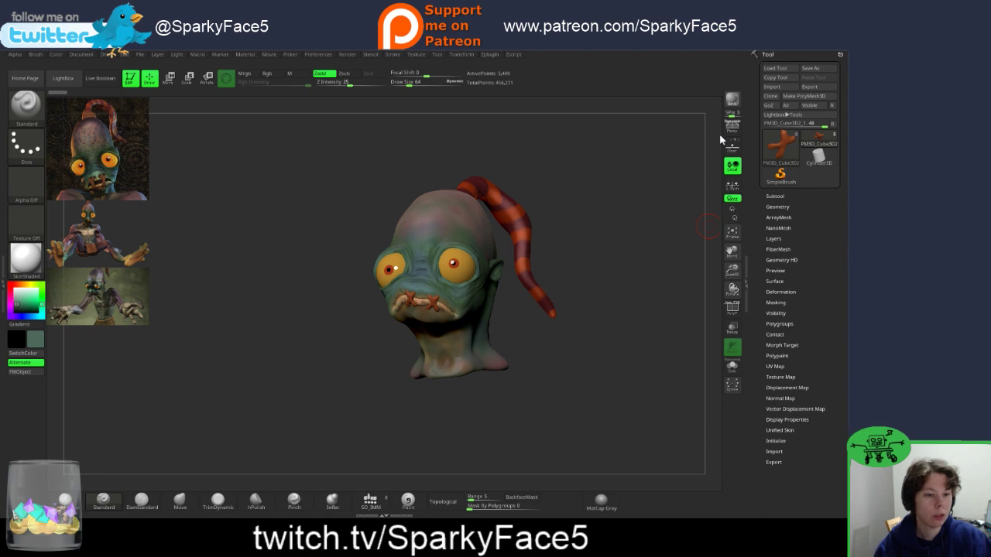
Step: Examine the painted head sculpt from the front, both sides and up close around the eyes and mouth
drag(589, 263, 689, 265)
drag(362, 316, 306, 331)
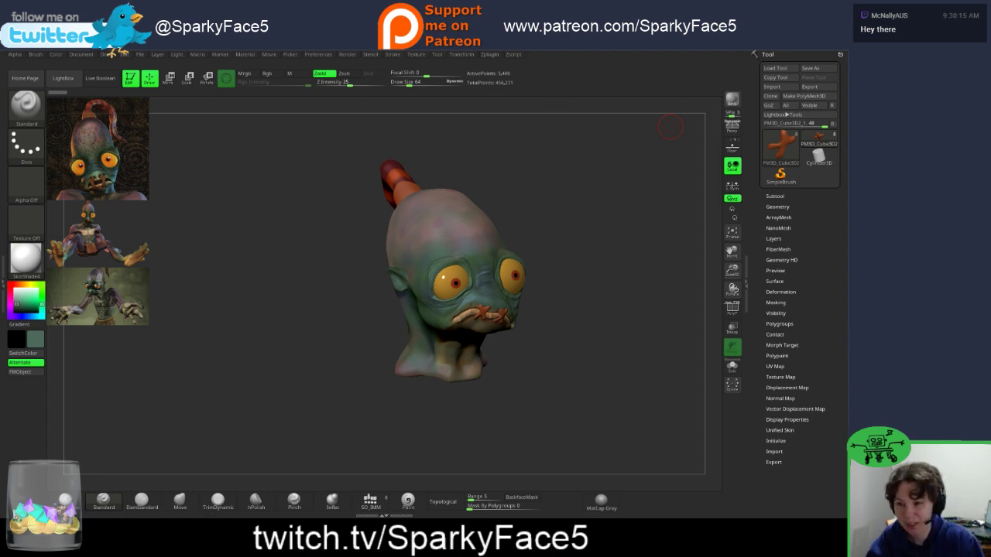
drag(554, 110, 426, 116)
drag(224, 318, 368, 356)
drag(491, 120, 348, 359)
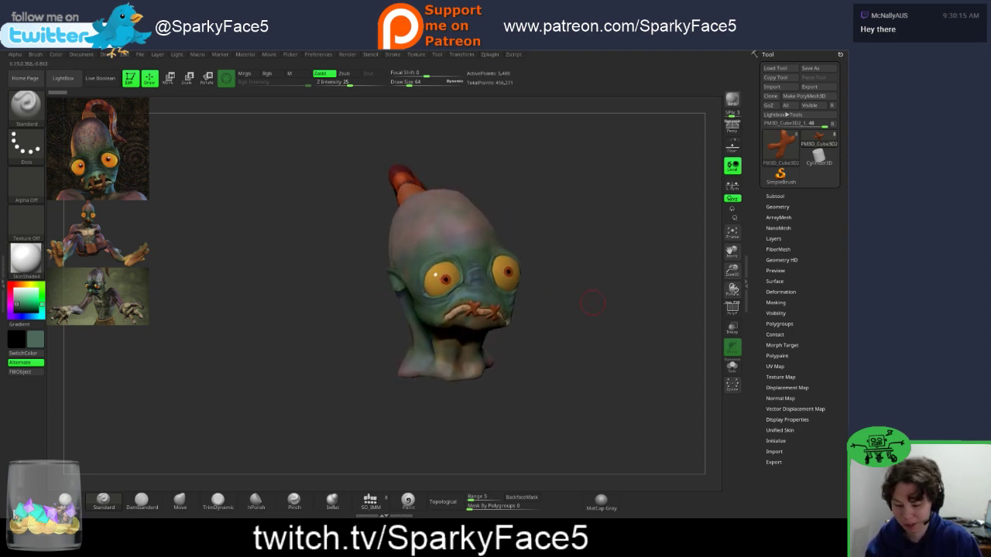
alt+drag(343, 251, 343, 348)
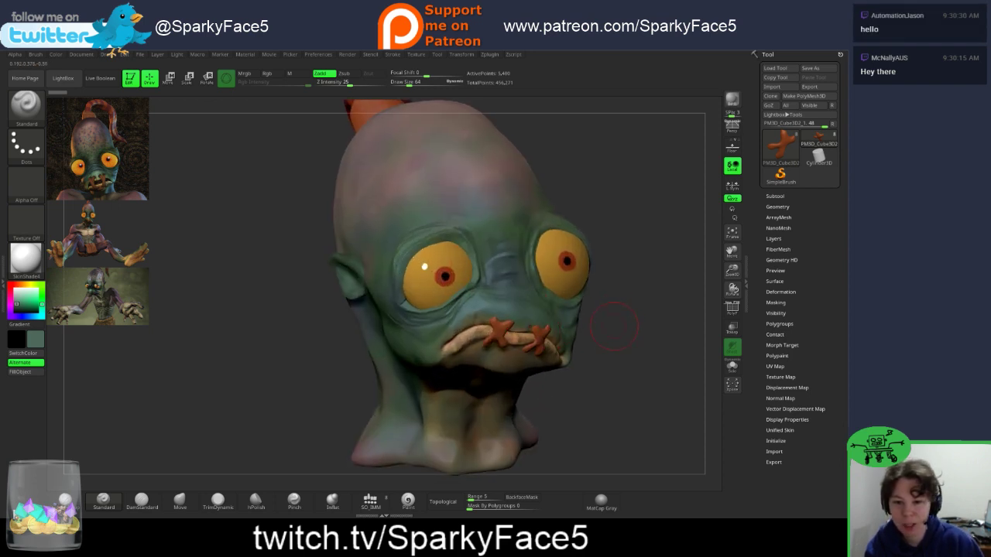
mouse_move(616, 344)
mouse_down()
mouse_move(401, 344)
mouse_move(429, 326)
mouse_up()
drag(601, 299, 329, 212)
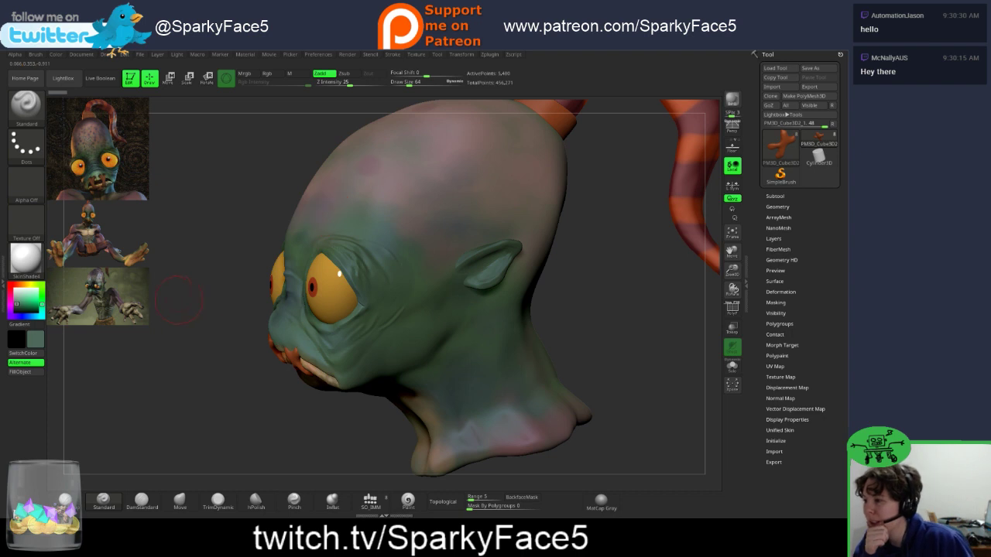
Step: Enlarge the Spotlight reference images and tile them in one column beside the head
drag(178, 299, 142, 334)
key(z)
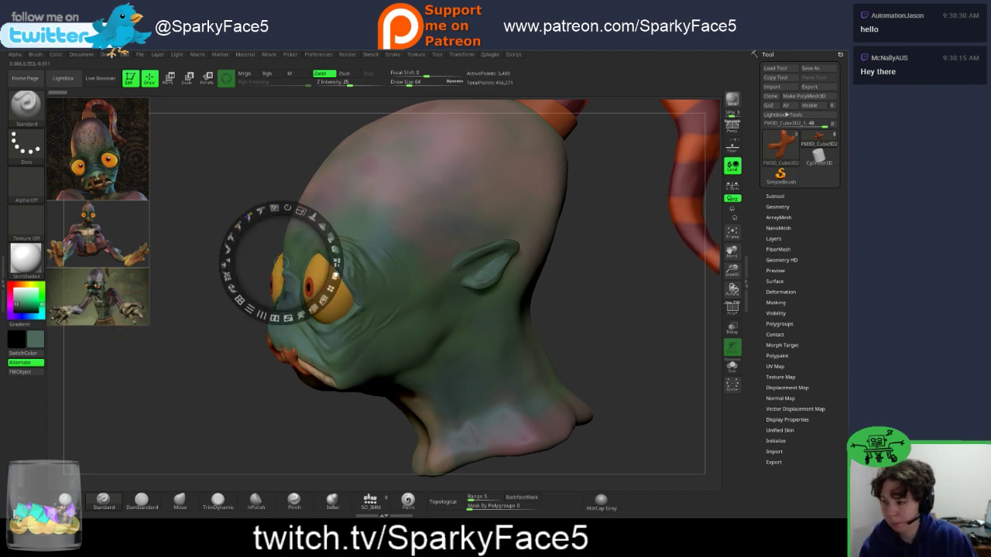
click(134, 305)
drag(154, 254, 275, 422)
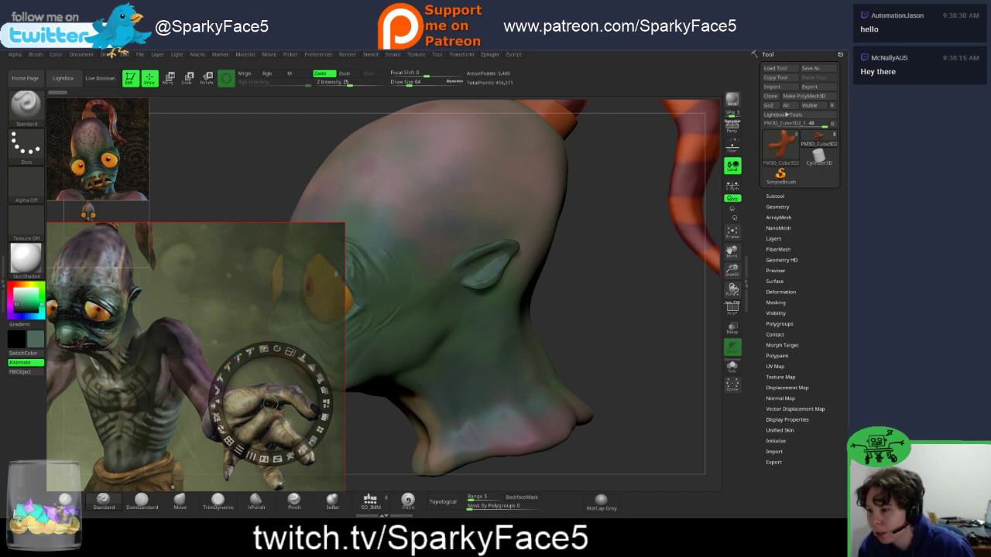
mouse_move(257, 204)
mouse_down()
mouse_move(268, 208)
mouse_move(260, 200)
mouse_up()
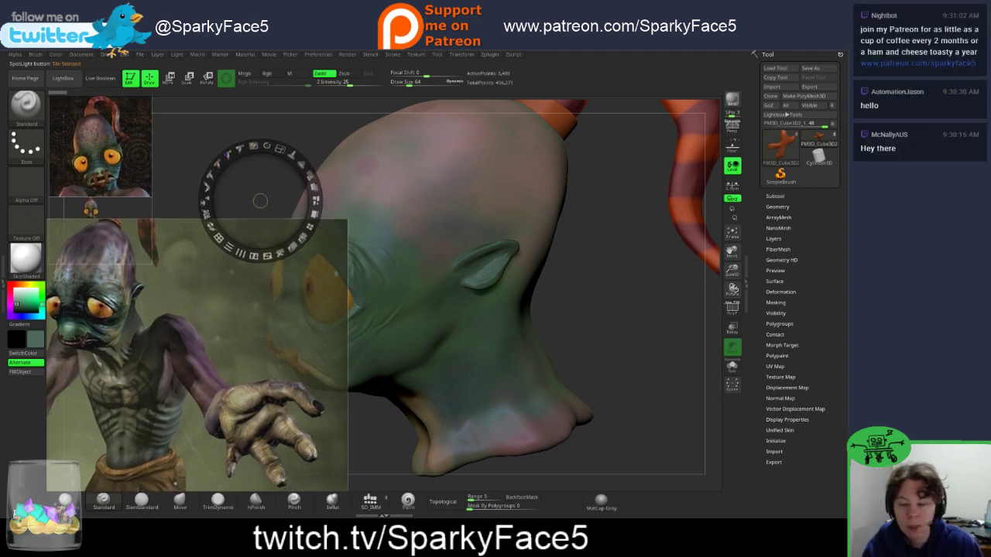
click(291, 155)
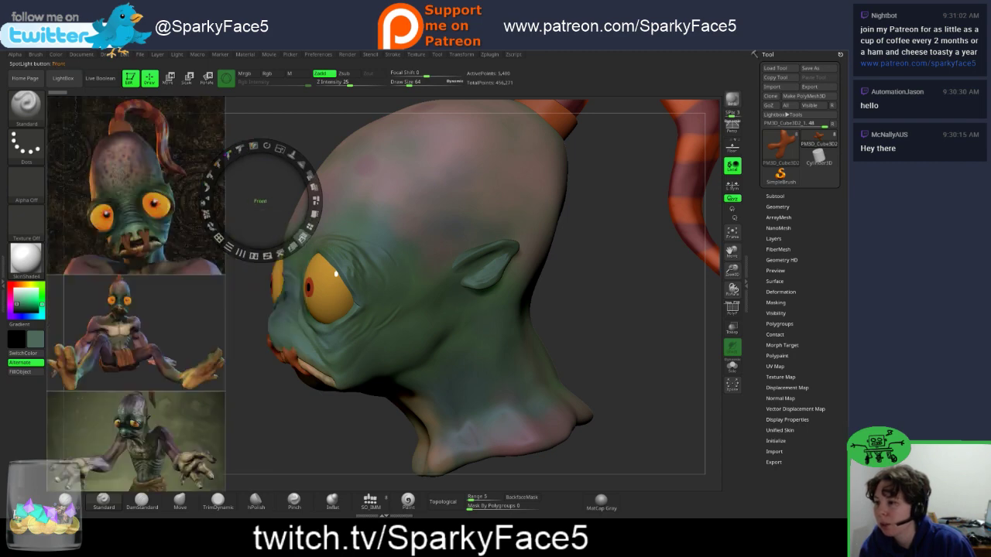
mouse_move(260, 200)
mouse_down()
mouse_move(594, 313)
mouse_move(685, 302)
mouse_move(651, 306)
mouse_move(588, 267)
mouse_up()
key(z)
Step: Compare the head's face, mouth stitches and profile with the enlarged reference images from several angles
mouse_move(600, 319)
mouse_down()
mouse_move(551, 313)
mouse_move(602, 292)
mouse_move(612, 330)
mouse_up()
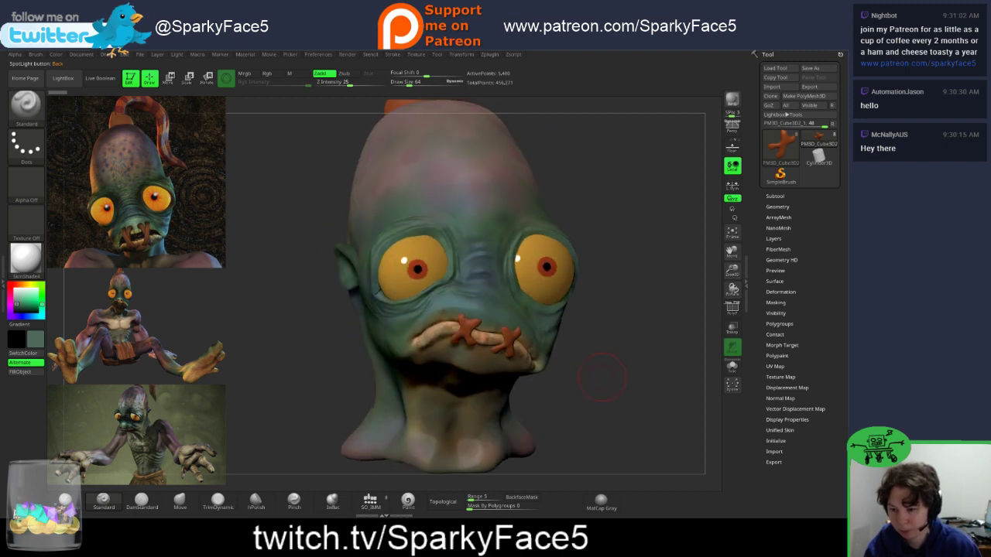
mouse_move(592, 375)
mouse_down()
mouse_move(629, 370)
mouse_move(526, 364)
mouse_up()
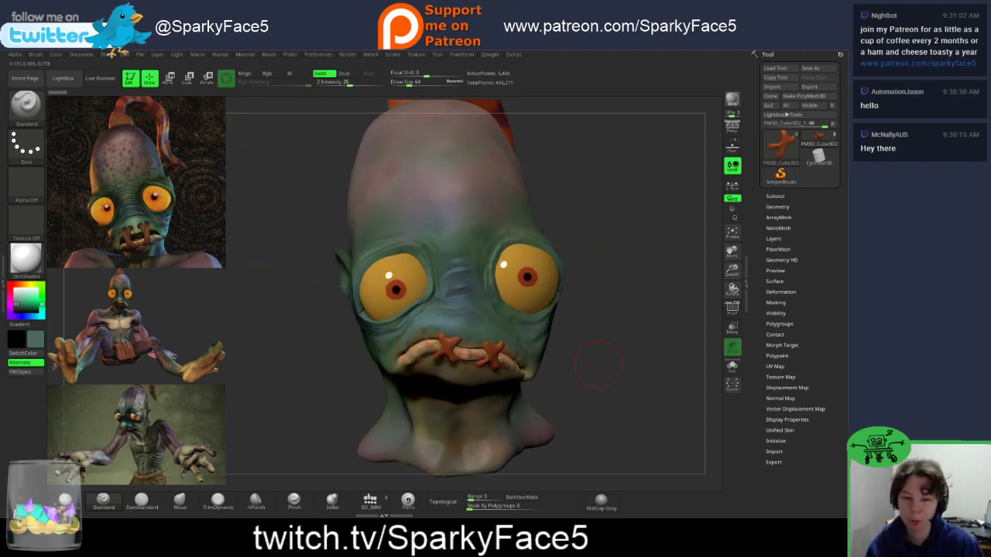
mouse_move(636, 384)
mouse_down()
mouse_move(565, 374)
mouse_move(616, 387)
mouse_up()
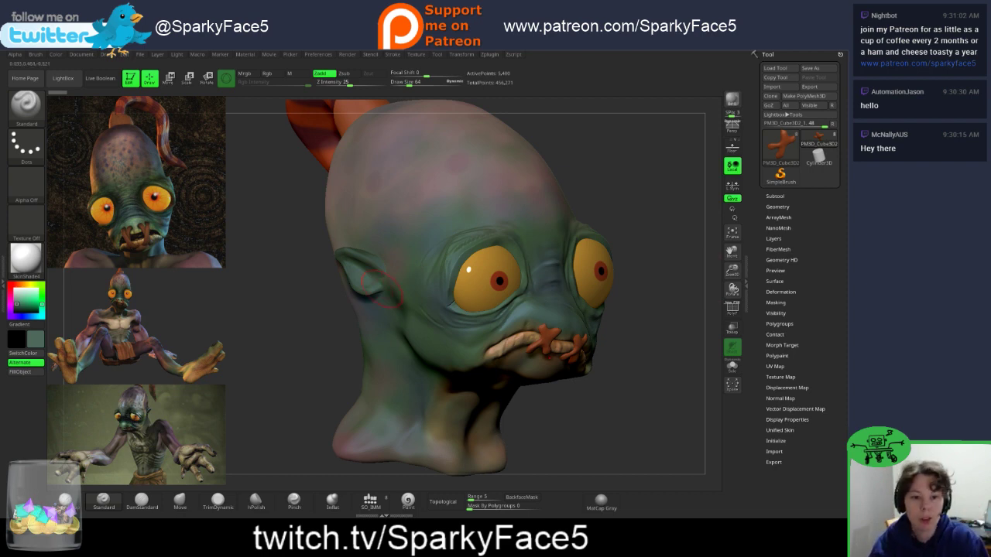
drag(613, 307, 463, 302)
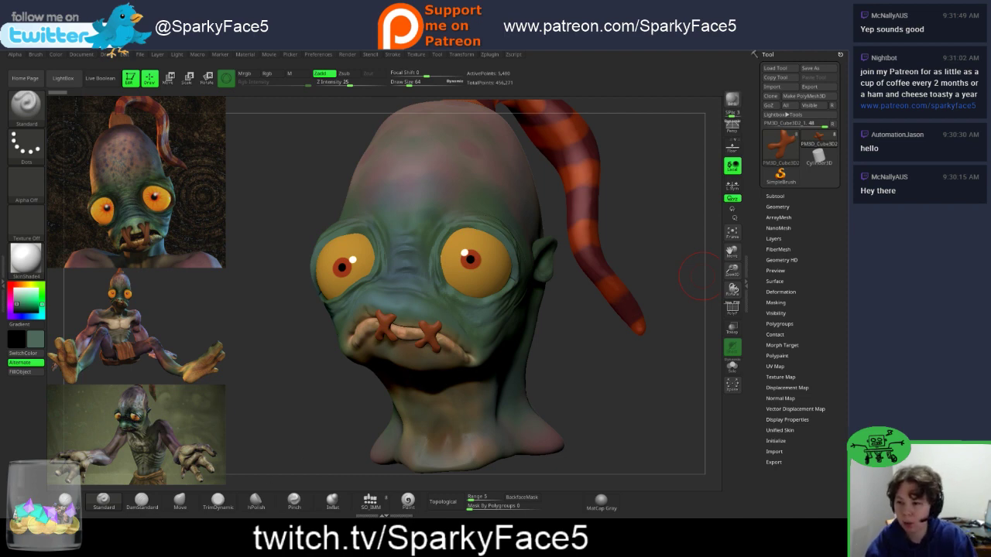
drag(703, 276, 629, 271)
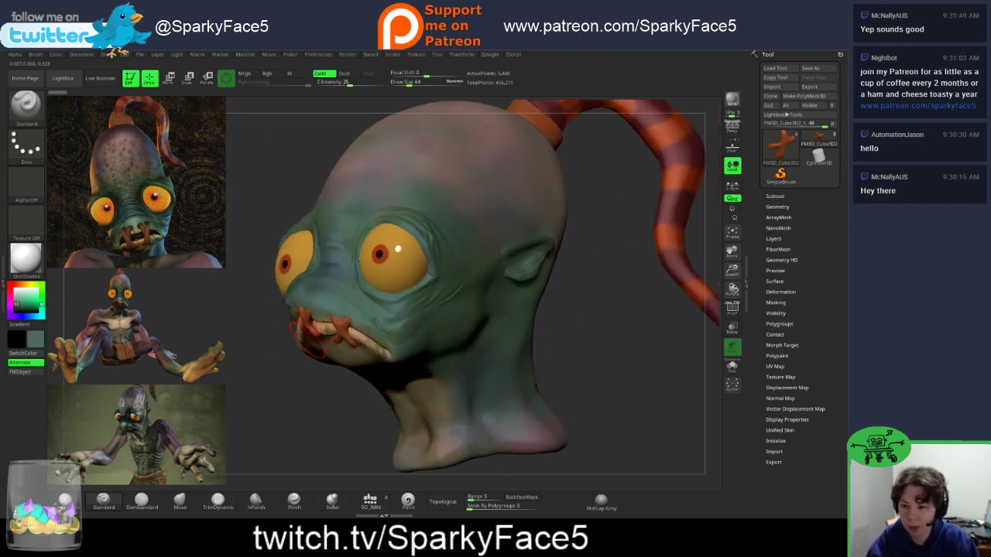
drag(289, 345, 433, 333)
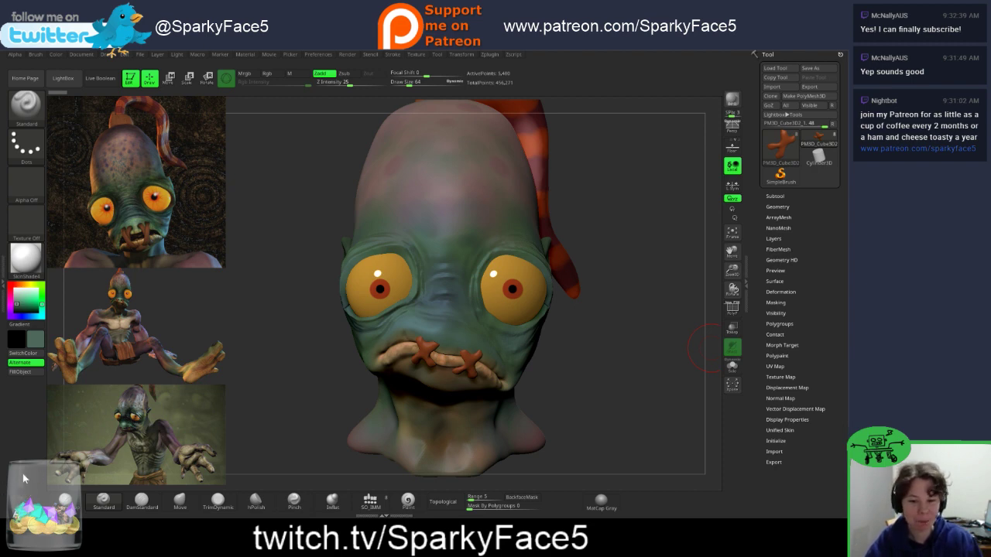
drag(650, 348, 534, 325)
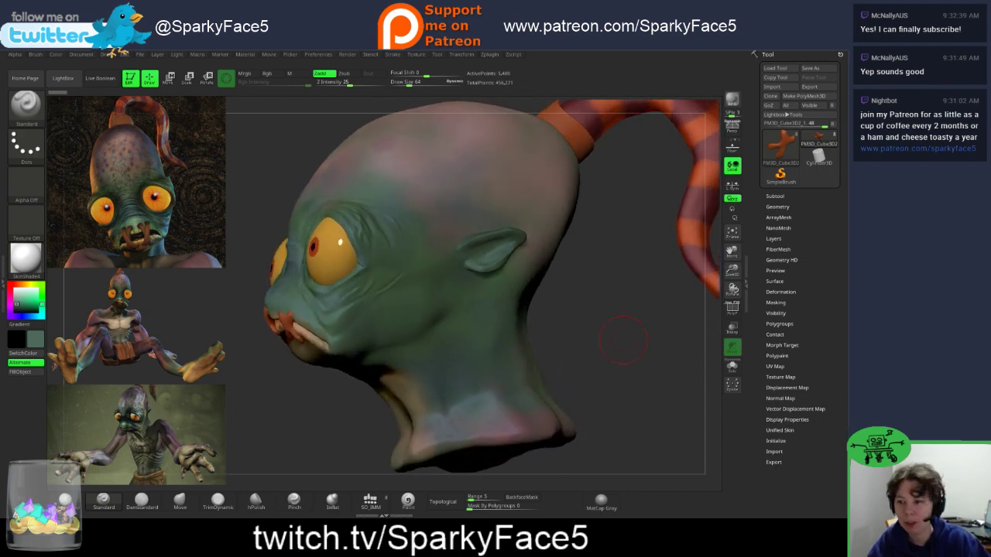
mouse_move(631, 336)
mouse_down()
mouse_move(685, 363)
mouse_move(650, 335)
mouse_up()
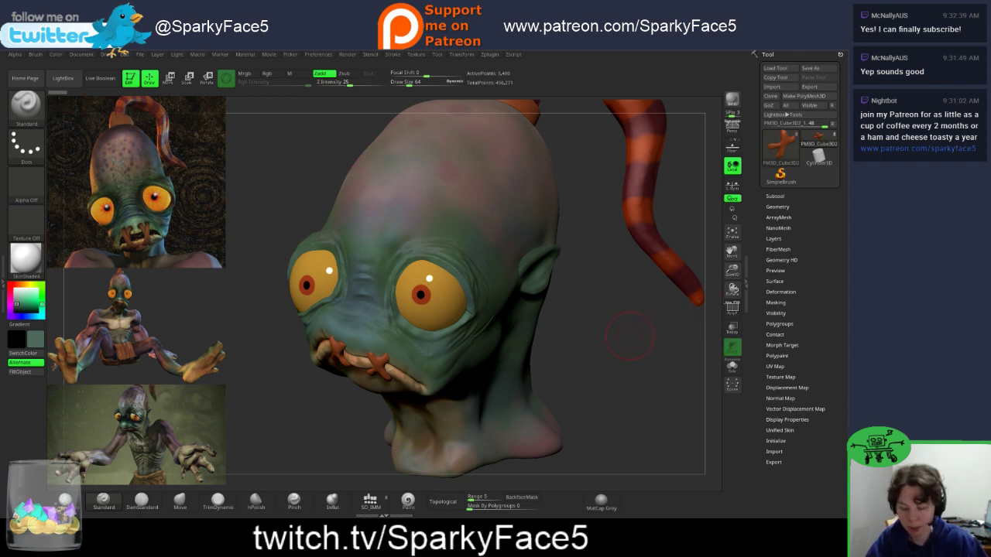
mouse_move(612, 349)
mouse_down()
mouse_move(620, 310)
mouse_move(670, 340)
mouse_move(611, 346)
mouse_move(641, 321)
mouse_move(636, 309)
mouse_move(593, 311)
mouse_move(667, 325)
mouse_up()
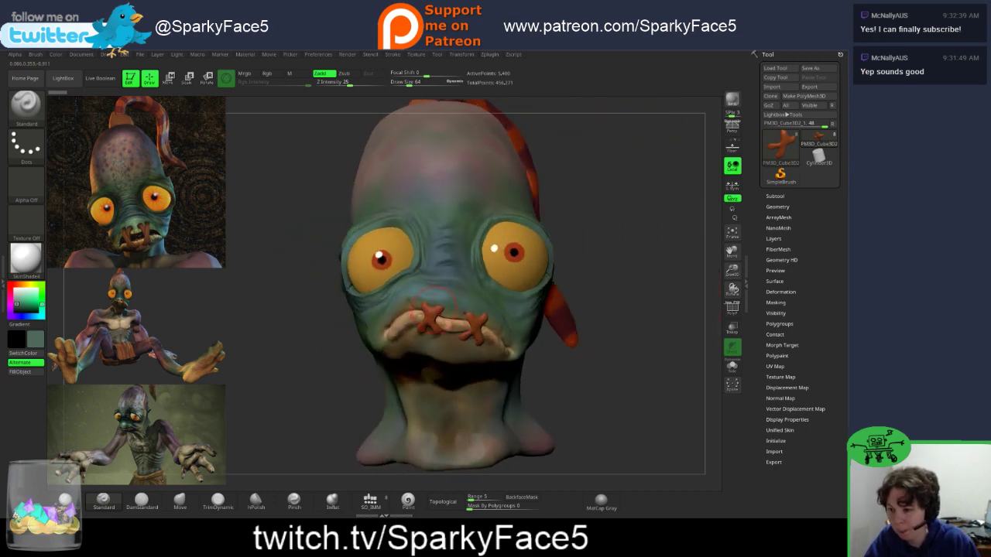
Step: Activate the Move brush, make the stitch on the character's right side of the mouth the active subtool and set the draw size to 27
click(179, 501)
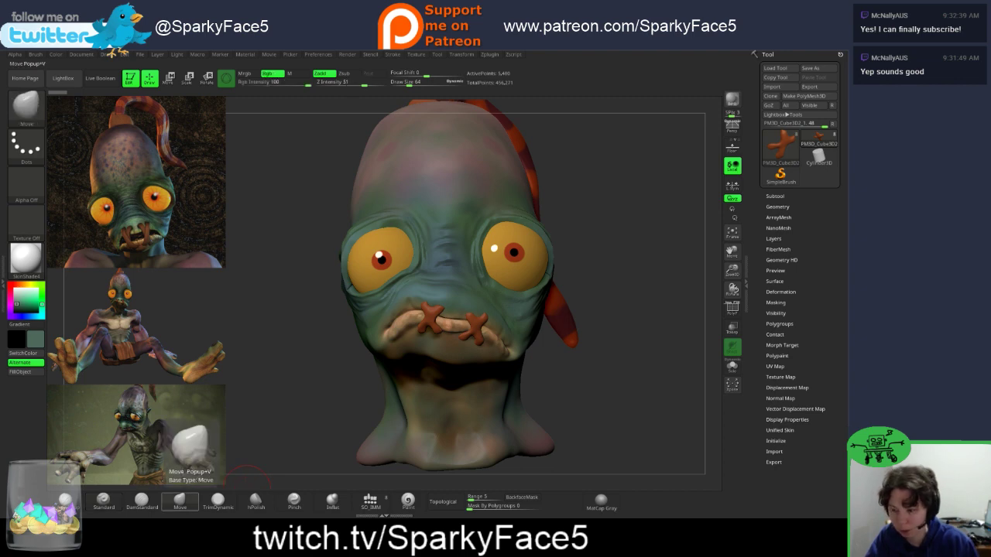
alt+click(425, 303)
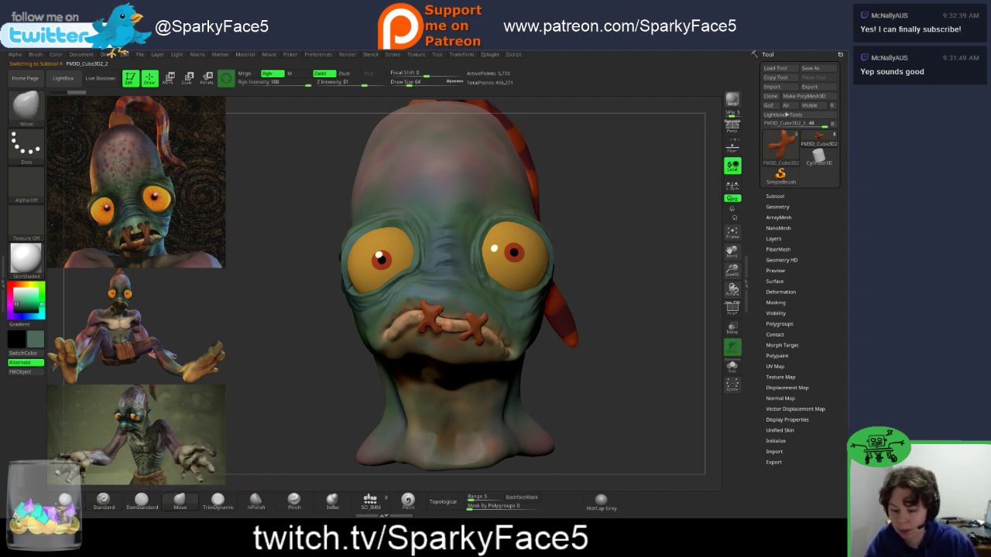
key(s)
drag(451, 335, 444, 334)
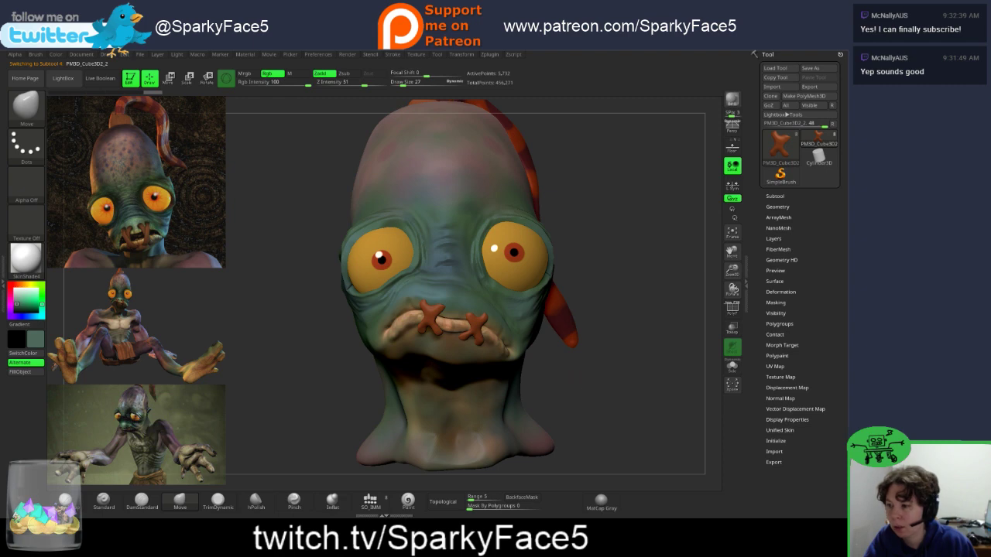
Step: Enlarge the middle Spotlight reference to inspect the character's mouth stitches, and tile the reference images back into a column
drag(597, 410, 610, 329)
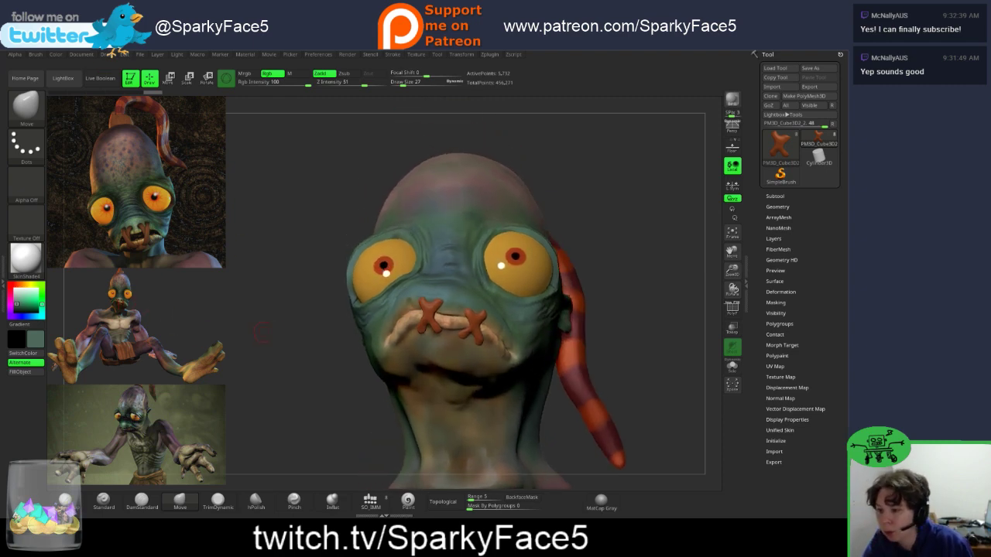
key(shift+z)
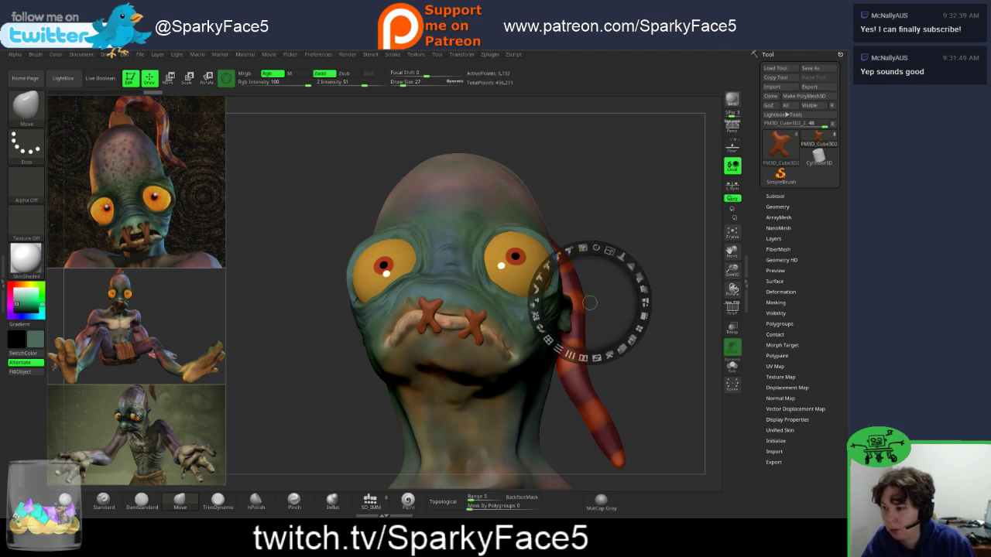
click(213, 306)
drag(233, 253, 255, 339)
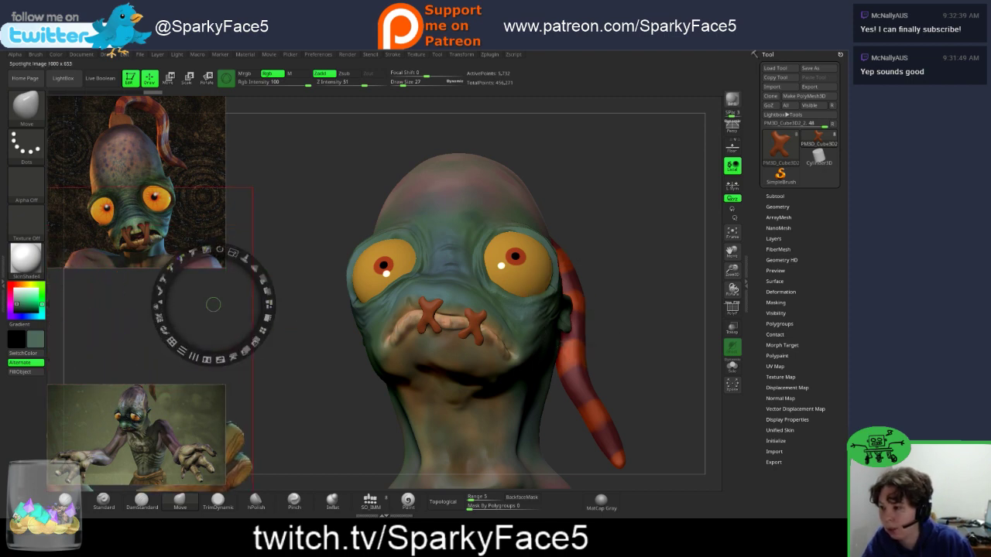
drag(213, 307, 582, 325)
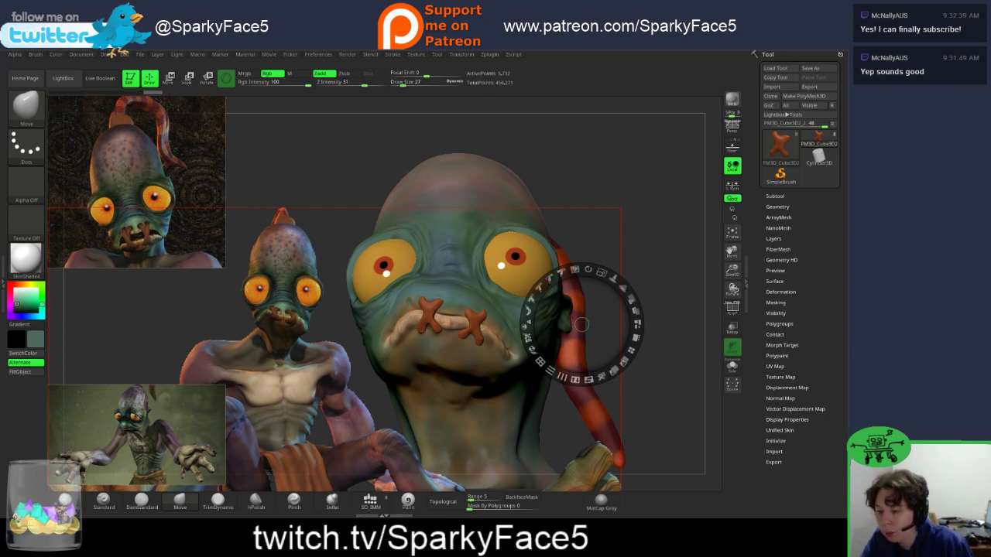
click(631, 350)
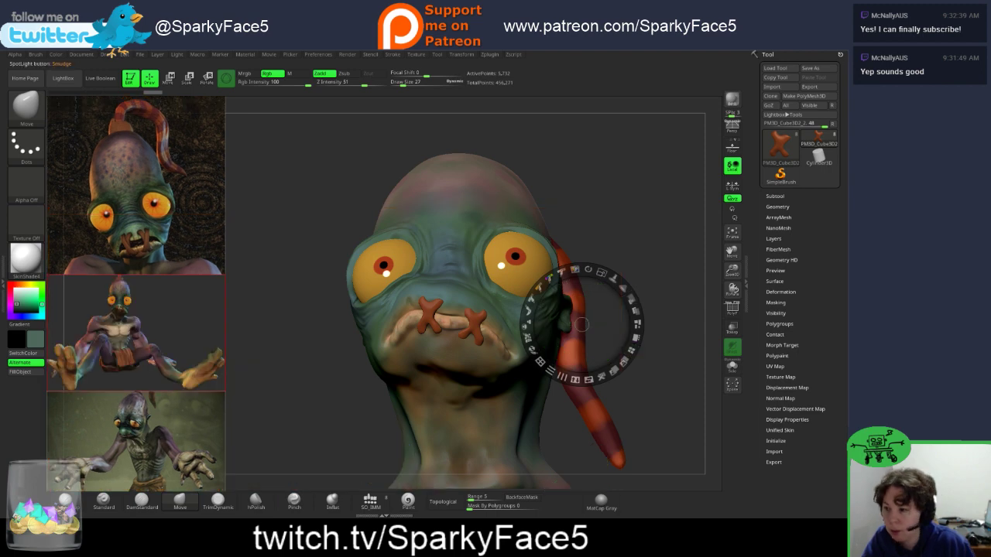
key(z)
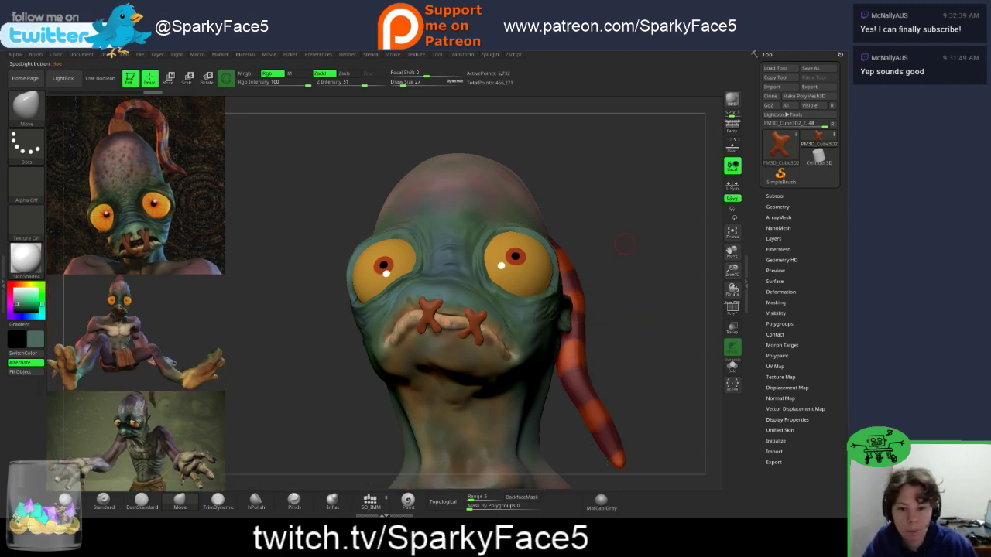
Step: Reshape the active mouth stitch with the Move brush so it follows the lips from the front, side and below
drag(596, 233, 683, 275)
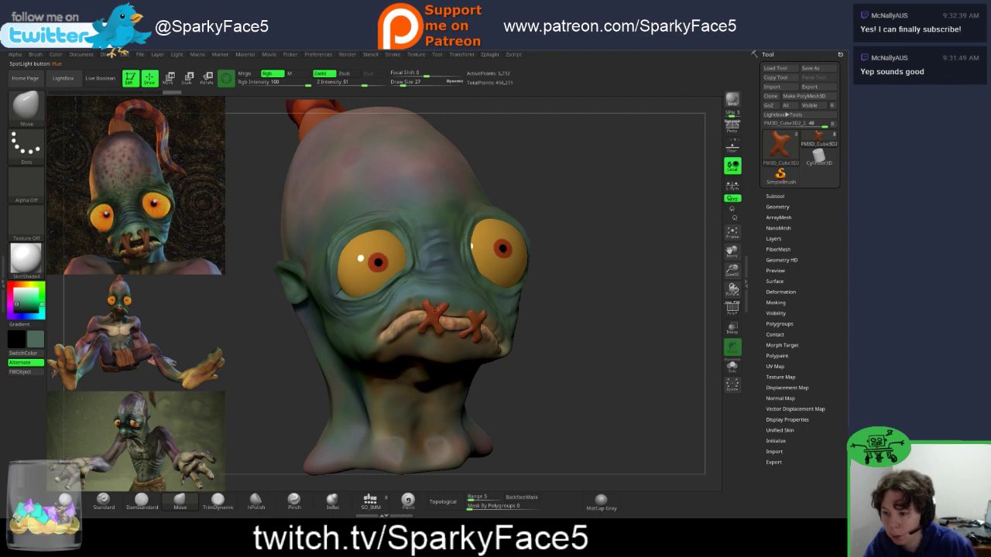
drag(442, 308, 444, 306)
drag(658, 309, 480, 311)
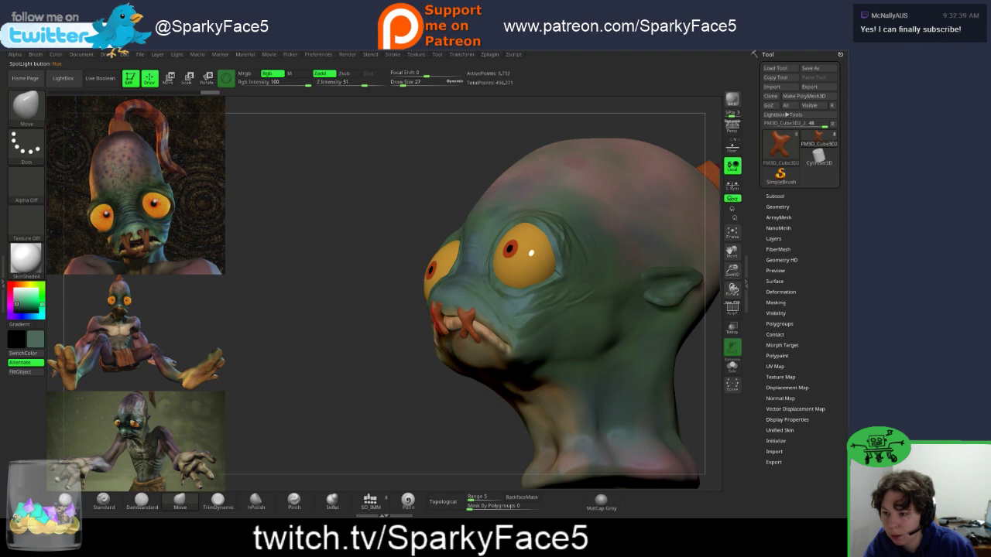
drag(468, 324, 469, 320)
drag(325, 364, 600, 362)
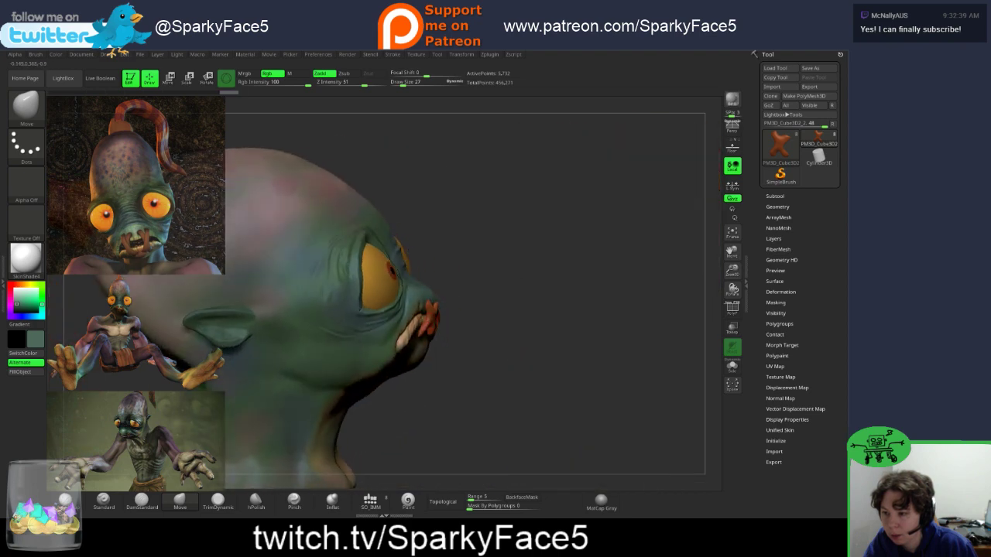
drag(426, 327, 424, 336)
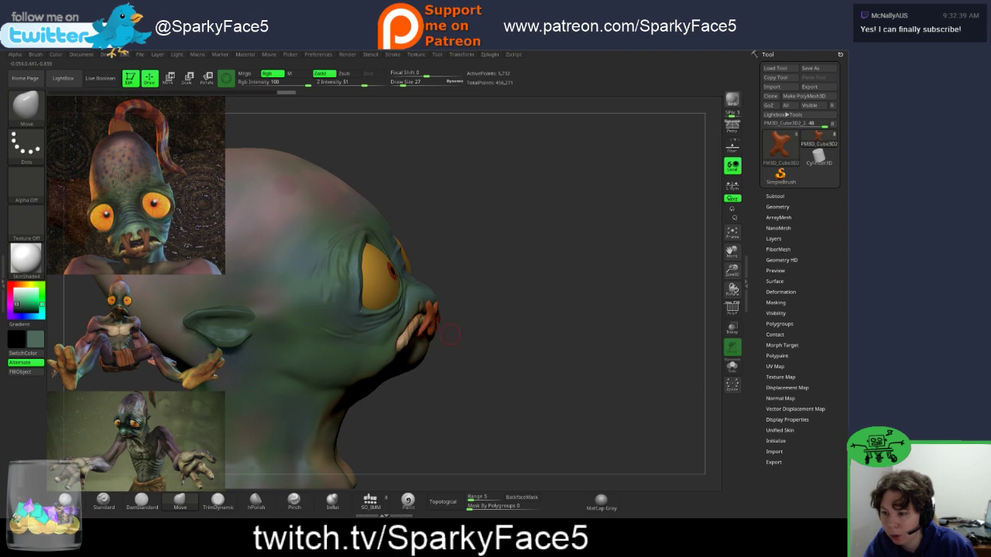
mouse_move(549, 356)
mouse_down()
mouse_move(480, 345)
mouse_move(352, 346)
mouse_up()
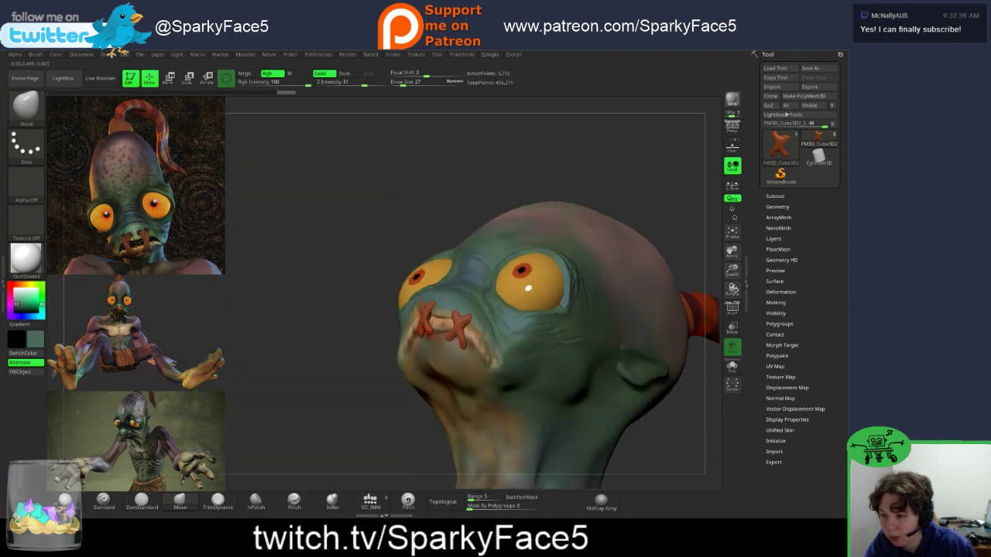
drag(428, 328, 413, 295)
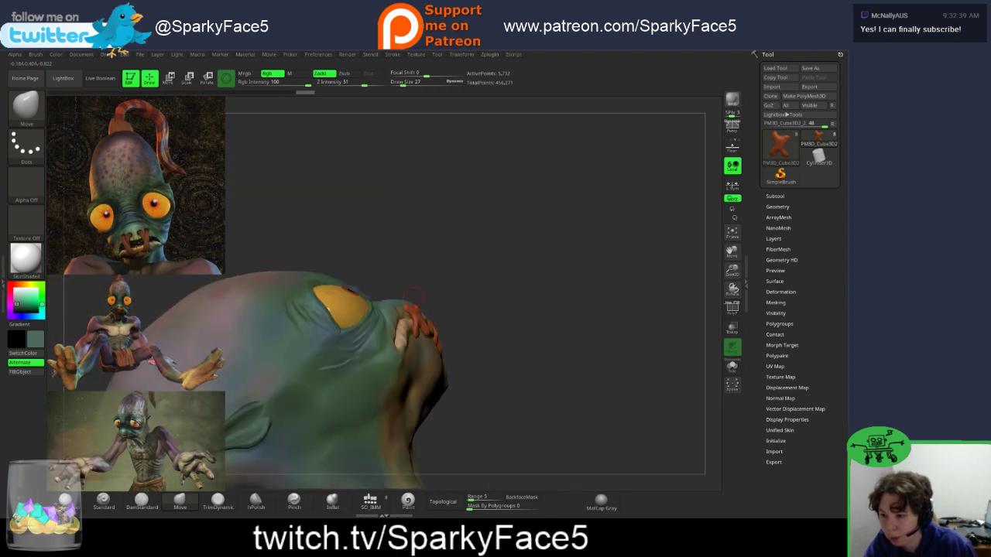
drag(432, 336, 372, 345)
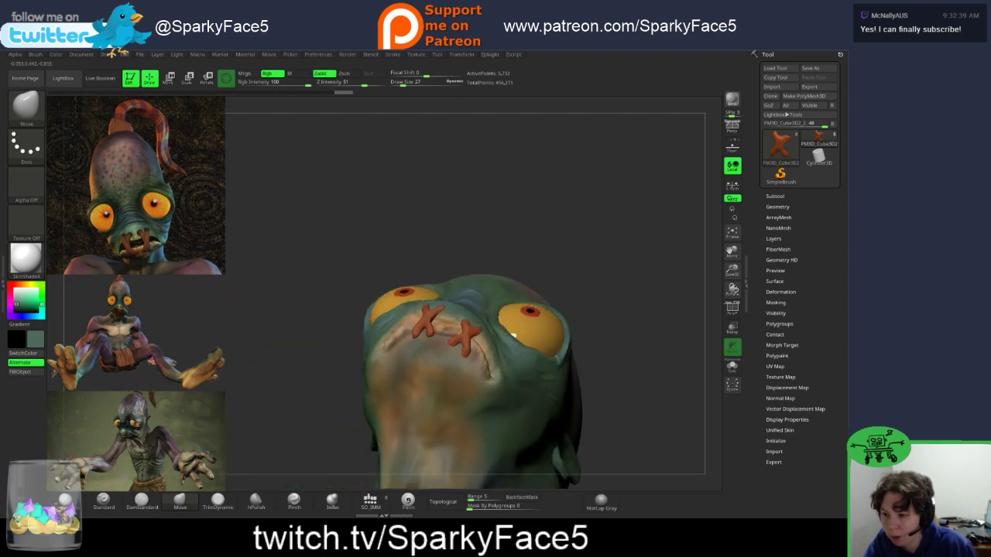
Step: Make the stitch on the character's left side of the mouth active and adjust its shape against the lips with the Move brush
right_drag(449, 334, 341, 342)
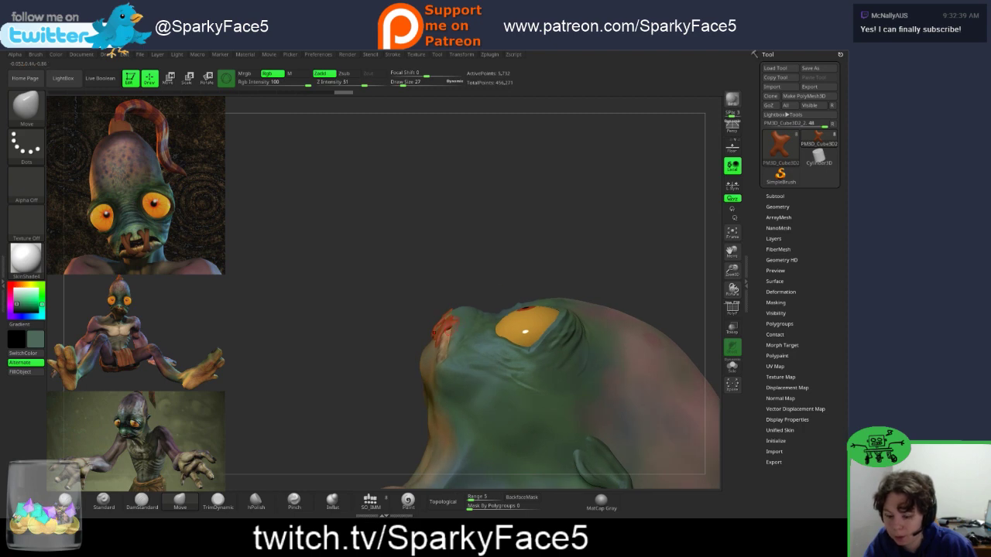
alt+click(455, 316)
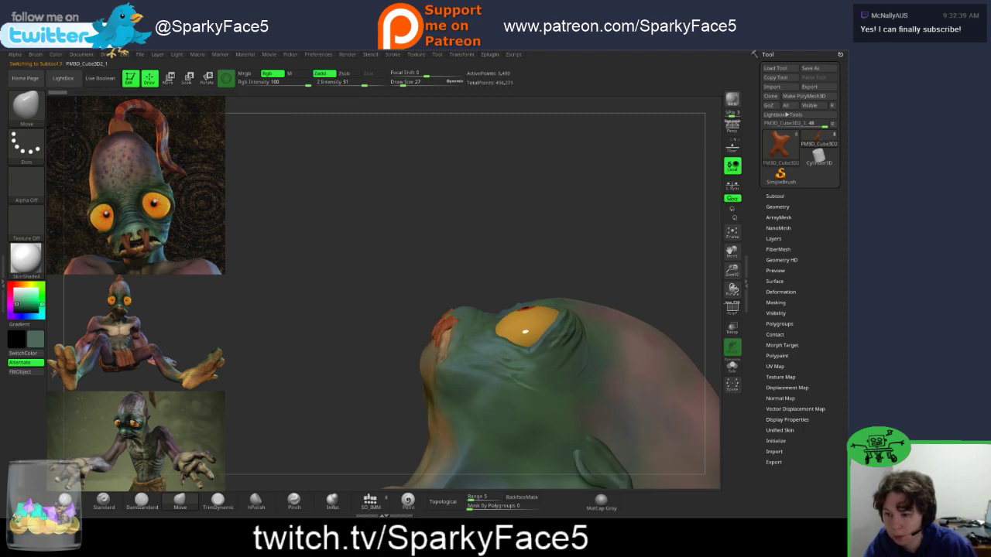
drag(363, 263, 399, 301)
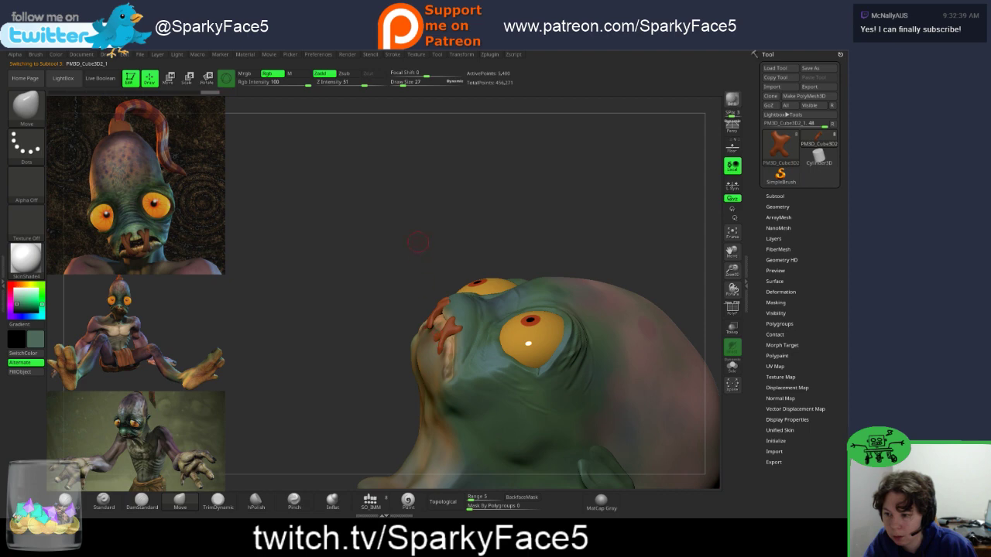
mouse_move(418, 243)
mouse_down()
mouse_move(495, 256)
mouse_move(508, 325)
mouse_up()
drag(415, 319, 421, 325)
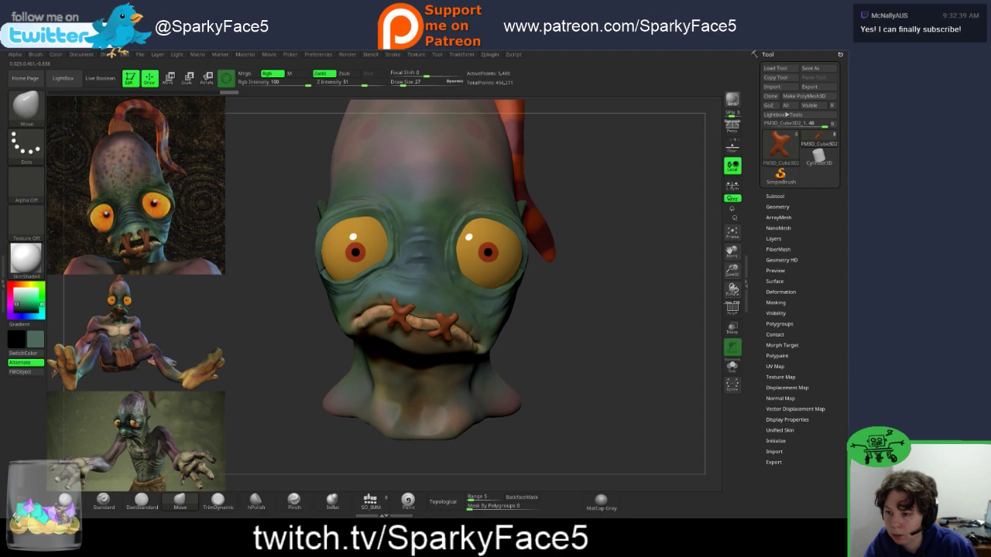
drag(413, 323, 417, 328)
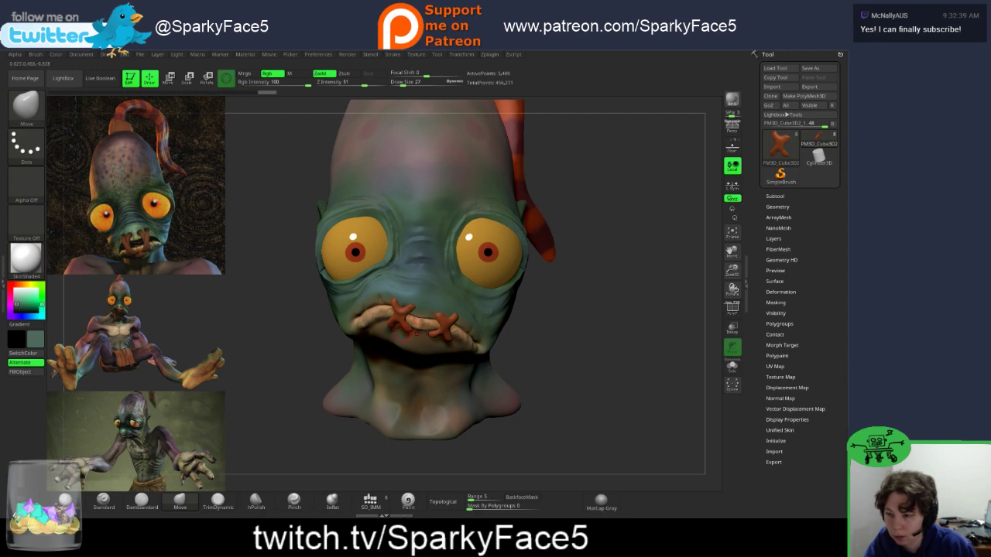
Step: Make the stitch on the character's right side of the mouth active again and pull it closer to the lips with the Move brush
alt+click(417, 330)
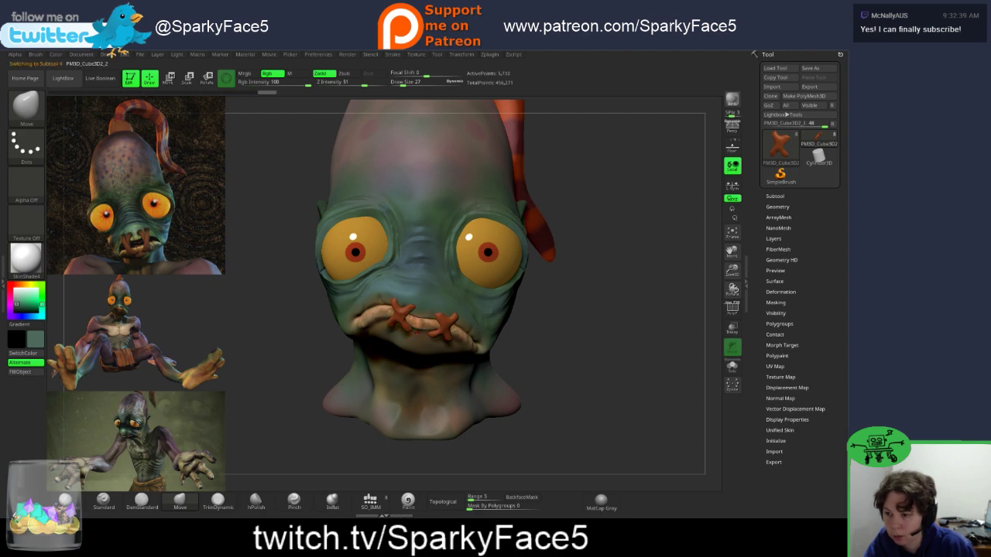
mouse_move(588, 364)
mouse_down()
mouse_move(585, 290)
mouse_move(520, 319)
mouse_move(542, 308)
mouse_move(569, 240)
mouse_move(635, 232)
mouse_move(628, 242)
mouse_up()
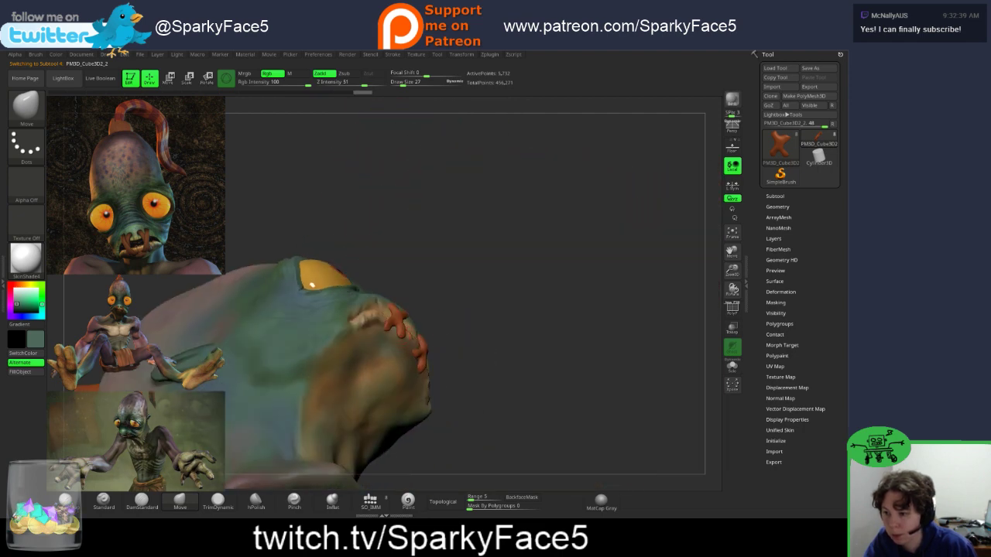
drag(423, 352, 418, 349)
mouse_move(496, 349)
mouse_down()
mouse_move(534, 331)
mouse_move(546, 352)
mouse_up()
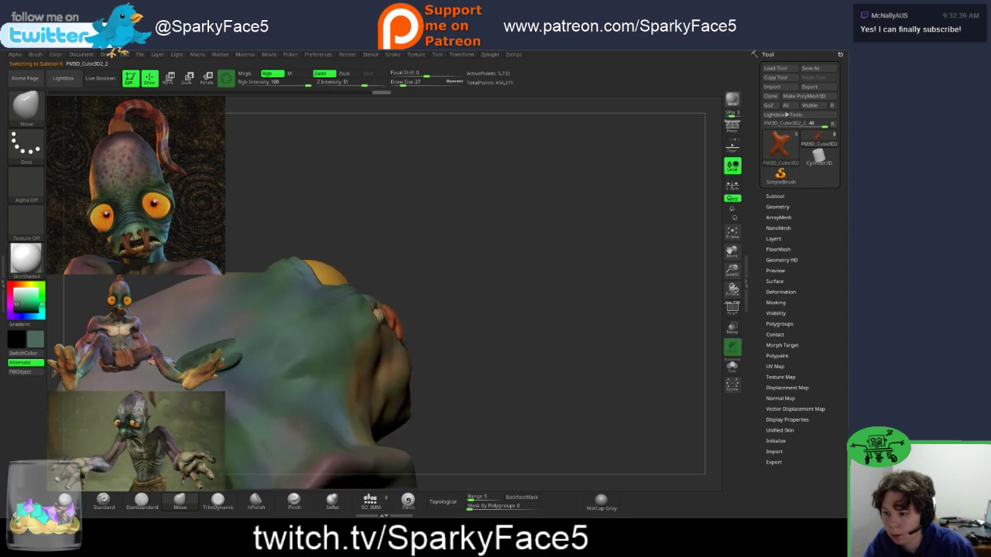
mouse_move(398, 318)
mouse_down()
mouse_move(393, 329)
mouse_move(377, 304)
mouse_up()
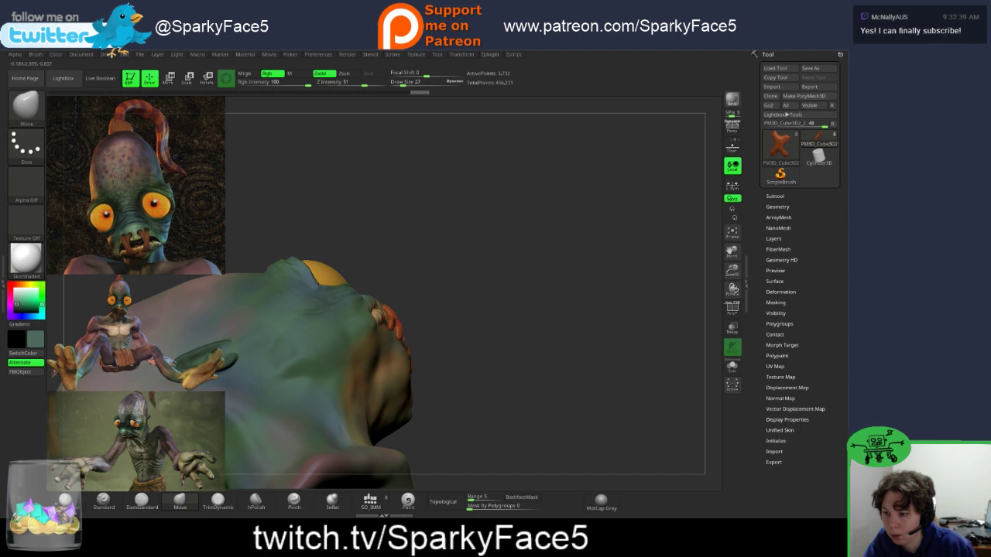
mouse_move(496, 356)
mouse_down()
mouse_move(449, 387)
mouse_move(500, 404)
mouse_up()
mouse_move(573, 333)
mouse_down()
mouse_move(491, 178)
mouse_move(534, 232)
mouse_up()
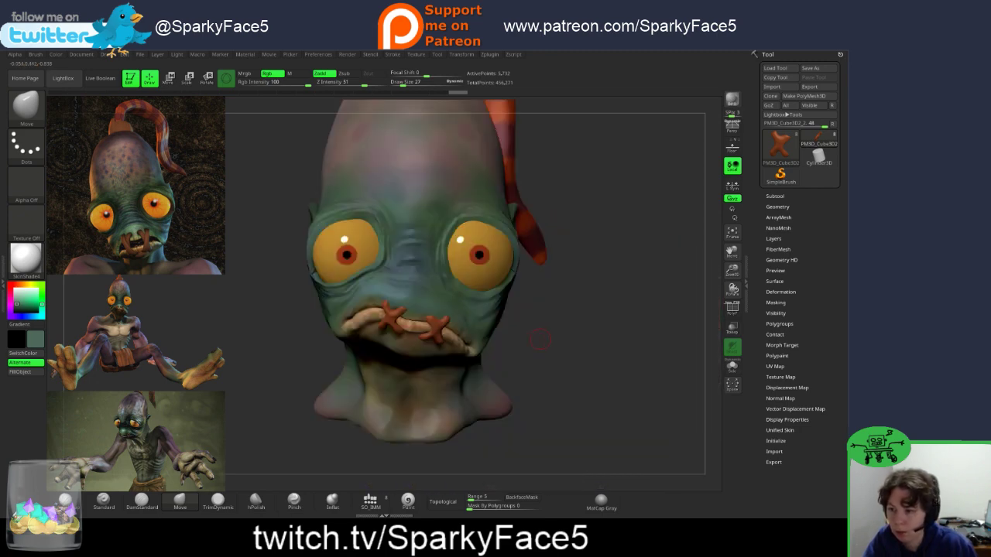
Step: Activate the Standard brush and make the head the active subtool
drag(666, 321, 586, 334)
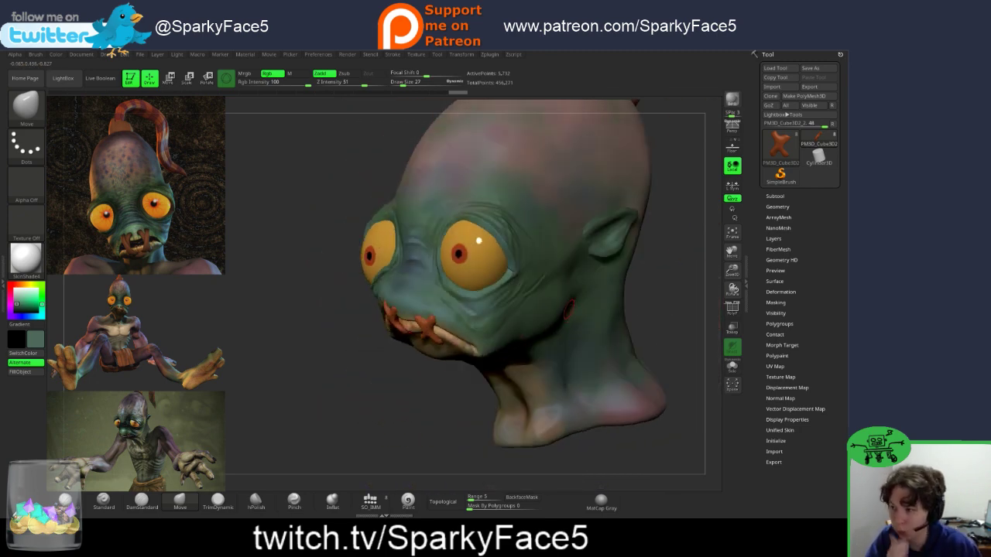
drag(377, 340, 384, 370)
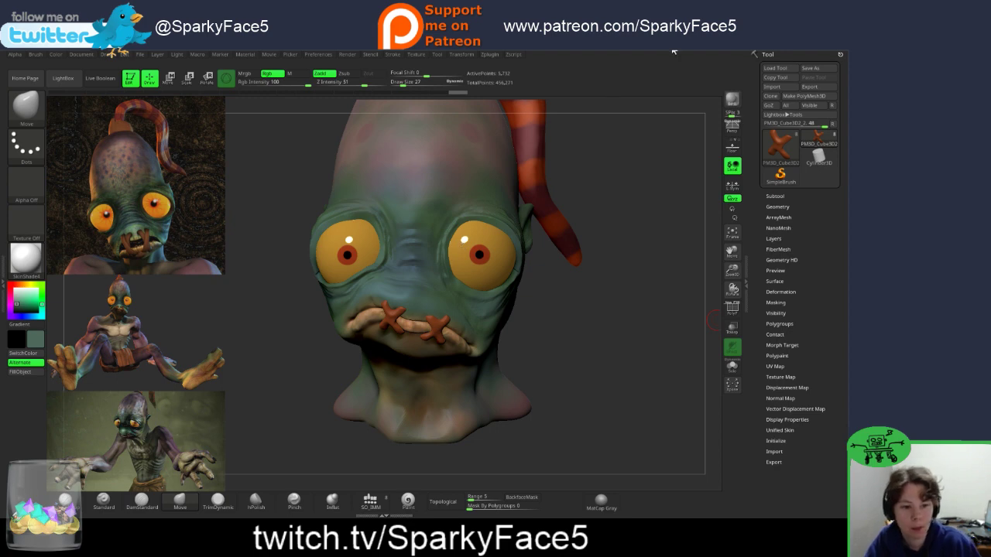
drag(715, 320, 813, 319)
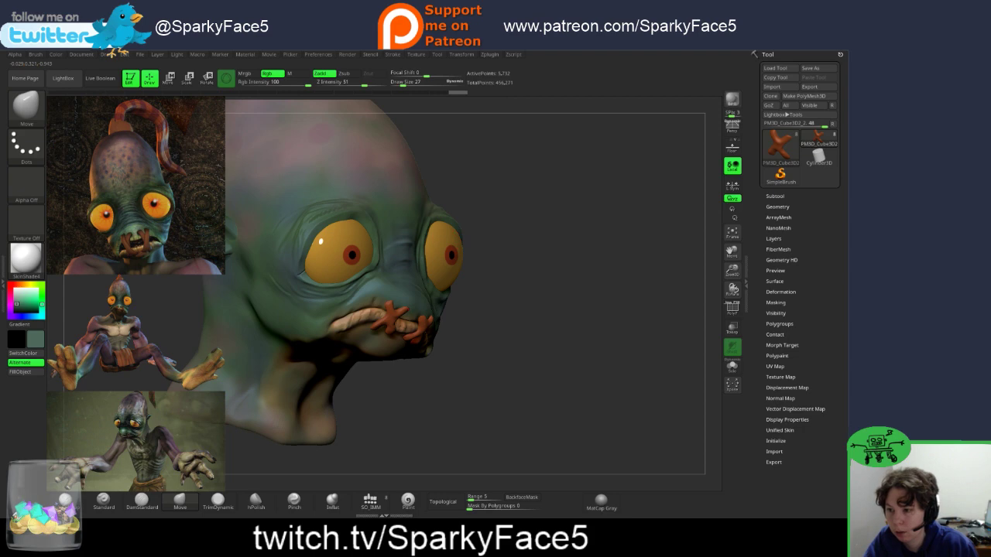
mouse_move(542, 310)
mouse_down()
mouse_move(539, 349)
mouse_move(542, 298)
mouse_move(553, 338)
mouse_move(596, 353)
mouse_move(548, 350)
mouse_up()
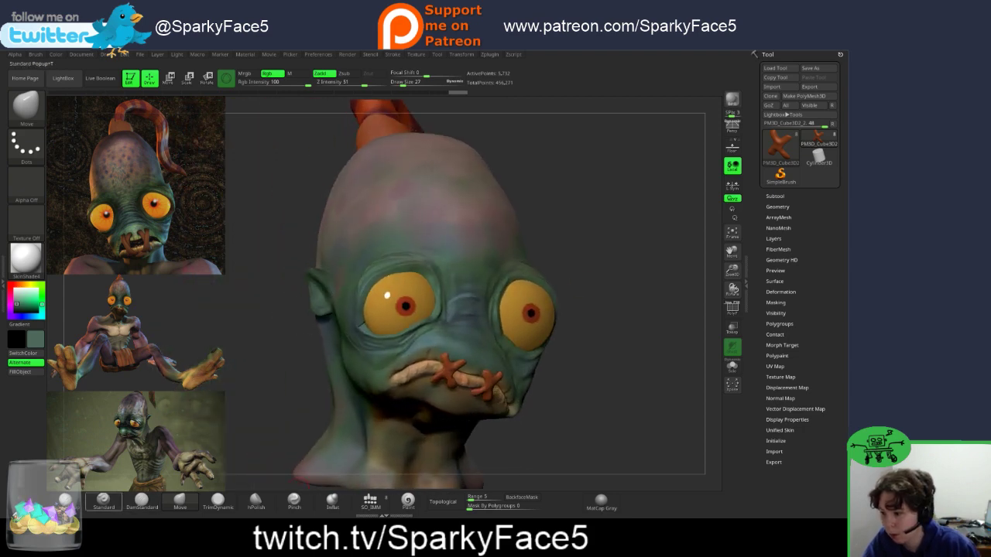
click(104, 502)
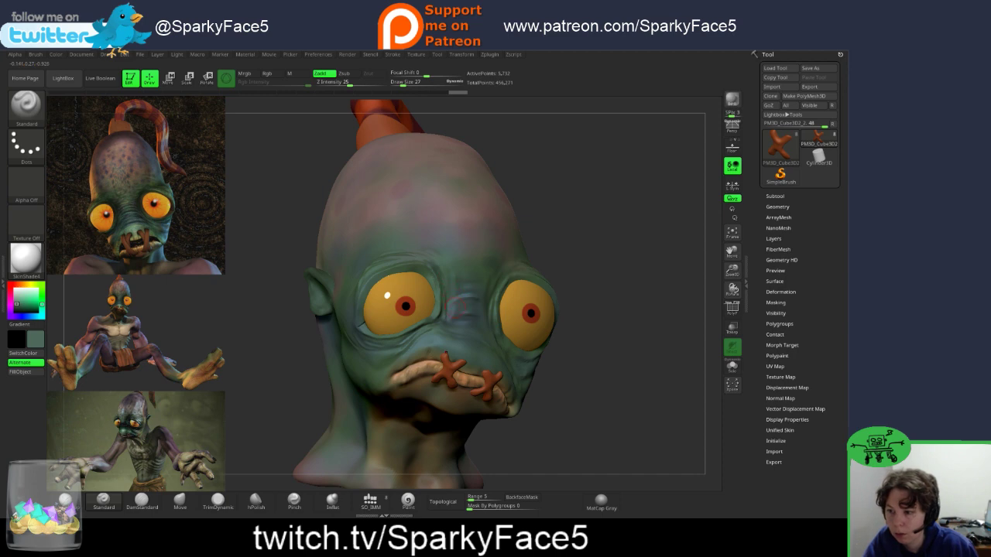
alt+click(457, 307)
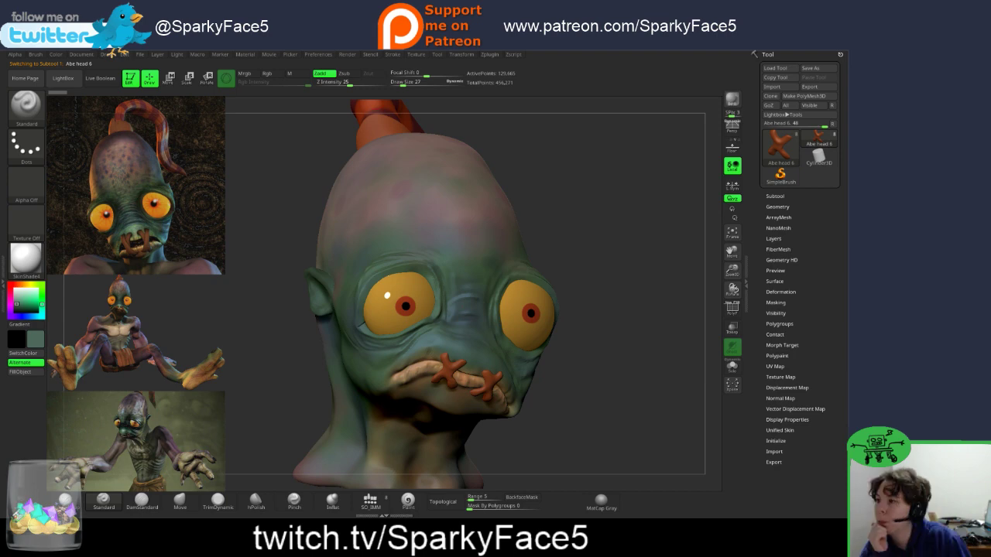
click(36, 54)
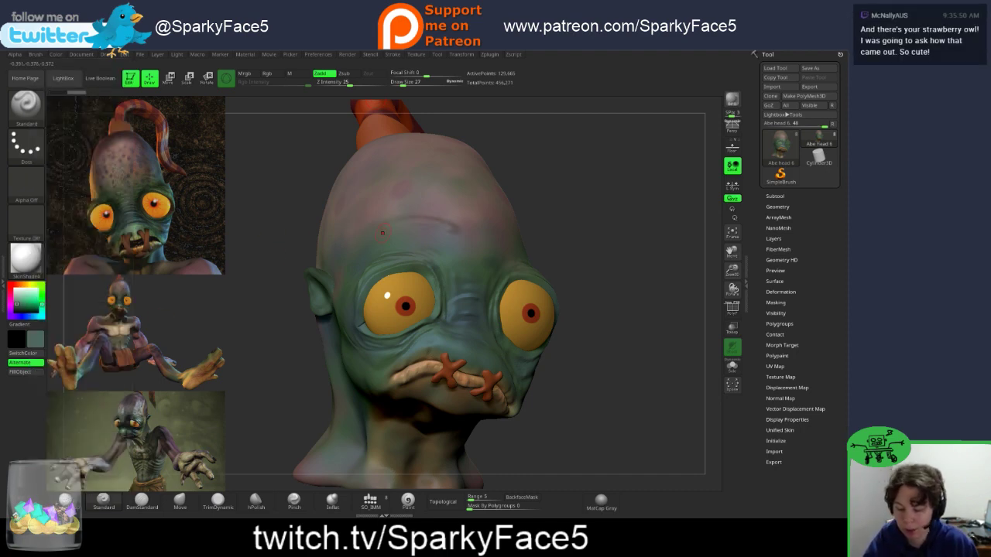
Step: Try sculpting skin detail on the head with the Standard brush, and undo the last two strokes
mouse_move(700, 289)
mouse_down()
mouse_move(636, 288)
mouse_move(682, 289)
mouse_move(711, 338)
mouse_move(659, 333)
mouse_up()
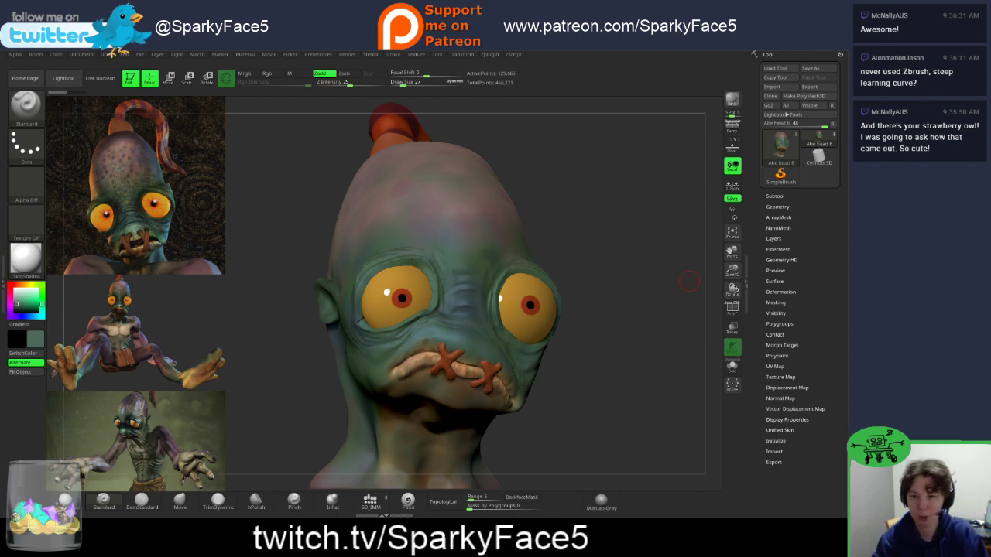
drag(689, 281, 685, 238)
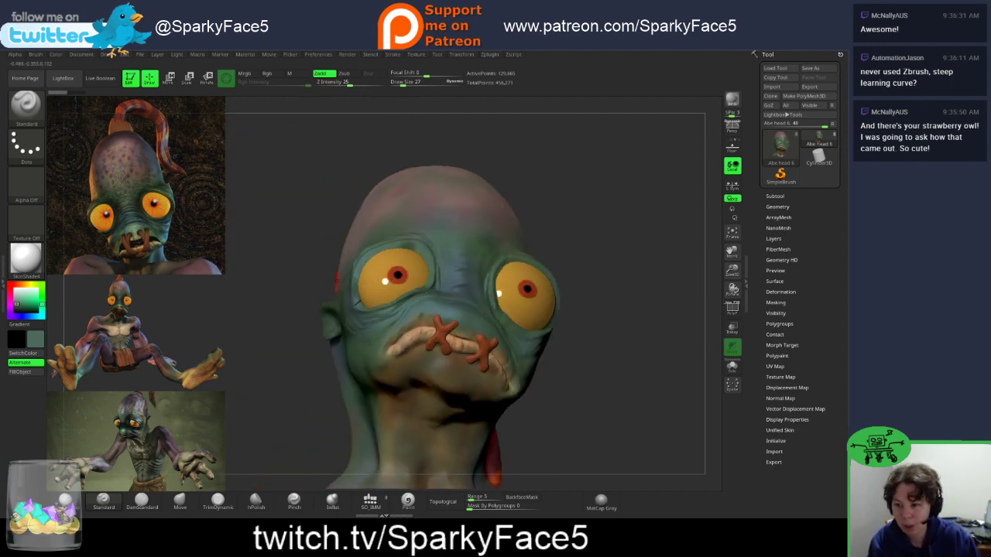
mouse_move(330, 264)
mouse_down()
mouse_move(592, 310)
mouse_move(588, 285)
mouse_move(640, 281)
mouse_move(640, 255)
mouse_move(596, 284)
mouse_move(406, 315)
mouse_up()
drag(315, 366, 464, 294)
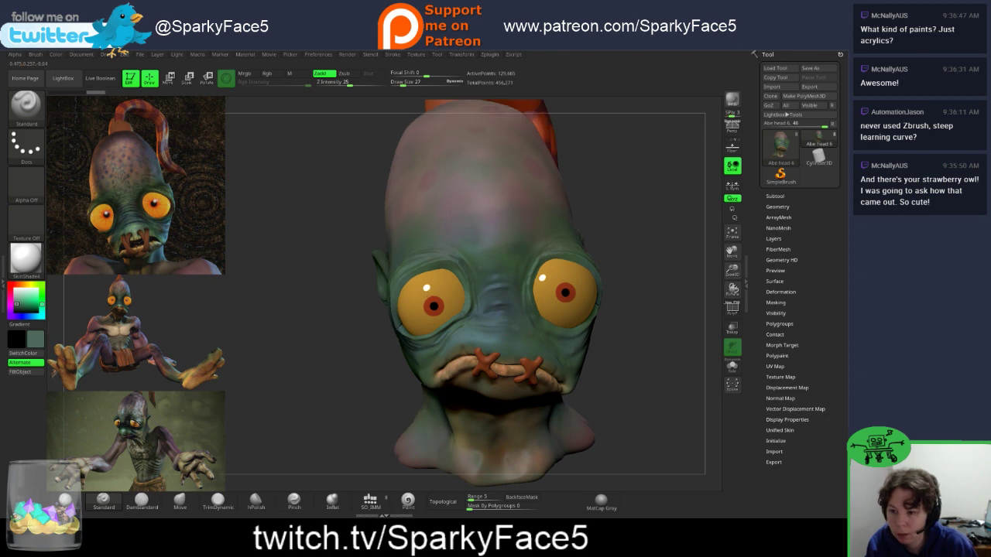
drag(658, 256, 592, 306)
drag(239, 455, 252, 458)
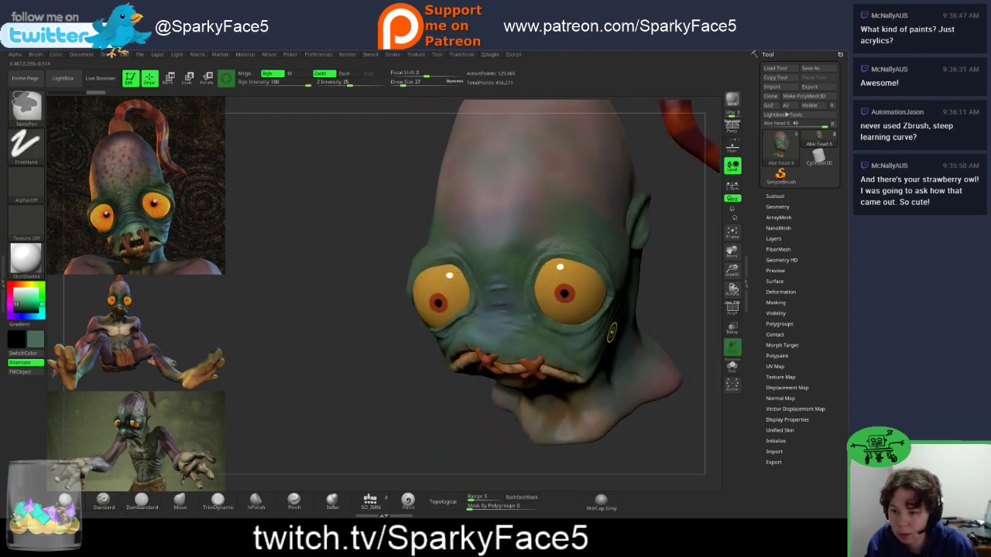
key(ctrl+z)
key(ctrl+z)
Step: Activate the DamStandard brush and carve fine creases into the cheek below the eye
click(141, 501)
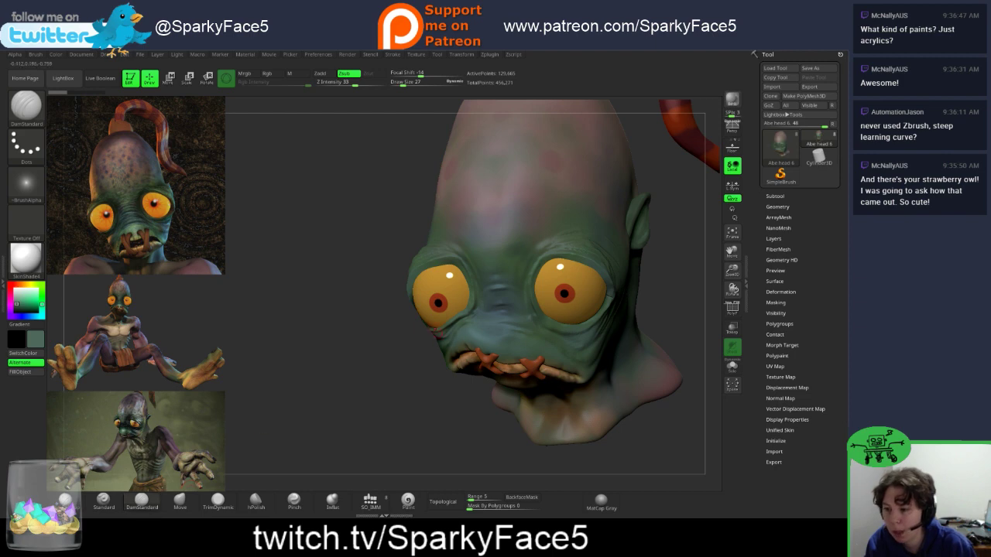
drag(663, 326, 609, 355)
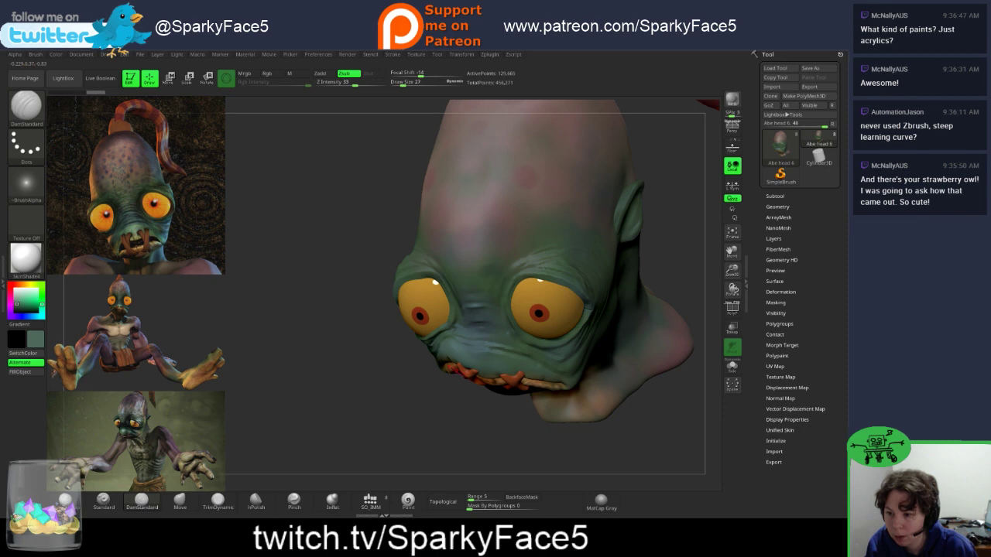
mouse_move(426, 433)
mouse_down()
mouse_move(448, 409)
mouse_move(459, 361)
mouse_move(418, 313)
mouse_move(438, 347)
mouse_up()
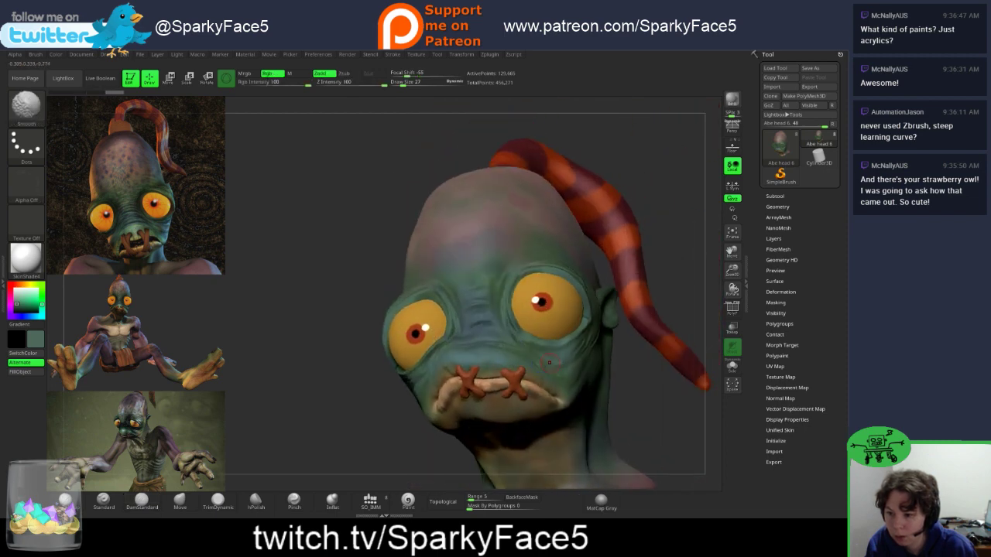
Step: Set the Smooth brush's Z Intensity to 15 and return to the DamStandard brush
drag(384, 83, 381, 83)
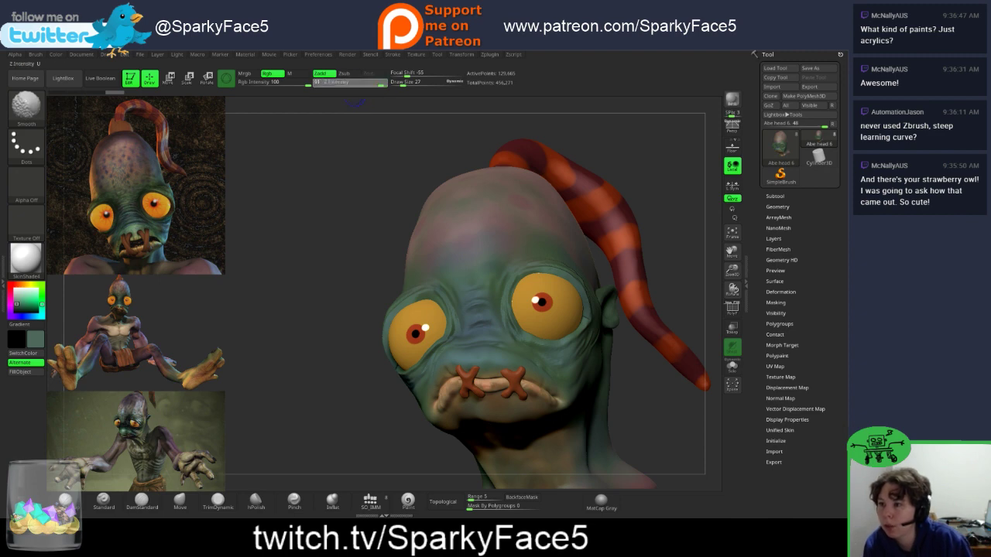
key(b)
key(d)
key(s)
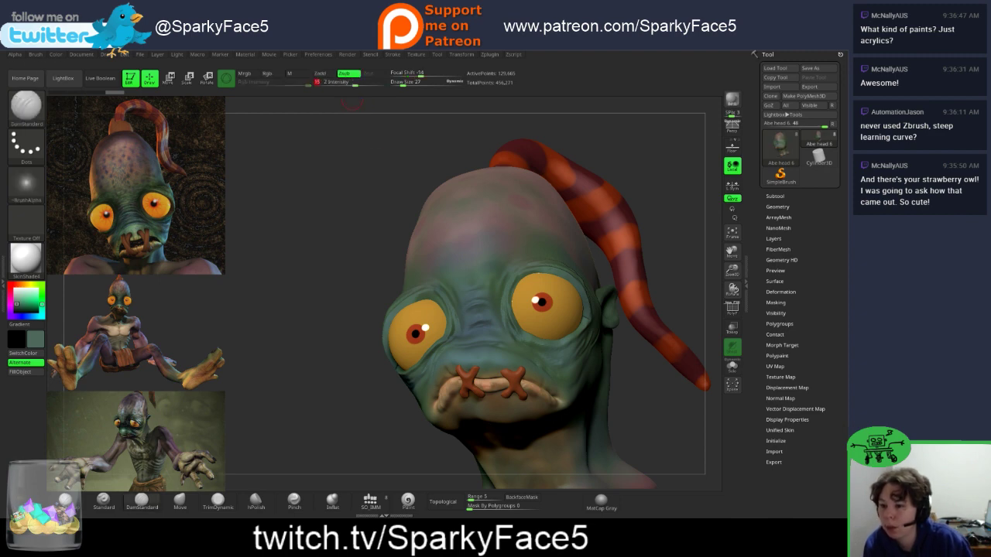
Step: Carve skin folds around the eyes and cheeks with the DamStandard brush and soften them with the Smooth brush
drag(635, 434, 633, 391)
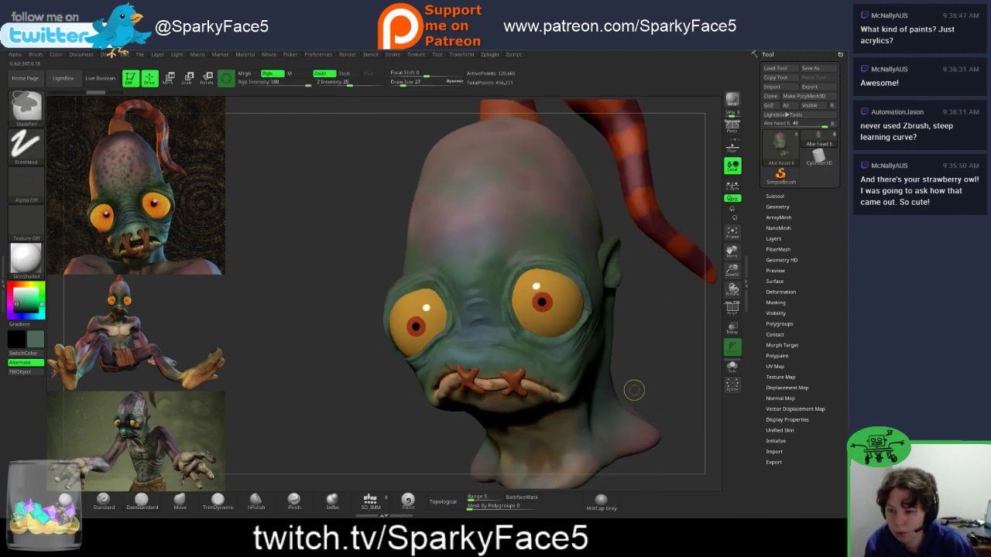
key(shift)
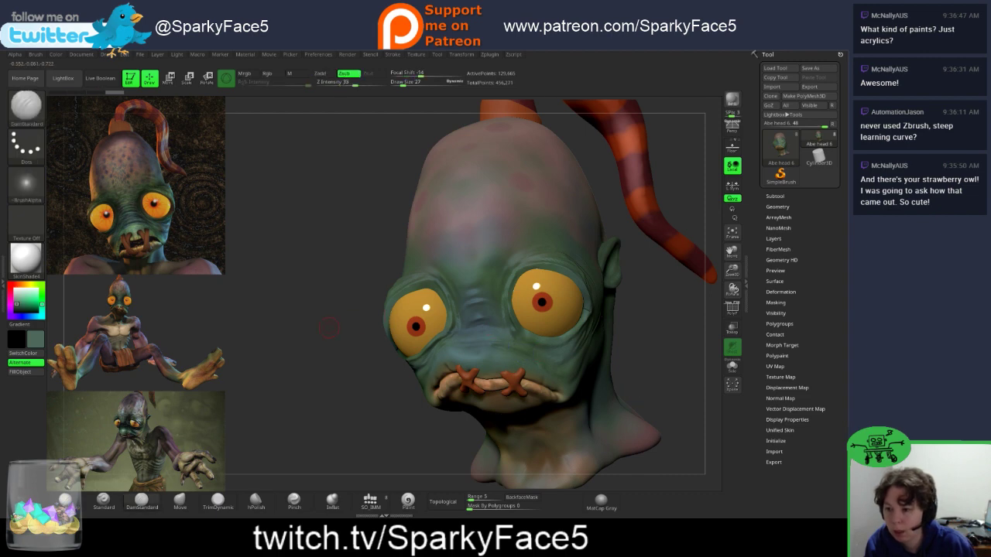
drag(666, 186, 680, 231)
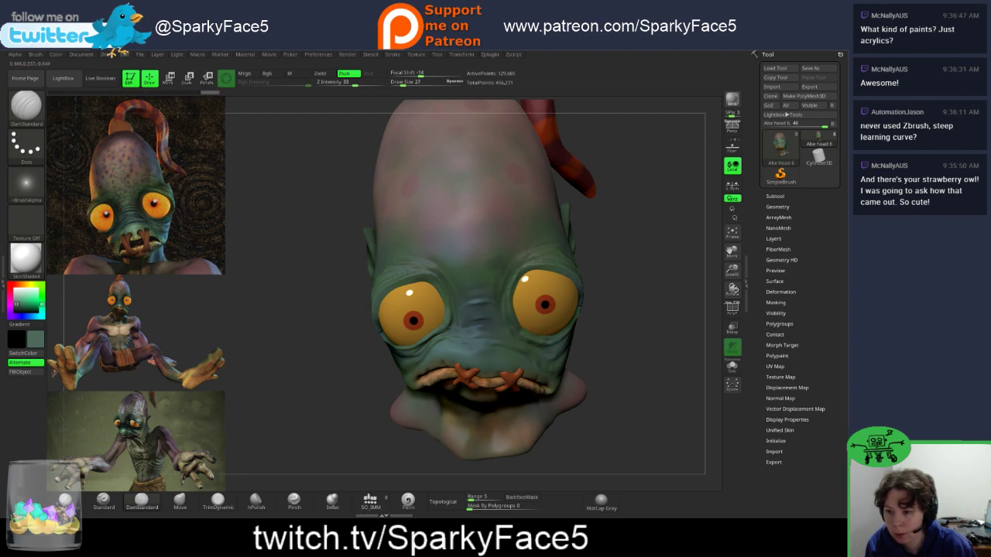
drag(644, 340, 547, 316)
right_drag(546, 316, 526, 334)
shift+drag(528, 336, 551, 339)
mouse_move(410, 329)
mouse_down()
mouse_move(515, 335)
mouse_move(534, 353)
mouse_move(542, 339)
mouse_up()
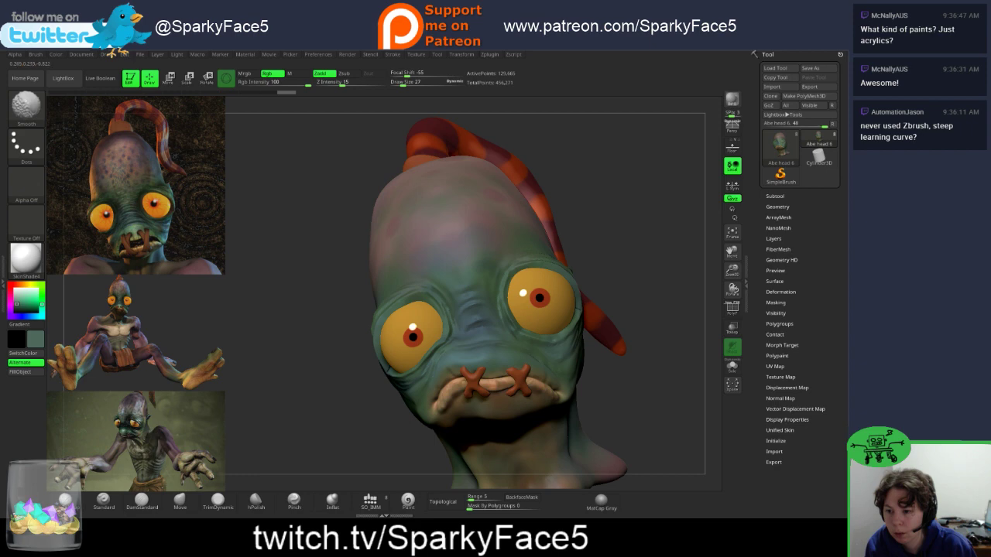
Step: Carve wrinkles across the bridge of the nose between the eyes with the DamStandard brush and soften them
drag(474, 303, 487, 309)
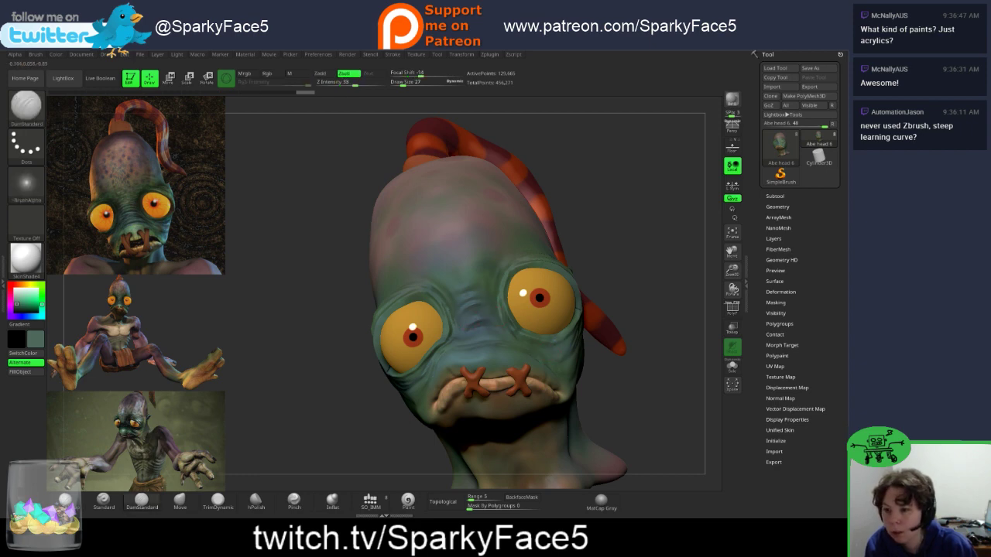
mouse_move(464, 318)
mouse_down()
mouse_move(495, 316)
mouse_move(476, 312)
mouse_move(488, 308)
mouse_up()
mouse_move(608, 209)
mouse_down()
mouse_move(602, 298)
mouse_move(600, 263)
mouse_move(646, 267)
mouse_move(600, 262)
mouse_up()
shift+drag(474, 308, 475, 316)
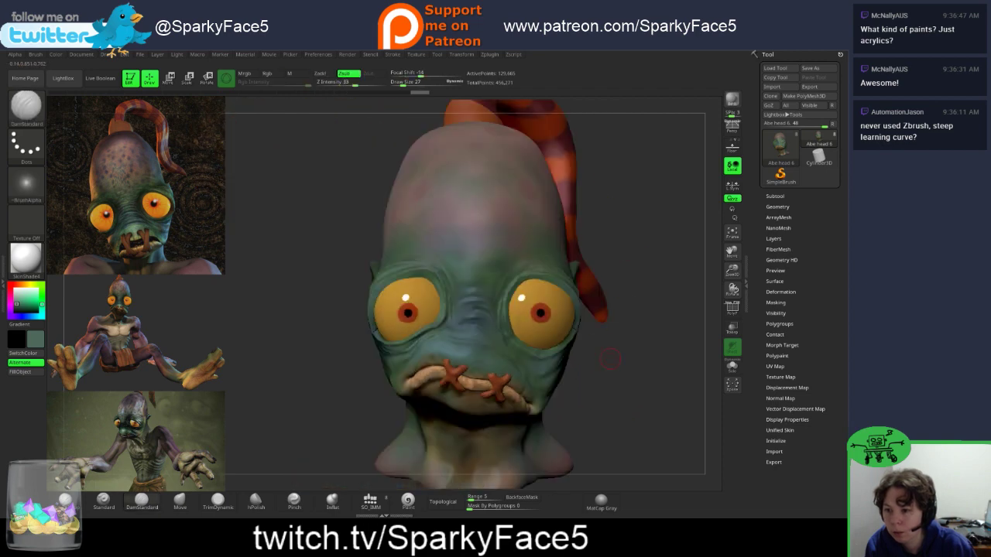
Step: Carve short DamStandard strokes above the upper lip beside the stitch on the character's left side, and check the mouth from below
drag(619, 267, 576, 266)
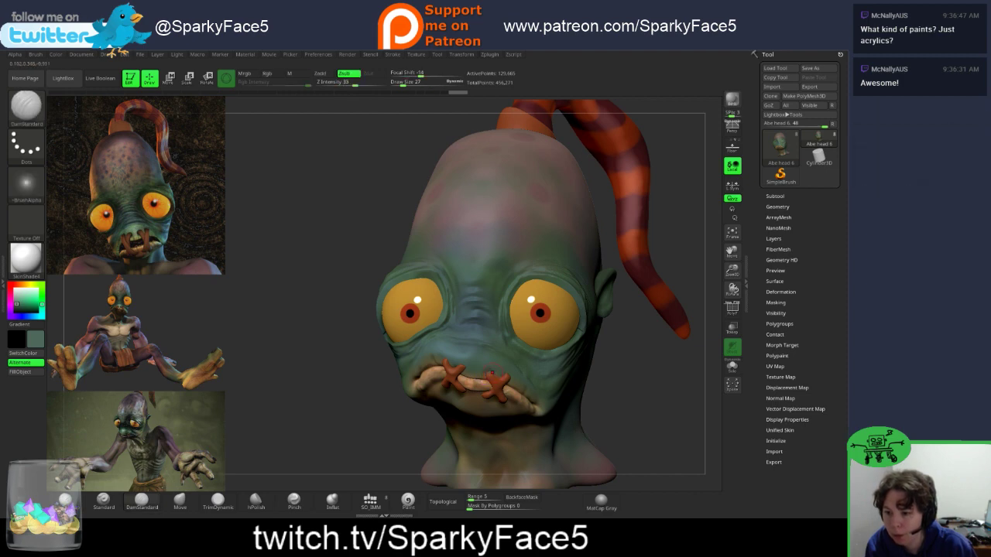
drag(493, 374, 483, 375)
click(492, 374)
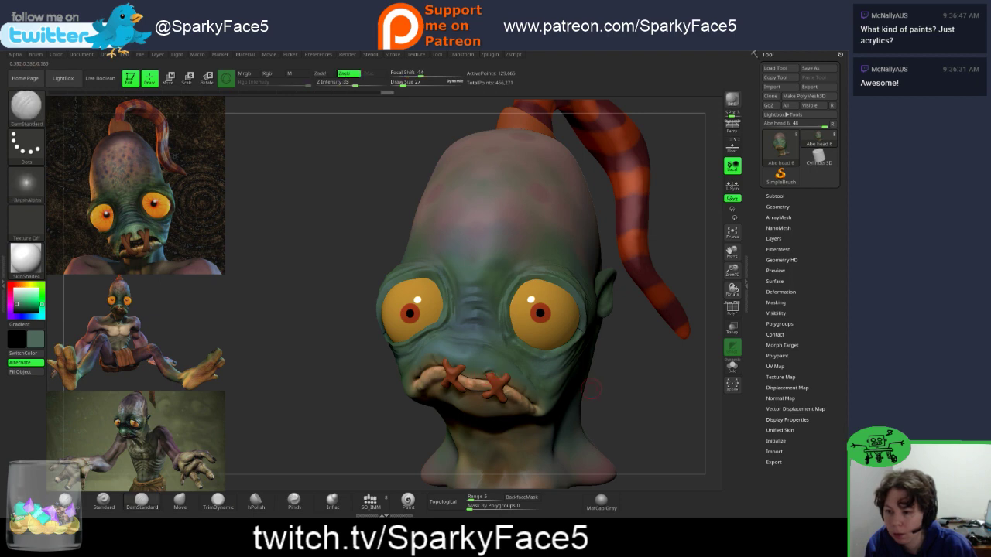
drag(635, 418, 681, 383)
drag(636, 325, 488, 177)
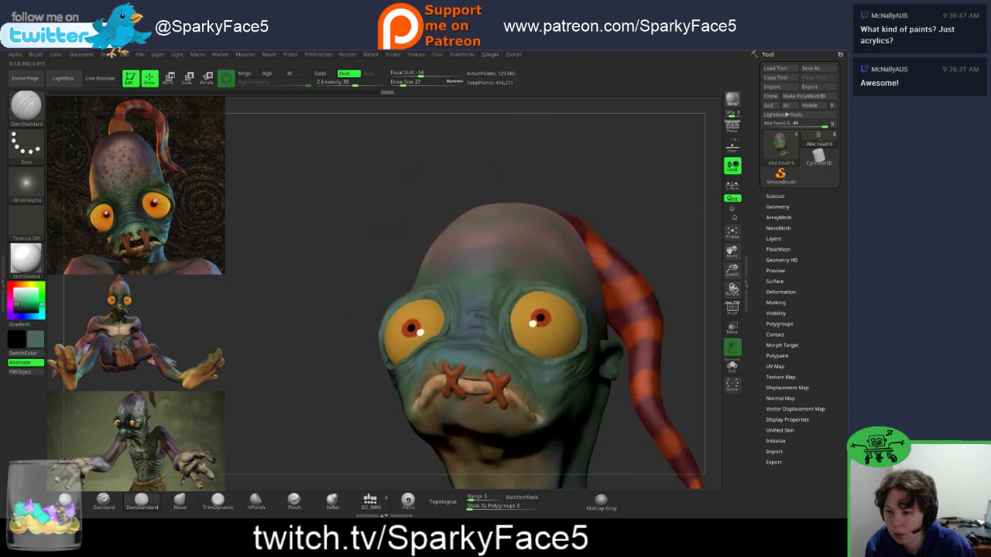
Step: Select the stitch on the character's left side and examine how it sits against the lips
alt+click(497, 374)
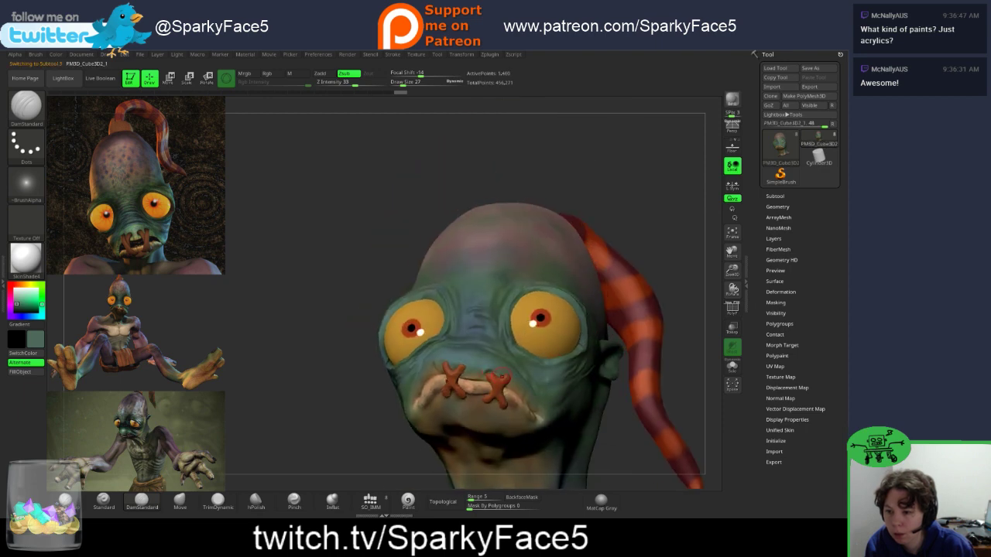
key(shift)
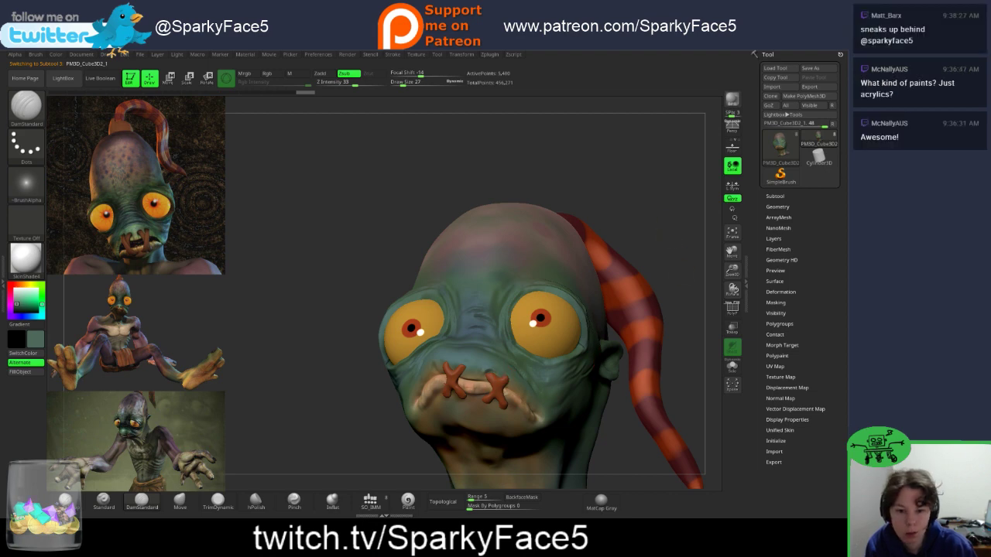
mouse_move(626, 194)
mouse_down()
mouse_move(646, 364)
mouse_move(548, 383)
mouse_up()
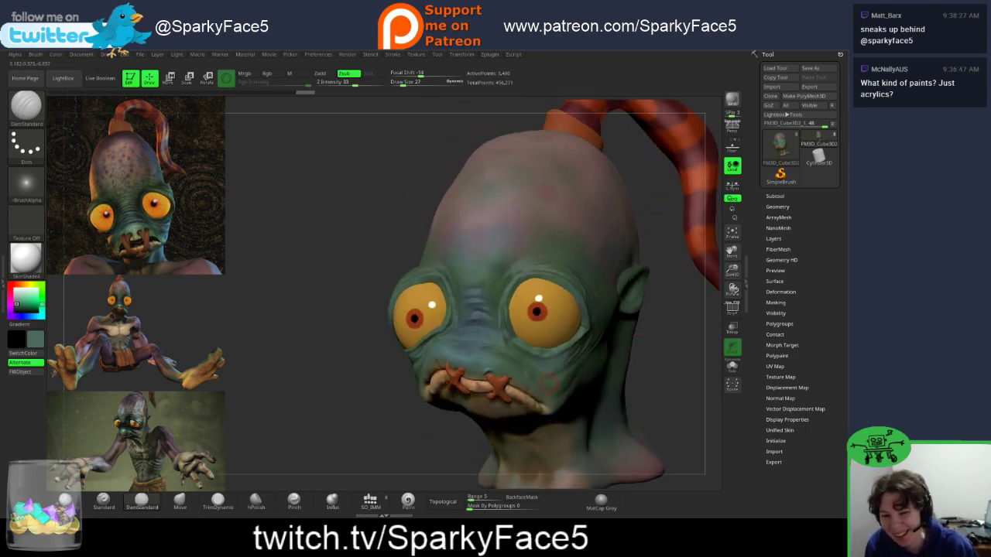
drag(407, 412, 387, 415)
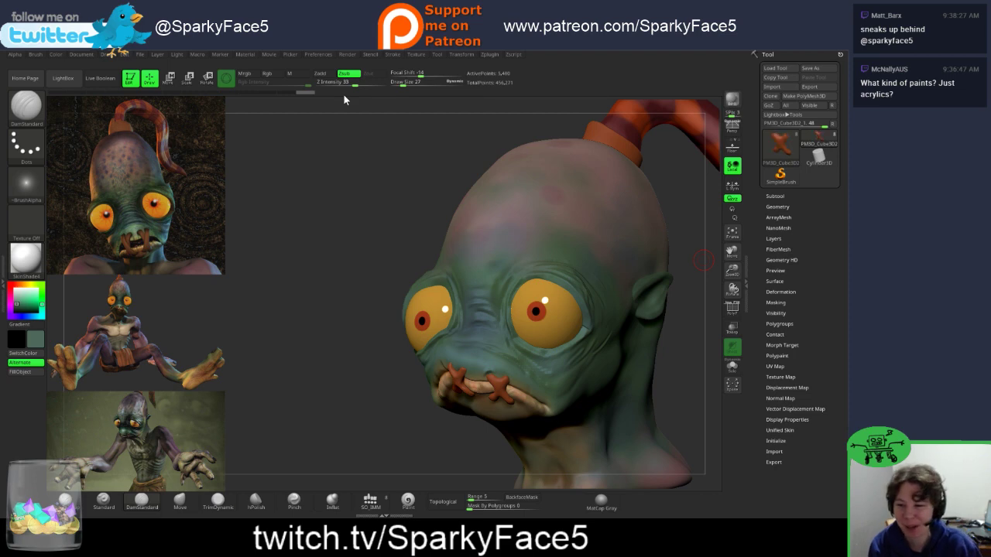
Step: Reselect the head and work the lip skin around the stitch on the character's left side with Smooth and DamStandard strokes
alt+click(500, 364)
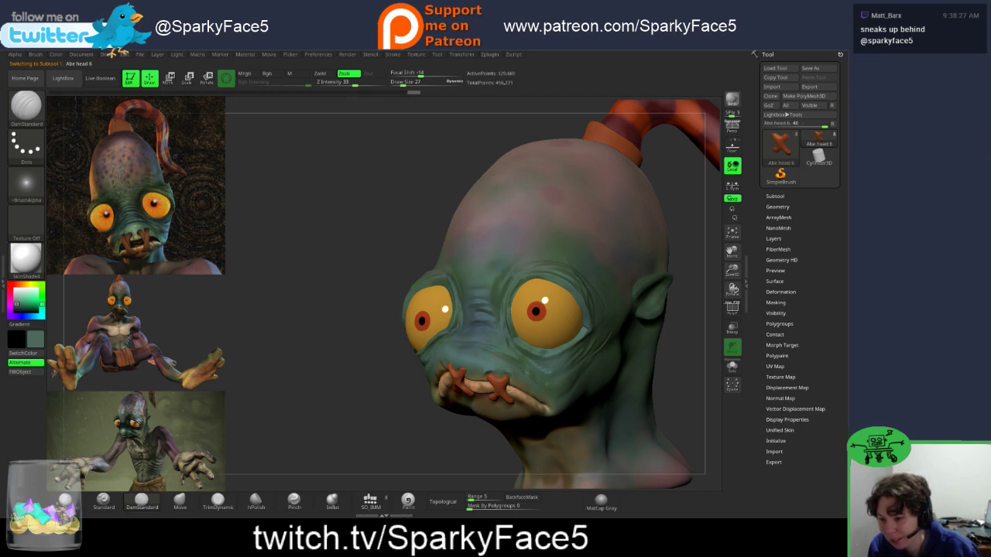
key(shift)
mouse_move(499, 375)
shift+mouse_down()
mouse_move(490, 378)
mouse_move(505, 388)
shift+mouse_up()
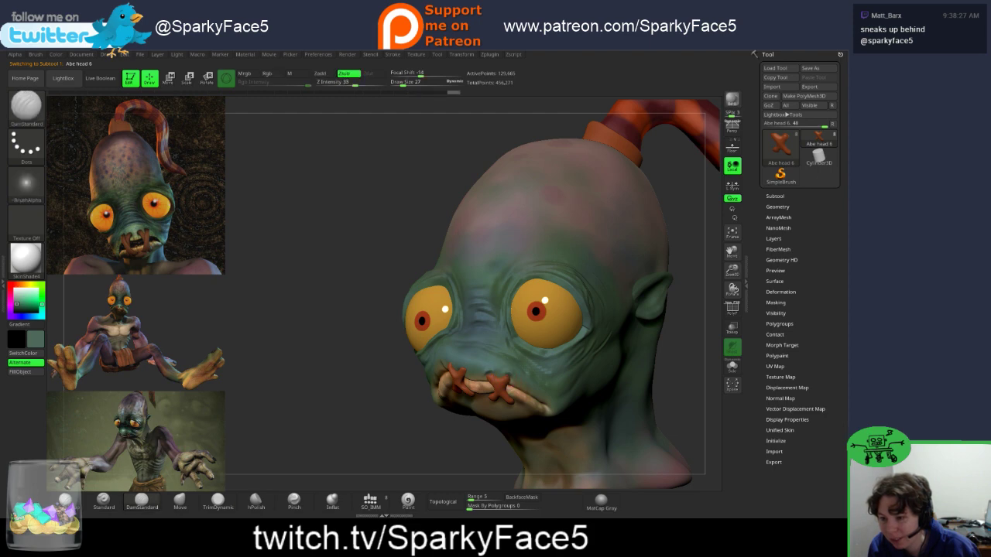
mouse_move(325, 372)
mouse_down()
mouse_move(426, 340)
mouse_move(323, 376)
mouse_up()
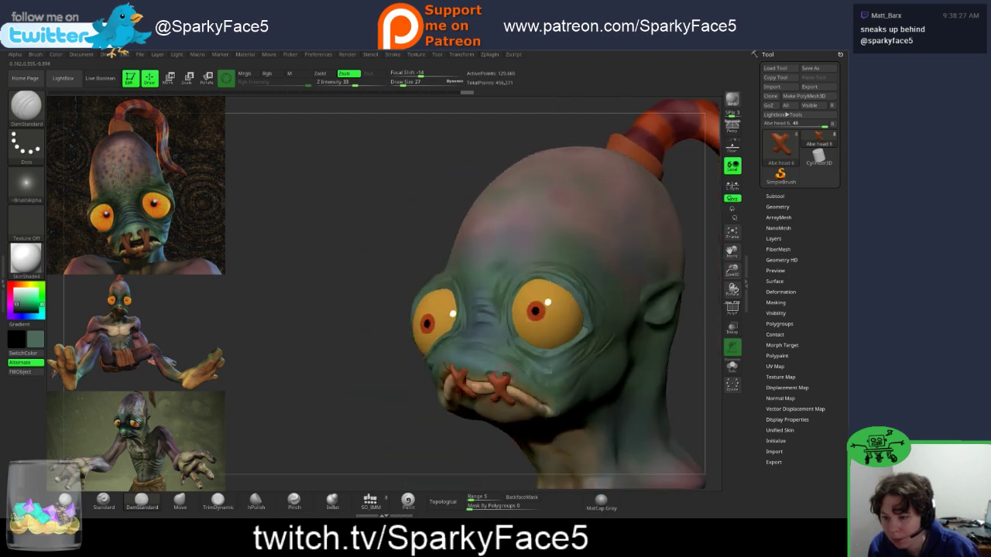
drag(495, 380, 505, 389)
drag(329, 380, 426, 341)
drag(349, 314, 445, 347)
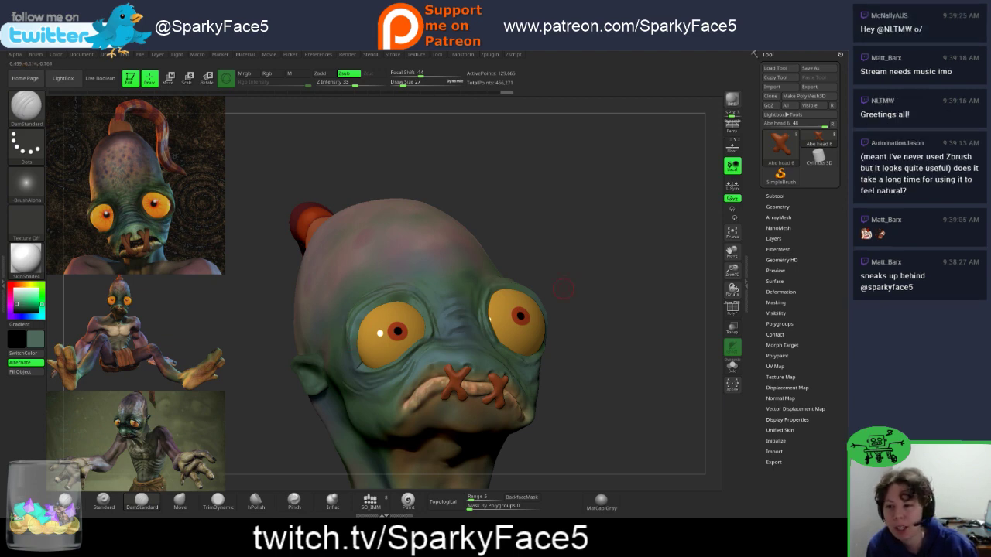
mouse_move(593, 282)
mouse_down()
mouse_move(598, 338)
mouse_move(609, 345)
mouse_move(581, 280)
mouse_up()
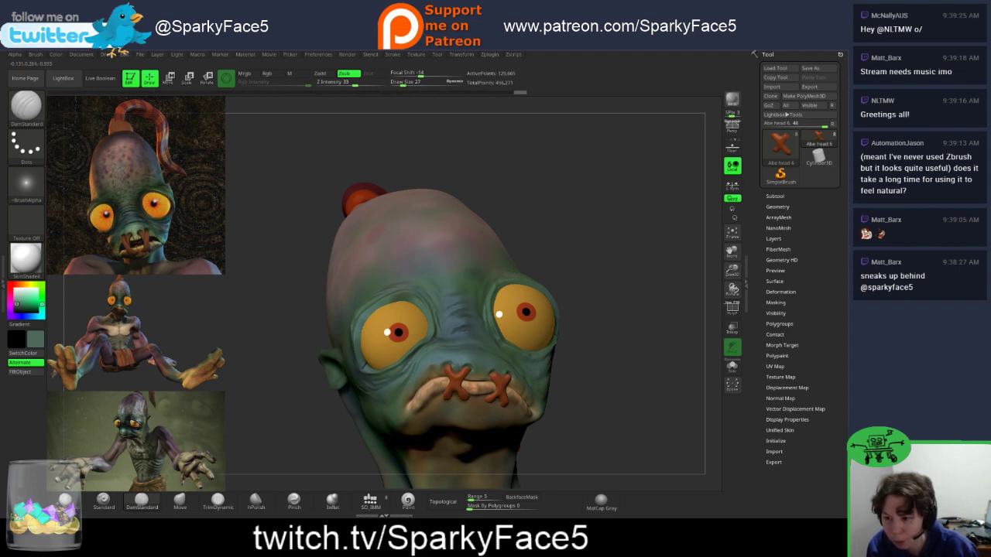
drag(623, 358, 711, 223)
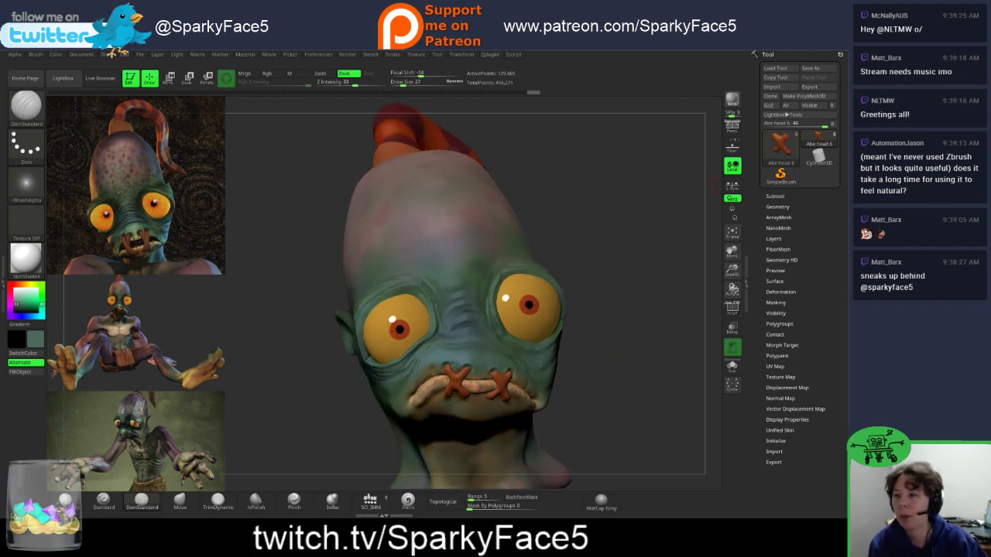
click(318, 54)
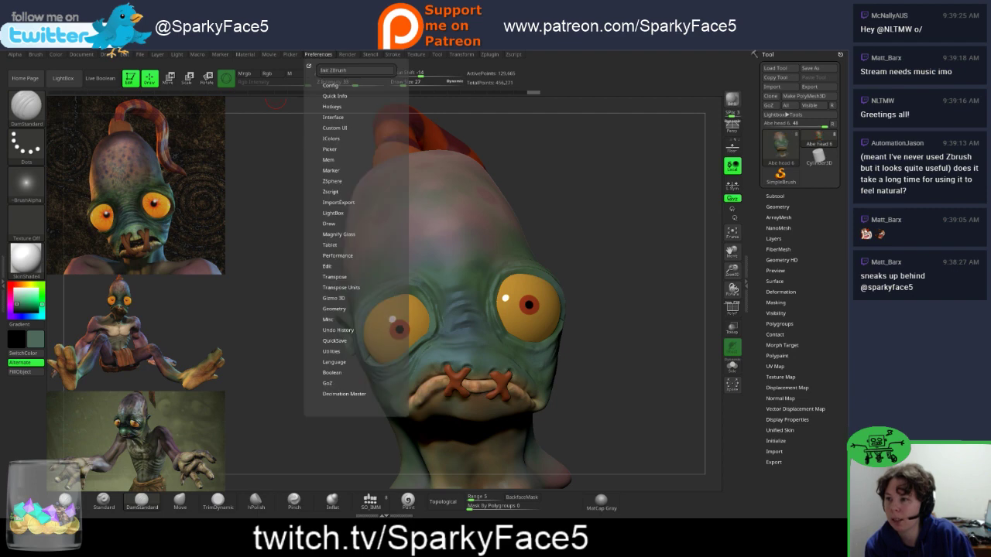
mouse_move(245, 55)
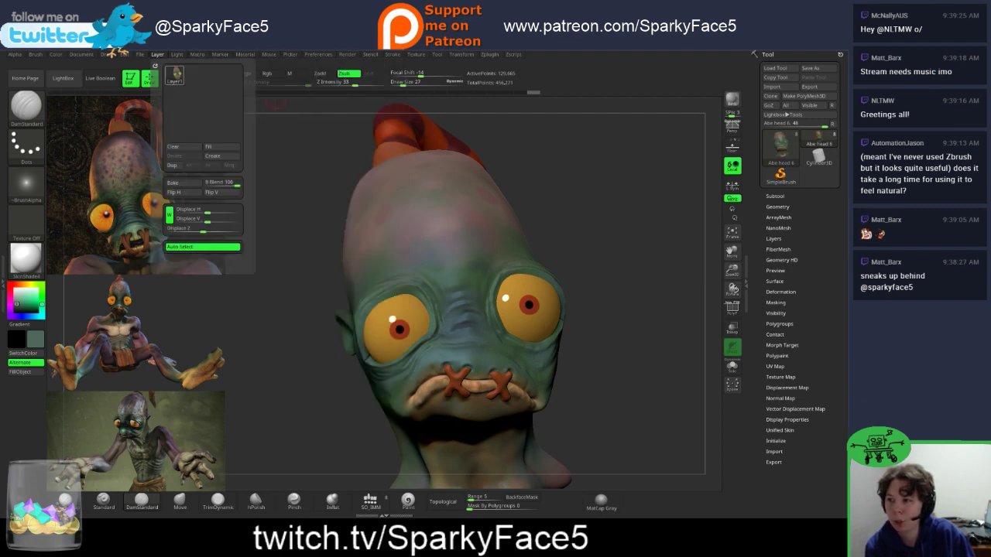
mouse_move(140, 65)
mouse_move(81, 55)
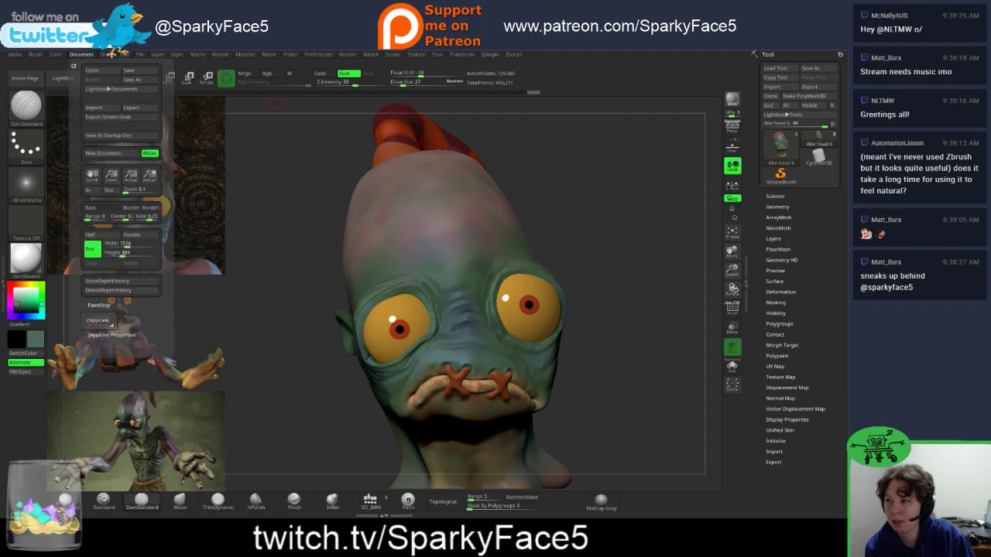
mouse_move(35, 54)
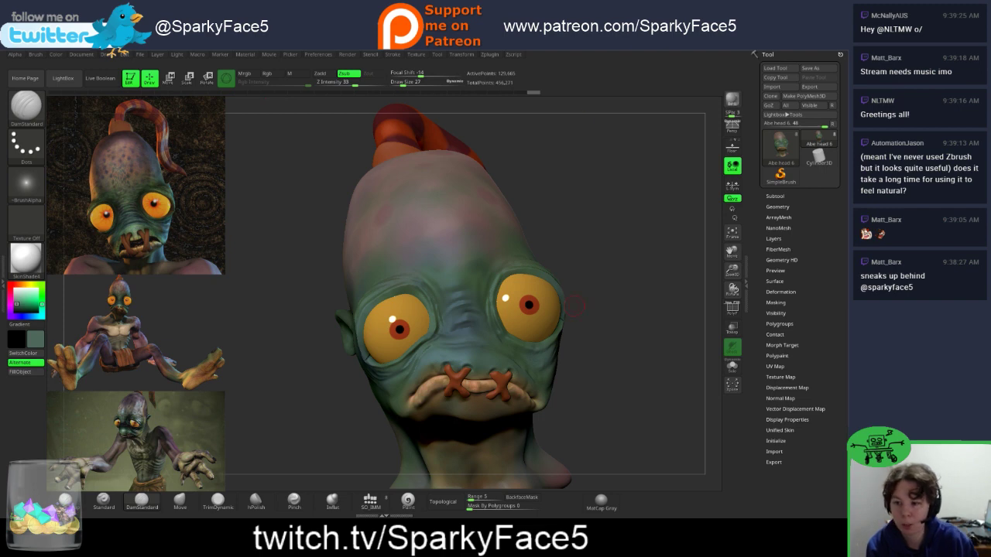
Step: Carve short DamStandard creases along the lower lip beneath the stitch on the character's right side, and check the mouth from several angles
mouse_move(594, 372)
mouse_down()
mouse_move(603, 358)
mouse_move(600, 379)
mouse_move(573, 323)
mouse_move(463, 331)
mouse_up()
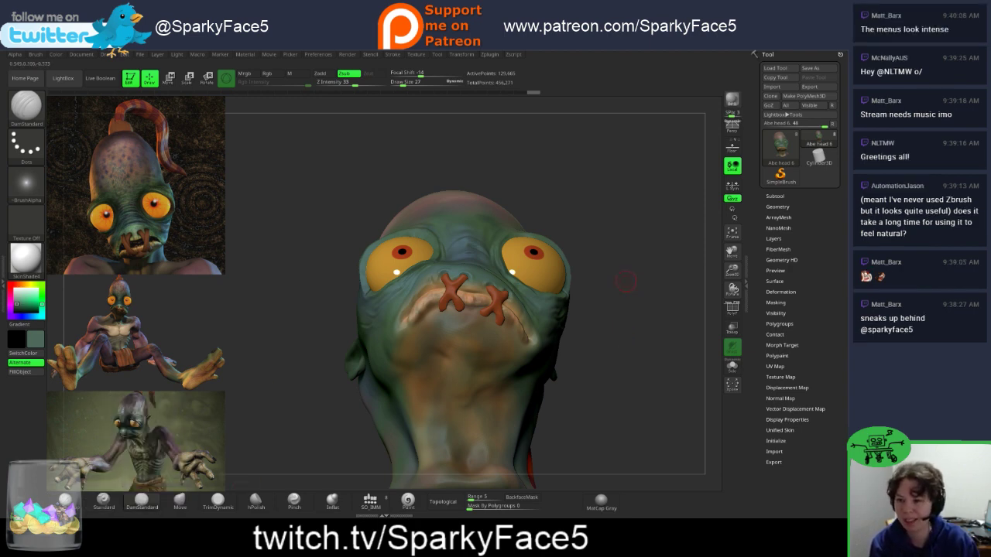
drag(625, 281, 624, 338)
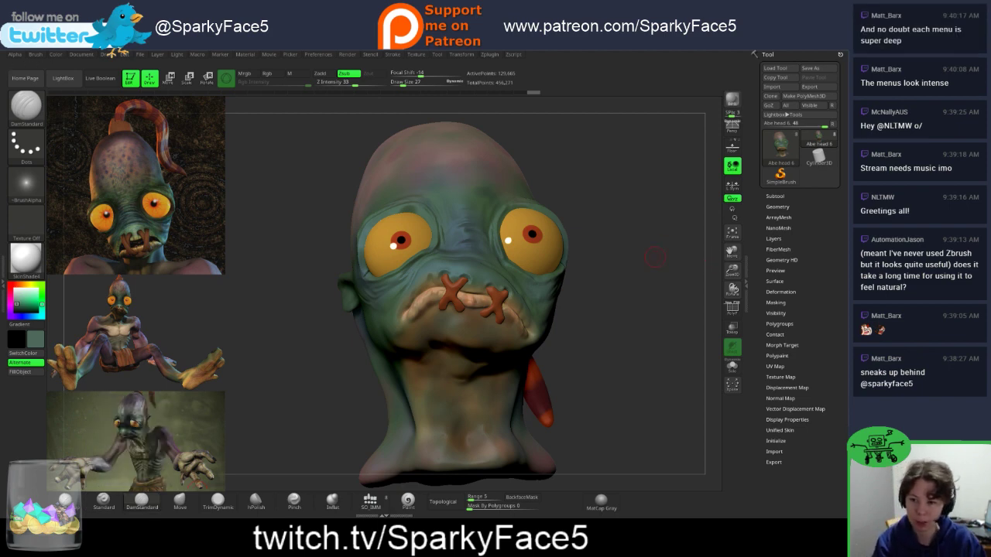
drag(650, 364, 644, 325)
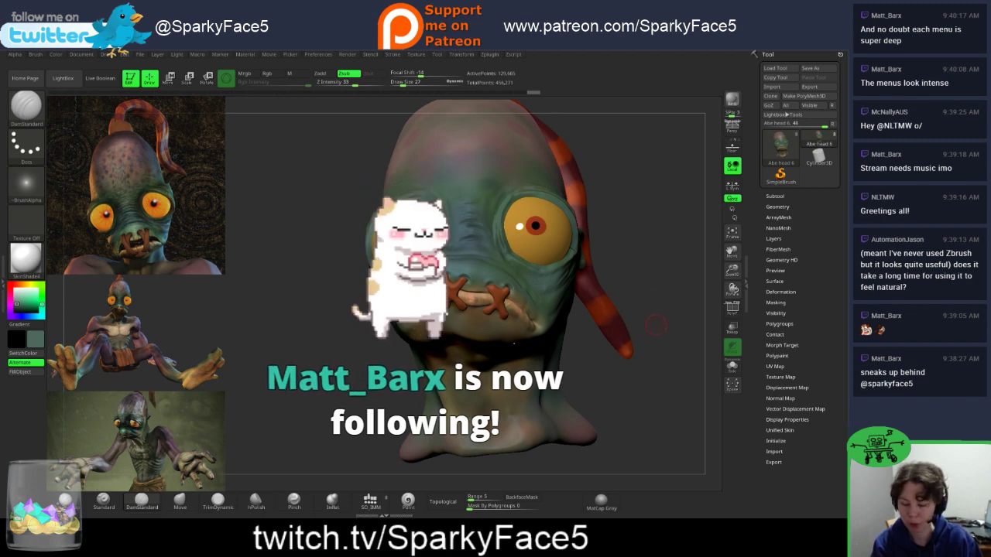
drag(644, 325, 644, 331)
right_drag(513, 343, 505, 304)
drag(605, 337, 604, 316)
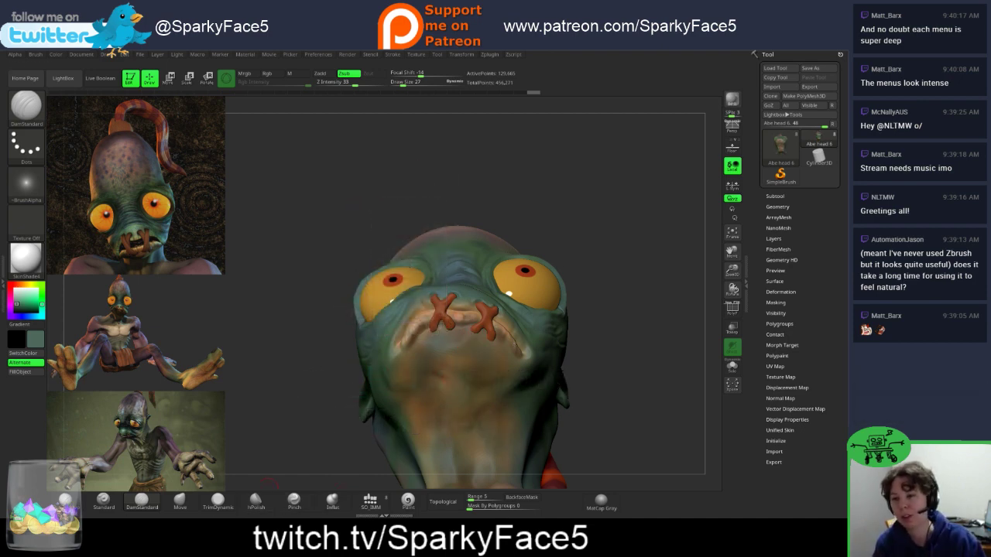
drag(597, 379, 667, 378)
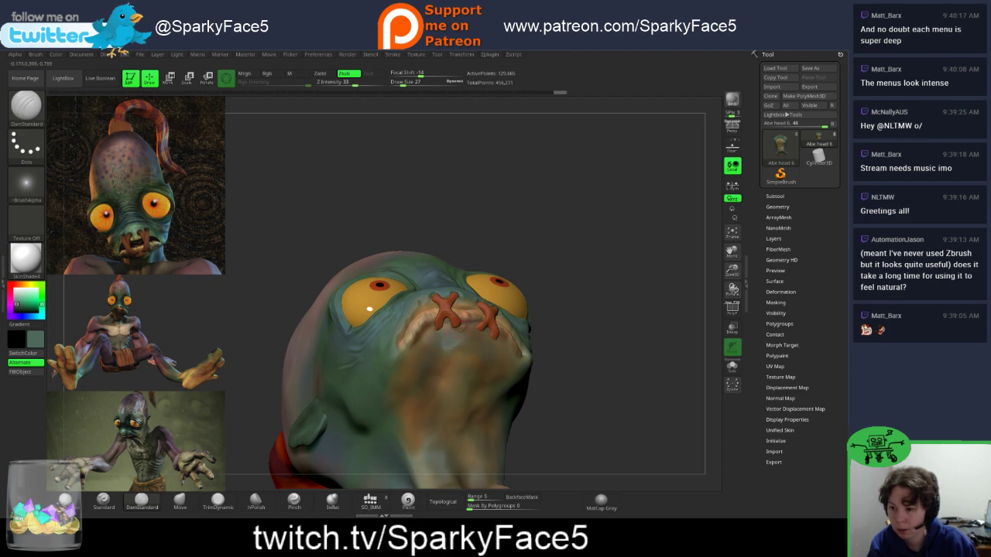
drag(433, 328, 444, 338)
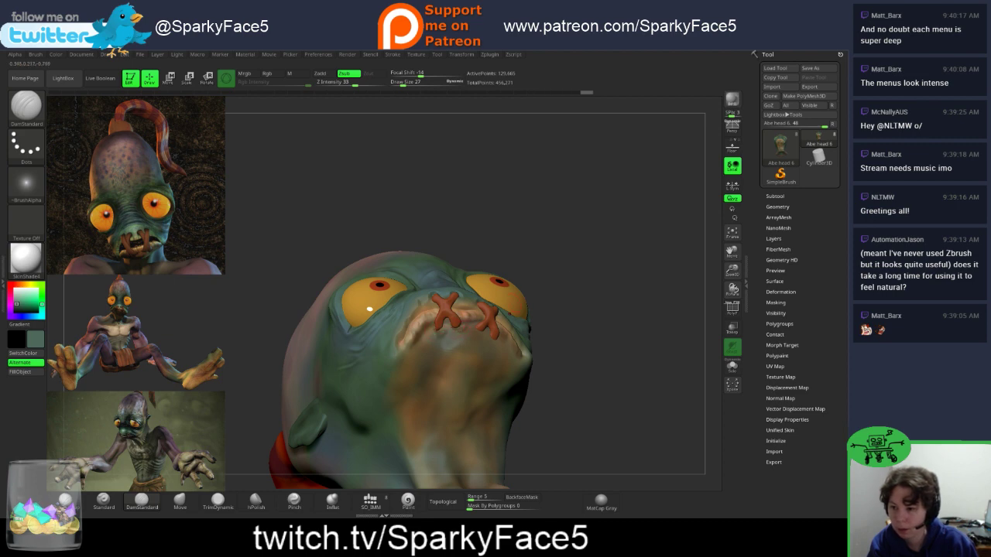
mouse_move(604, 325)
mouse_down()
mouse_move(597, 379)
mouse_move(564, 428)
mouse_move(586, 412)
mouse_up()
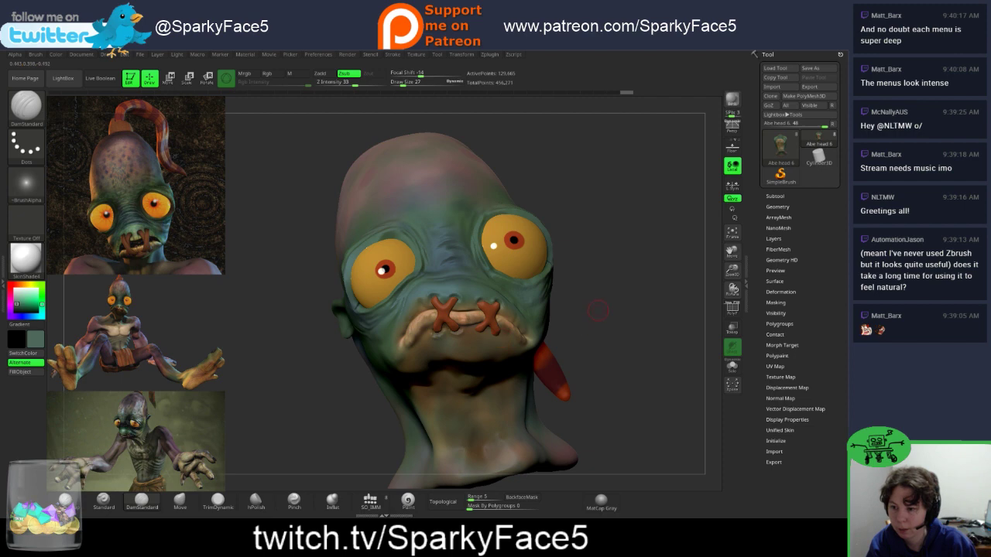
drag(598, 310, 658, 286)
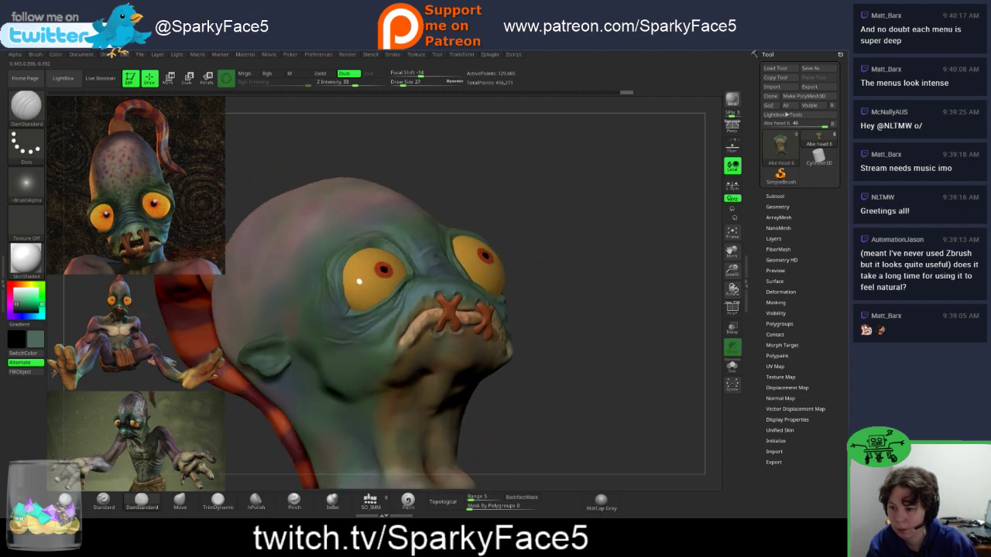
mouse_move(619, 341)
mouse_down()
mouse_move(542, 287)
mouse_move(536, 371)
mouse_up()
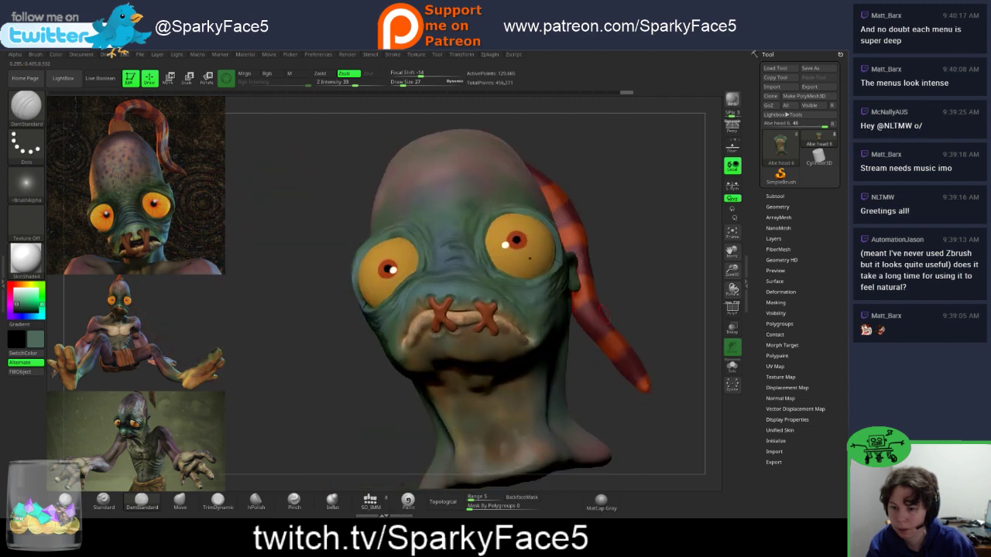
Step: Divide the head mesh once to raise it to subdivision level 2
key(d)
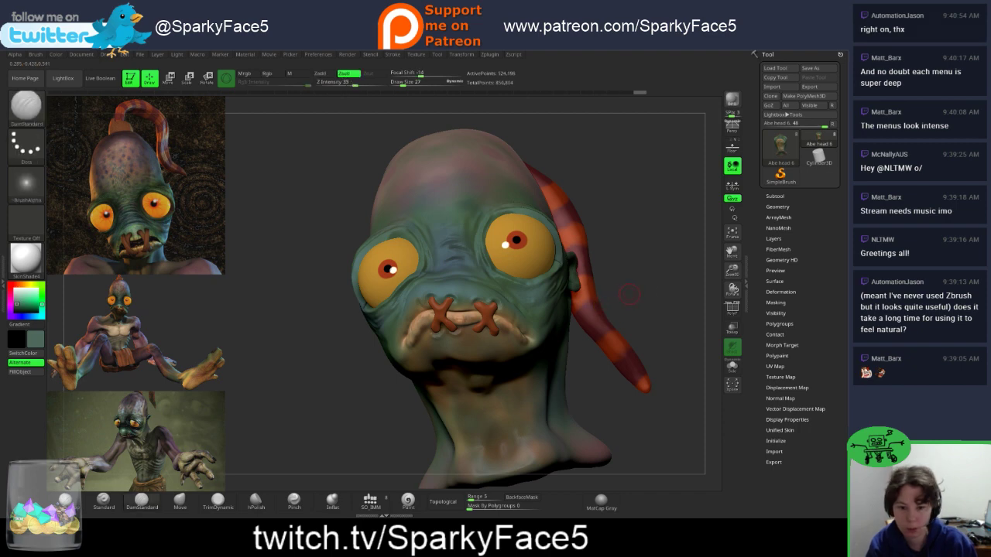
drag(607, 380, 669, 378)
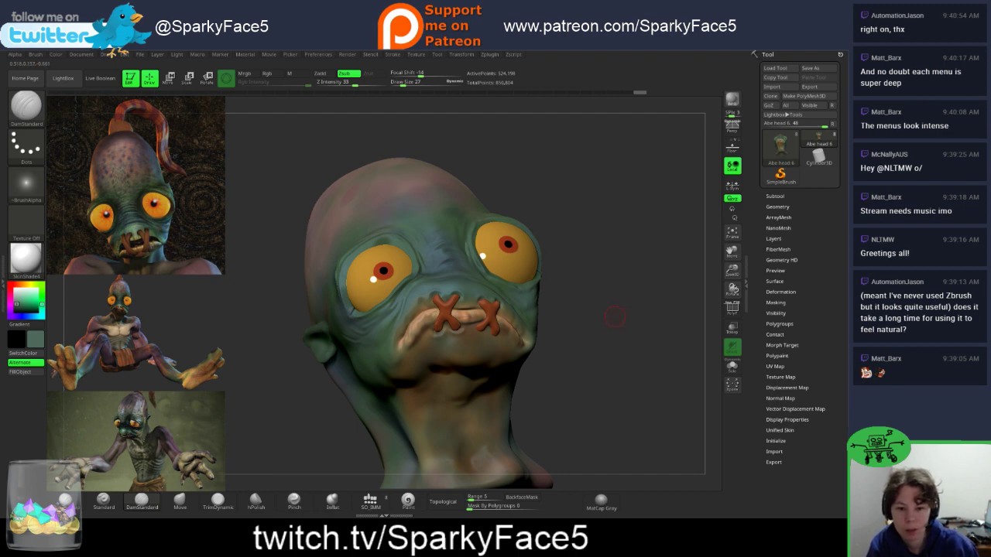
drag(612, 309, 712, 285)
Step: Open the head's Subtool and Geometry settings and check its subdivision level
click(773, 239)
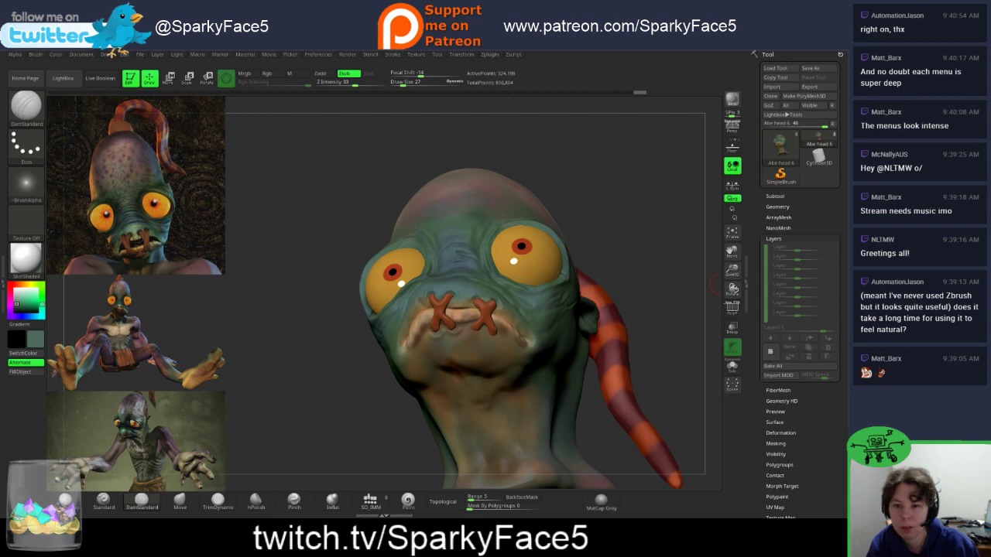
click(778, 218)
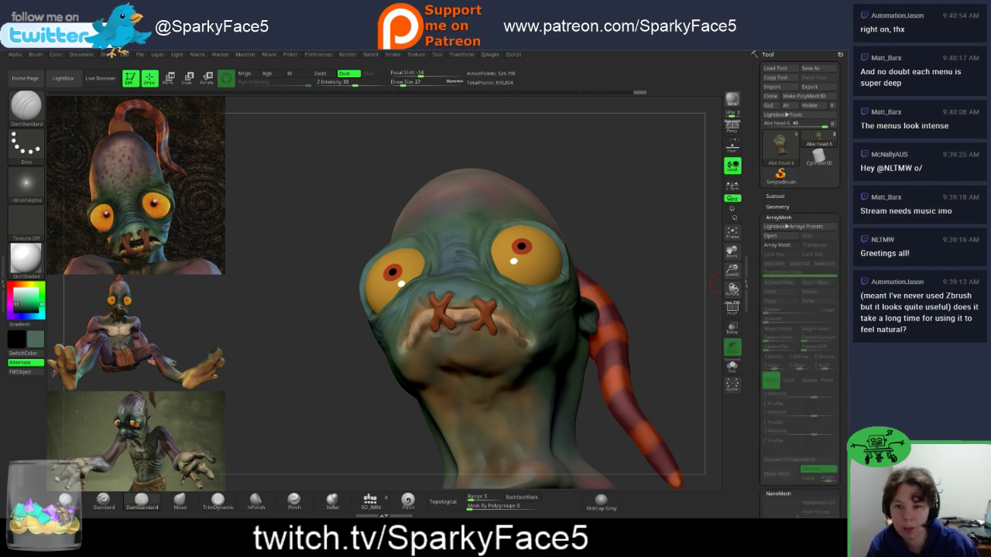
click(774, 501)
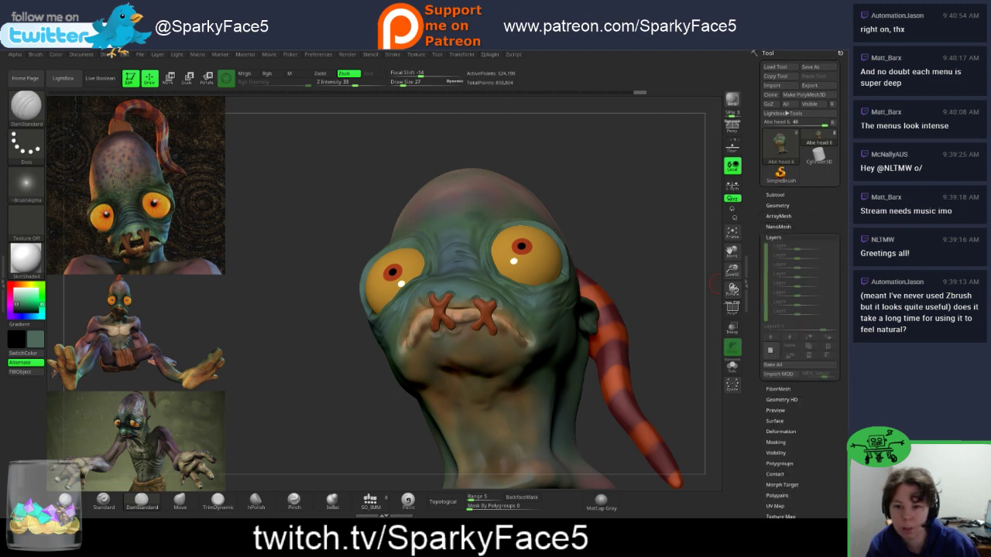
click(773, 238)
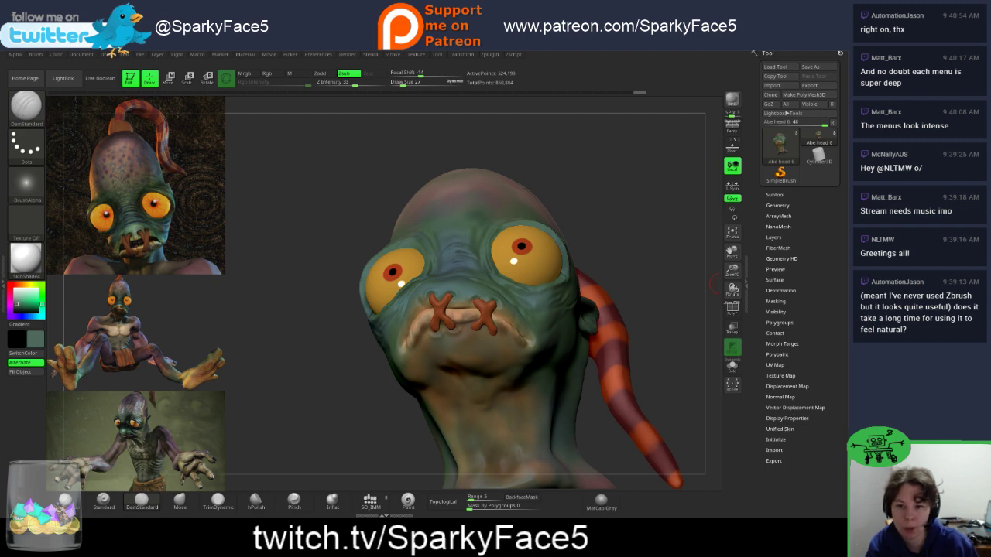
click(775, 195)
drag(759, 242, 759, 222)
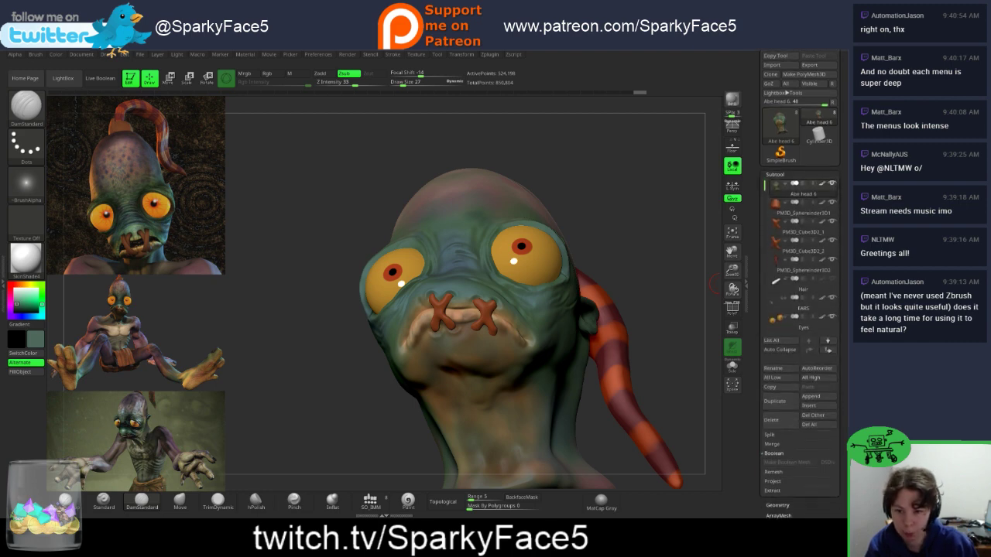
drag(759, 434, 759, 164)
click(778, 236)
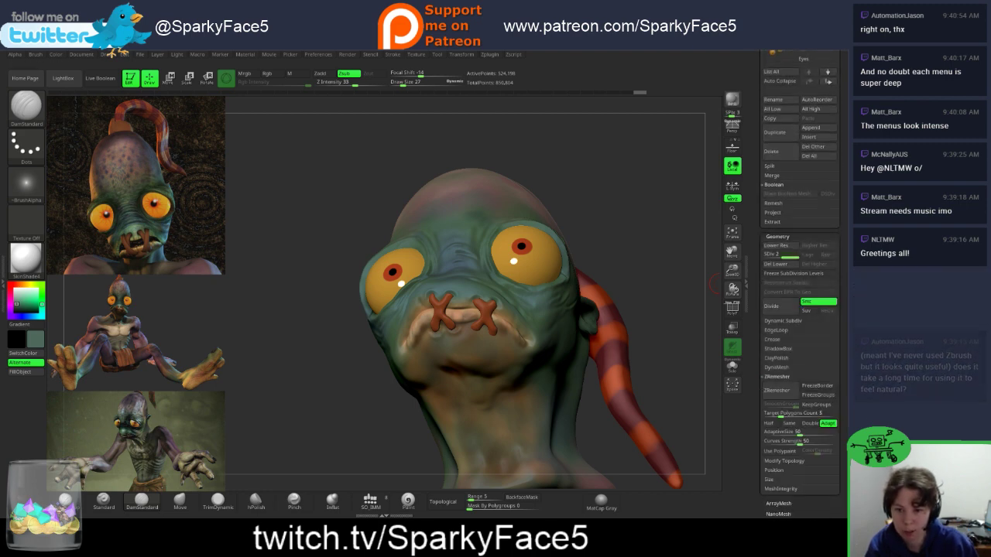
scroll(800, 295, up, 2)
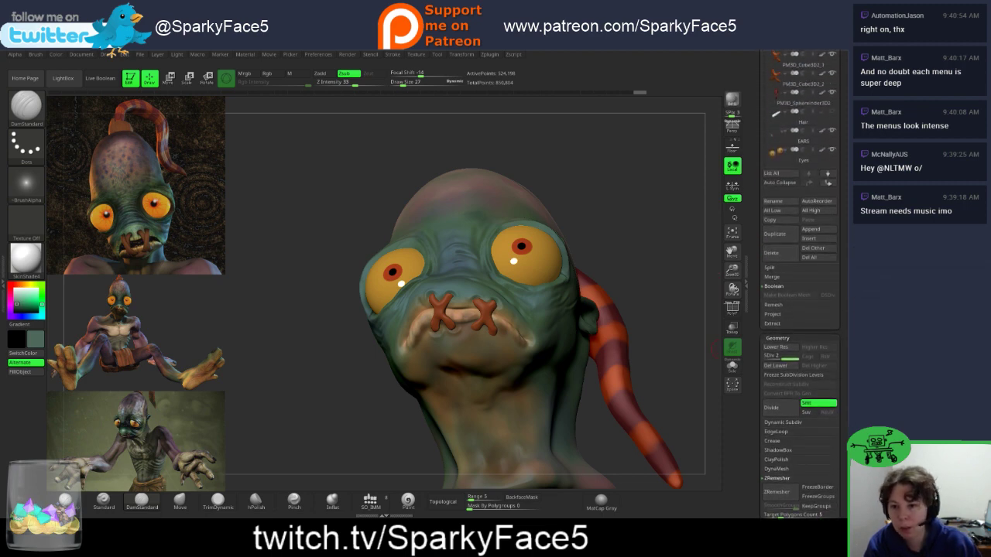
Step: Add finer DamStandard wrinkles around the mouth and smooth the skin above the stitch on the character's right side
right_drag(527, 356, 528, 305)
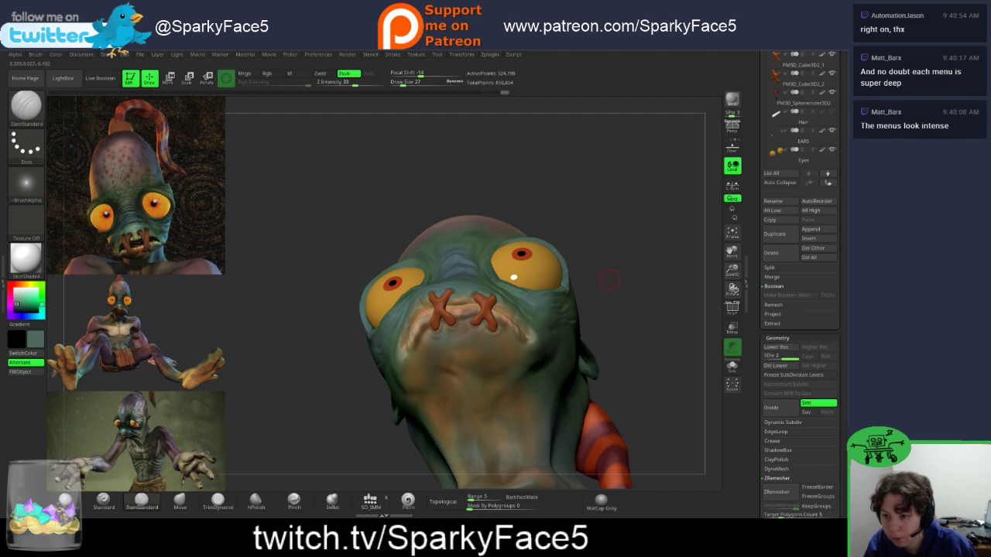
drag(611, 284, 619, 350)
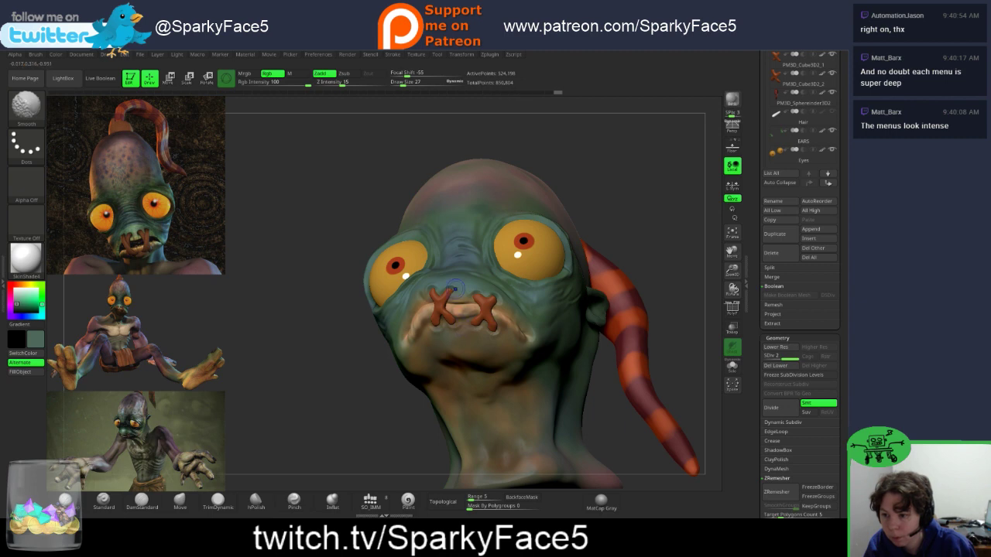
shift+drag(456, 287, 466, 294)
mouse_move(643, 224)
mouse_down()
mouse_move(649, 307)
mouse_move(617, 285)
mouse_move(657, 267)
mouse_move(644, 271)
mouse_up()
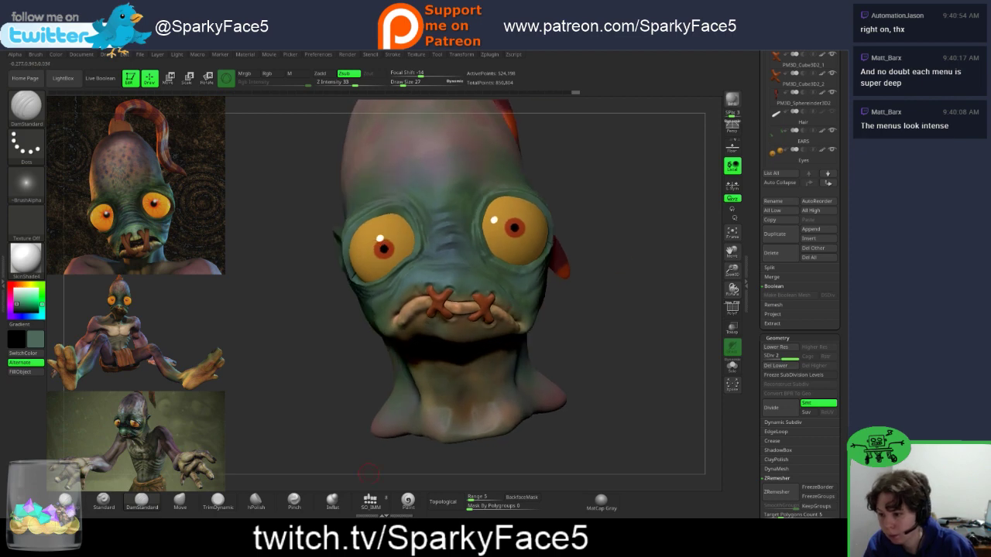
Step: Swell the skin around the lips and stitch holes with the Inflat brush while the head is isolated, and restore the other subtools
click(332, 502)
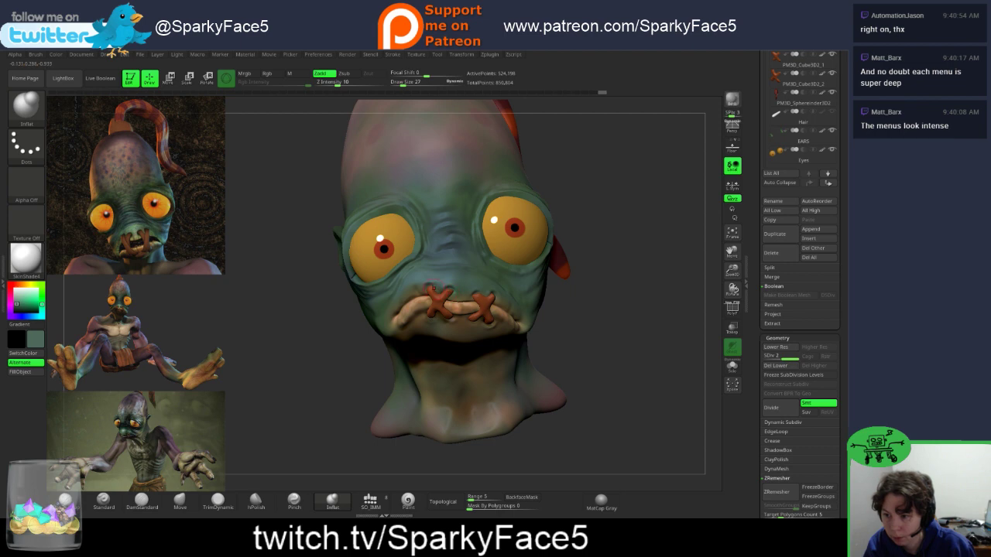
alt+click(433, 288)
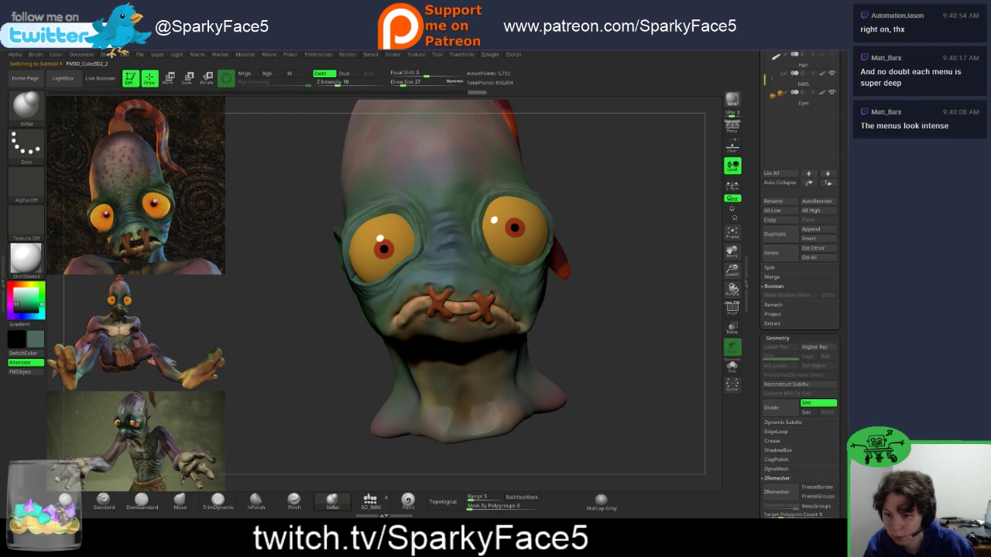
click(732, 367)
click(732, 367)
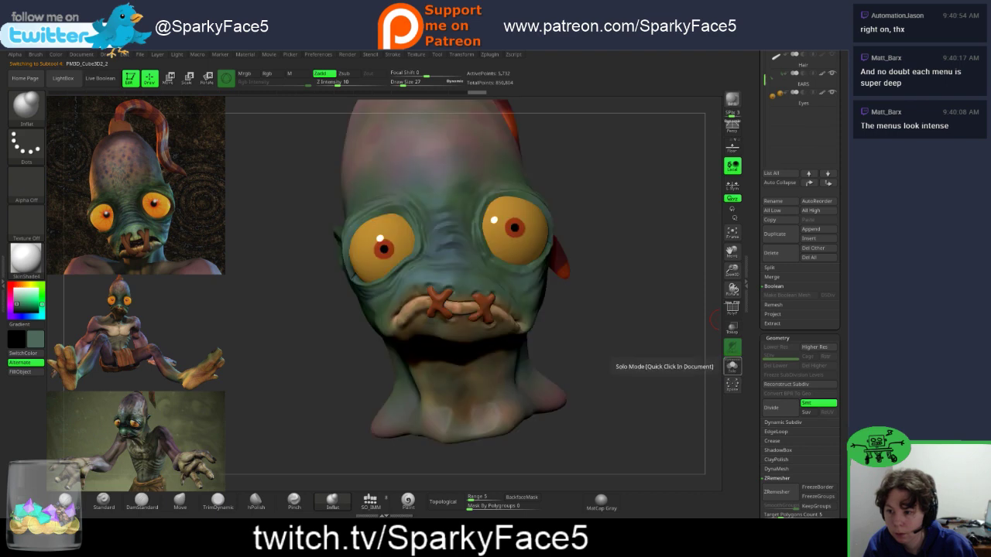
alt+click(456, 305)
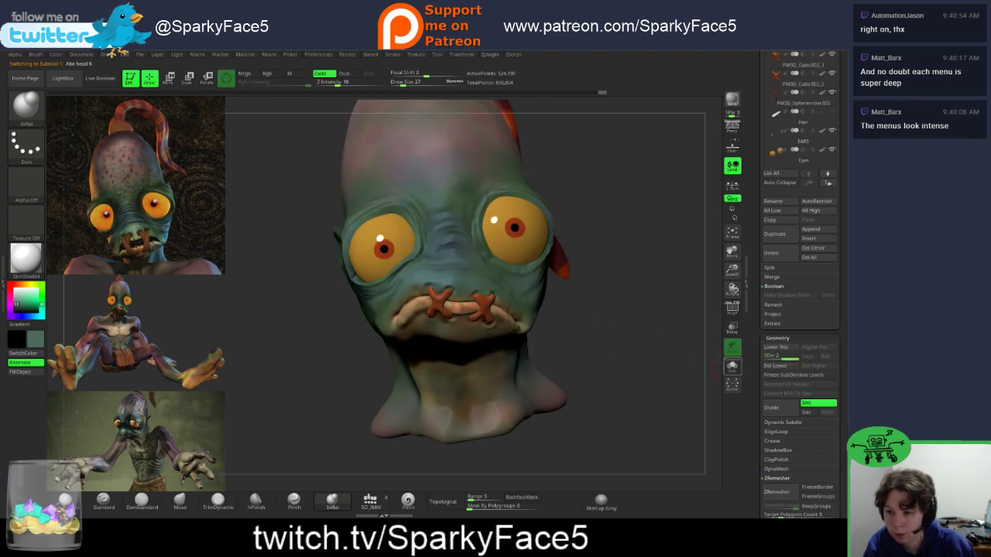
click(732, 367)
drag(619, 344, 610, 293)
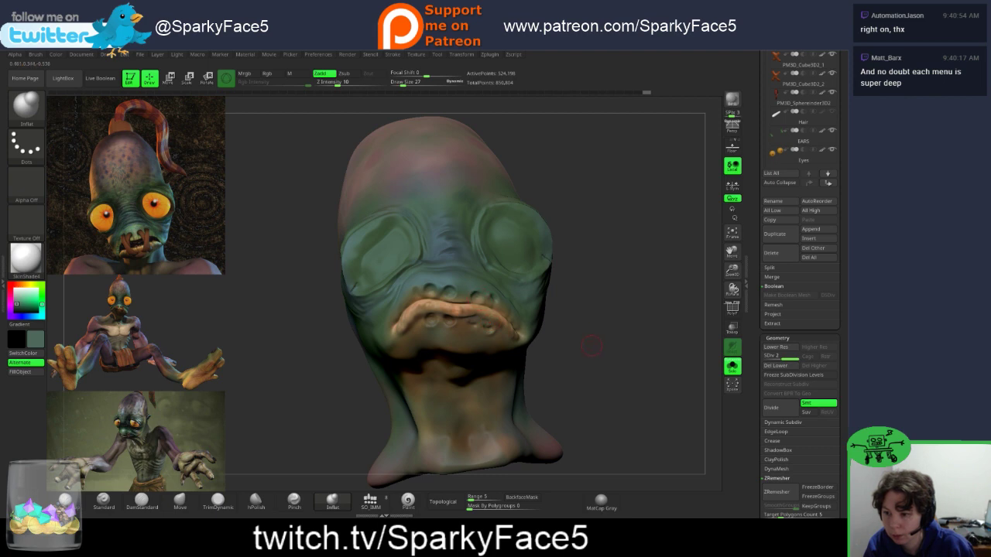
drag(591, 346, 491, 300)
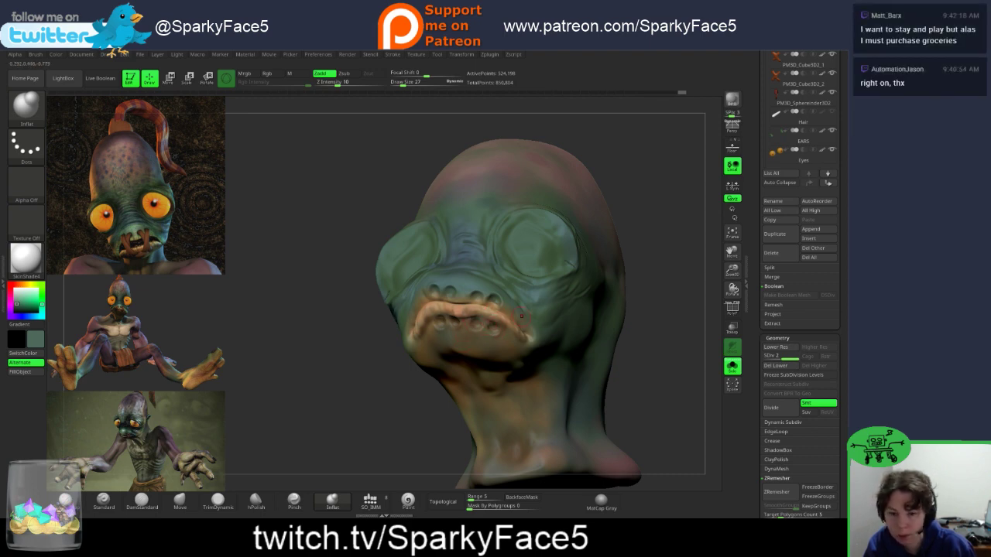
drag(645, 311, 633, 312)
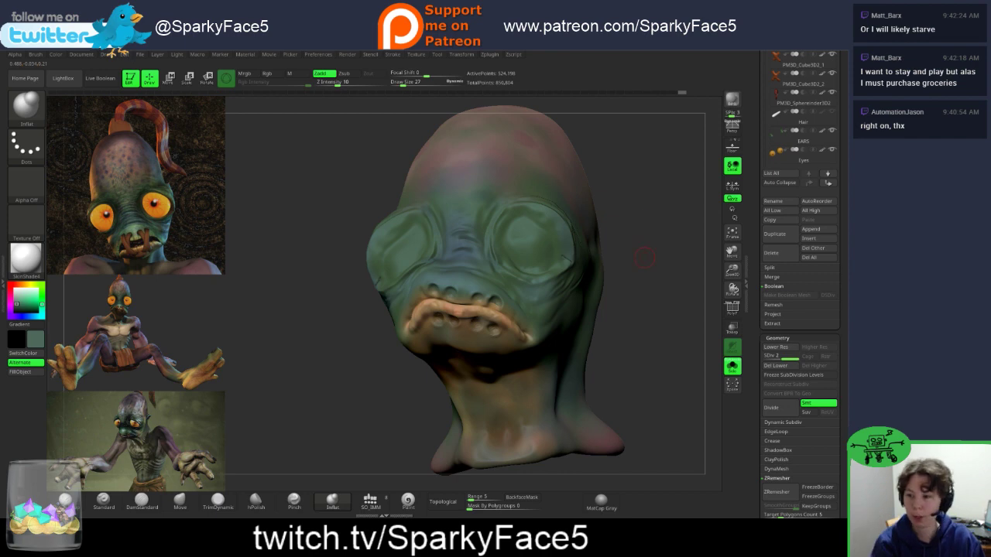
click(732, 367)
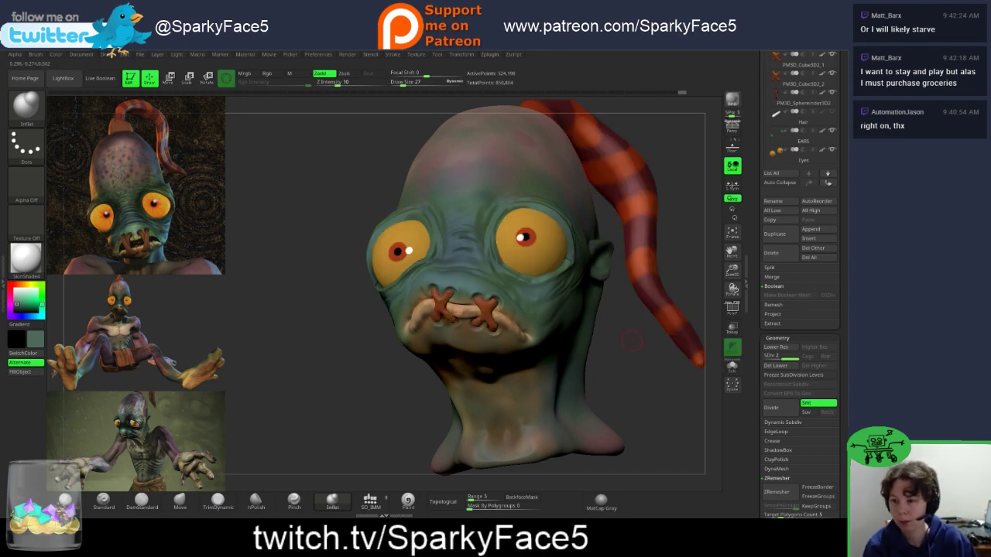
Step: Carve fine DamStandard wrinkles across the nose bridge between the eyes
drag(619, 333, 642, 365)
key(f)
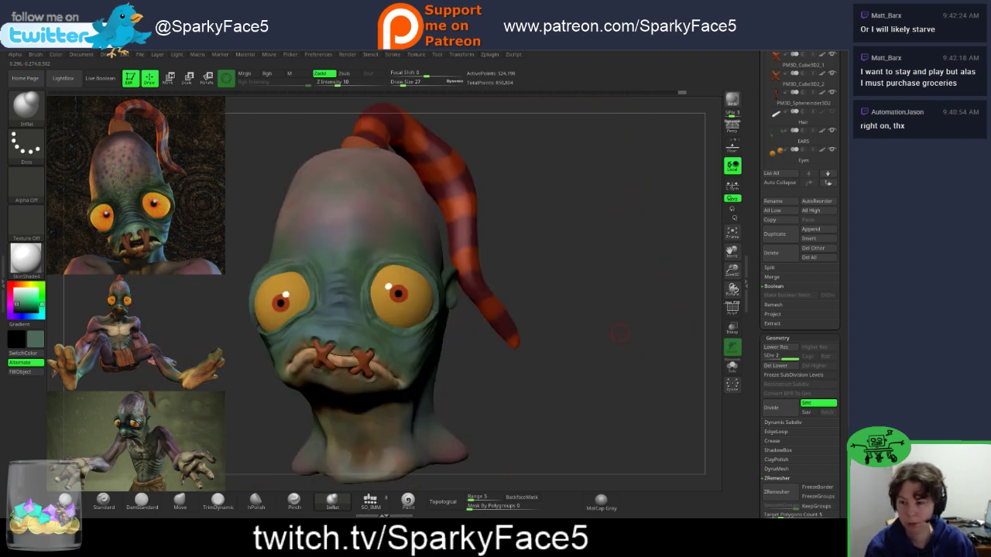
drag(612, 332, 523, 362)
mouse_move(523, 323)
mouse_down()
mouse_move(546, 337)
mouse_move(534, 341)
mouse_move(602, 335)
mouse_move(528, 353)
mouse_move(513, 374)
mouse_move(498, 374)
mouse_move(509, 354)
mouse_move(490, 356)
mouse_up()
click(141, 502)
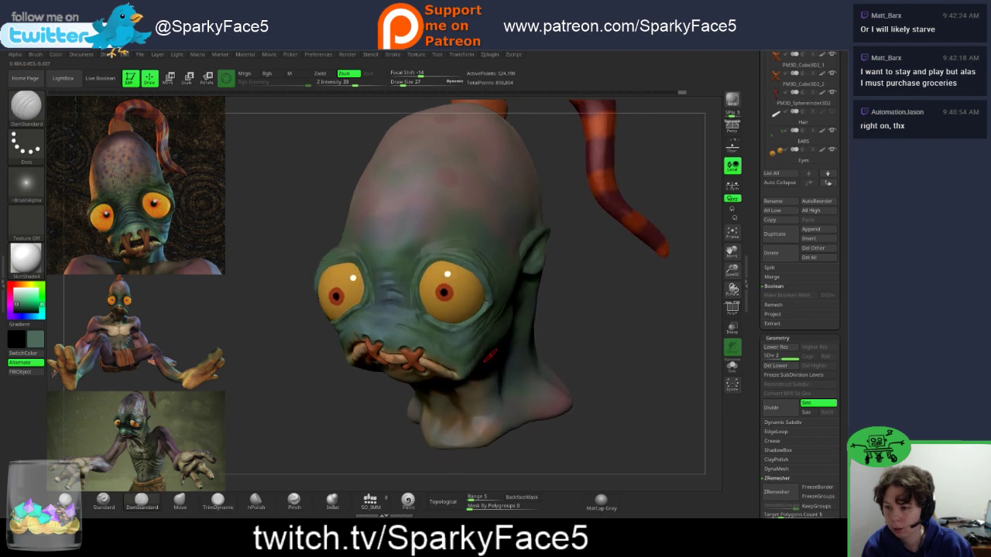
mouse_move(583, 350)
mouse_down()
mouse_move(522, 352)
mouse_move(585, 350)
mouse_up()
drag(460, 328, 412, 313)
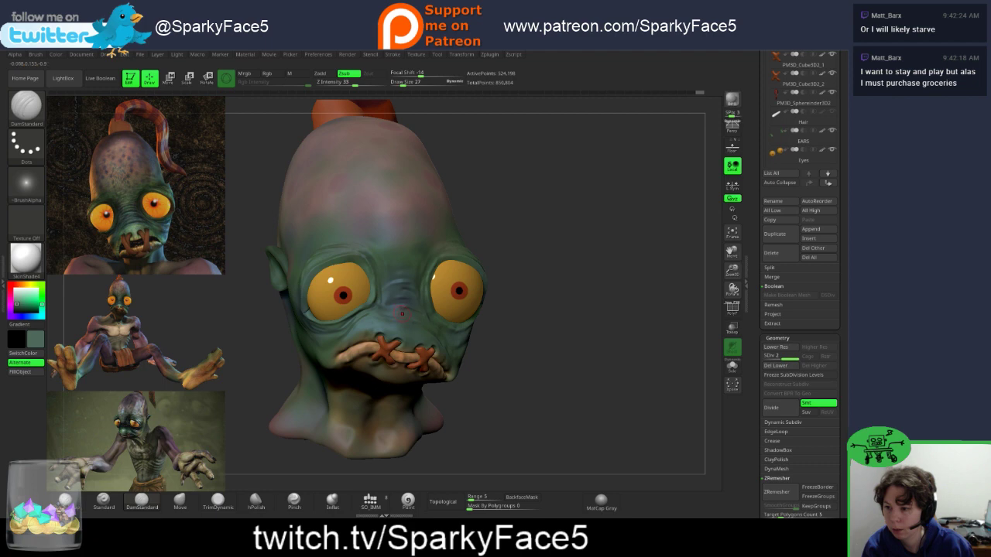
drag(494, 297, 370, 308)
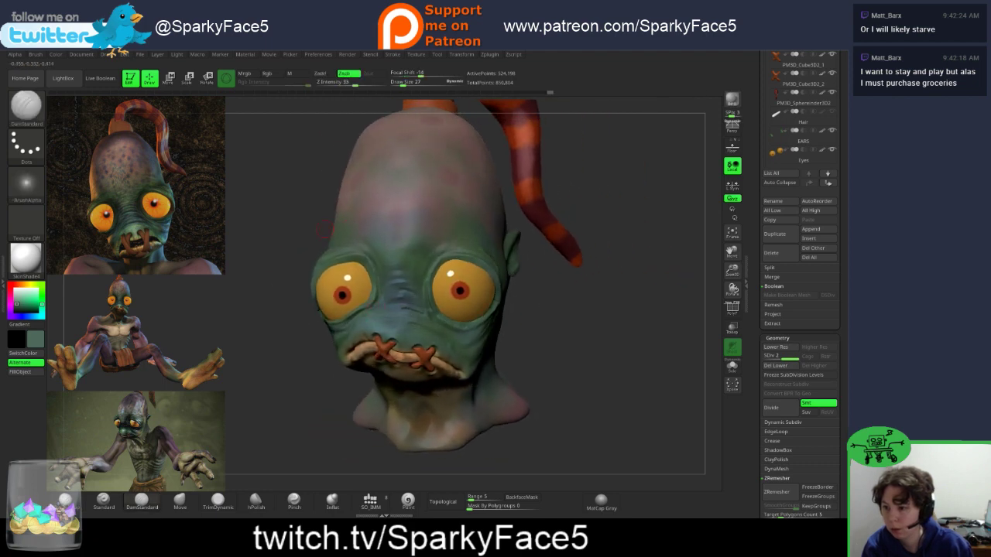
drag(325, 226, 385, 280)
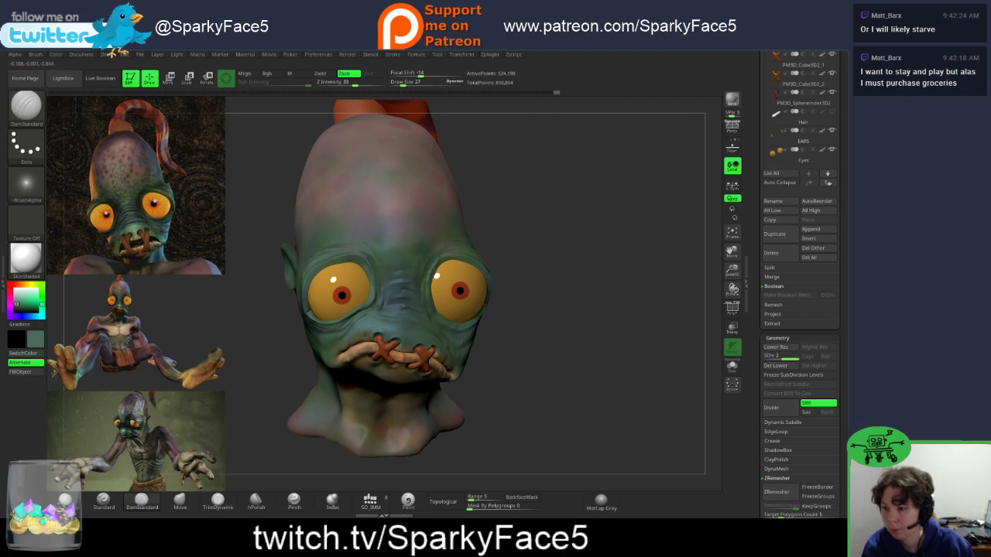
Step: Soften the nose creases with smoothing and add DamStandard folds between the character's right eye and the upper lip
key(shift)
shift+drag(387, 290, 385, 306)
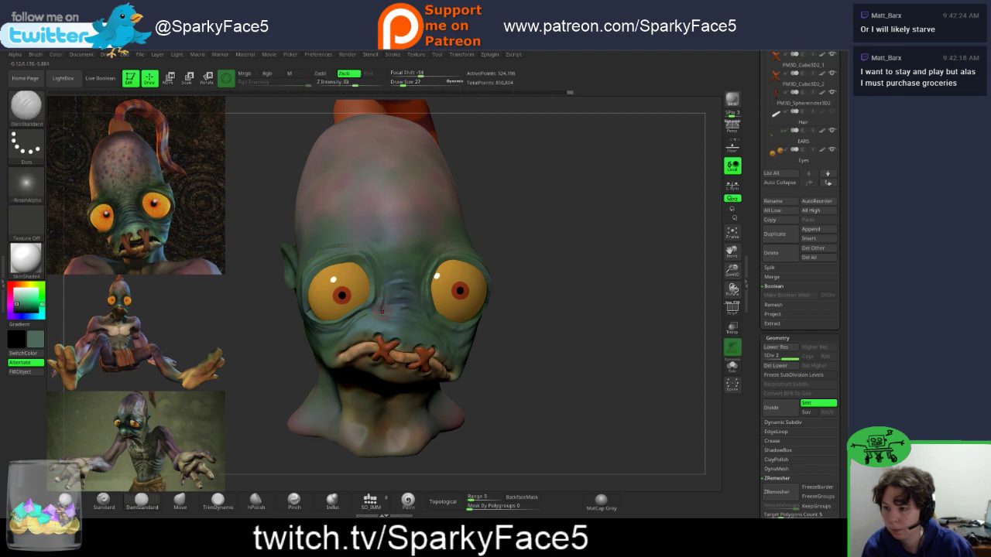
key(shift)
mouse_move(544, 336)
mouse_down()
mouse_move(621, 356)
mouse_move(530, 337)
mouse_move(544, 338)
mouse_up()
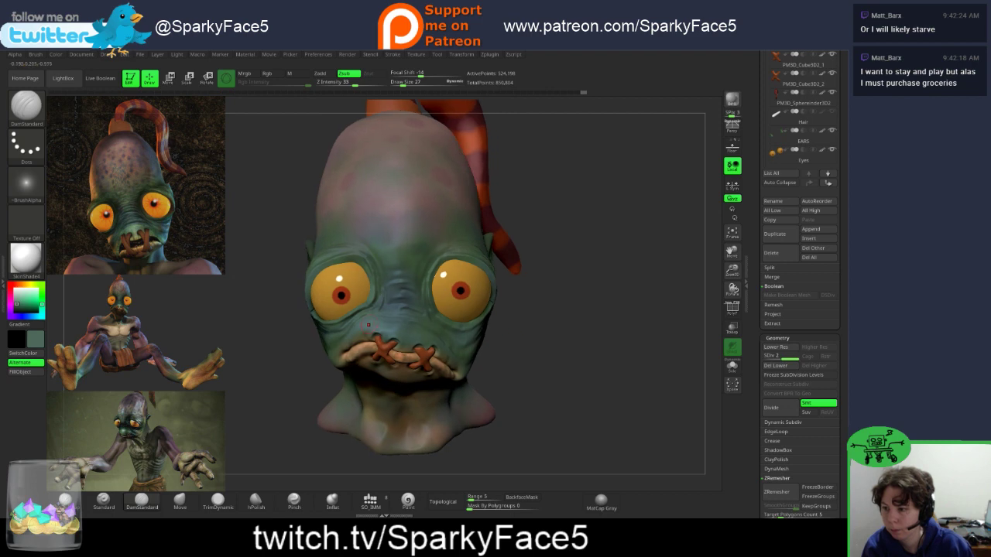
drag(379, 297, 374, 308)
right_drag(370, 318, 380, 318)
key(shift)
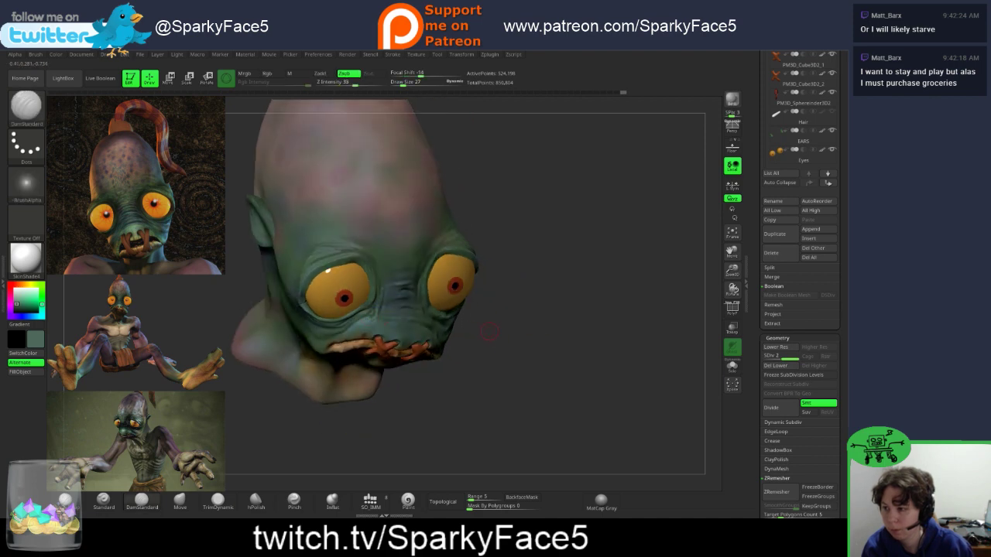
right_drag(438, 332, 463, 327)
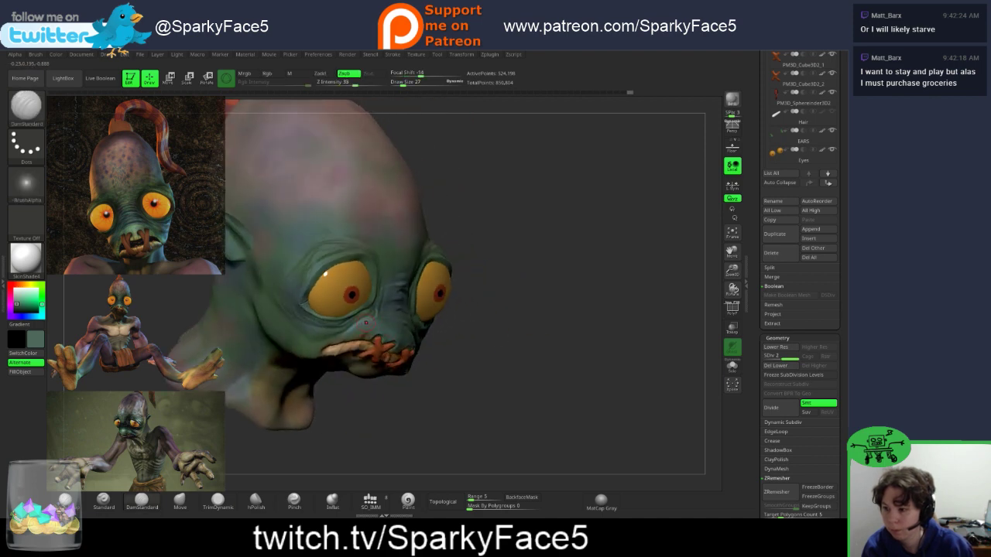
key(shift)
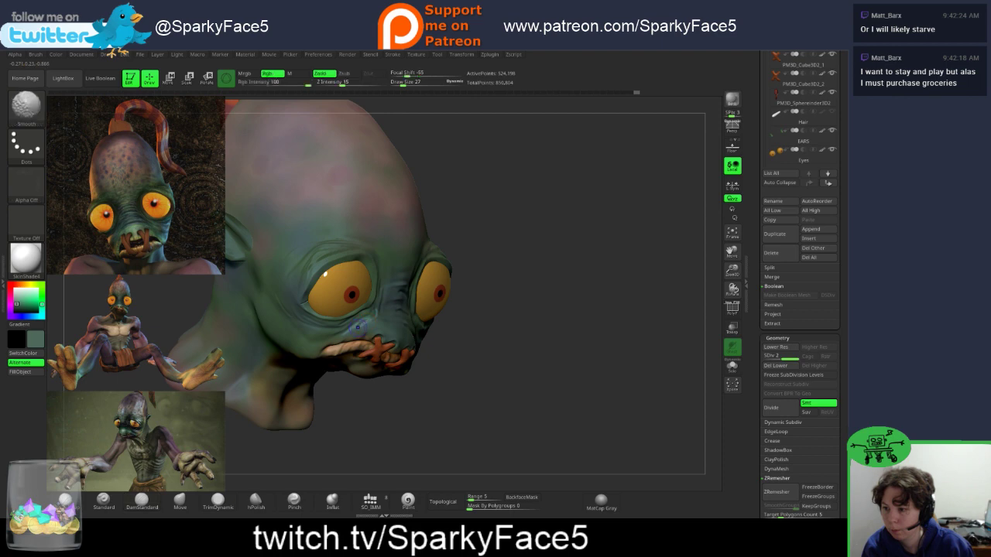
shift+drag(370, 320, 378, 324)
Step: Examine the wrinkles around the nose, eyes and mouth from the front and the character's left side
mouse_move(441, 413)
right_down()
mouse_move(395, 420)
mouse_move(397, 410)
mouse_move(463, 409)
mouse_move(372, 415)
right_up()
right_drag(495, 306, 403, 254)
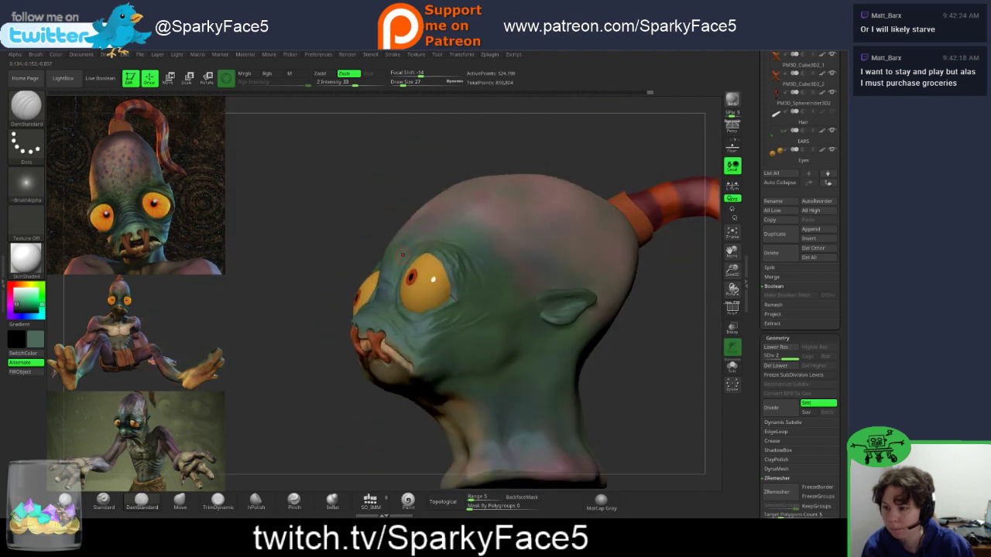
right_drag(387, 341, 482, 363)
drag(542, 287, 608, 311)
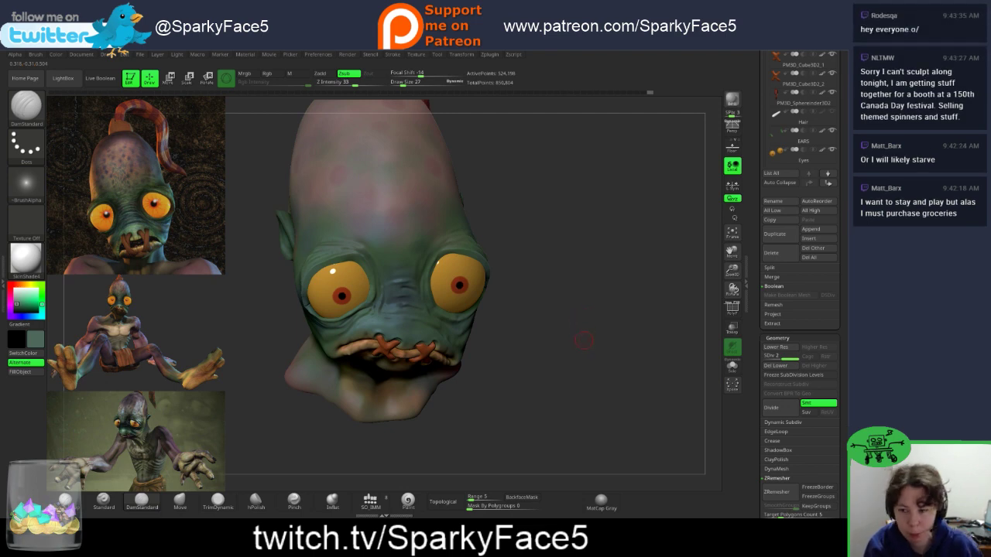
mouse_move(521, 358)
mouse_down()
mouse_move(579, 365)
mouse_move(529, 347)
mouse_up()
right_drag(529, 348, 539, 352)
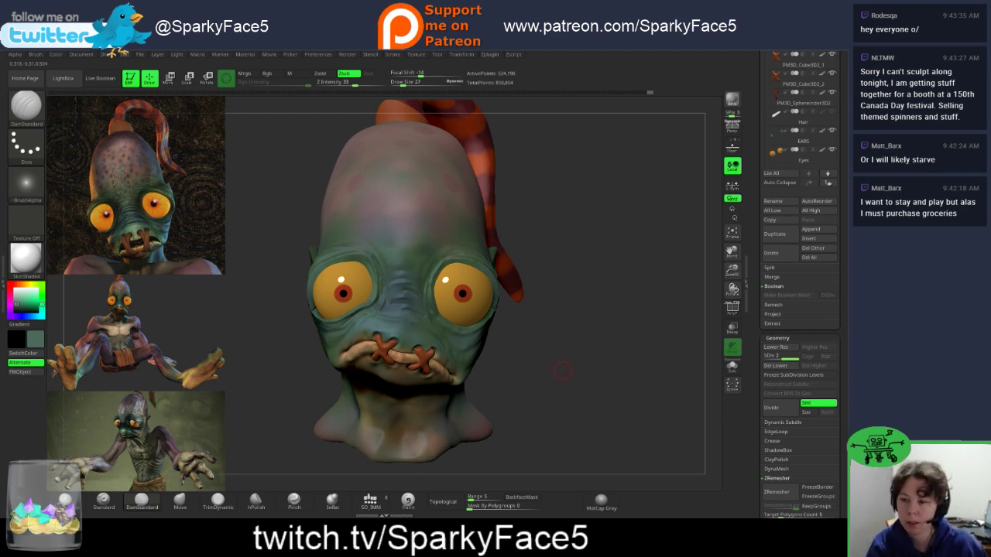
right_drag(562, 371, 531, 357)
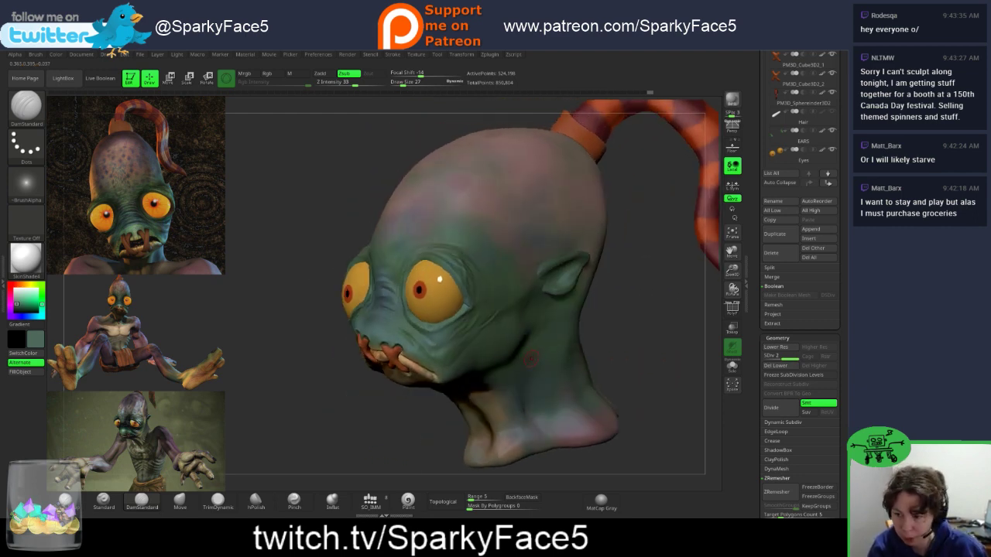
right_drag(411, 408, 406, 399)
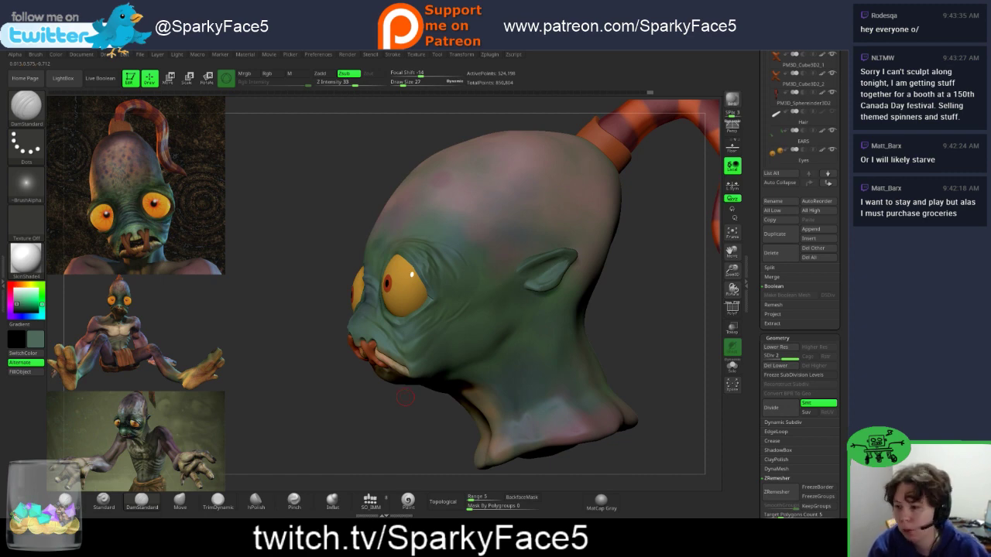
right_drag(370, 387, 393, 379)
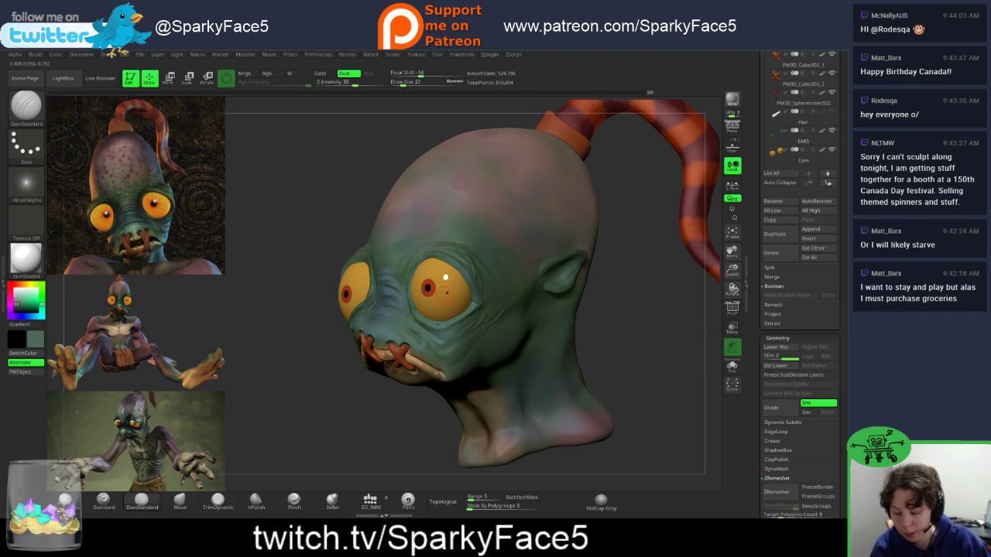
mouse_move(612, 304)
mouse_down()
mouse_move(580, 302)
mouse_move(614, 309)
mouse_move(619, 324)
mouse_move(631, 317)
mouse_up()
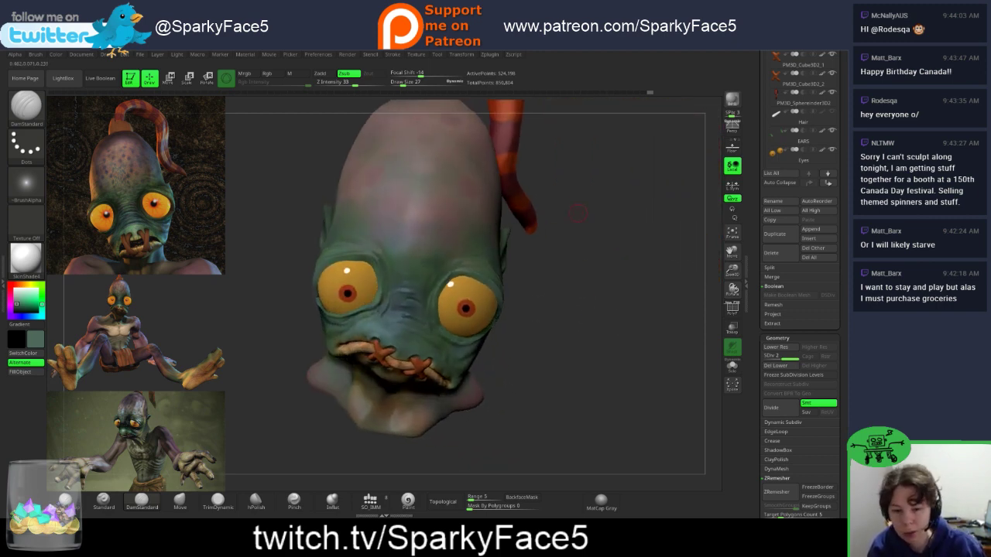
Step: Refine the DamStandard creases along the side of the nose bridge beside the character's right eye
mouse_move(582, 373)
mouse_down()
mouse_move(585, 331)
mouse_move(393, 329)
mouse_up()
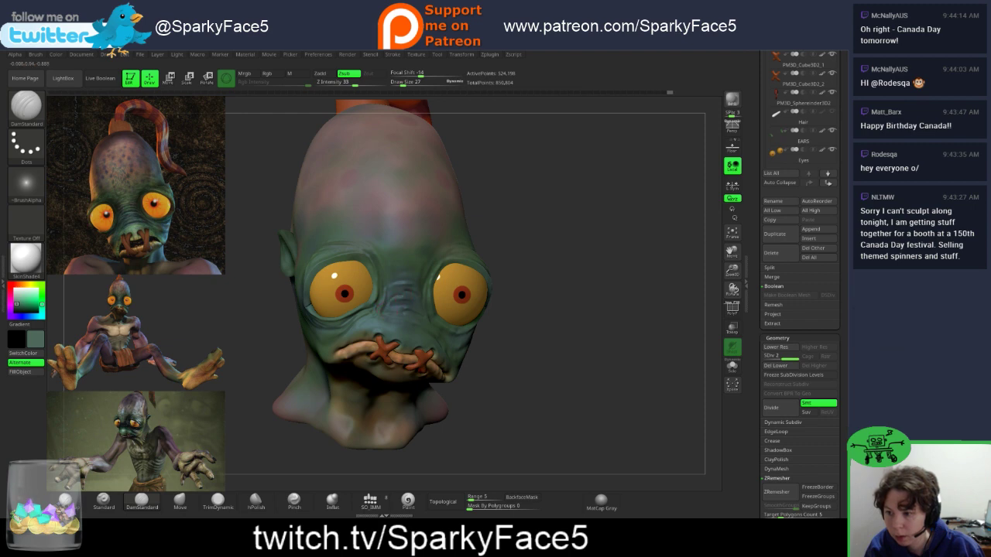
key(shift)
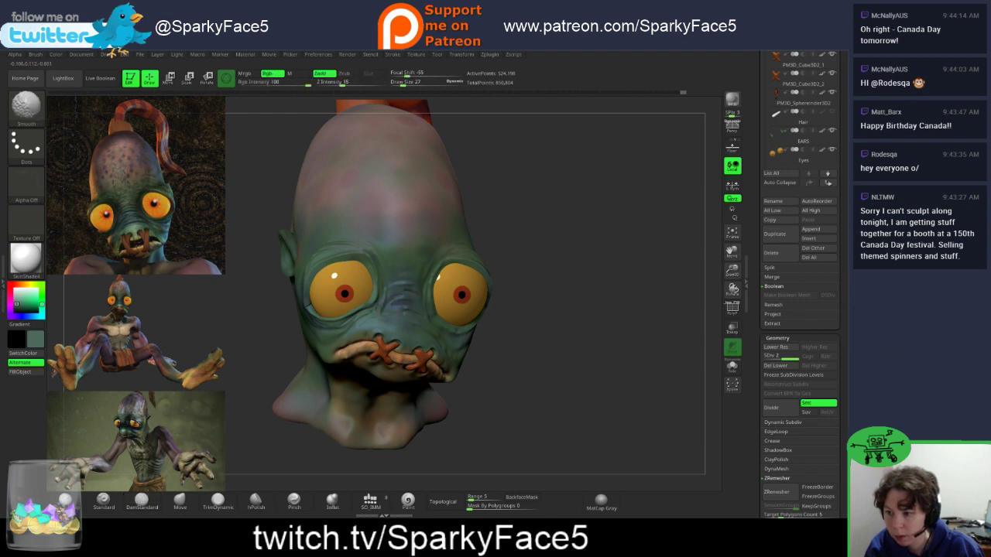
key(alt)
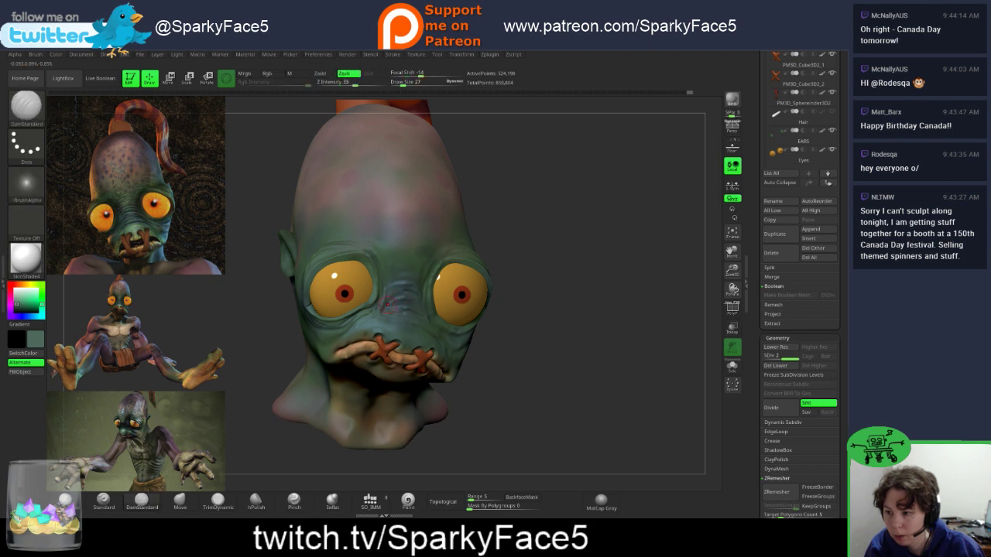
key(alt)
mouse_move(565, 340)
mouse_down()
mouse_move(441, 337)
mouse_move(572, 337)
mouse_move(562, 426)
mouse_move(550, 321)
mouse_move(465, 325)
mouse_move(566, 312)
mouse_up()
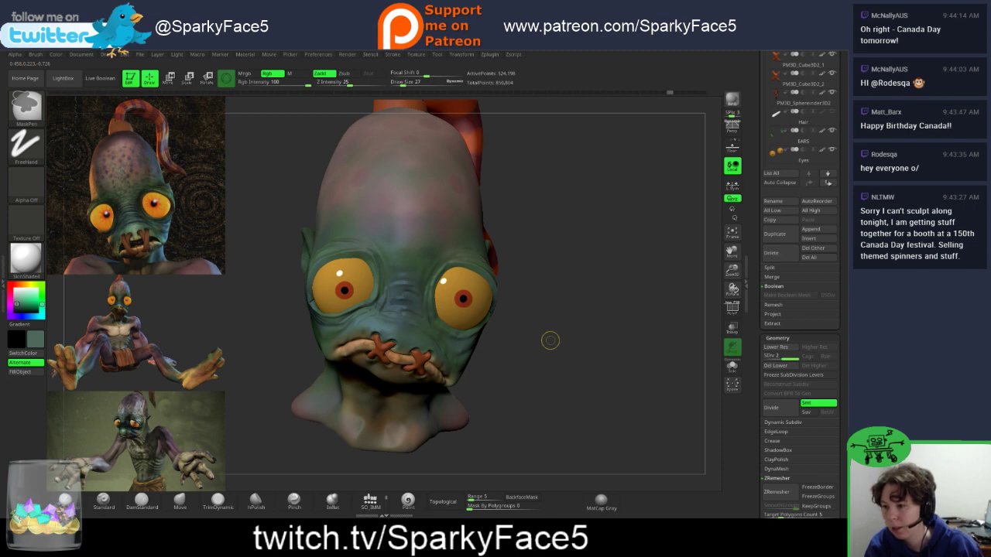
drag(549, 341, 507, 348)
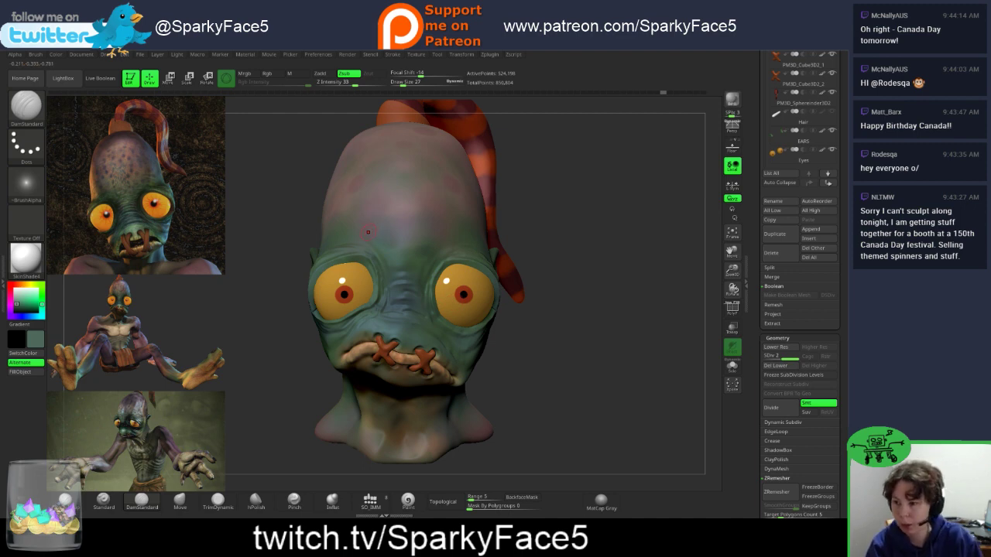
Step: Try carving long, curved DamStandard wrinkles across the middle of the forehead and toward the character's left temple
mouse_move(374, 226)
mouse_down()
mouse_move(399, 198)
mouse_move(431, 184)
mouse_up()
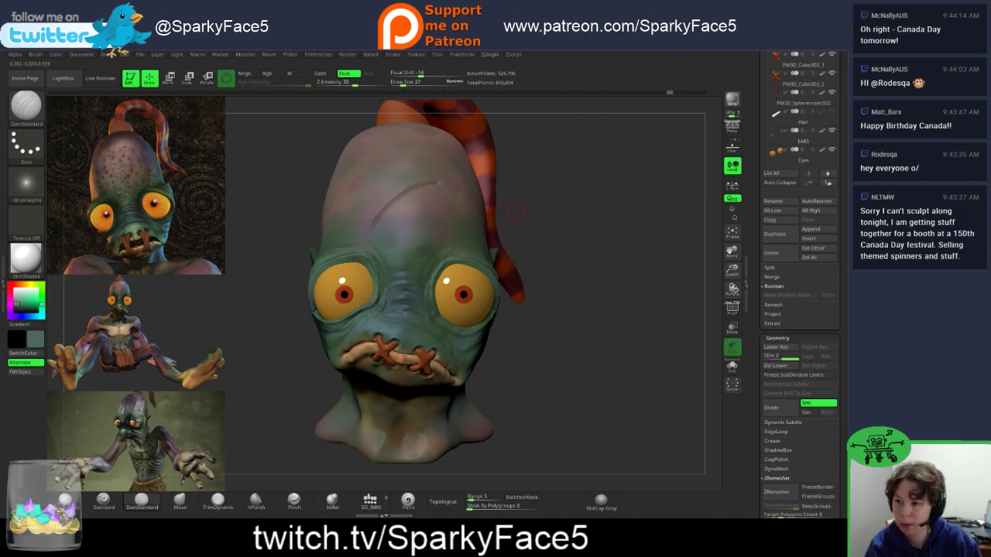
mouse_move(541, 255)
mouse_down()
mouse_move(559, 280)
mouse_move(643, 270)
mouse_move(515, 233)
mouse_move(441, 271)
mouse_move(435, 265)
mouse_up()
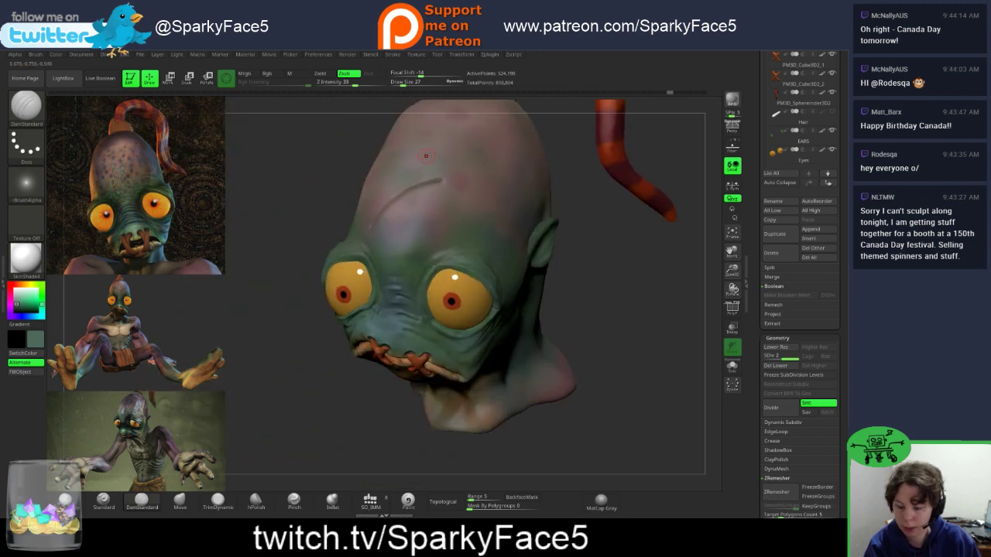
drag(397, 177, 437, 160)
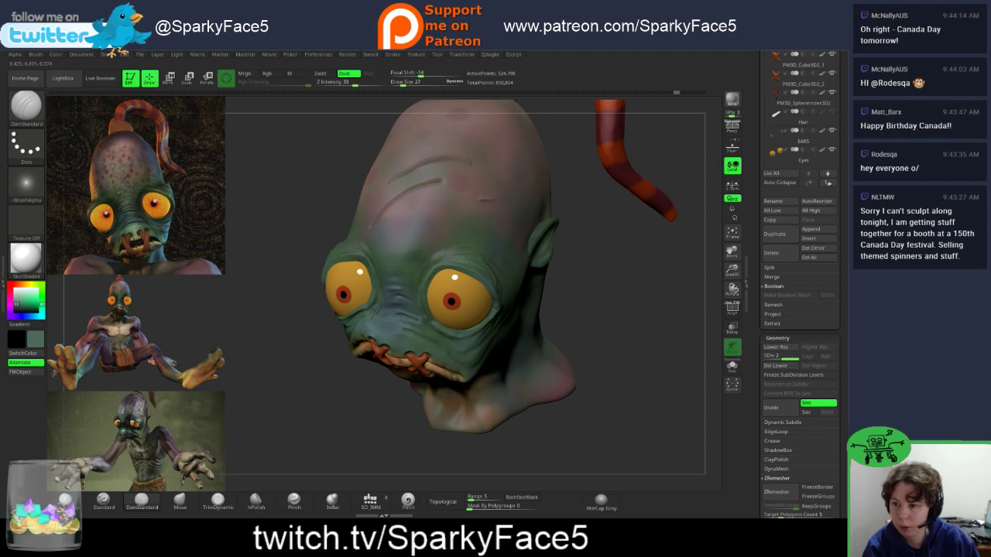
drag(605, 236, 582, 186)
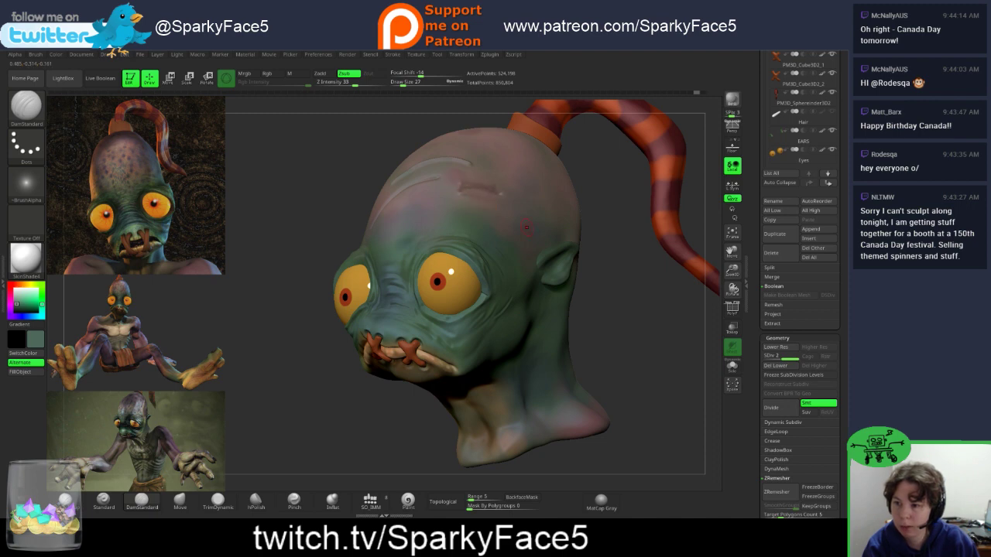
drag(602, 167, 611, 227)
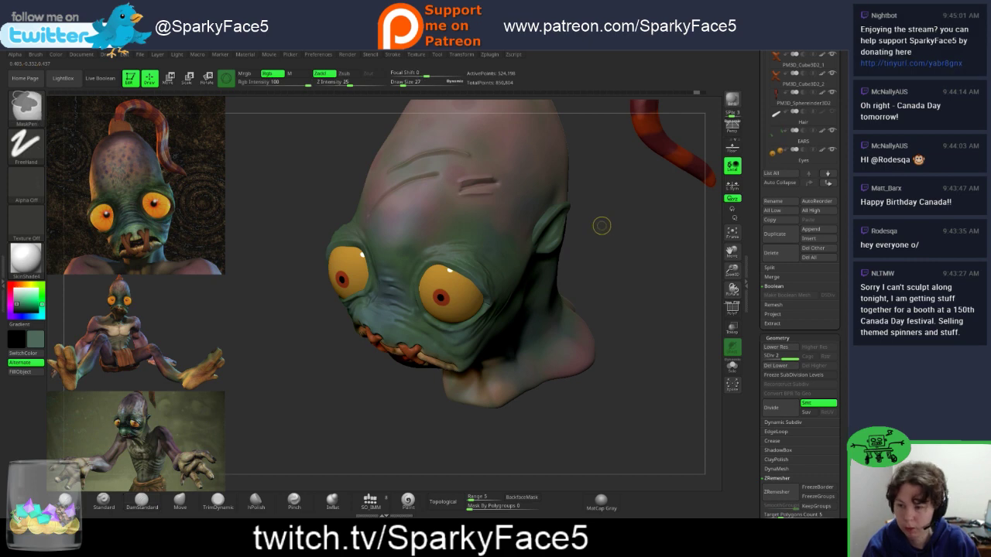
Step: Undo the DamStandard wrinkle strokes on the forehead
key(ctrl+z)
key(ctrl+z)
key(ctrl+z)
key(ctrl+z)
key(ctrl+z)
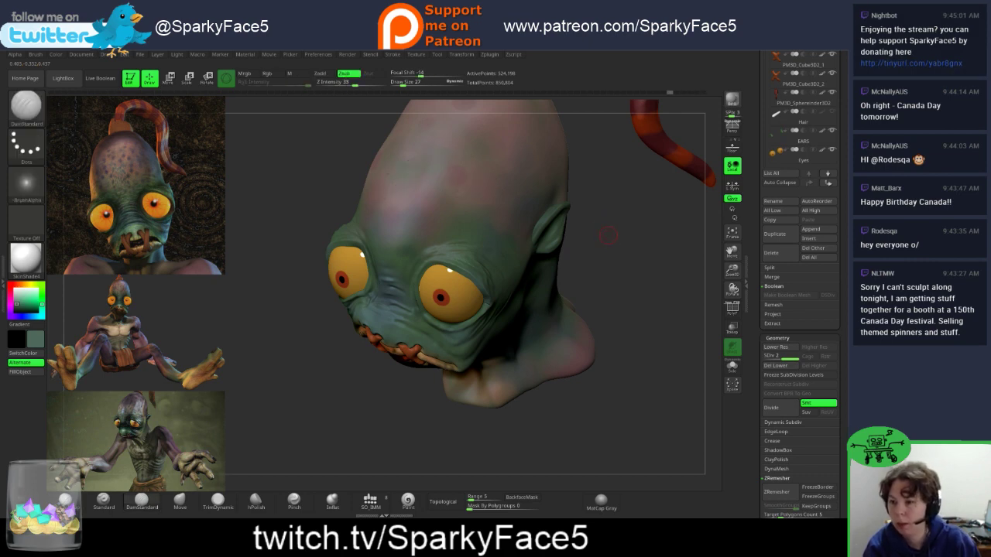
Step: Try a shallower curved crease across the mid-forehead with its ends softened by smoothing, and undo it
mouse_move(602, 220)
mouse_down()
mouse_move(636, 202)
mouse_move(652, 166)
mouse_up()
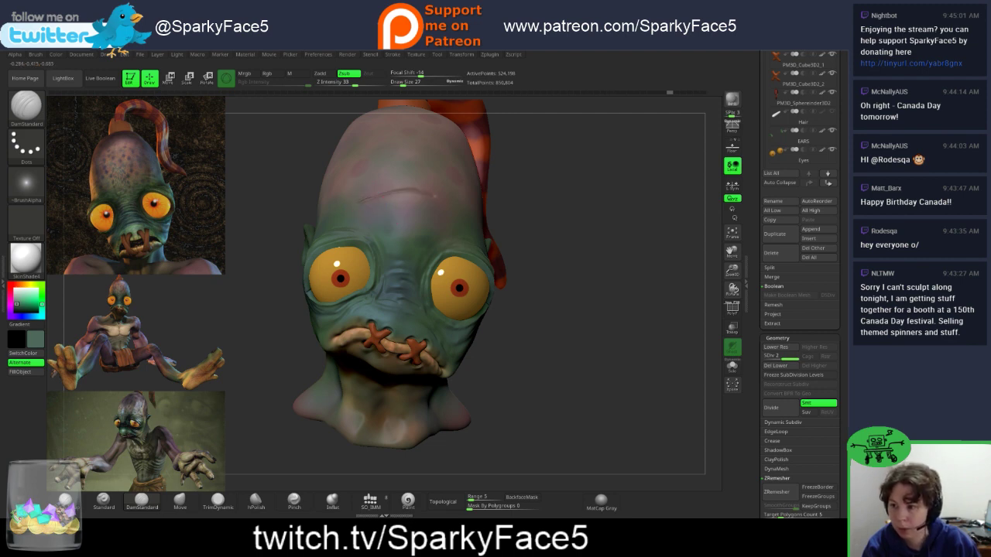
key(shift)
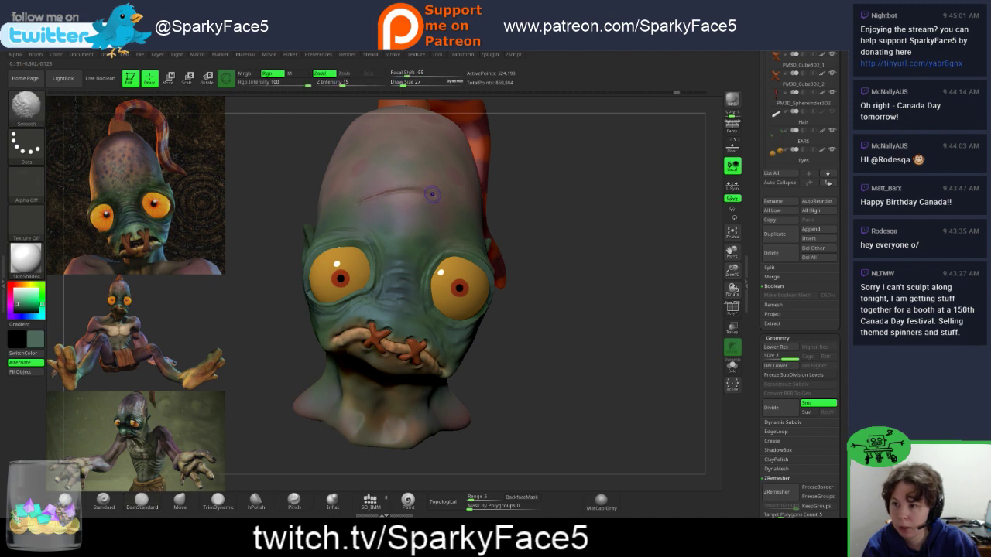
shift+drag(376, 195, 368, 200)
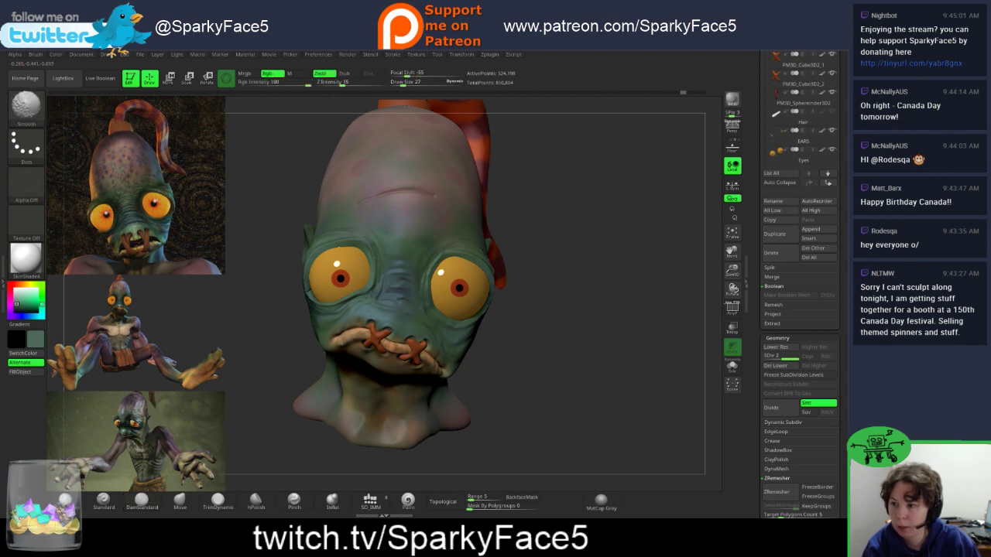
shift+drag(432, 193, 426, 192)
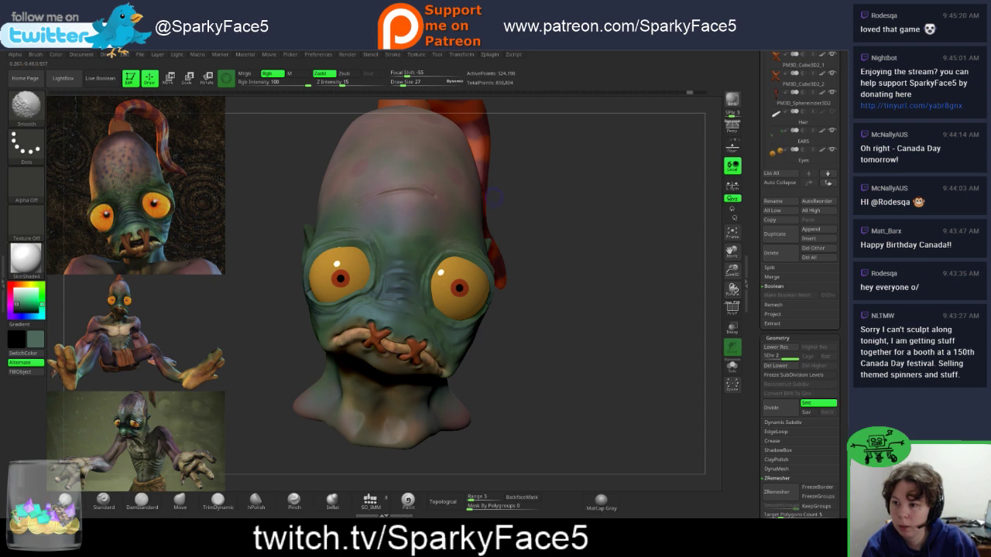
mouse_move(534, 271)
mouse_down()
mouse_move(647, 242)
mouse_move(495, 256)
mouse_up()
mouse_move(271, 372)
mouse_down()
mouse_move(480, 370)
mouse_move(402, 367)
mouse_move(341, 333)
mouse_up()
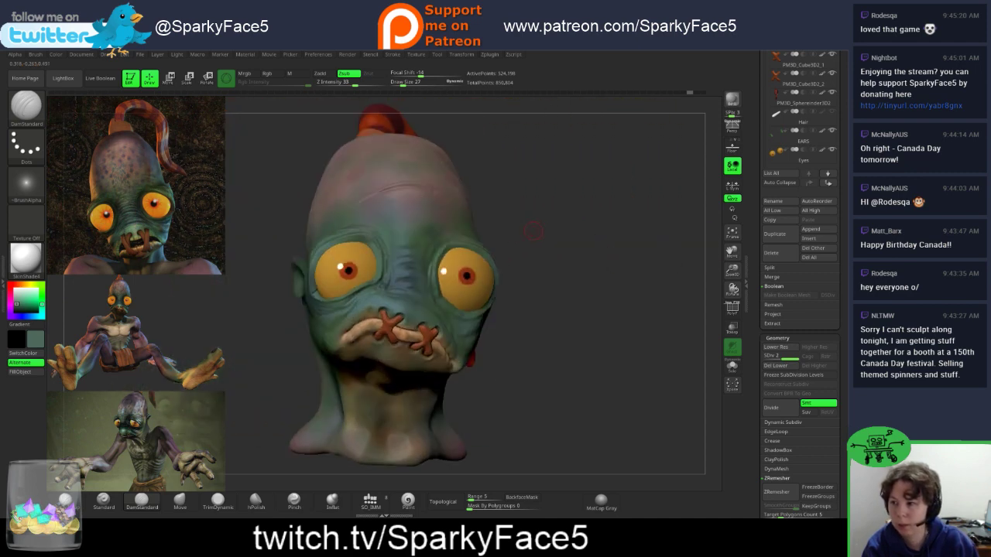
key(ctrl)
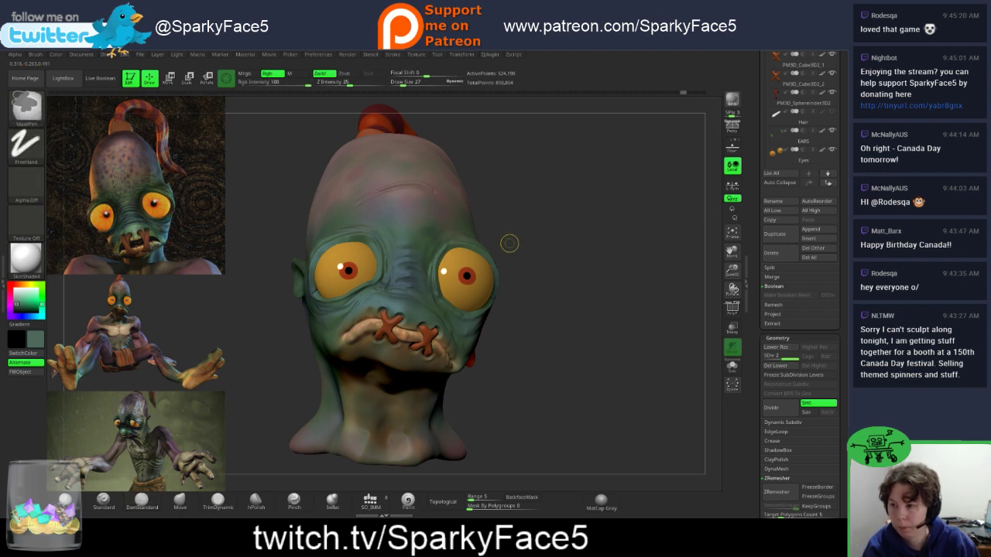
mouse_move(505, 240)
mouse_down()
mouse_move(555, 287)
mouse_move(544, 316)
mouse_up()
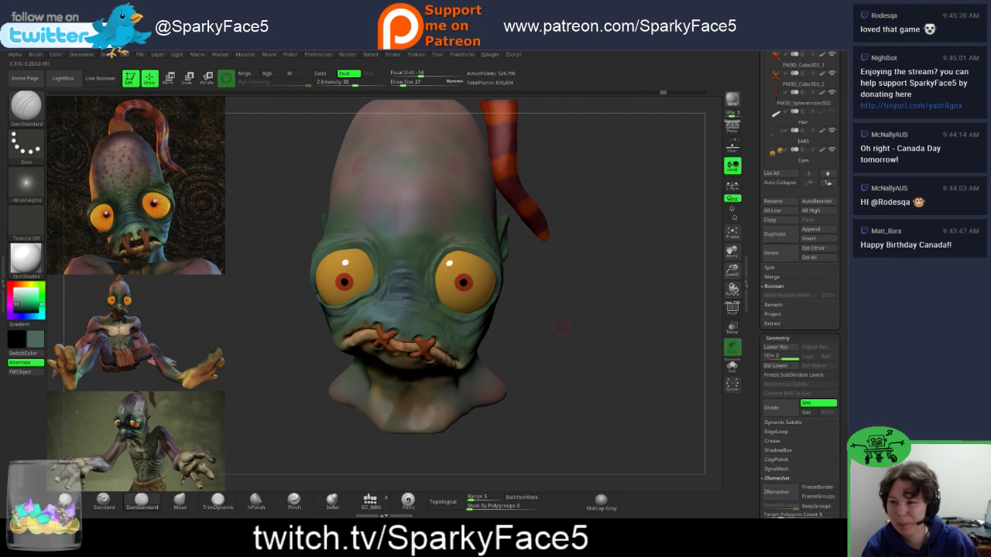
Step: Carve fine DamStandard wrinkles above the nose bridge and over the brows, softening them with smoothing
drag(291, 371, 337, 374)
drag(492, 277, 488, 278)
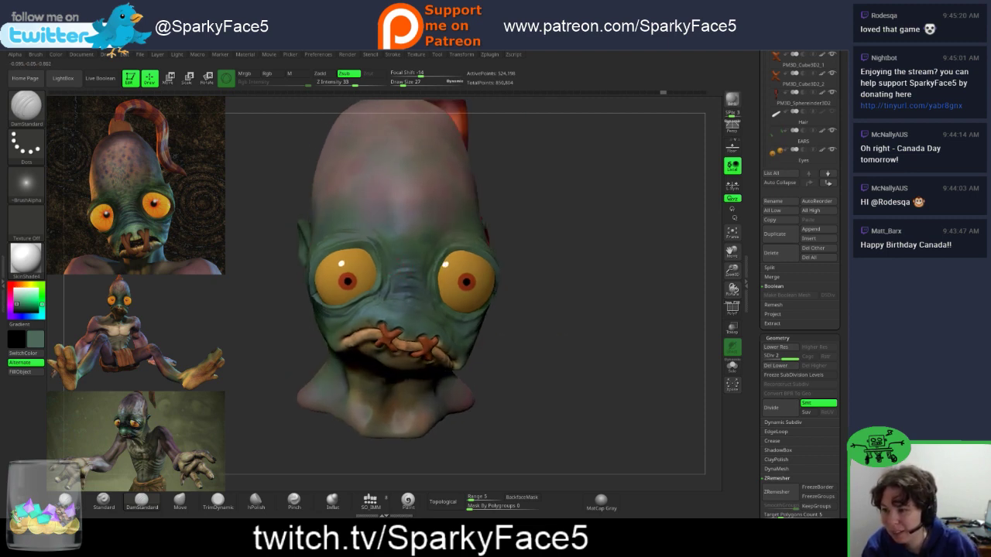
key(shift)
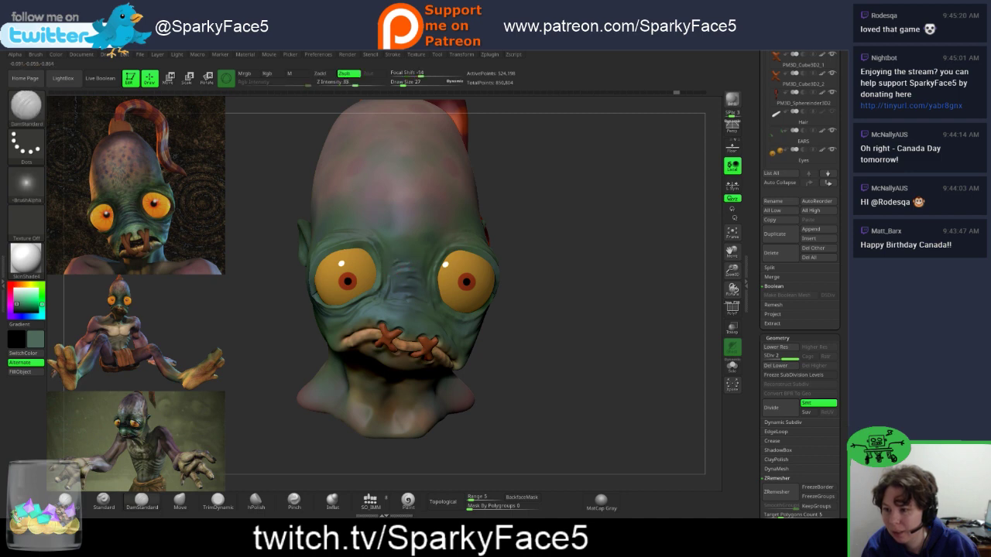
key(shift)
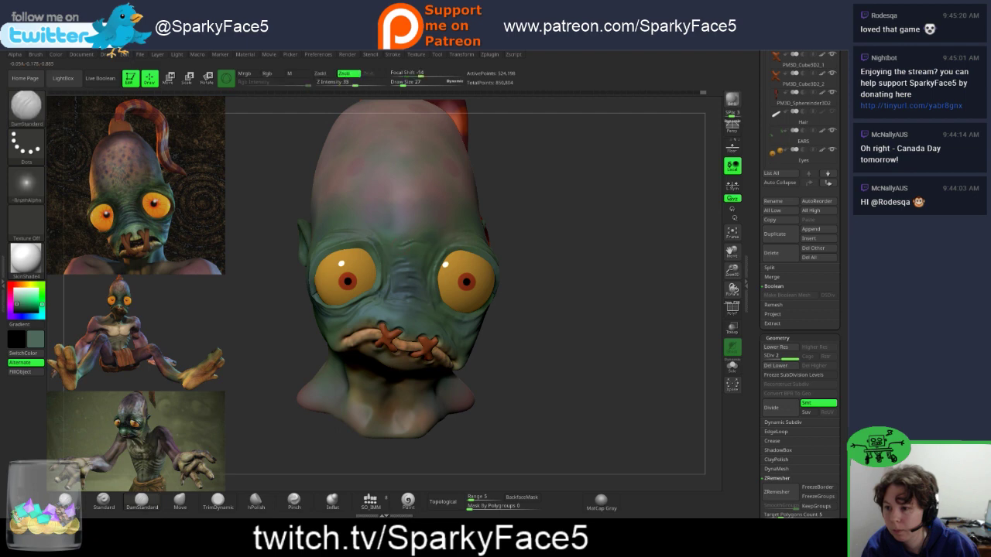
key(shift)
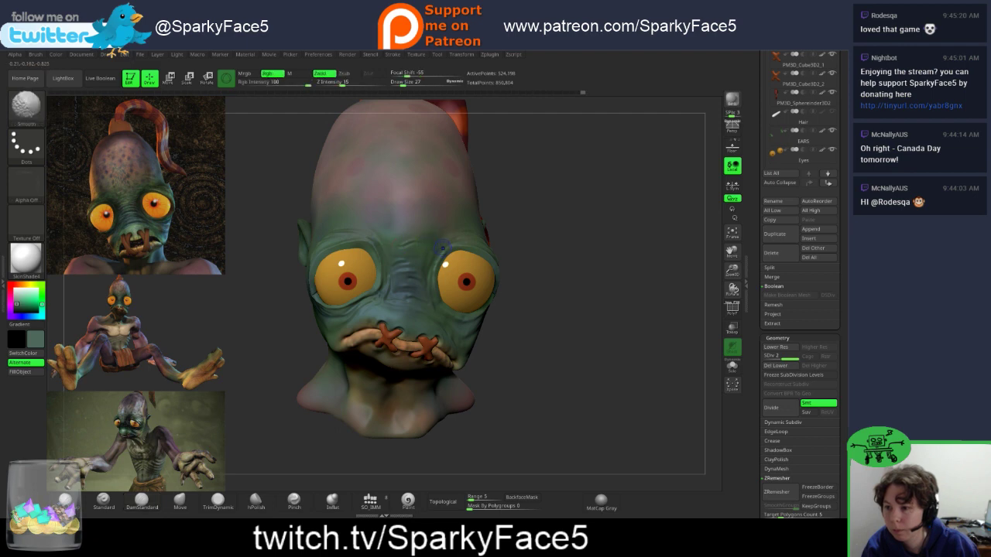
right_drag(442, 246, 447, 275)
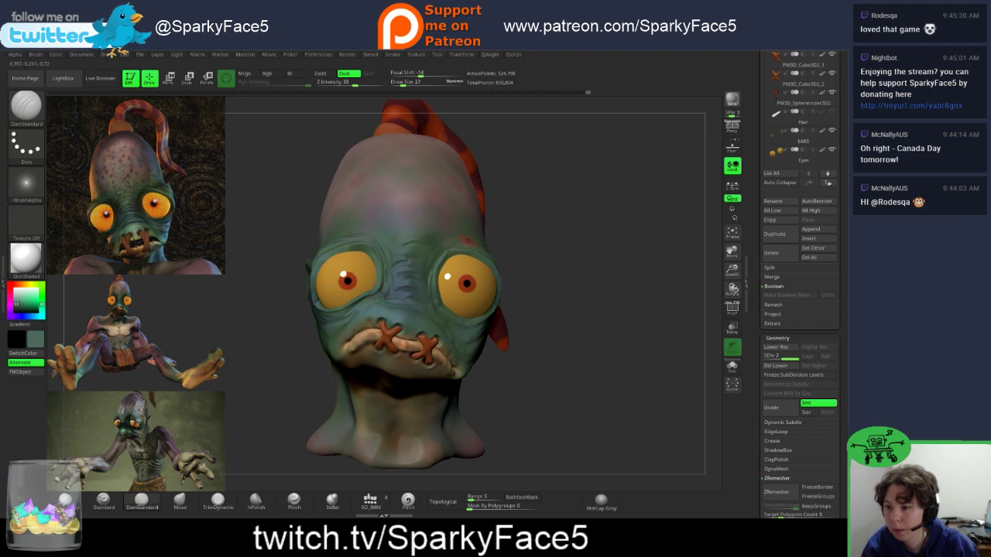
right_drag(380, 234, 548, 246)
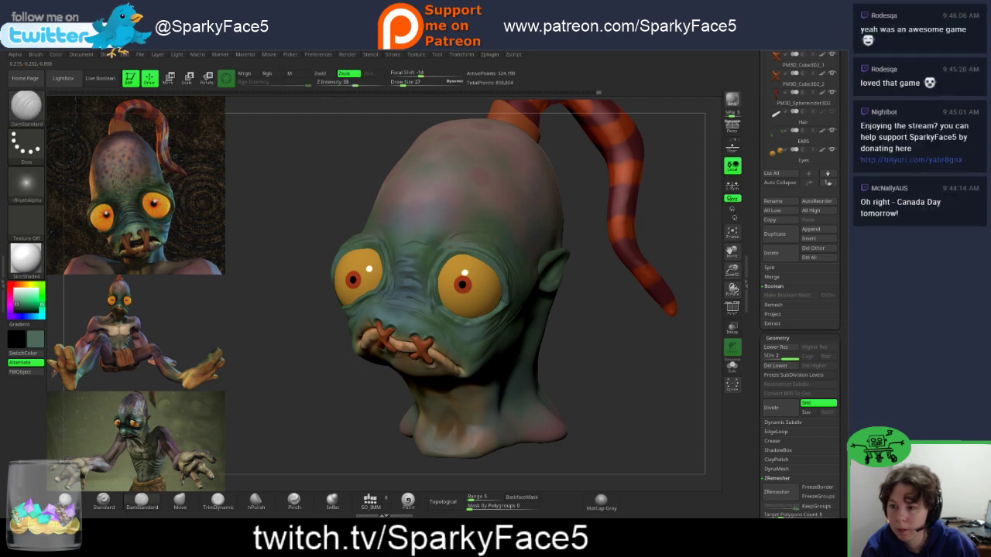
key(shift)
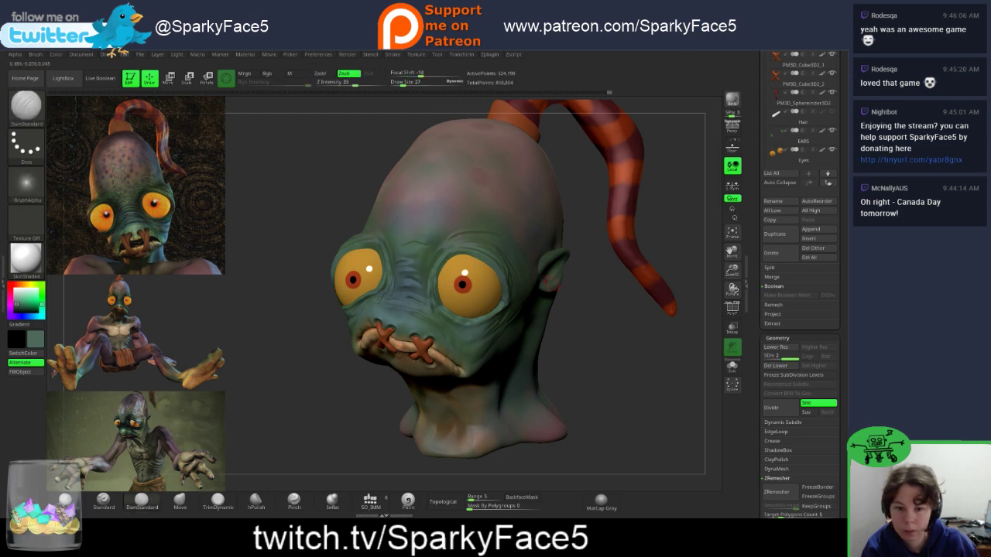
Step: Set the Smooth brush's Z Intensity to 21 and carve DamStandard wrinkles behind the character's left eye toward the temple
mouse_move(575, 318)
mouse_down()
mouse_move(573, 334)
mouse_move(644, 321)
mouse_move(528, 313)
mouse_move(569, 313)
mouse_up()
key(ctrl)
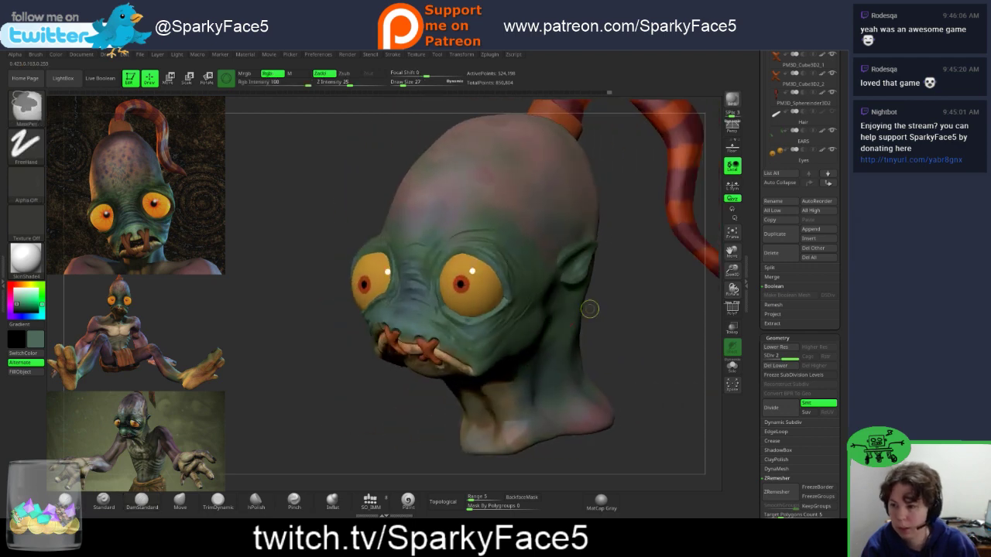
drag(633, 312, 509, 313)
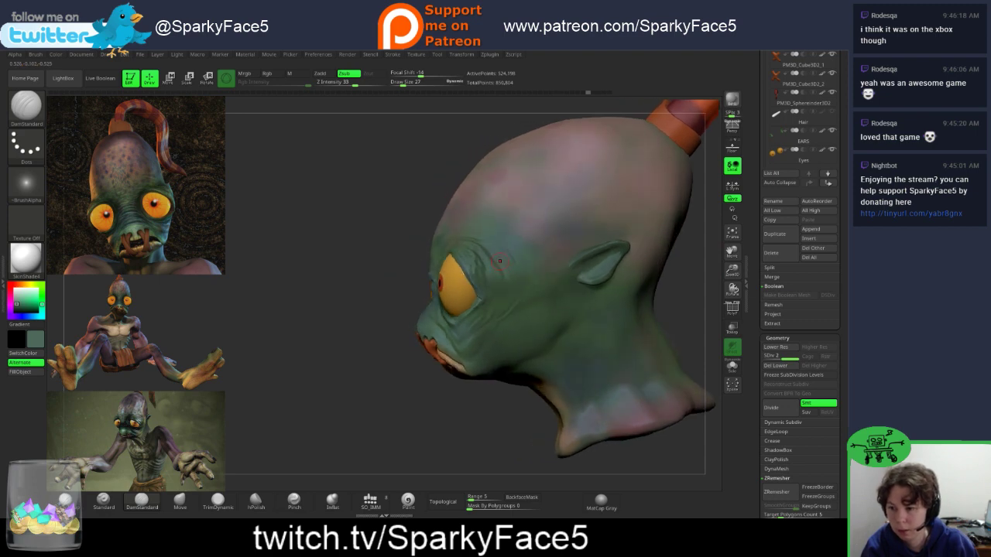
key(shift)
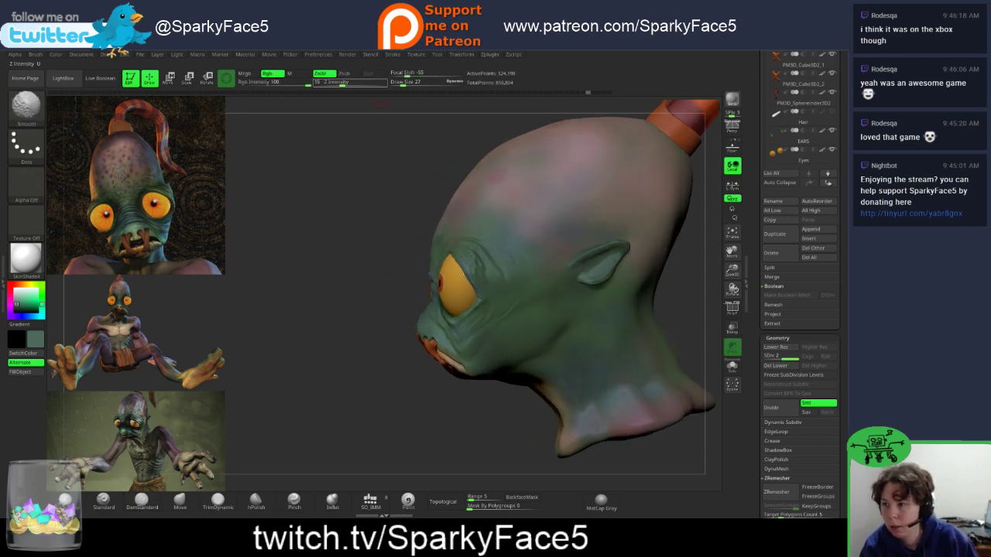
drag(343, 83, 345, 82)
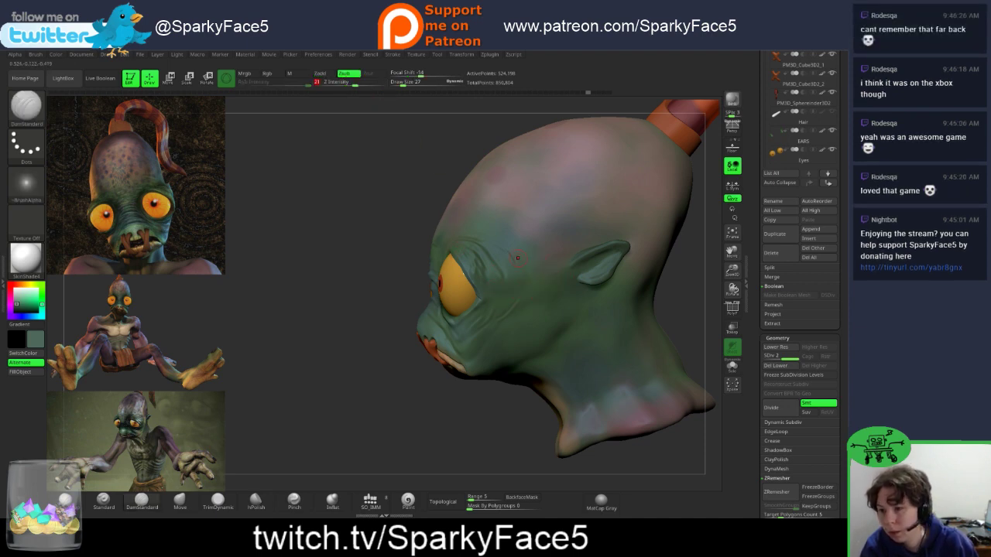
drag(397, 240, 473, 288)
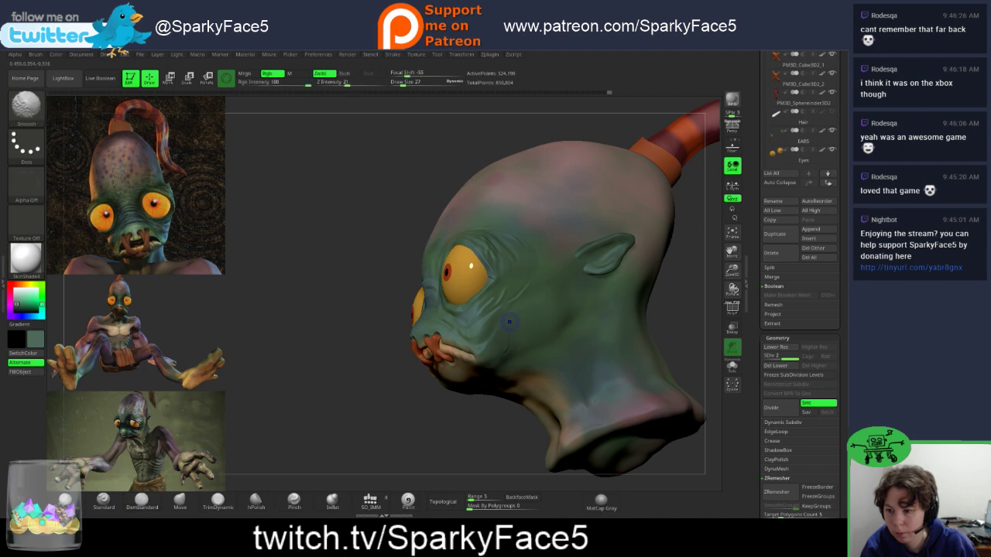
Step: Smooth the character's left cheek and refine DamStandard creases running down to the mouth corner
key(shift)
mouse_move(471, 407)
mouse_down()
mouse_move(410, 402)
mouse_move(434, 418)
mouse_move(620, 433)
mouse_move(457, 403)
mouse_move(534, 371)
mouse_move(494, 342)
mouse_up()
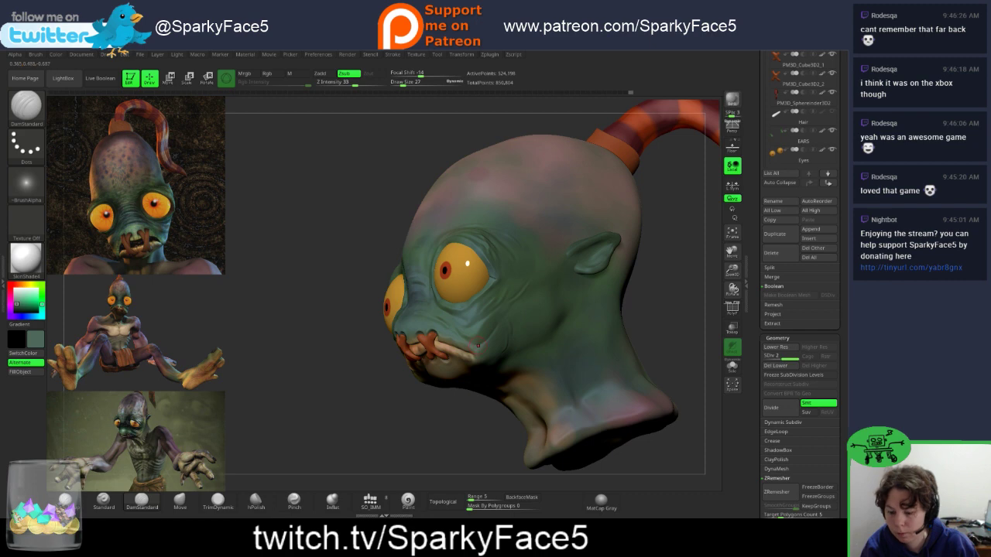
key(shift)
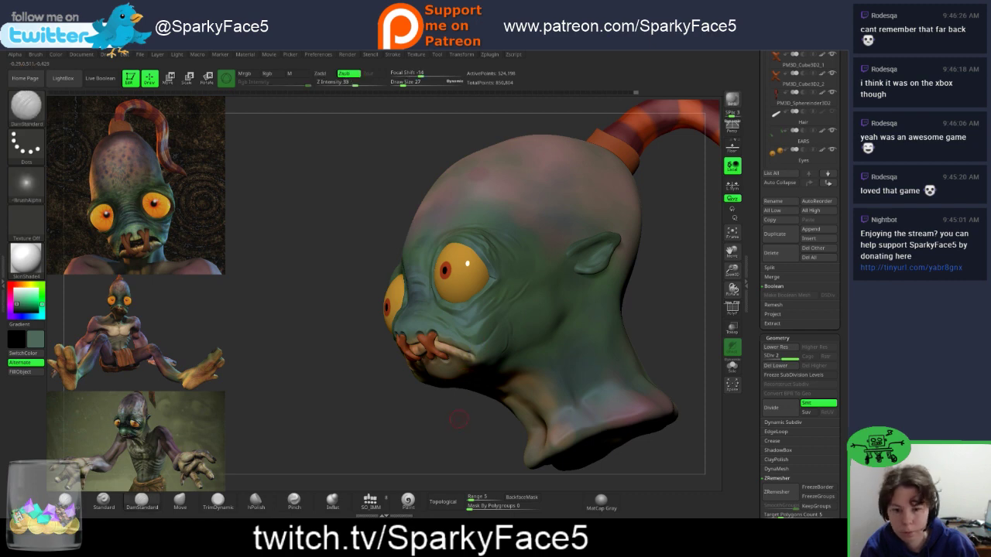
Step: Examine the brow, temple and cheek wrinkles from the front and both sides of the head
drag(465, 418, 600, 406)
key(shift)
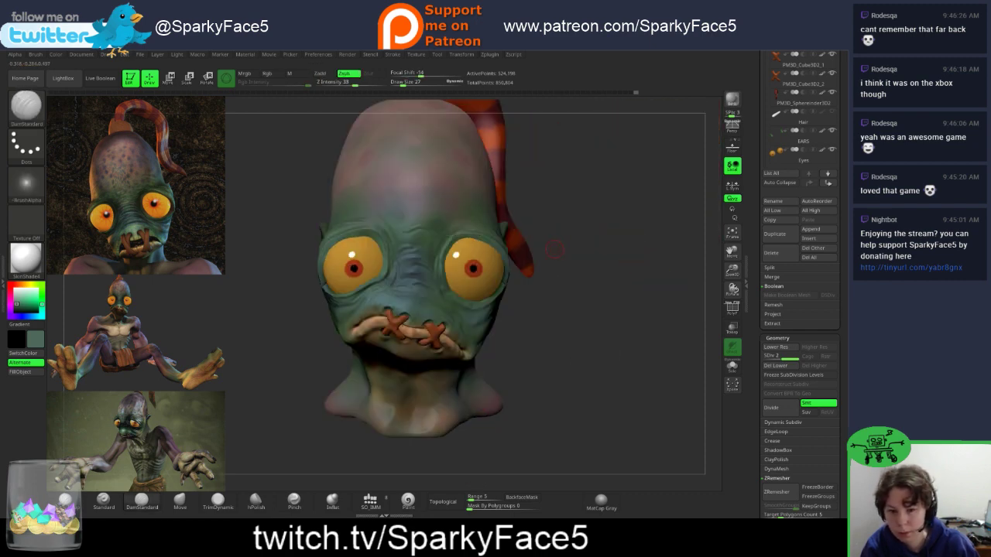
drag(587, 350, 616, 359)
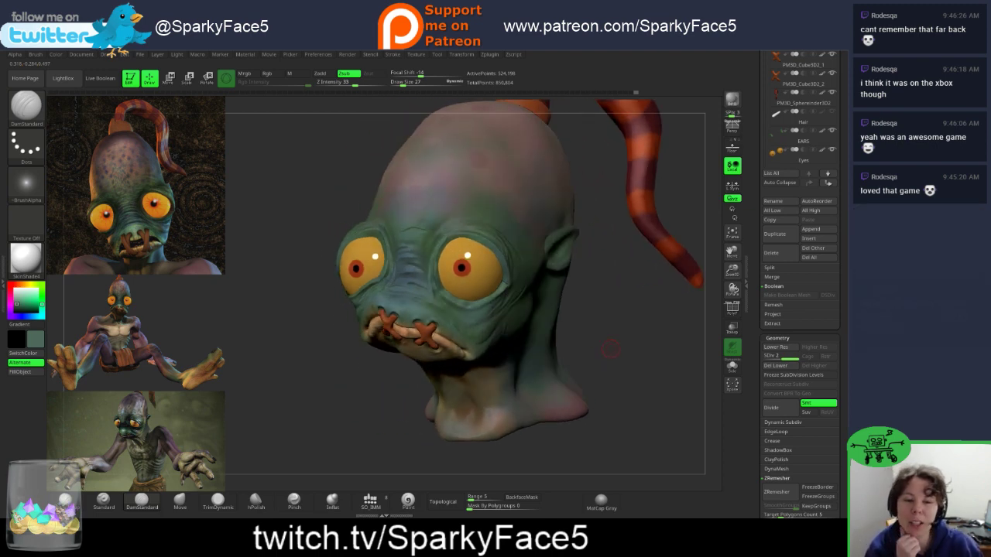
drag(616, 359, 550, 364)
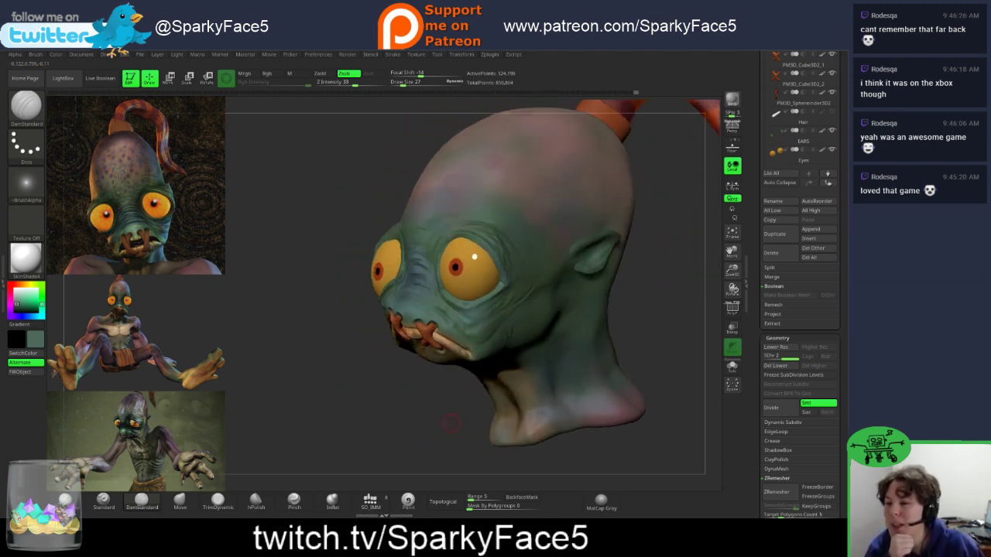
drag(454, 420, 381, 412)
drag(534, 358, 560, 331)
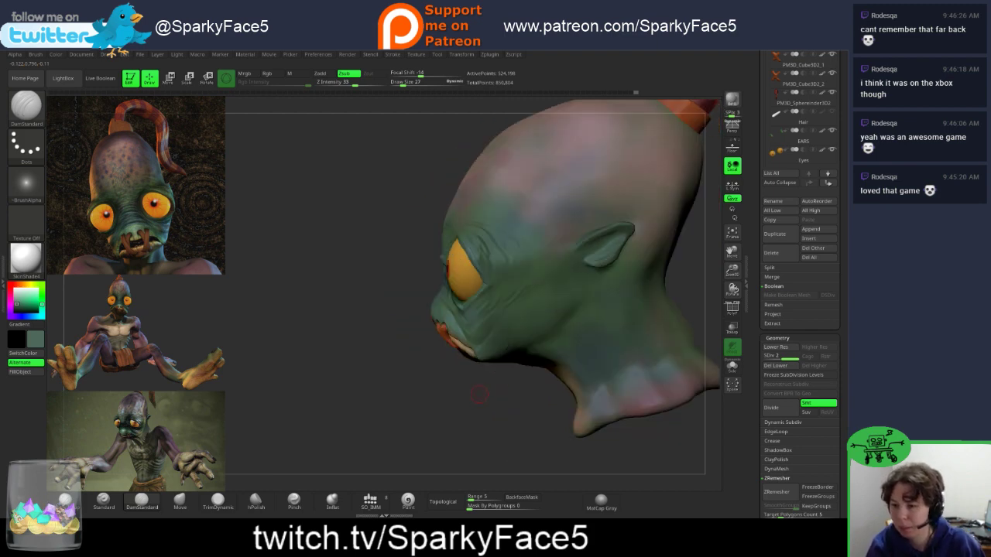
mouse_move(479, 394)
mouse_down()
mouse_move(630, 383)
mouse_move(645, 398)
mouse_move(638, 379)
mouse_up()
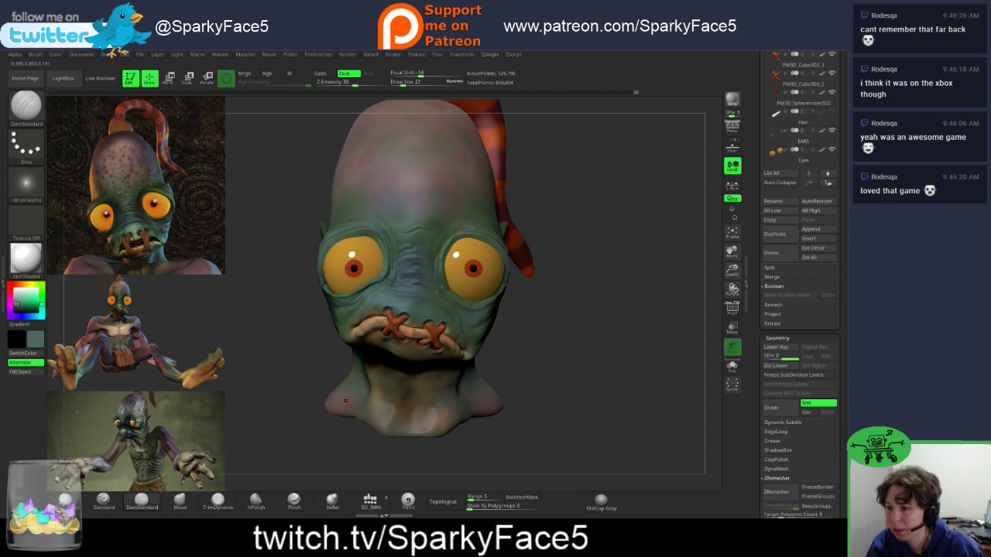
drag(547, 285, 337, 368)
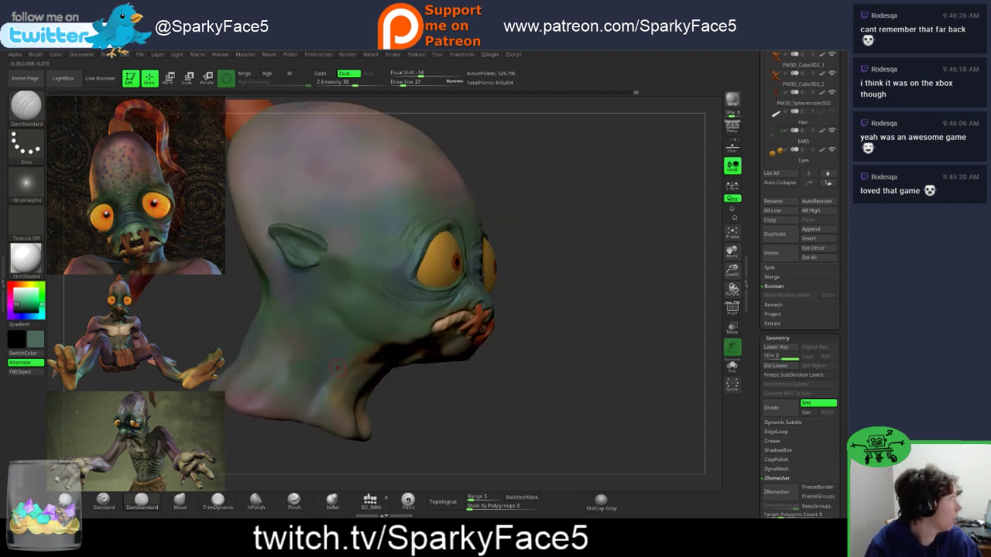
mouse_move(588, 325)
mouse_down()
mouse_move(495, 329)
mouse_move(348, 310)
mouse_move(376, 314)
mouse_move(321, 322)
mouse_up()
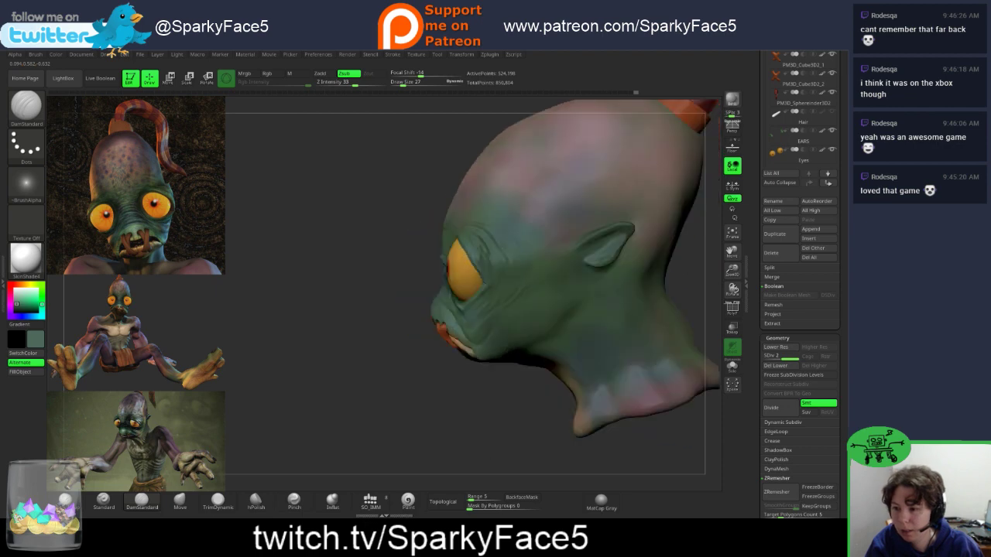
drag(485, 393, 263, 391)
drag(630, 377, 568, 374)
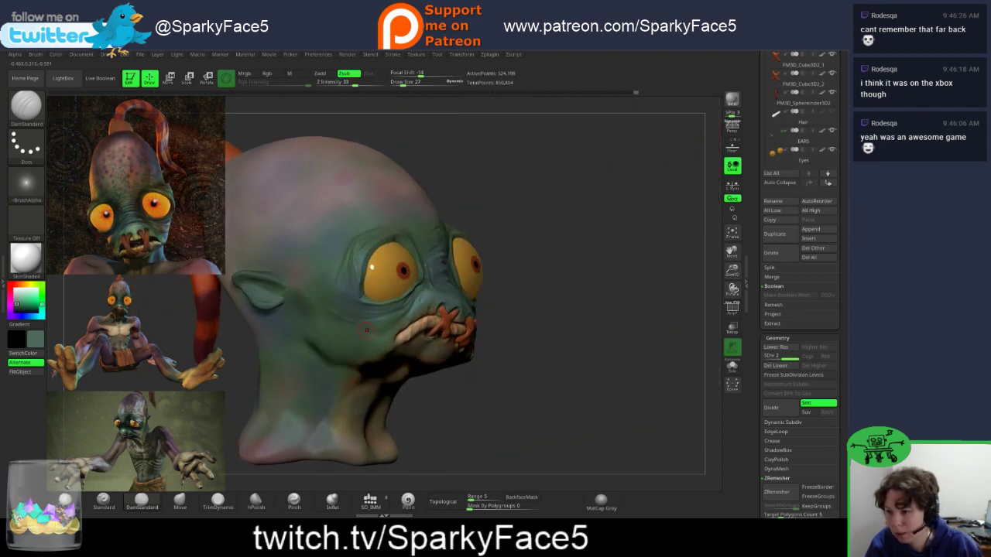
Step: Refine the creases on the character's right cheek behind the mouth corner with DamStandard and smoothing
key(shift)
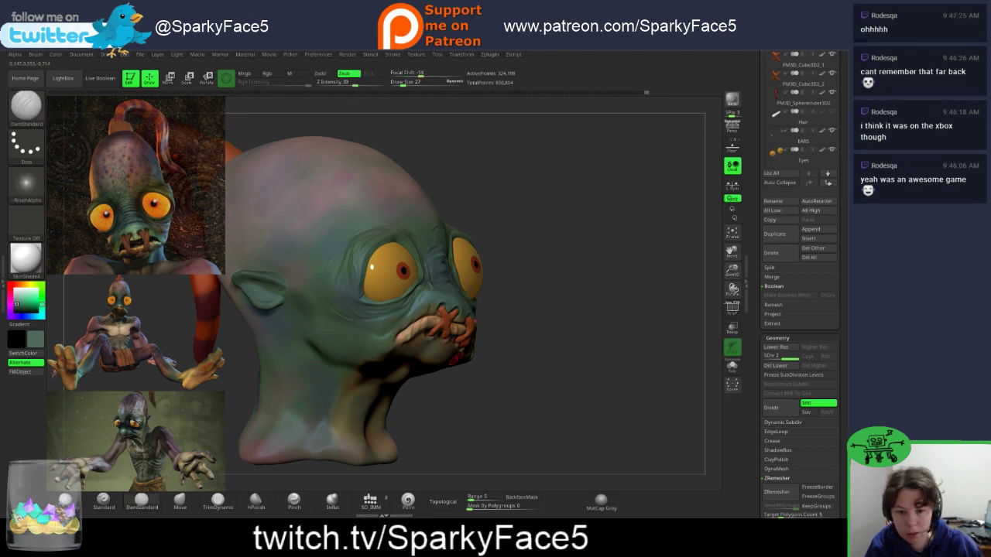
mouse_move(504, 372)
mouse_down()
mouse_move(468, 367)
mouse_move(459, 349)
mouse_move(399, 353)
mouse_move(449, 346)
mouse_up()
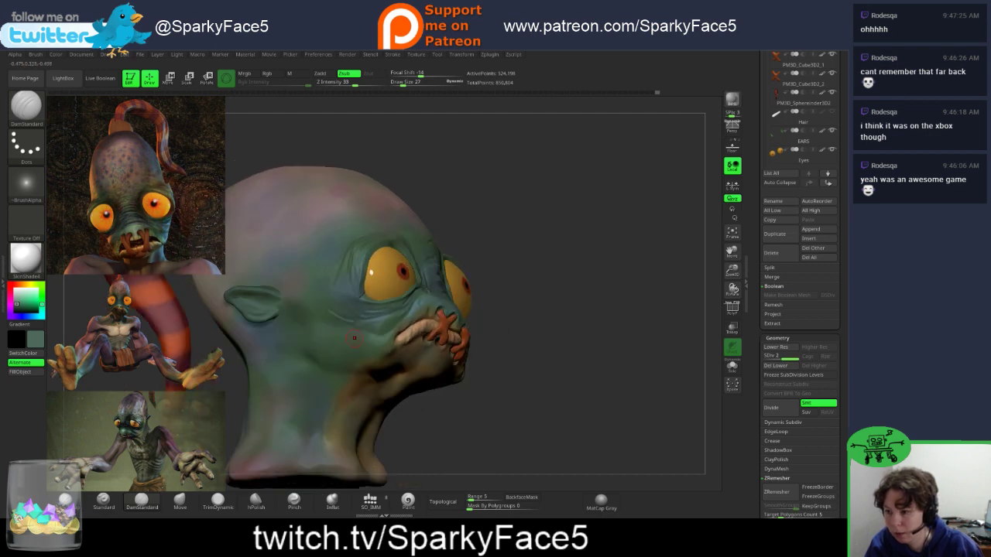
mouse_move(503, 373)
mouse_down()
mouse_move(310, 358)
mouse_move(359, 365)
mouse_move(506, 347)
mouse_move(383, 349)
mouse_move(487, 355)
mouse_up()
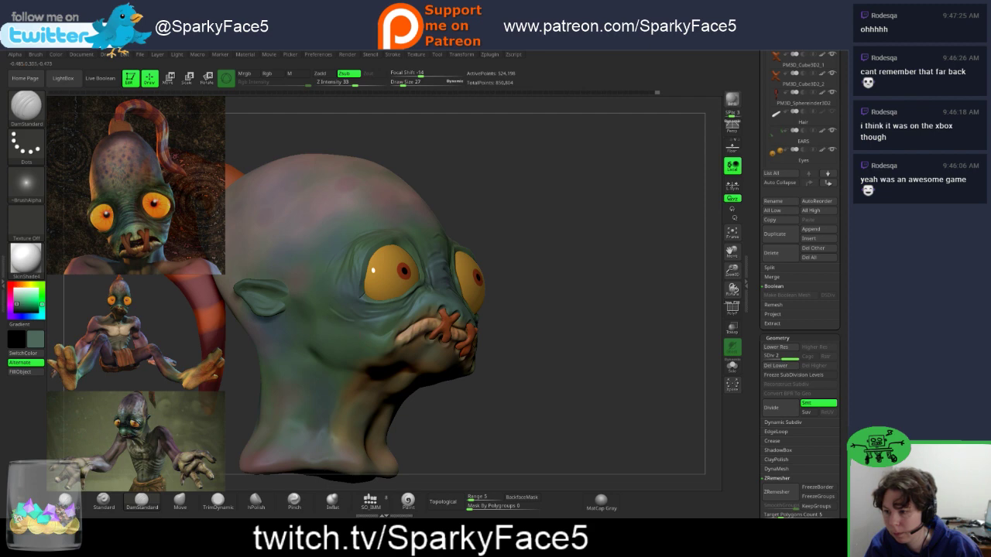
mouse_move(474, 395)
mouse_down()
mouse_move(494, 393)
mouse_move(447, 372)
mouse_move(321, 373)
mouse_move(440, 371)
mouse_move(352, 373)
mouse_move(402, 373)
mouse_up()
drag(364, 333, 410, 332)
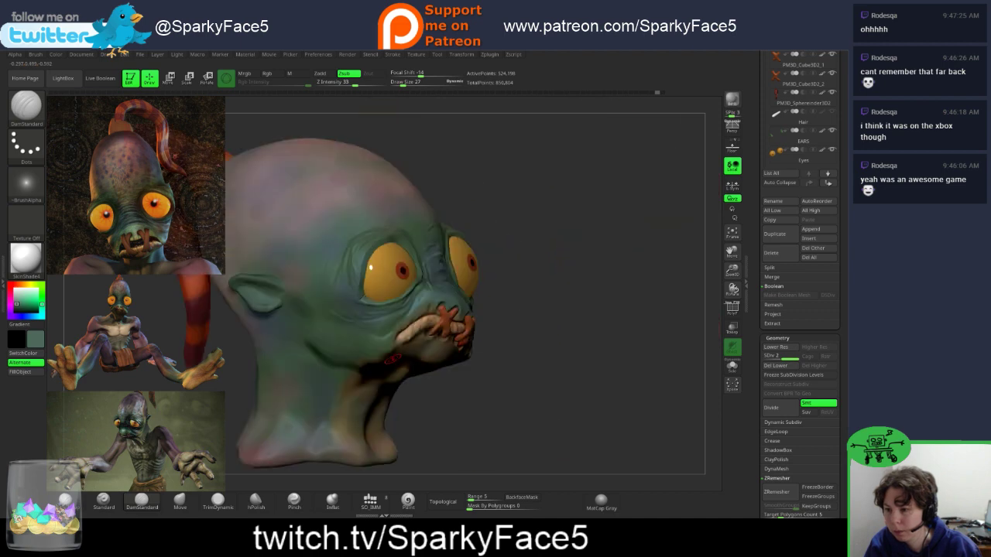
Step: Try softening the right cheek creases with the Smooth brush and undo those strokes
key(shift)
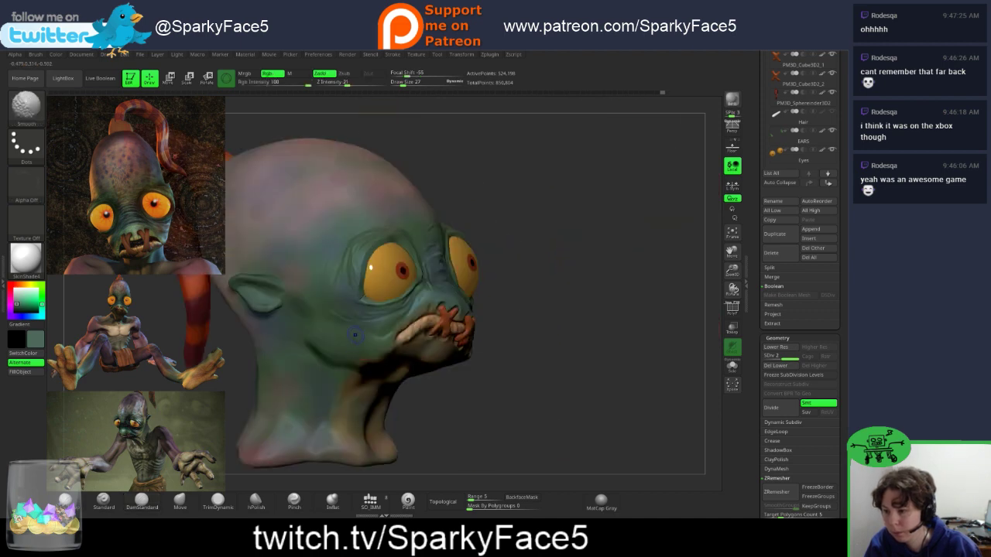
shift+drag(356, 335, 360, 345)
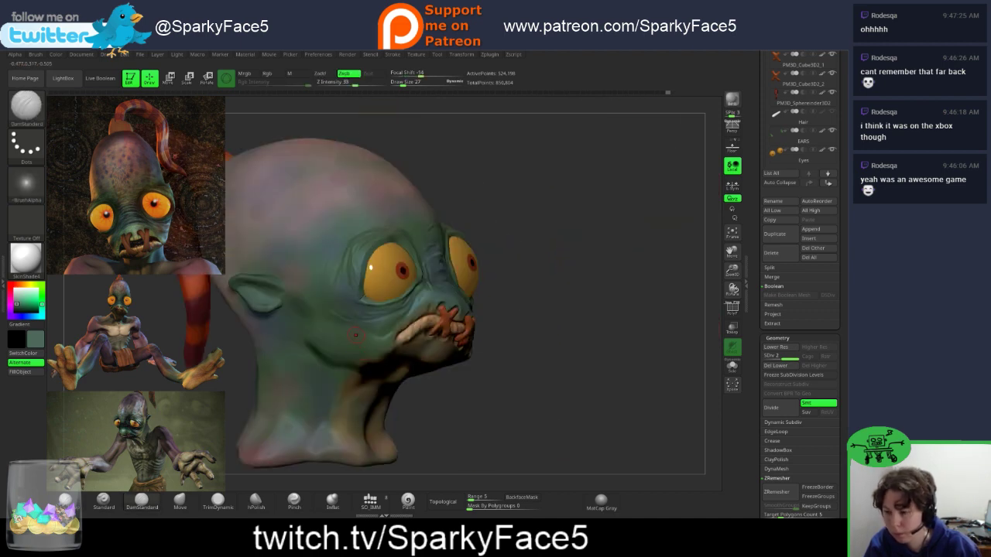
key(shift)
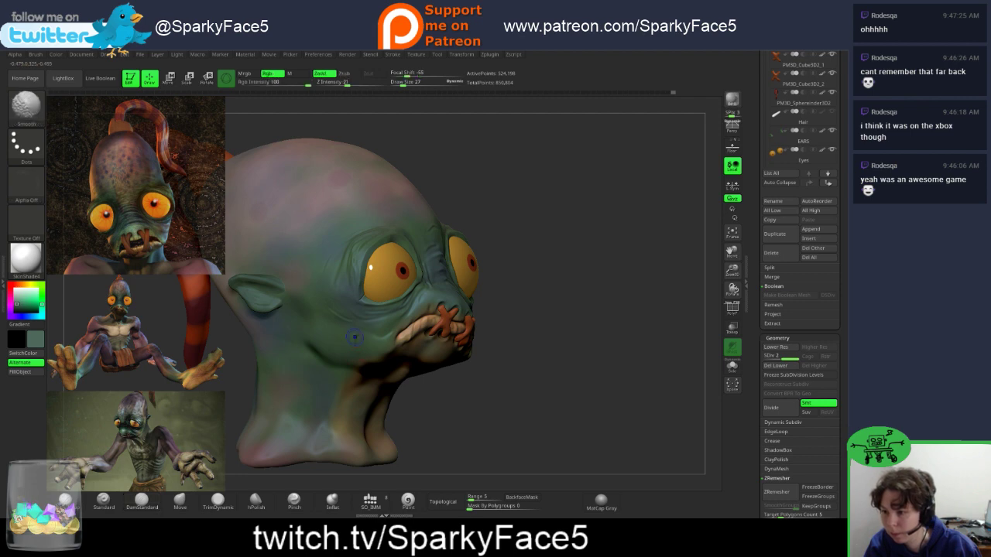
mouse_move(377, 367)
shift+mouse_down()
mouse_move(412, 400)
mouse_move(441, 402)
shift+mouse_up()
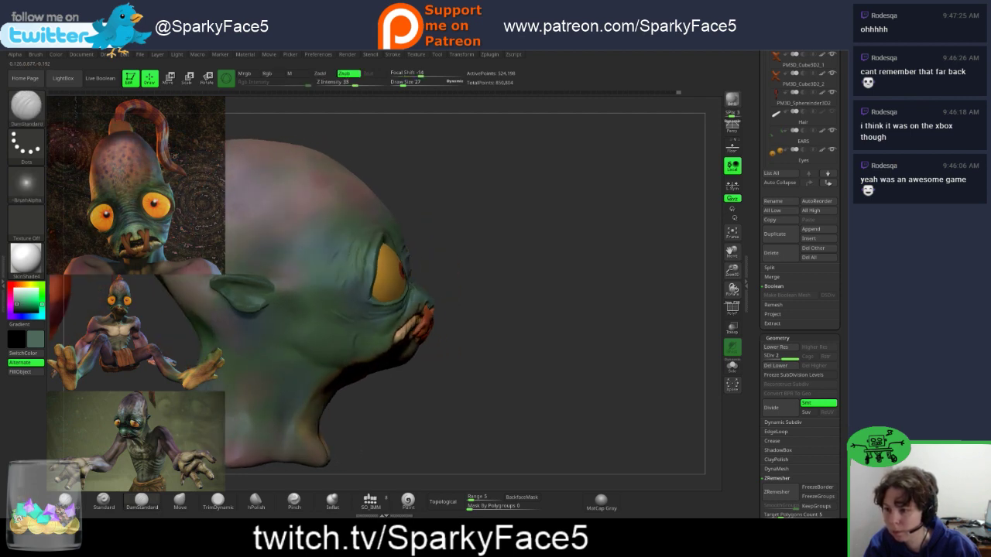
key(ctrl)
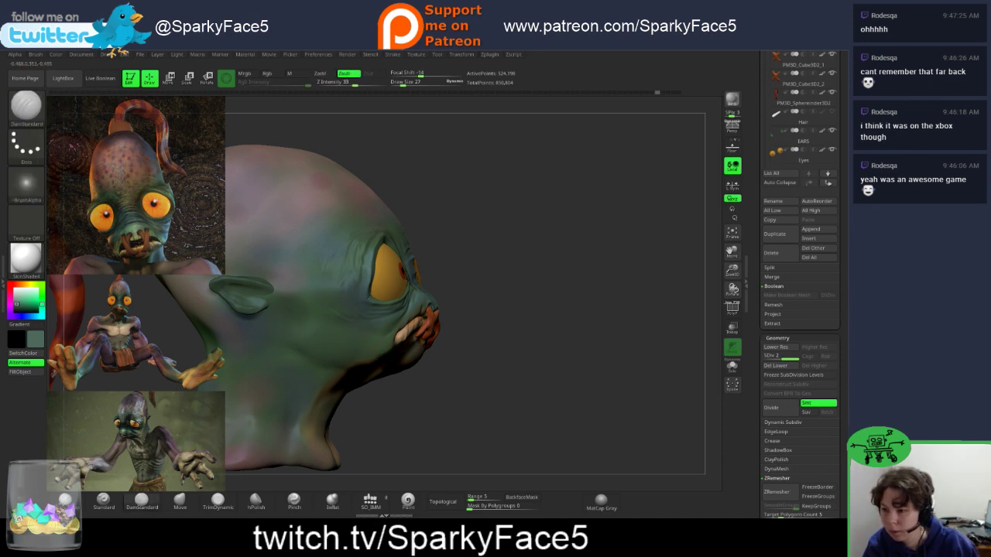
Step: Smooth the right cheek lightly where the creases run toward the mouth corner
key(shift)
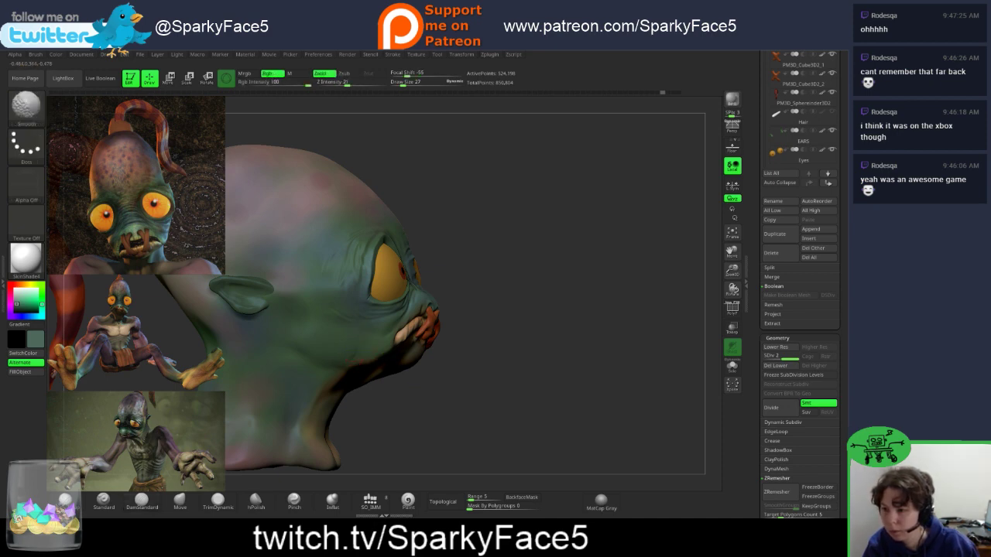
mouse_move(577, 333)
mouse_down()
mouse_move(488, 306)
mouse_move(554, 313)
mouse_move(495, 310)
mouse_move(507, 311)
mouse_move(505, 331)
mouse_up()
key(shift)
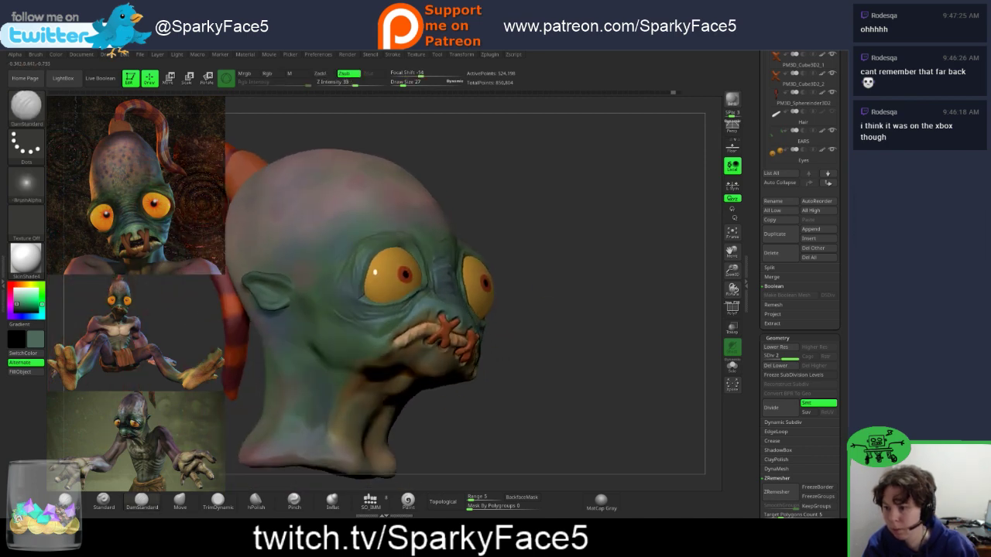
Step: Set the Draw Size to 9 and carve fine DamStandard wrinkles along the nose bridge between the eyes, softening them with Smooth
drag(558, 259, 524, 256)
mouse_move(540, 339)
mouse_down()
mouse_move(658, 319)
mouse_move(696, 324)
mouse_up()
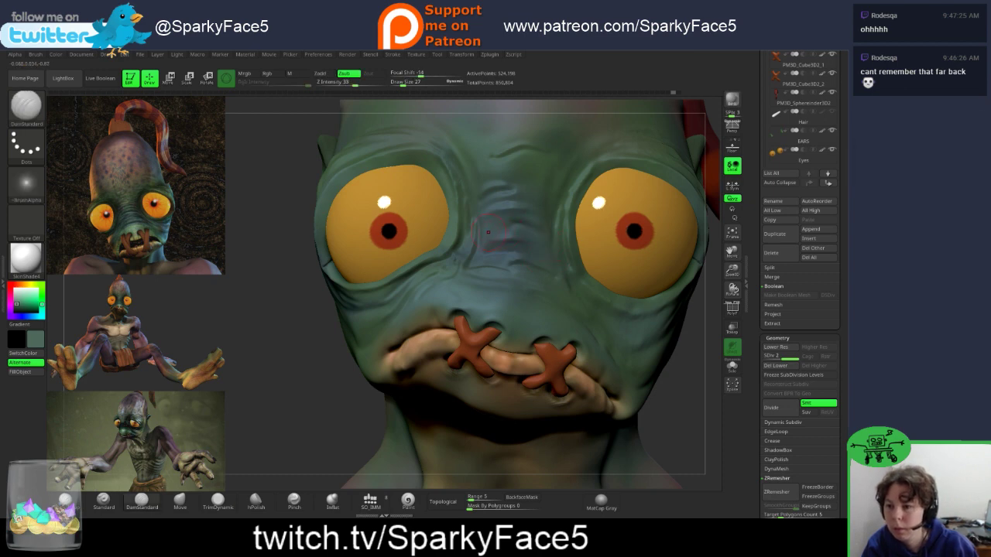
shift+drag(473, 222, 485, 233)
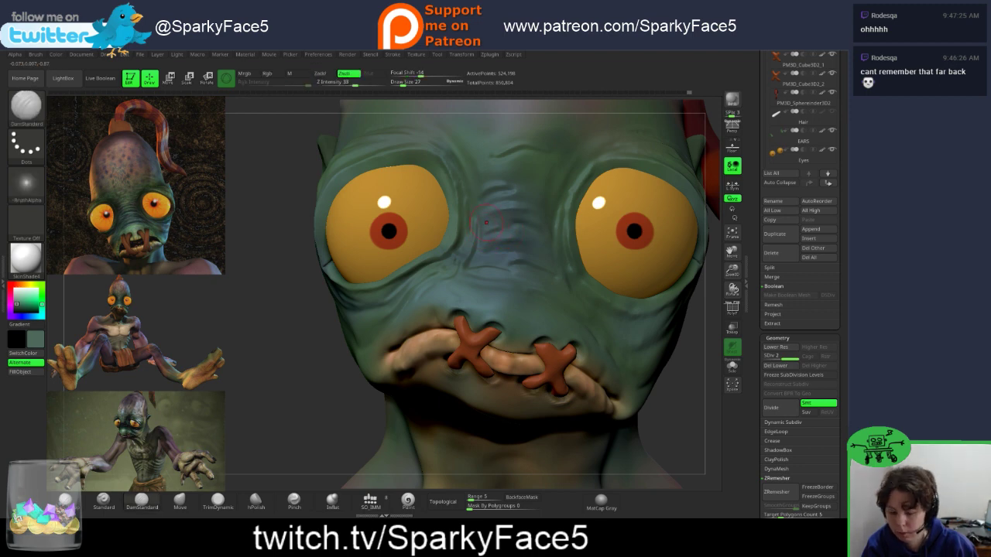
key(s)
drag(487, 225, 480, 225)
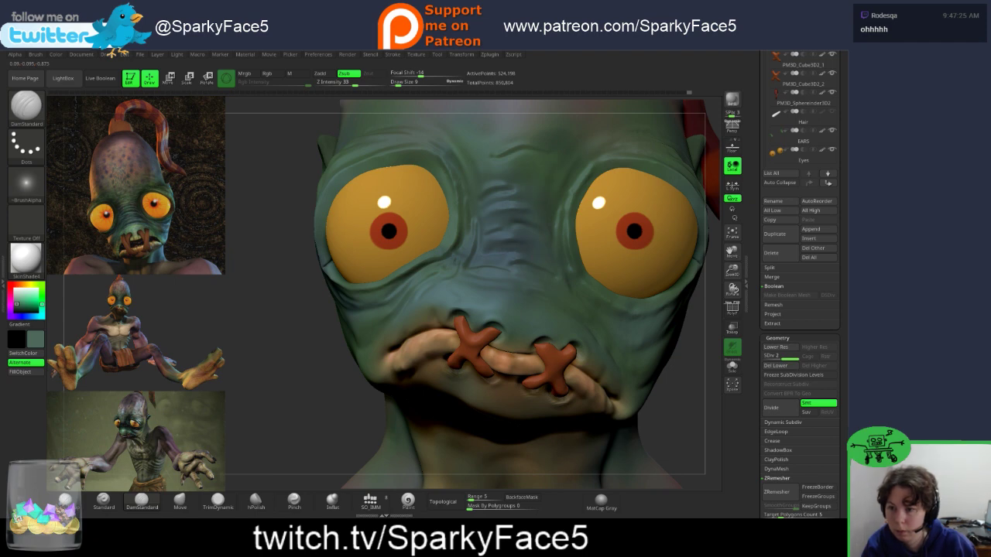
key(shift)
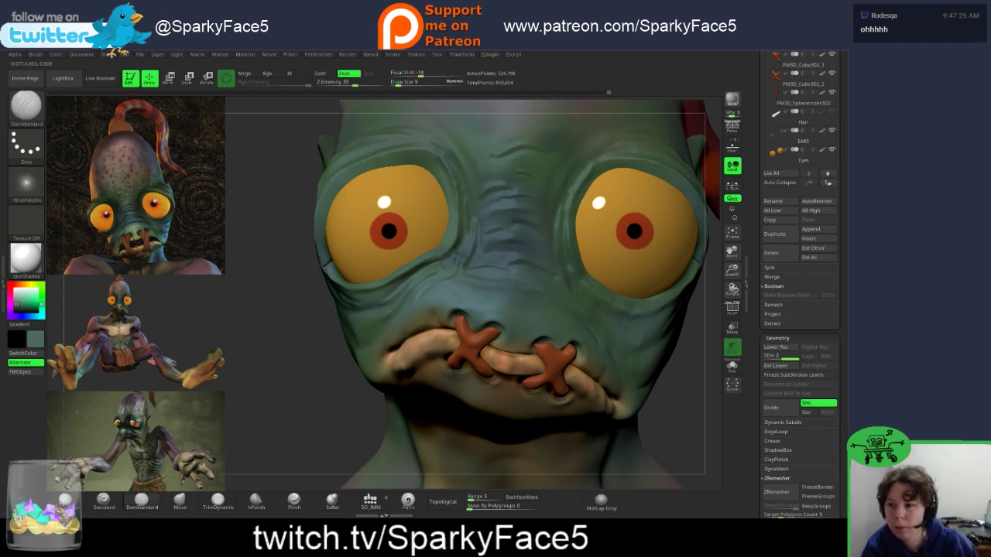
key(shift)
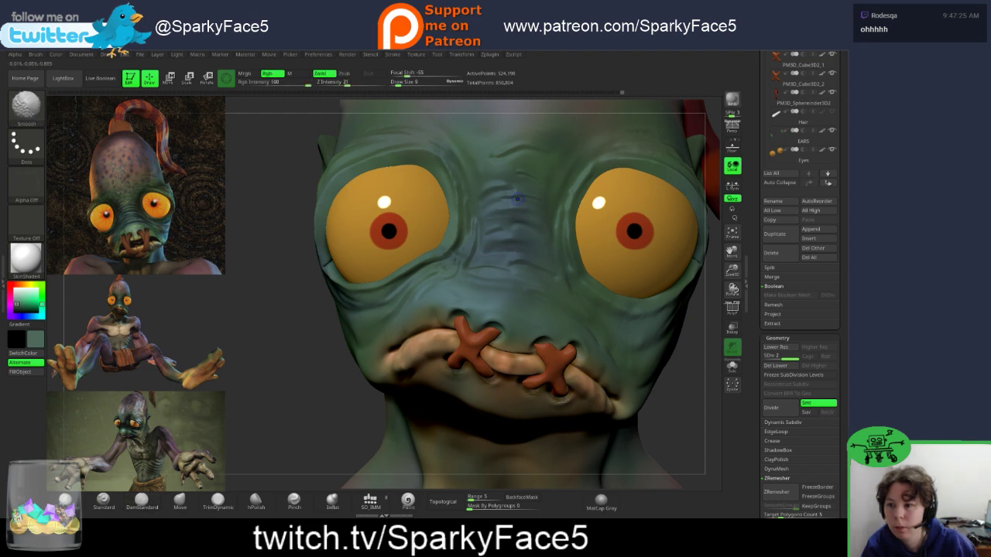
key(alt)
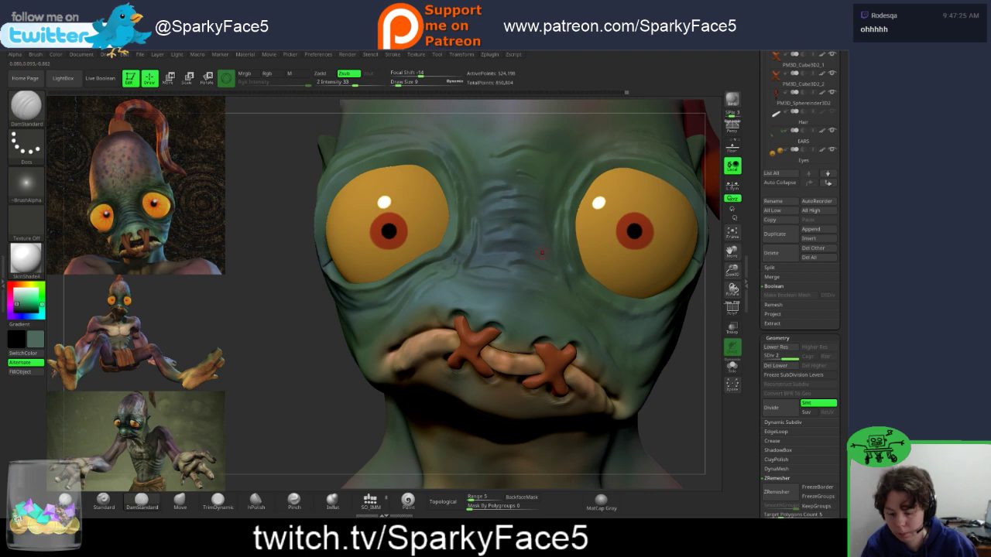
Step: Set the Draw Size to 27 and try a DamStandard crease on the forehead above the right temple, undoing the stroke
key(f)
mouse_move(561, 310)
mouse_down()
mouse_move(512, 339)
mouse_move(553, 285)
mouse_up()
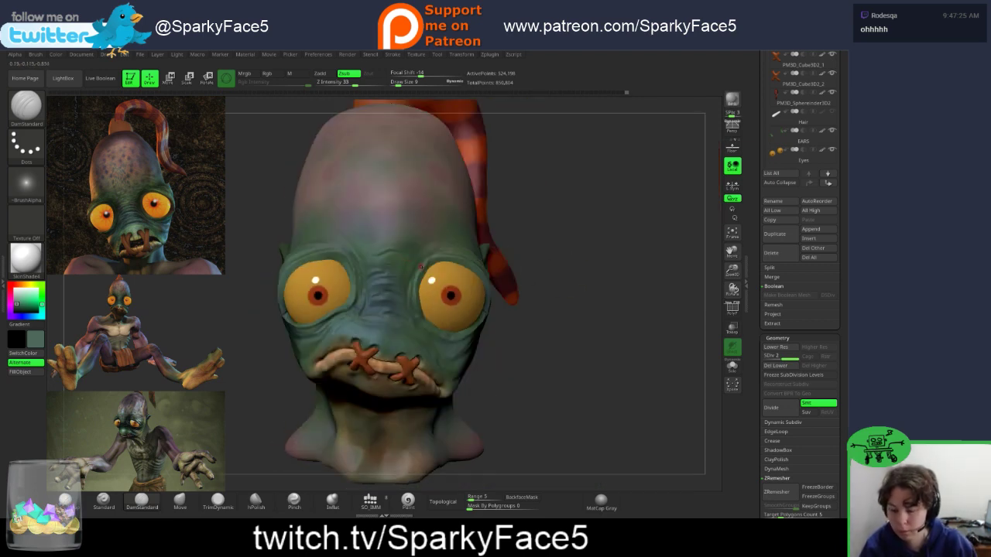
right_drag(535, 317, 477, 264)
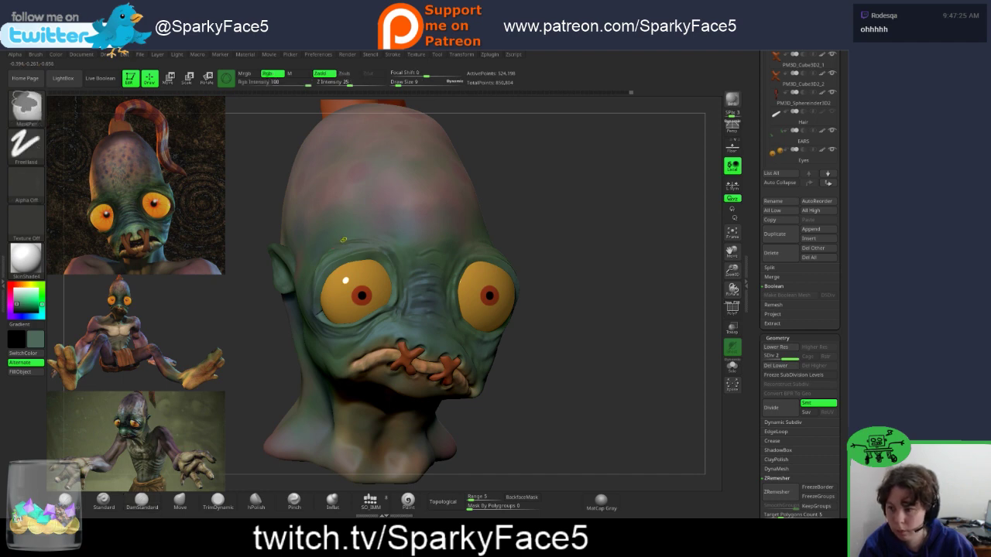
key(s)
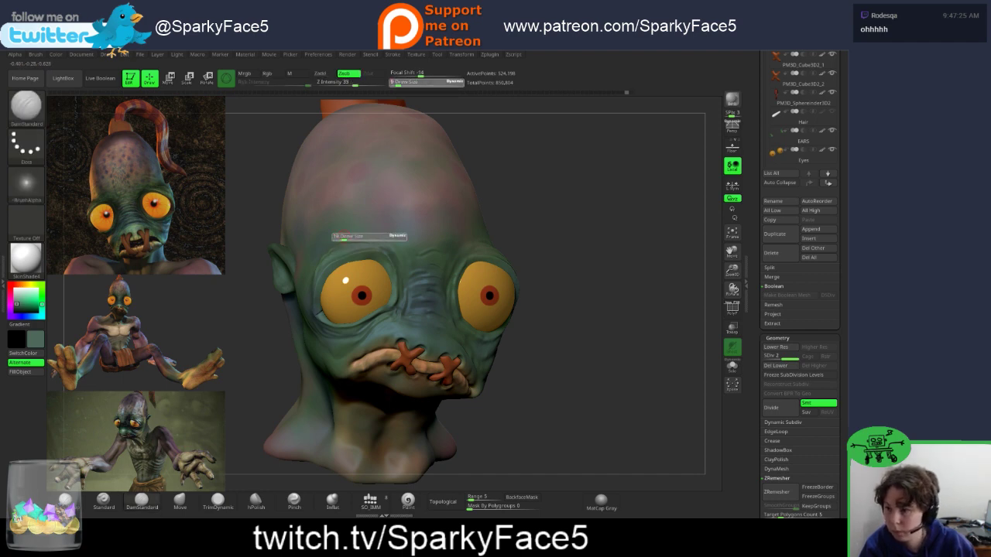
mouse_move(513, 195)
alt+mouse_down()
mouse_move(543, 199)
mouse_move(544, 288)
alt+mouse_up()
ctrl+right_drag(372, 325, 304, 225)
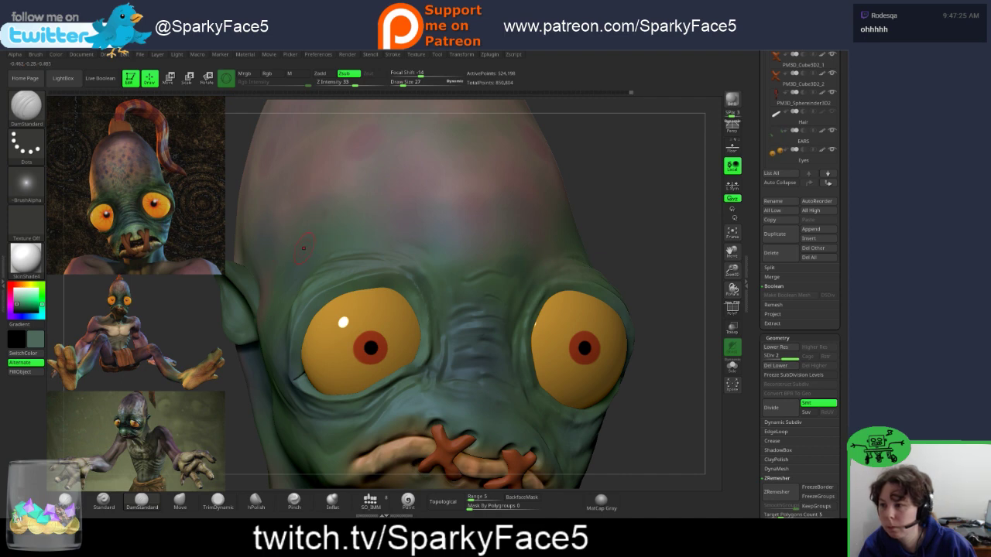
right_drag(272, 287, 410, 285)
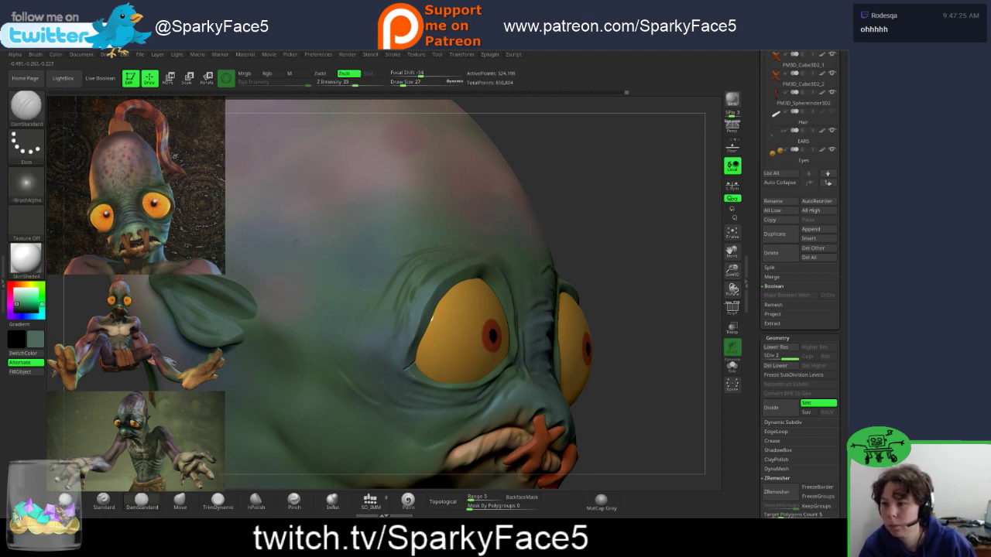
drag(390, 196, 412, 195)
key(ctrl+z)
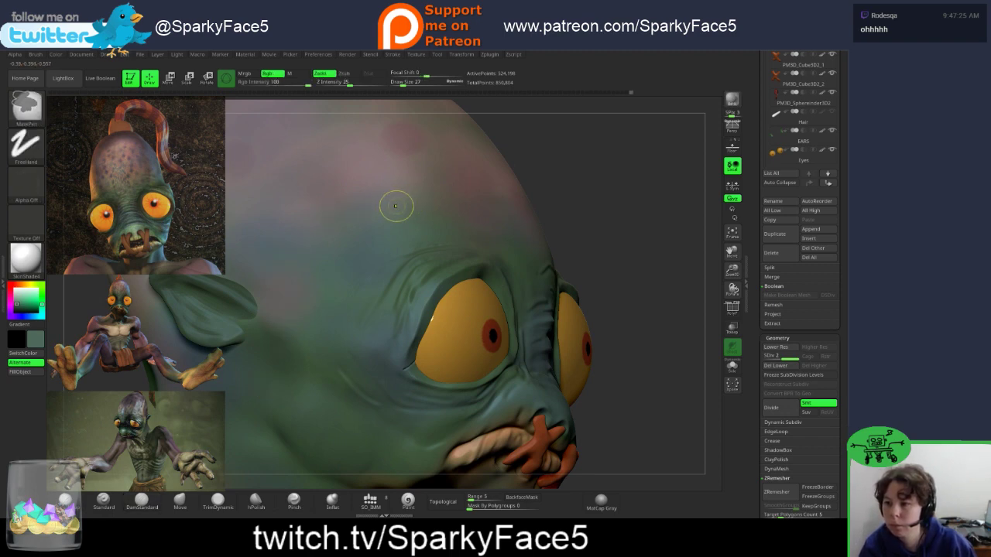
Step: Set the DamStandard brush's Z Intensity to 20 and carve a curved crease on the forehead above the right eye
click(346, 83)
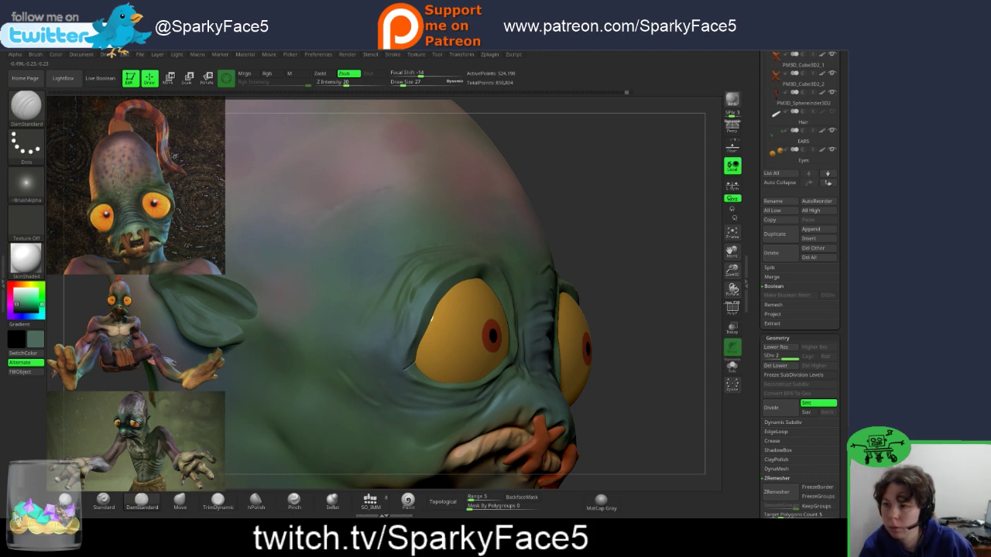
drag(393, 186, 349, 202)
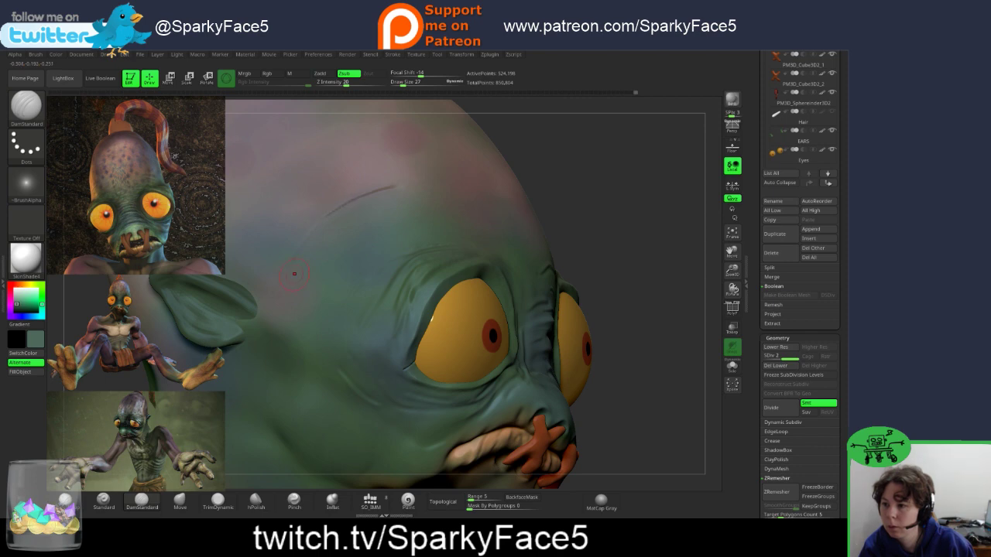
key(shift)
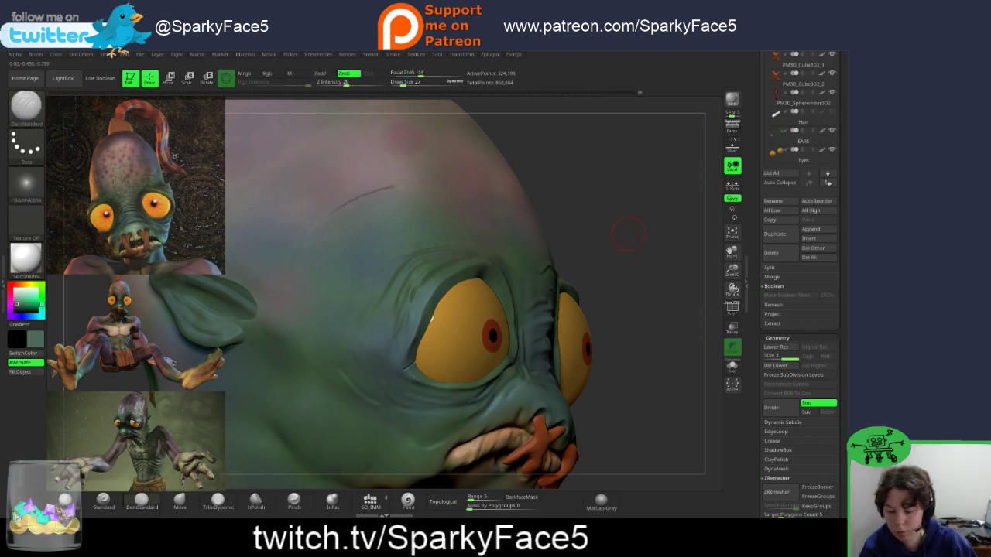
Step: Add more horizontal DamStandard wrinkles across the right side of the forehead and soften their ends with Smooth
mouse_move(650, 232)
mouse_down()
mouse_move(480, 237)
mouse_move(665, 236)
mouse_move(517, 236)
mouse_move(530, 246)
mouse_up()
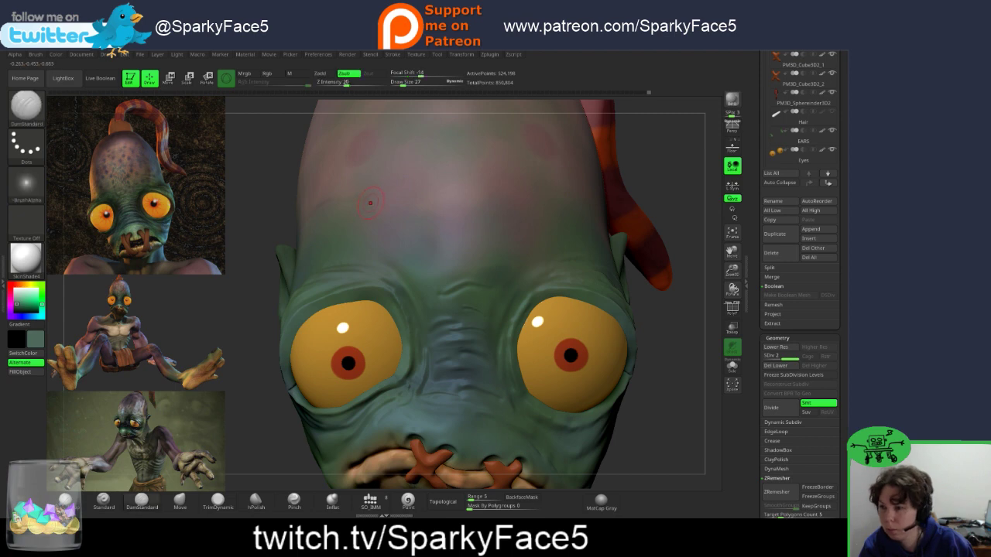
drag(275, 238, 354, 236)
drag(337, 201, 369, 200)
mouse_move(573, 233)
mouse_down()
mouse_move(635, 232)
mouse_move(573, 233)
mouse_up()
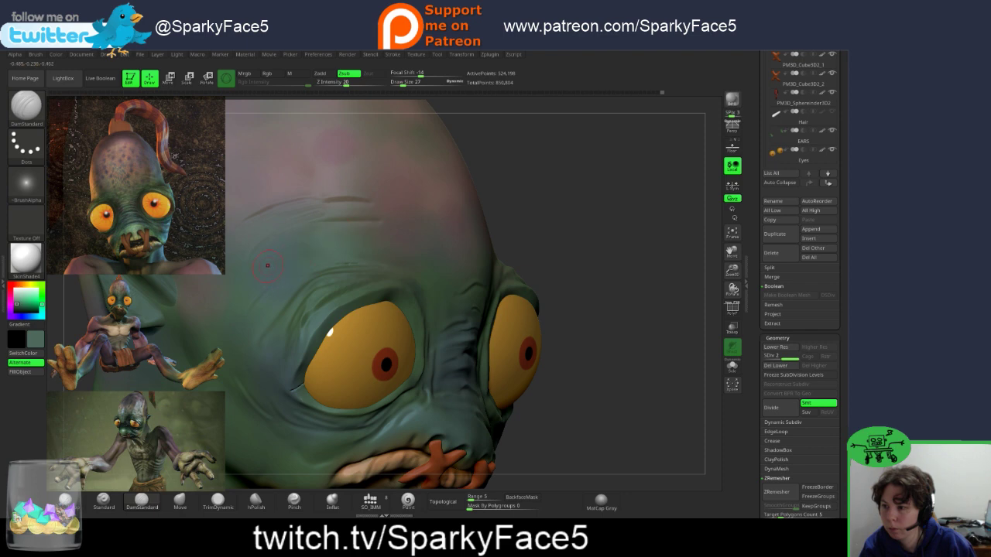
shift+drag(311, 211, 313, 209)
key(shift)
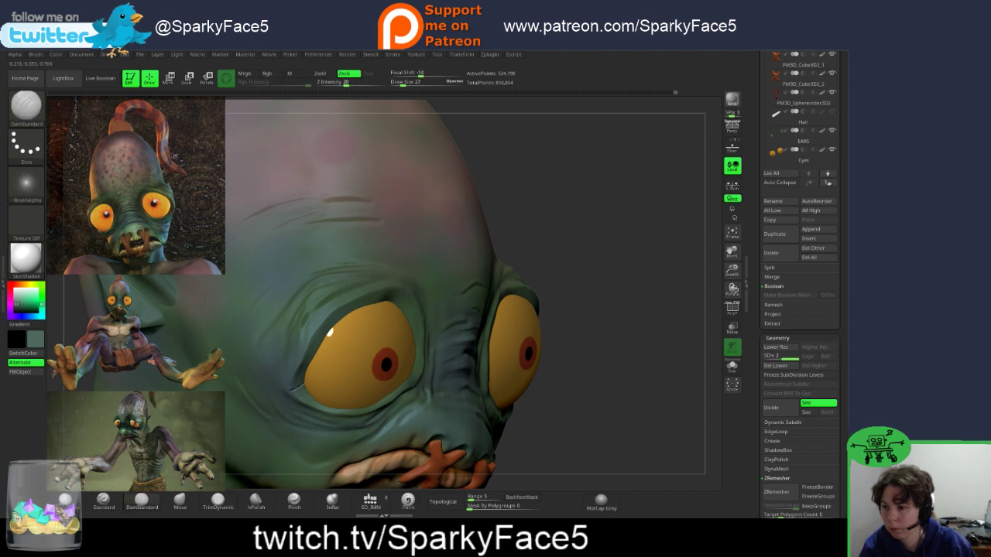
Step: Check the forehead wrinkles with the whole head in view and undo them
mouse_move(619, 232)
mouse_down()
mouse_move(511, 251)
mouse_move(555, 239)
mouse_move(670, 240)
mouse_move(573, 238)
mouse_move(635, 238)
mouse_move(601, 239)
mouse_up()
key(f)
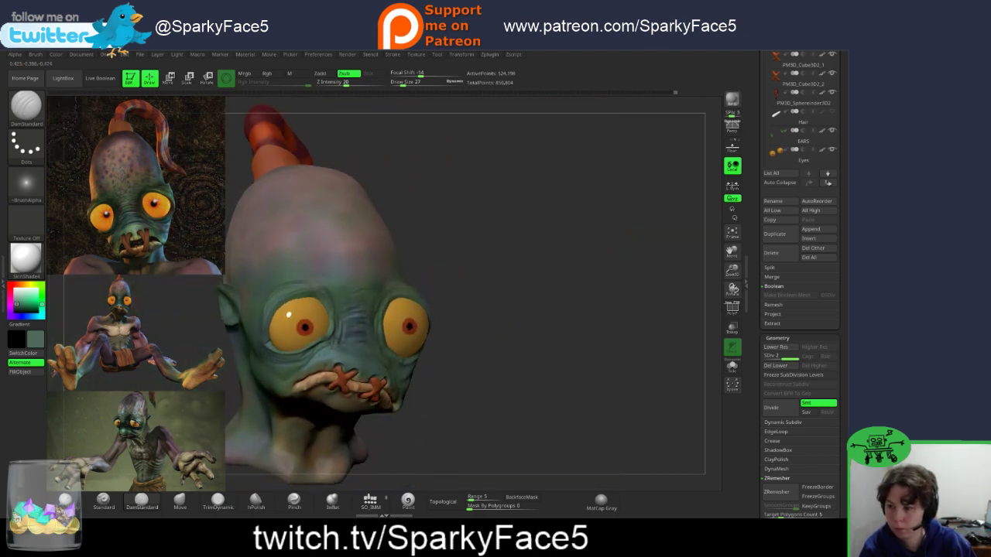
drag(709, 284, 712, 285)
key(ctrl)
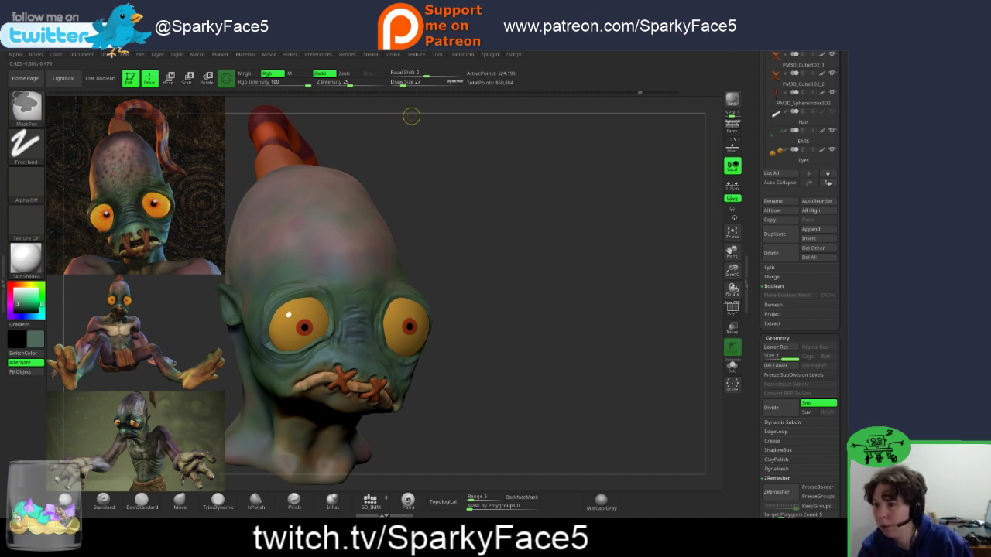
key(alt)
drag(444, 224, 460, 222)
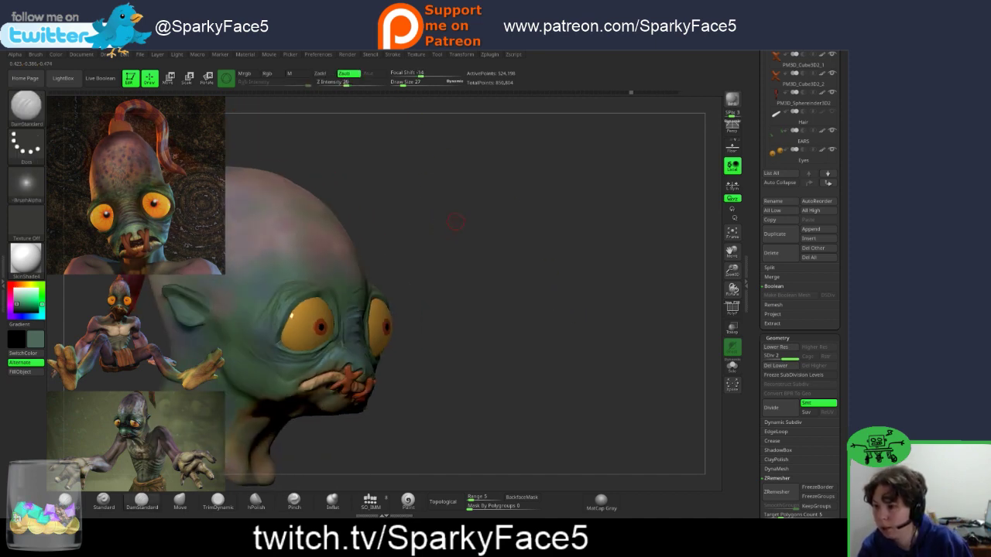
Step: Set the DamStandard brush's Draw Size to 36 and Z Intensity to 27, undoing the trial stroke on the head
drag(402, 83, 409, 83)
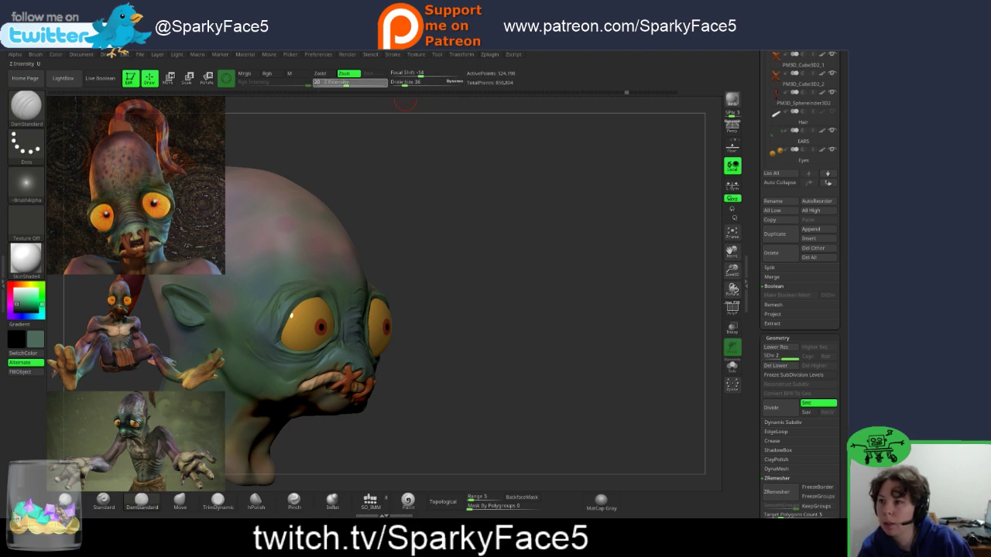
drag(445, 213, 403, 225)
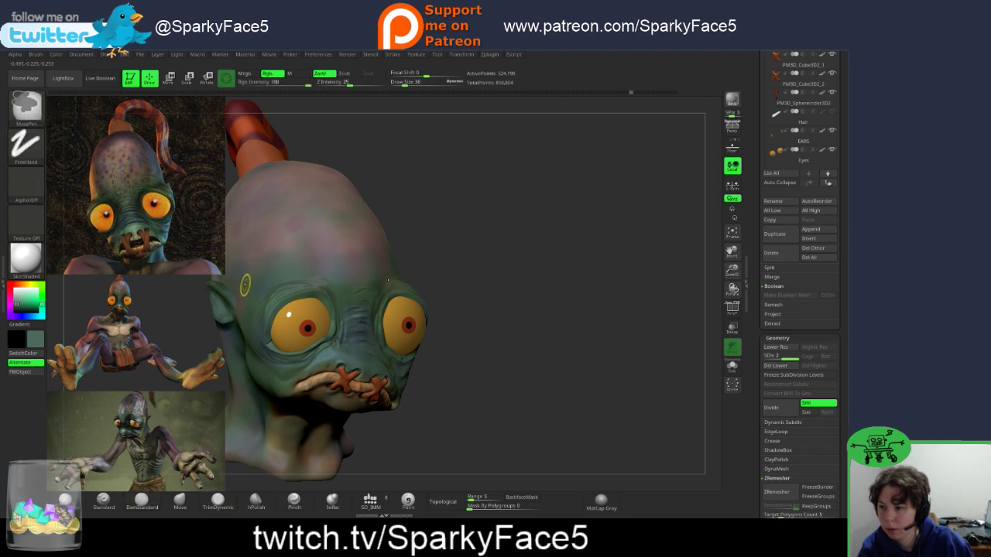
key(ctrl+z)
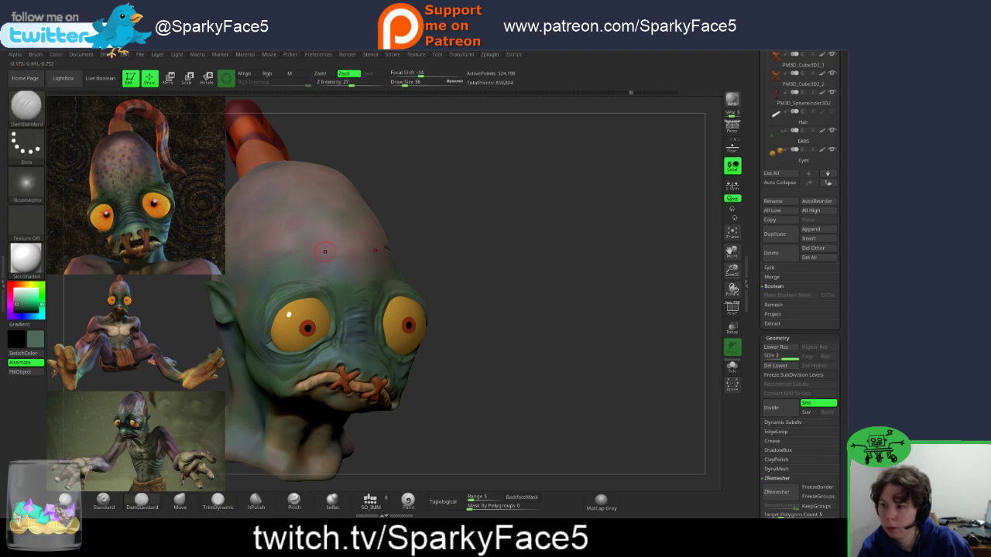
Step: Carve short DamStandard brow creases on the forehead above the eyes, comparing them with undo and redo
drag(542, 310, 461, 309)
drag(414, 247, 439, 241)
mouse_move(457, 295)
mouse_down()
mouse_move(496, 298)
mouse_move(488, 280)
mouse_move(442, 302)
mouse_up()
key(ctrl+z)
key(ctrl+z)
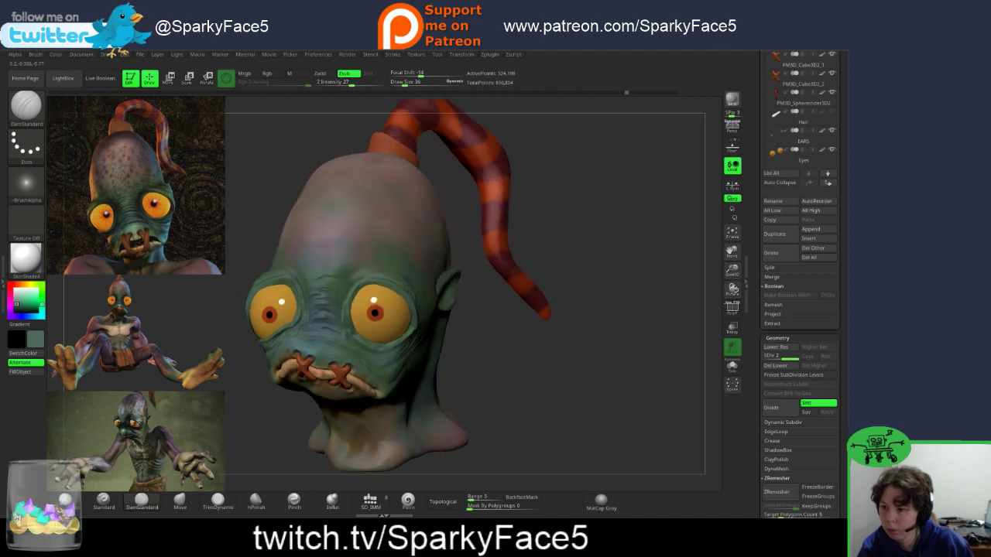
key(ctrl+shift+z)
shift+drag(432, 298, 438, 325)
key(ctrl+z)
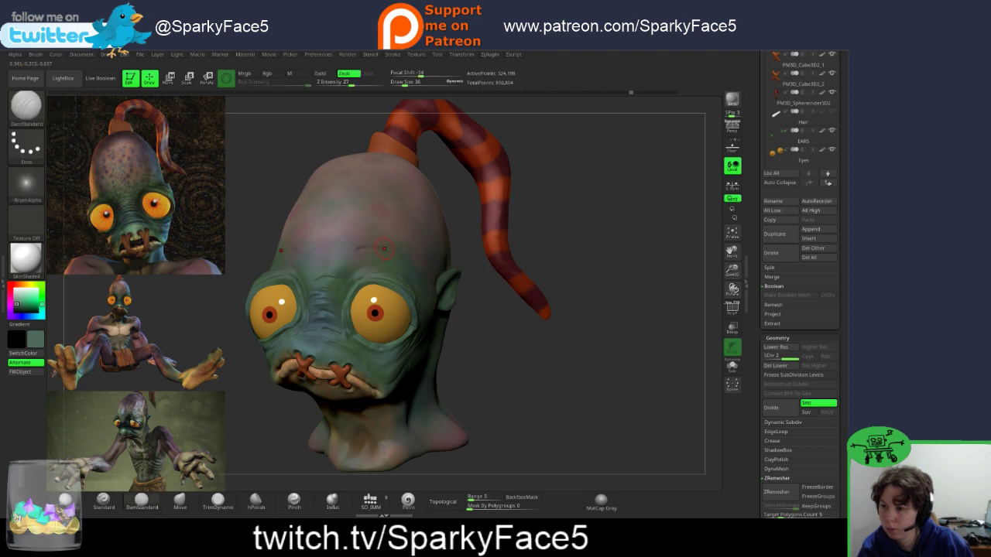
key(ctrl+shift+z)
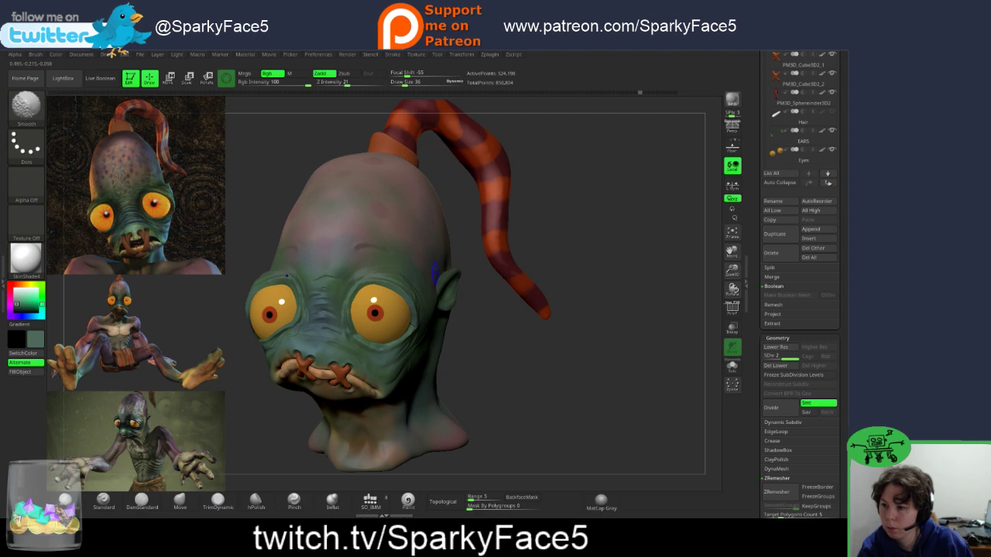
Step: Soften the ends of the brow creases above the eyes with Smooth
mouse_move(267, 194)
mouse_down()
mouse_move(363, 211)
mouse_move(412, 203)
mouse_up()
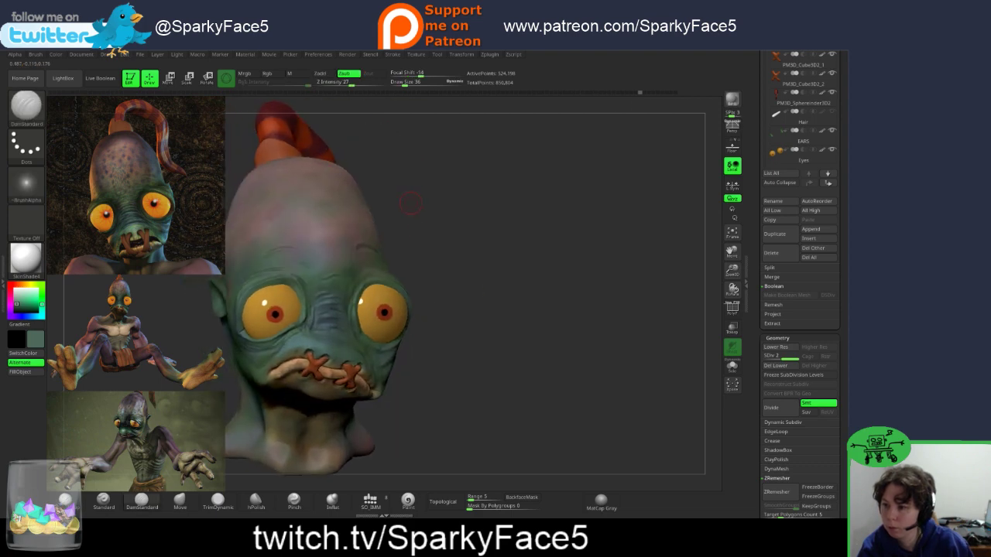
key(shift)
shift+drag(375, 249, 376, 250)
mouse_move(449, 263)
mouse_down()
mouse_move(391, 319)
mouse_move(399, 263)
mouse_move(397, 319)
mouse_up()
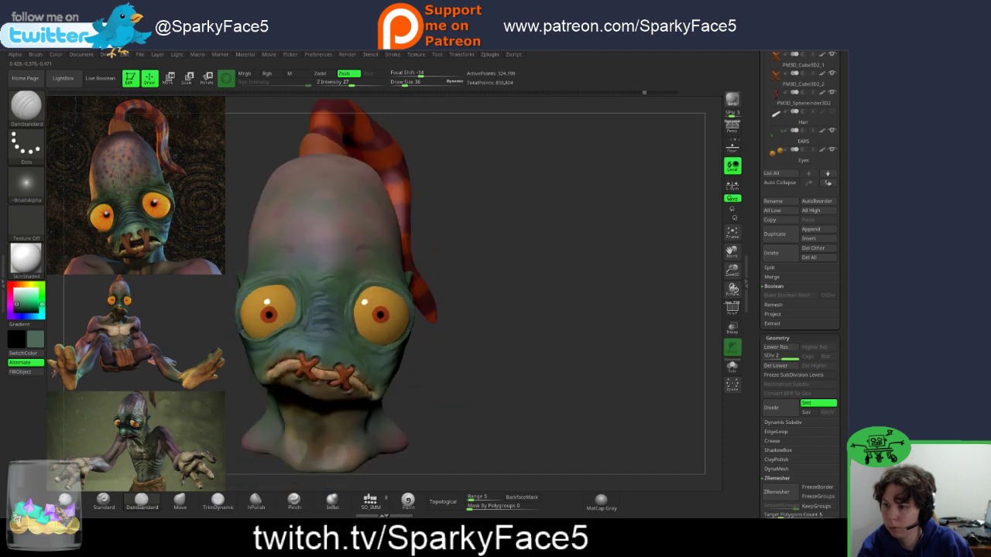
drag(463, 309, 388, 267)
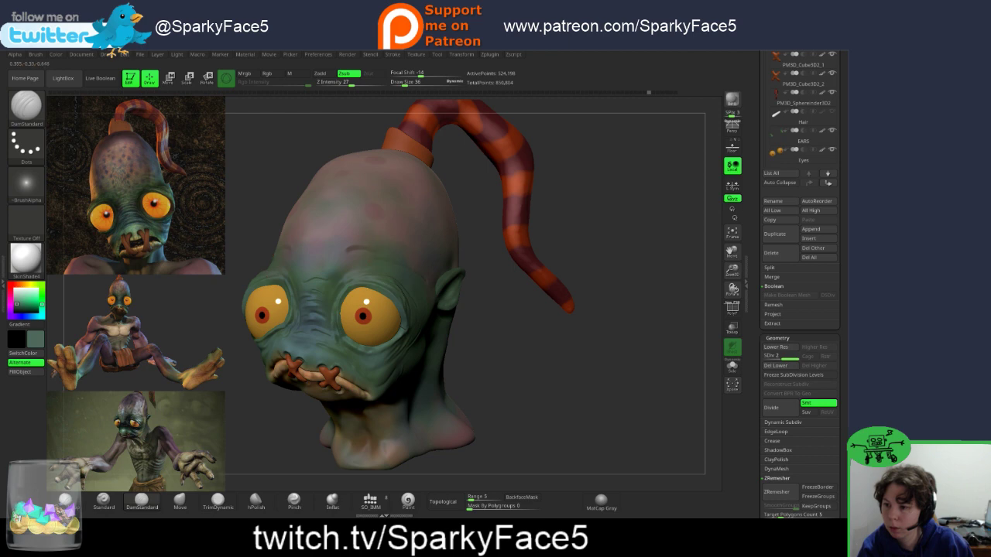
Step: Carve a short DamStandard crease on the temple between the eye and the ear
key(shift)
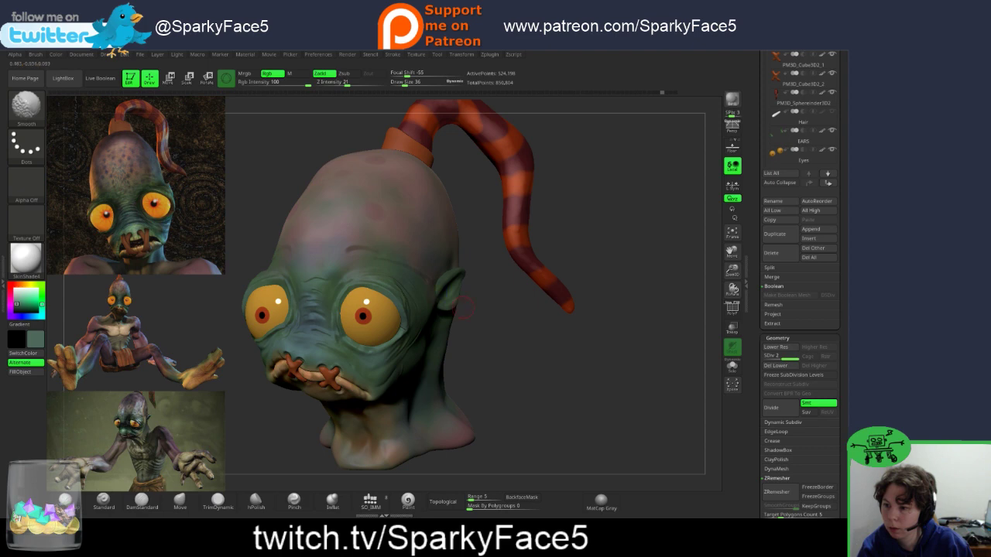
mouse_move(619, 310)
mouse_down()
mouse_move(514, 319)
mouse_move(457, 306)
mouse_up()
key(shift)
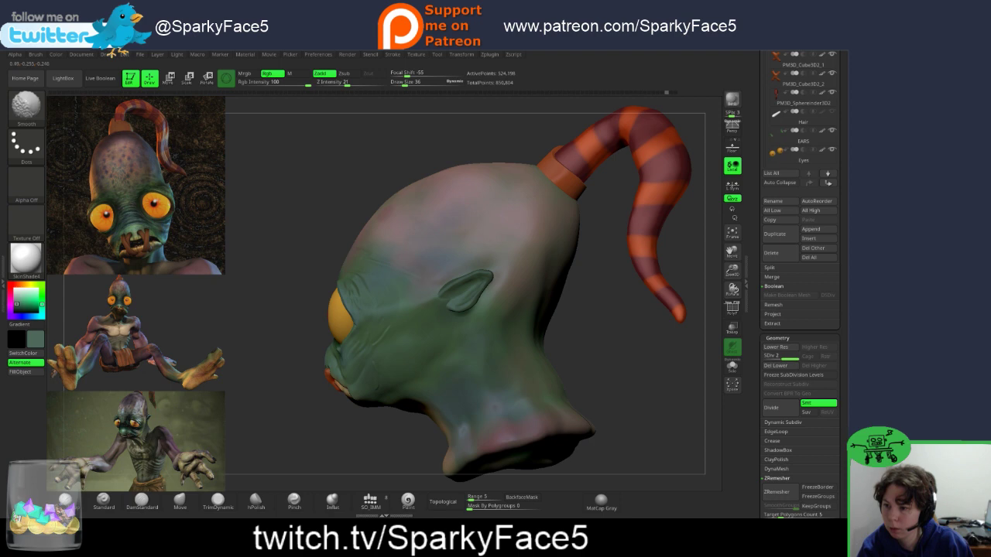
mouse_move(298, 260)
mouse_down()
mouse_move(426, 281)
mouse_move(488, 310)
mouse_move(639, 300)
mouse_move(629, 301)
mouse_up()
key(shift)
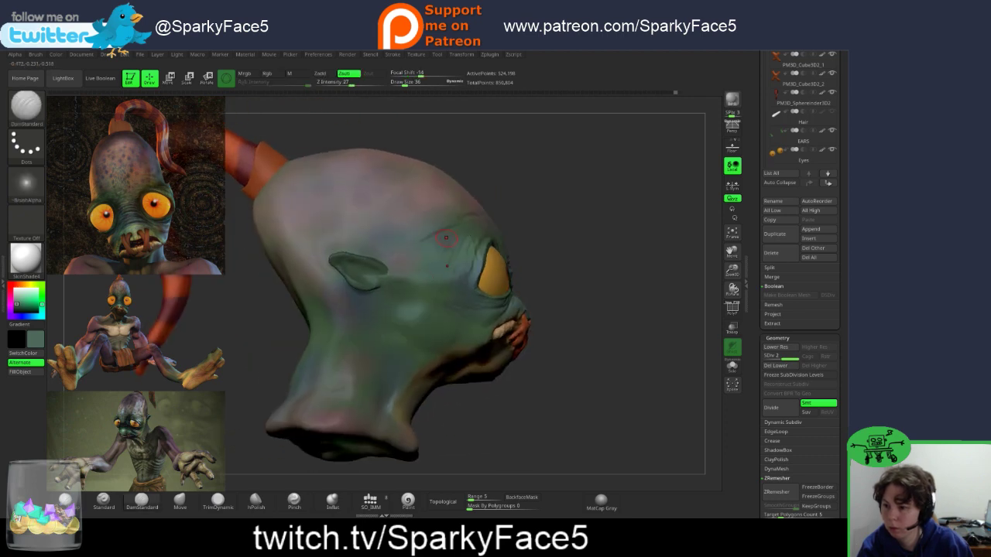
drag(438, 242, 454, 233)
key(shift)
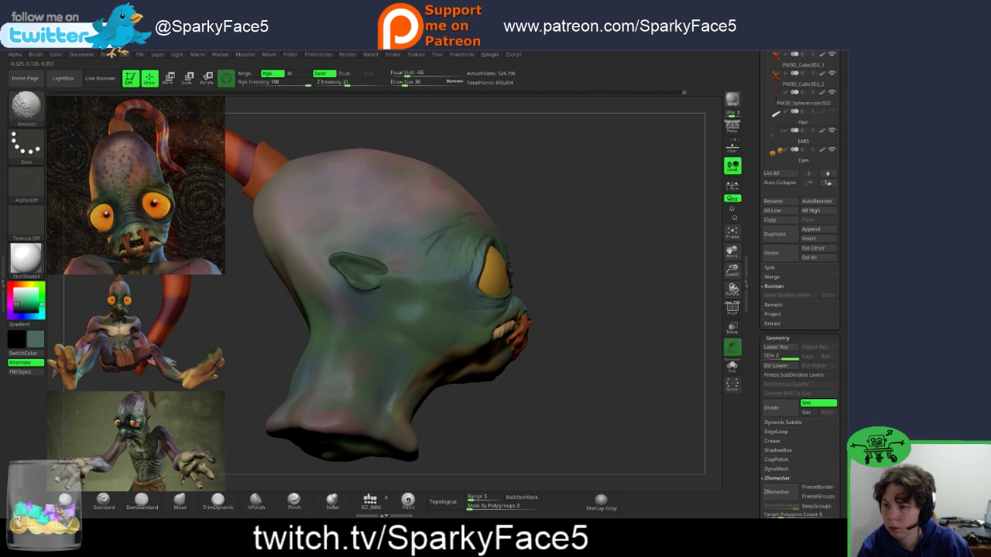
Step: Smooth the inner end of the brow crease on the forehead above the eye
drag(619, 309, 406, 318)
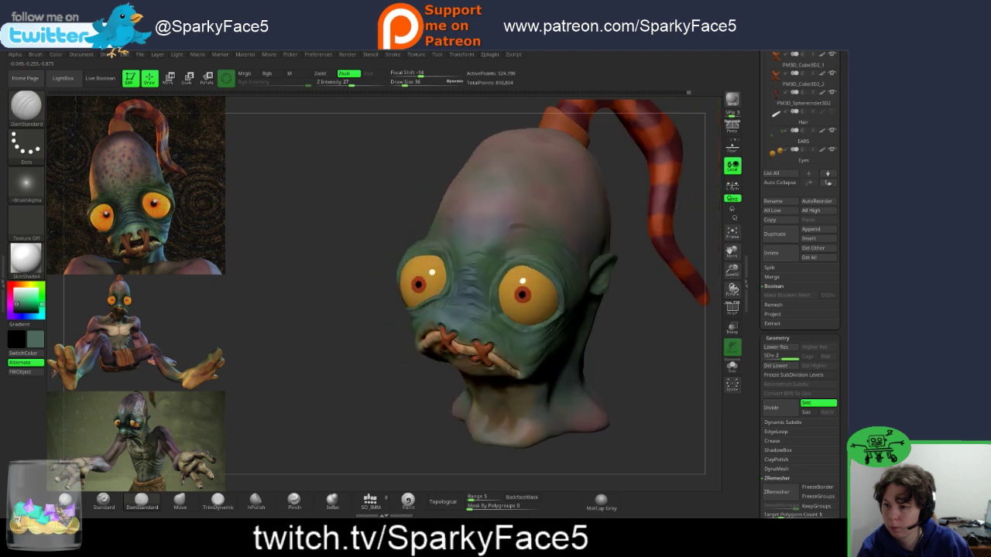
key(shift)
shift+drag(515, 227, 492, 237)
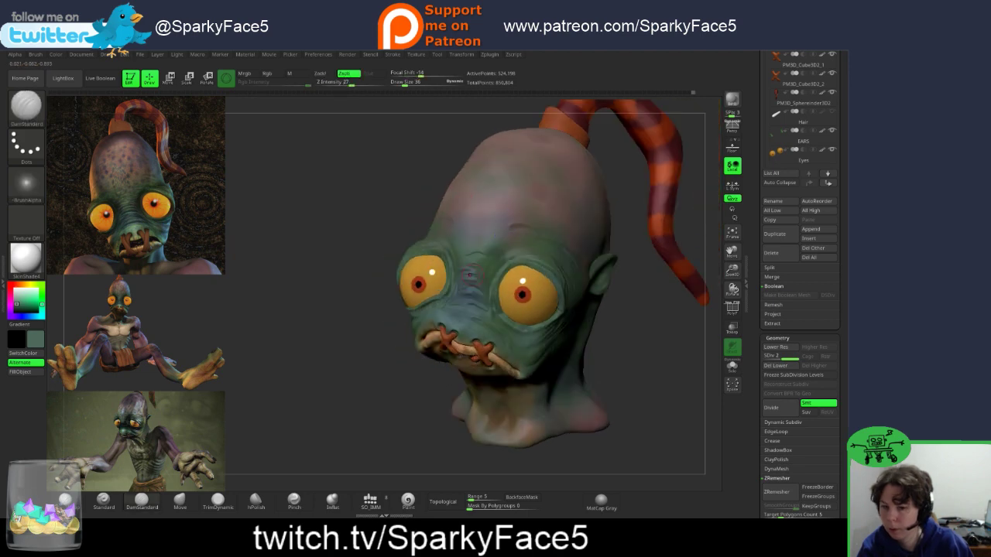
Step: Subdivide the head mesh to SDiv 3 and check its wrinkles from the front and side
mouse_move(627, 333)
mouse_down()
mouse_move(689, 329)
mouse_move(604, 319)
mouse_up()
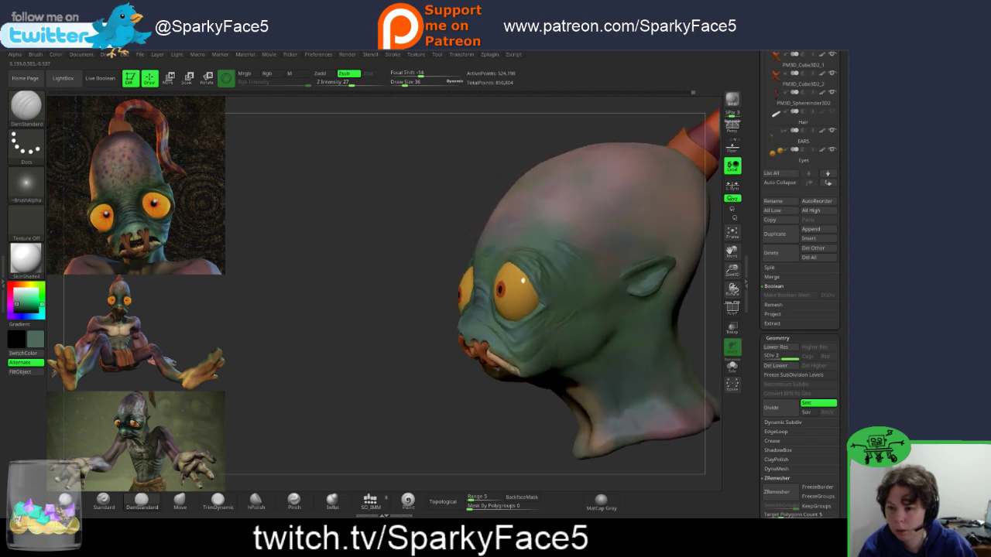
drag(507, 330, 538, 338)
key(ctrl+d)
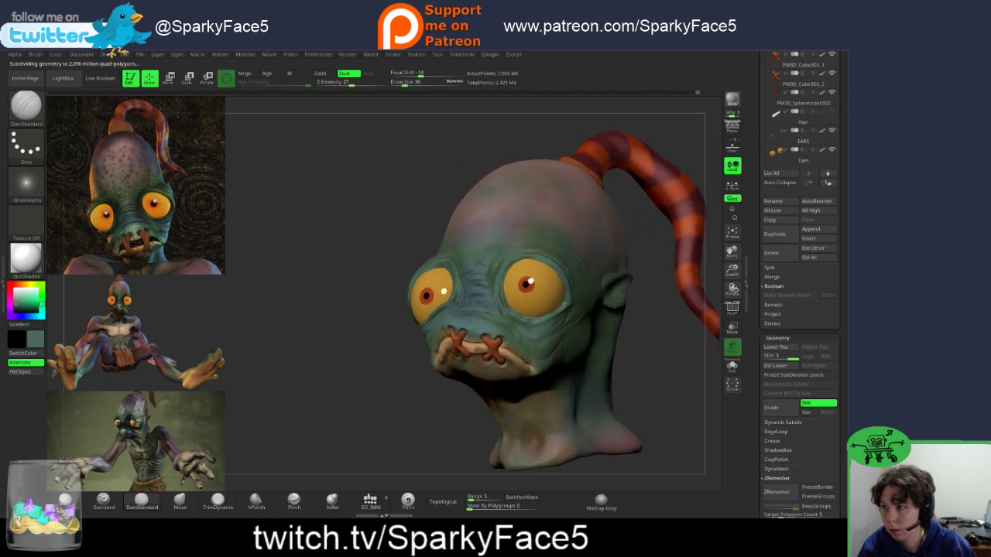
drag(565, 279, 627, 277)
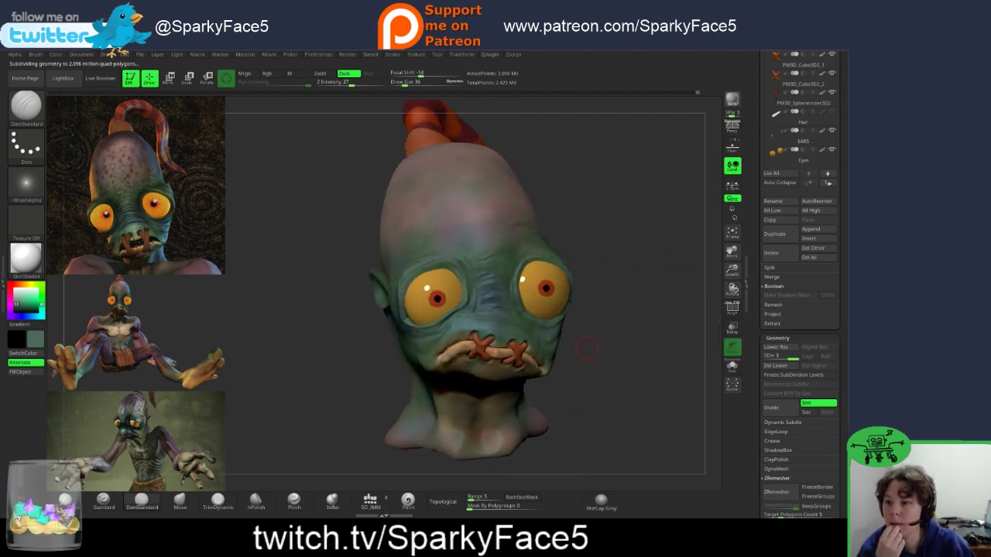
drag(580, 358, 642, 351)
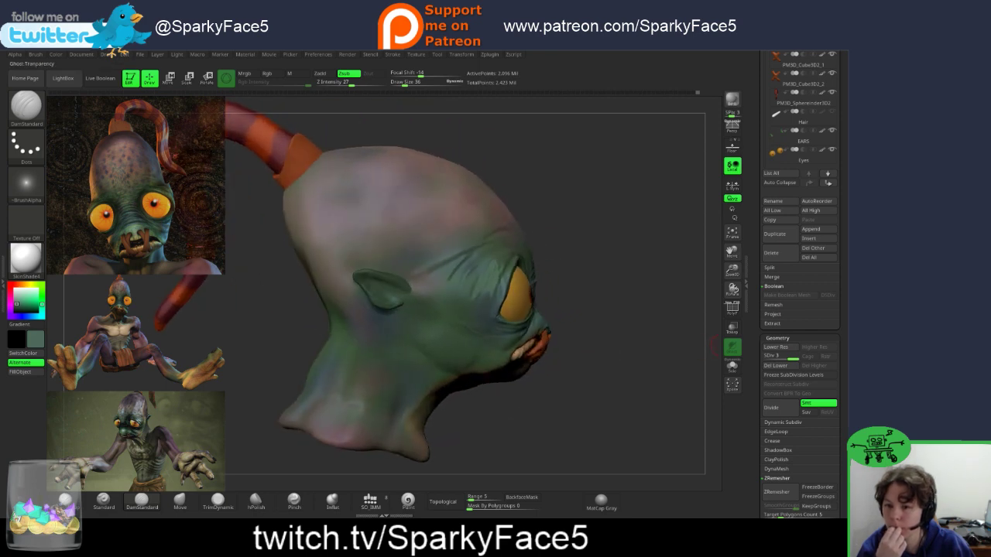
Step: Turn on the PolyFrame display and compare the head with and without it from several angles
click(732, 308)
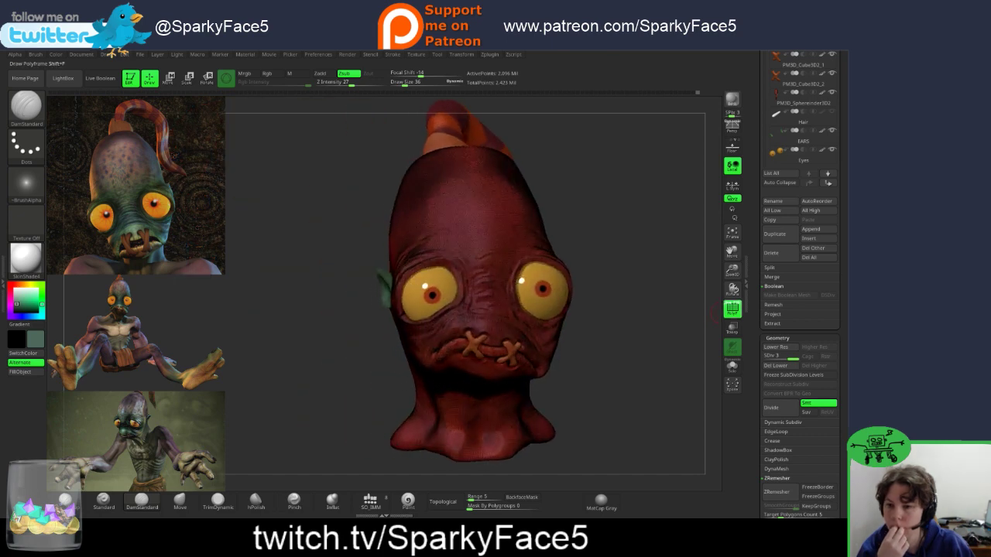
click(730, 310)
drag(656, 316, 604, 322)
mouse_move(561, 399)
mouse_down()
mouse_move(614, 373)
mouse_move(675, 363)
mouse_move(608, 363)
mouse_move(706, 357)
mouse_move(697, 359)
mouse_up()
click(732, 308)
drag(534, 340, 699, 336)
drag(633, 331, 716, 334)
Step: Select the ears, ponytail, eyes and mouth stitches in turn to check their subdivision levels, ending on the head subtool
alt+click(346, 137)
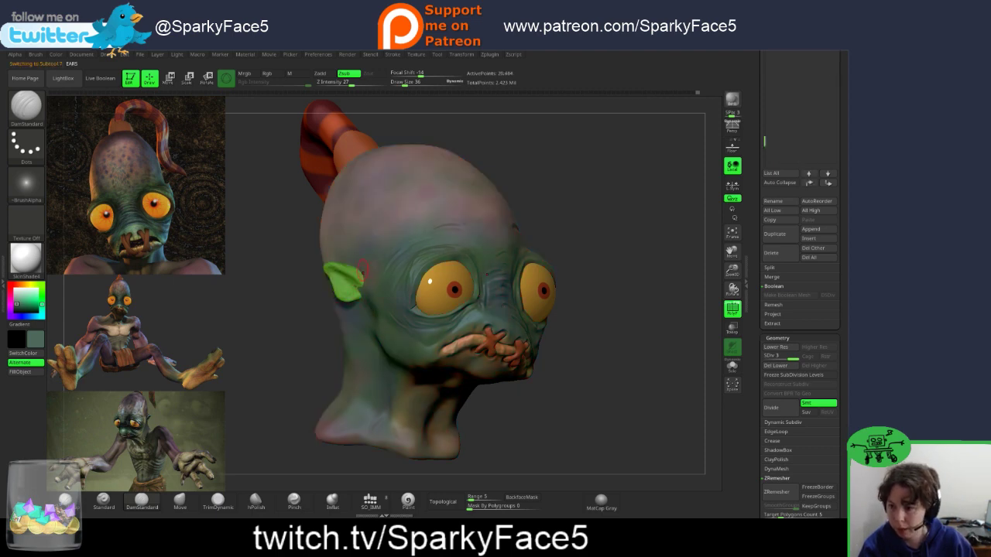
alt+click(333, 137)
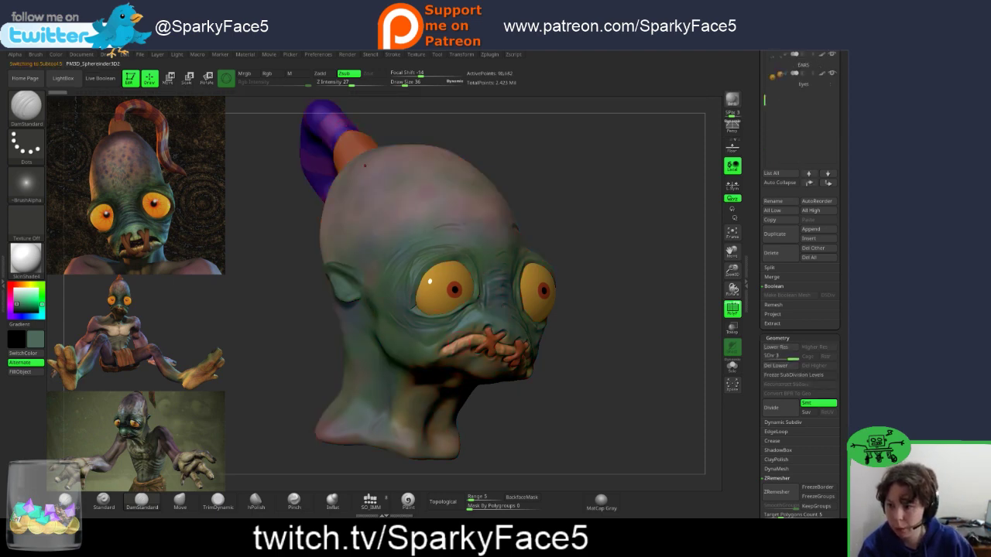
alt+click(436, 288)
alt+click(486, 339)
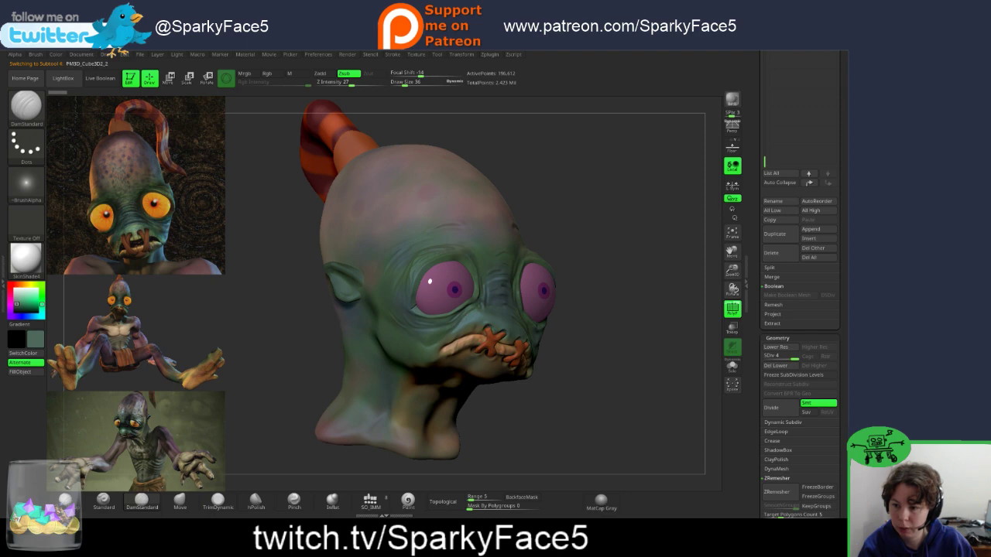
alt+click(422, 209)
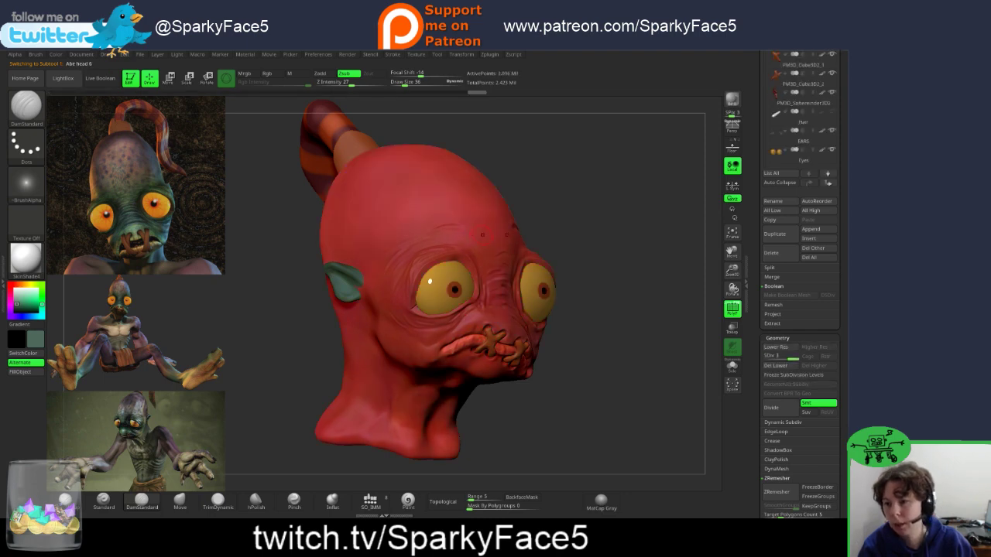
Step: Try a short DamStandard stroke on the forehead between the eyes and undo it, examining the head from both sides
drag(620, 232, 402, 262)
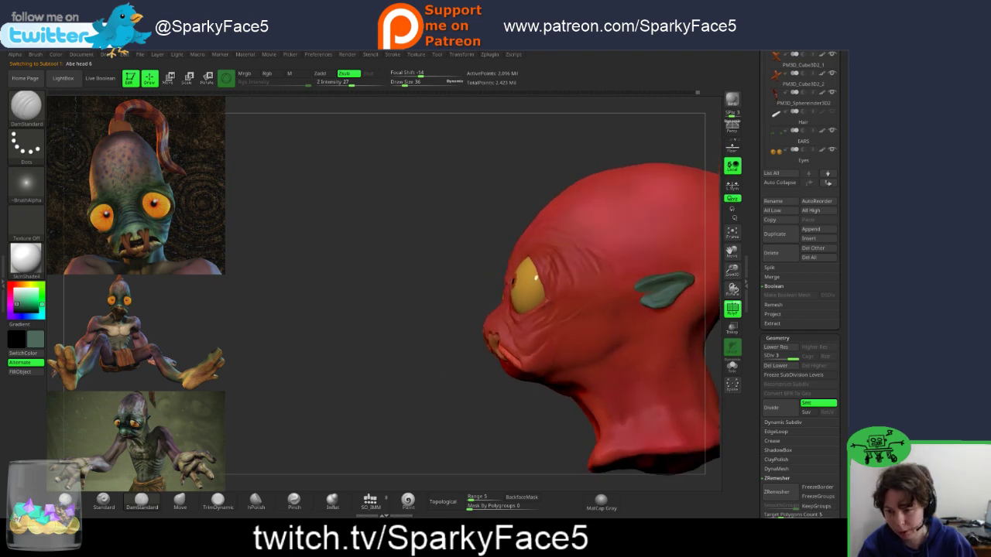
drag(455, 380, 565, 358)
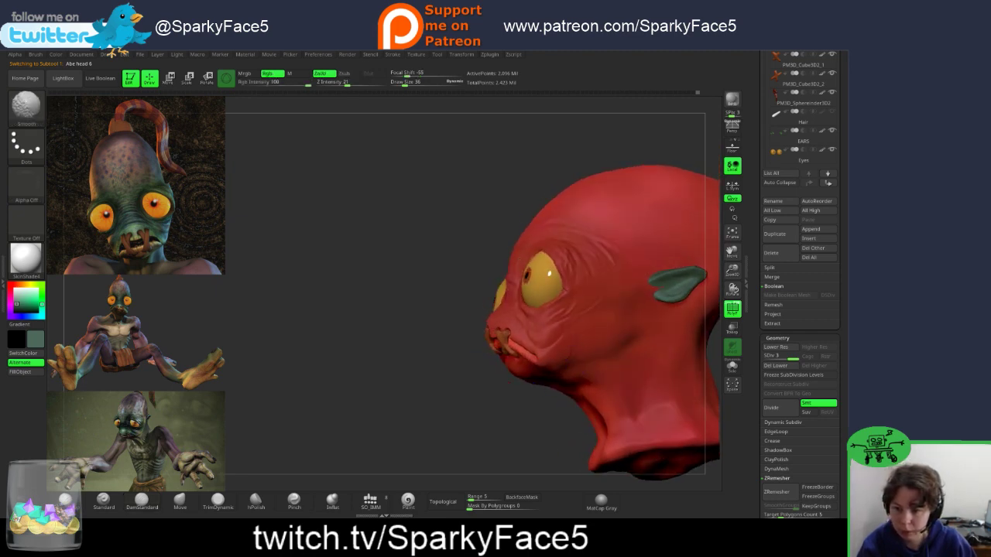
mouse_move(508, 381)
mouse_down()
mouse_move(634, 379)
mouse_move(601, 375)
mouse_up()
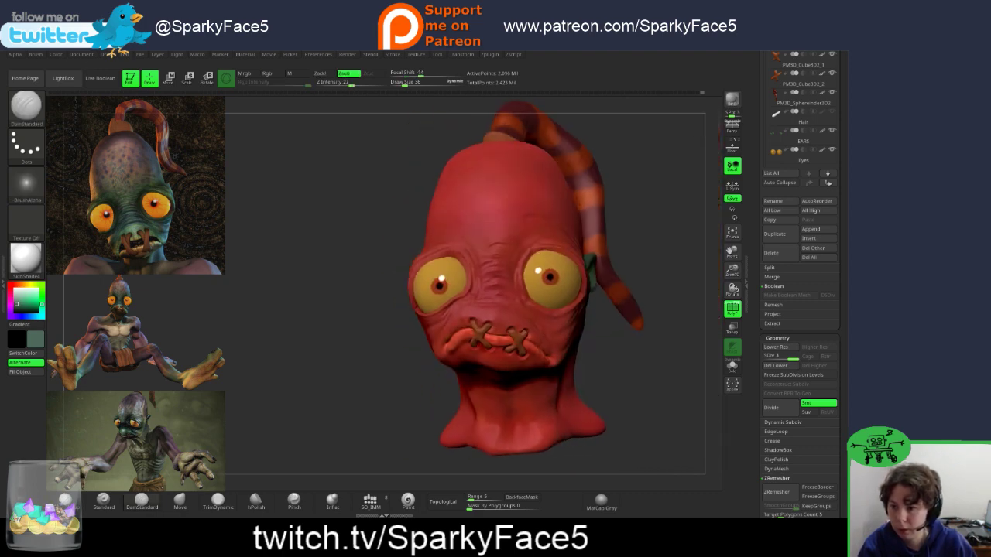
mouse_move(499, 246)
mouse_down()
mouse_move(536, 256)
mouse_move(497, 247)
mouse_up()
key(ctrl+z)
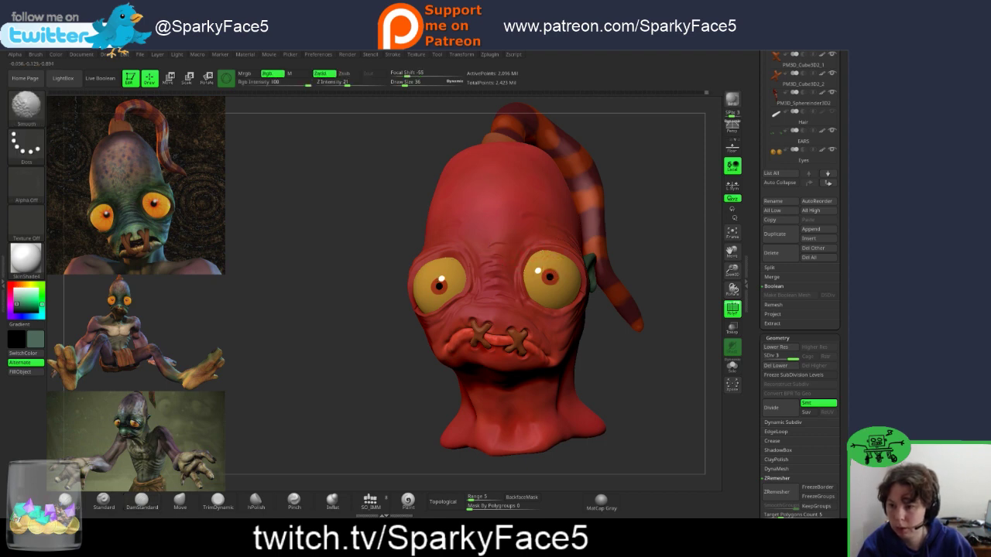
mouse_move(542, 387)
mouse_down()
mouse_move(631, 379)
mouse_move(616, 374)
mouse_move(624, 370)
mouse_up()
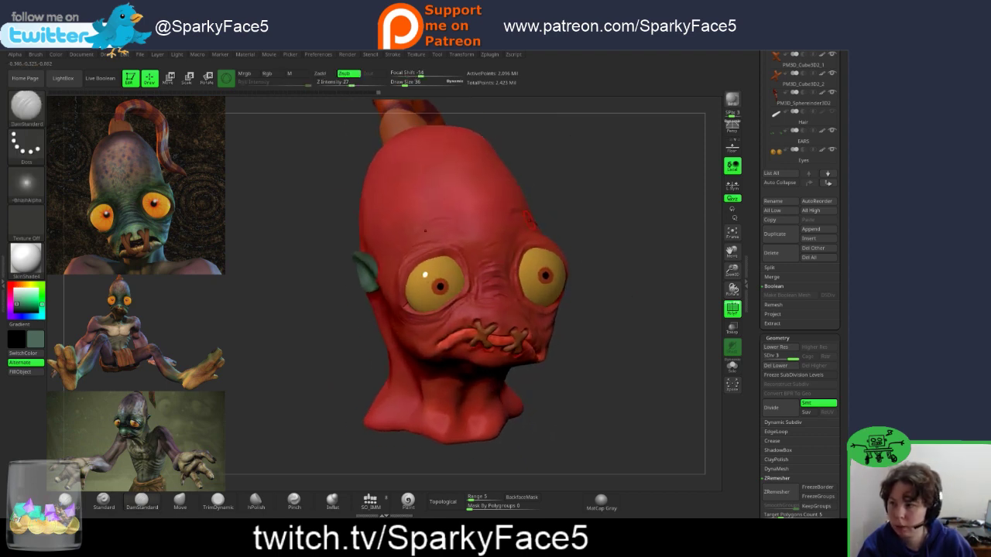
drag(692, 294, 558, 300)
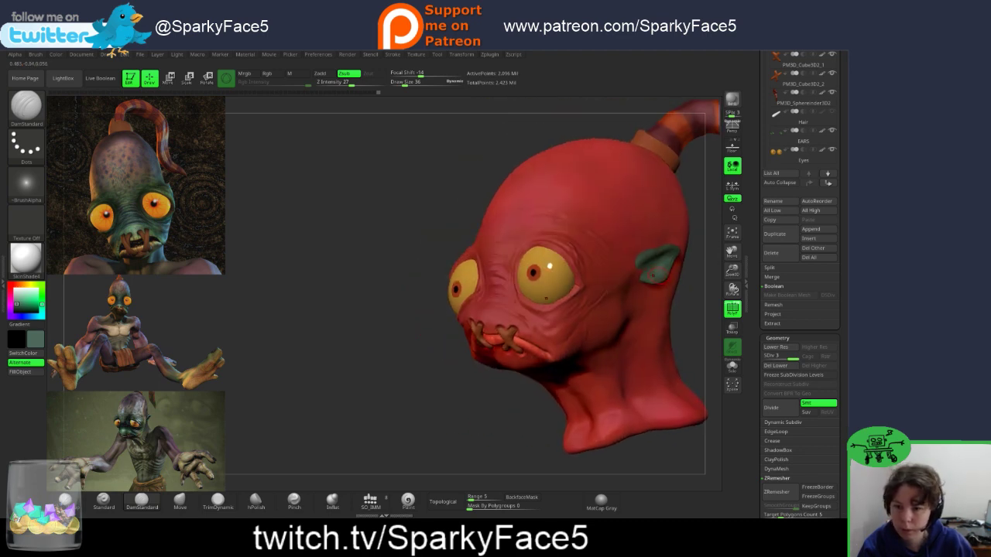
Step: Select the ears subtool and subdivide it to SDiv 5
alt+click(653, 275)
key(ctrl+d)
key(ctrl+d)
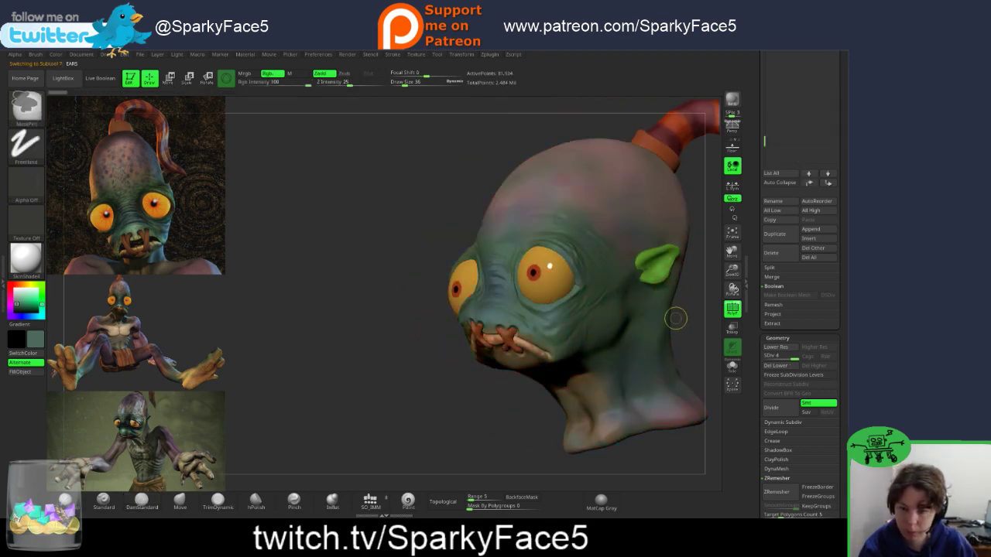
Step: Carve the inner folds of the ear with DamStandard, soften them with Smooth and quick-save the project
drag(687, 312, 552, 315)
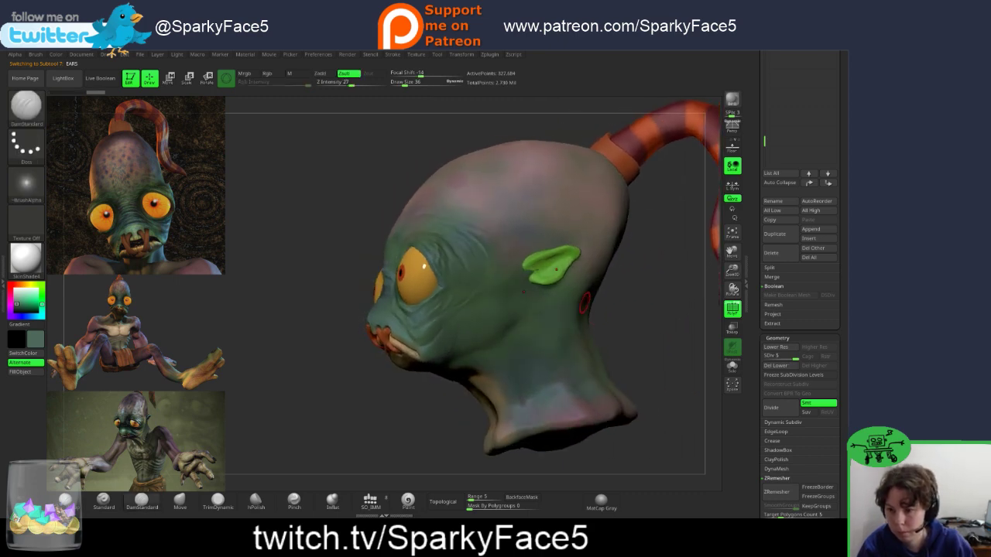
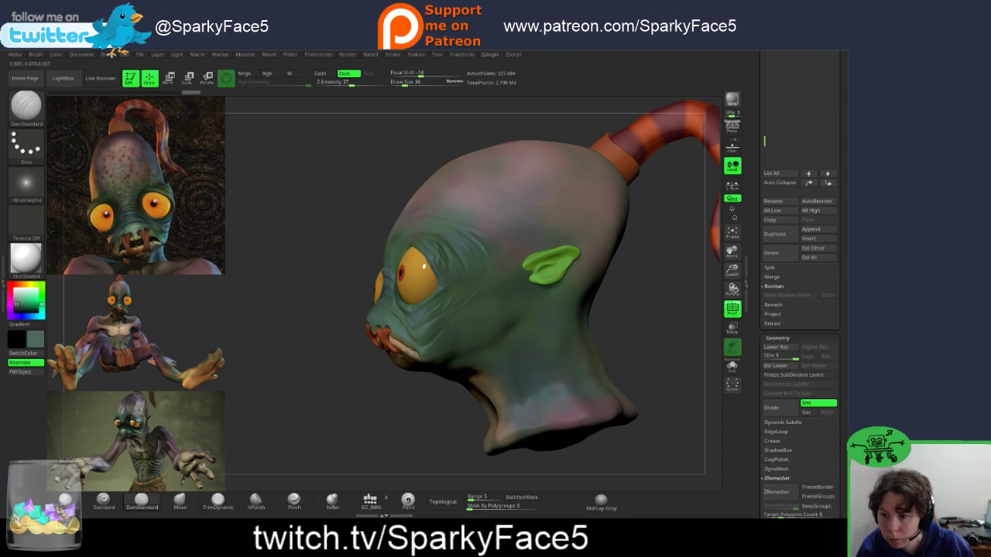
drag(620, 306, 670, 302)
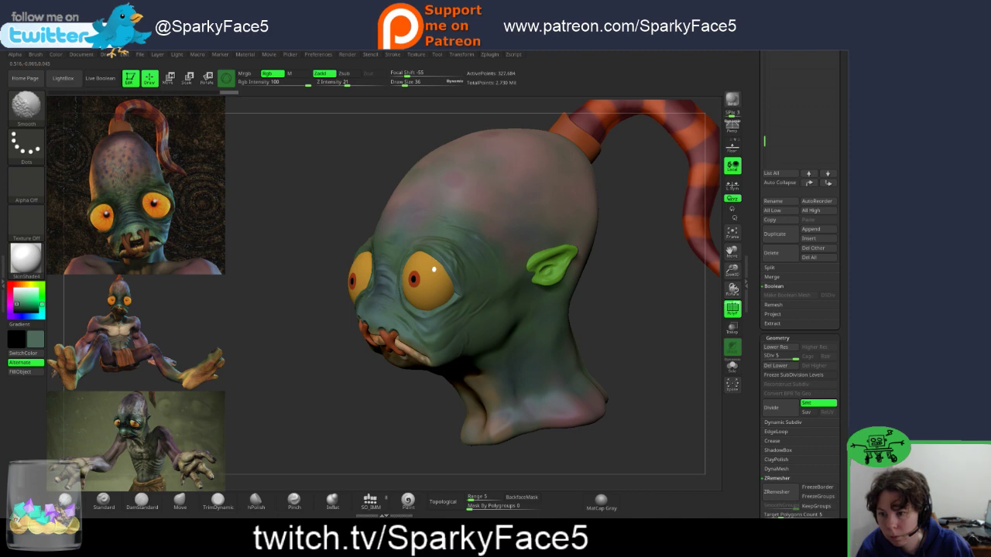
mouse_move(658, 309)
mouse_down()
mouse_move(584, 302)
mouse_move(655, 314)
mouse_up()
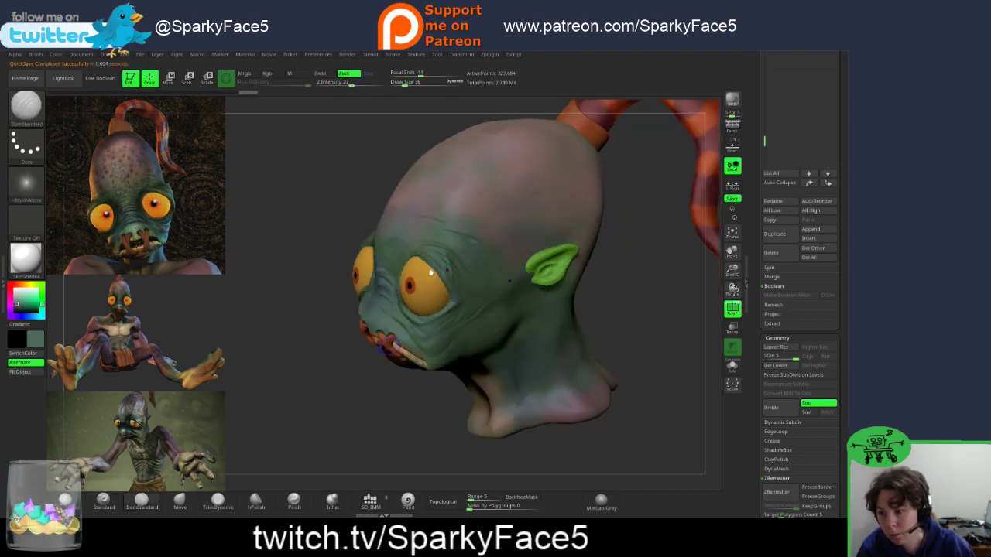
Step: Select the mouth stitch subtool and set the Inflat brush to Focal Shift -100 and Draw Size 15
alt+click(386, 344)
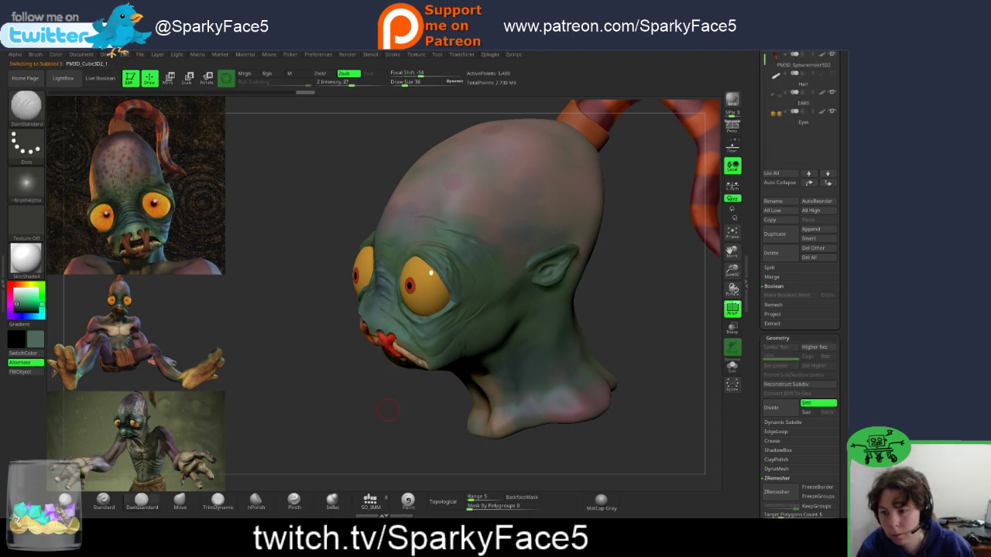
mouse_move(388, 411)
mouse_down()
mouse_move(344, 410)
mouse_move(426, 406)
mouse_move(387, 402)
mouse_up()
click(332, 502)
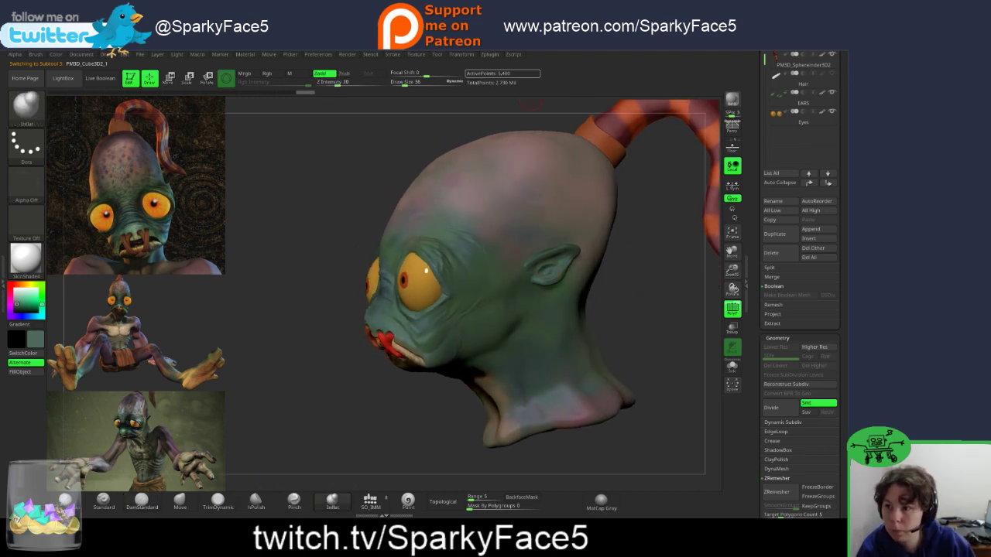
drag(425, 76, 389, 73)
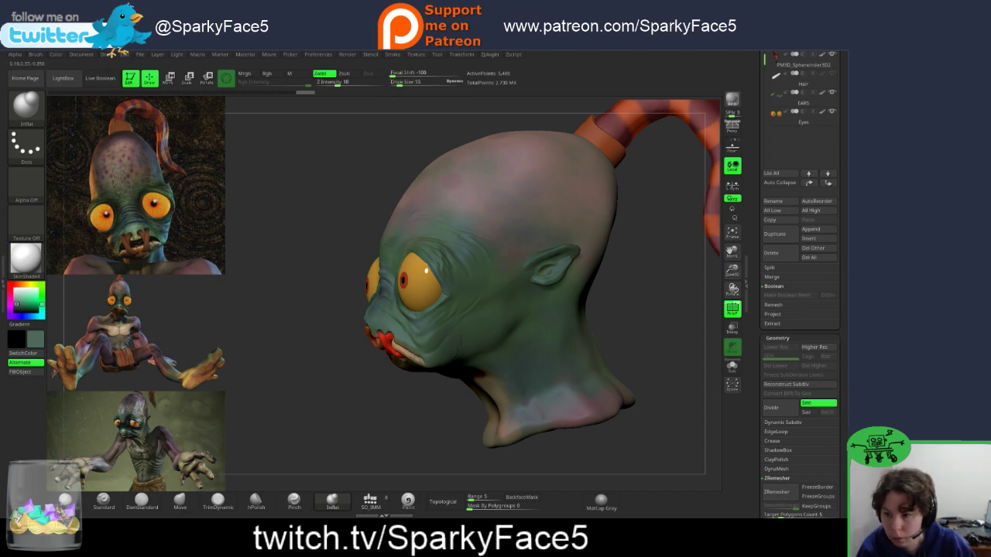
Step: Switch the active subtool from the ears to the head and back to the mouth stitches
alt+click(547, 273)
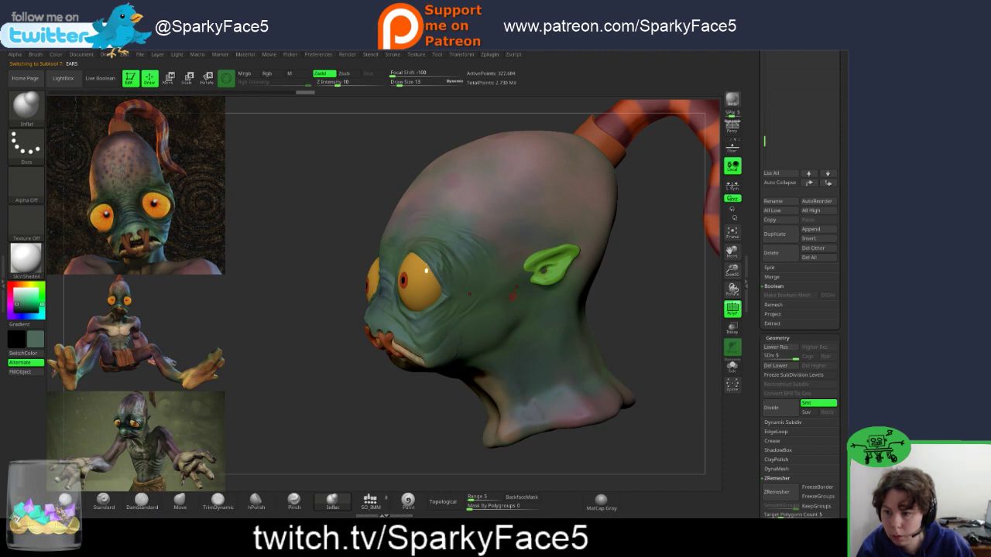
alt+click(514, 296)
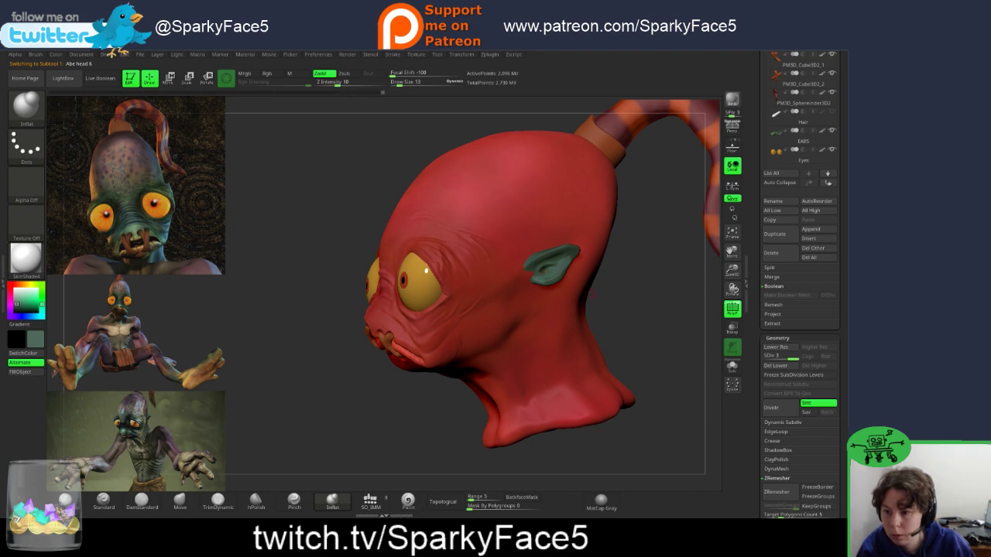
mouse_move(611, 300)
mouse_down()
mouse_move(585, 300)
mouse_move(607, 300)
mouse_up()
alt+click(385, 340)
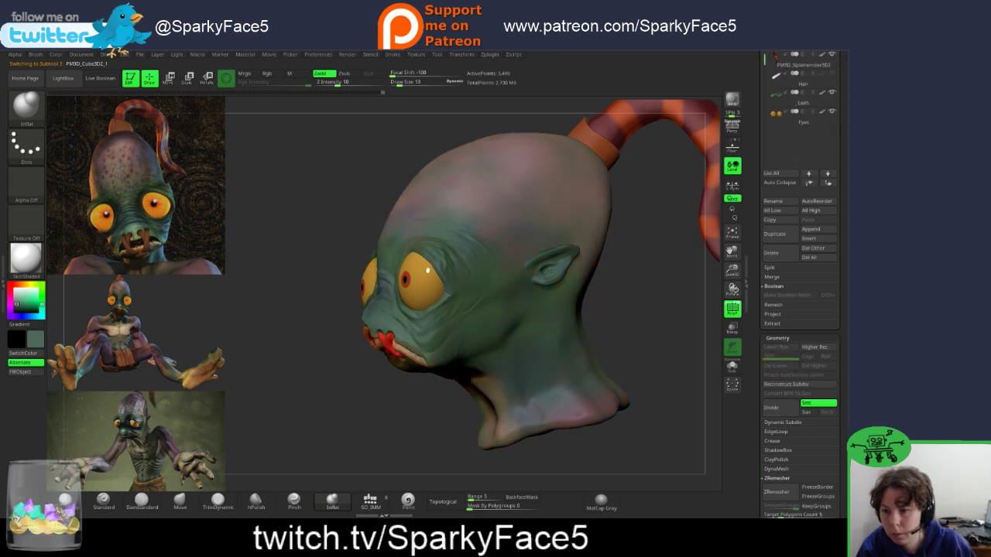
mouse_move(329, 388)
mouse_down()
mouse_move(384, 388)
mouse_move(321, 387)
mouse_up()
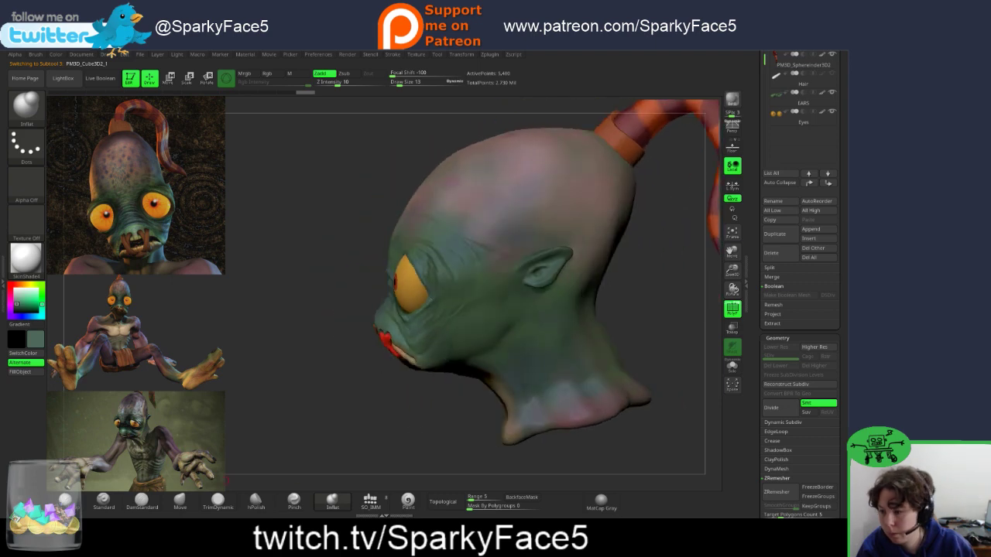
Step: Select the ears subtool with the Standard brush at Draw Size 25 and turn off the polyframe display
click(104, 500)
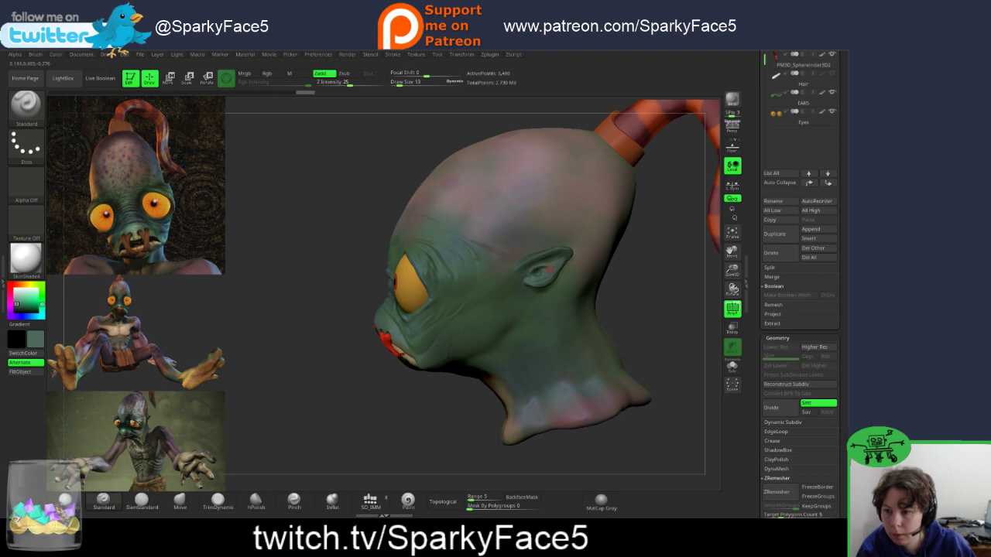
alt+click(542, 267)
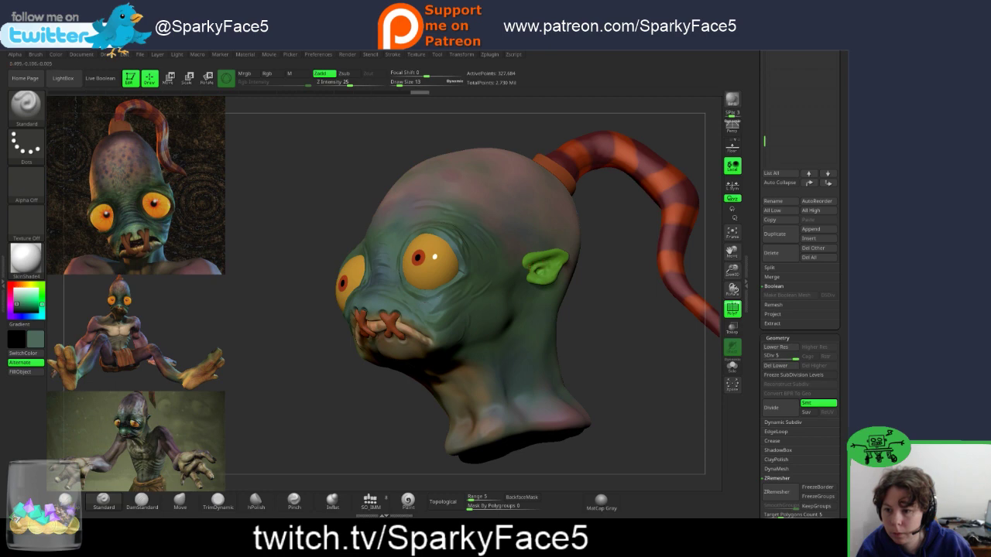
drag(631, 318, 592, 282)
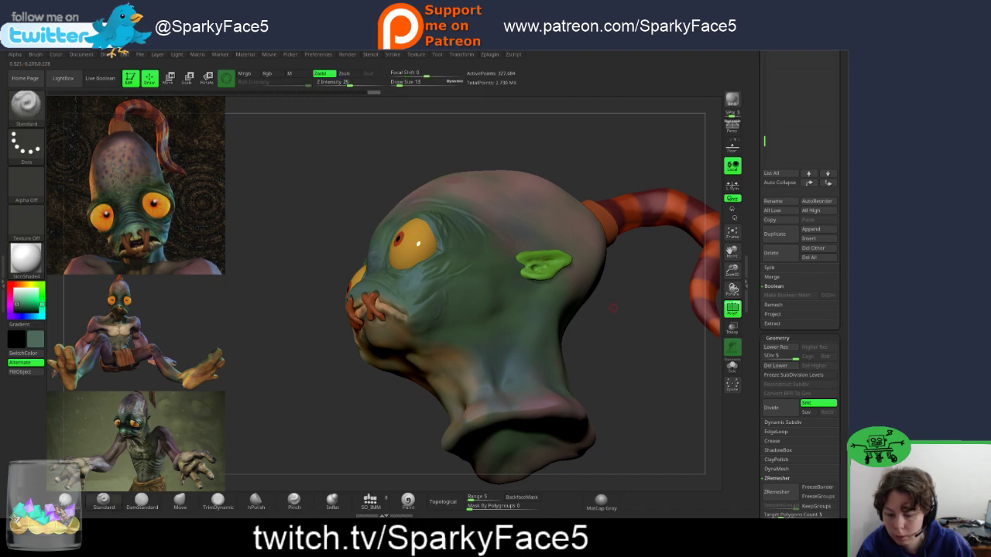
key(s)
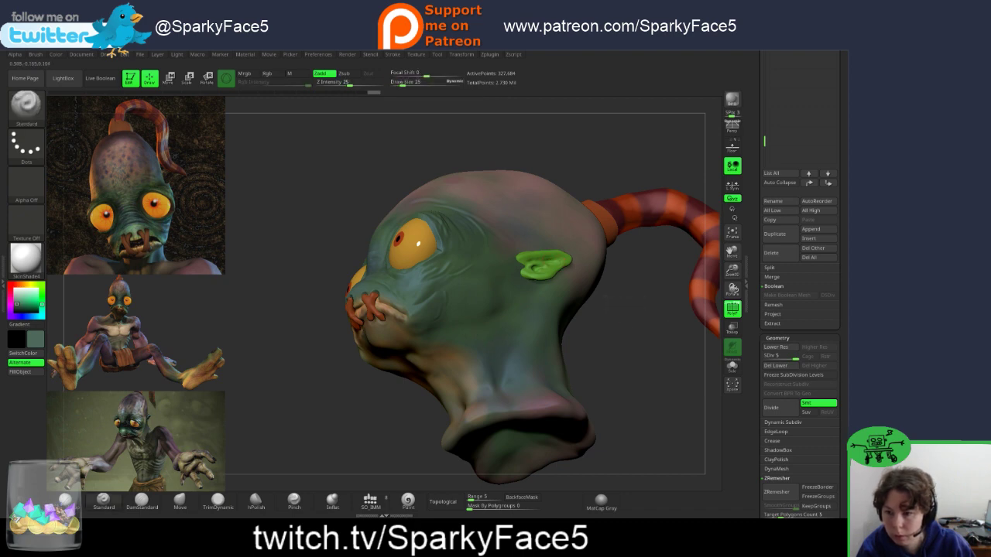
key(shift)
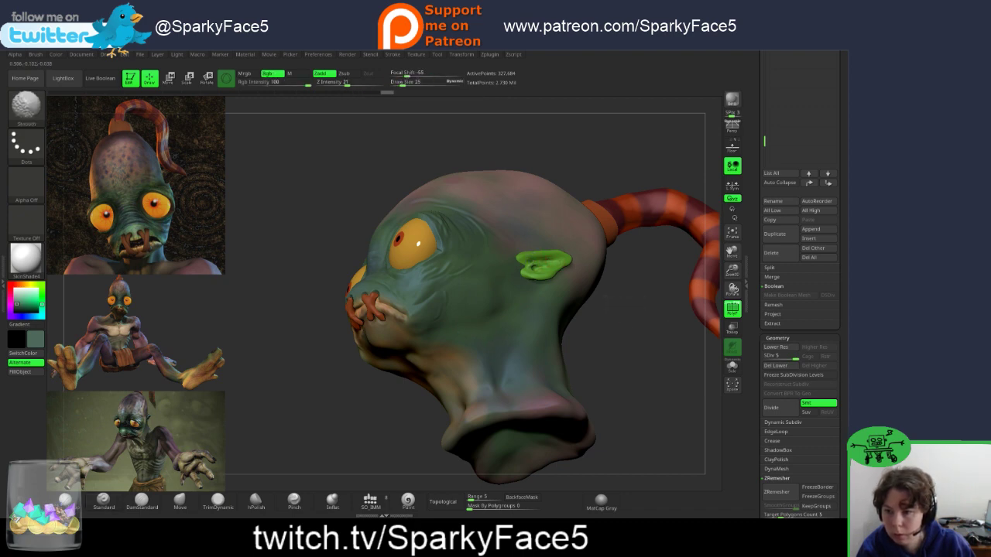
mouse_move(590, 300)
mouse_down()
mouse_move(617, 318)
mouse_move(596, 346)
mouse_move(582, 298)
mouse_move(595, 232)
mouse_up()
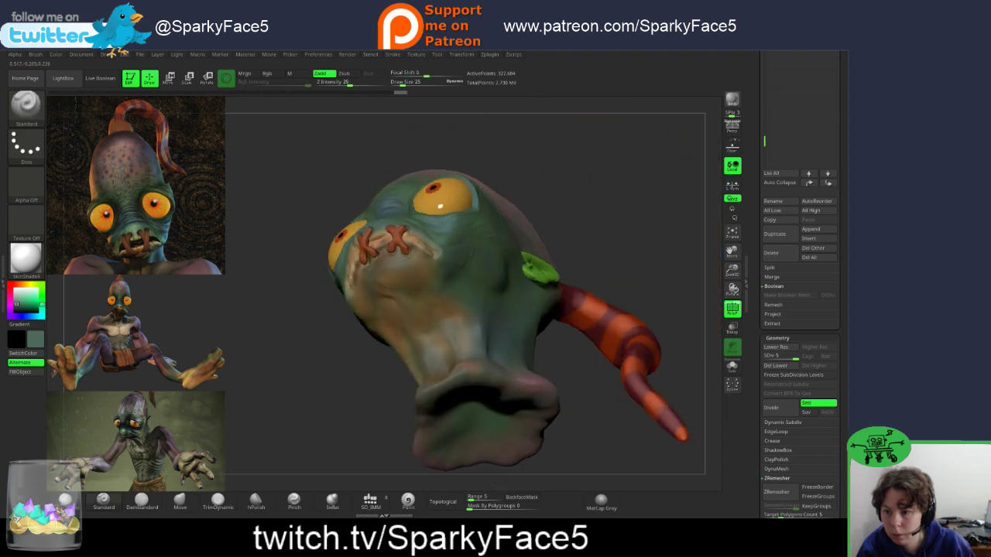
right_drag(546, 352, 604, 332)
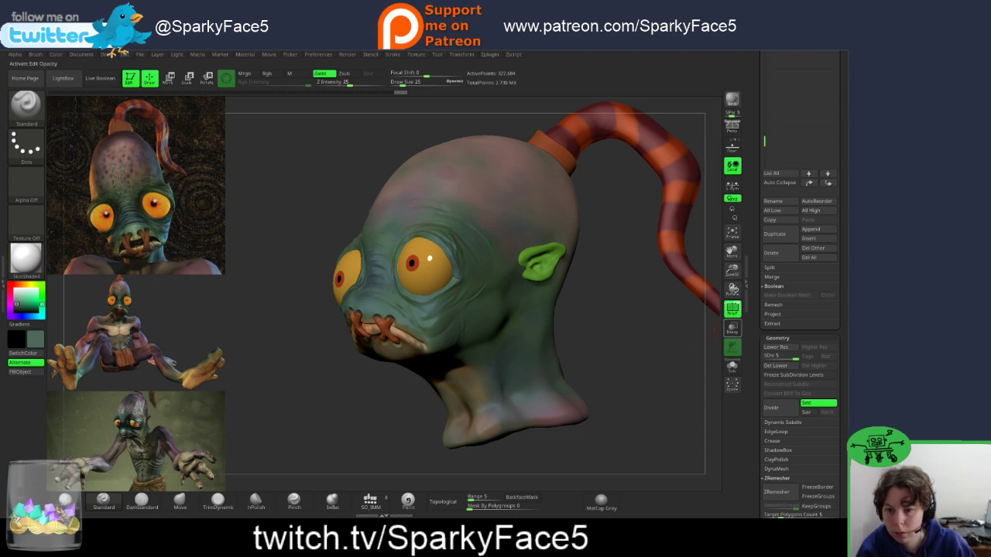
drag(666, 349, 542, 333)
right_drag(558, 260, 445, 268)
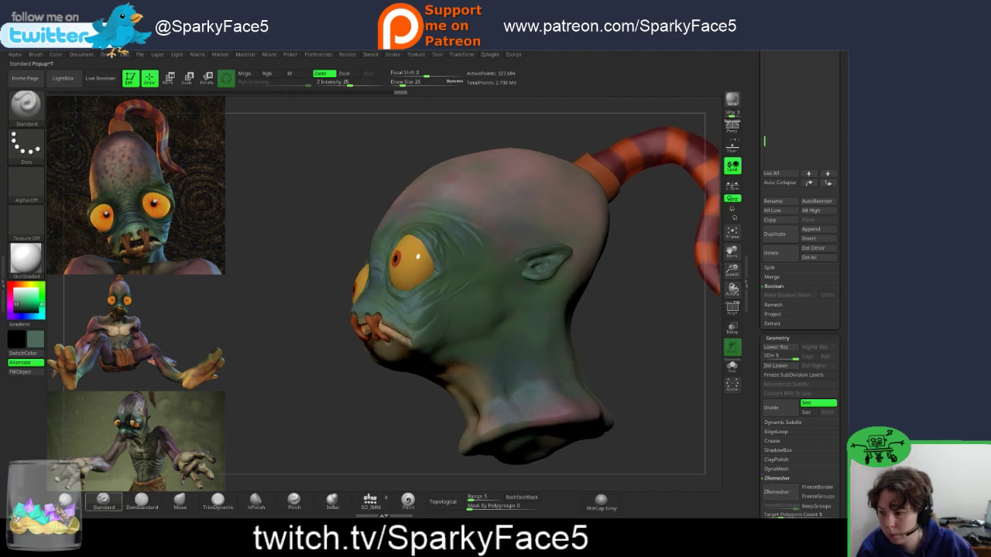
Step: Add a short ClayBuildup stroke near the front of the ear and soften it with Smooth
click(66, 499)
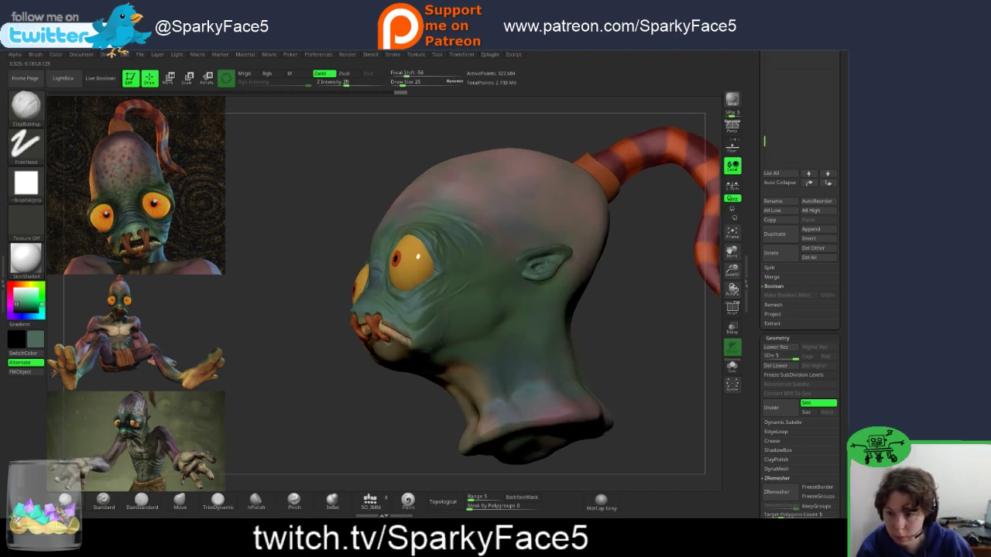
drag(482, 288, 474, 294)
key(shift)
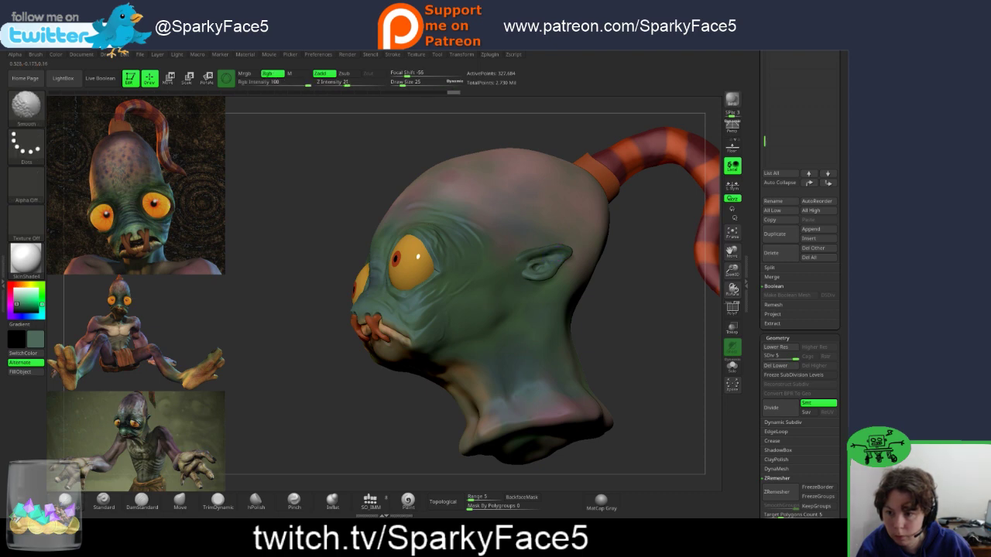
shift+drag(481, 285, 472, 295)
mouse_move(474, 294)
right_down()
mouse_move(538, 288)
mouse_move(478, 226)
mouse_move(470, 298)
mouse_move(449, 296)
right_up()
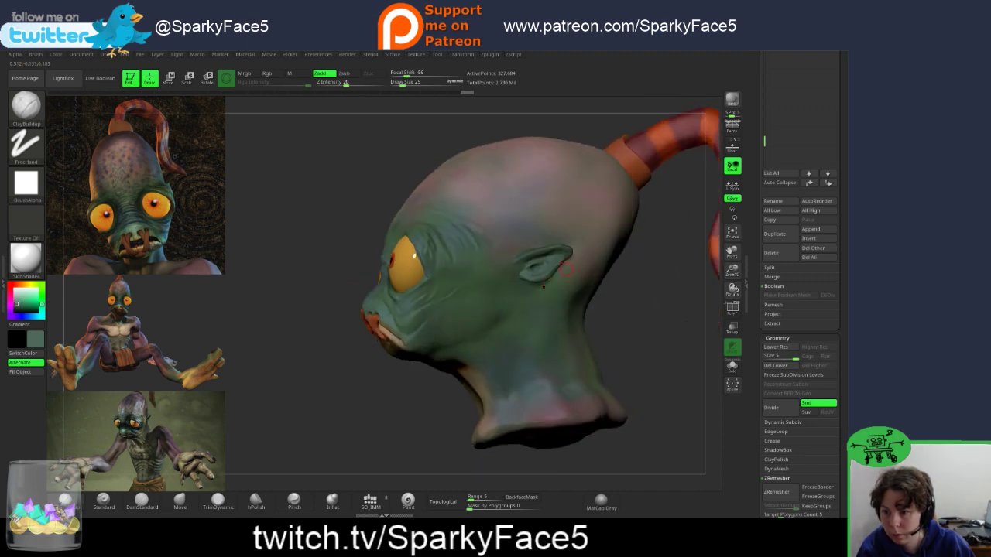
Step: Switch to the Move brush and inspect the ears in Solo mode, then show the whole head again
click(179, 502)
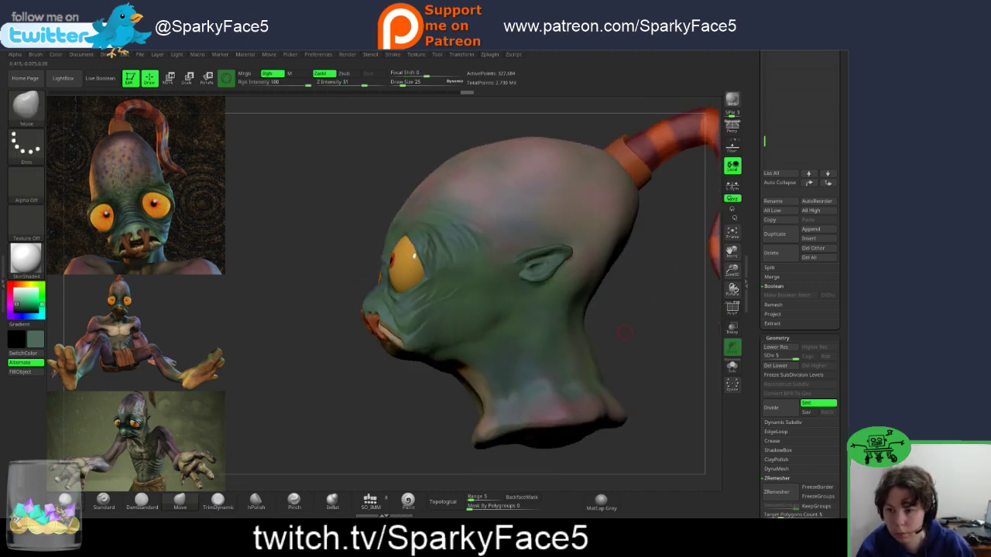
ctrl+right_drag(625, 333, 654, 371)
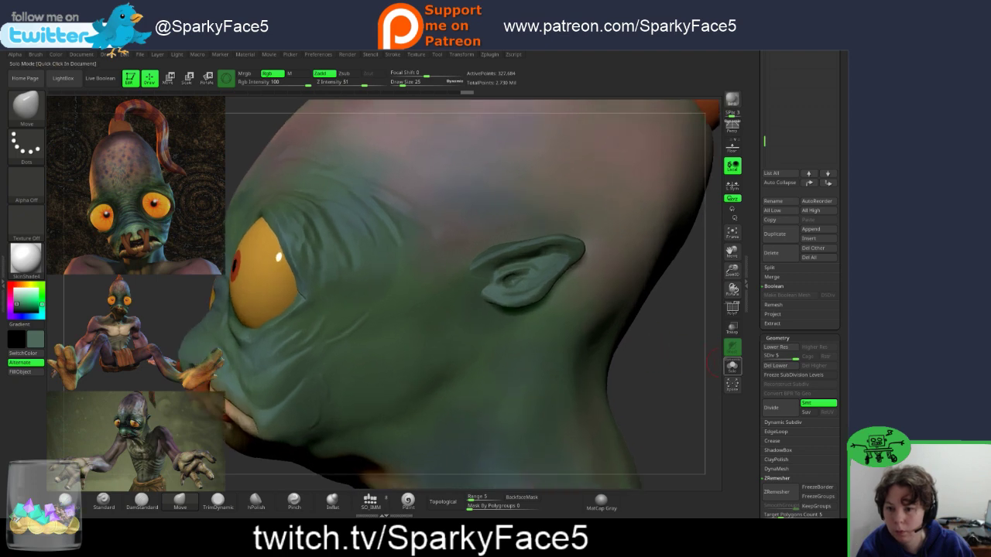
click(732, 366)
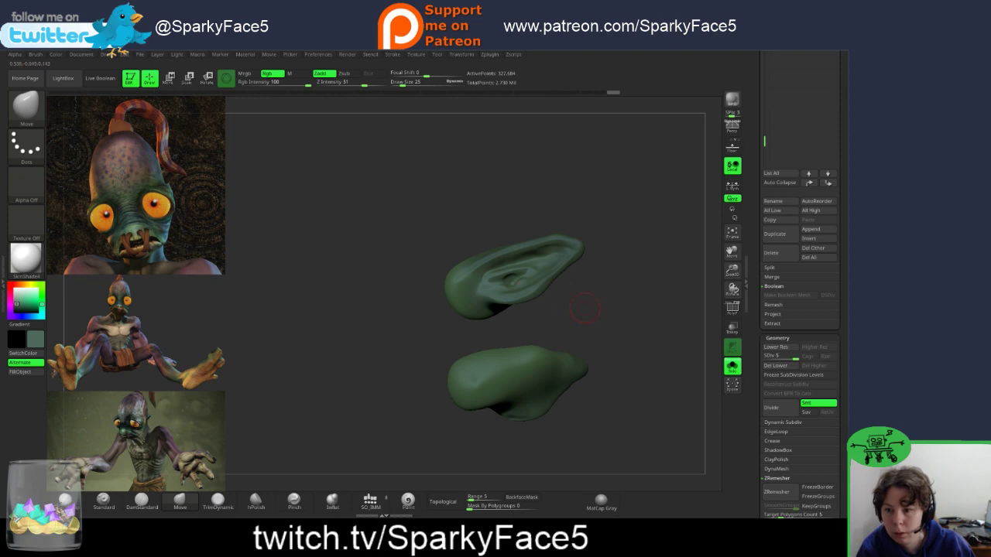
drag(585, 308, 535, 282)
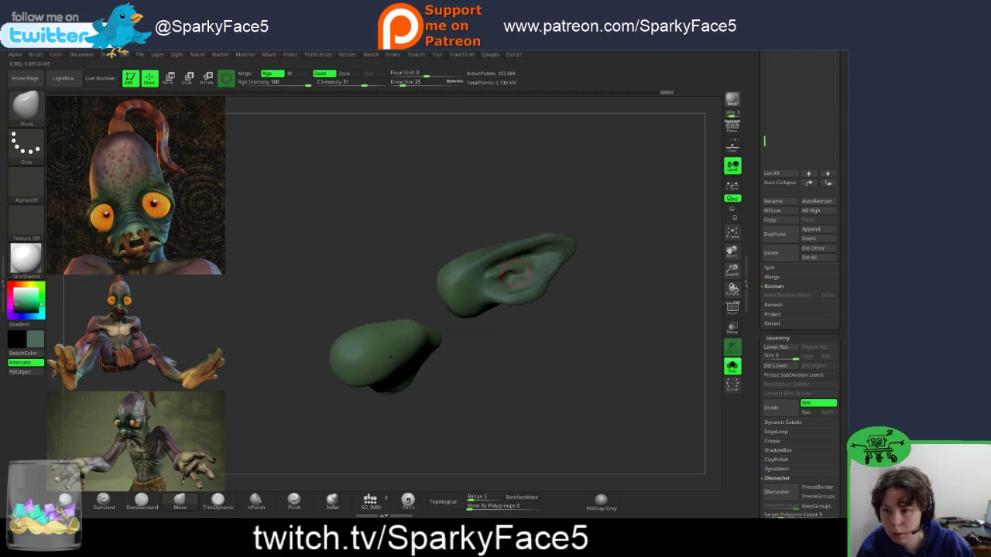
key(shift)
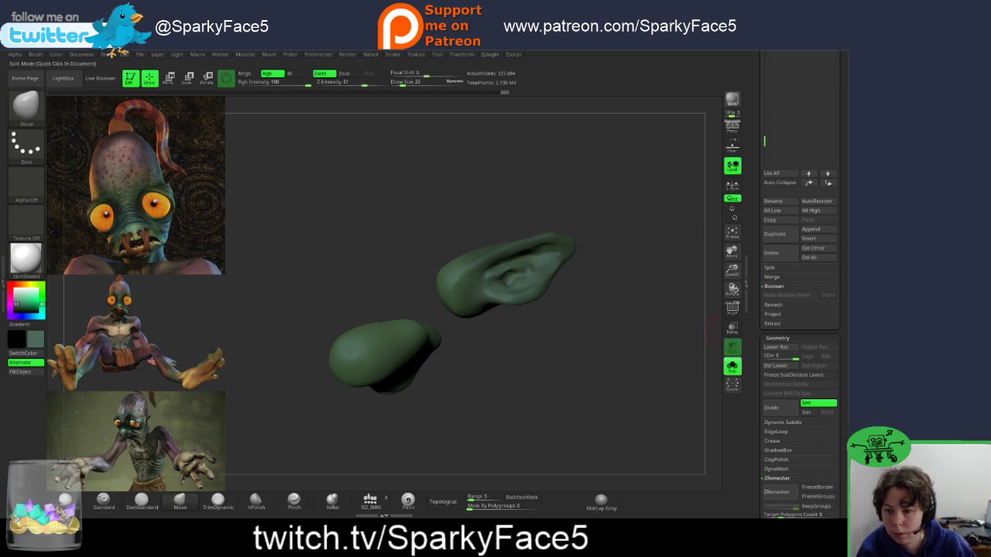
click(733, 366)
Step: Set the Move brush's Draw Size to 70 and reshape the ear's outline against the head
drag(619, 356, 646, 371)
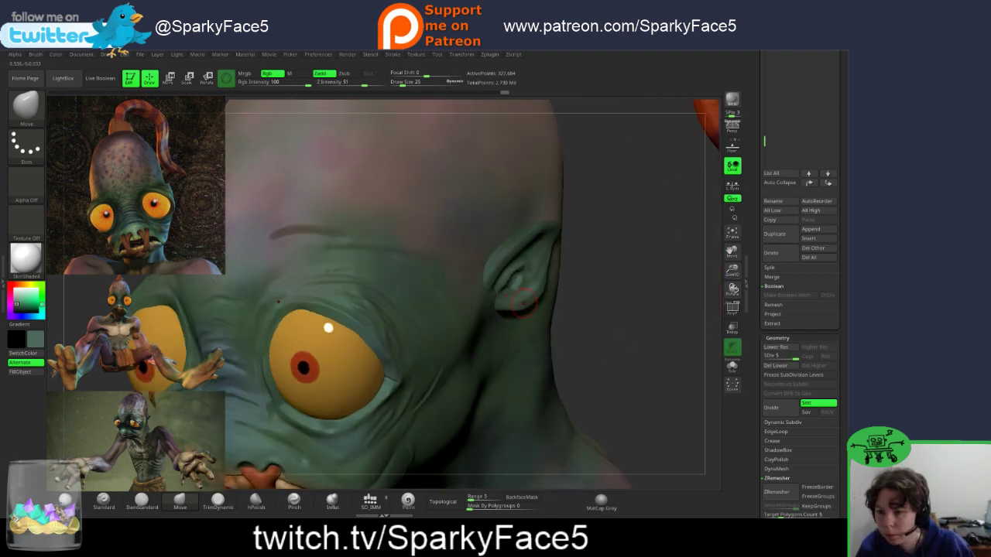
drag(612, 309, 576, 311)
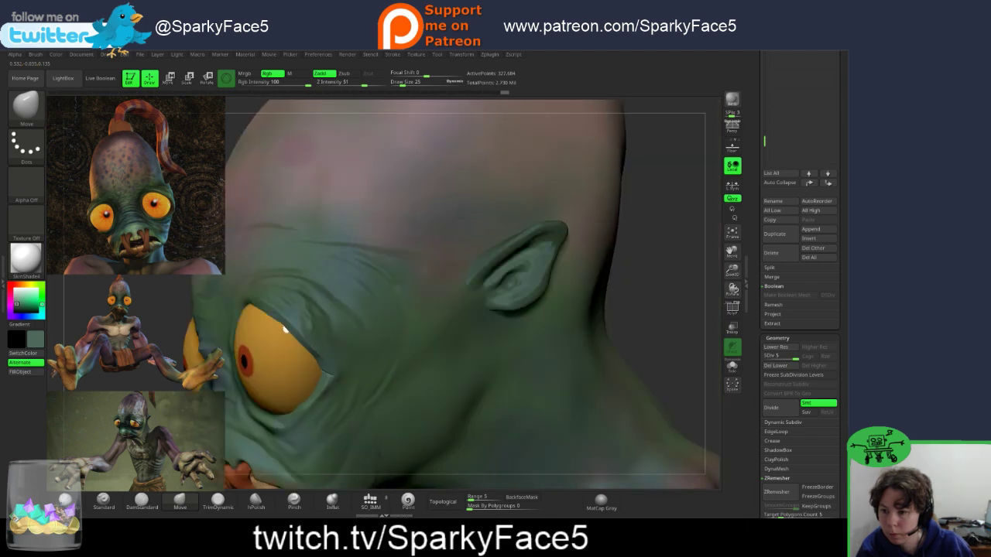
mouse_move(523, 286)
mouse_down()
mouse_move(595, 287)
mouse_move(640, 312)
mouse_up()
key(s)
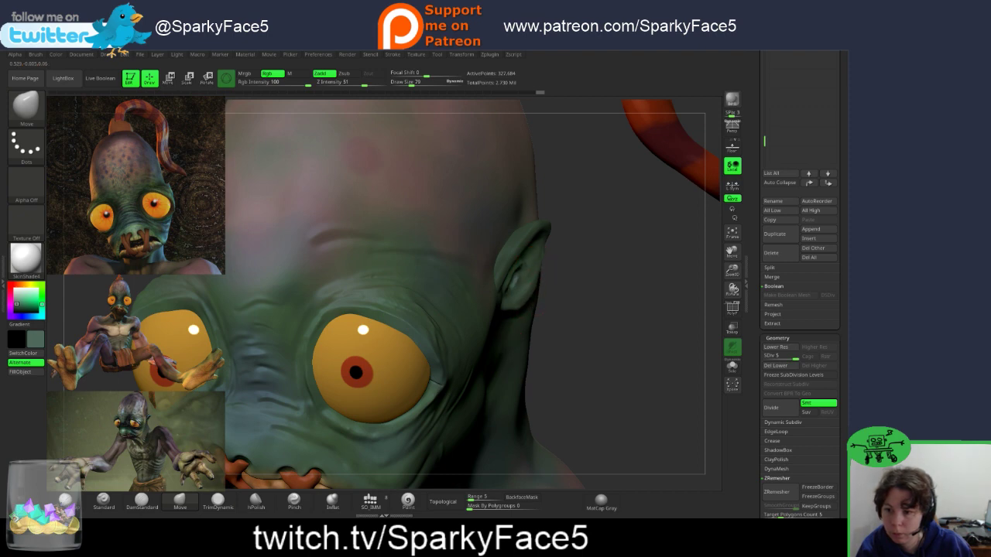
drag(520, 313, 517, 303)
mouse_move(600, 317)
mouse_down()
mouse_move(580, 275)
mouse_move(515, 278)
mouse_move(483, 291)
mouse_move(414, 280)
mouse_move(546, 341)
mouse_move(586, 376)
mouse_move(472, 341)
mouse_up()
drag(650, 310, 709, 387)
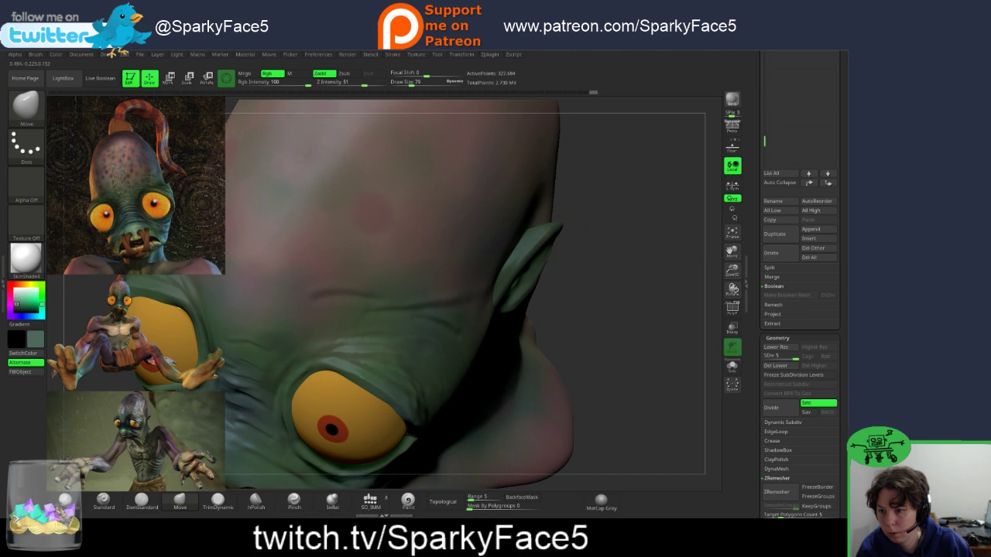
drag(592, 329, 605, 284)
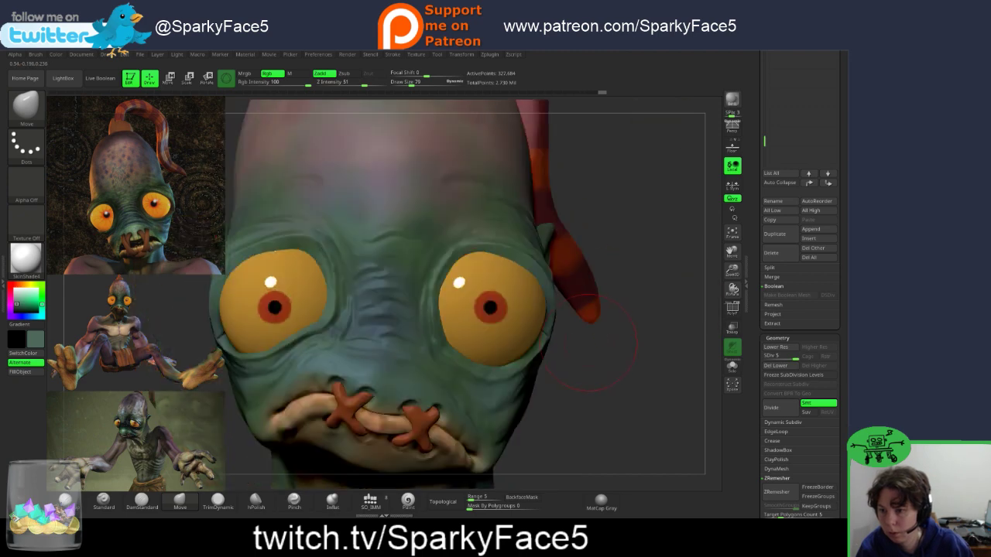
Step: Adjust the ear's lower and front edges with Move and soften its inner folds with Smooth
drag(588, 340, 426, 360)
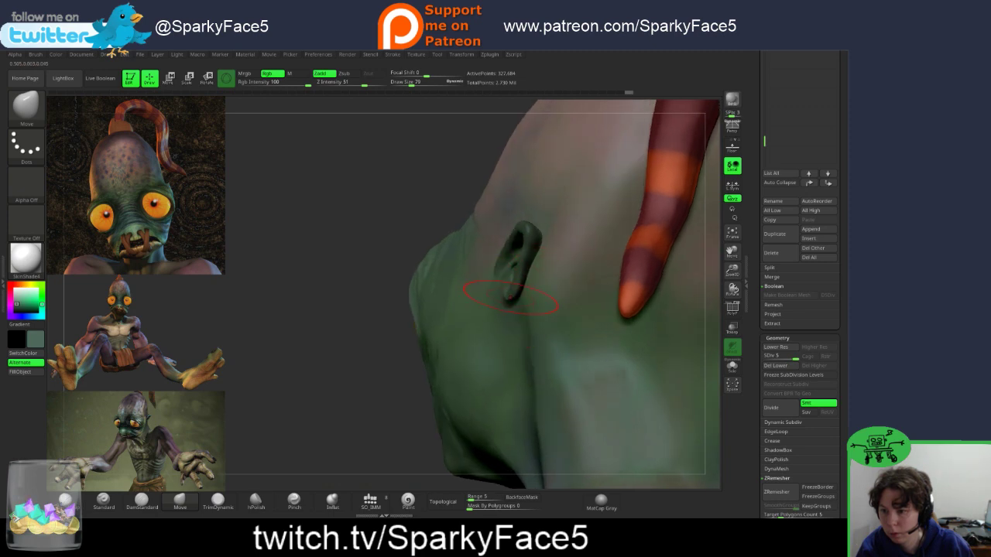
mouse_move(395, 405)
mouse_down()
mouse_move(557, 356)
mouse_move(511, 353)
mouse_up()
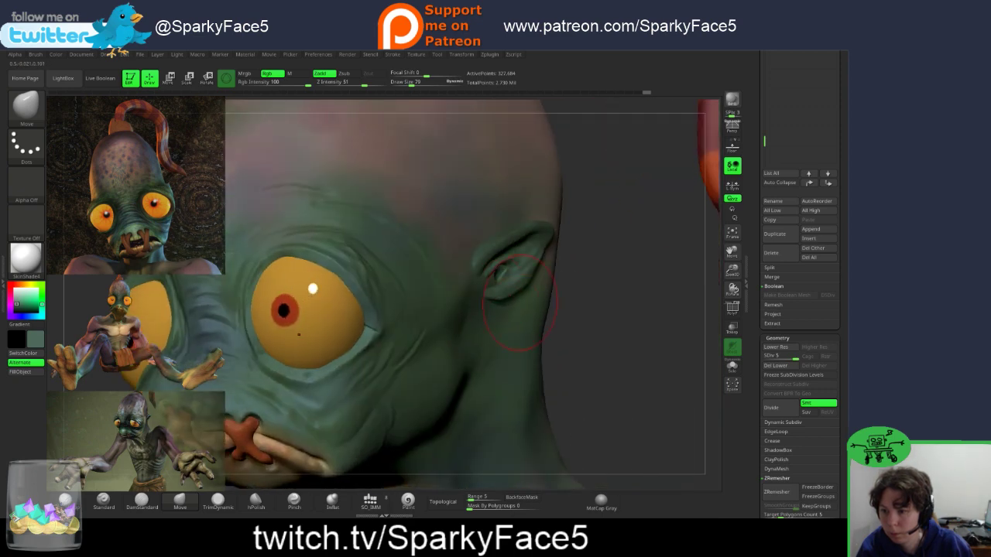
drag(604, 333, 472, 267)
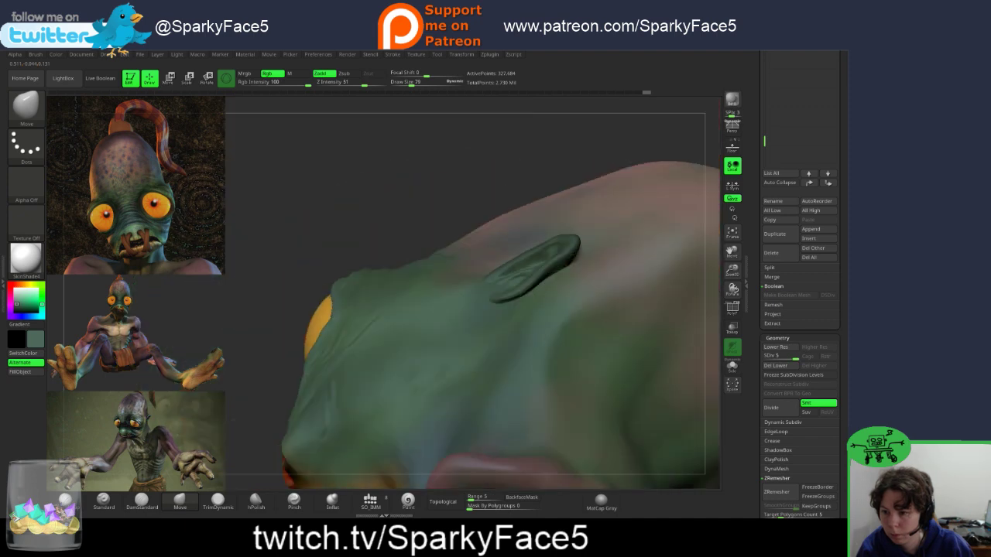
drag(588, 263, 503, 295)
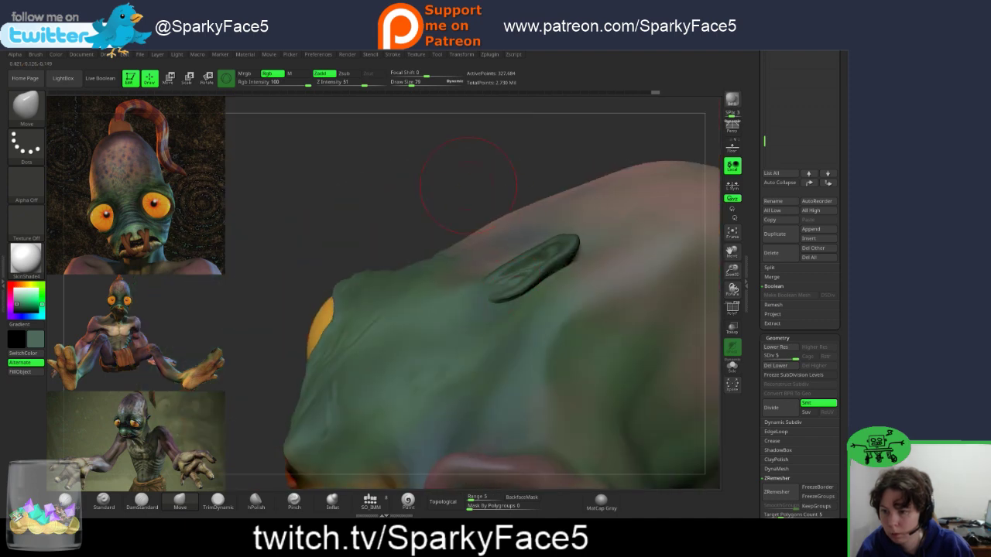
drag(464, 197, 477, 310)
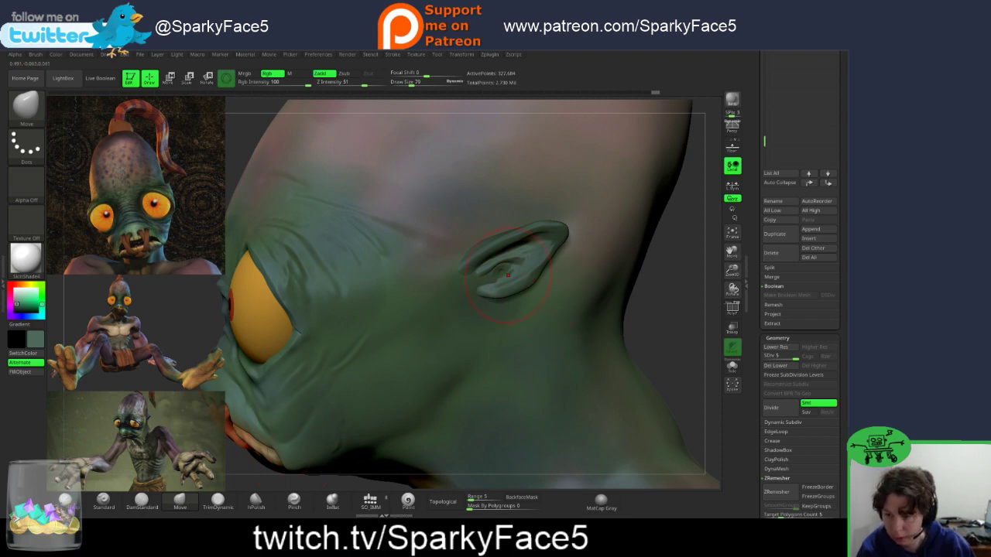
key(shift)
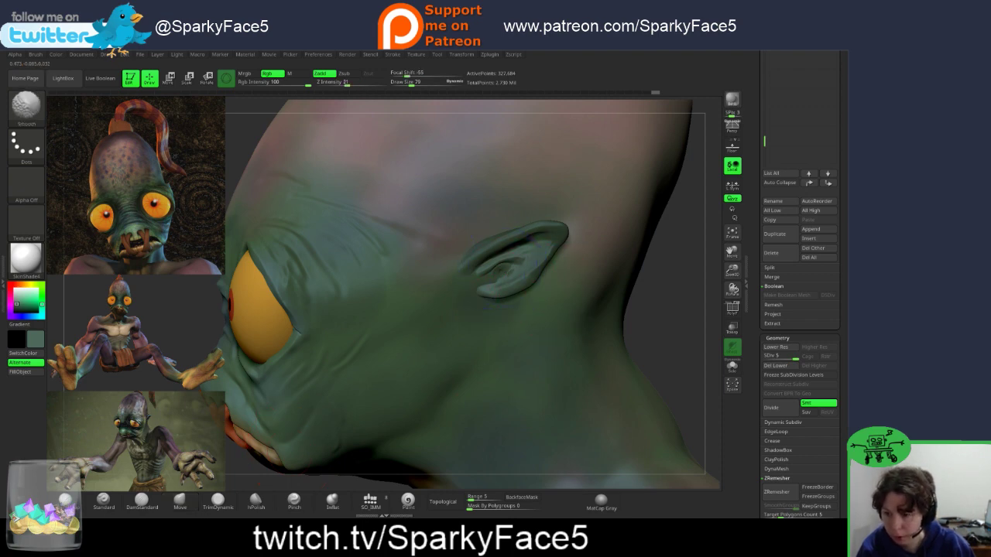
shift+drag(503, 271, 507, 275)
Step: Frame the whole head and enlarge the Spotlight reference image of the character with outstretched hands
mouse_move(464, 286)
right_down()
mouse_move(639, 294)
mouse_move(620, 293)
mouse_move(608, 345)
right_up()
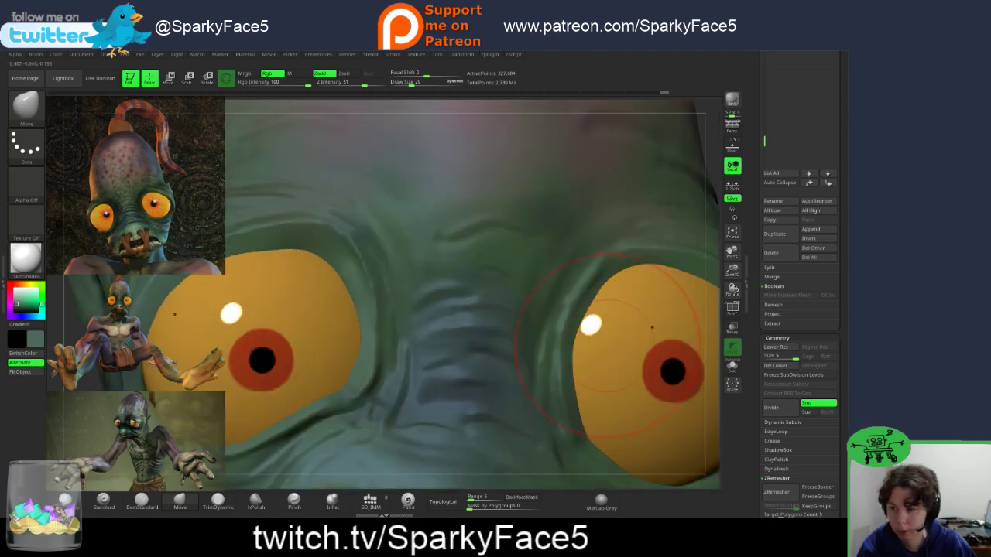
key(f)
drag(608, 346, 581, 356)
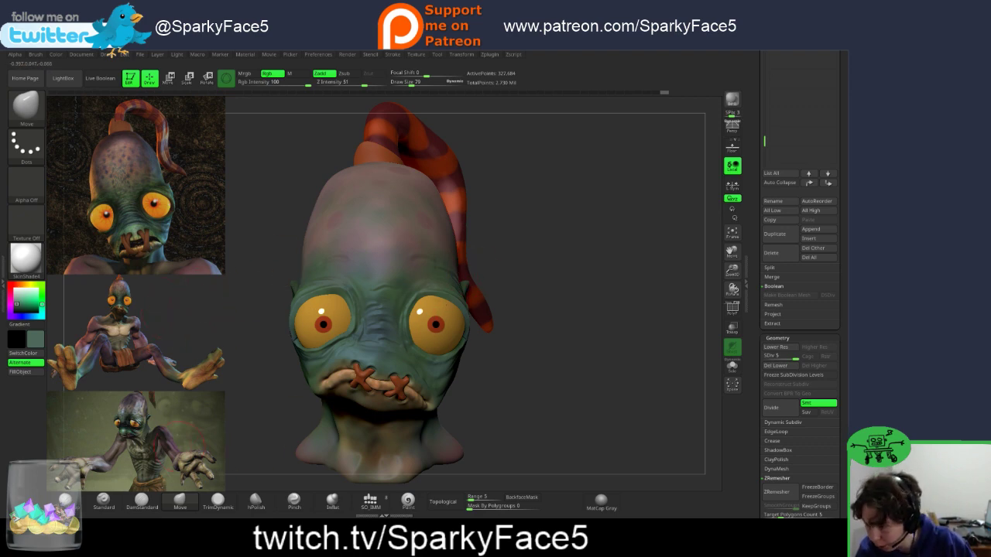
right_drag(447, 305, 407, 288)
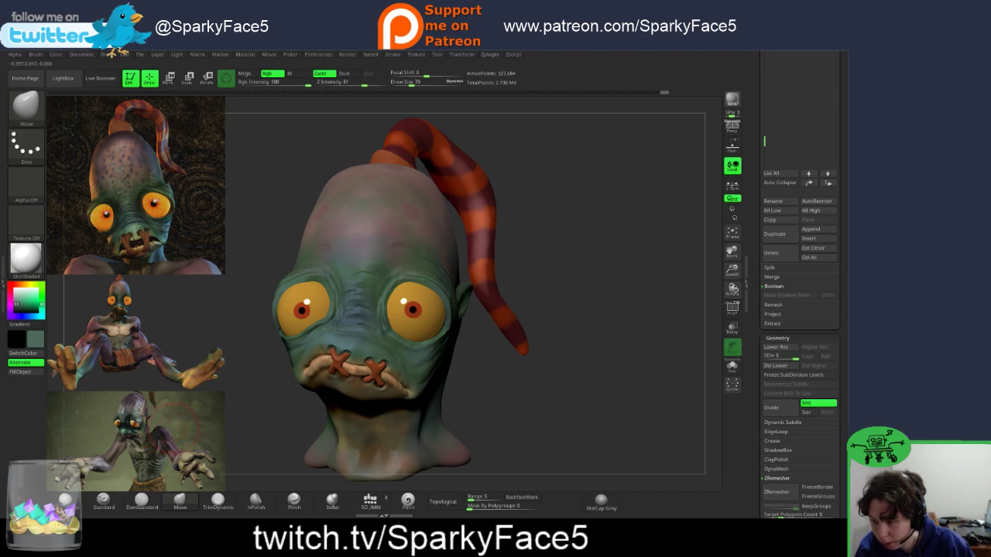
click(170, 426)
drag(170, 426, 547, 246)
drag(567, 191, 582, 285)
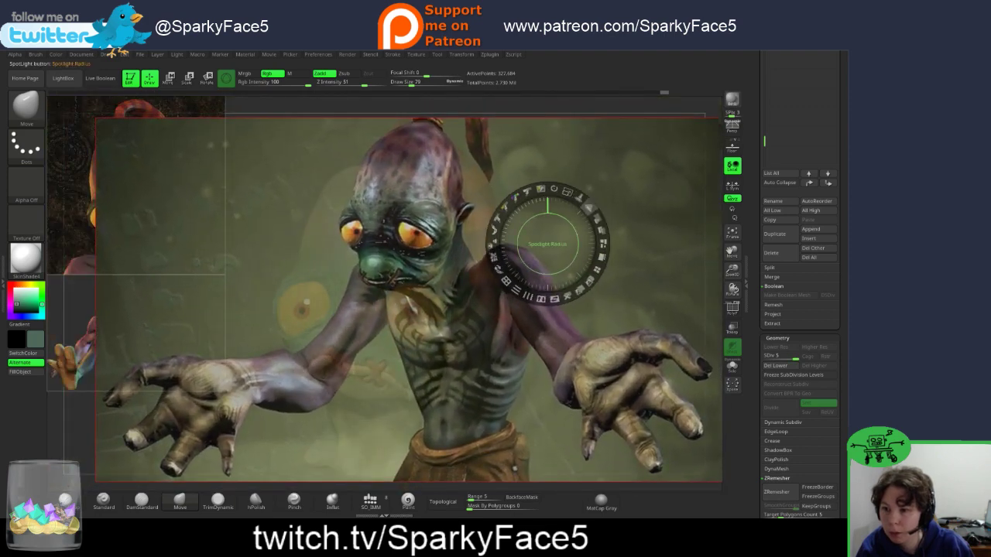
Step: Make the enlarged reference image fully opaque, then arrange the Spotlight references back into a column beside the head
drag(597, 218, 582, 291)
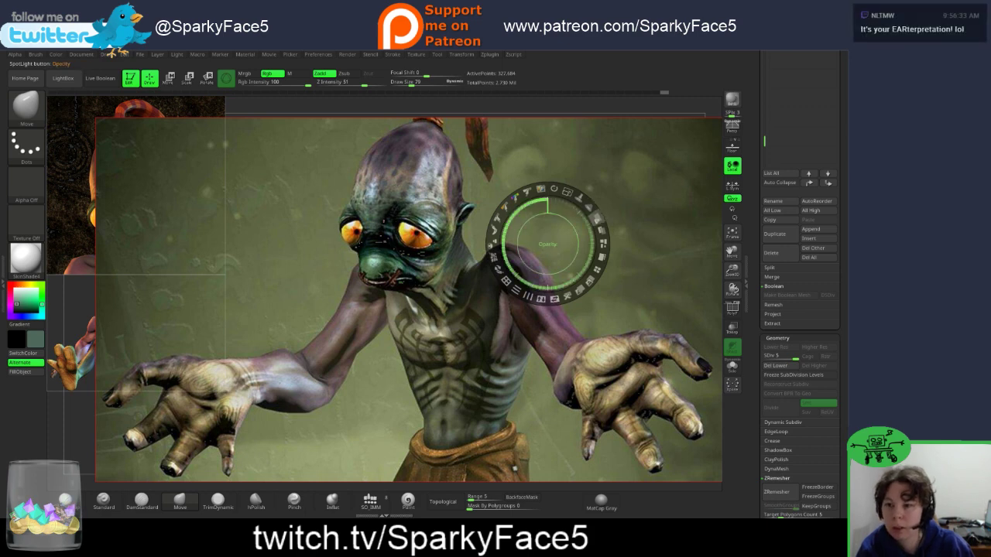
mouse_move(597, 220)
mouse_down()
mouse_move(575, 195)
mouse_move(594, 213)
mouse_up()
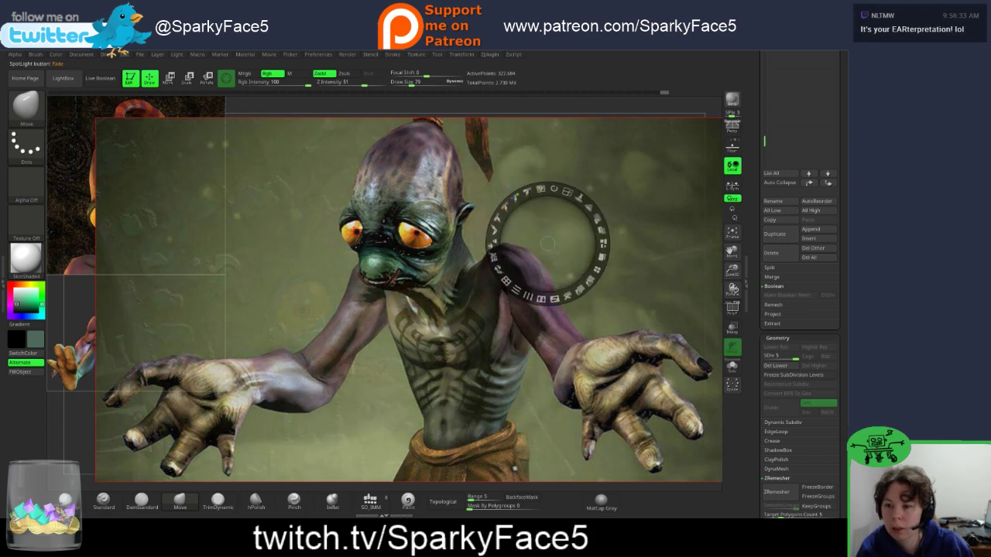
click(597, 270)
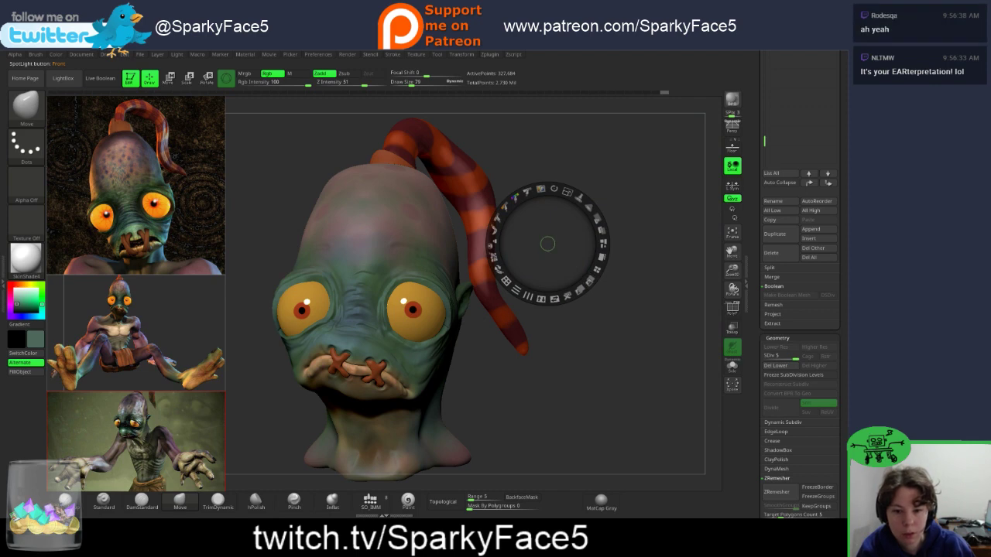
drag(547, 243, 635, 336)
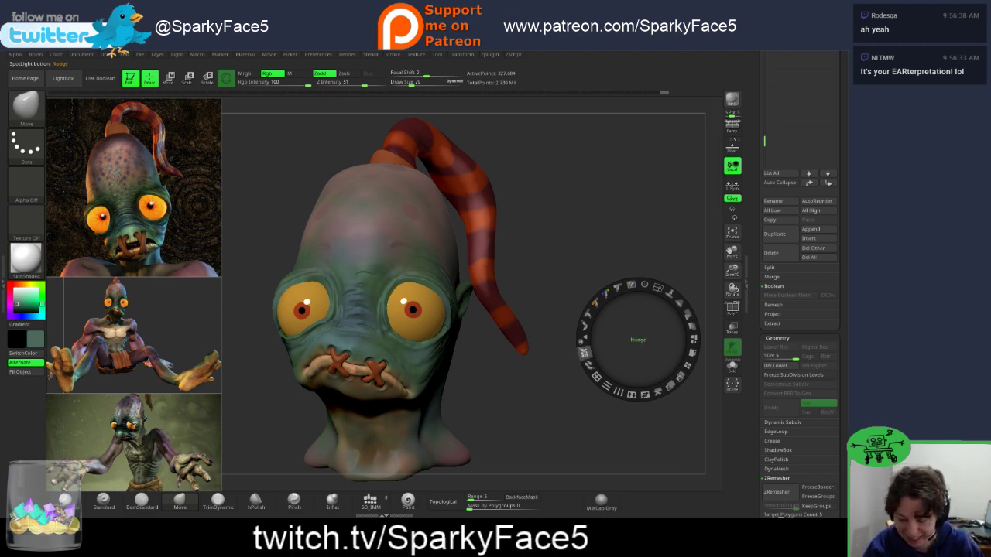
key(z)
Step: Isolate the ears in Solo mode, set the Move brush's Draw Size to 44 and reshape their upper parts from above
drag(585, 352, 495, 350)
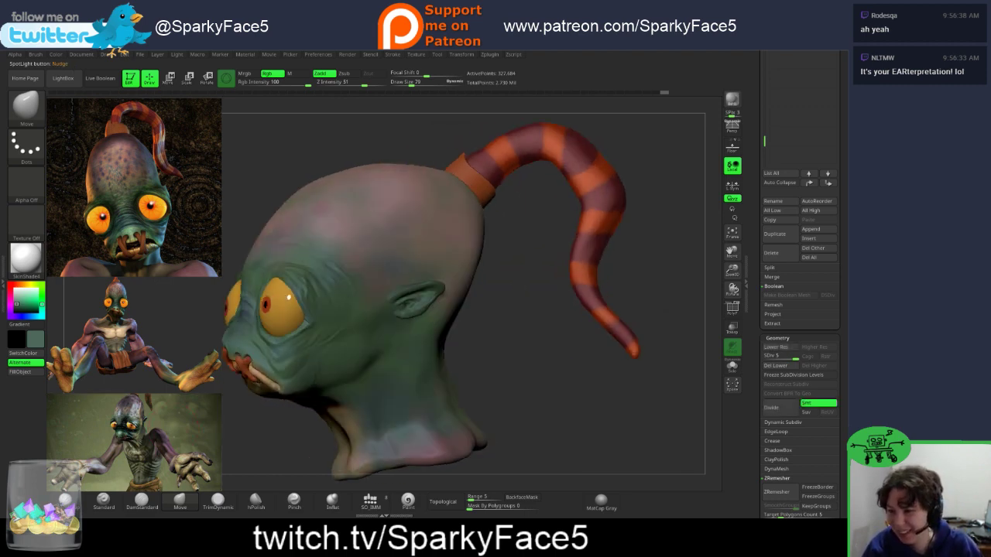
mouse_move(503, 298)
mouse_down()
mouse_move(596, 284)
mouse_move(583, 326)
mouse_move(705, 342)
mouse_up()
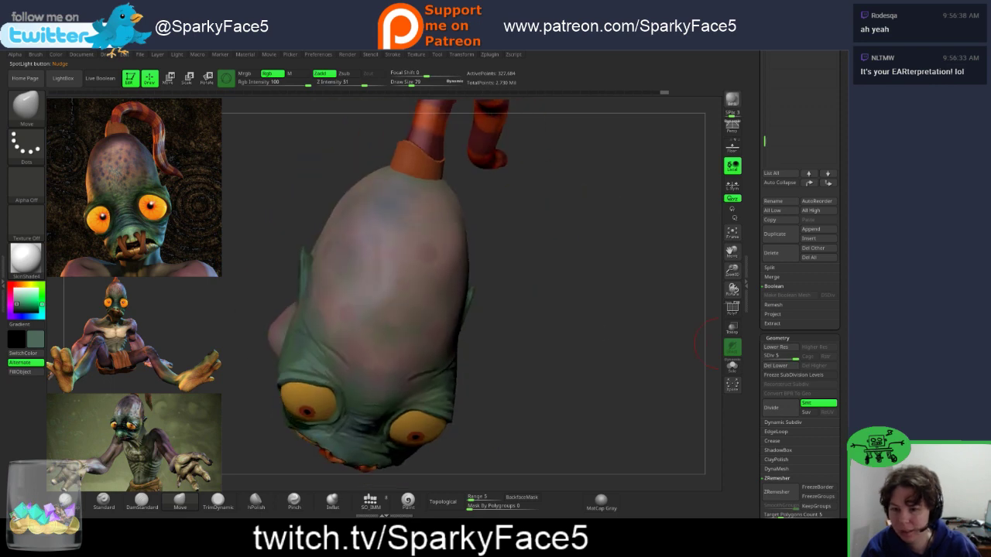
click(732, 366)
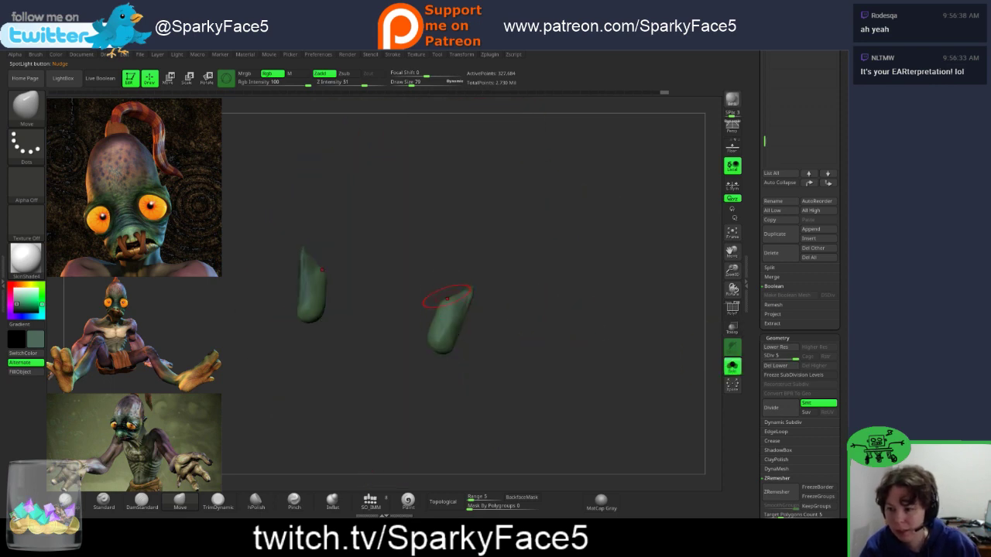
key(s)
key(s)
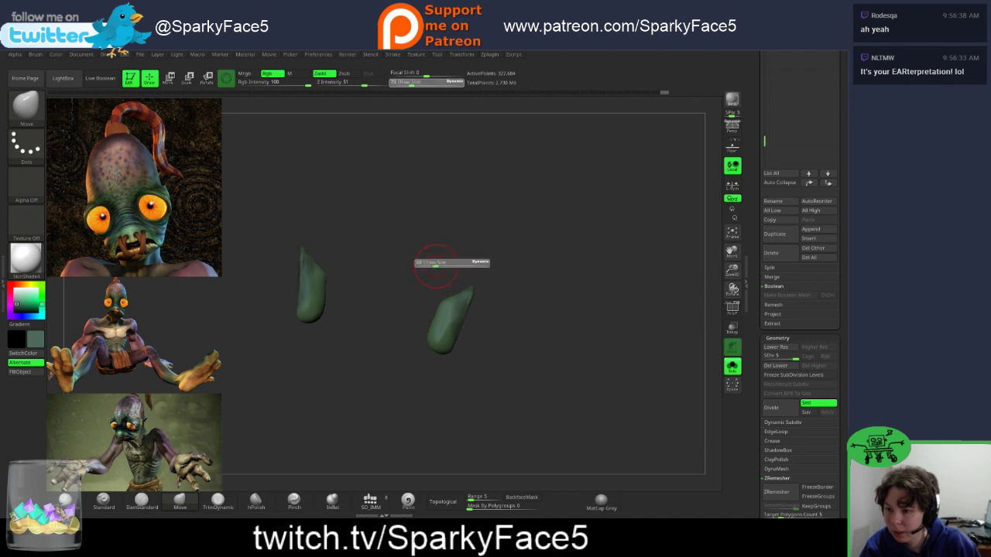
drag(436, 267, 432, 266)
mouse_move(450, 300)
mouse_down()
mouse_move(452, 283)
mouse_move(457, 300)
mouse_move(470, 280)
mouse_move(460, 286)
mouse_up()
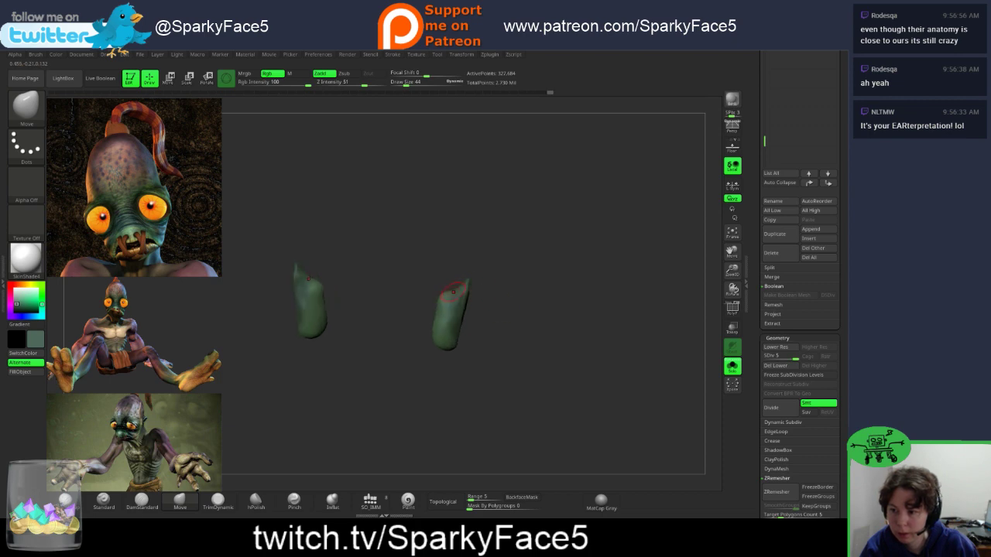
click(733, 367)
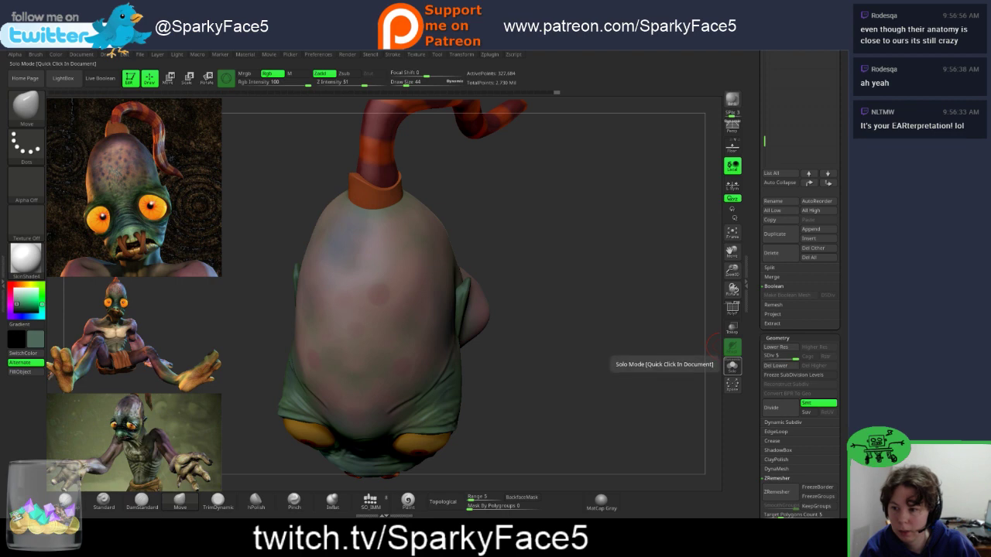
Step: Examine the ears and neck on the whole head from the front, below and the side
drag(557, 310, 582, 224)
drag(582, 310, 537, 292)
drag(511, 345, 542, 348)
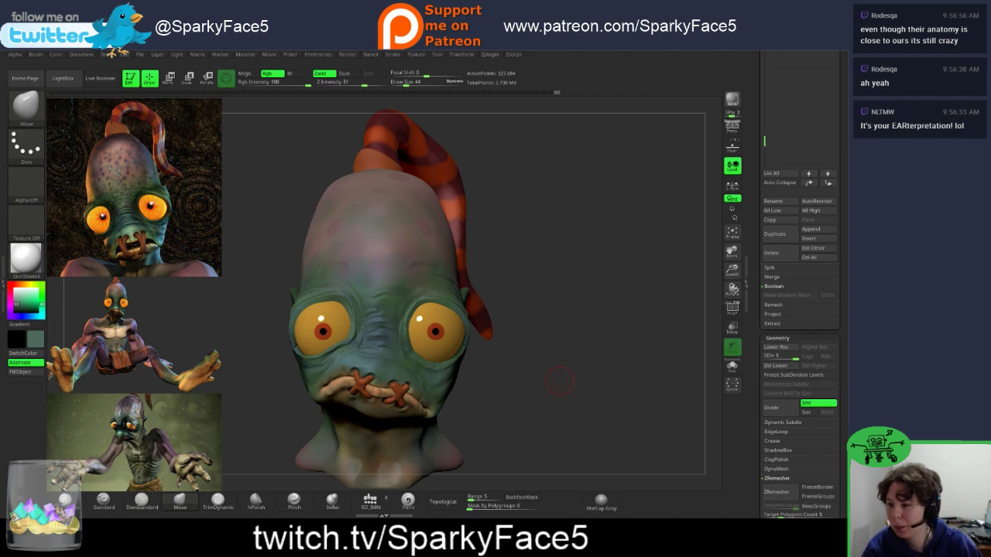
drag(523, 404, 531, 316)
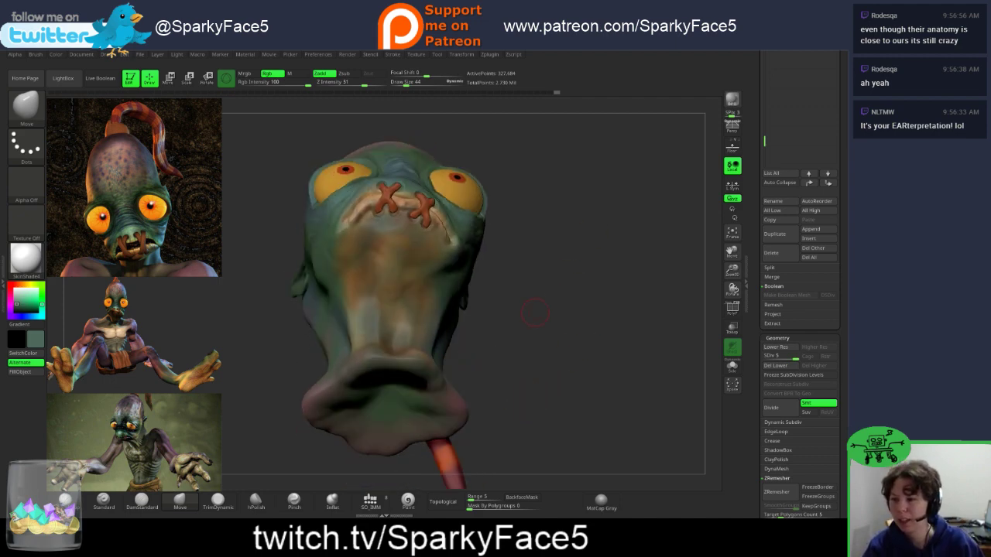
drag(392, 294, 546, 295)
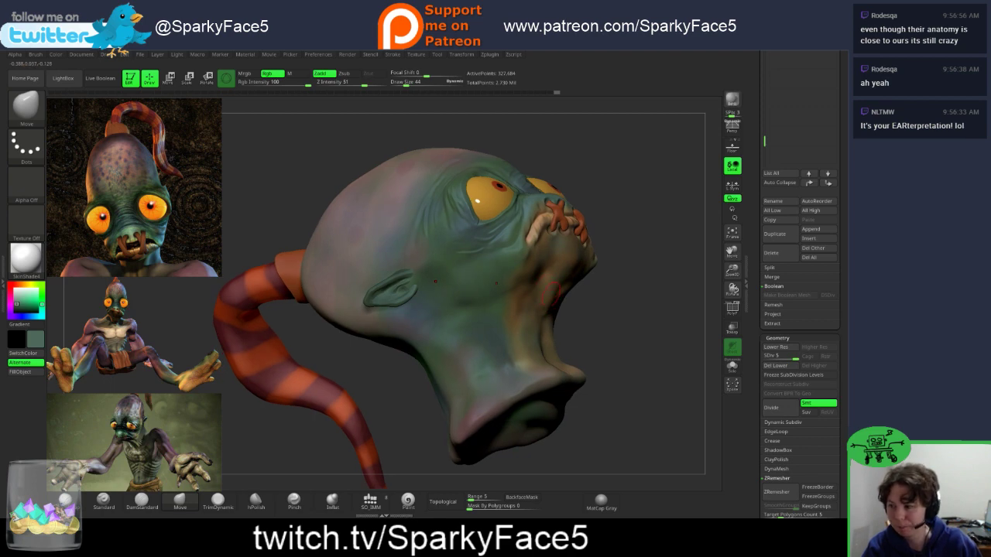
drag(551, 306, 582, 364)
Step: Enlarge the seated-character reference over the canvas to study it, then return it to the Spotlight column
key(shift+z)
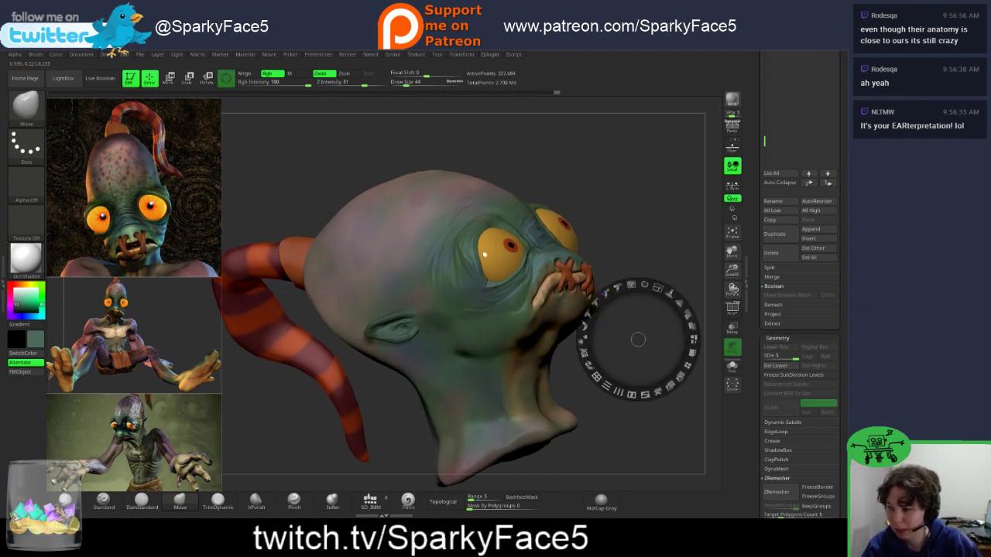
click(164, 337)
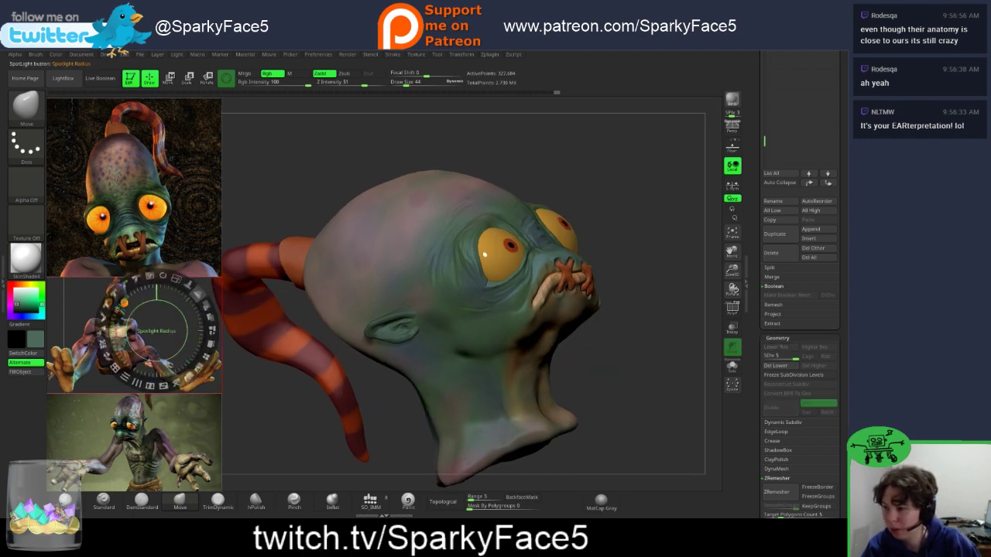
drag(176, 280, 411, 219)
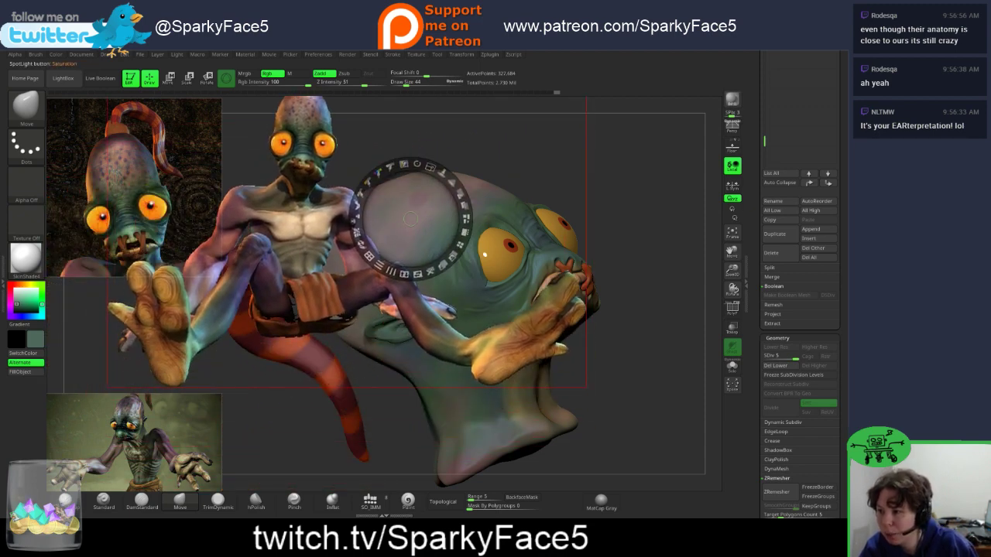
drag(410, 219, 628, 385)
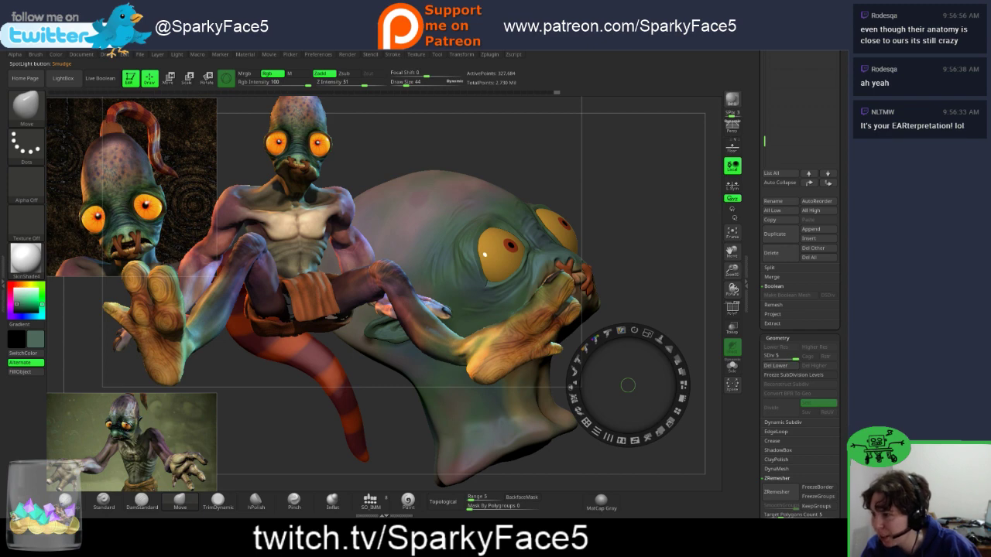
drag(398, 138, 380, 201)
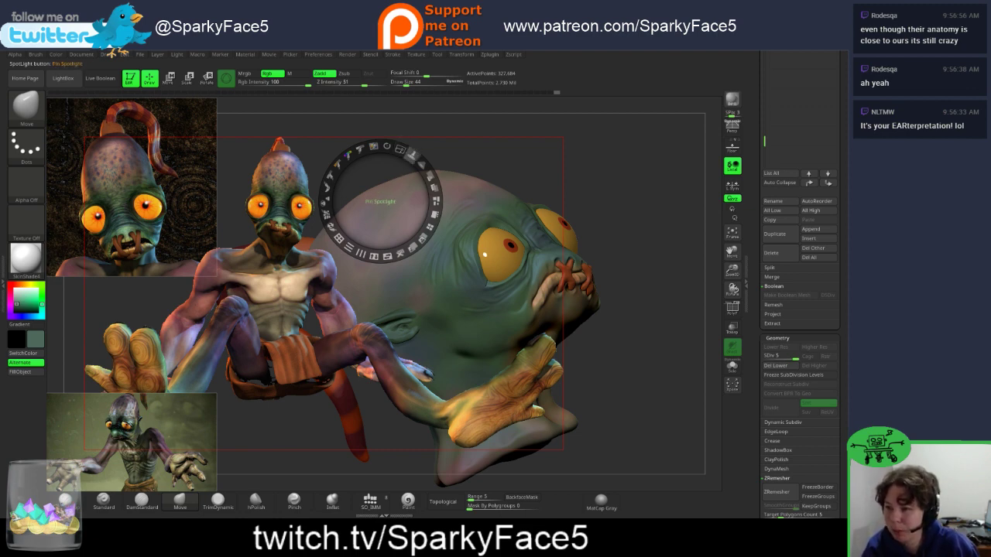
click(431, 227)
drag(381, 202, 495, 430)
key(z)
Step: Compare the head's side profile with the references, then enlarge the outstretched-hands image and keep it beside the model
mouse_move(472, 348)
mouse_down()
mouse_move(560, 338)
mouse_move(582, 364)
mouse_move(559, 379)
mouse_move(582, 360)
mouse_move(663, 354)
mouse_up()
drag(574, 373, 562, 239)
drag(569, 337, 584, 362)
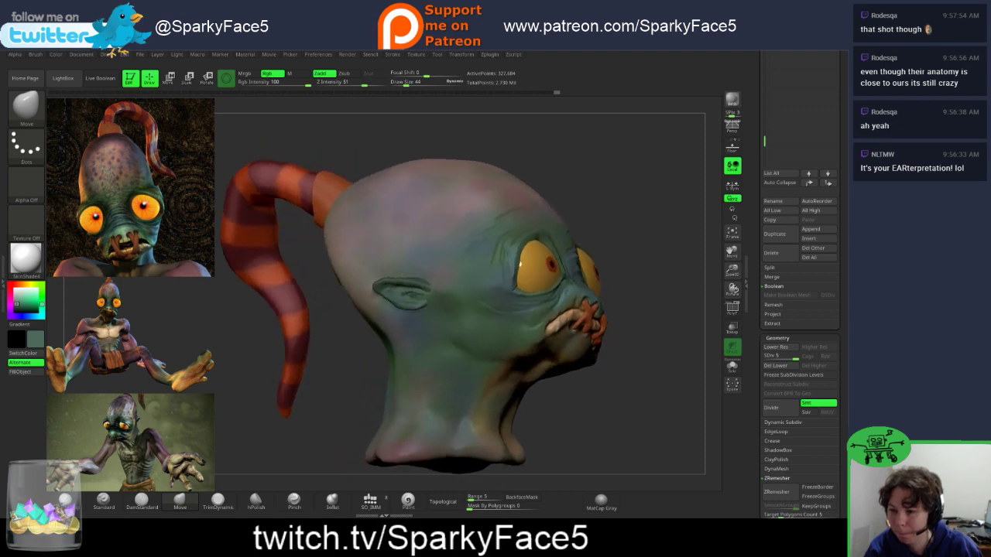
mouse_move(664, 353)
mouse_down()
mouse_move(604, 372)
mouse_move(675, 368)
mouse_up()
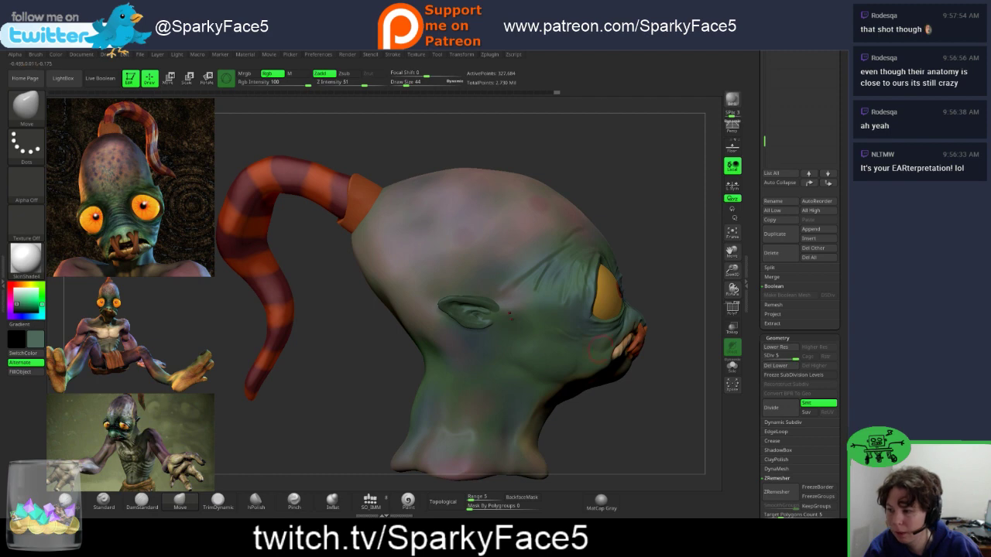
drag(329, 343, 341, 345)
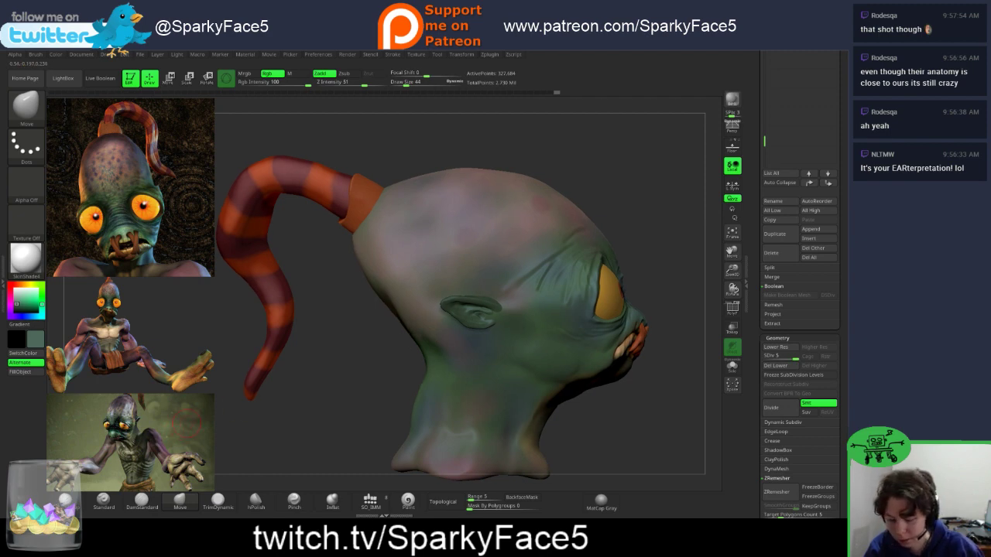
key(z)
click(193, 421)
drag(213, 371, 273, 306)
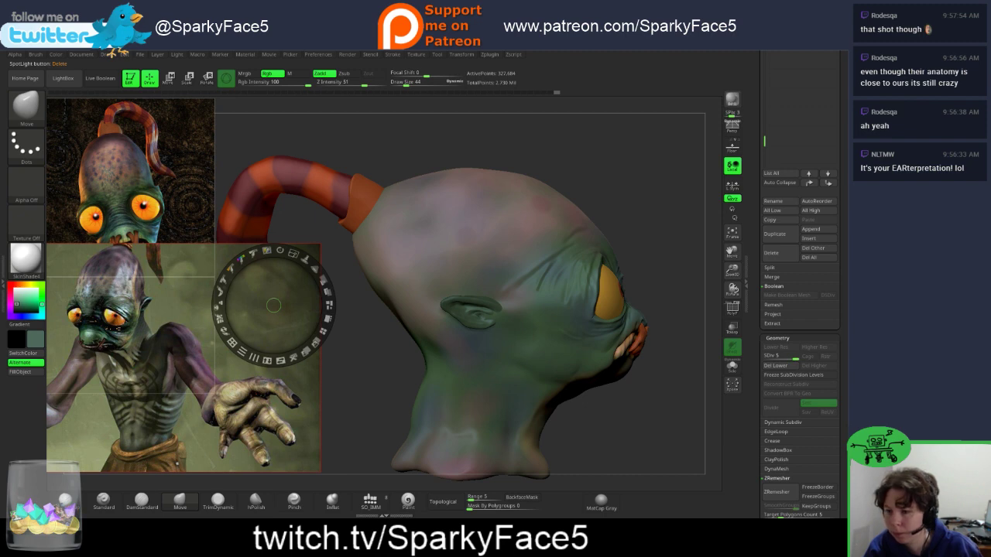
click(630, 419)
key(z)
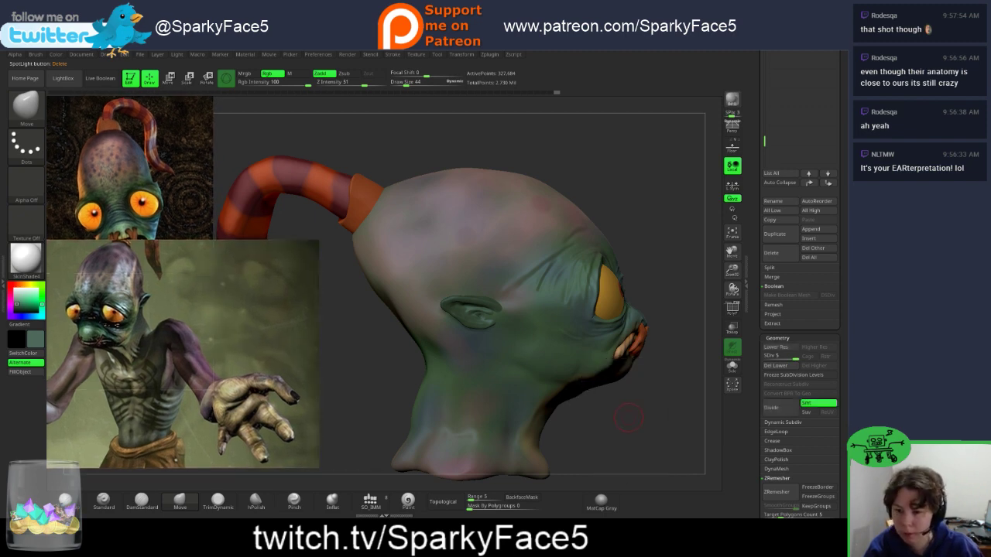
Step: Select the head subtool and carve creases down the side of the neck with DamStandard at Draw Size 44
mouse_move(629, 418)
mouse_down()
mouse_move(534, 422)
mouse_move(559, 415)
mouse_up()
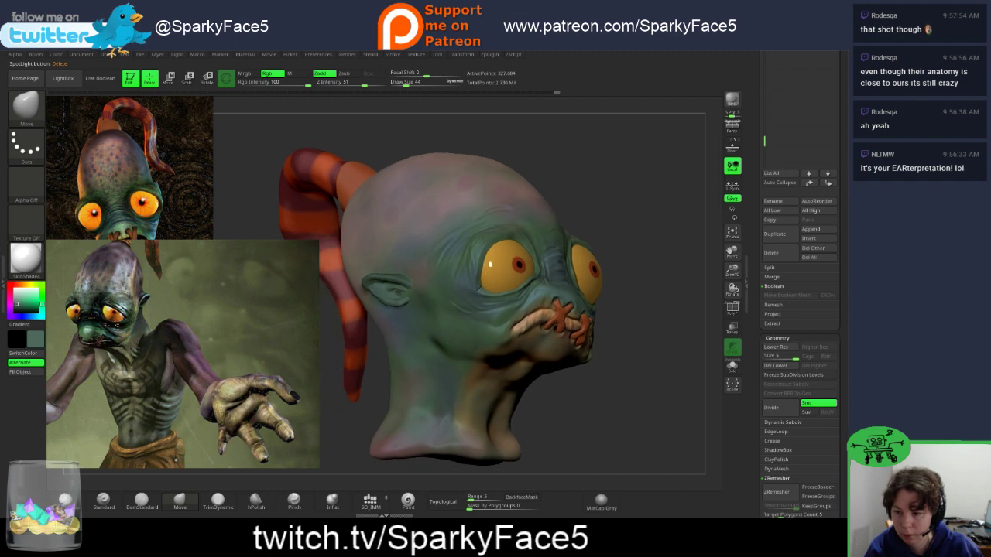
mouse_move(616, 401)
alt+mouse_down()
mouse_move(651, 394)
mouse_move(579, 399)
mouse_move(663, 388)
alt+mouse_up()
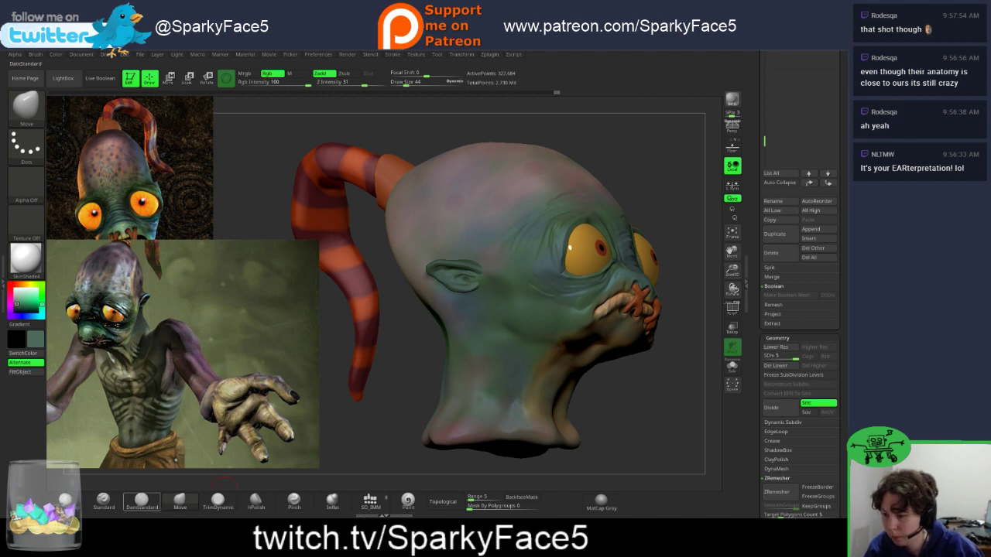
click(141, 501)
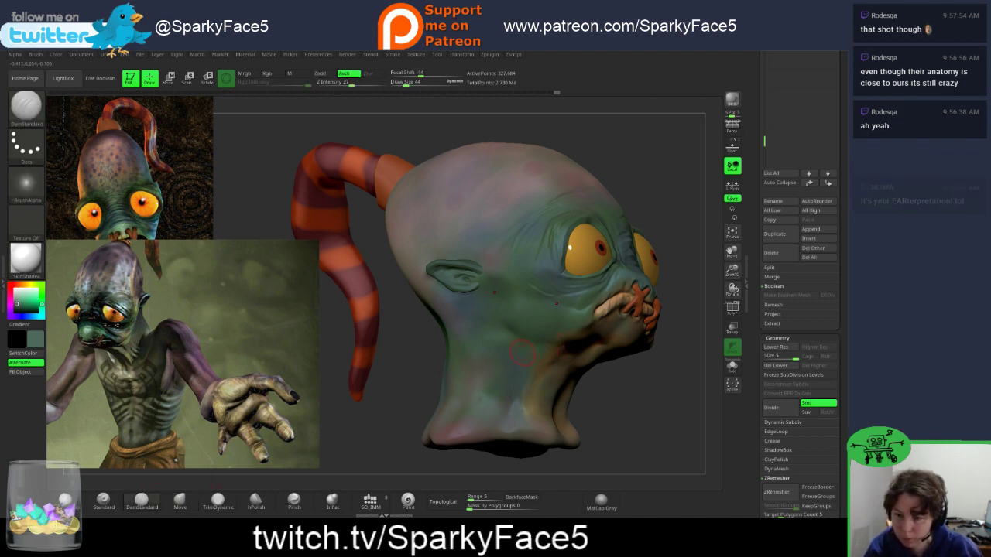
alt+click(548, 353)
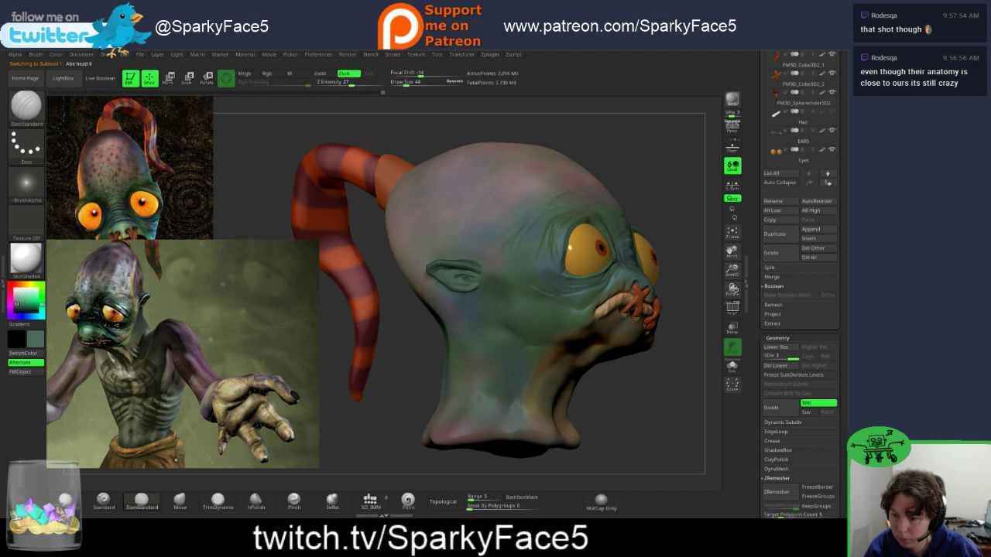
key(shift)
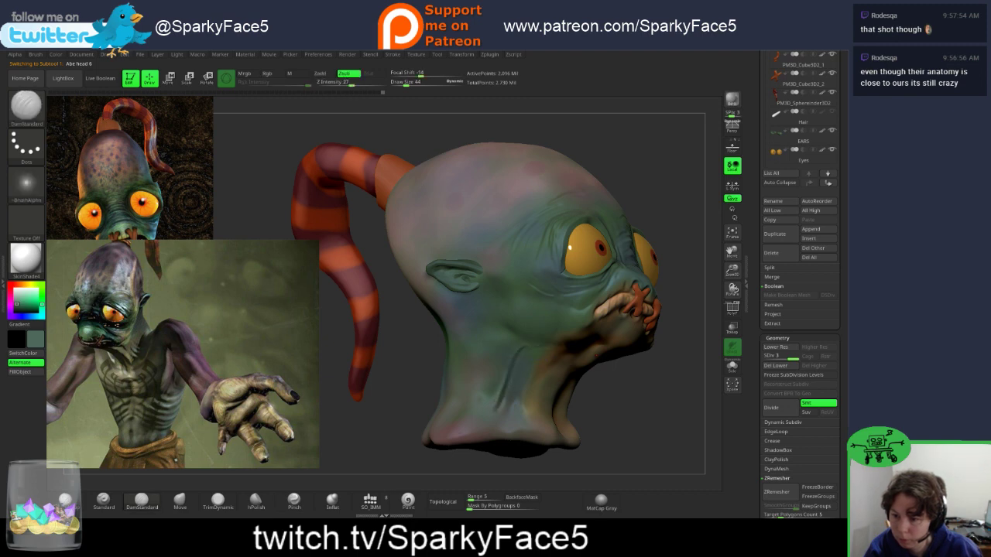
key(shift)
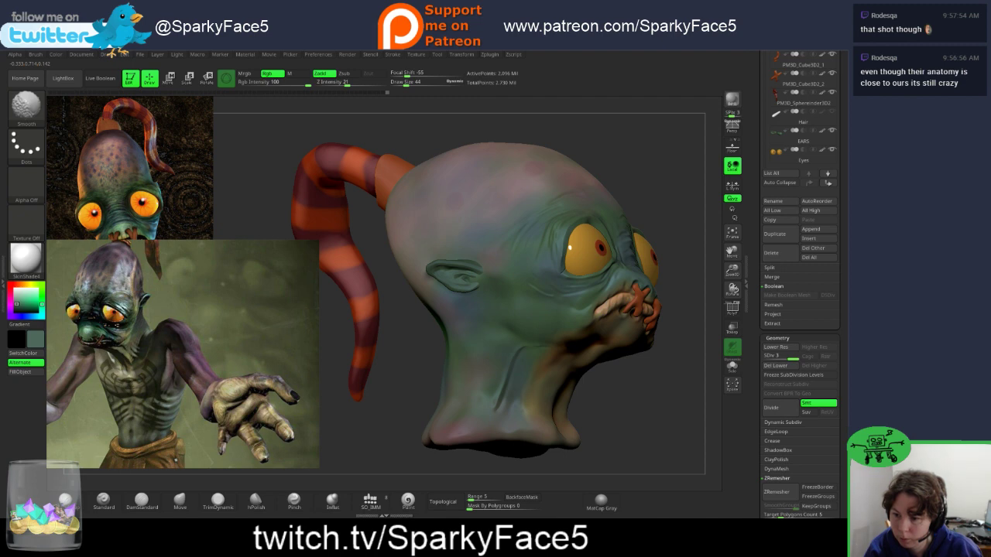
Step: Check the neck from the opposite side and undo the last crease strokes
mouse_move(643, 403)
mouse_down()
mouse_move(534, 390)
mouse_move(520, 376)
mouse_move(495, 391)
mouse_move(333, 383)
mouse_up()
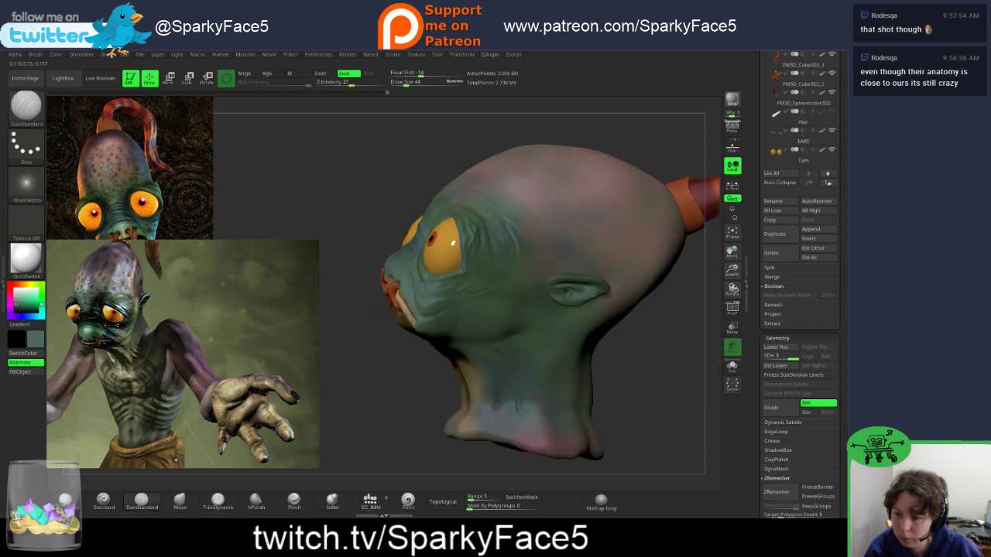
key(ctrl)
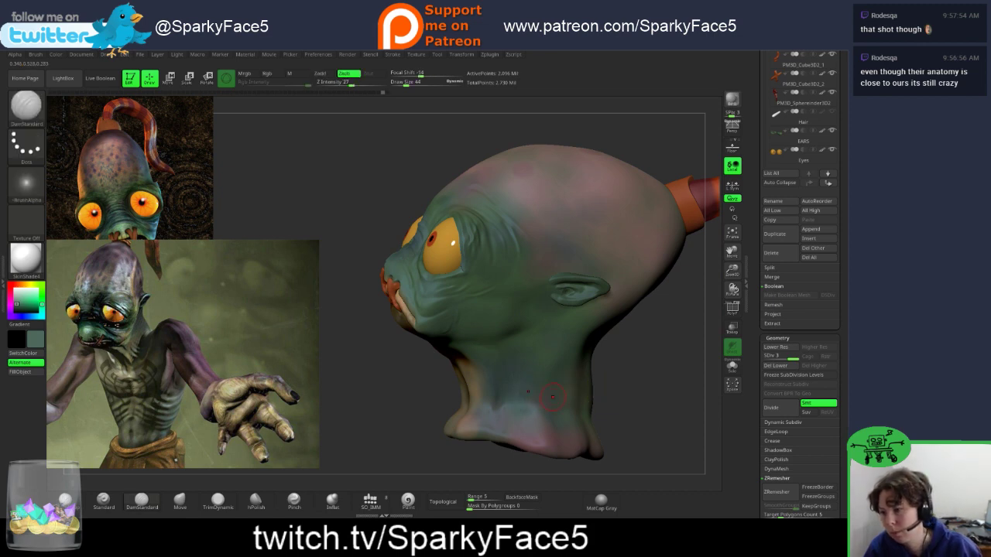
mouse_move(406, 375)
mouse_down()
mouse_move(445, 363)
mouse_move(461, 306)
mouse_up()
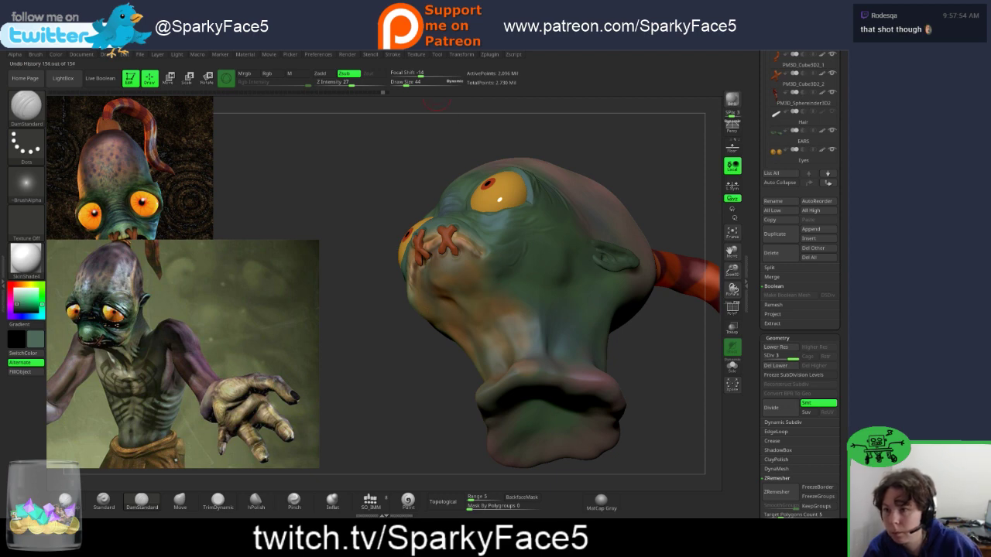
Step: Set DamStandard's Focal Shift to 17, undo the last stroke and smooth the skin below the cheek
click(425, 74)
text(0)
key(Return)
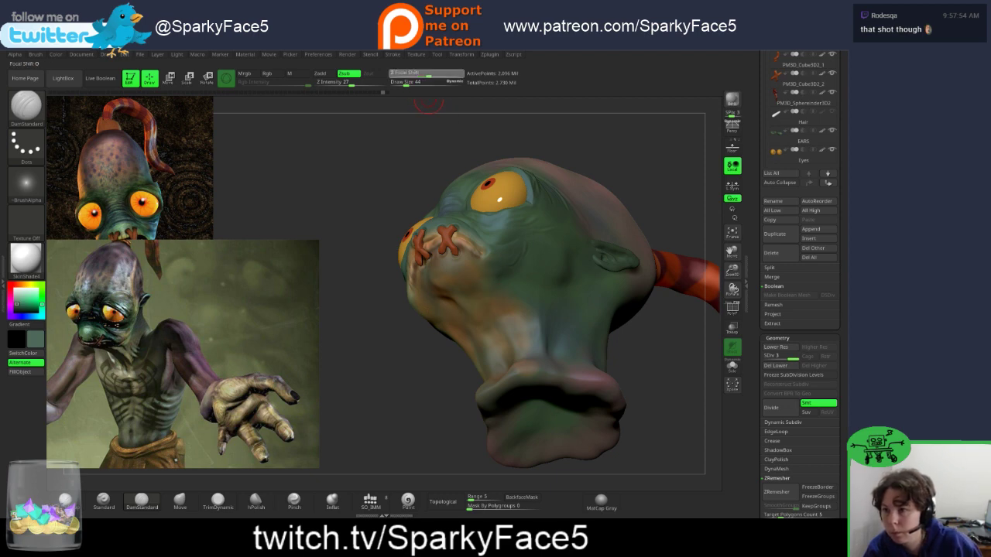
drag(427, 73, 392, 74)
click(430, 73)
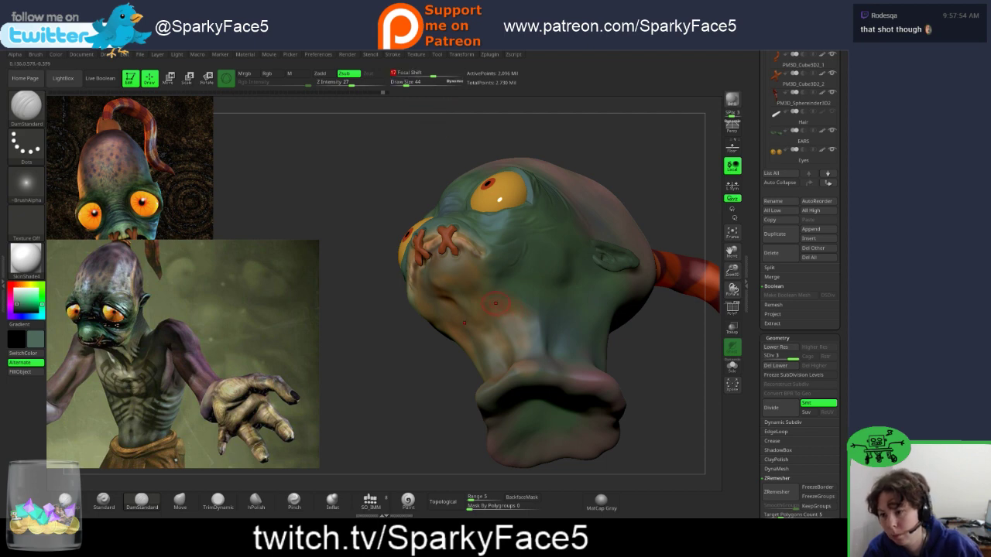
key(ctrl)
key(ctrl+z)
key(shift)
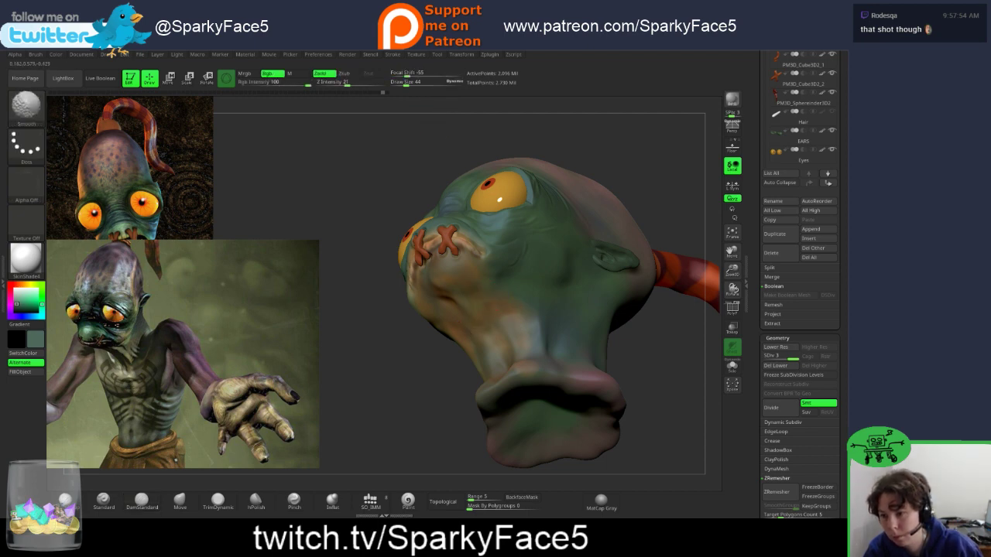
drag(500, 300, 514, 338)
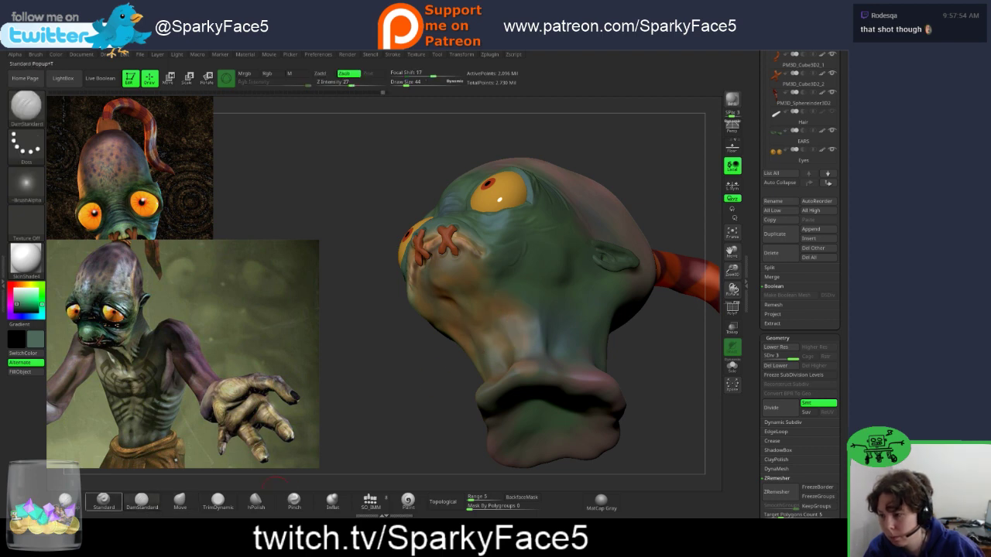
Step: Build up soft folds along the throat and side of the neck with the Standard brush, smoothing them in
click(103, 501)
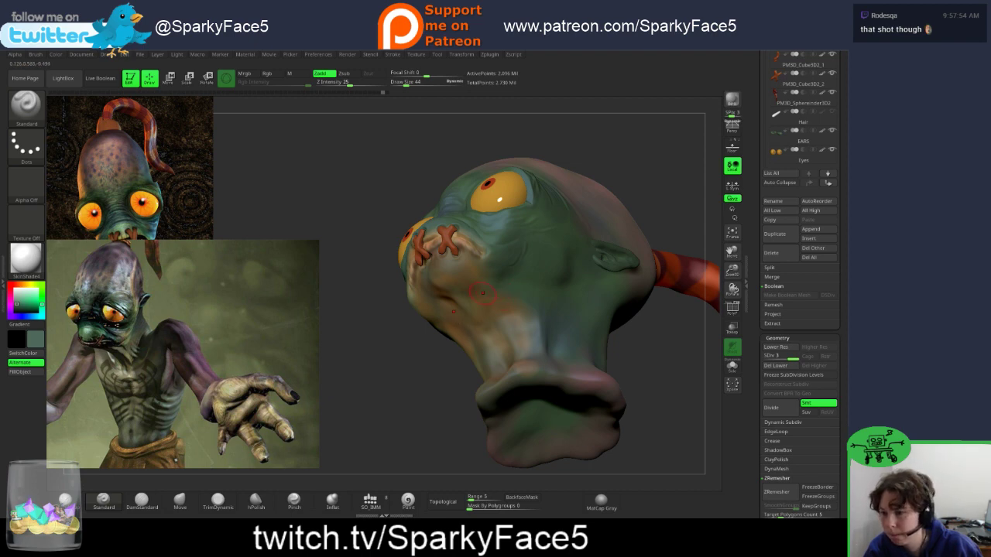
drag(358, 319, 437, 311)
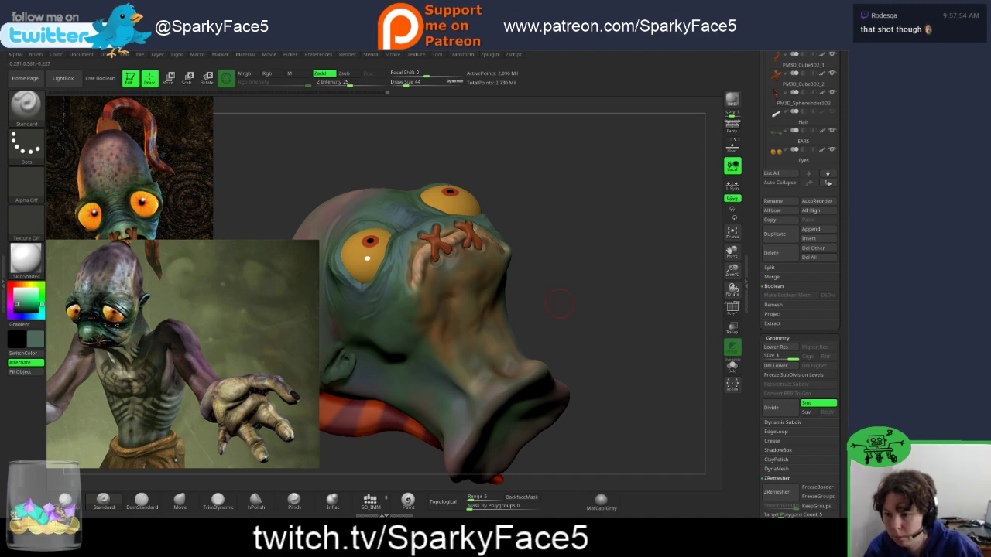
mouse_move(560, 304)
mouse_down()
mouse_move(478, 310)
mouse_move(562, 308)
mouse_move(561, 278)
mouse_move(571, 305)
mouse_move(524, 281)
mouse_move(487, 296)
mouse_move(513, 341)
mouse_move(493, 442)
mouse_up()
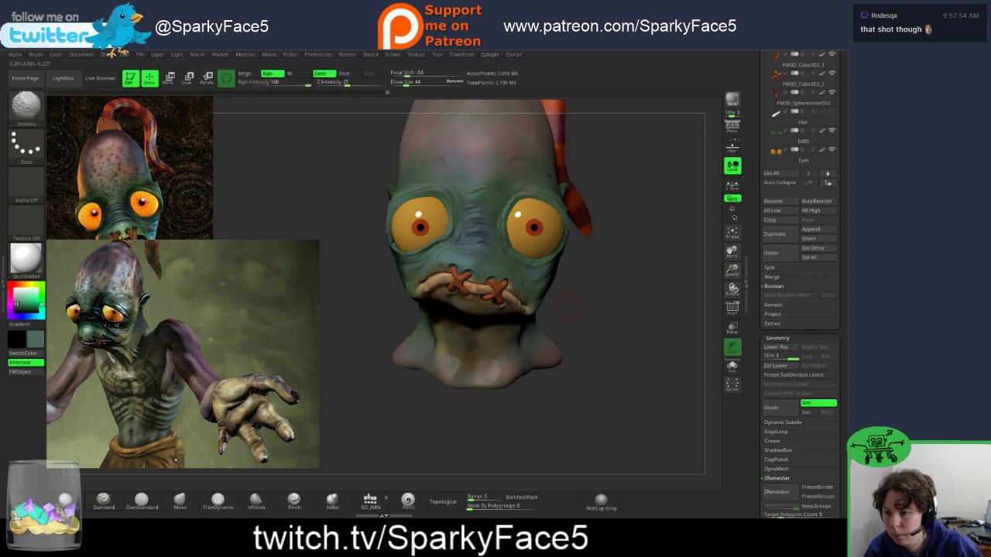
mouse_move(493, 441)
right_down()
mouse_move(529, 375)
mouse_move(517, 431)
right_up()
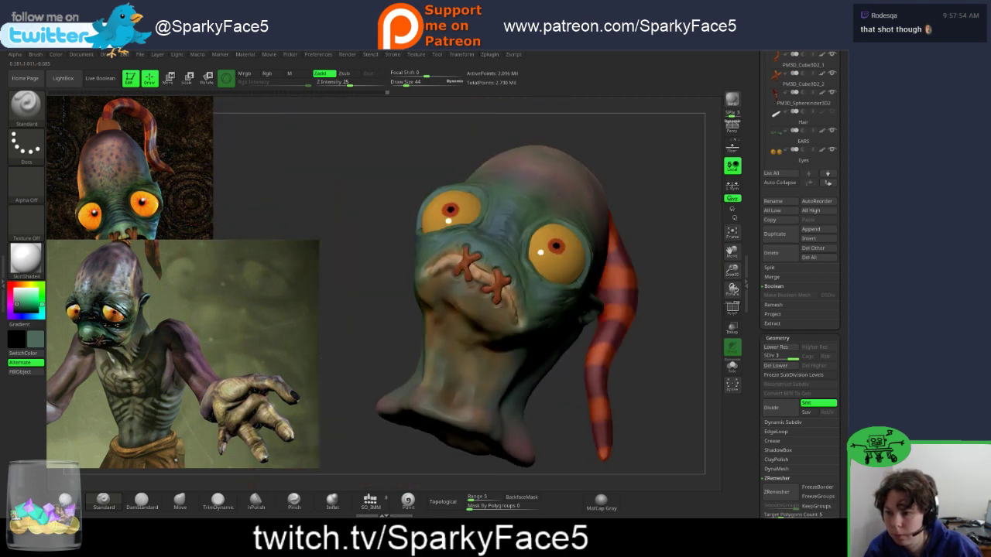
right_drag(571, 379, 499, 336)
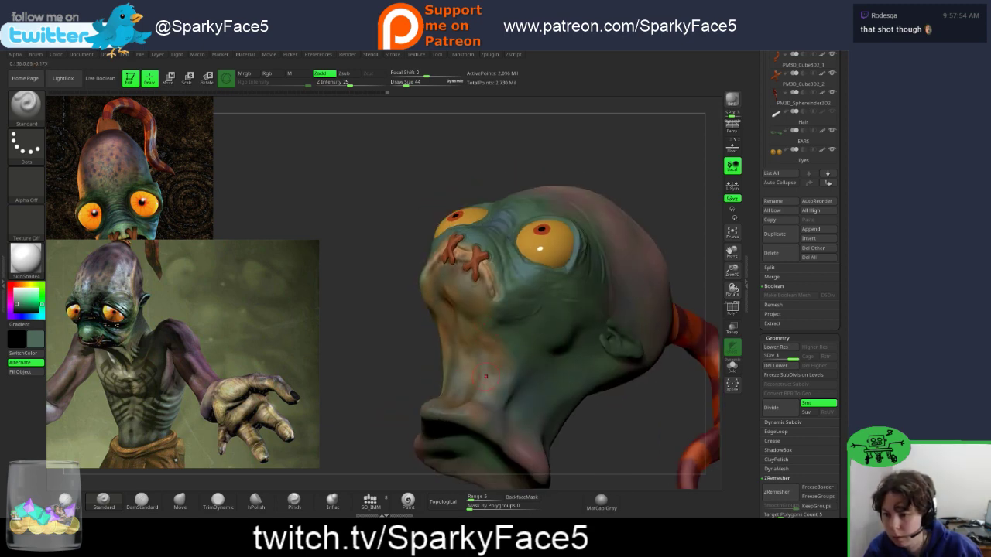
right_drag(428, 329, 491, 325)
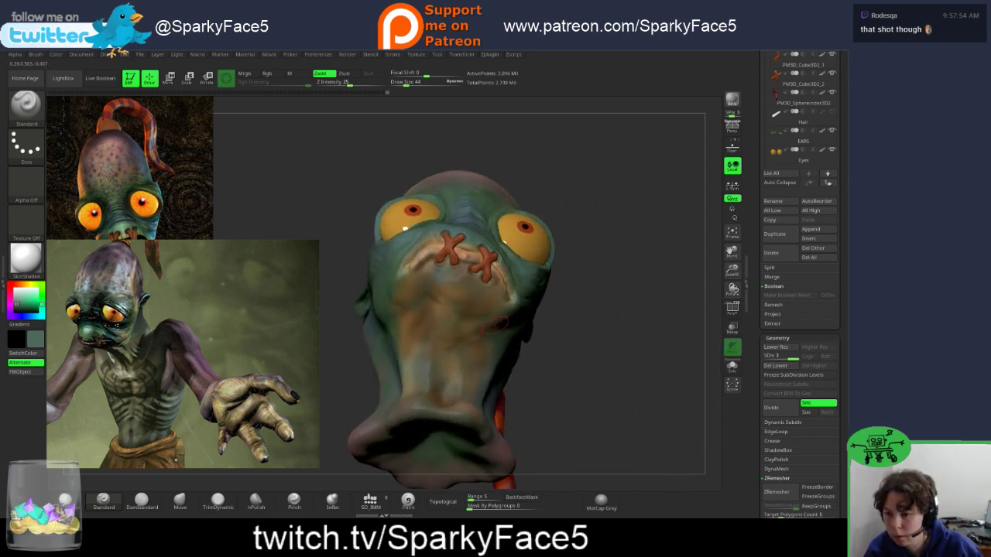
right_drag(534, 367, 491, 353)
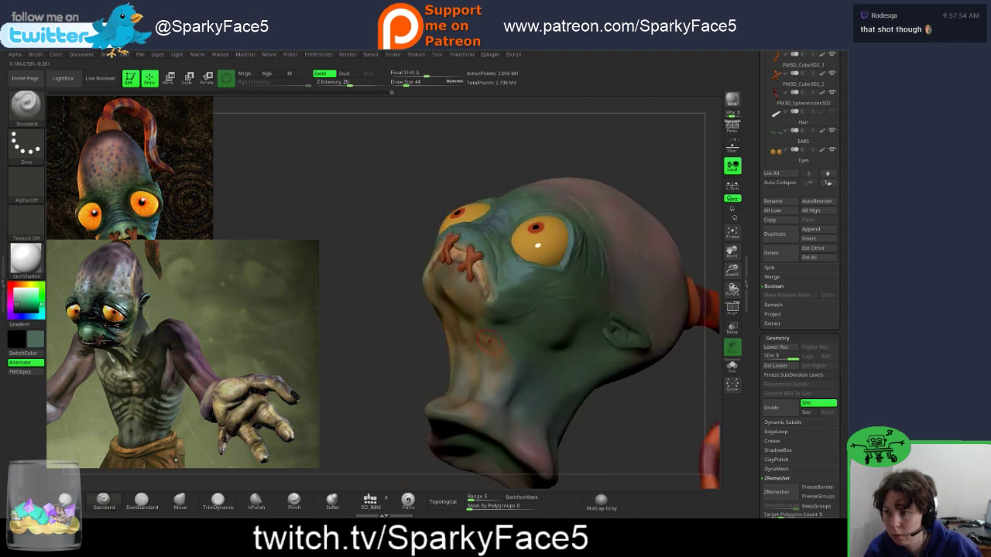
shift+drag(486, 337, 493, 345)
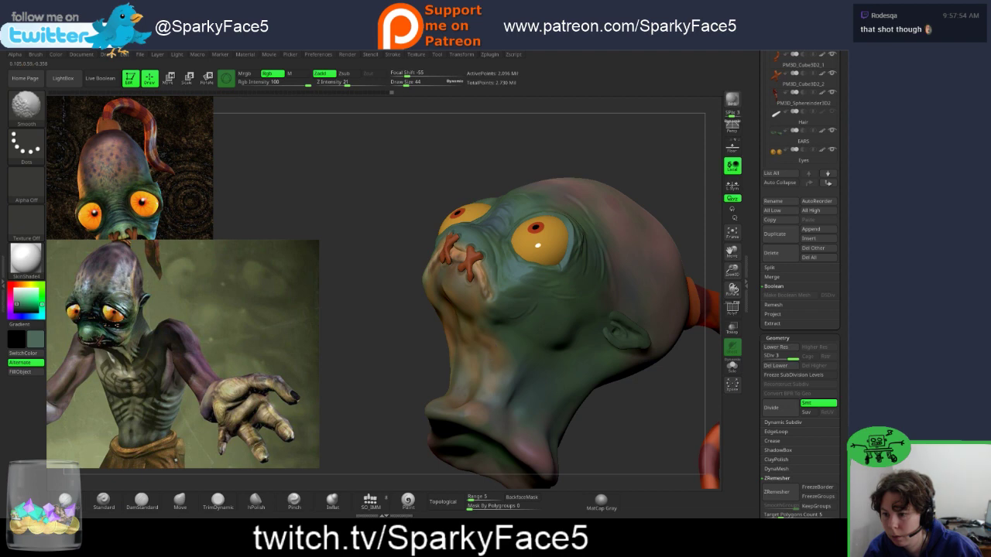
Step: Show the head's polygroup colours in side view and prepare the Standard brush at Draw Size 27
mouse_move(456, 345)
right_down()
mouse_move(551, 349)
mouse_move(520, 321)
mouse_move(474, 335)
mouse_move(467, 323)
mouse_move(482, 369)
mouse_move(554, 364)
mouse_move(597, 378)
right_up()
click(732, 308)
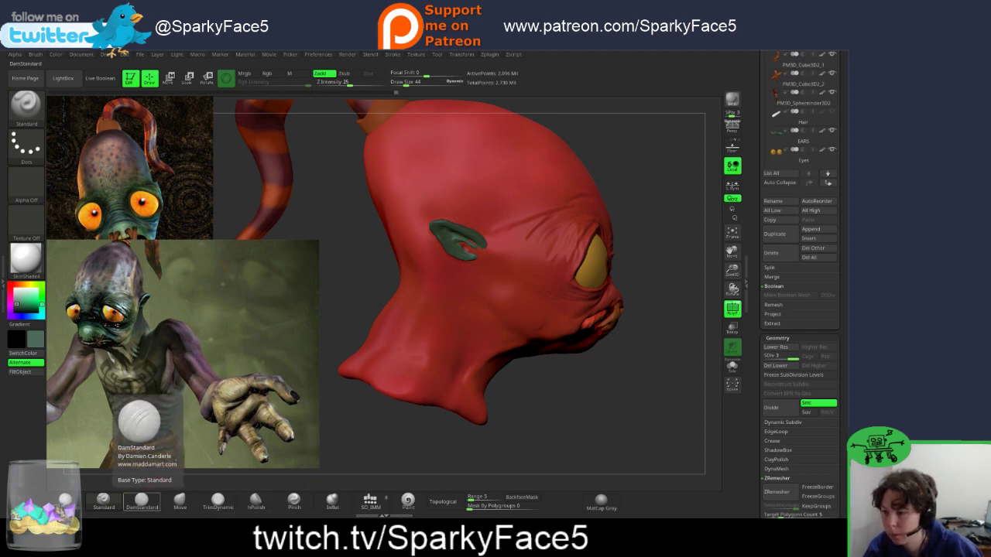
click(142, 502)
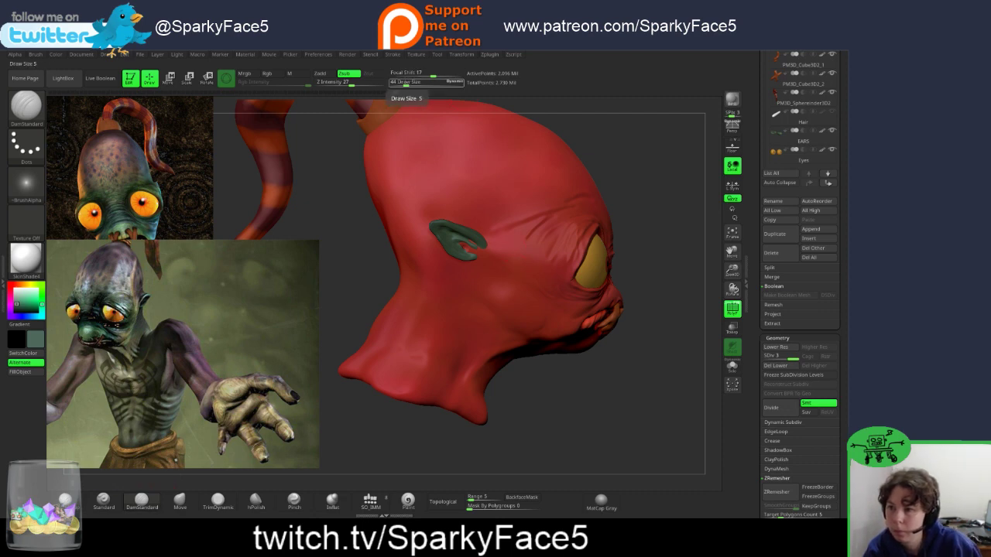
click(403, 83)
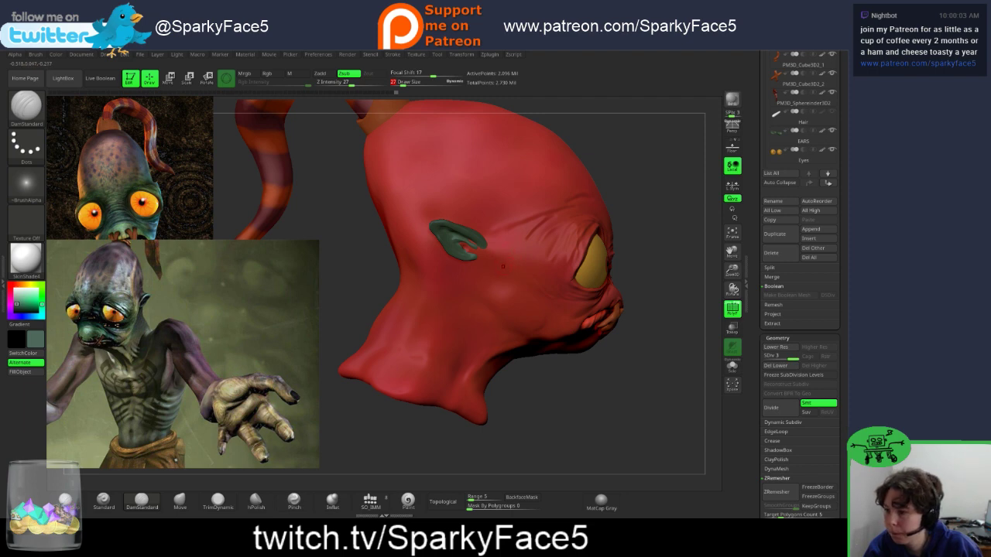
mouse_move(563, 386)
mouse_down()
mouse_move(577, 379)
mouse_move(530, 385)
mouse_up()
click(103, 501)
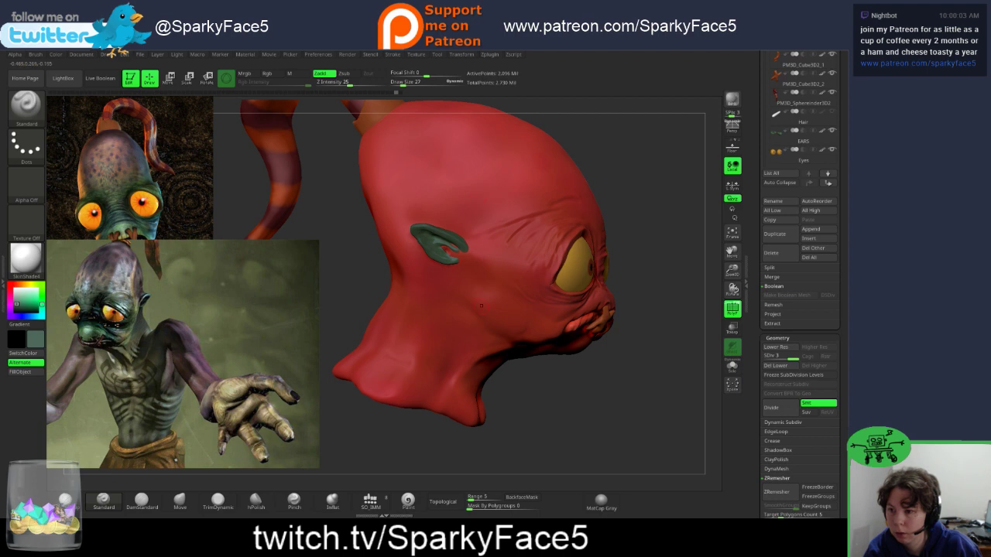
Step: Sculpt a raised vein from above the ear up the side of the skull with the Standard brush, then soften it with Smooth
drag(546, 391, 445, 387)
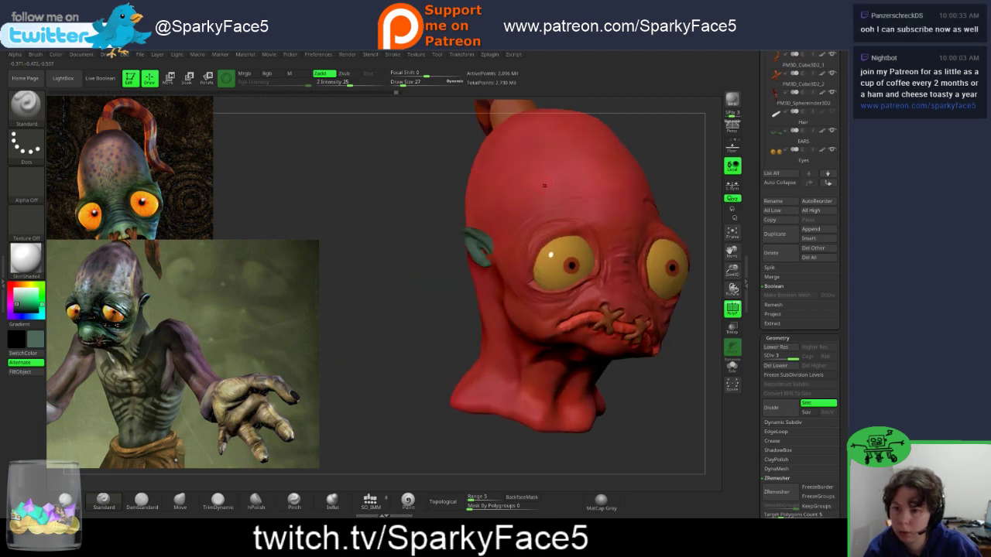
mouse_move(413, 292)
right_down()
mouse_move(439, 303)
mouse_move(497, 213)
right_up()
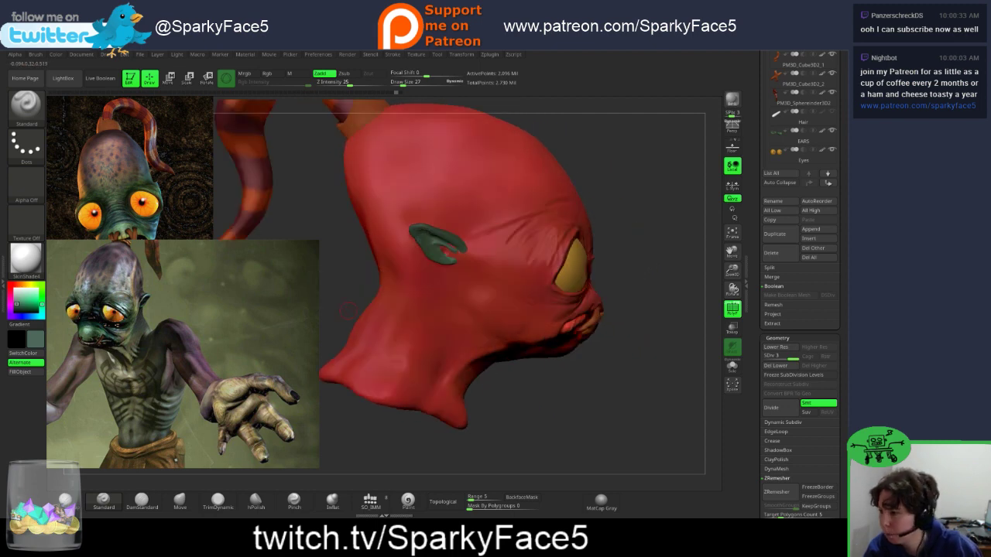
drag(565, 394, 473, 392)
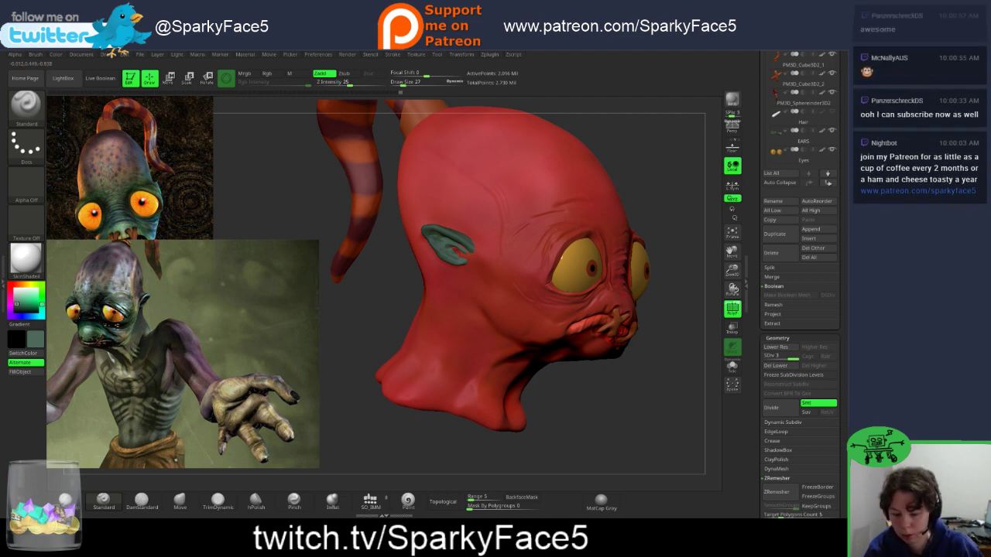
alt+drag(674, 178, 561, 202)
drag(635, 201, 515, 200)
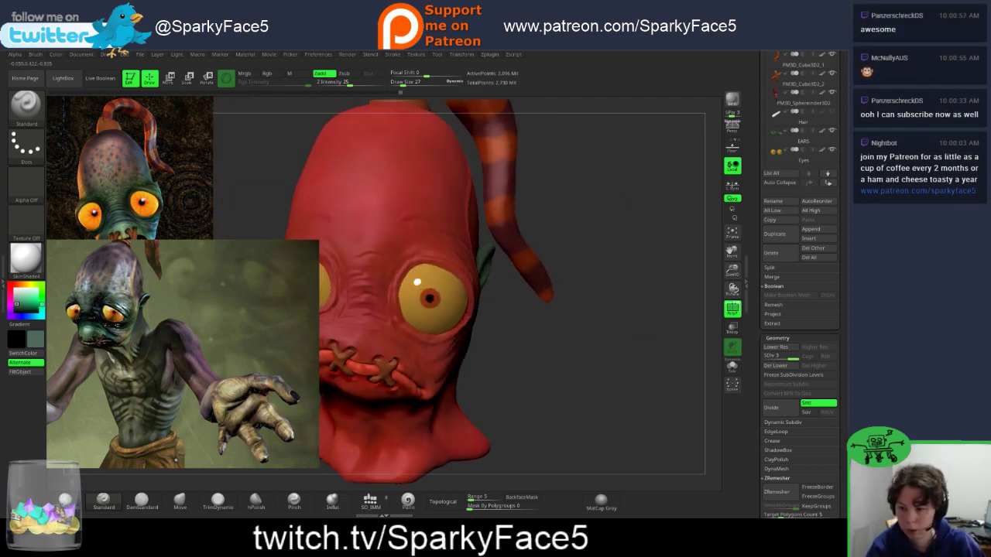
mouse_move(650, 349)
mouse_down()
mouse_move(517, 363)
mouse_move(569, 364)
mouse_move(555, 376)
mouse_move(518, 367)
mouse_move(536, 367)
mouse_up()
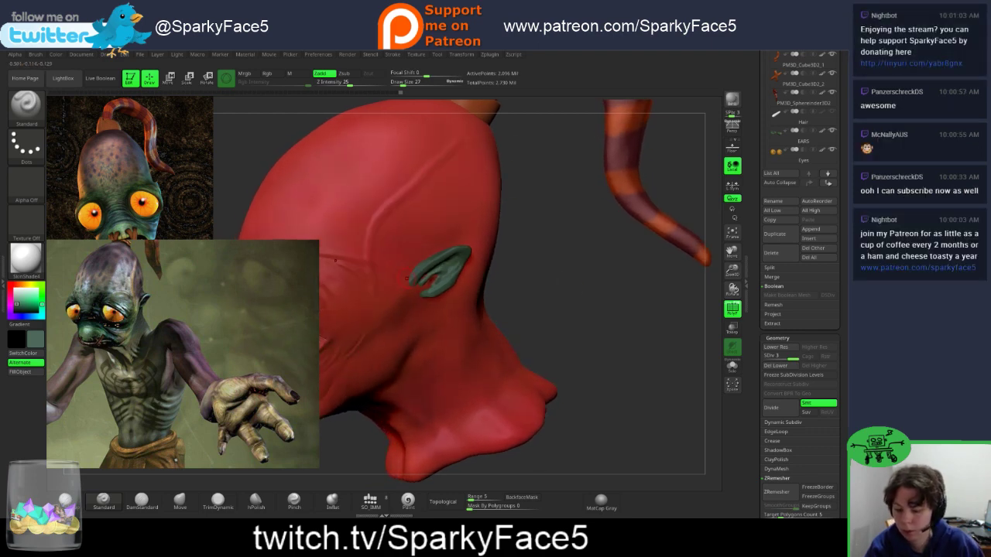
key(shift)
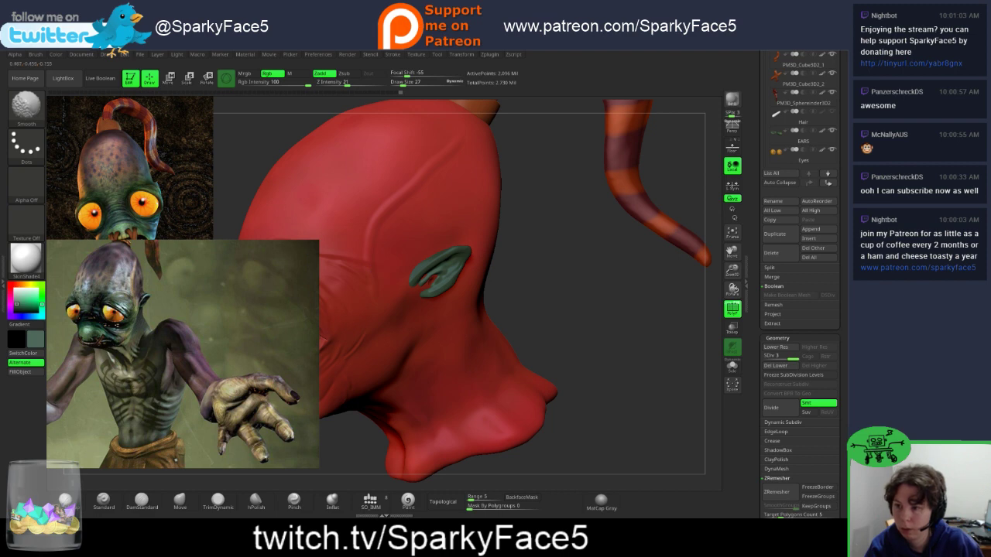
mouse_move(518, 225)
mouse_down()
mouse_move(571, 226)
mouse_move(565, 245)
mouse_move(582, 262)
mouse_move(611, 277)
mouse_move(621, 267)
mouse_move(564, 273)
mouse_move(577, 270)
mouse_move(584, 244)
mouse_move(656, 262)
mouse_up()
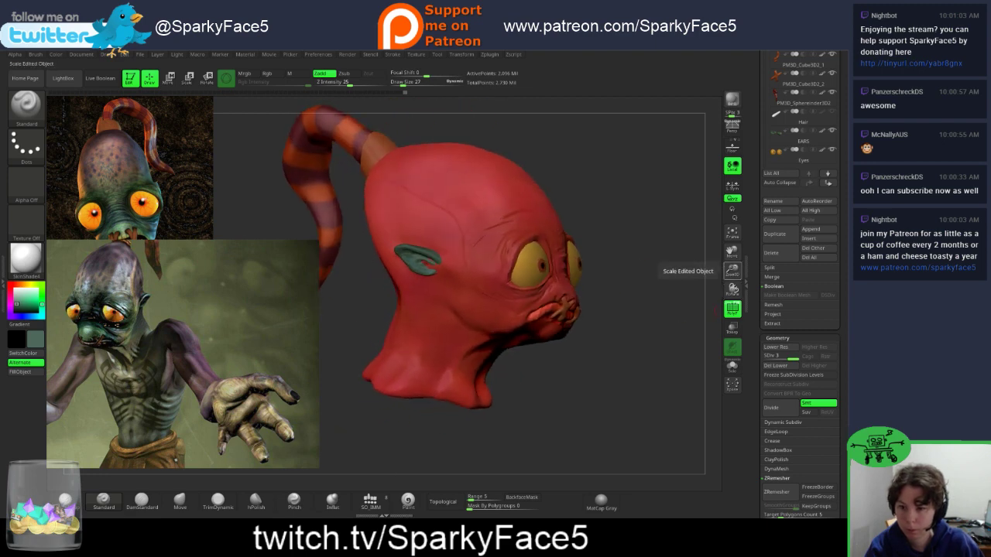
Step: Hide the polygroup colours, inspect the painted head from the front and both sides, and touch up the skull vein with smoothing
drag(731, 271, 712, 272)
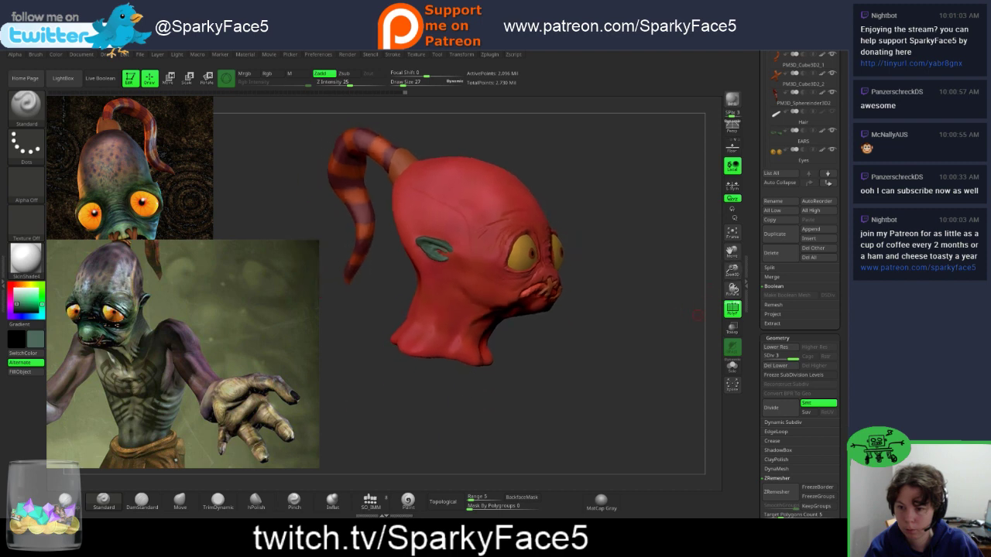
click(732, 310)
mouse_move(681, 310)
mouse_down()
mouse_move(573, 306)
mouse_move(706, 308)
mouse_move(596, 308)
mouse_move(635, 308)
mouse_up()
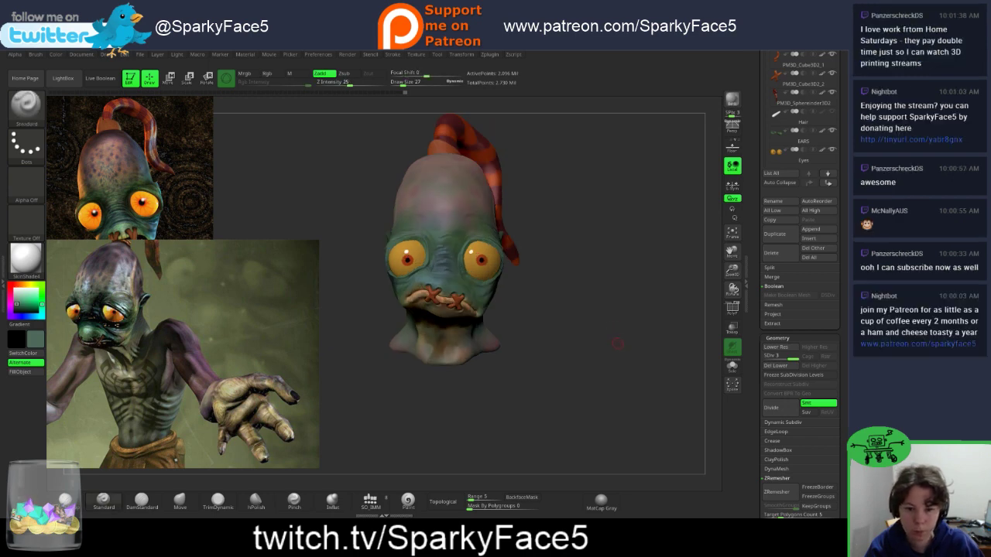
drag(646, 341, 614, 348)
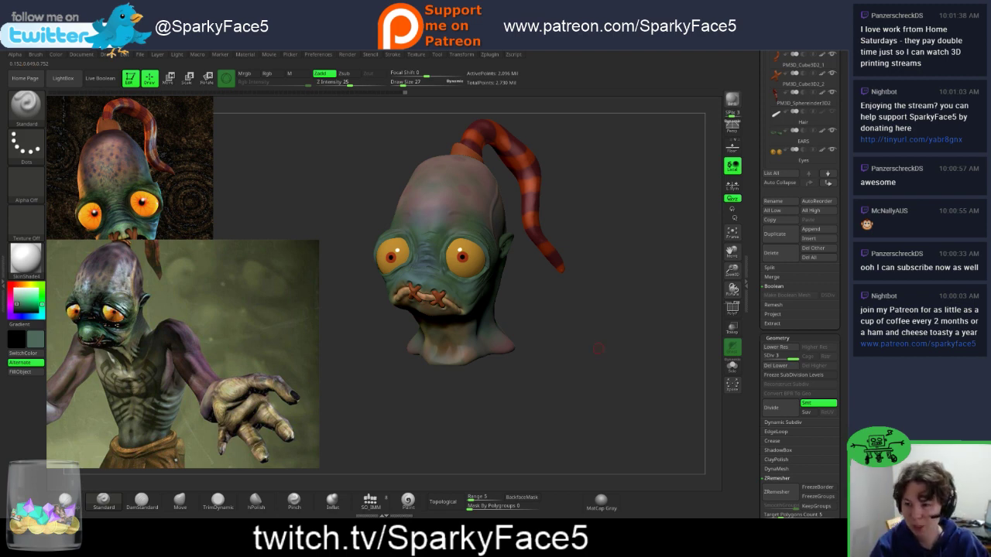
mouse_move(598, 348)
mouse_down()
mouse_move(546, 345)
mouse_move(569, 339)
mouse_up()
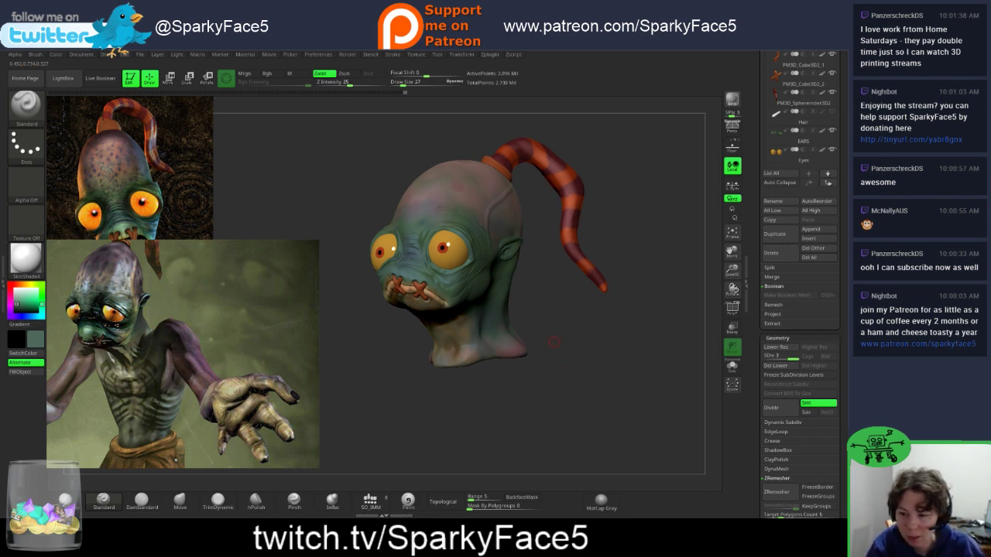
drag(550, 326, 487, 335)
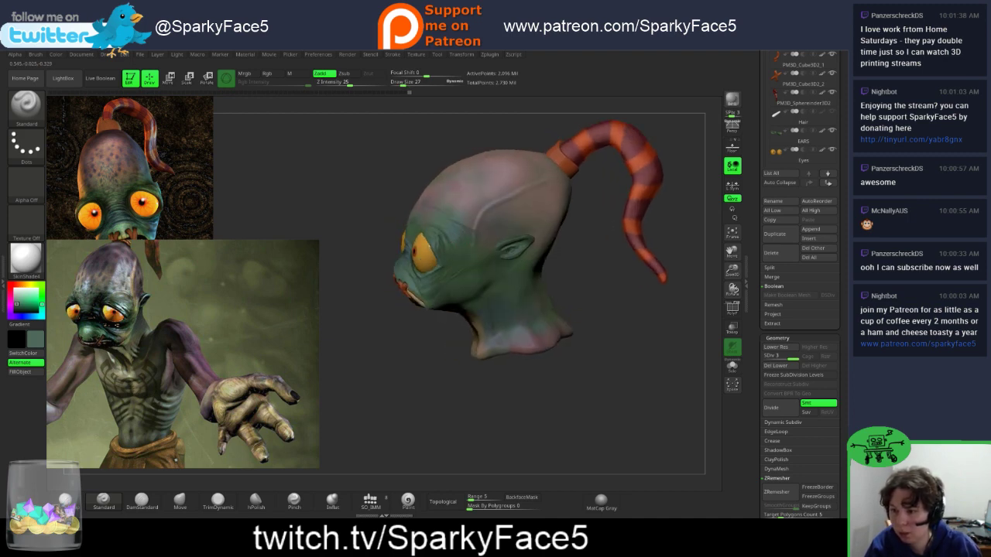
key(shift)
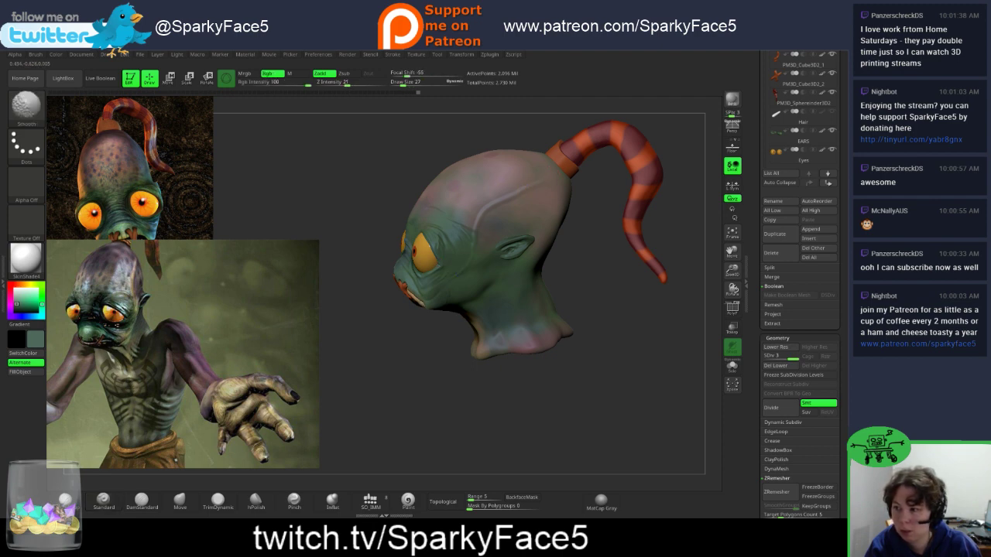
mouse_move(503, 395)
mouse_down()
mouse_move(588, 391)
mouse_move(618, 393)
mouse_move(622, 404)
mouse_move(598, 407)
mouse_move(590, 404)
mouse_move(659, 389)
mouse_up()
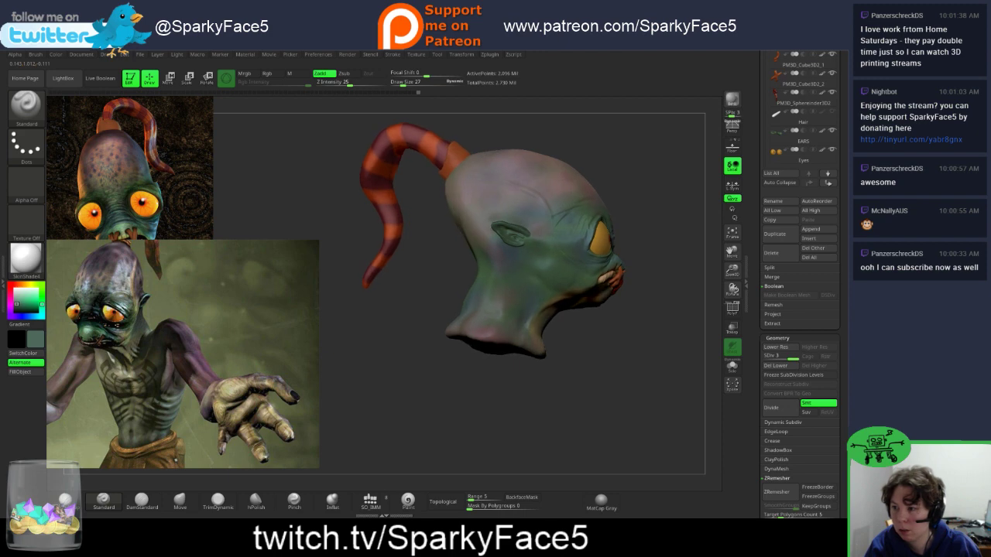
mouse_move(658, 309)
mouse_down()
mouse_move(569, 314)
mouse_move(562, 325)
mouse_move(619, 314)
mouse_up()
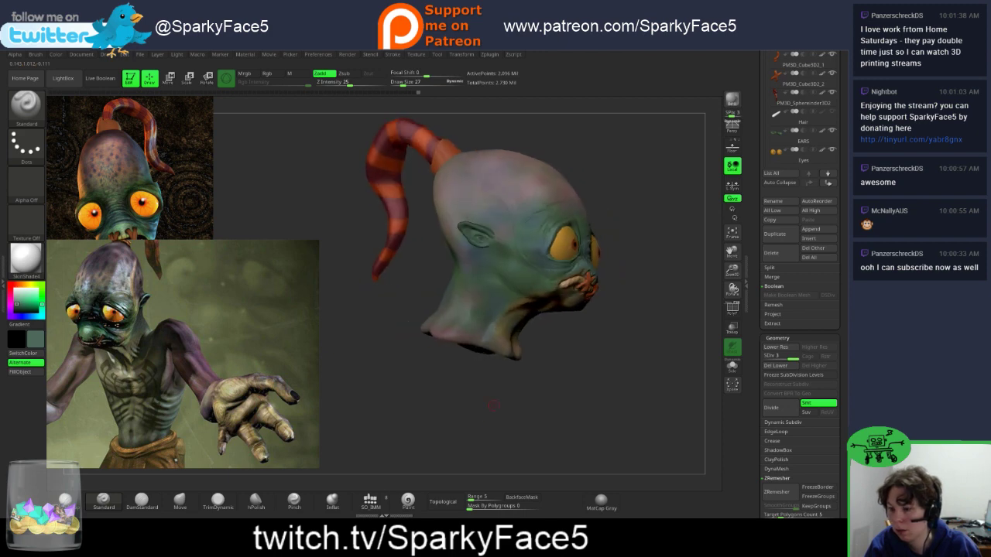
Step: Swell the vein on the side of the skull with the Inflat brush at Draw Size 44 and smooth it
click(333, 502)
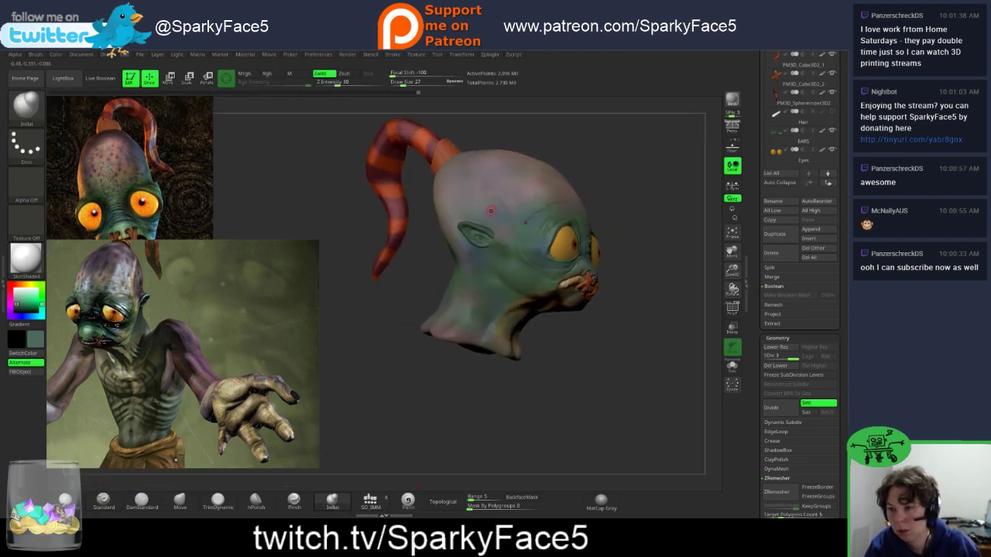
drag(634, 321, 655, 320)
key(s)
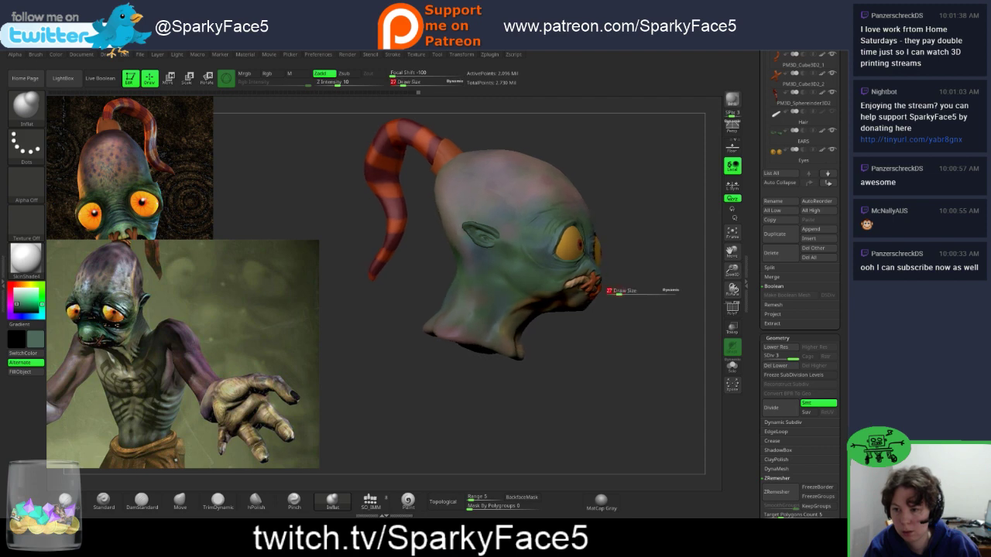
mouse_move(617, 292)
mouse_down()
mouse_move(635, 316)
mouse_move(621, 350)
mouse_up()
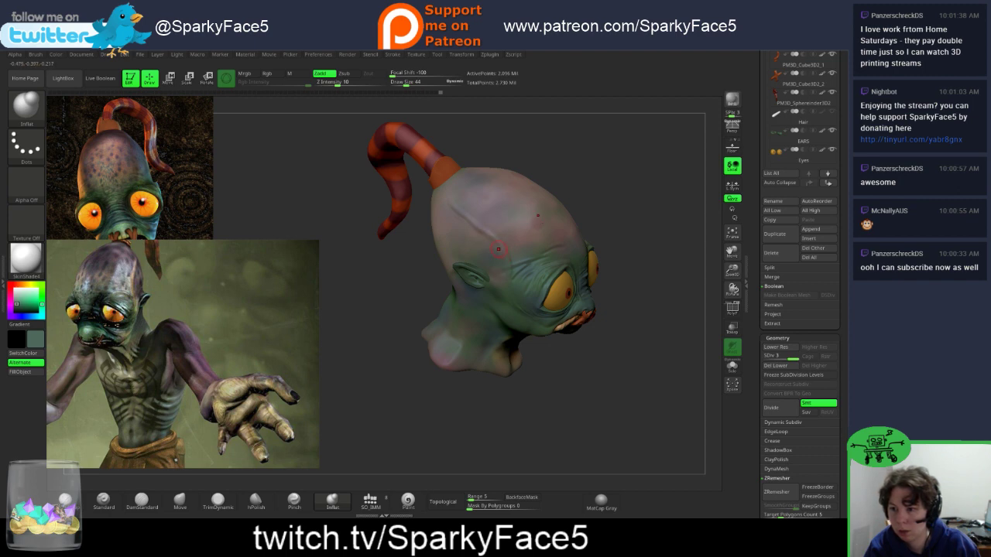
key(shift)
mouse_move(620, 387)
mouse_down()
mouse_move(658, 364)
mouse_move(627, 349)
mouse_move(457, 344)
mouse_move(410, 325)
mouse_move(487, 345)
mouse_move(410, 342)
mouse_up()
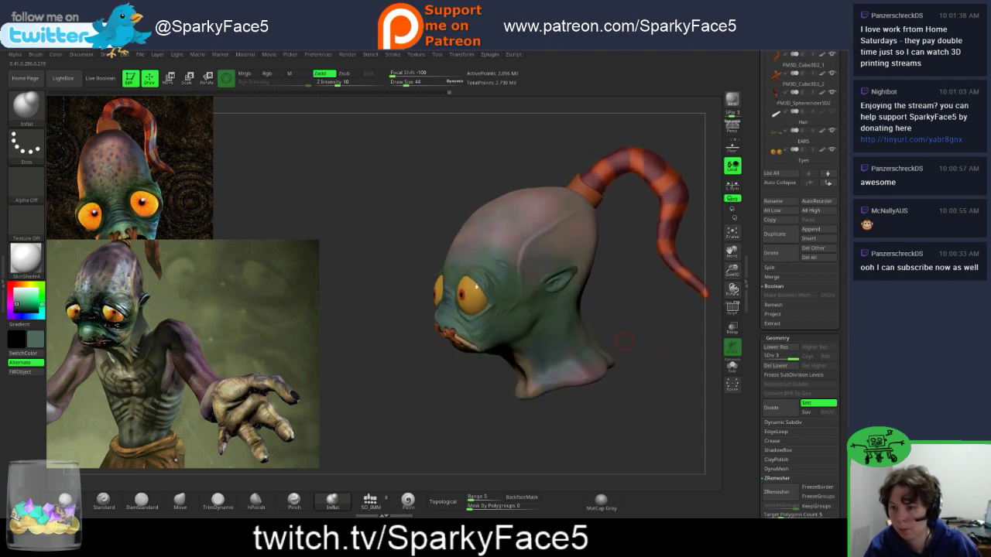
Step: Undo the raised vein on the side of the skull, including its inflating and smoothing strokes
drag(624, 341, 631, 319)
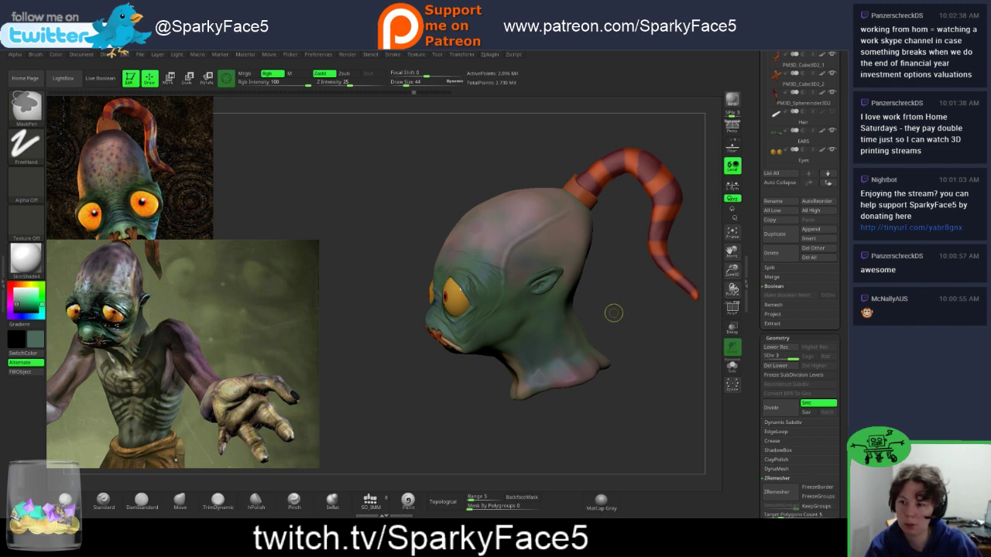
key(ctrl+z)
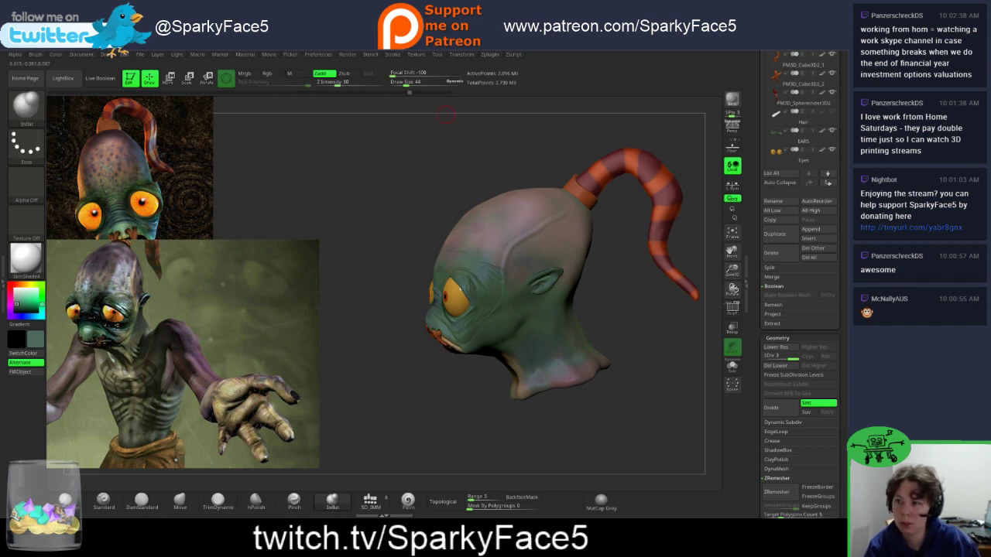
click(405, 92)
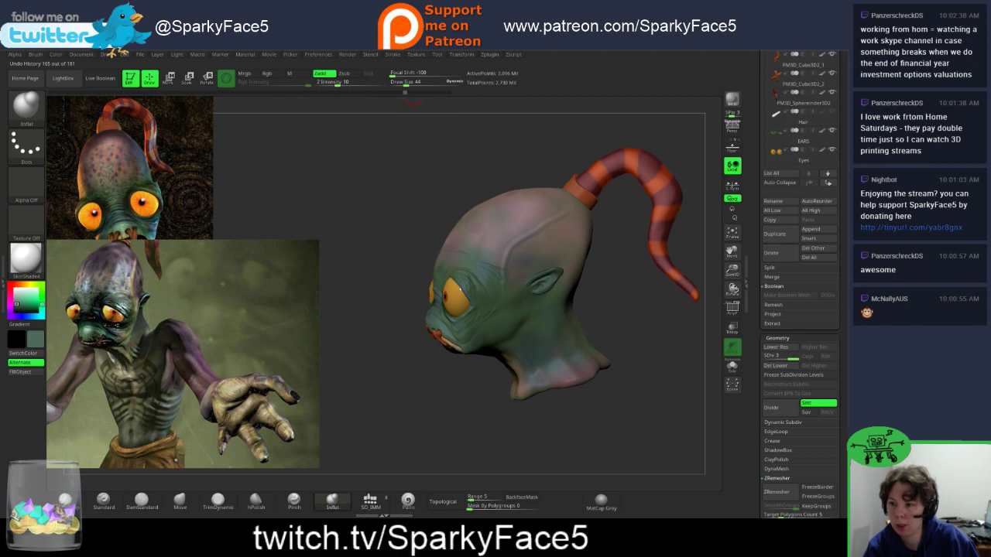
key(ctrl+z)
key(ctrl+z)
drag(395, 92, 401, 92)
key(ctrl+z)
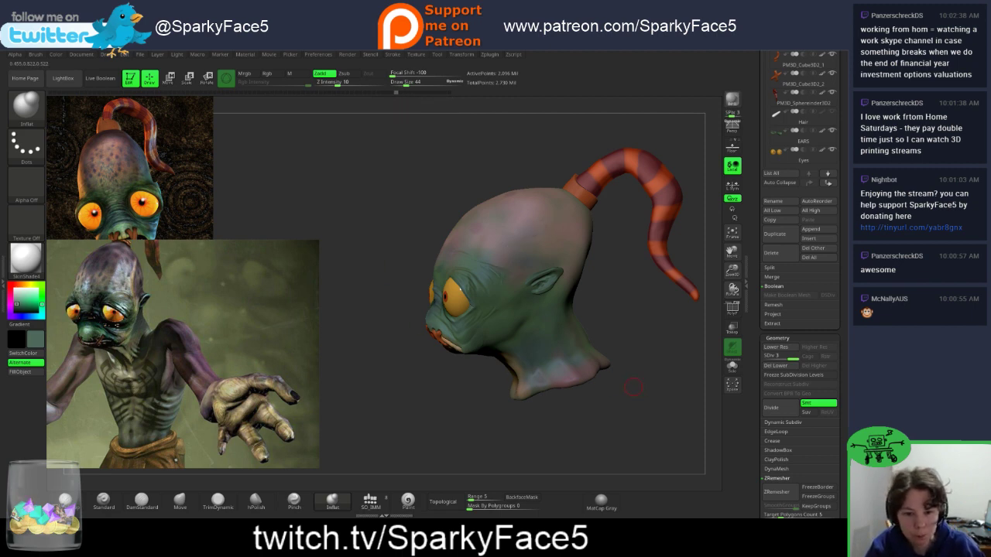
Step: Examine the head without the vein from the front, both sides and three-quarter views
drag(571, 414, 651, 419)
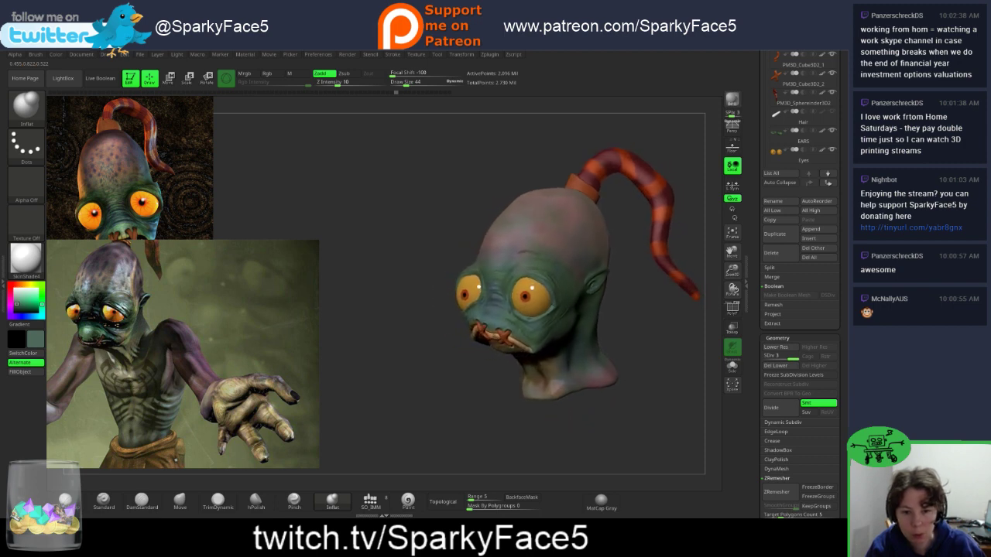
mouse_move(697, 383)
mouse_down()
mouse_move(512, 424)
mouse_move(499, 415)
mouse_move(515, 412)
mouse_up()
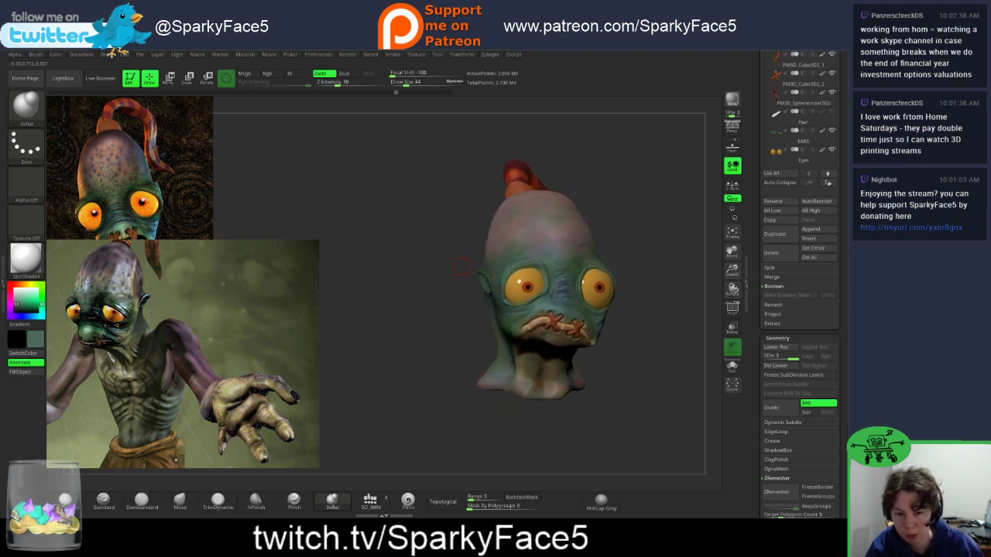
mouse_move(452, 353)
mouse_down()
mouse_move(575, 395)
mouse_move(580, 439)
mouse_up()
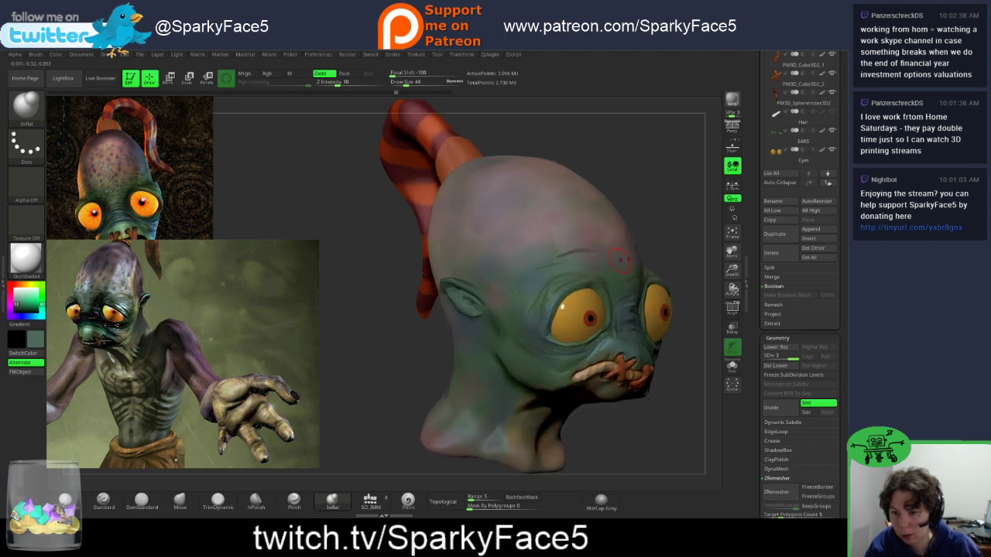
mouse_move(642, 207)
mouse_down()
mouse_move(619, 218)
mouse_move(656, 203)
mouse_move(480, 232)
mouse_up()
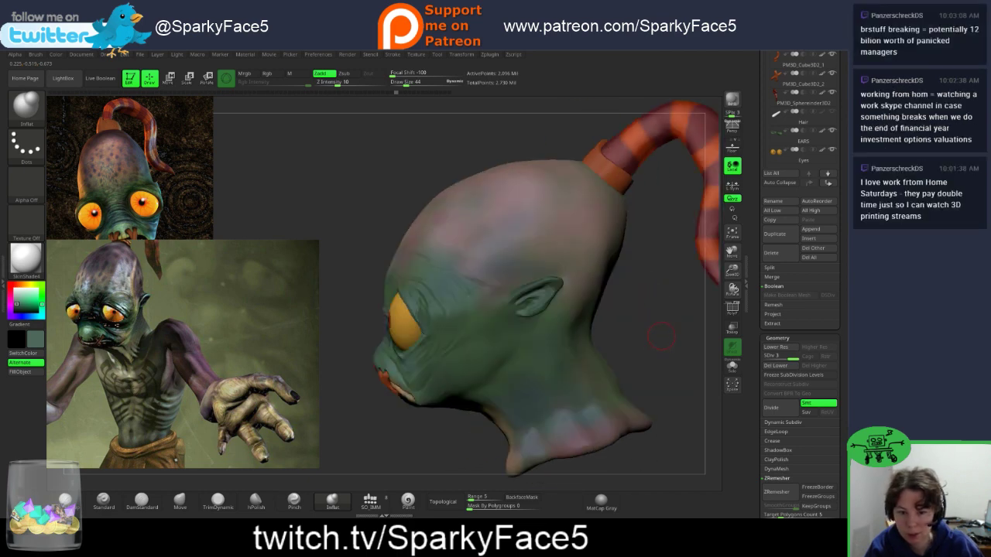
drag(656, 323, 650, 307)
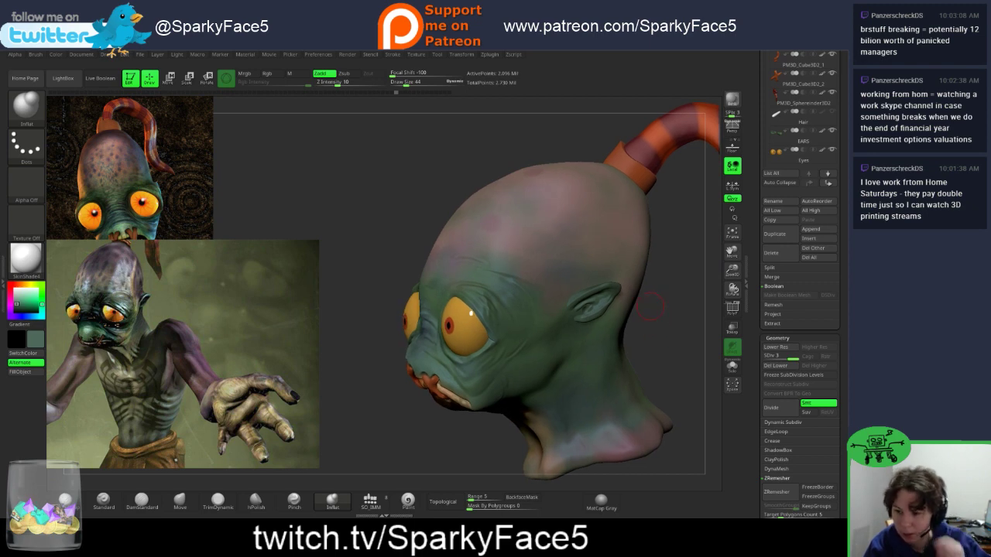
drag(385, 423, 505, 323)
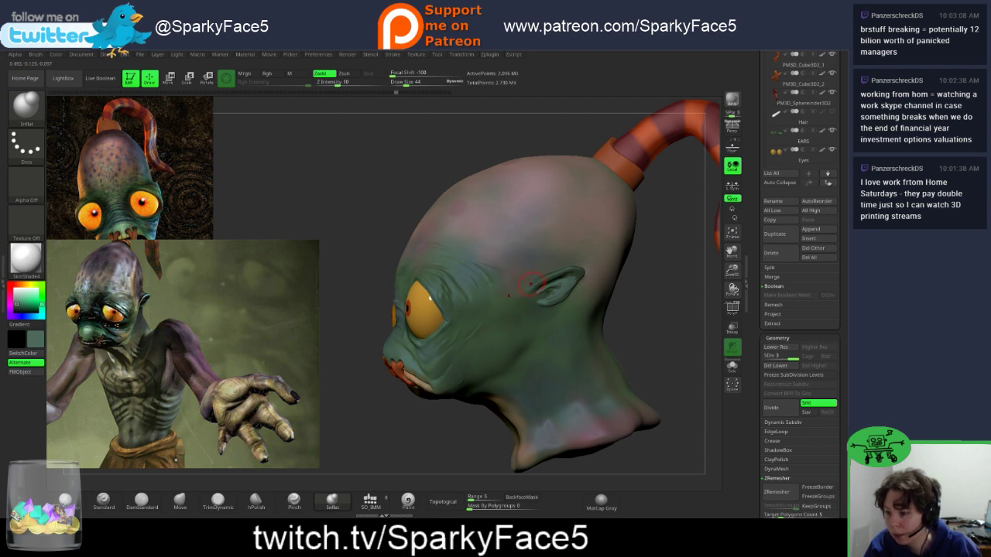
Step: Build up subtle skin folds between the eye and the ear with the Standard brush at Draw Size 44 and soften them with Smooth
click(104, 501)
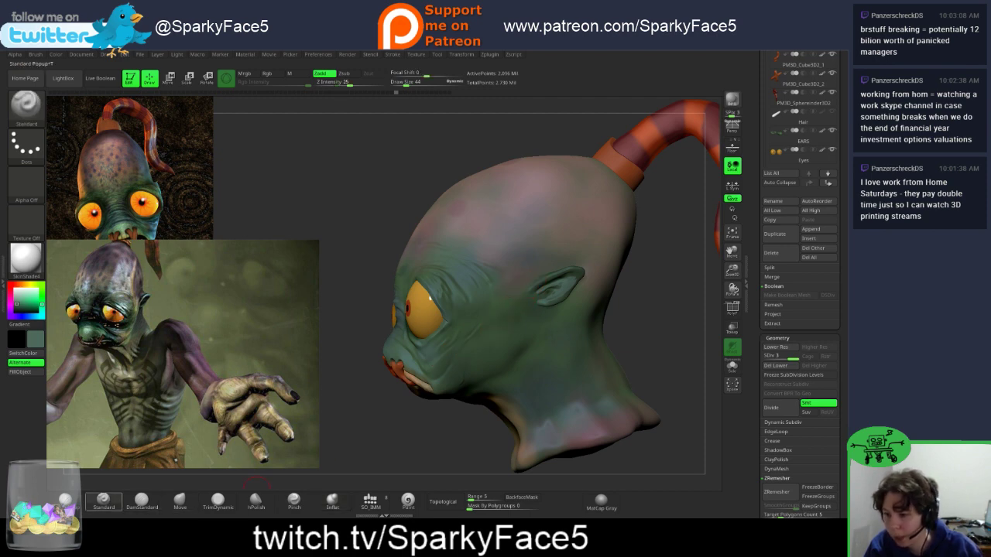
drag(359, 422, 426, 424)
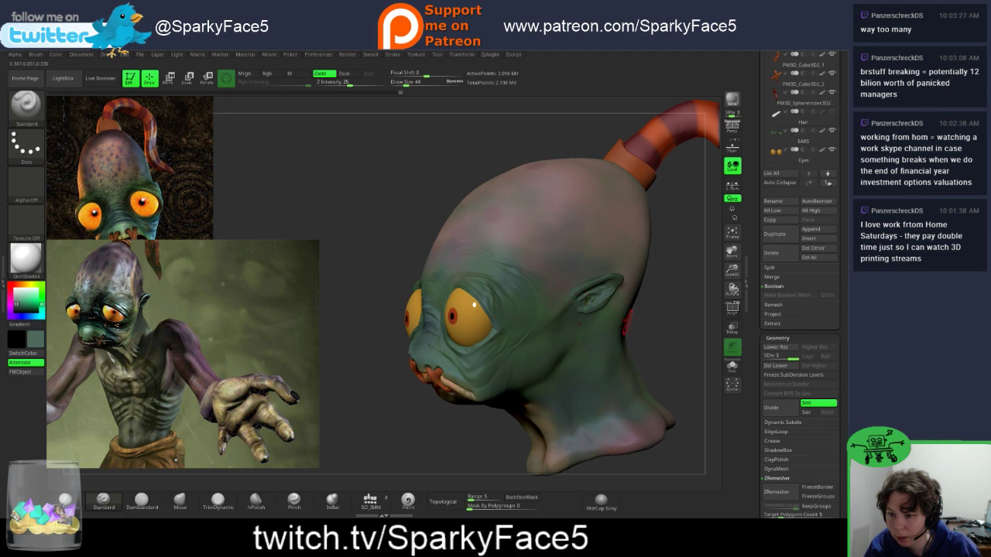
mouse_move(655, 340)
mouse_down()
mouse_move(710, 345)
mouse_move(620, 339)
mouse_up()
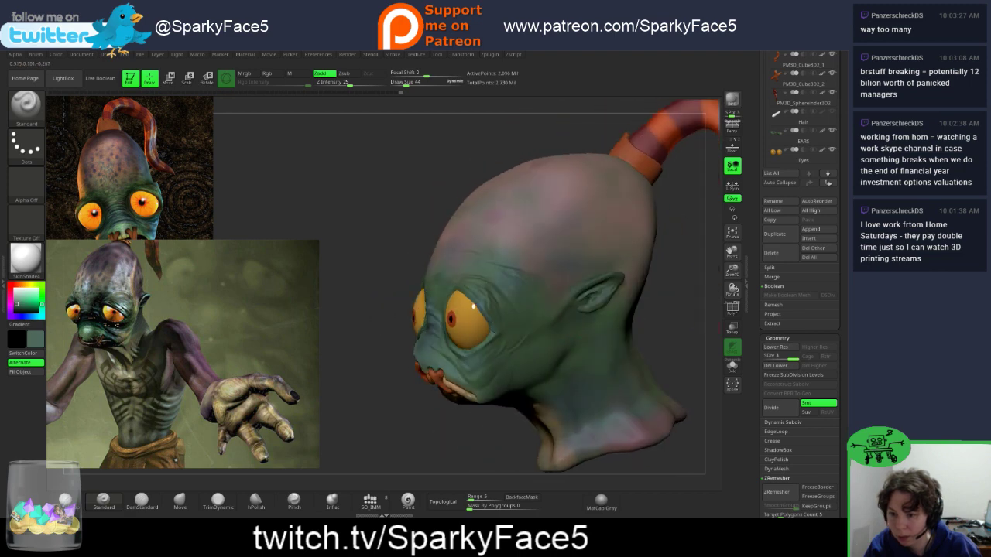
key(shift)
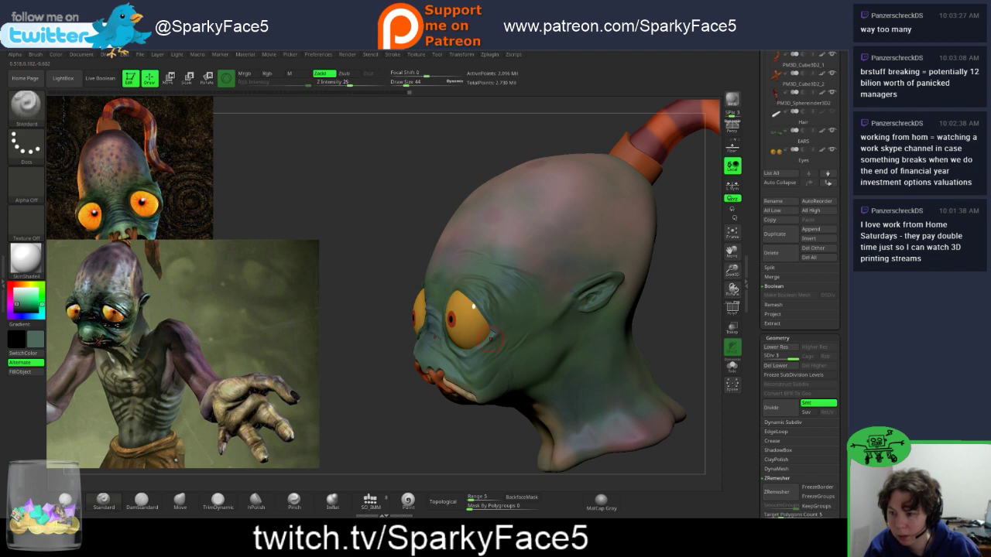
drag(443, 427, 512, 433)
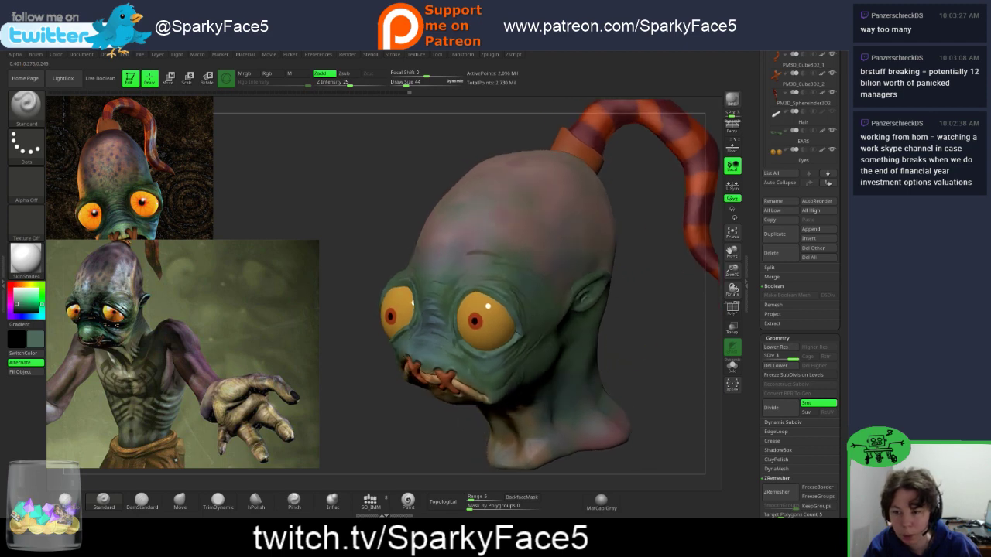
drag(646, 318, 629, 335)
key(shift)
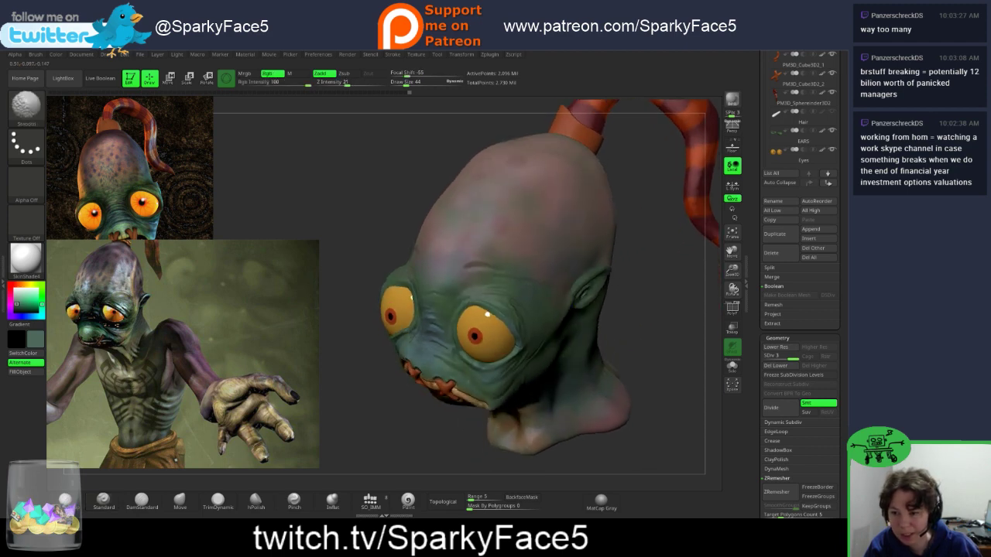
mouse_move(651, 418)
mouse_down()
mouse_move(647, 367)
mouse_move(569, 333)
mouse_move(612, 348)
mouse_move(525, 342)
mouse_move(539, 324)
mouse_up()
mouse_move(433, 341)
mouse_down()
mouse_move(426, 338)
mouse_move(515, 333)
mouse_move(580, 312)
mouse_move(449, 294)
mouse_up()
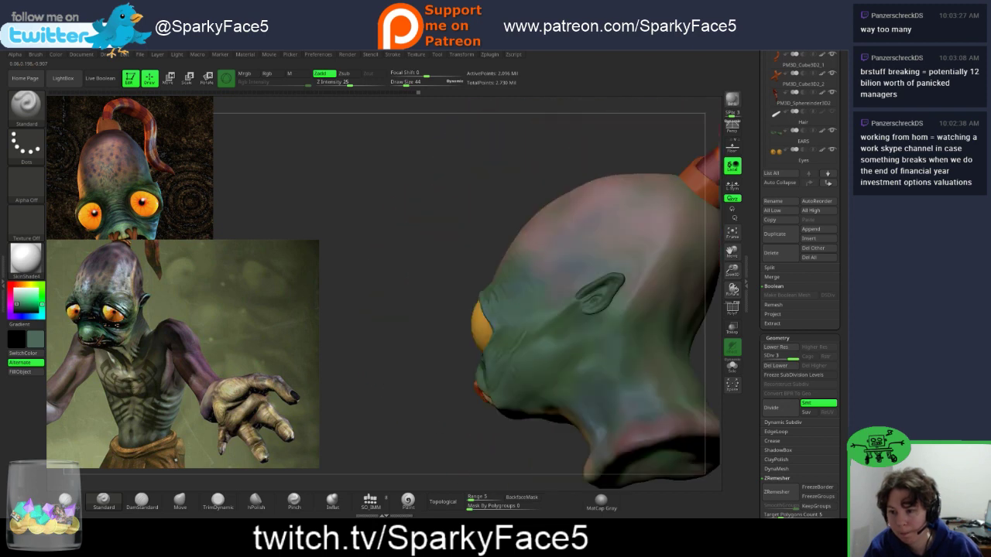
drag(549, 301, 658, 297)
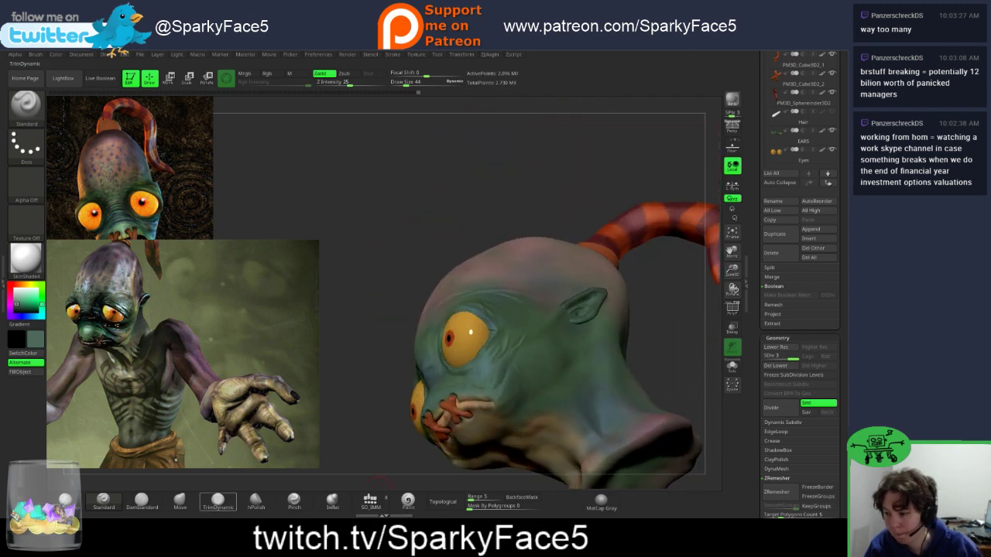
Step: Adjust the head's shape with the Move brush at Draw Size 70, checking it from both sides and the front
click(180, 502)
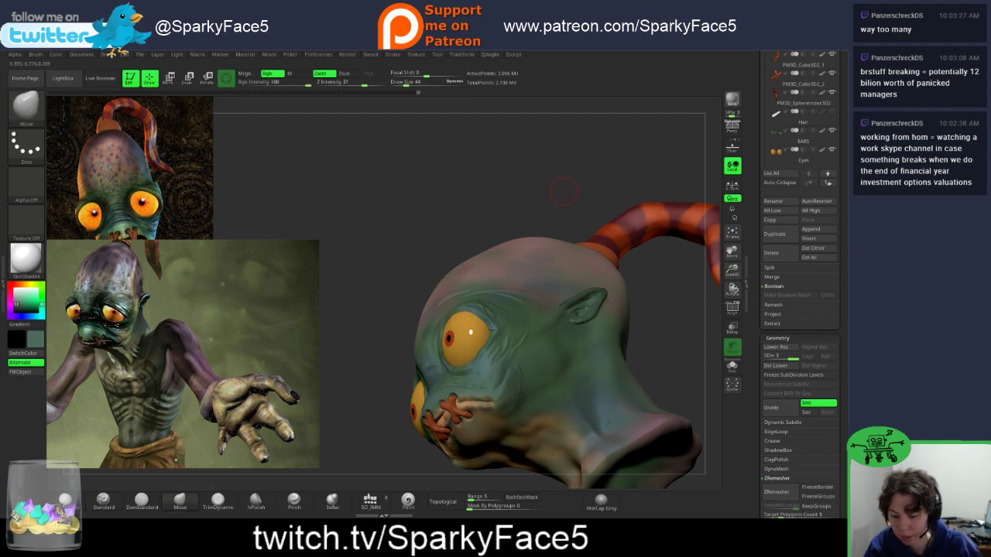
key(s)
drag(565, 192, 569, 191)
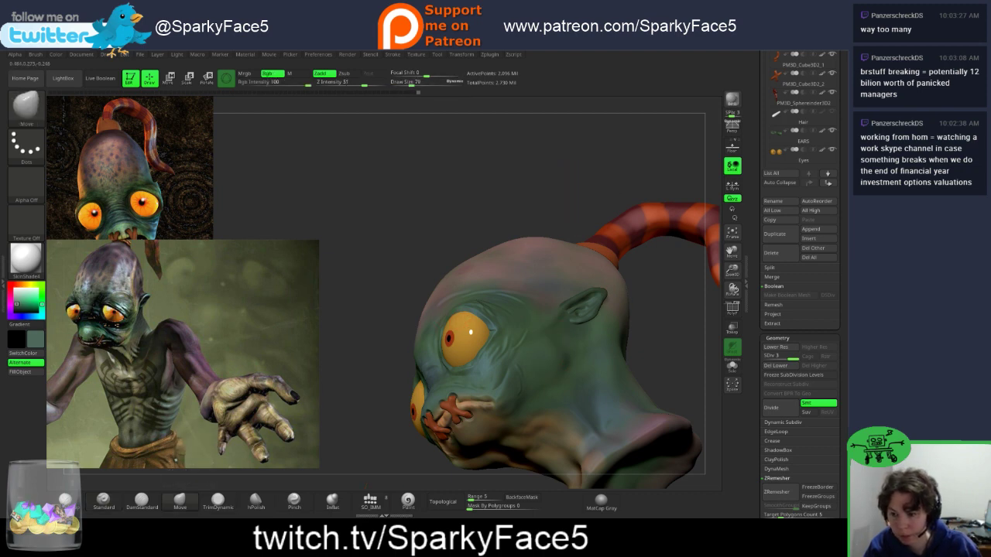
mouse_move(464, 310)
mouse_down()
mouse_move(531, 310)
mouse_move(561, 329)
mouse_move(550, 321)
mouse_move(571, 220)
mouse_up()
drag(590, 377, 692, 372)
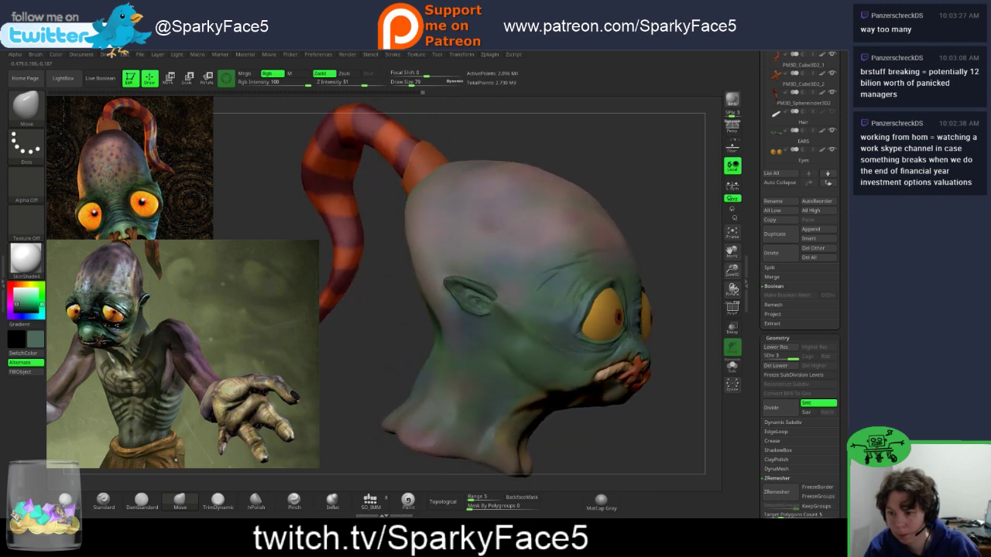
mouse_move(410, 371)
mouse_down()
mouse_move(495, 372)
mouse_move(518, 333)
mouse_up()
drag(686, 319, 610, 311)
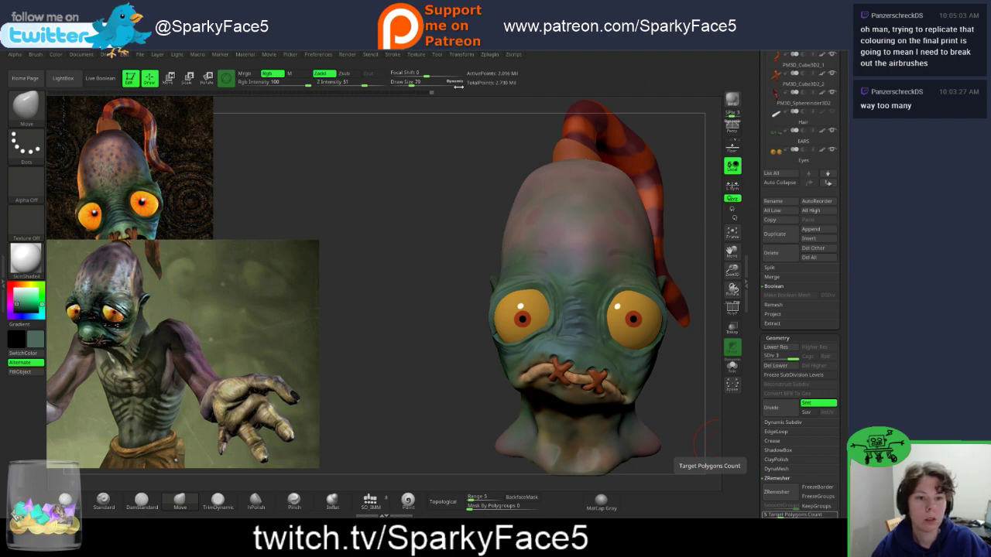
mouse_move(313, 52)
mouse_down()
mouse_move(480, 53)
mouse_move(367, 52)
mouse_up()
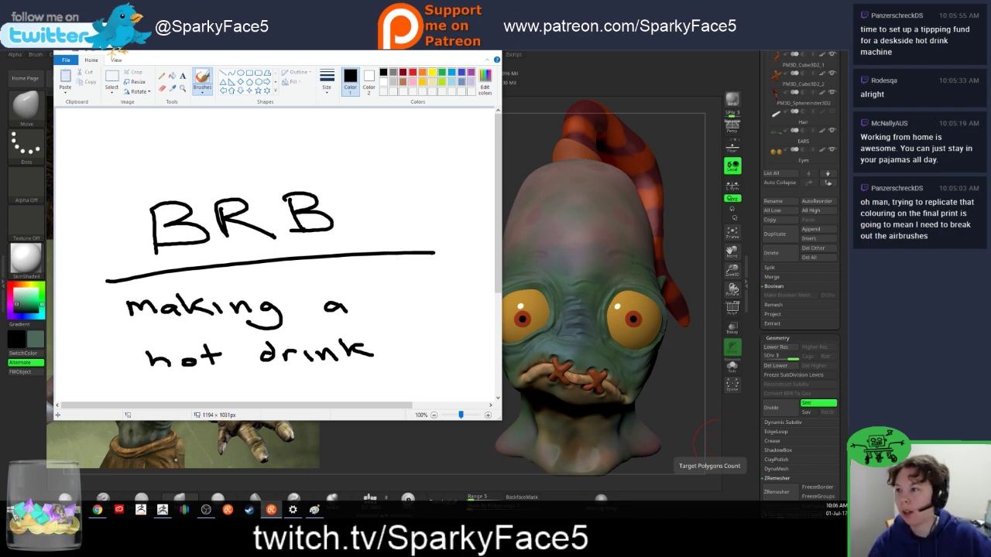
Step: Move the Paint break-note window off the canvas and examine the alien head from the front and side angles
drag(233, 47, 990, 84)
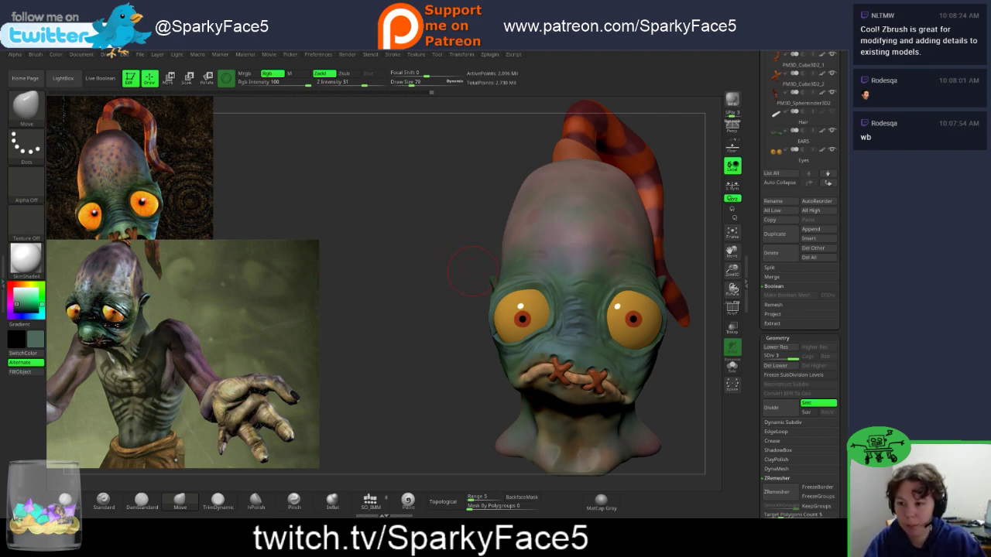
mouse_move(443, 313)
mouse_down()
mouse_move(443, 321)
mouse_move(432, 234)
mouse_up()
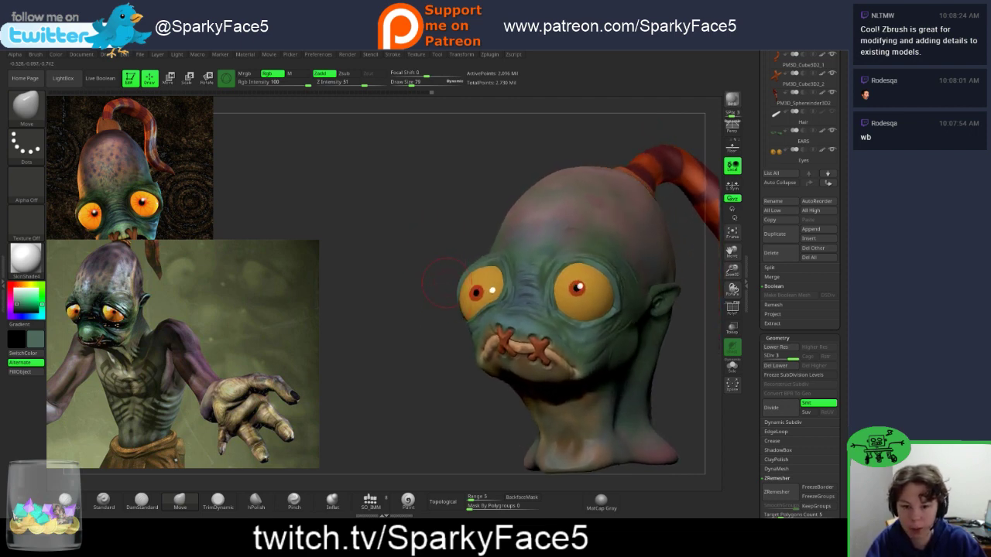
mouse_move(432, 234)
mouse_down()
mouse_move(443, 271)
mouse_move(415, 248)
mouse_move(429, 257)
mouse_up()
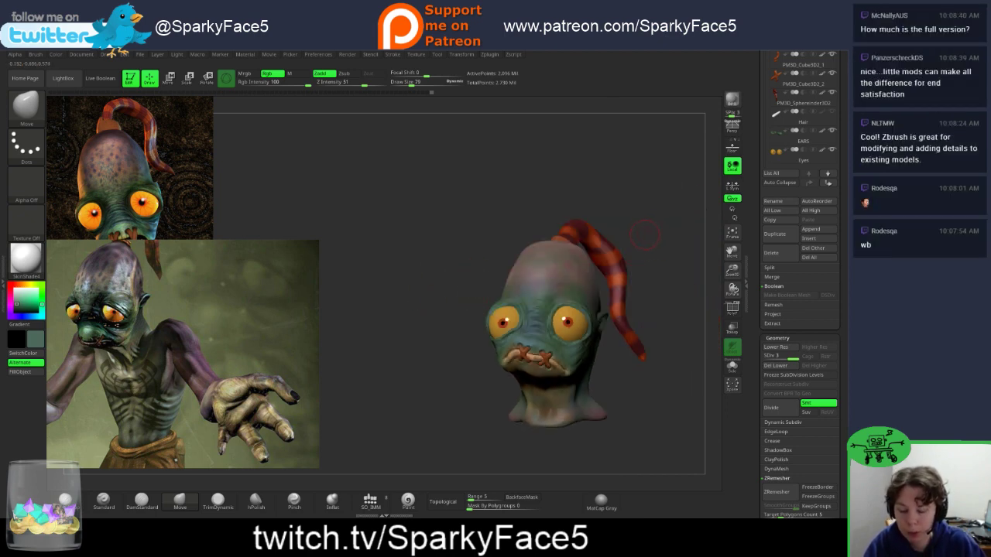
alt+drag(644, 235, 660, 310)
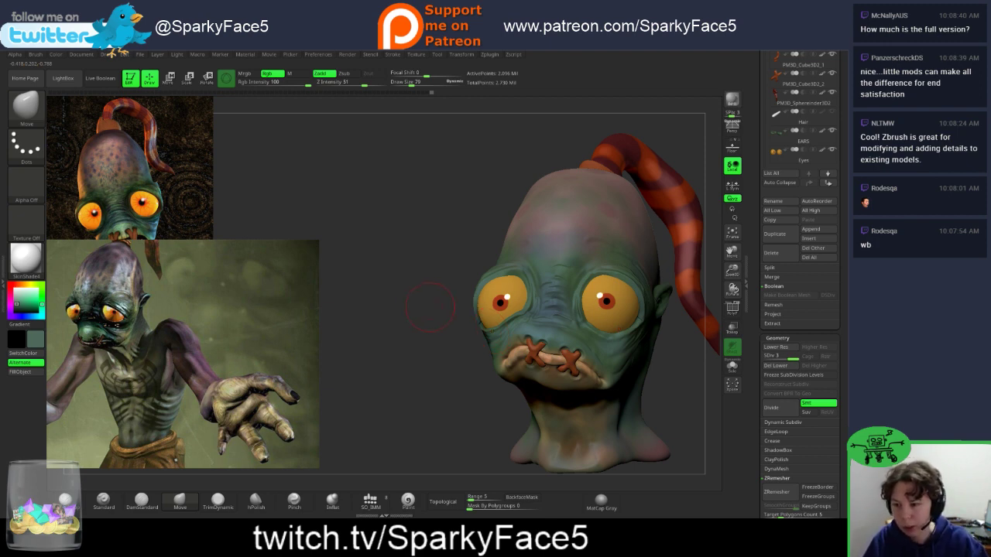
mouse_move(434, 314)
mouse_down()
mouse_move(406, 300)
mouse_move(433, 327)
mouse_up()
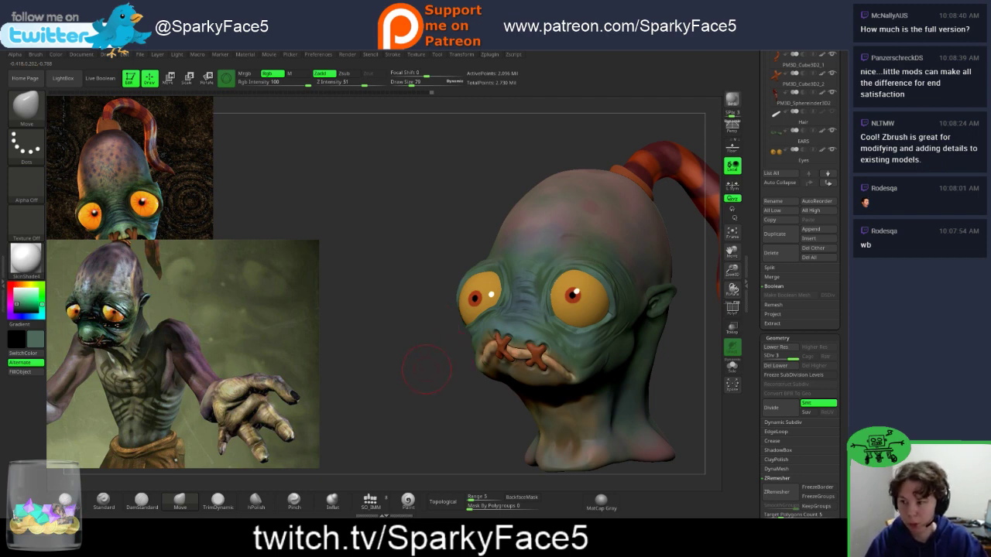
mouse_move(426, 370)
mouse_down()
mouse_move(450, 376)
mouse_move(403, 352)
mouse_move(532, 354)
mouse_move(424, 357)
mouse_move(441, 380)
mouse_move(386, 378)
mouse_move(398, 378)
mouse_move(397, 421)
mouse_move(398, 393)
mouse_move(431, 426)
mouse_move(430, 414)
mouse_up()
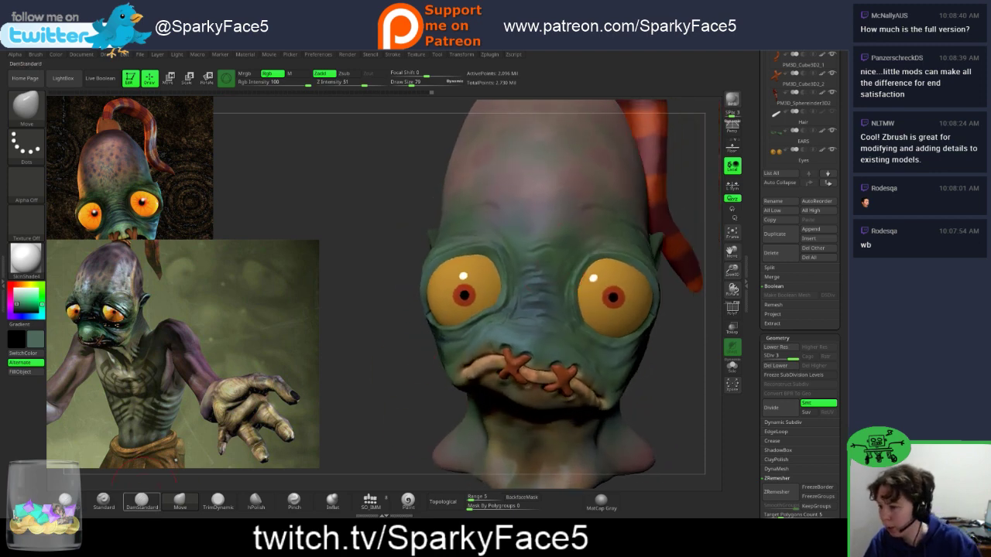
Step: Select the DamStandard brush and reduce its draw size for fine wrinkle work
click(141, 502)
key(s)
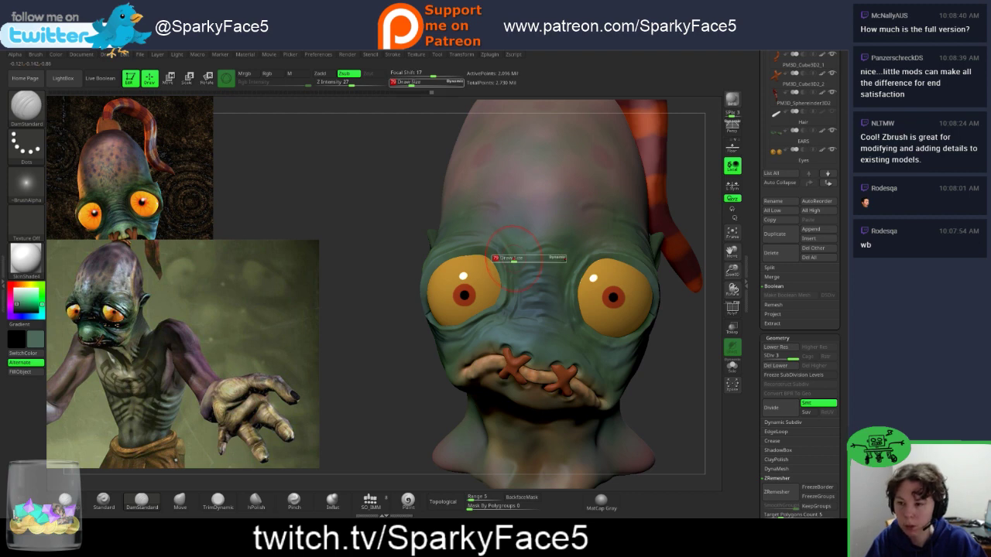
click(505, 262)
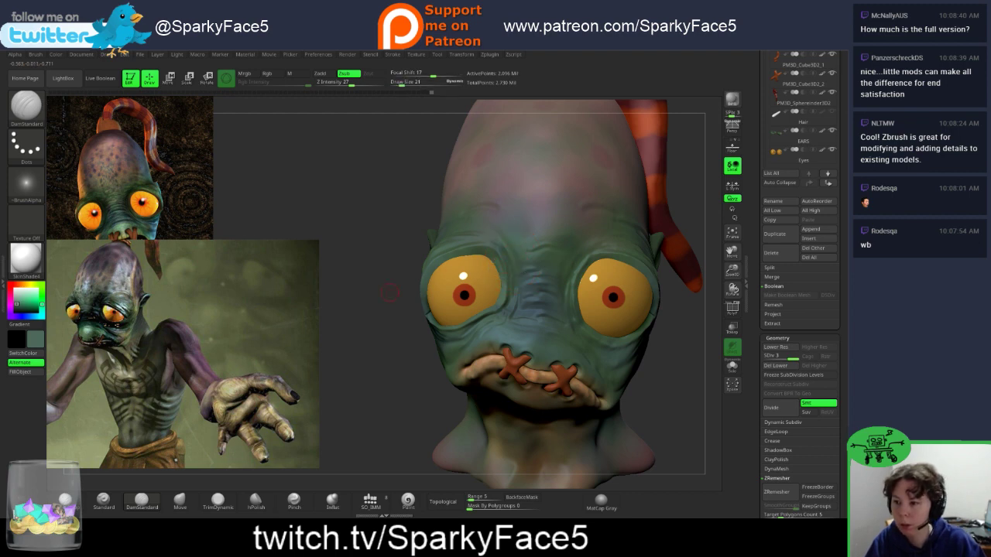
Step: Try carving and smoothing fine creases on the cheek between the eye and the stitched mouth
drag(364, 325, 383, 298)
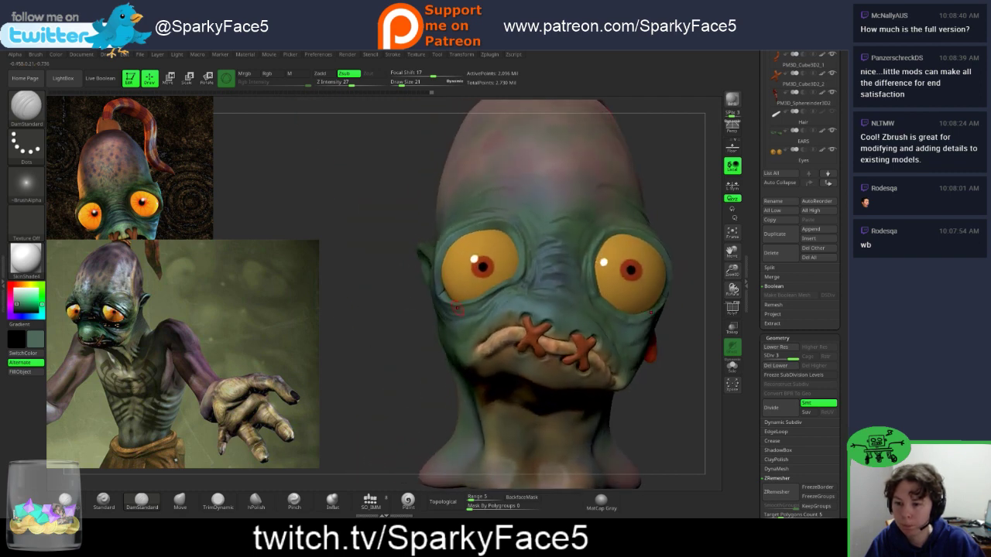
drag(658, 393, 534, 344)
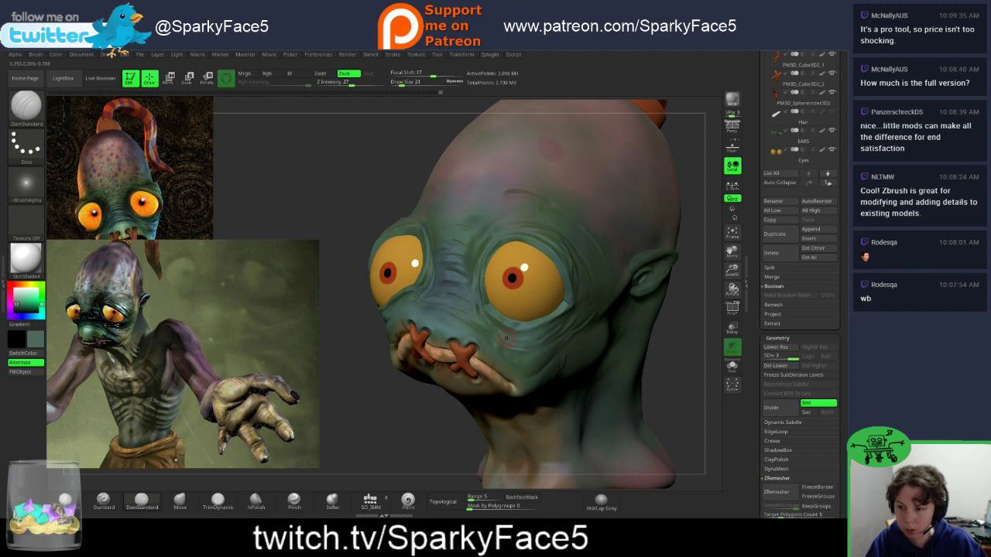
key(shift)
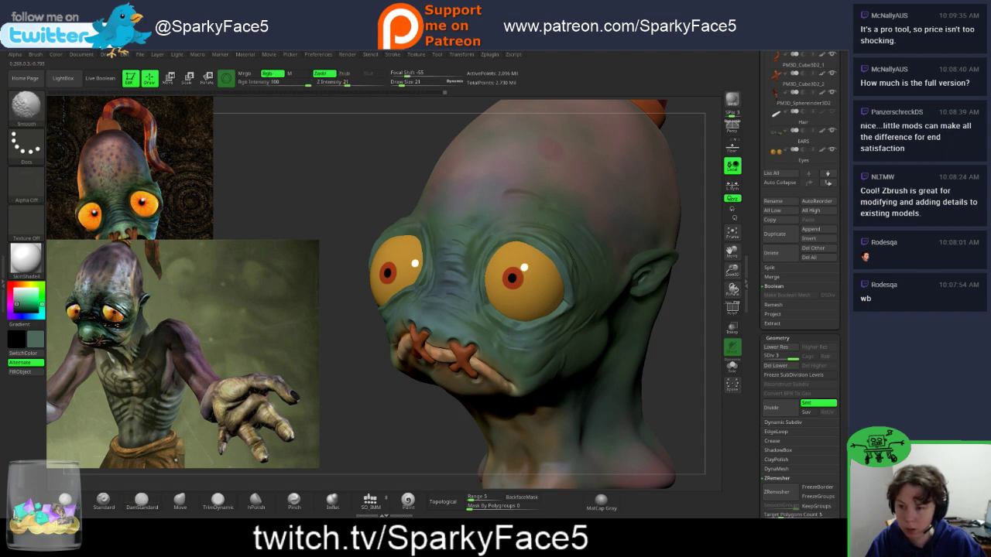
drag(358, 414, 553, 392)
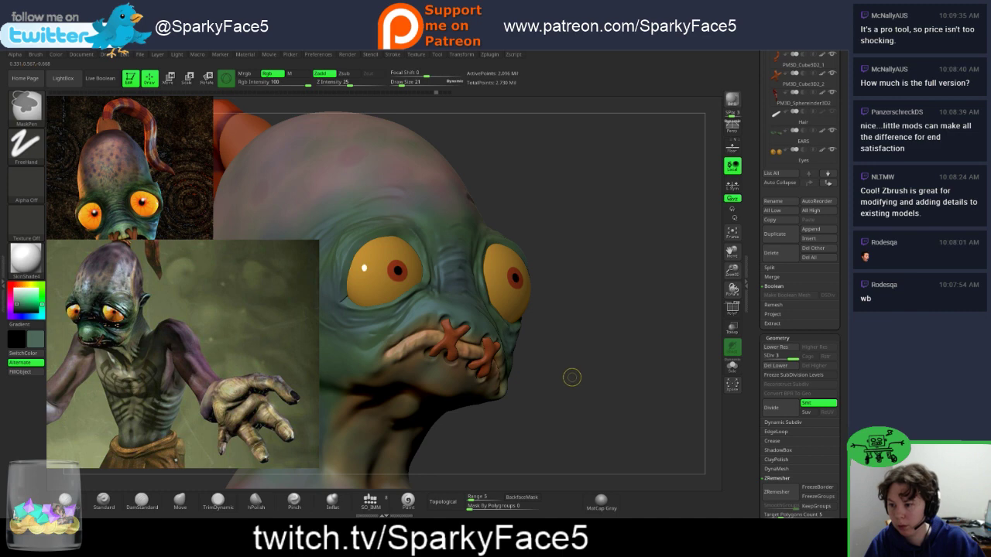
key(ctrl)
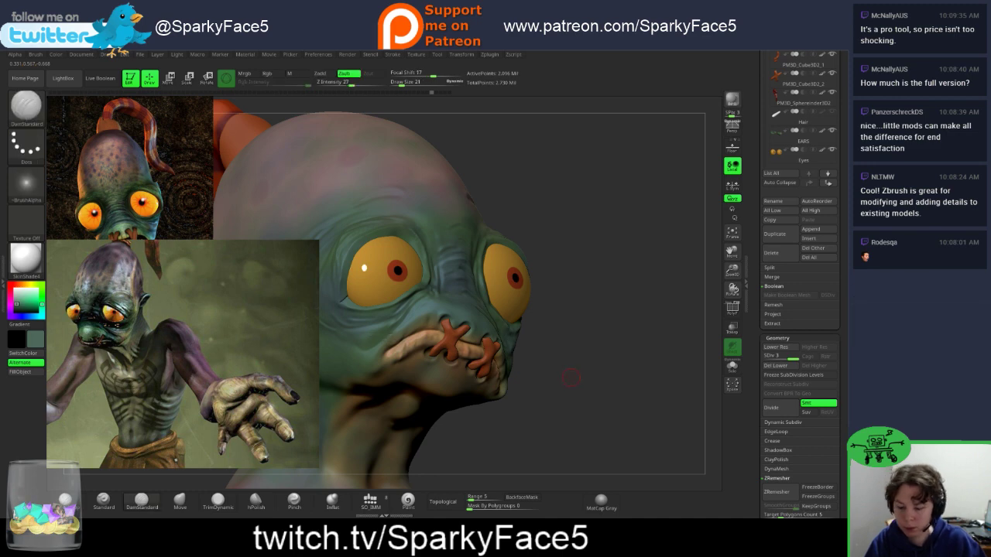
Step: Carve fine DamStandard wrinkles into the cheek between the eye and the mouth corner, and soften them with Smooth
drag(570, 377, 504, 334)
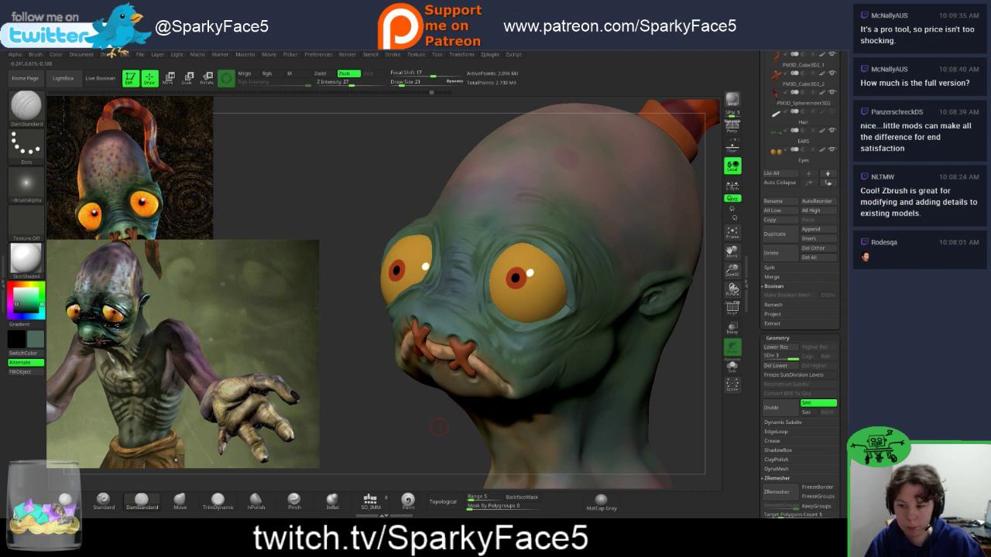
mouse_move(546, 418)
mouse_down()
mouse_move(603, 401)
mouse_move(584, 294)
mouse_up()
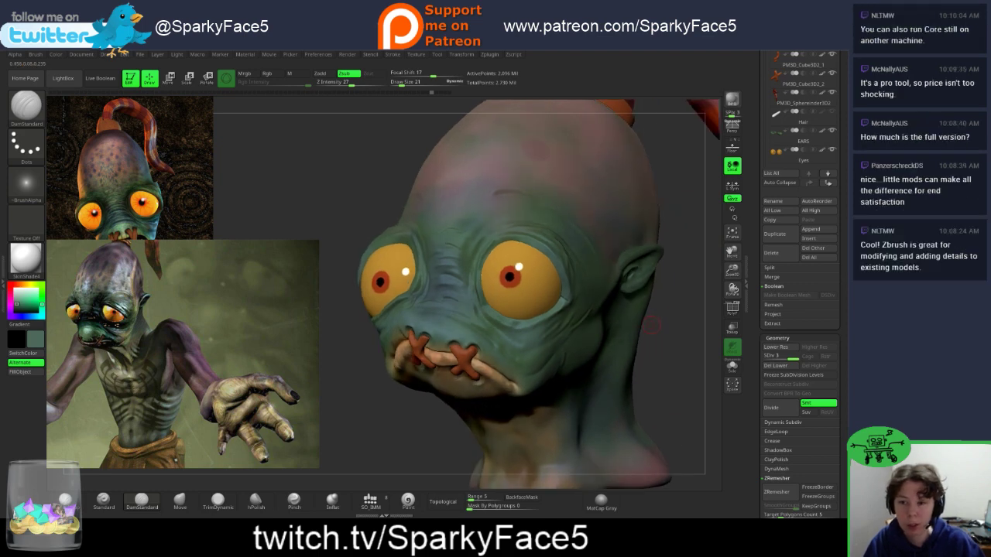
drag(678, 387, 654, 384)
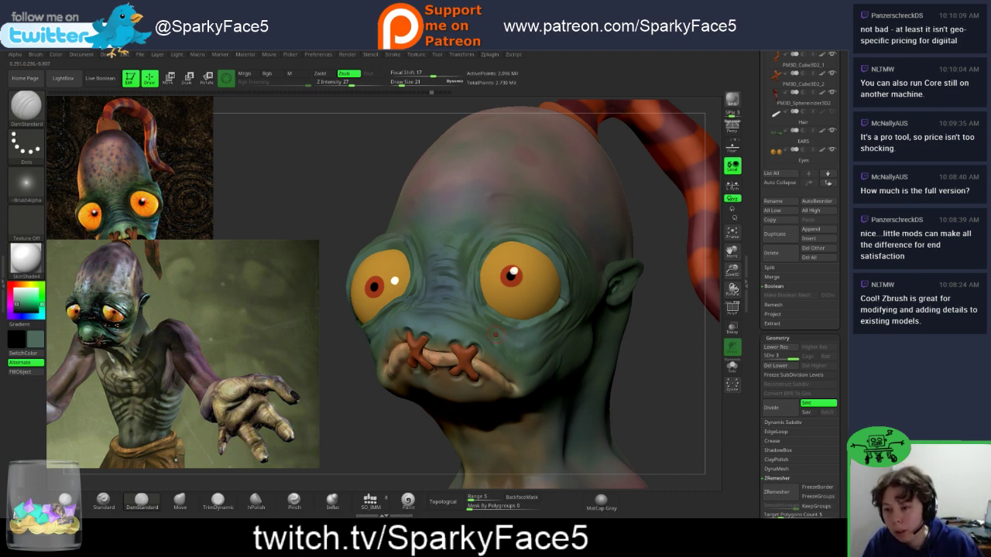
drag(638, 394, 590, 394)
drag(469, 430, 442, 433)
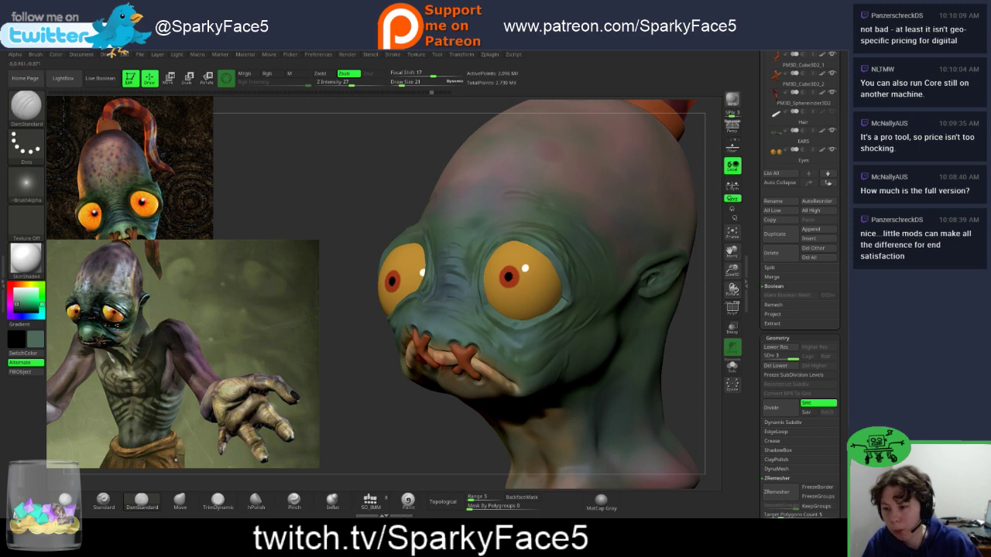
drag(398, 398, 372, 395)
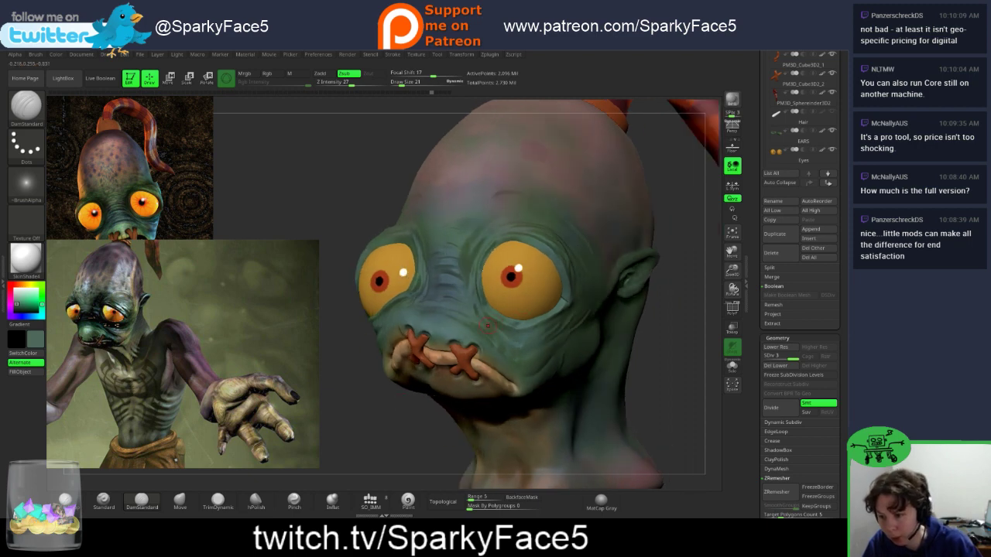
drag(481, 430, 512, 429)
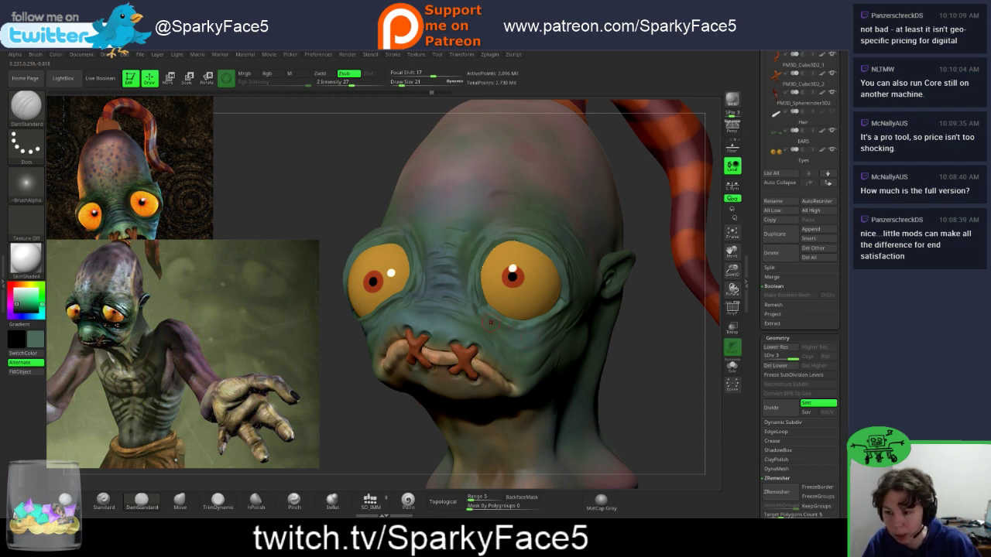
mouse_move(647, 364)
mouse_down()
mouse_move(584, 370)
mouse_move(563, 348)
mouse_up()
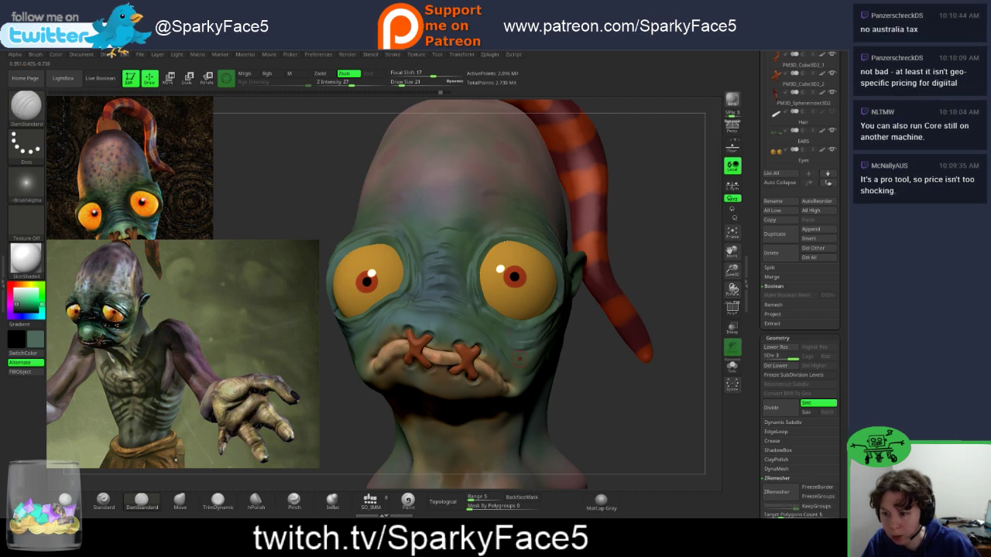
drag(627, 382, 534, 383)
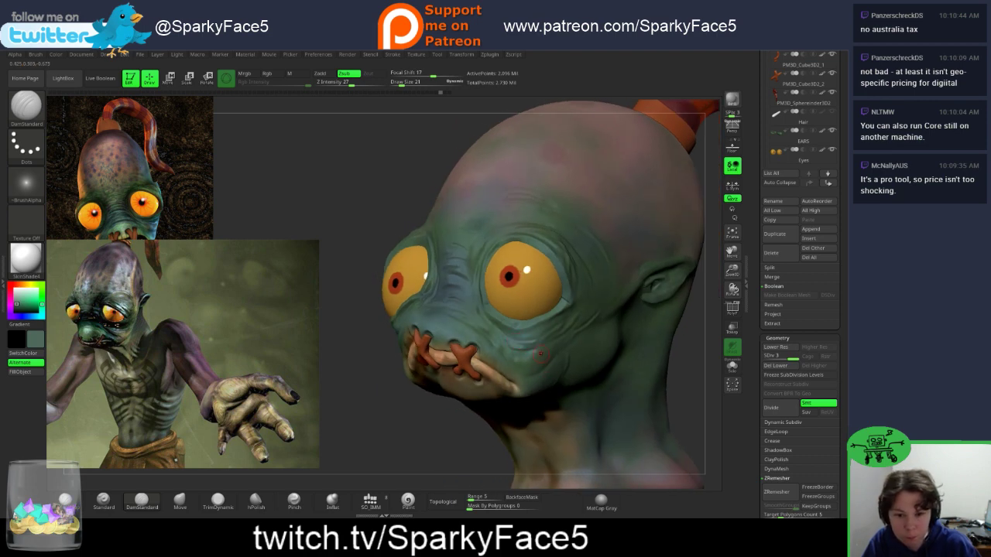
key(shift)
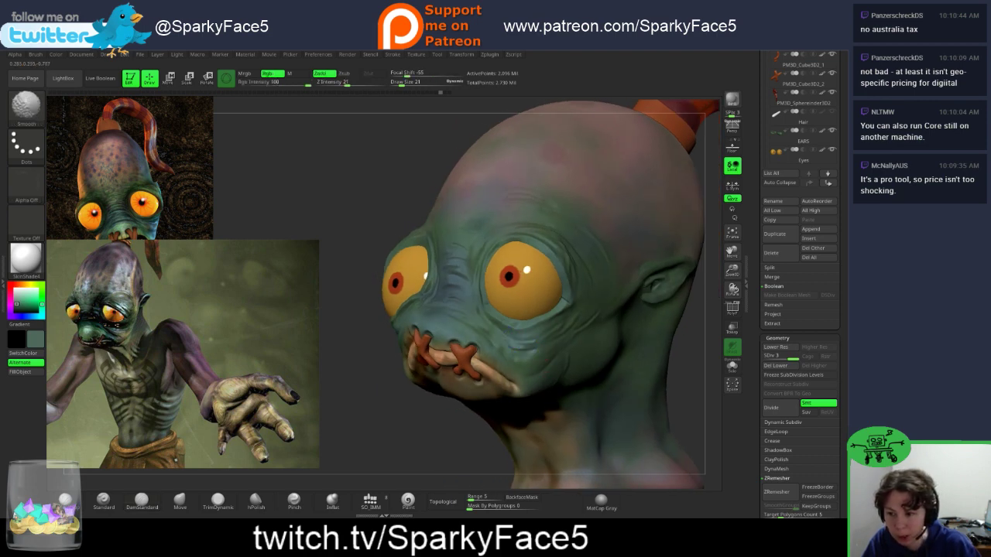
mouse_move(536, 372)
right_down()
mouse_move(620, 372)
mouse_move(540, 368)
mouse_move(649, 351)
right_up()
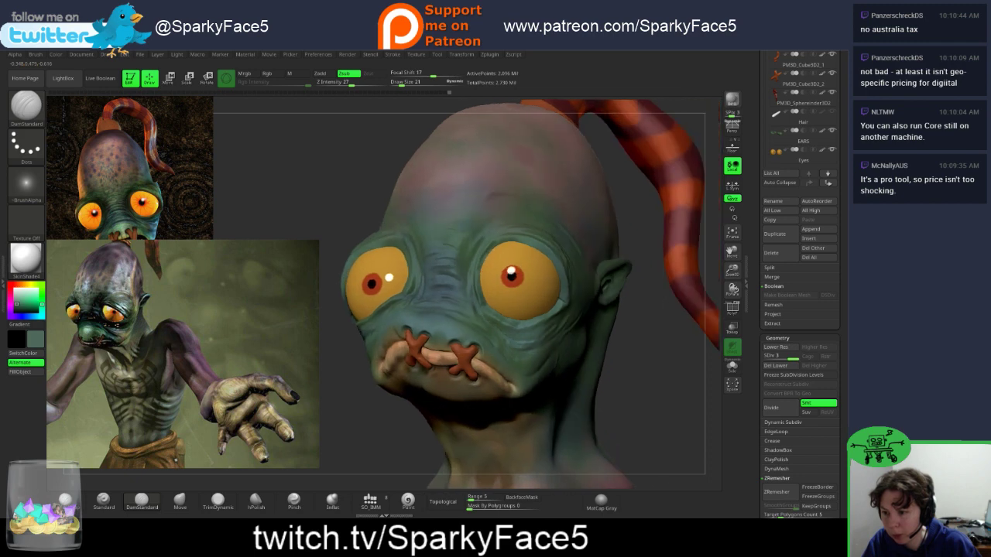
Step: Add more DamStandard creases on the cheek beneath the outer part of the eye
drag(648, 351, 671, 367)
right_drag(671, 367, 663, 345)
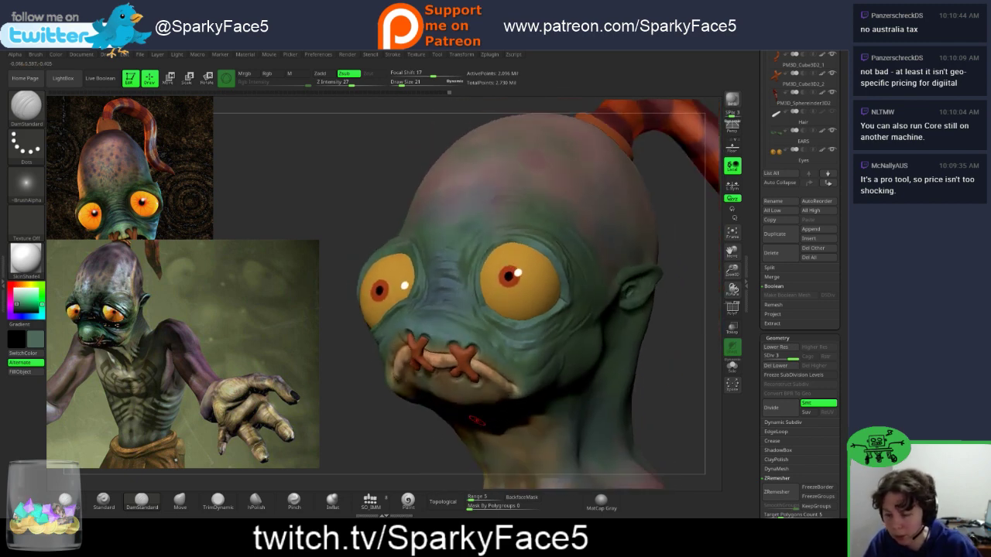
right_drag(477, 420, 504, 382)
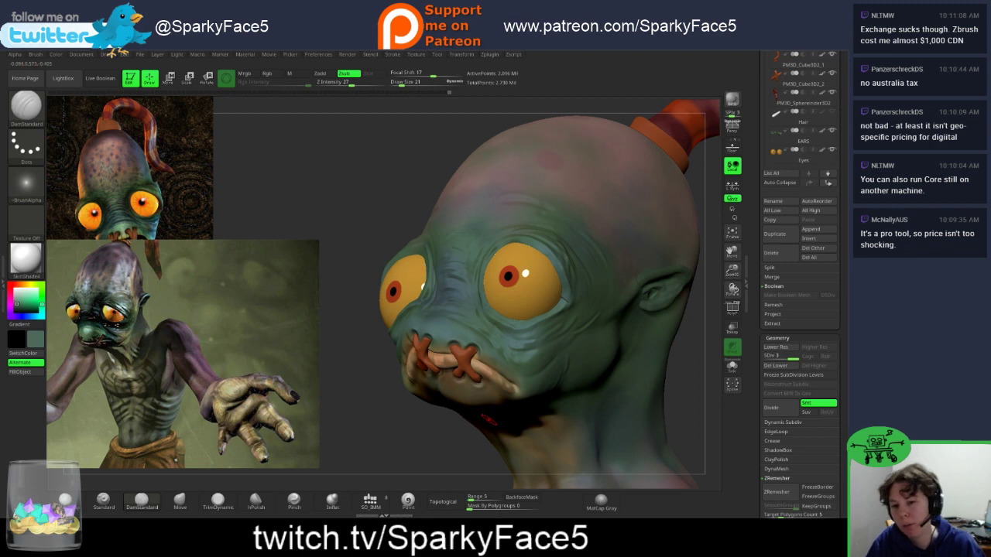
drag(473, 423, 500, 424)
mouse_move(653, 350)
mouse_down()
mouse_move(663, 361)
mouse_move(642, 361)
mouse_up()
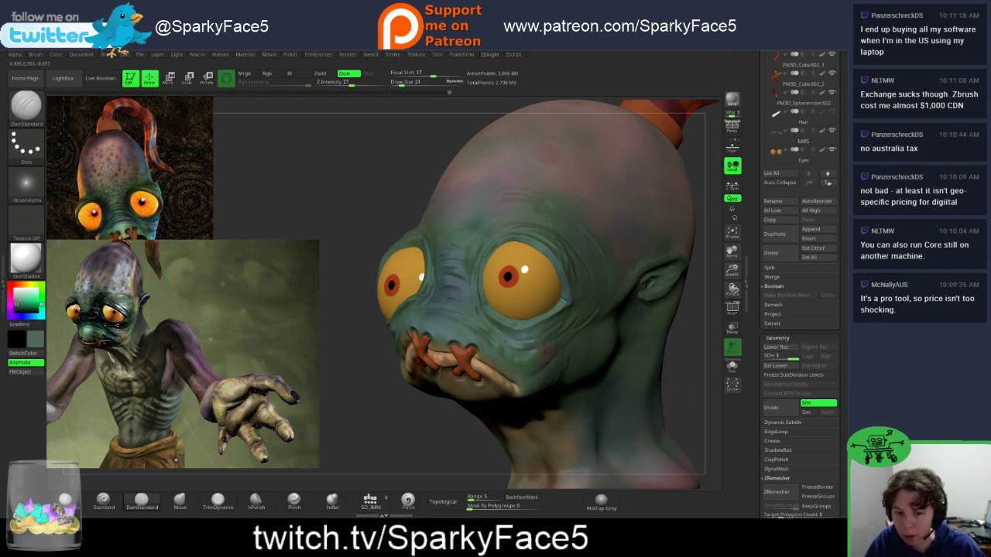
mouse_move(460, 414)
mouse_down()
mouse_move(457, 404)
mouse_move(491, 409)
mouse_move(463, 403)
mouse_move(473, 404)
mouse_up()
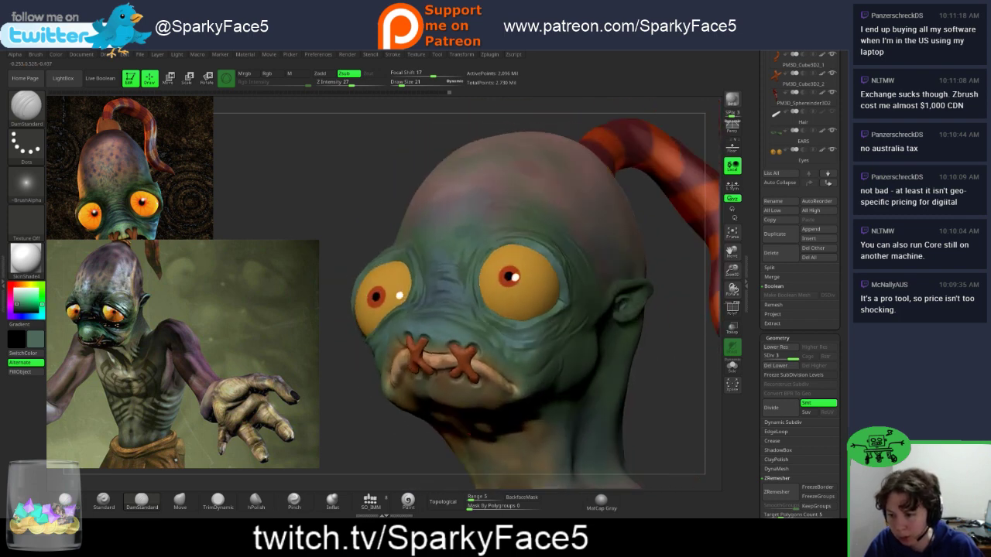
right_drag(464, 406, 528, 343)
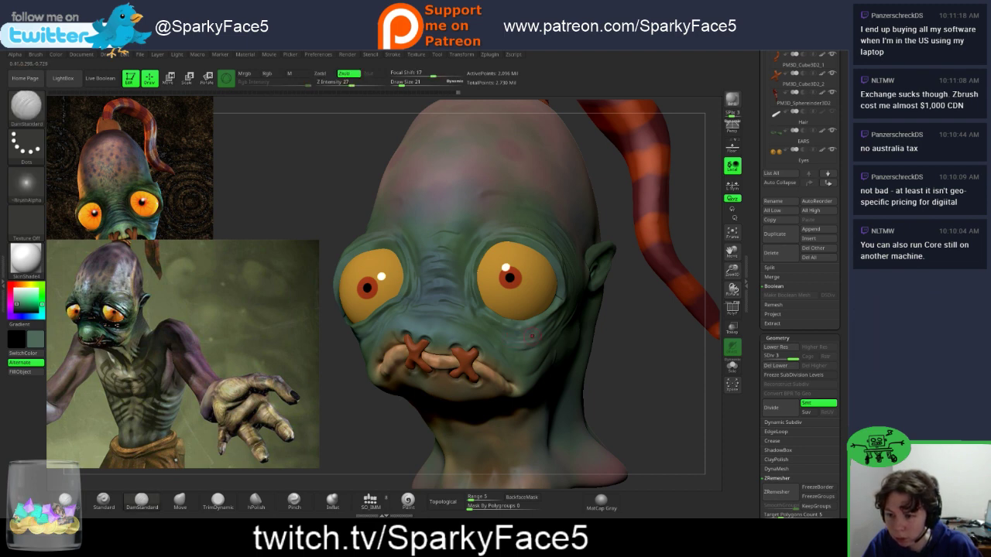
drag(600, 365, 535, 341)
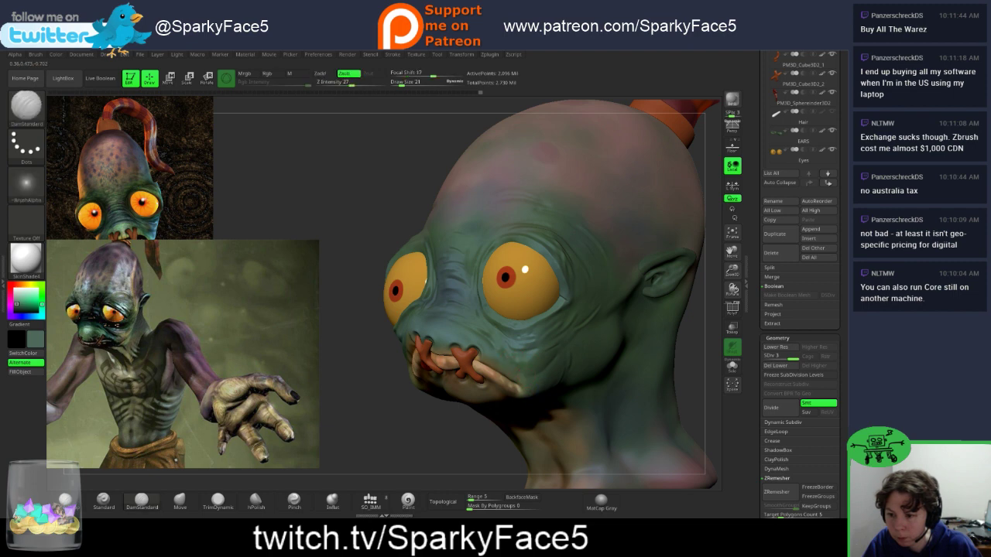
Step: Smooth the cheek wrinkles and refine the creases around the mouth corner, checking both sides of the head
shift+drag(513, 410, 528, 411)
mouse_move(387, 437)
mouse_down()
mouse_move(464, 430)
mouse_move(542, 398)
mouse_up()
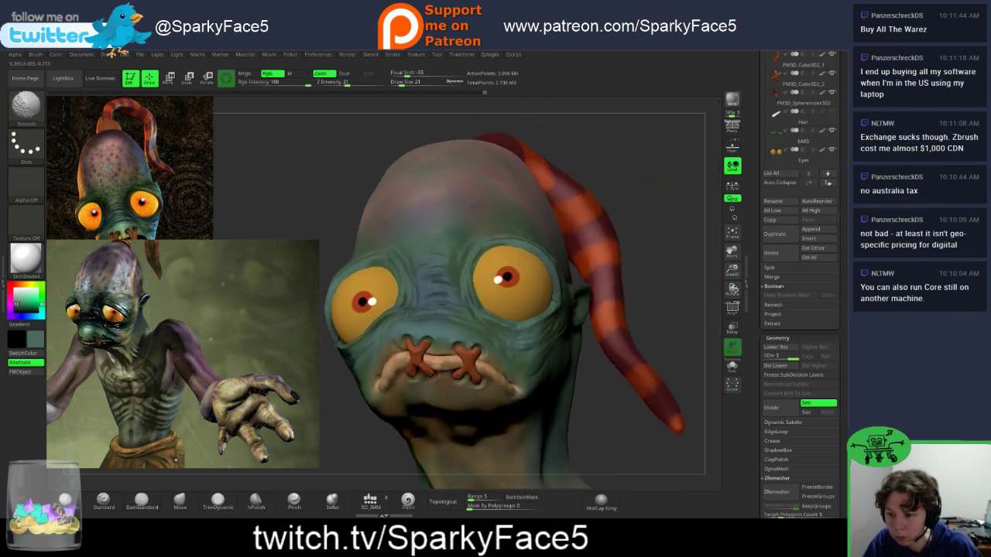
drag(674, 325, 573, 325)
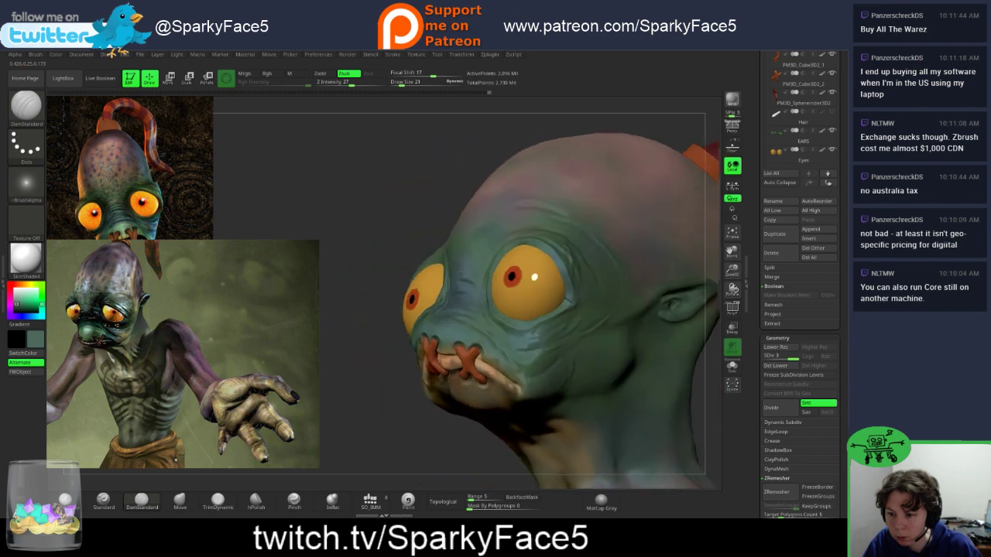
drag(570, 393, 540, 398)
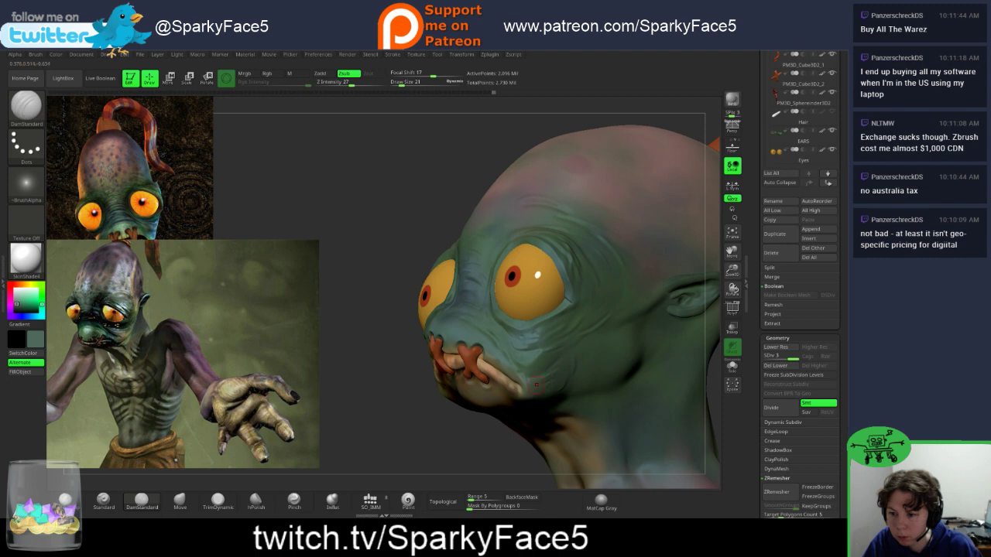
key(ctrl)
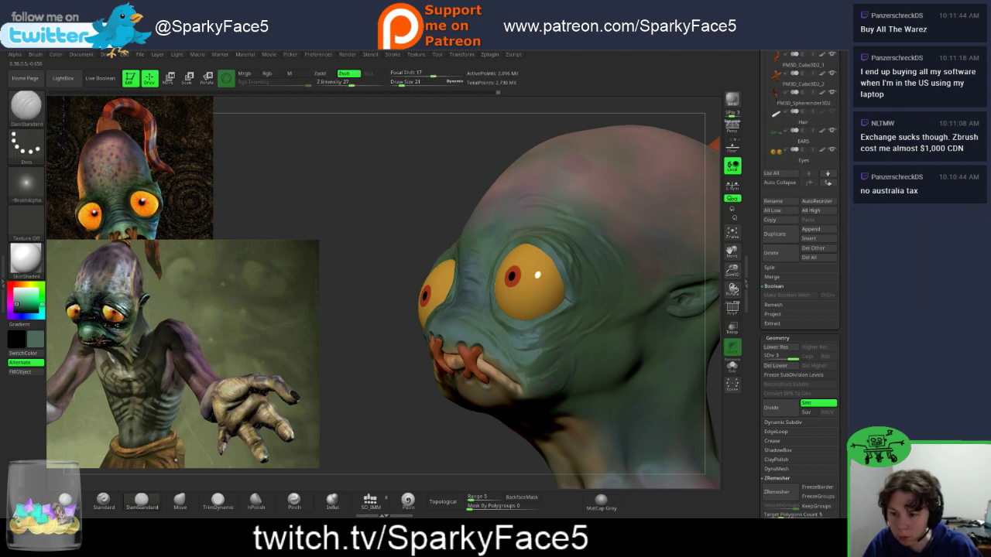
key(shift)
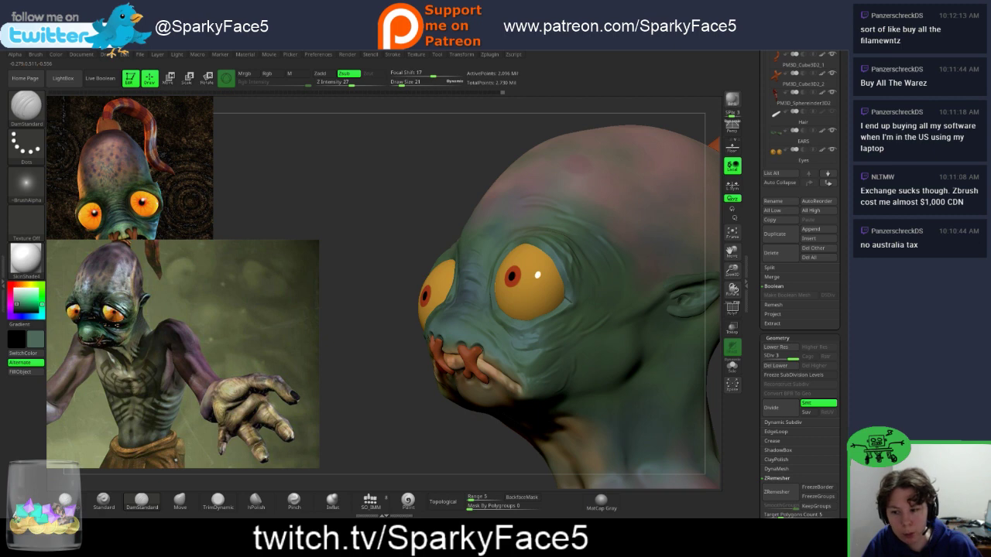
drag(474, 433, 672, 437)
drag(611, 438, 654, 435)
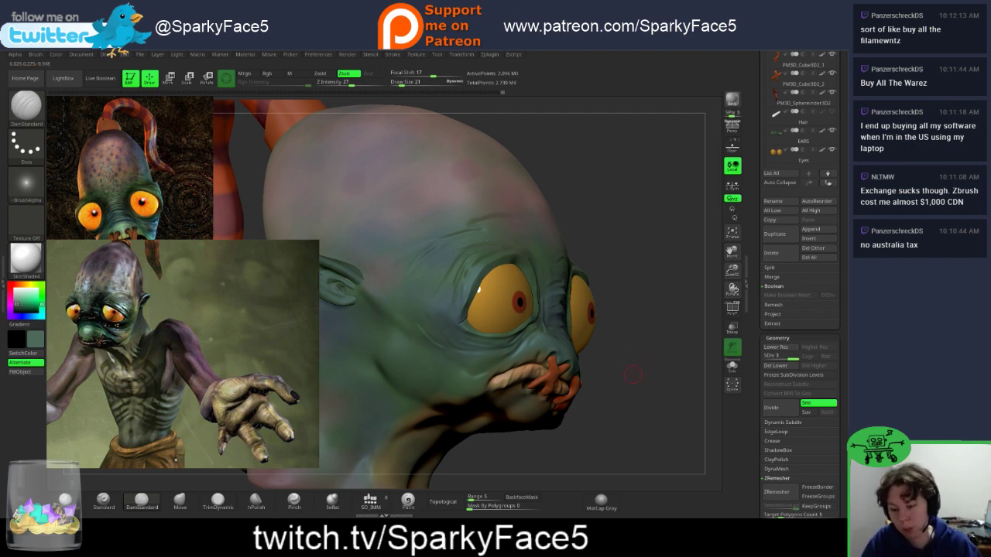
Step: Refine the fine creases on the cheek beside the mouth corner with DamStandard and soften them with Smooth
mouse_move(633, 379)
mouse_down()
mouse_move(620, 378)
mouse_move(631, 358)
mouse_move(683, 356)
mouse_move(658, 355)
mouse_up()
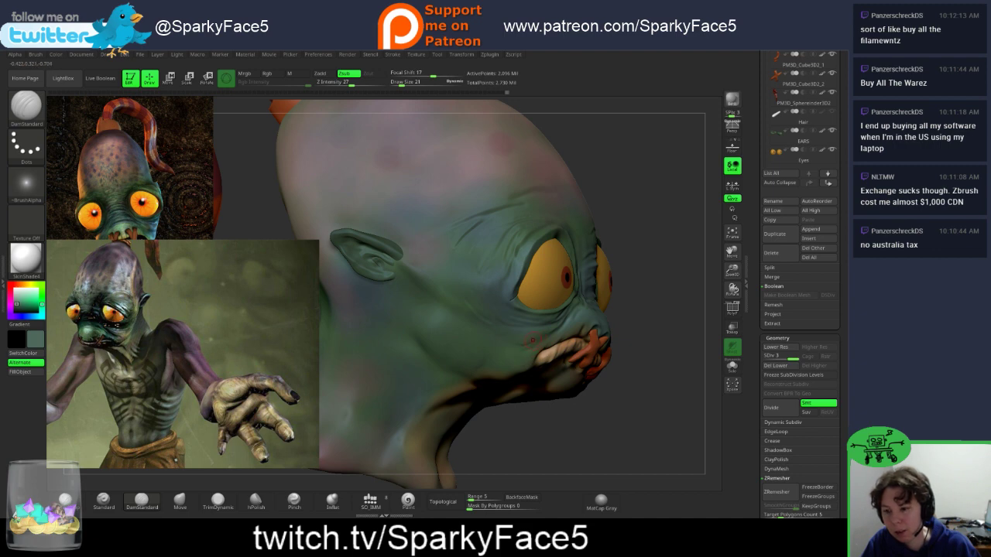
key(shift)
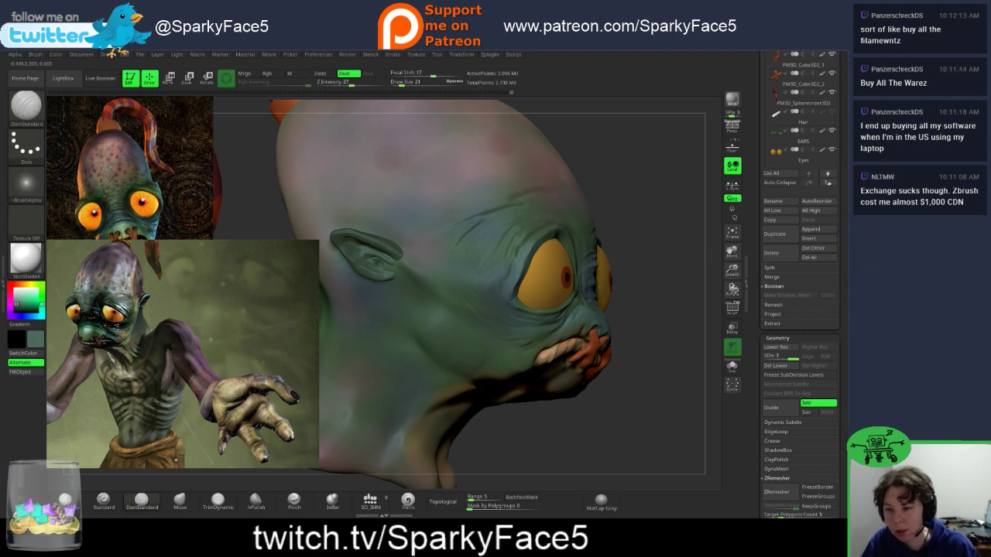
key(shift)
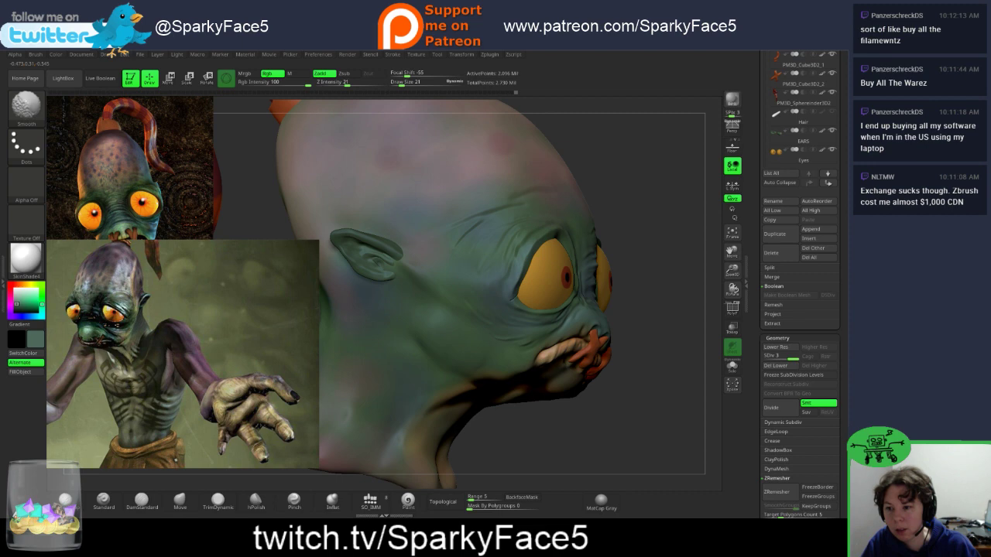
mouse_move(658, 387)
mouse_down()
mouse_move(523, 388)
mouse_move(588, 389)
mouse_up()
key(shift)
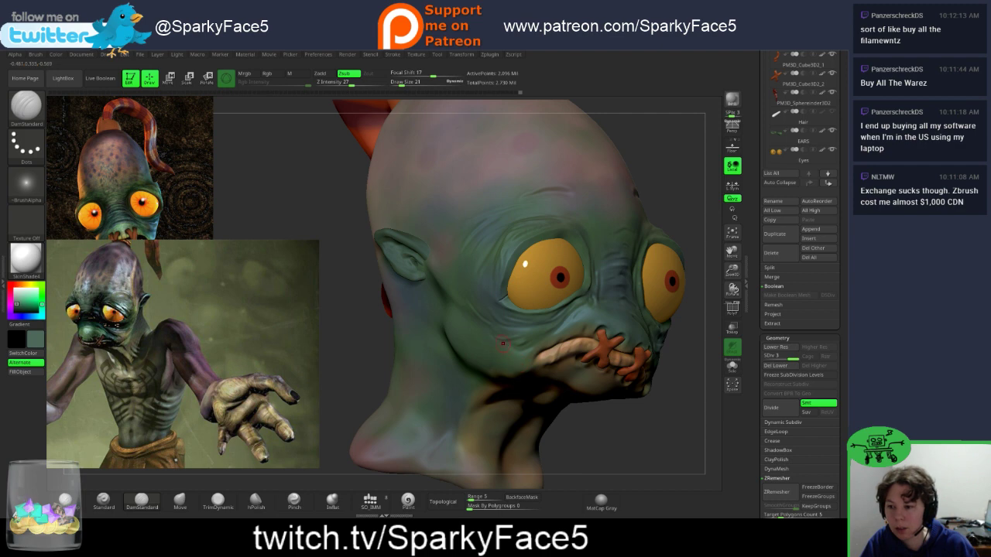
key(shift)
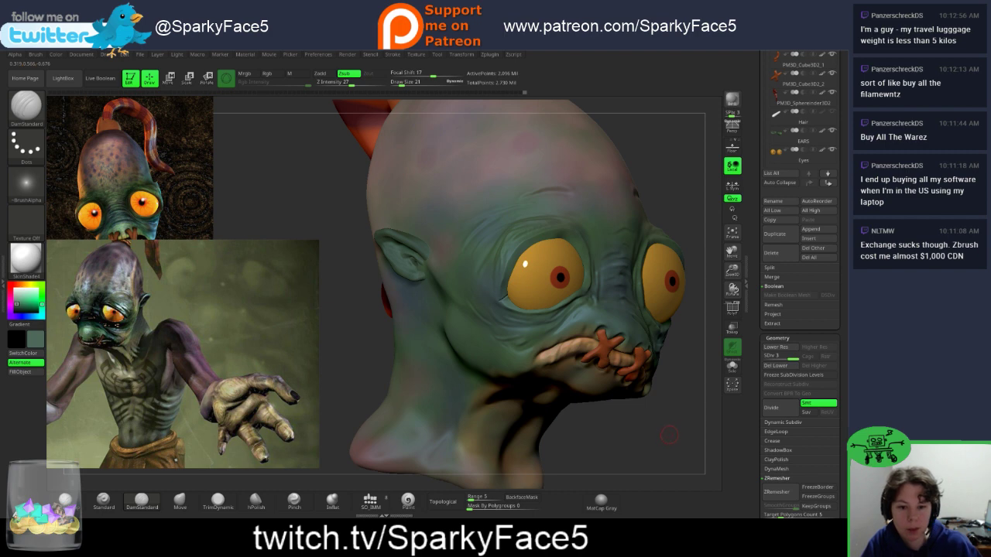
Step: Review the cheek and side of the head, and set the DamStandard brush's Z Intensity to 24
mouse_move(617, 441)
mouse_down()
mouse_move(666, 442)
mouse_move(535, 438)
mouse_move(609, 453)
mouse_move(616, 418)
mouse_move(606, 394)
mouse_up()
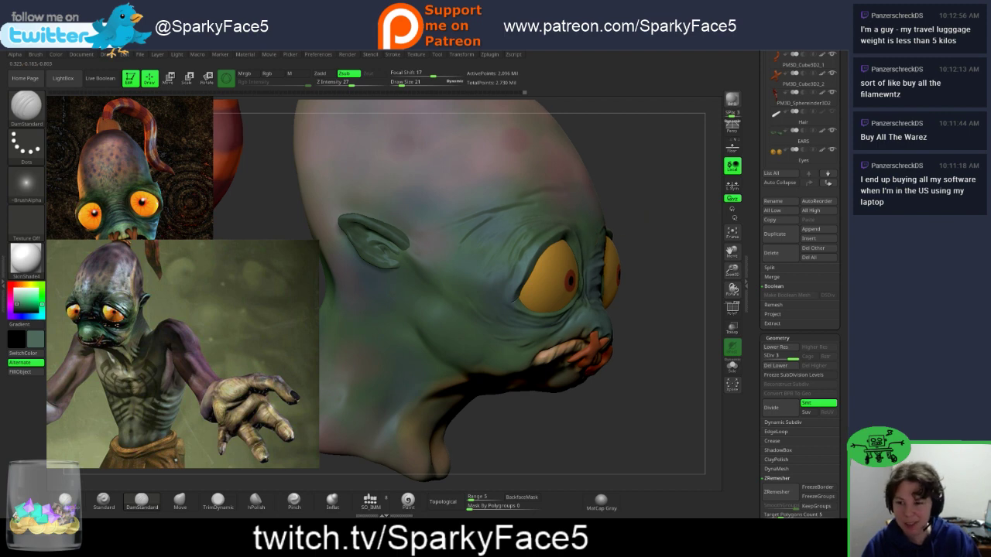
drag(641, 226, 575, 255)
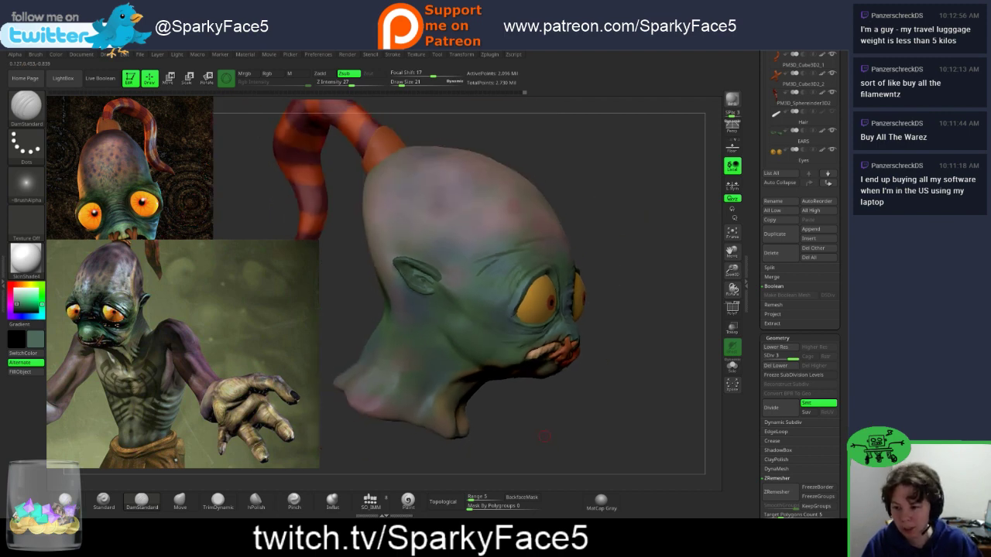
mouse_move(544, 436)
mouse_down()
mouse_move(387, 370)
mouse_move(484, 360)
mouse_move(408, 325)
mouse_up()
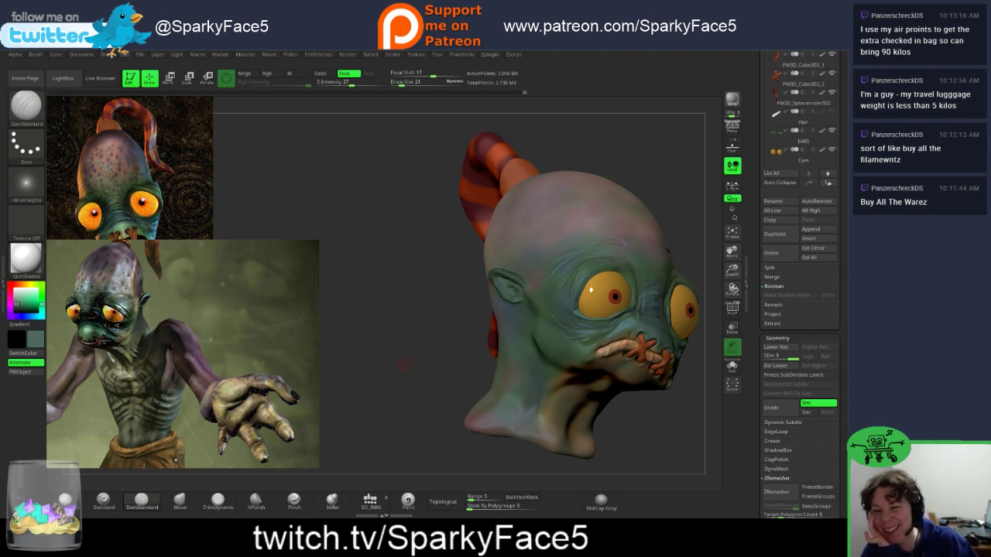
mouse_move(435, 335)
mouse_down()
mouse_move(564, 332)
mouse_move(447, 347)
mouse_up()
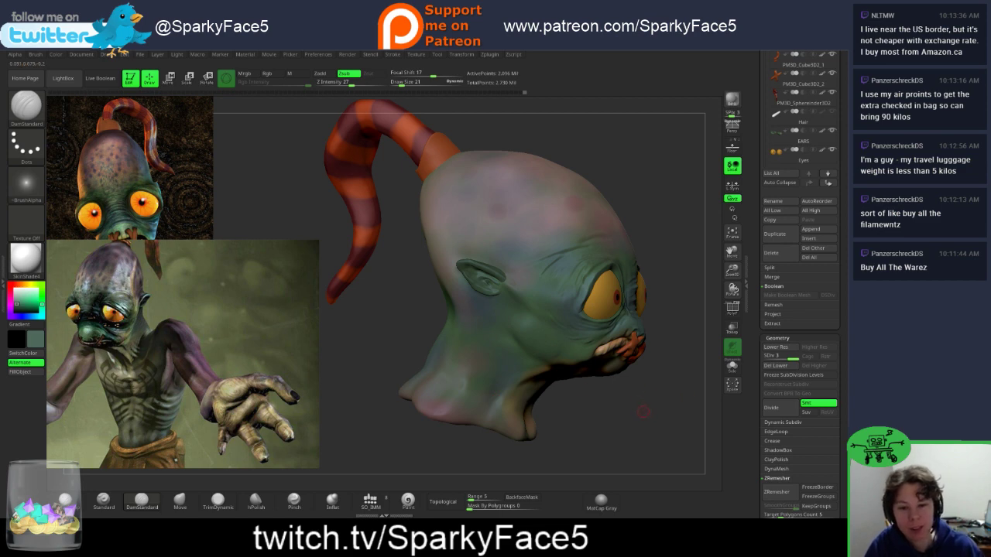
mouse_move(643, 418)
mouse_down()
mouse_move(651, 404)
mouse_move(586, 406)
mouse_move(648, 410)
mouse_up()
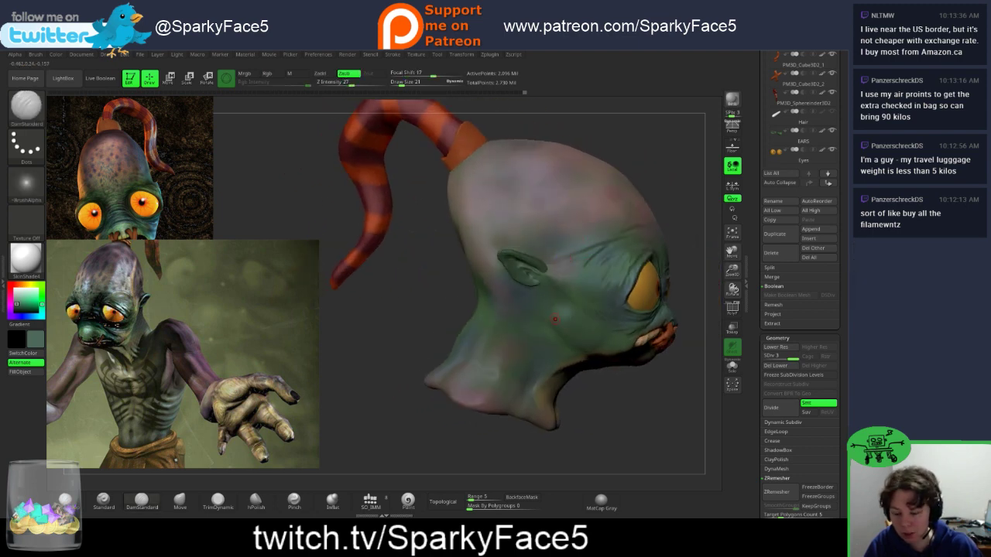
drag(329, 83, 345, 82)
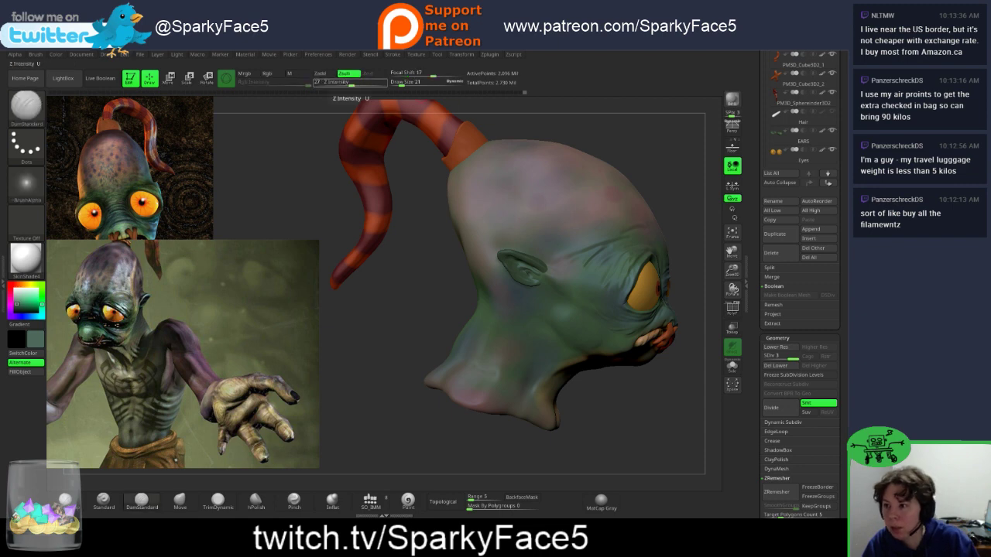
click(346, 82)
key(shift)
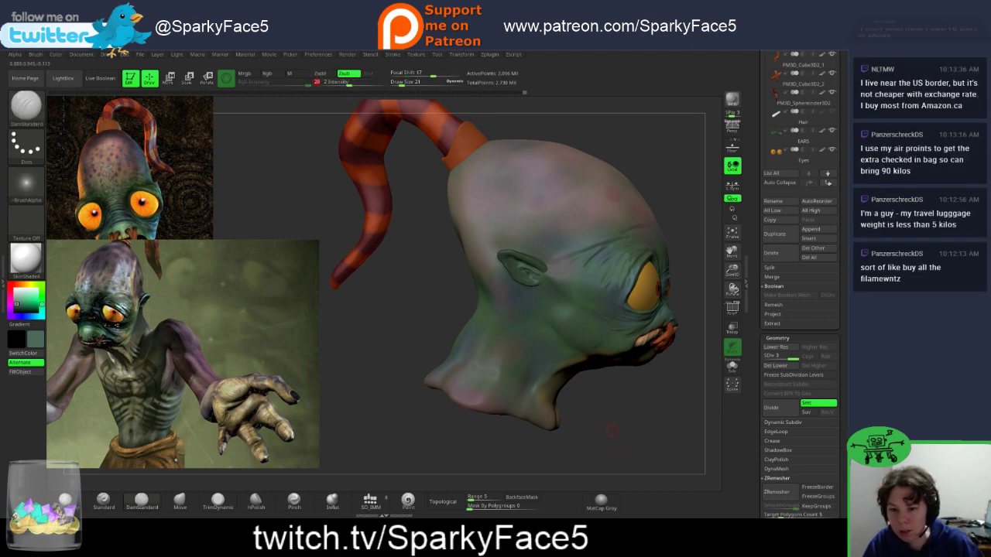
Step: Examine the wrinkles and overall shape of the head from the side, front, below and three-quarter angles
drag(428, 233, 311, 243)
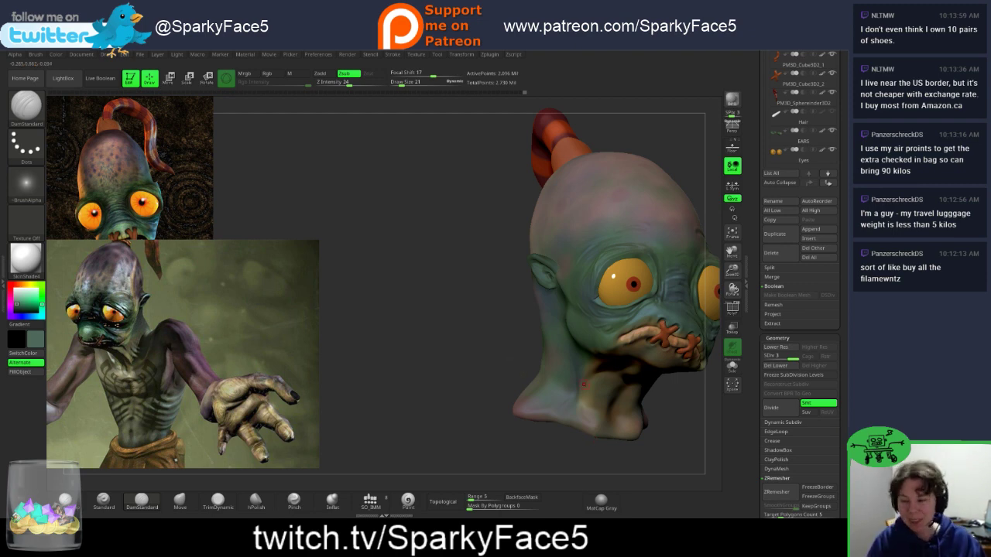
alt+drag(495, 372, 424, 389)
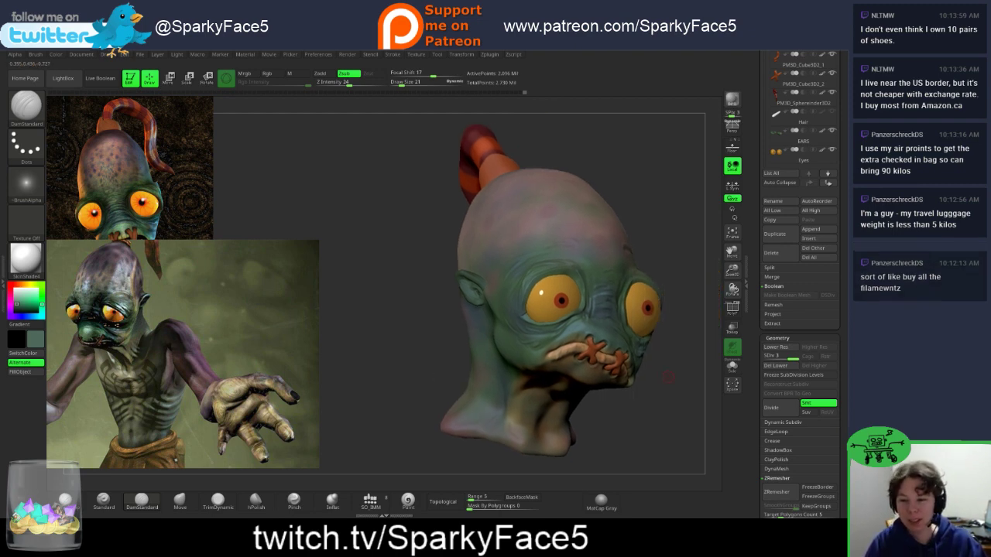
drag(669, 408, 569, 404)
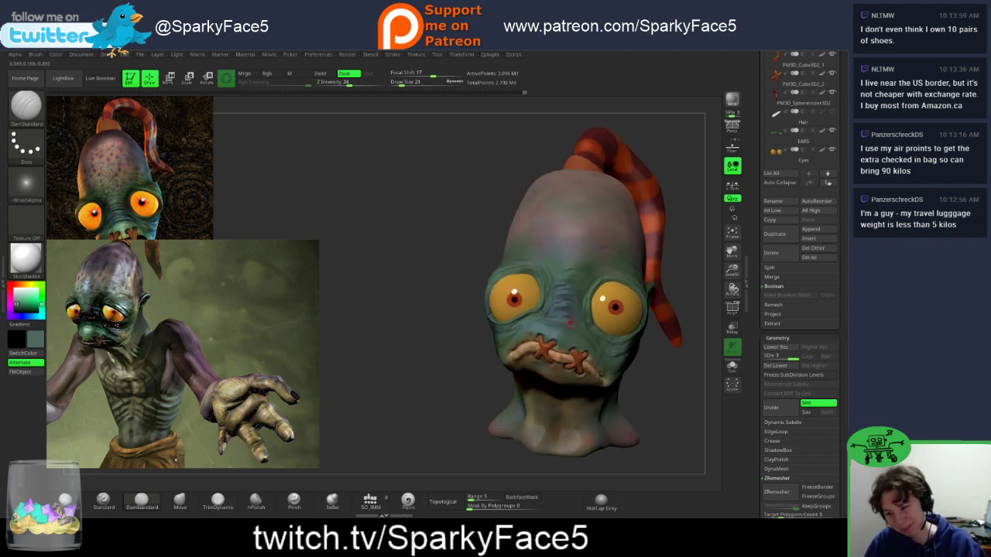
drag(443, 343, 445, 285)
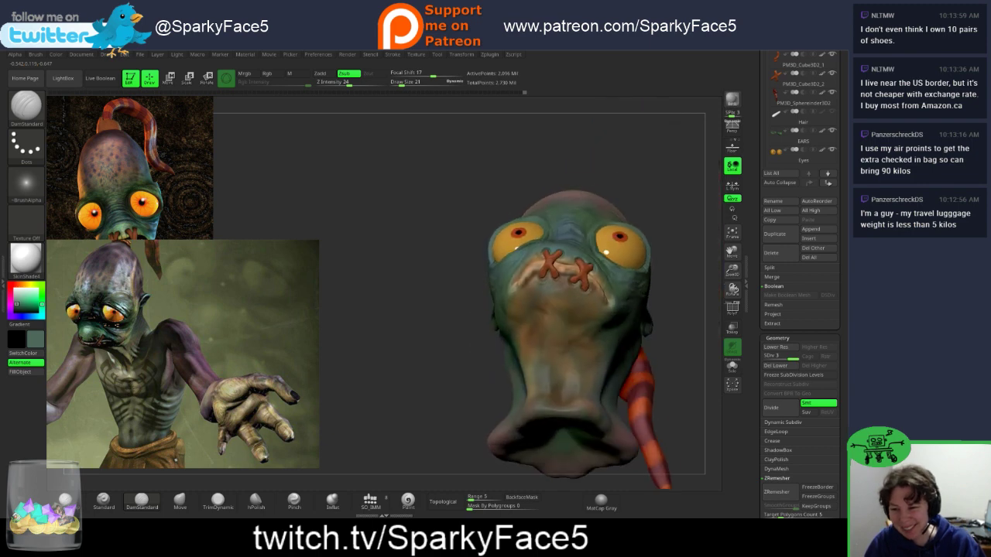
drag(606, 249, 552, 257)
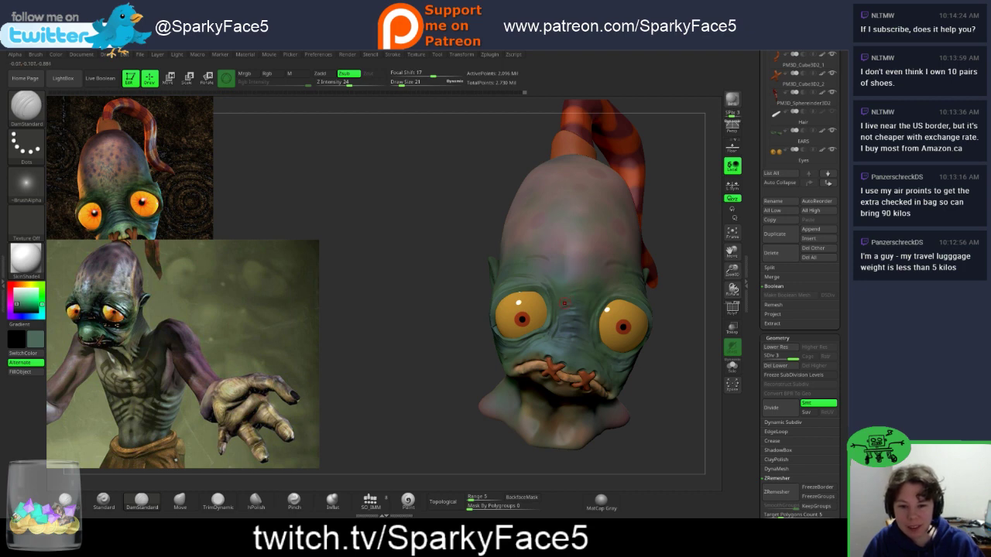
drag(568, 296, 529, 304)
mouse_move(530, 304)
shift+right_down()
mouse_move(512, 302)
mouse_move(544, 308)
mouse_move(534, 312)
shift+right_up()
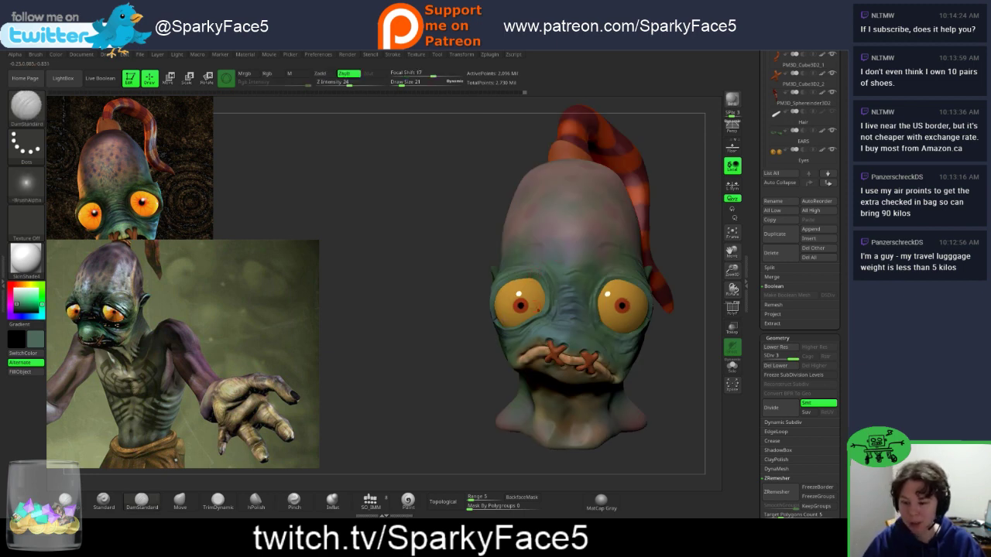
drag(435, 305, 468, 323)
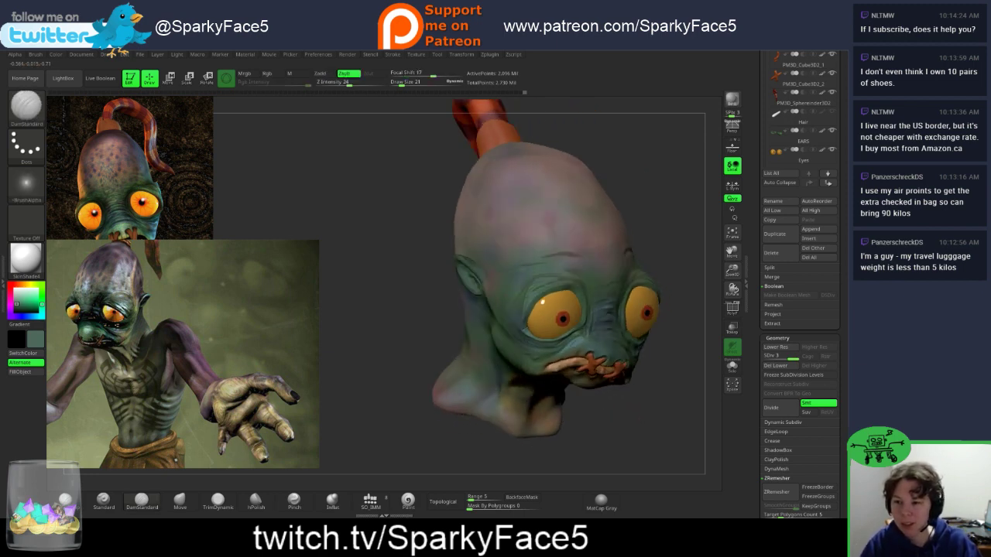
drag(659, 250, 642, 255)
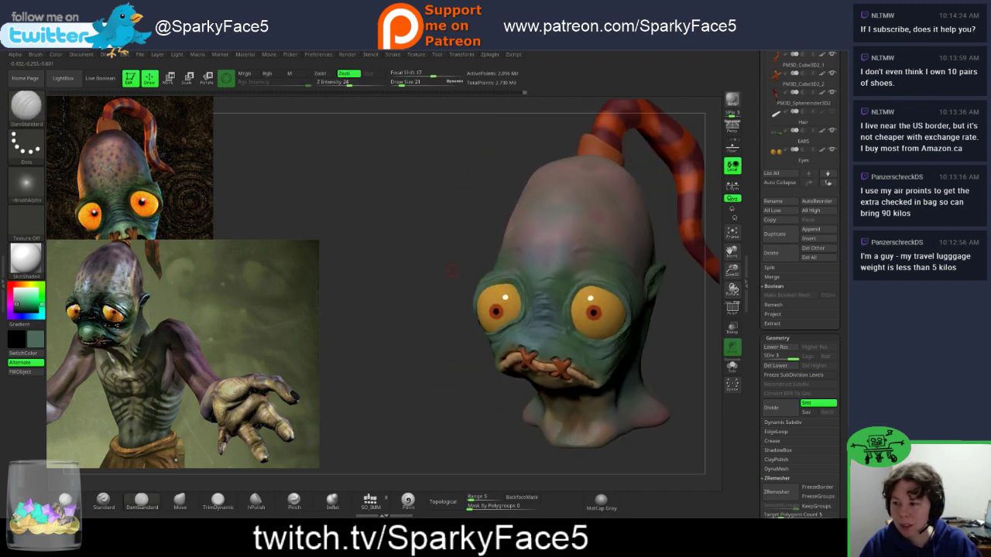
Step: Carve shallow DamStandard creases across the lower forehead above the eyes and soften them with Smooth
drag(451, 271, 539, 265)
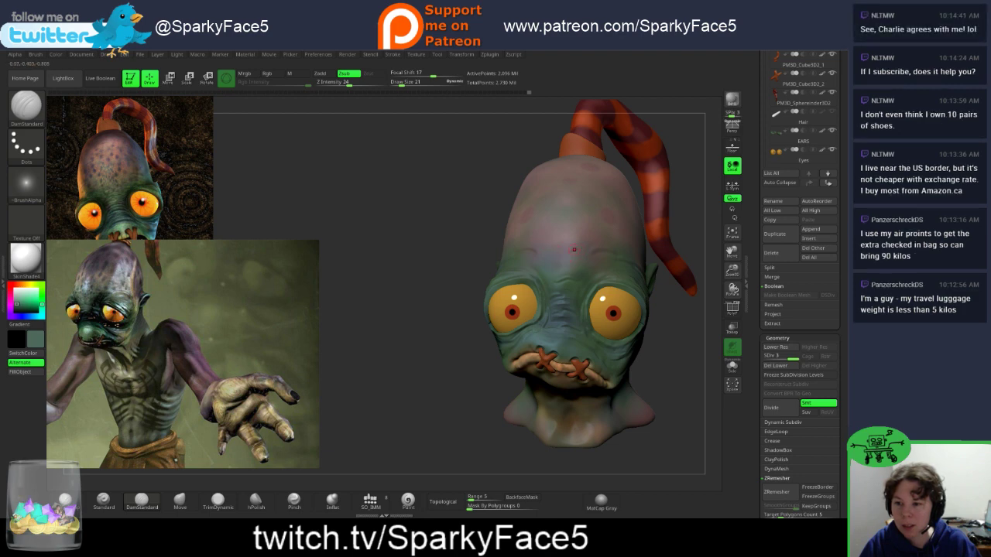
key(shift)
key(shift)
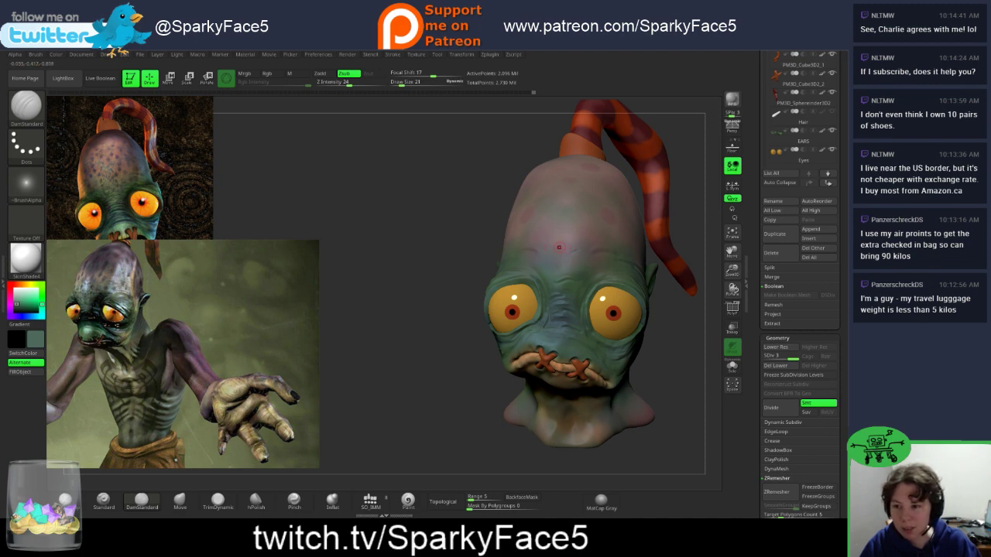
key(shift)
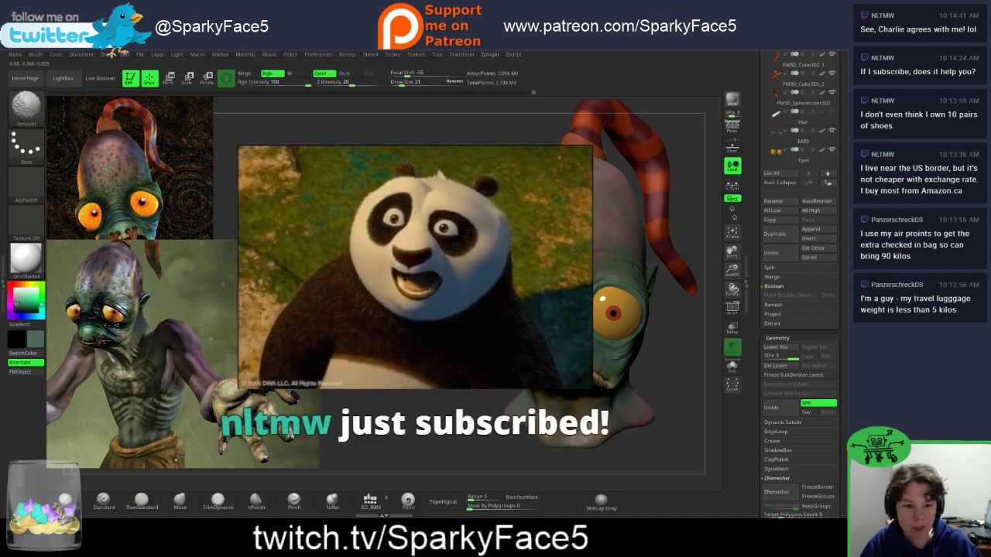
drag(364, 333, 456, 332)
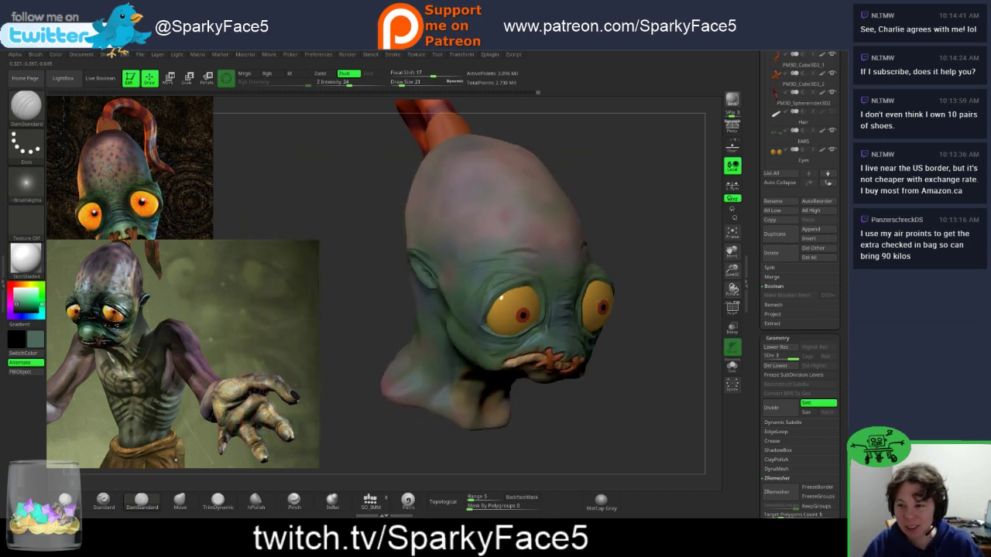
drag(664, 271, 557, 256)
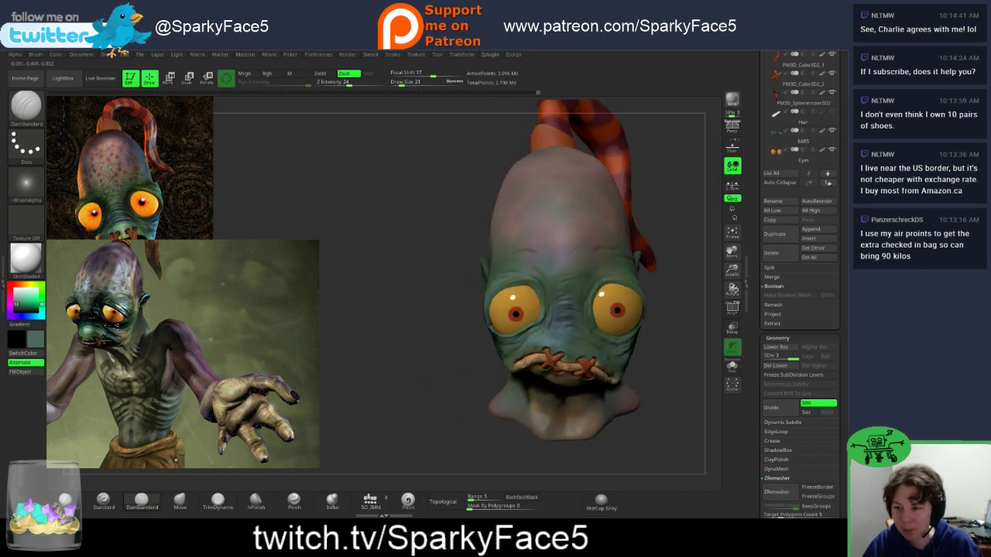
key(shift)
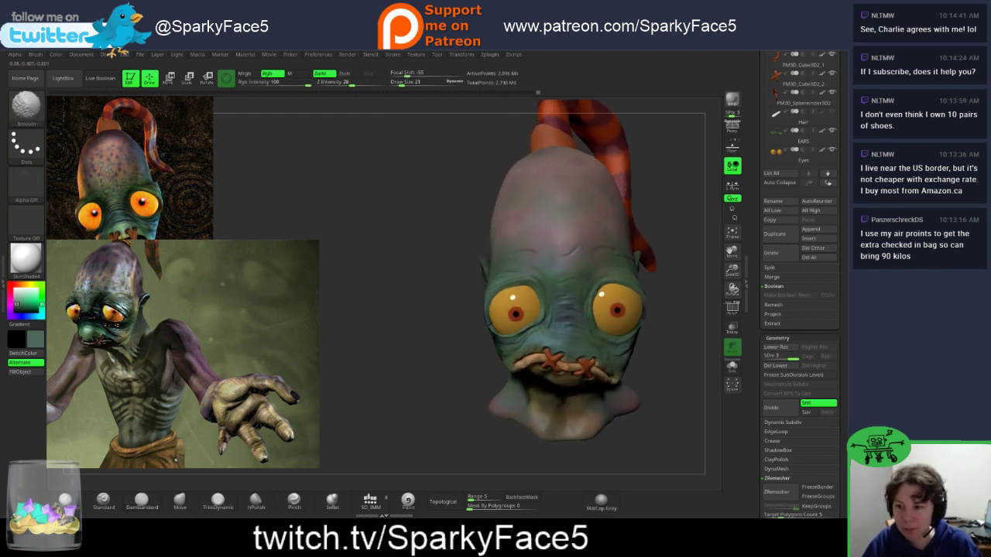
mouse_move(576, 250)
mouse_down()
mouse_move(555, 252)
mouse_move(568, 249)
mouse_up()
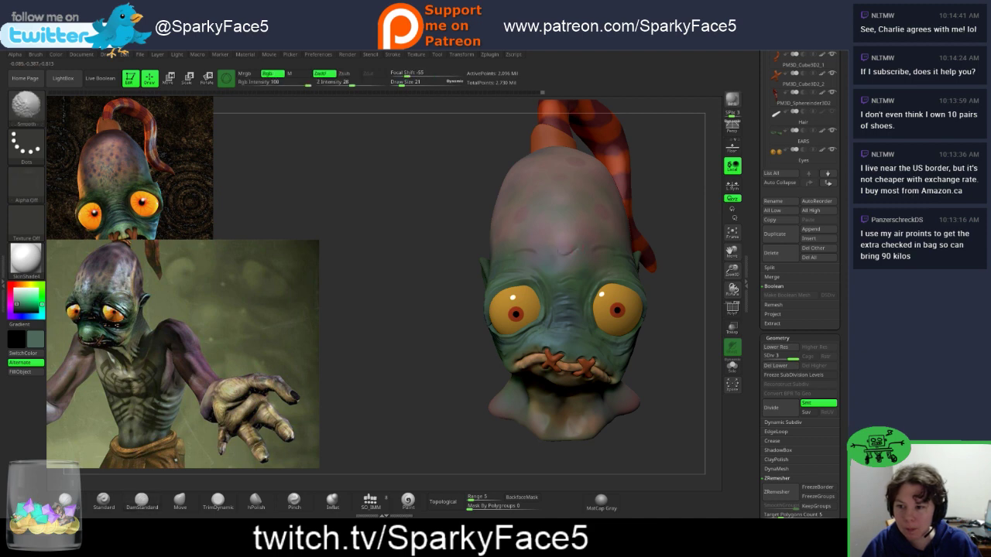
Step: Refine and smooth the forehead creases above the brow, working from both sides and the front
mouse_move(458, 314)
mouse_down()
mouse_move(534, 310)
mouse_move(503, 301)
mouse_up()
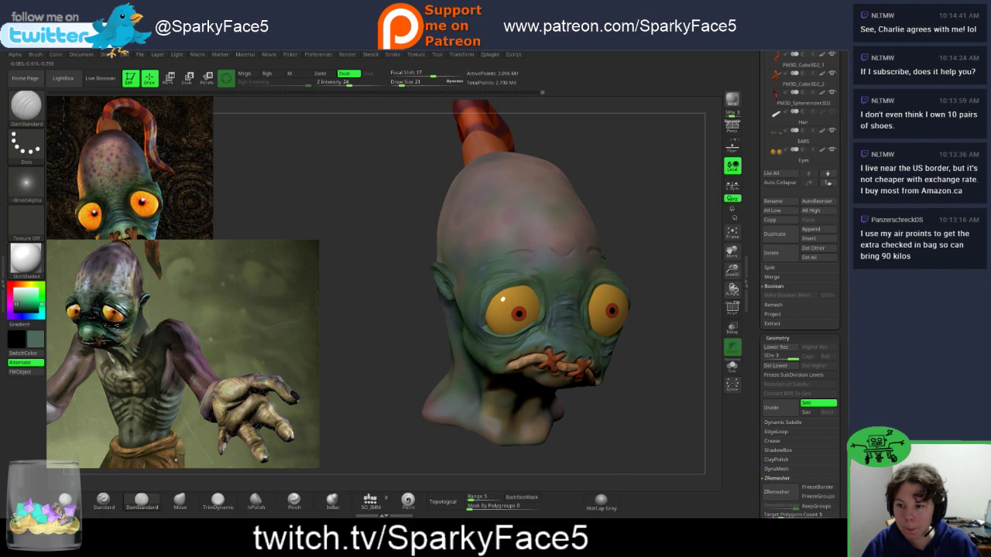
key(shift)
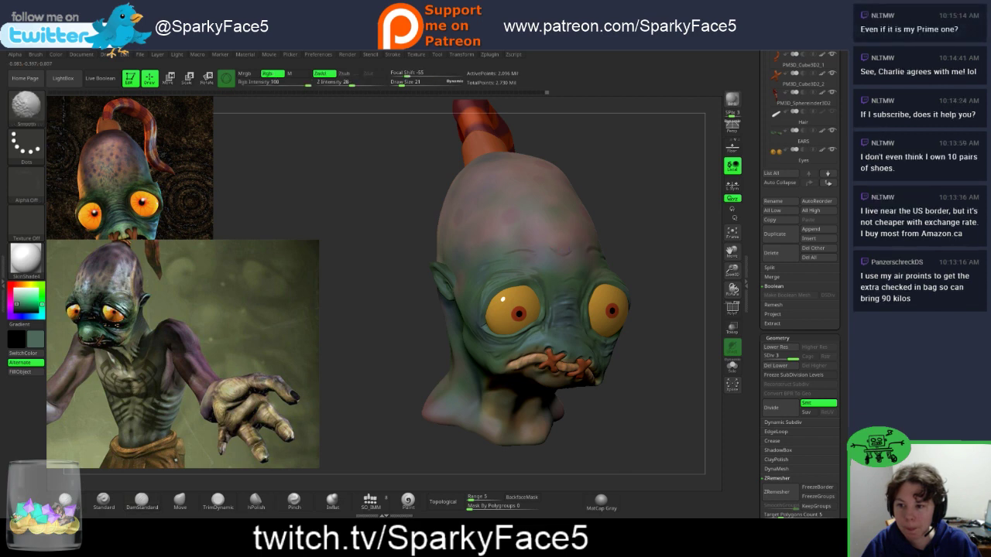
mouse_move(503, 263)
right_down()
mouse_move(480, 321)
mouse_move(481, 350)
mouse_move(441, 259)
right_up()
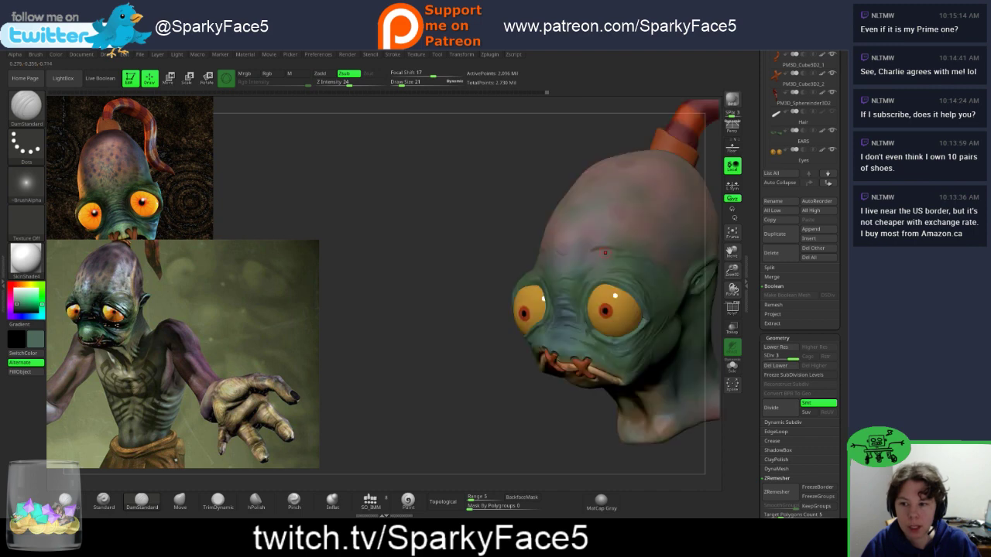
right_drag(442, 340, 508, 356)
key(shift)
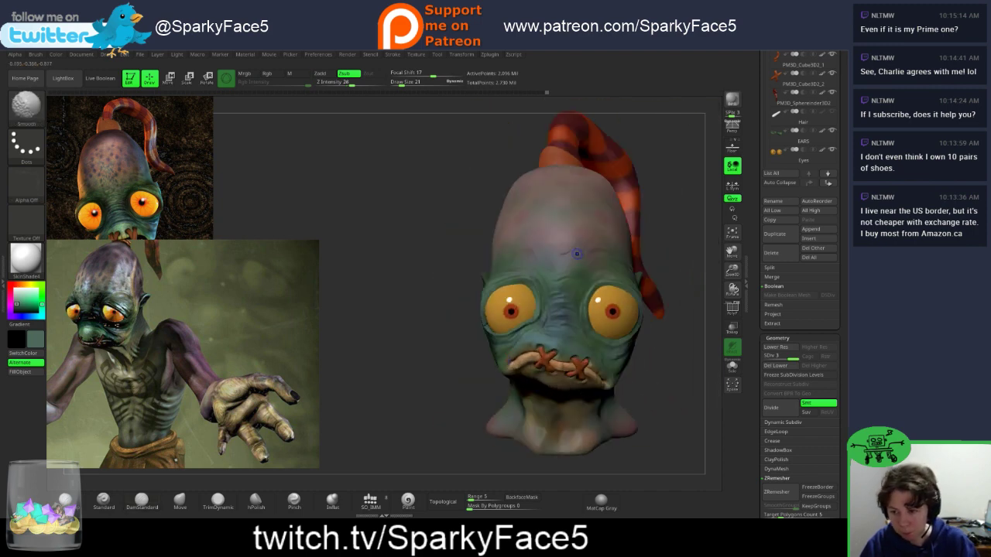
shift+drag(585, 246, 584, 248)
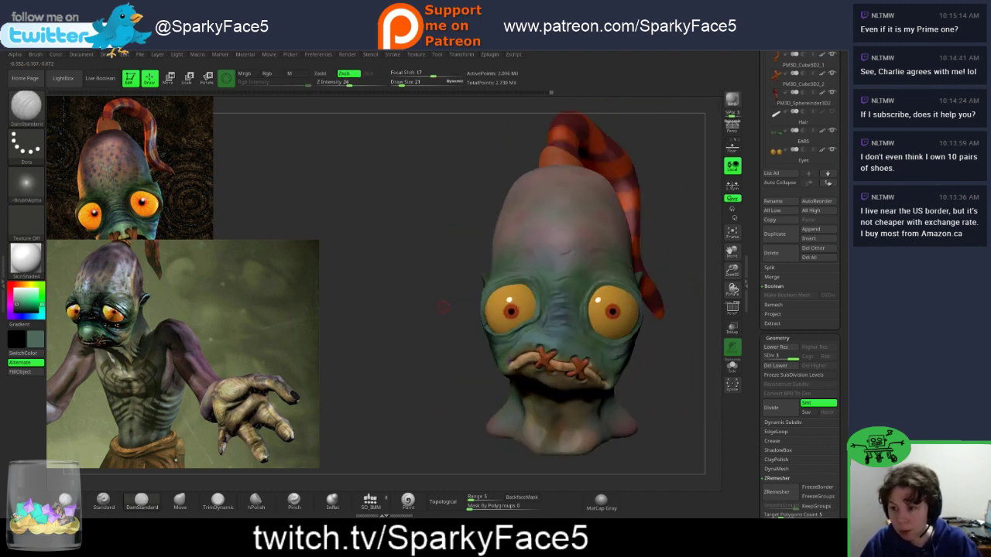
mouse_move(443, 308)
mouse_down()
mouse_move(520, 294)
mouse_move(436, 265)
mouse_move(511, 269)
mouse_move(566, 255)
mouse_up()
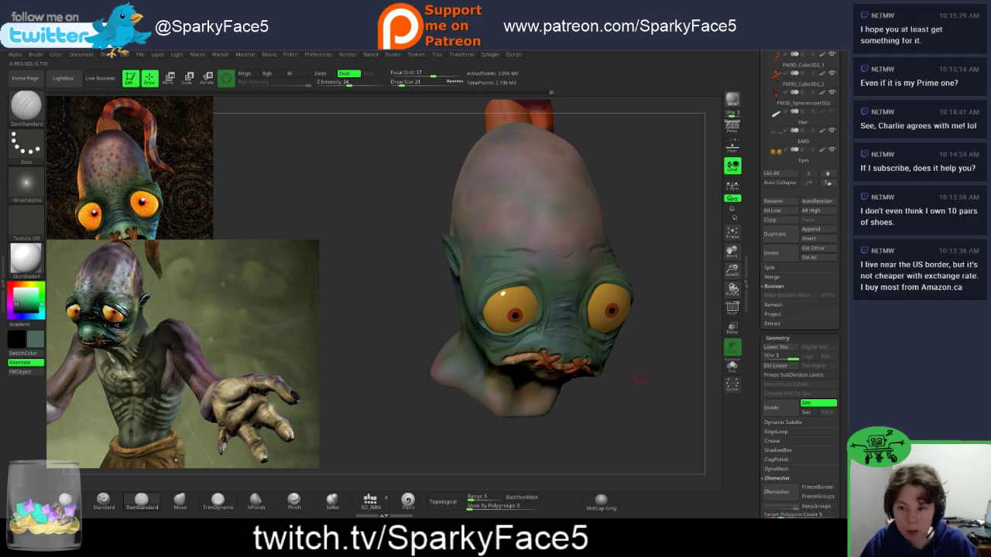
Step: Lower the DamStandard brush's Z Intensity to 17 for fainter forehead creases, and face the head frontally
drag(640, 379, 557, 256)
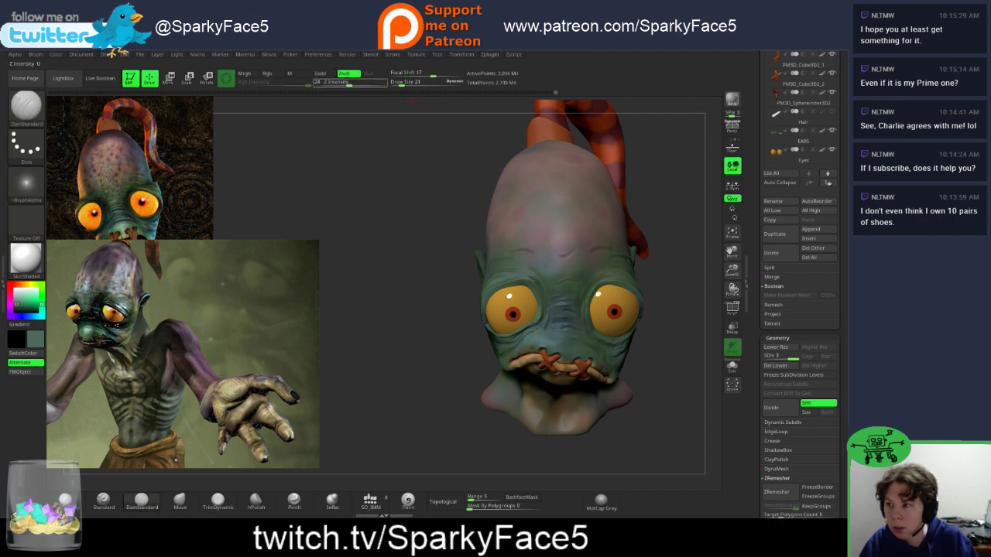
click(348, 83)
drag(453, 341, 447, 297)
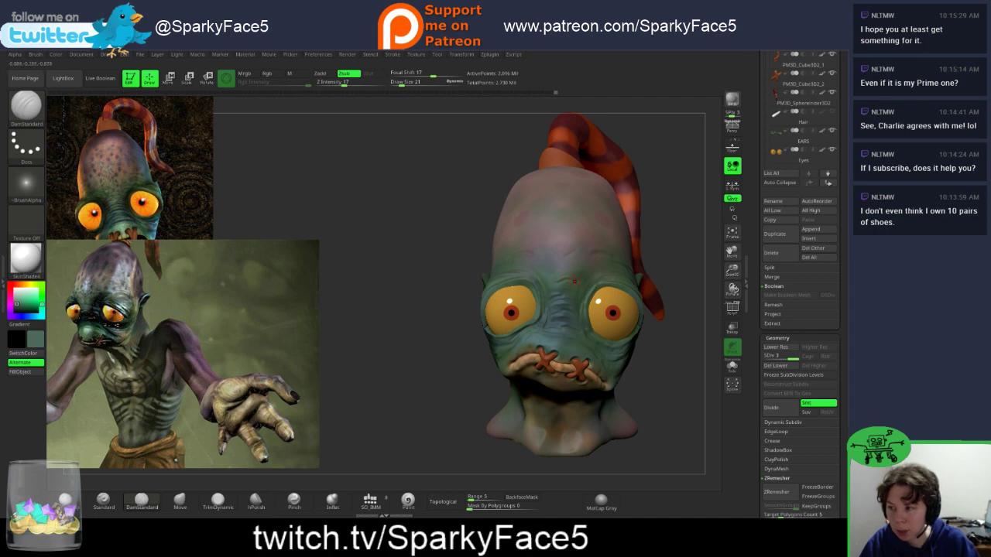
Step: Carve faint DamStandard creases across the lower forehead between and above the eyes, and soften them with Smooth
drag(443, 354, 496, 353)
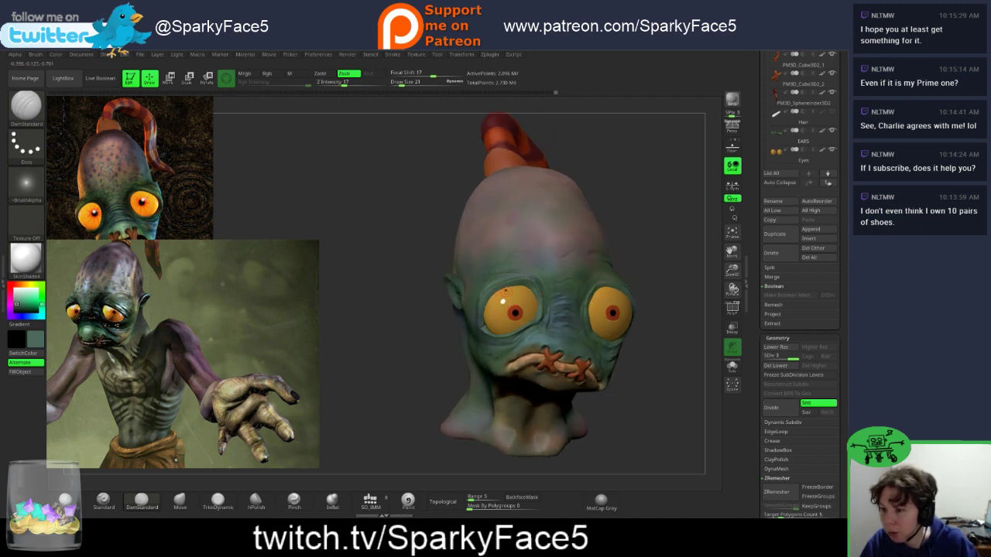
mouse_move(418, 341)
mouse_down()
mouse_move(482, 338)
mouse_move(426, 344)
mouse_up()
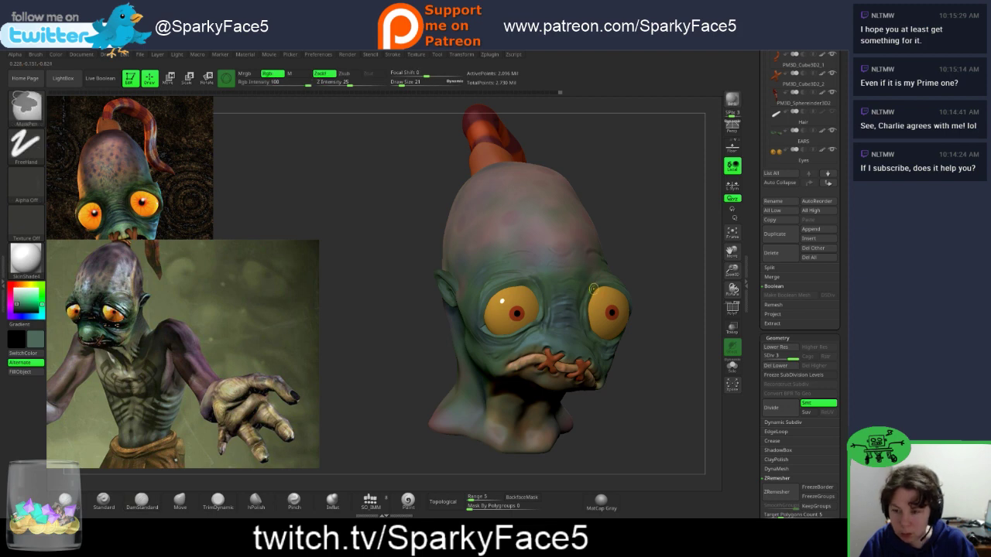
drag(407, 310, 345, 368)
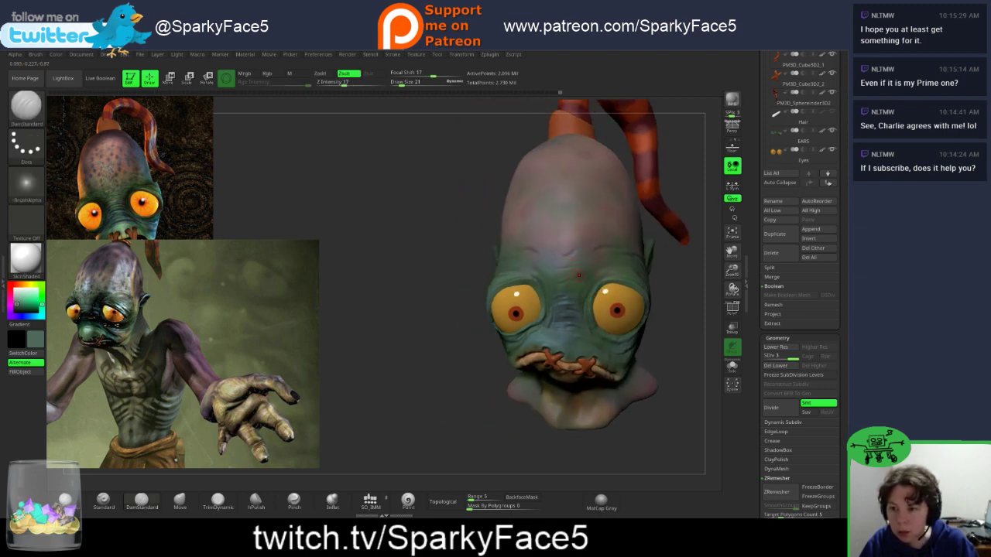
key(shift)
shift+drag(568, 268, 571, 267)
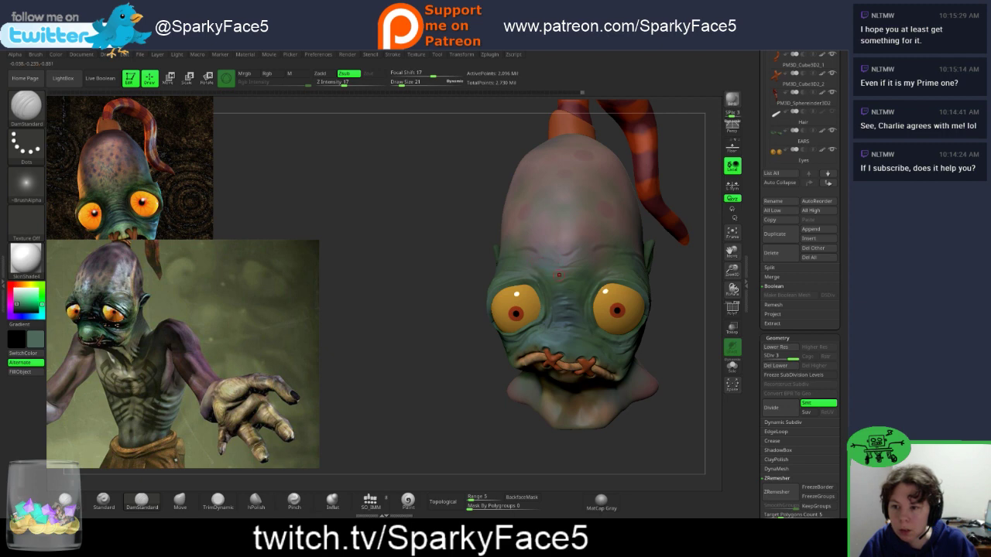
key(shift)
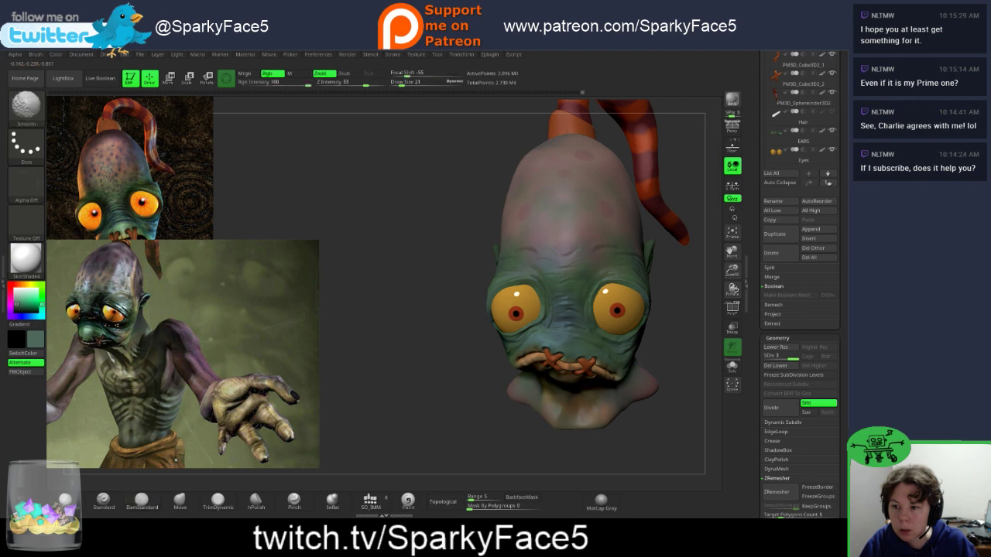
mouse_move(418, 332)
mouse_down()
mouse_move(424, 267)
mouse_move(519, 271)
mouse_move(434, 272)
mouse_move(436, 314)
mouse_up()
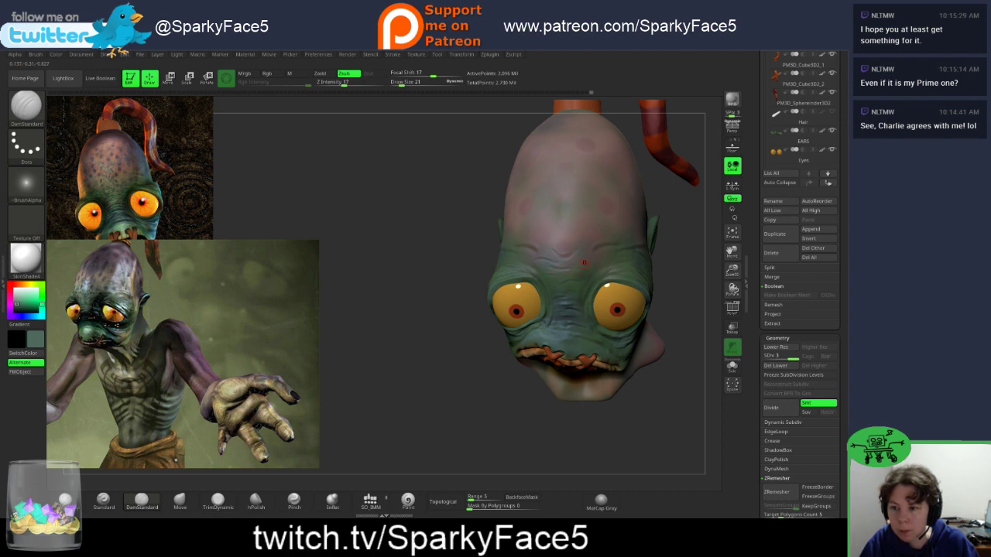
key(shift)
shift+drag(557, 268, 560, 269)
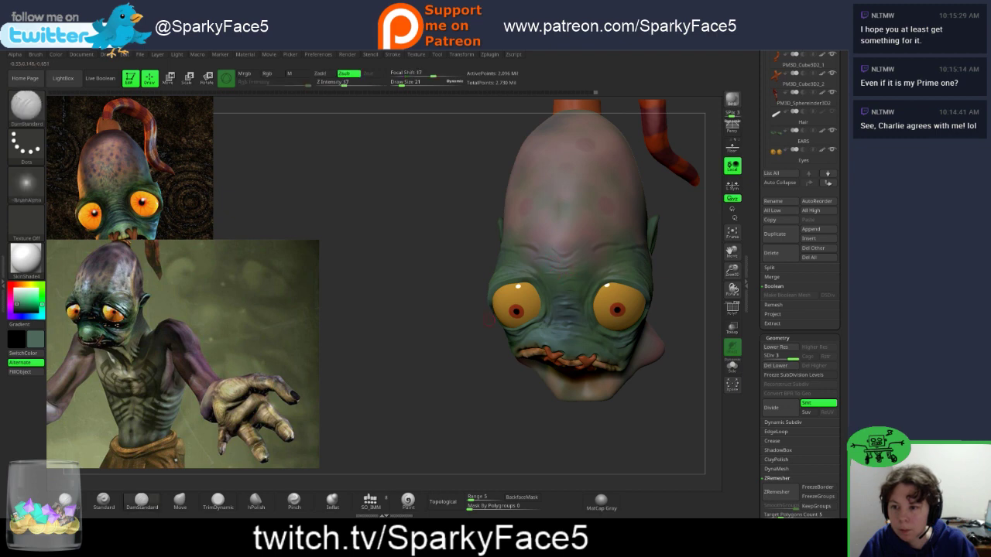
Step: Turn on PolyFrame display for the head and inspect the forehead wrinkles from the front and side
mouse_move(468, 323)
mouse_down()
mouse_move(470, 282)
mouse_move(488, 259)
mouse_up()
mouse_move(657, 353)
mouse_down()
mouse_move(681, 350)
mouse_move(681, 340)
mouse_move(677, 356)
mouse_move(546, 357)
mouse_move(579, 356)
mouse_up()
click(732, 308)
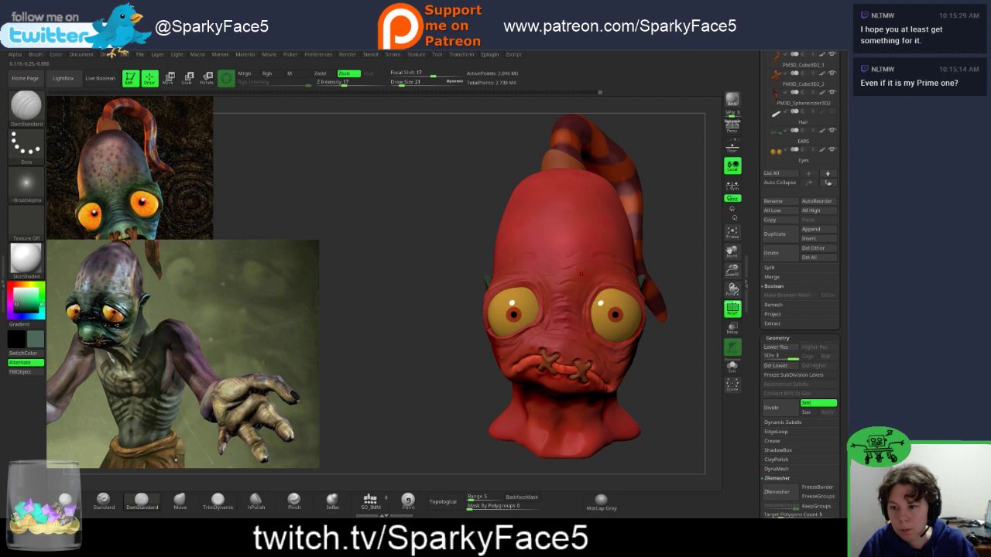
drag(672, 259, 600, 263)
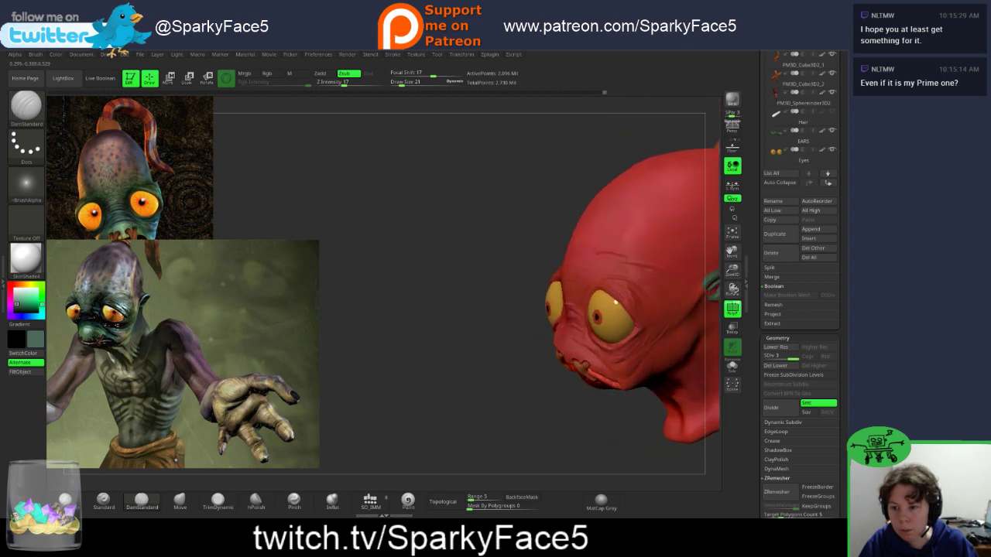
drag(534, 267, 586, 269)
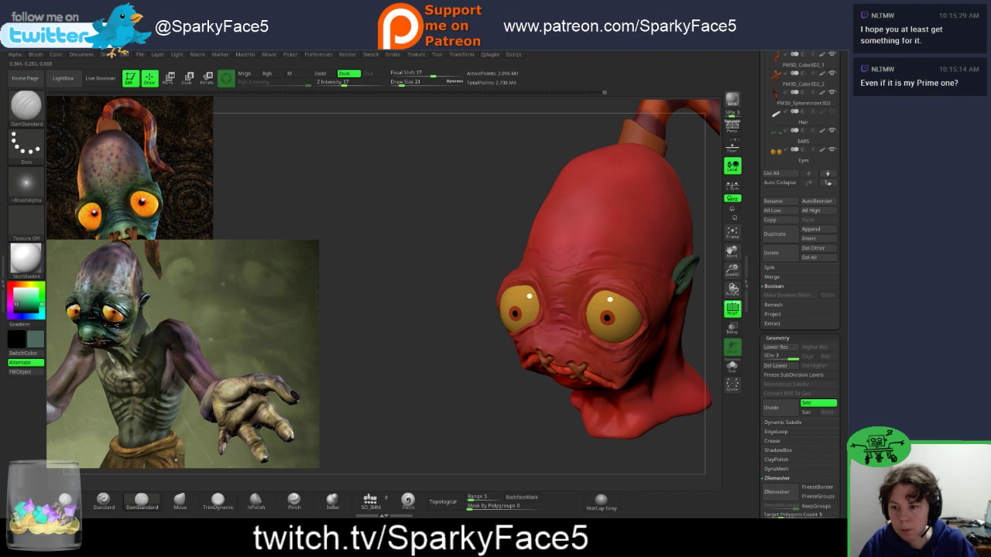
Step: Refine the creases above the brow with Smooth and DamStandard, checking the forehead from three-quarter, front and raised views
key(shift)
key(shift)
shift+drag(583, 283, 588, 288)
mouse_move(457, 379)
mouse_down()
mouse_move(511, 367)
mouse_move(542, 318)
mouse_move(469, 343)
mouse_up()
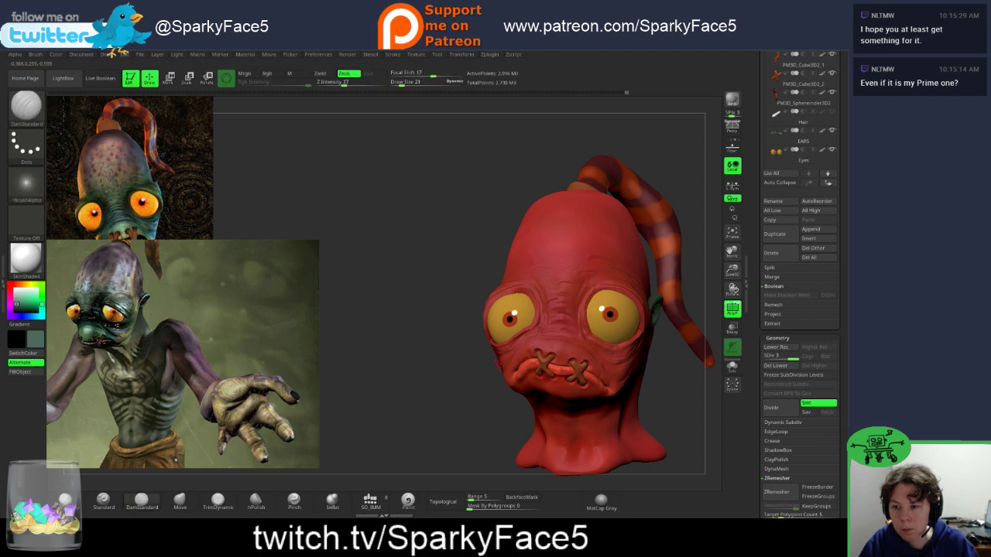
mouse_move(591, 282)
mouse_down()
mouse_move(561, 283)
mouse_move(596, 288)
mouse_move(496, 288)
mouse_move(639, 287)
mouse_move(559, 287)
mouse_move(580, 252)
mouse_move(591, 269)
mouse_up()
drag(512, 313, 554, 313)
mouse_move(596, 434)
mouse_down()
mouse_move(616, 433)
mouse_move(587, 432)
mouse_move(617, 435)
mouse_move(559, 445)
mouse_move(468, 432)
mouse_move(489, 482)
mouse_up()
alt+drag(422, 190, 435, 265)
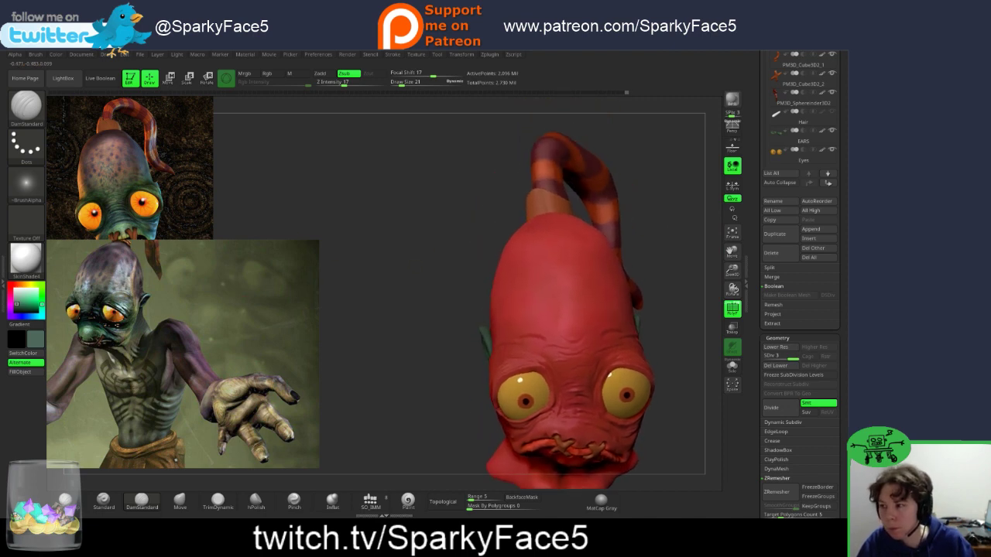
mouse_move(473, 218)
alt+mouse_down()
mouse_move(474, 243)
mouse_move(447, 252)
alt+mouse_up()
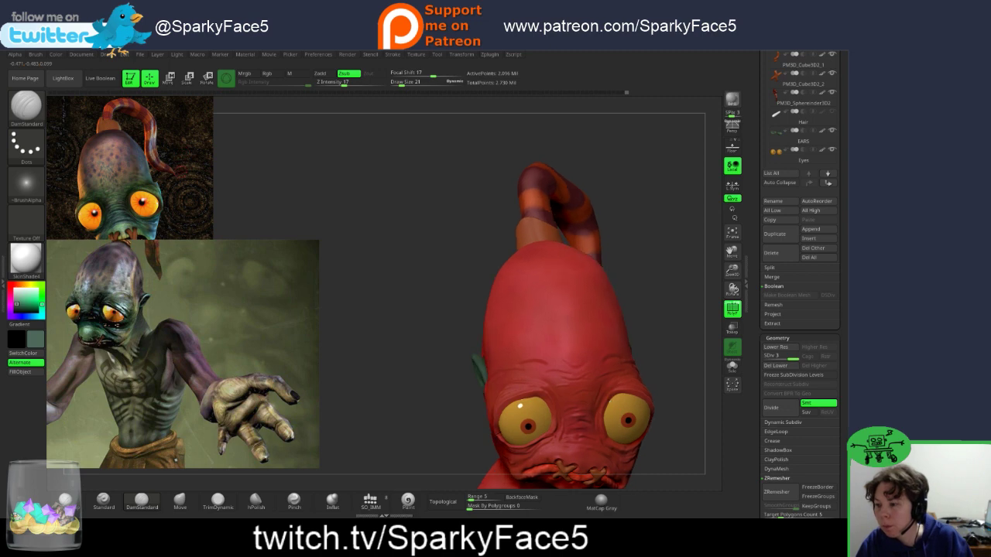
Step: Arrange the Spotlight reference images with Tile Unified, enlarge the seated full-body picture to study its head, and restore the tiling
key(z)
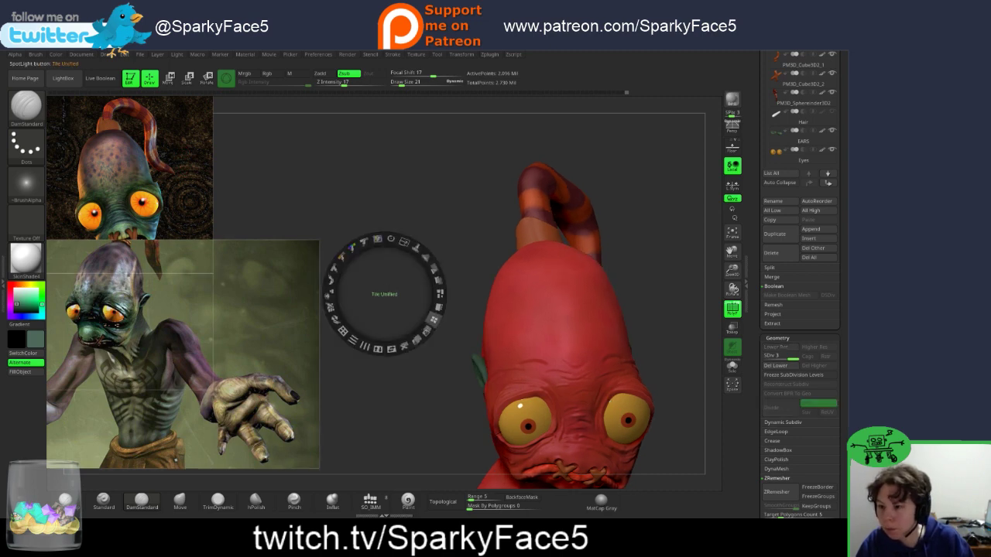
click(434, 320)
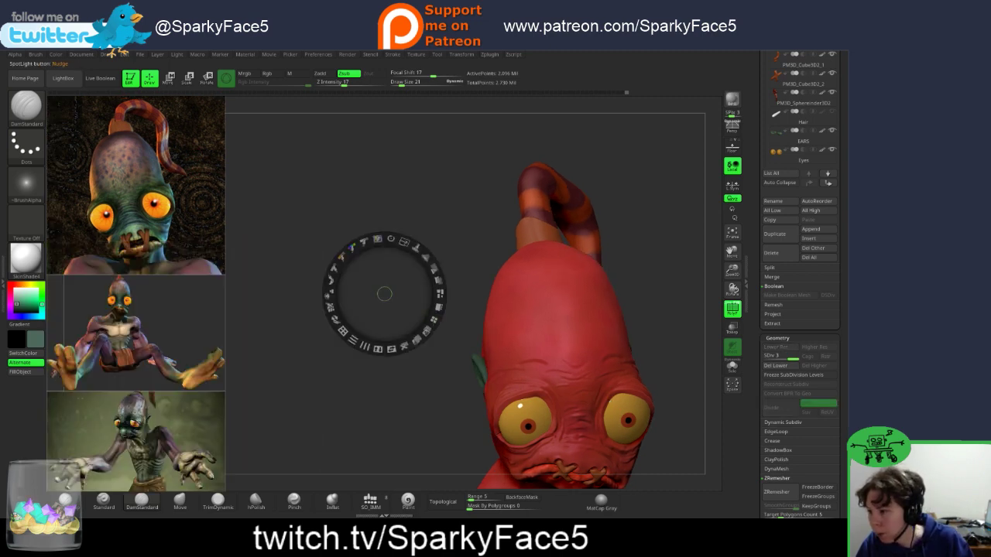
click(137, 284)
drag(158, 231, 132, 338)
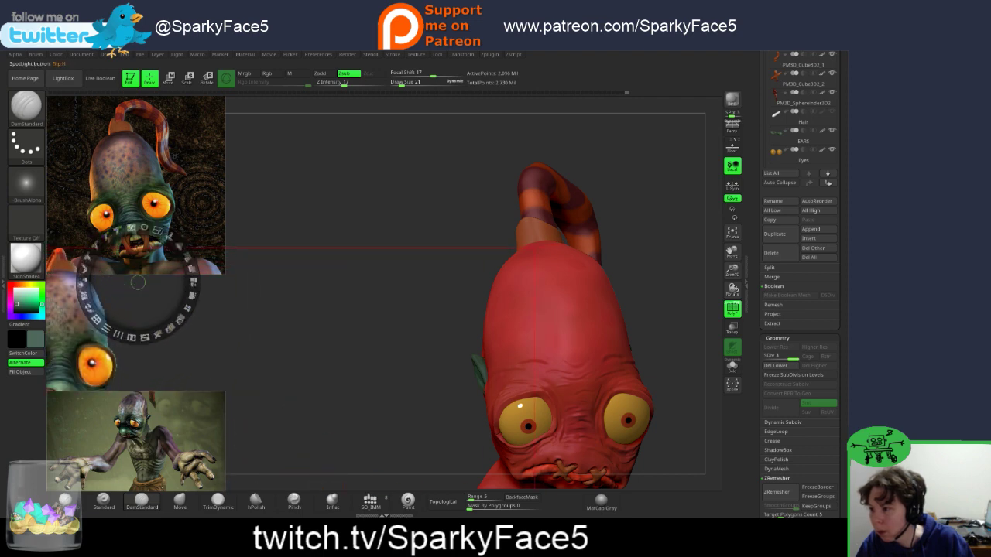
drag(138, 283, 418, 336)
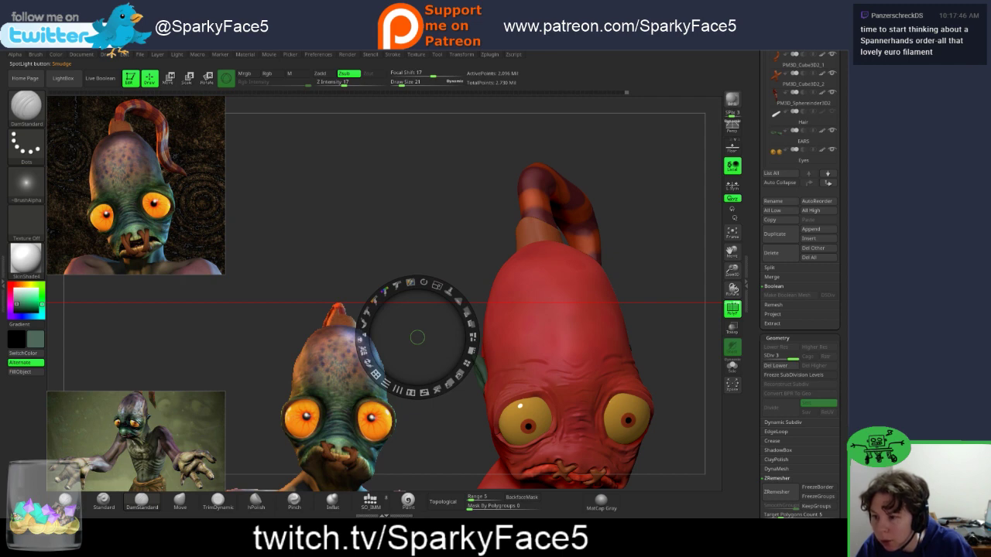
click(466, 363)
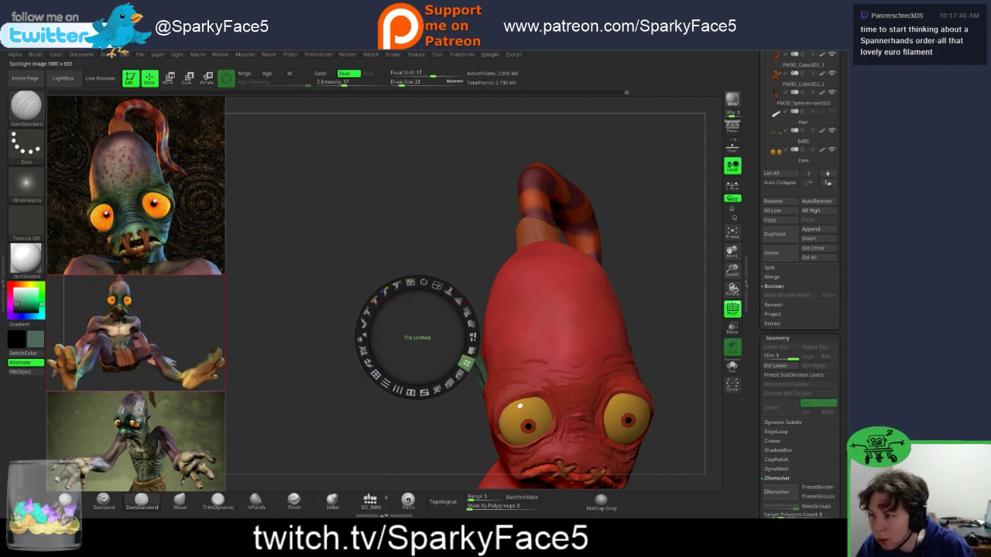
Step: Enlarge the head-and-shoulders portrait reference to examine its skin texture, and restore the Tile Unified arrangement
click(209, 166)
drag(210, 166, 409, 299)
drag(429, 247, 457, 329)
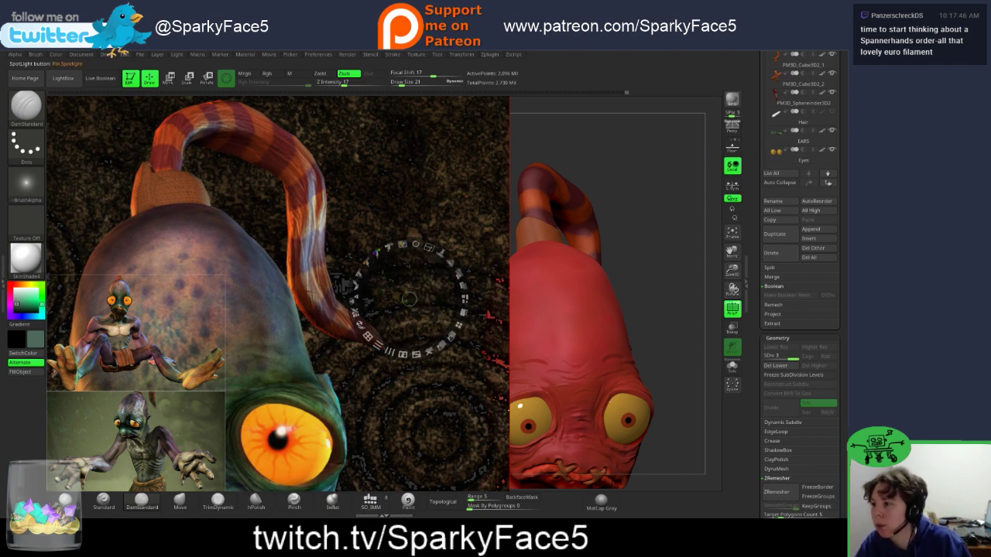
drag(409, 299, 540, 135)
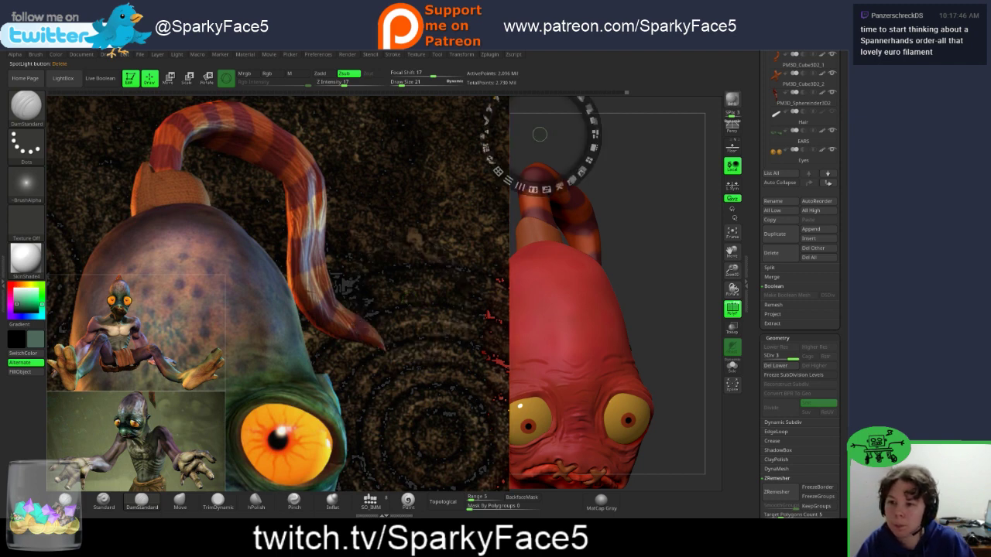
click(588, 160)
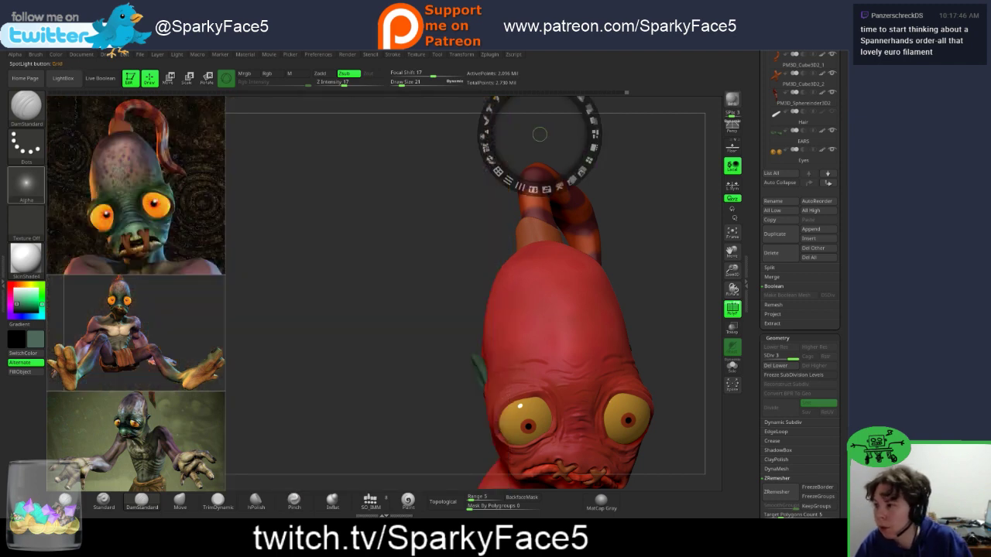
Step: Give the DamStandard brush Alpha 25 and the Color Spray stroke for skin texturing
click(26, 184)
click(26, 222)
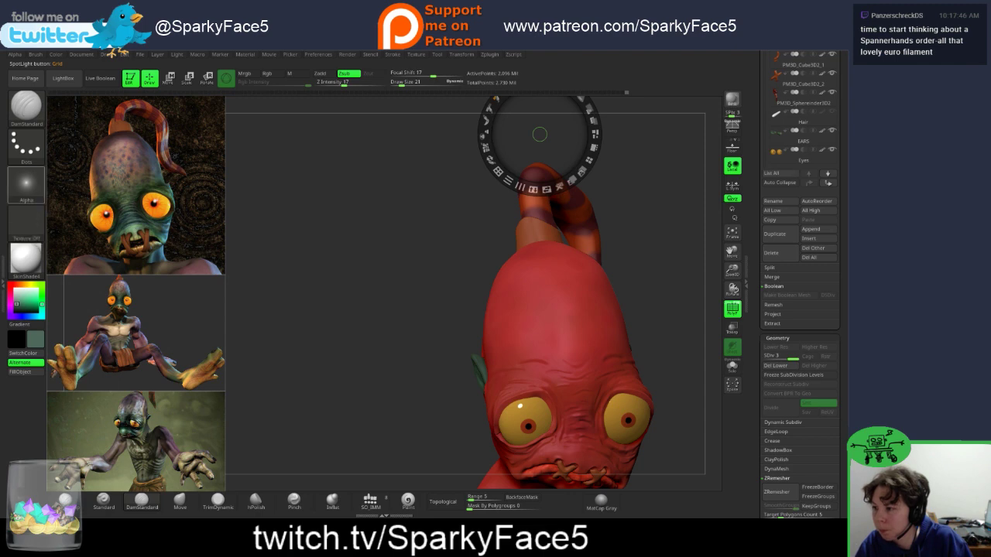
click(25, 184)
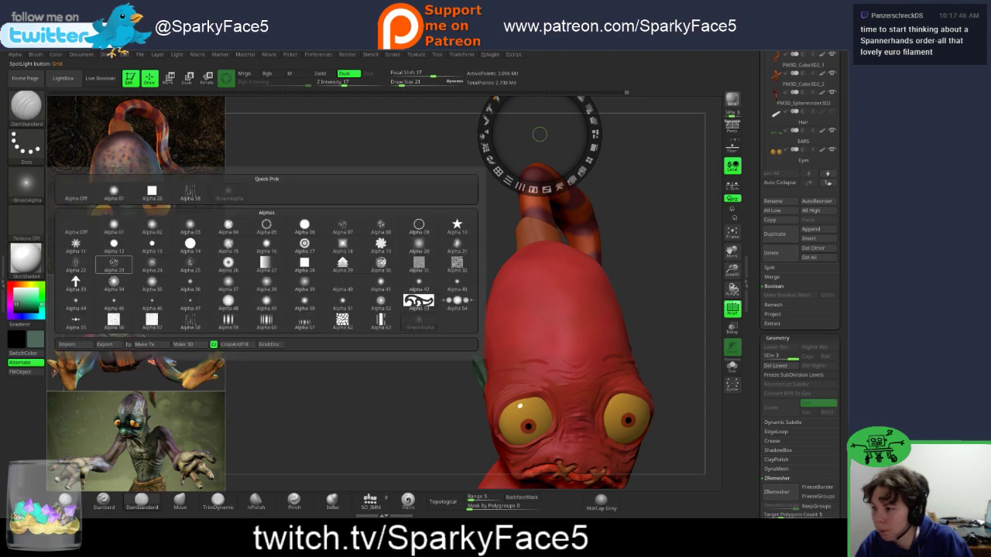
mouse_move(114, 264)
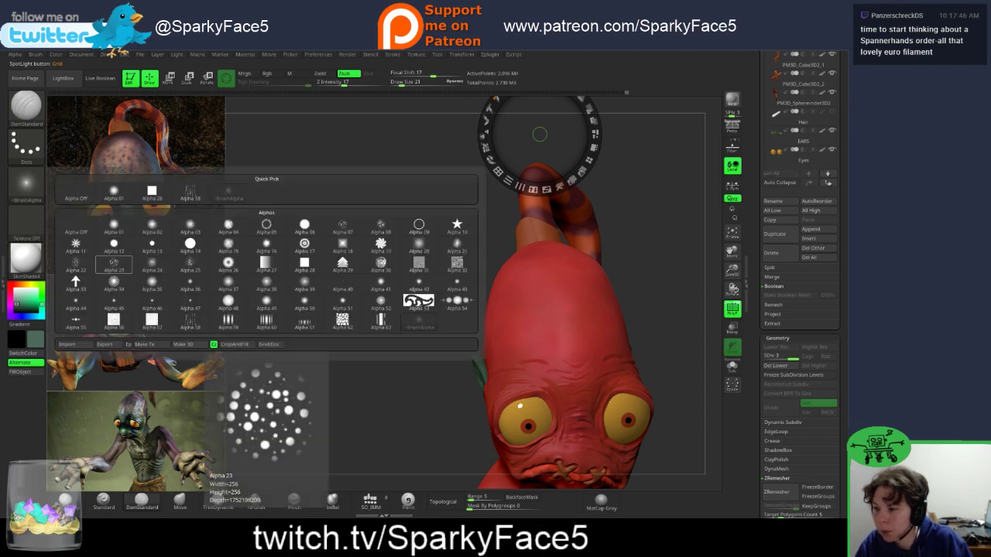
mouse_move(418, 265)
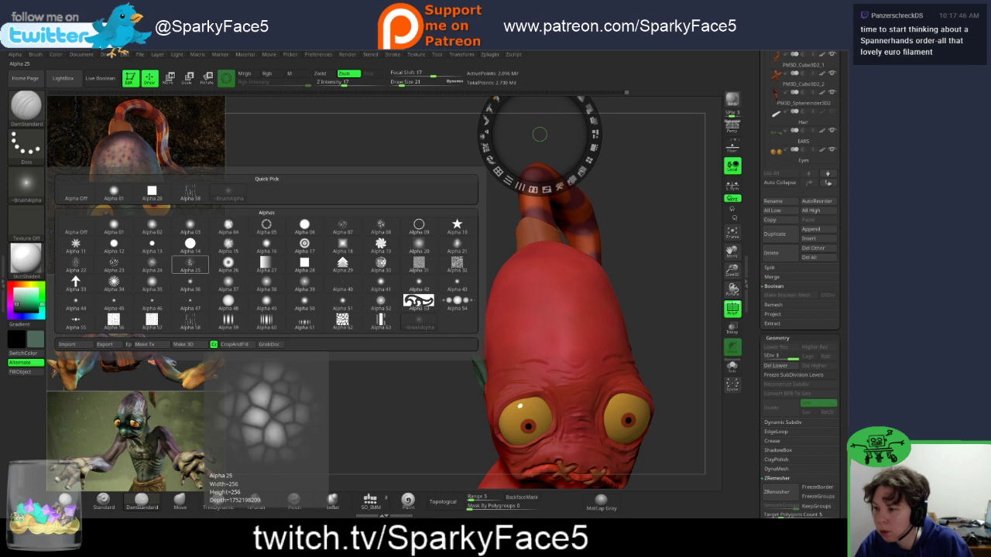
click(228, 244)
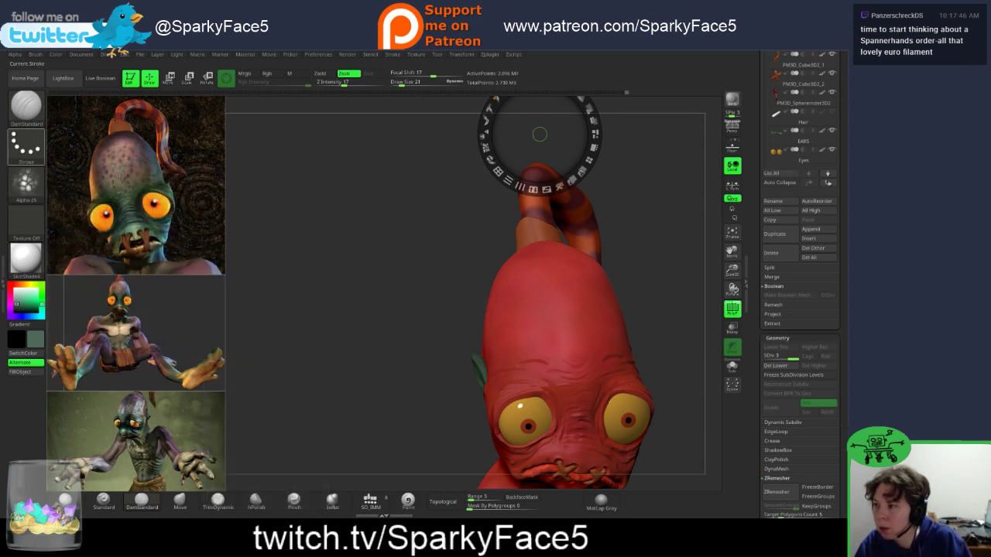
click(26, 143)
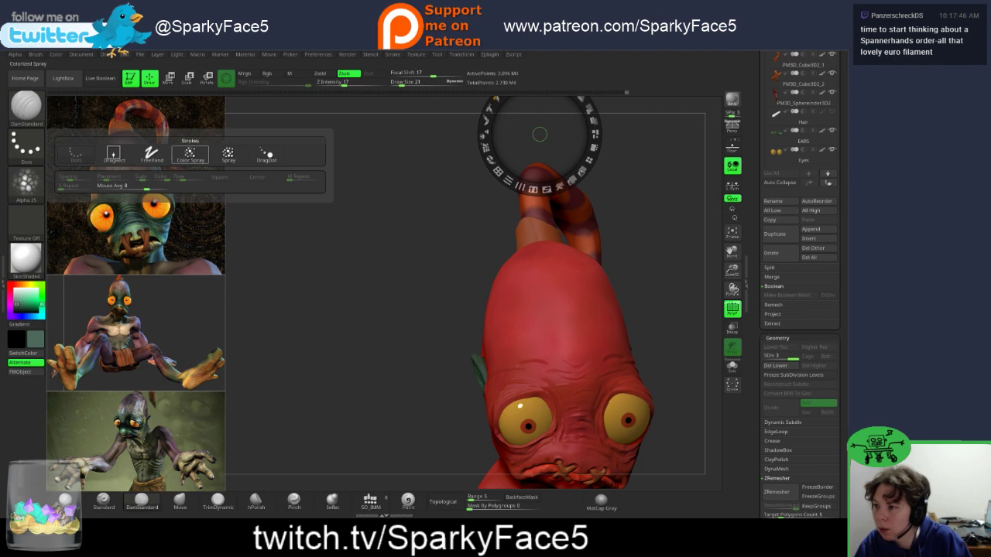
click(190, 154)
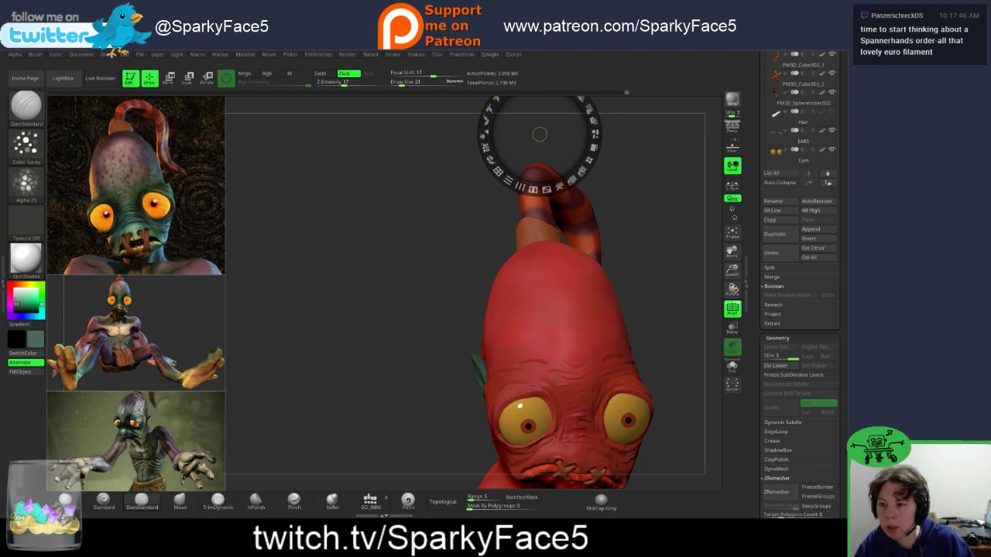
Step: Enlarge the brush to Draw Size 163 and make the head the active subtool
mouse_move(539, 135)
mouse_down()
mouse_move(570, 199)
mouse_move(597, 199)
mouse_up()
key(s)
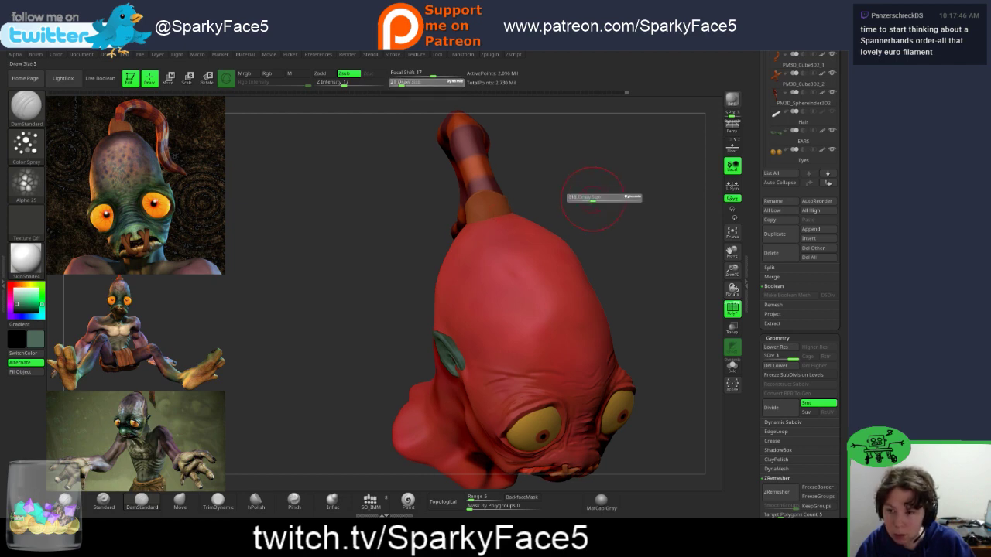
alt+click(469, 212)
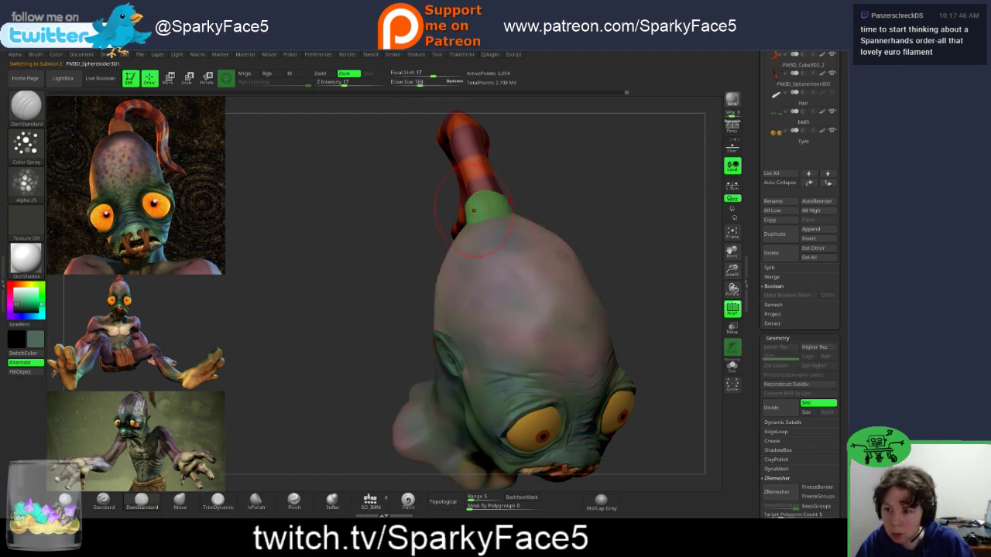
mouse_move(617, 231)
mouse_down()
mouse_move(442, 225)
mouse_move(499, 240)
mouse_move(588, 214)
mouse_move(628, 236)
mouse_move(705, 215)
mouse_move(402, 223)
mouse_up()
alt+click(538, 276)
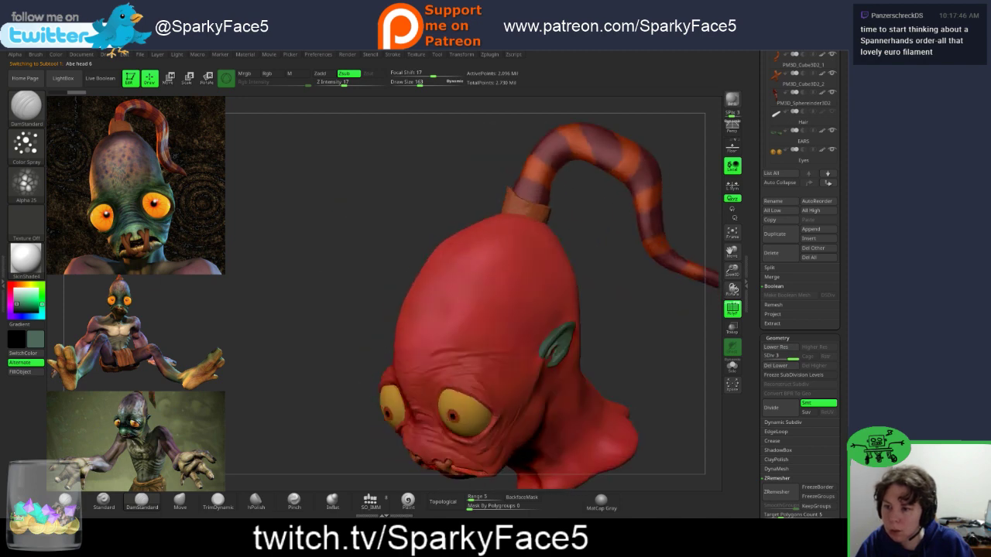
Step: Spray Alpha 25 skin texture over the back of the head below the hair band, and undo the last strokes
mouse_move(333, 248)
mouse_down()
mouse_move(601, 218)
mouse_move(578, 196)
mouse_move(583, 173)
mouse_move(594, 223)
mouse_move(586, 267)
mouse_move(579, 261)
mouse_up()
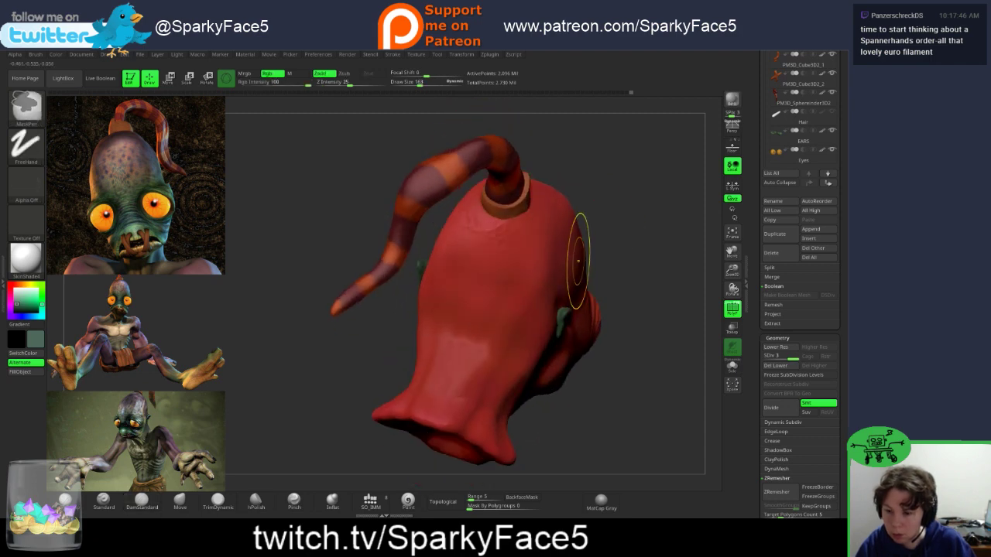
key(b)
key(d)
key(s)
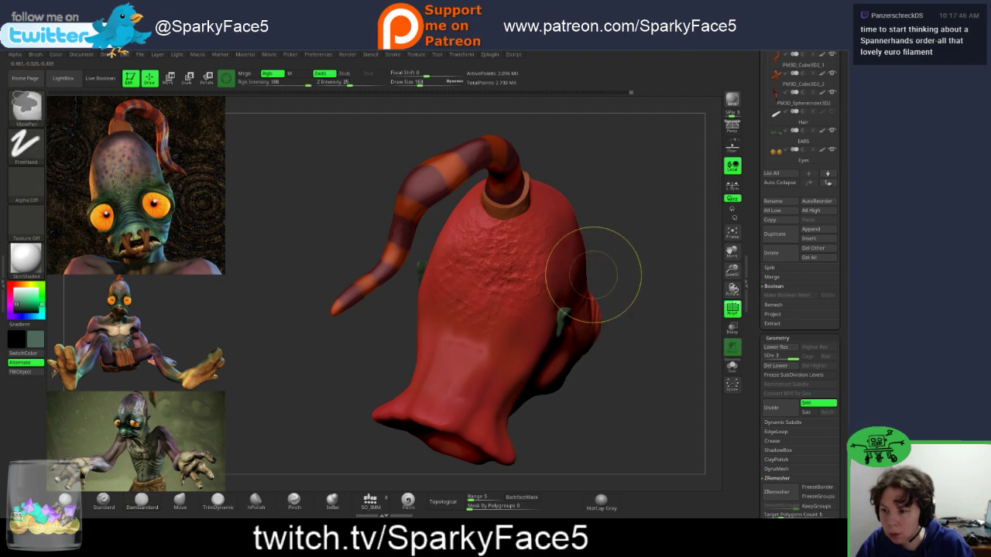
key(ctrl+z)
key(ctrl+z)
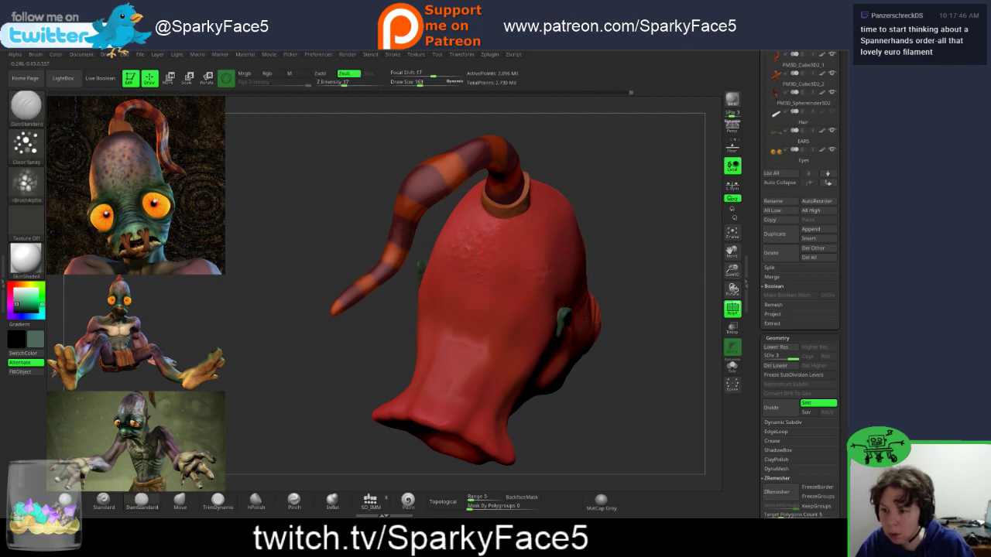
drag(619, 333, 569, 333)
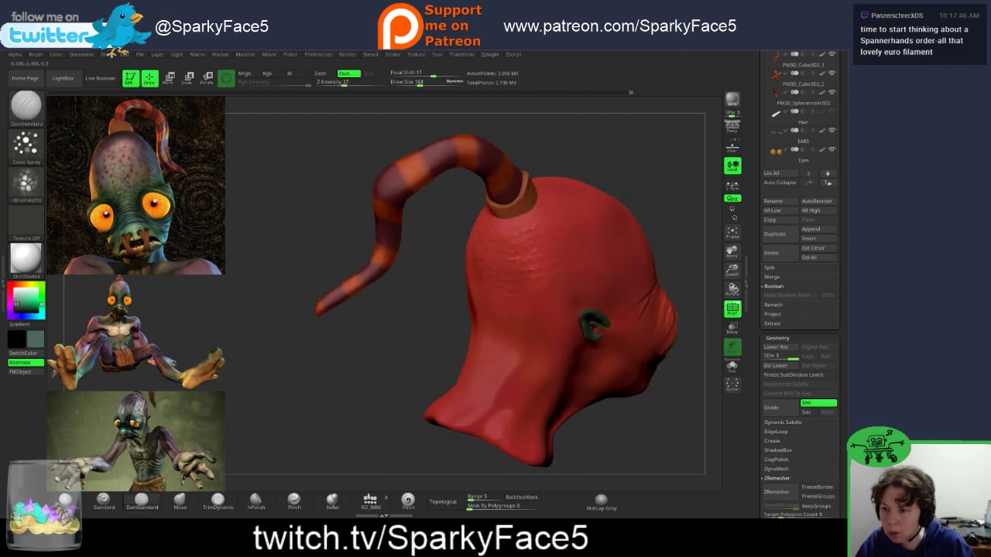
Step: Undo the remaining sprayed texture strokes on the head and reduce the brush to Draw Size 62
drag(649, 223, 632, 197)
key(ctrl+z)
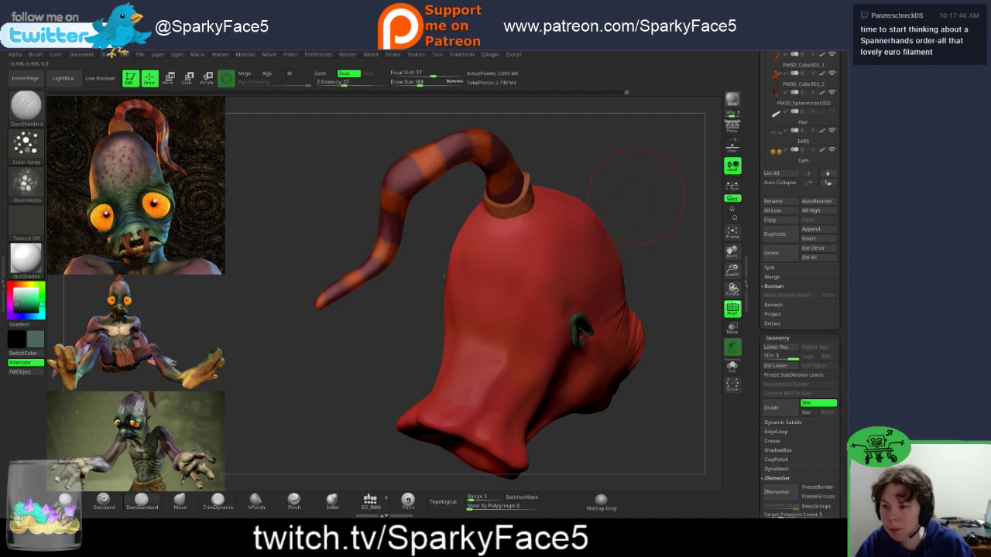
key(s)
drag(615, 186, 512, 169)
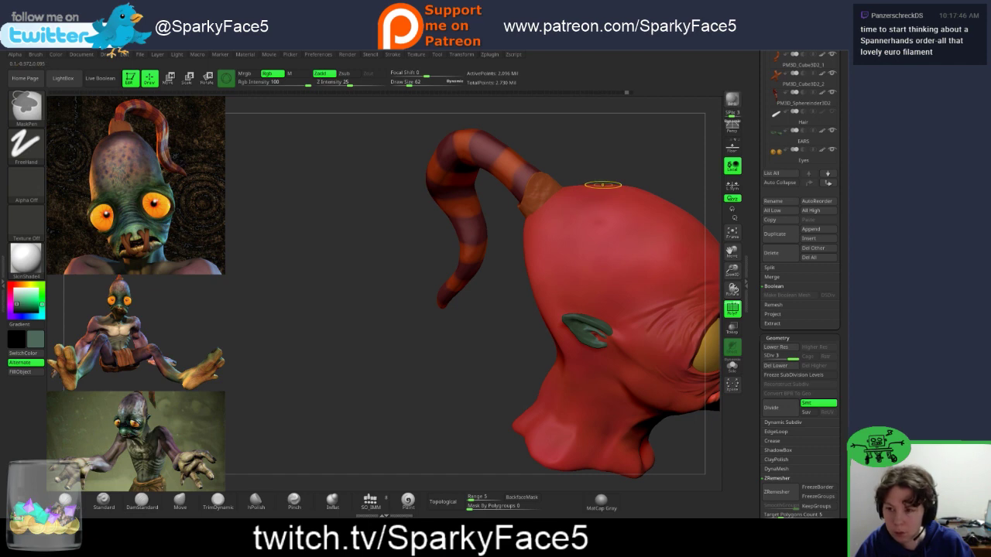
key(ctrl+z)
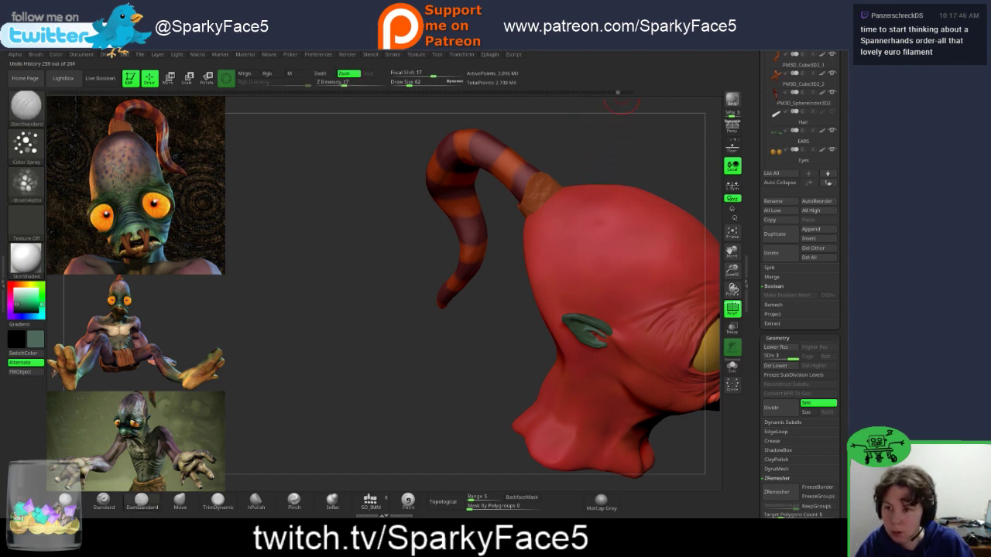
key(ctrl+z)
key(ctrl+z)
key(ctrl+z)
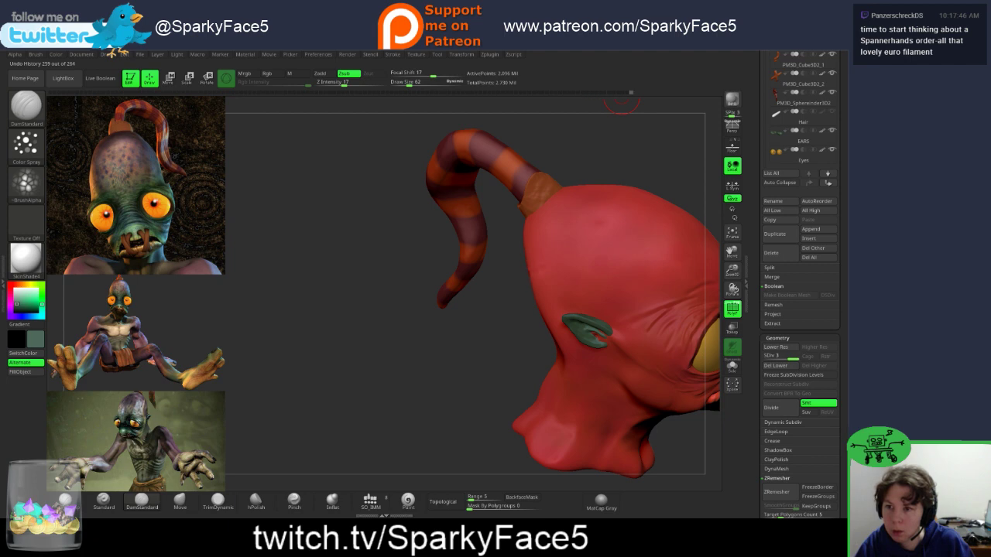
drag(596, 147, 681, 151)
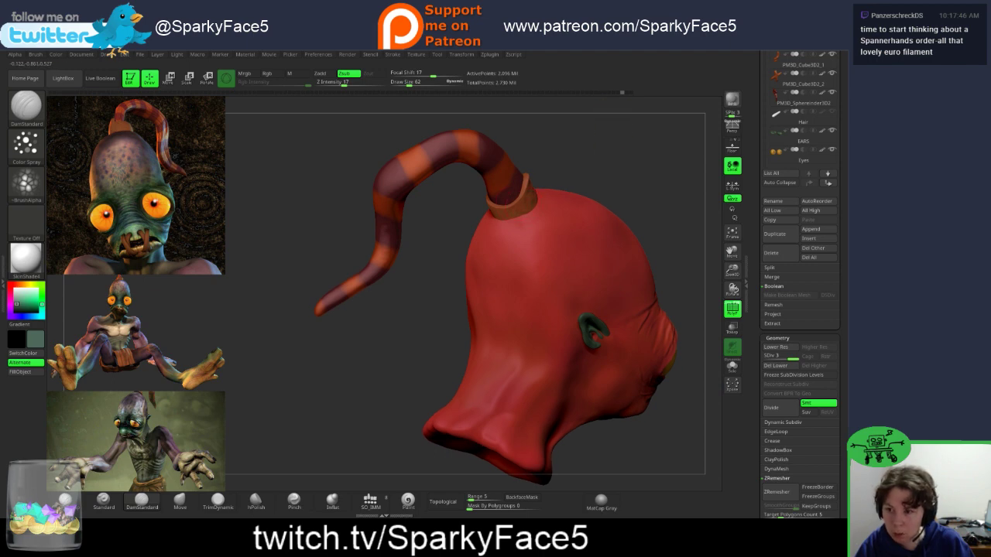
Step: Make the band at the base of the ponytail the active subtool and subdivide it to level 2
alt+click(515, 207)
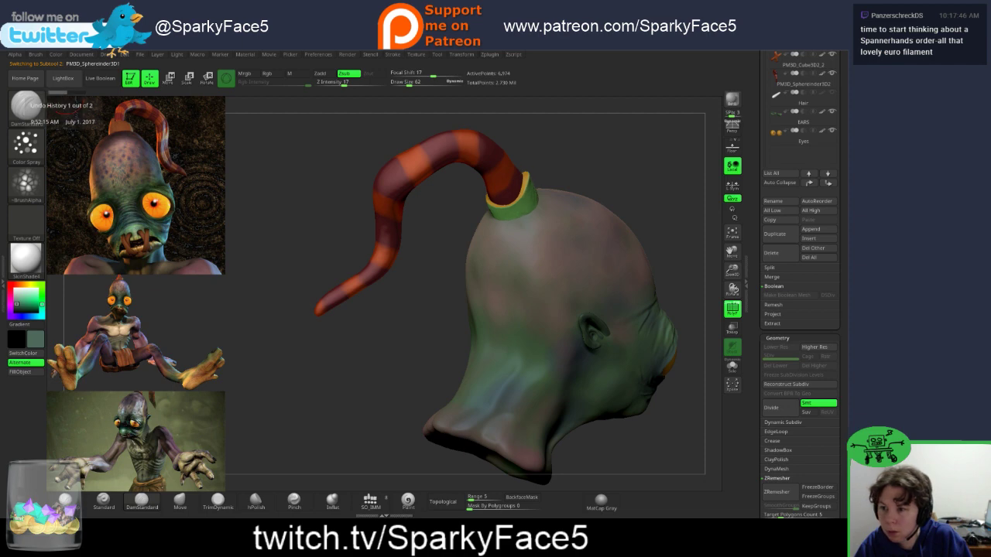
drag(434, 356, 364, 368)
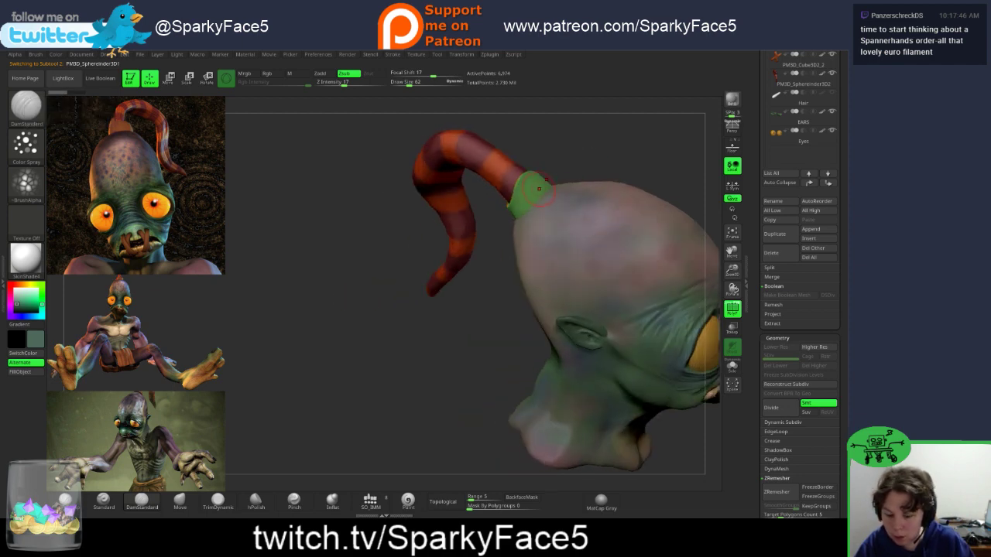
key(ctrl+d)
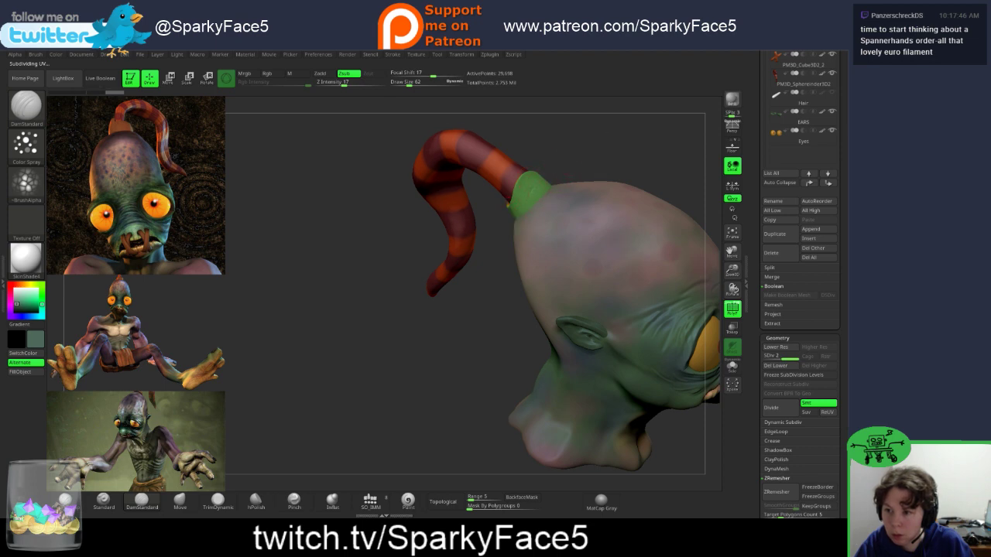
Step: Spray the alpha texture over the hair band, covering its front, sides and back
drag(568, 161, 544, 179)
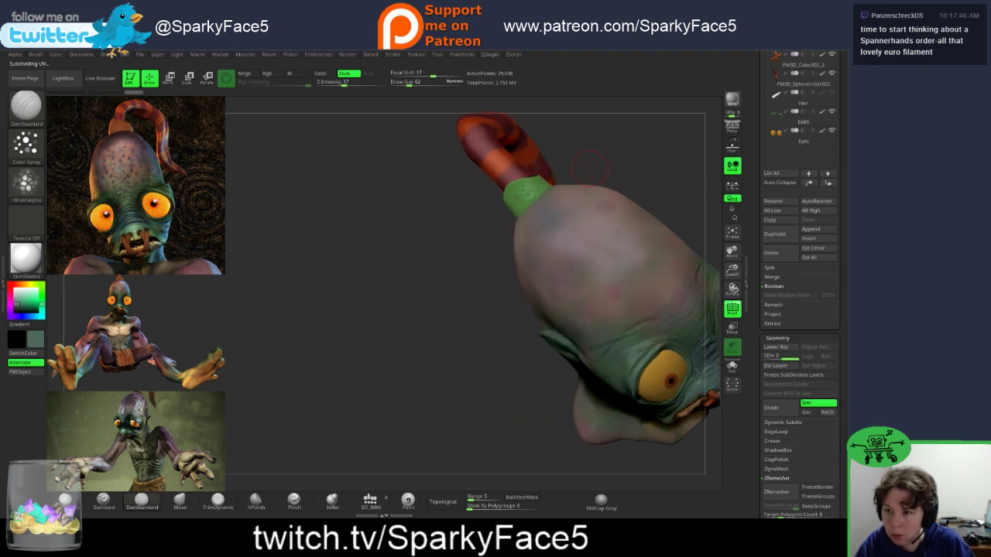
mouse_move(364, 302)
mouse_down()
mouse_move(433, 271)
mouse_move(511, 213)
mouse_up()
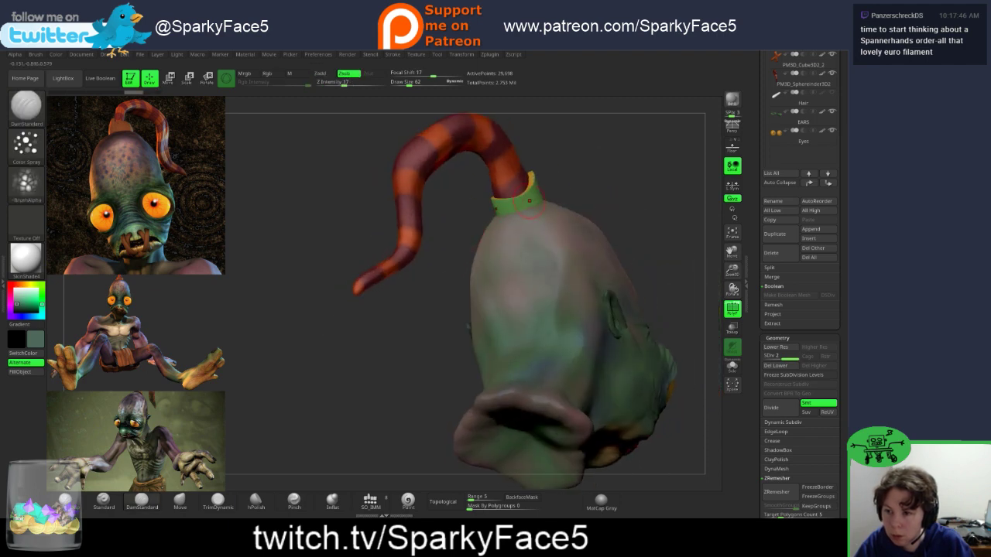
key(b)
key(s)
key(k)
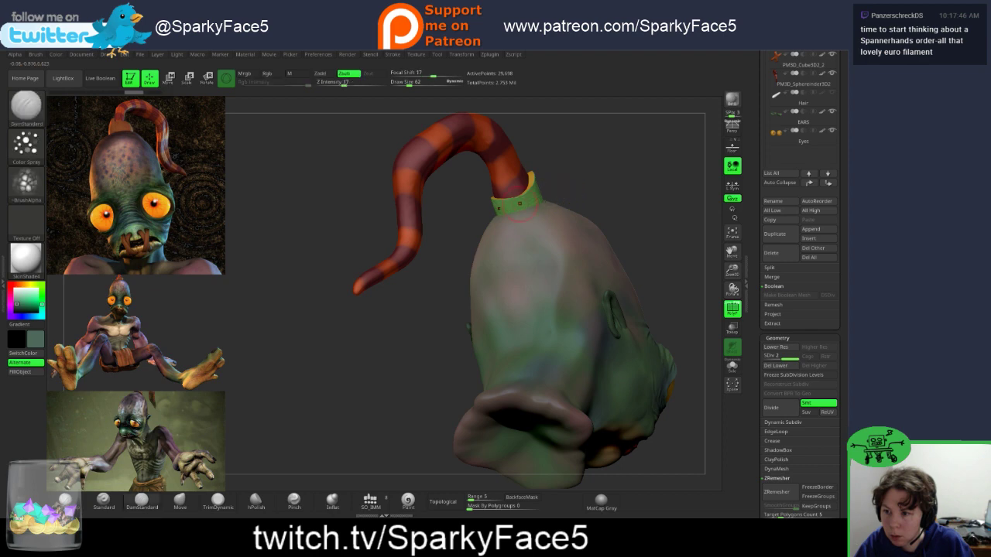
drag(634, 193, 500, 251)
drag(588, 187, 593, 177)
key(ctrl)
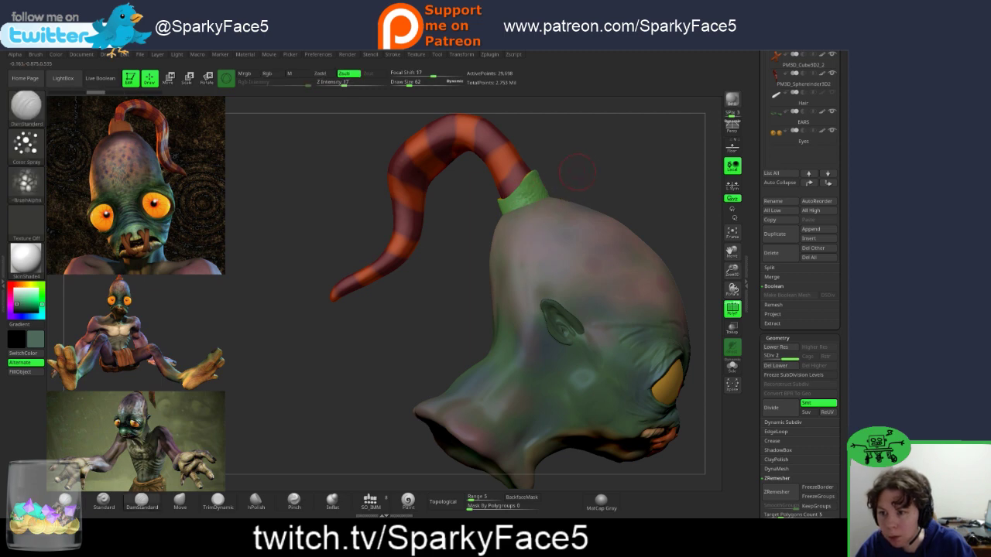
mouse_move(620, 186)
mouse_down()
mouse_move(480, 224)
mouse_move(457, 217)
mouse_up()
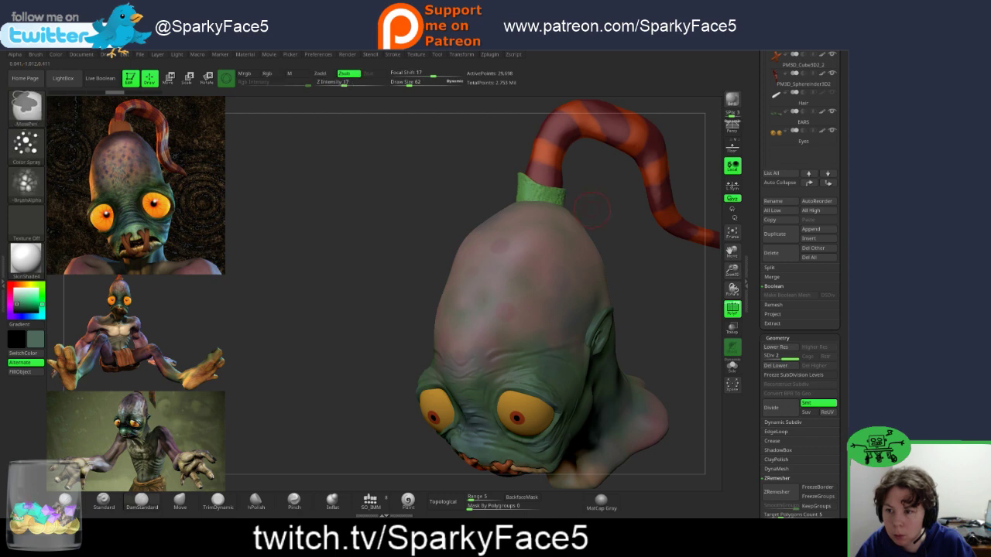
mouse_move(584, 198)
mouse_down()
mouse_move(542, 200)
mouse_move(650, 195)
mouse_move(616, 196)
mouse_up()
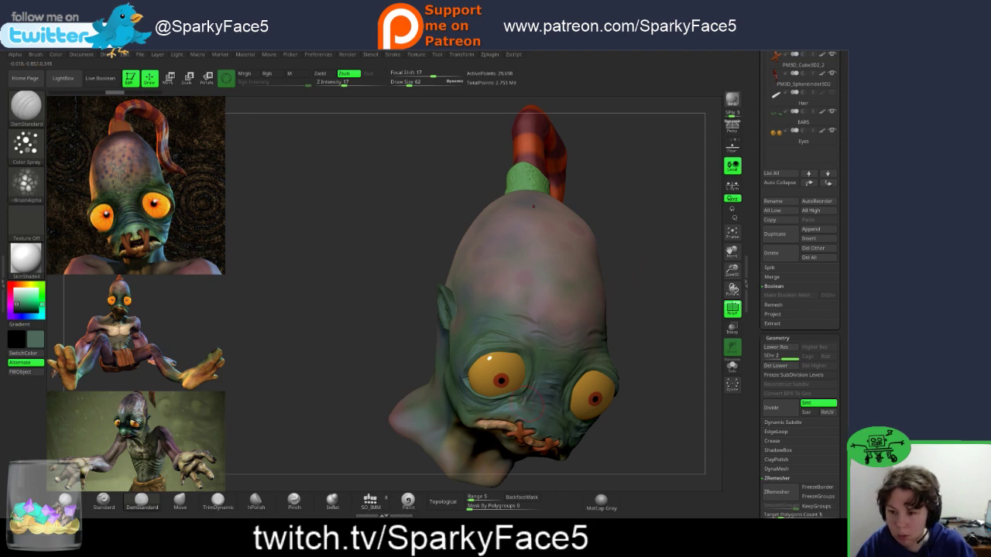
alt+click(522, 432)
drag(646, 403, 507, 368)
mouse_move(635, 402)
mouse_down()
mouse_move(592, 390)
mouse_move(580, 372)
mouse_move(720, 367)
mouse_up()
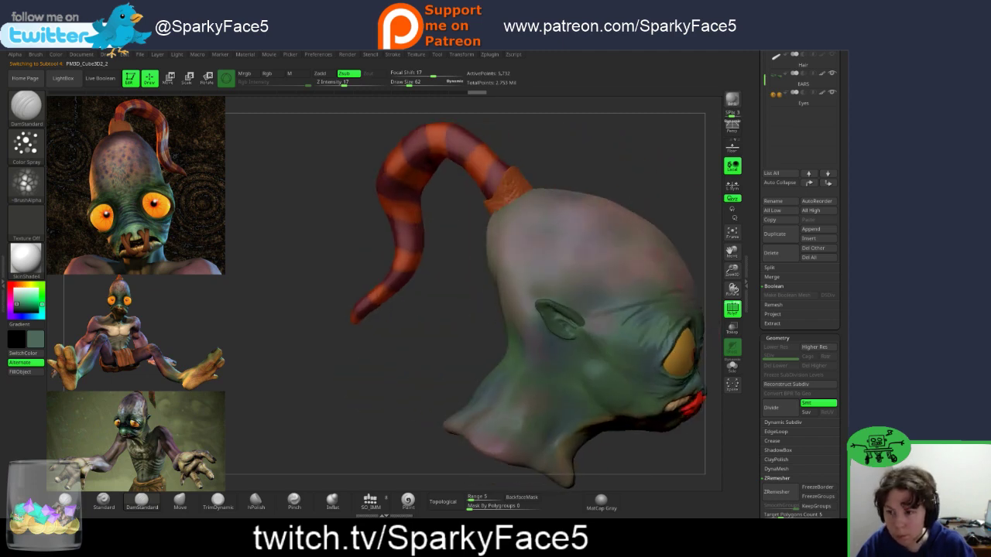
Step: Reactivate the hair band subtool and subdivide it to level 3
alt+drag(650, 186, 638, 144)
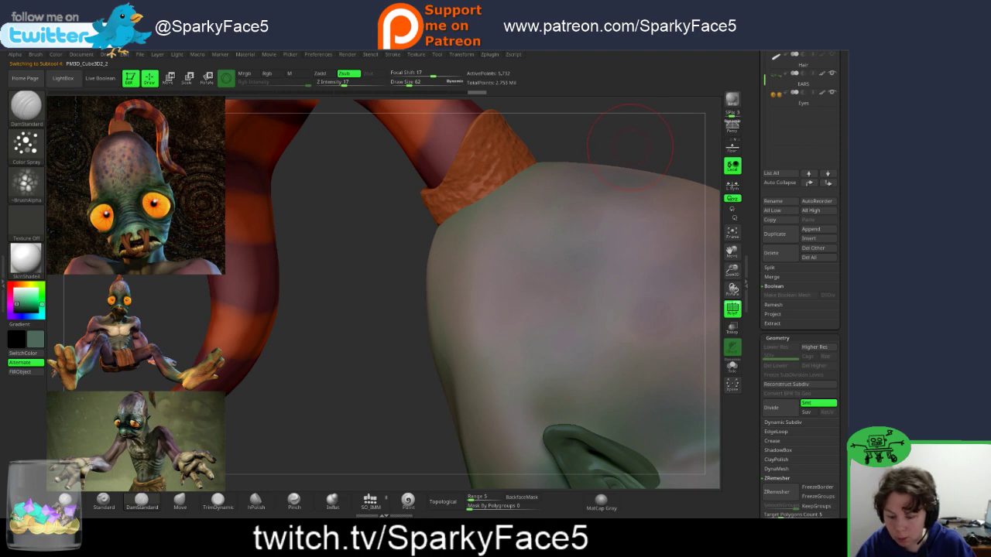
alt+click(479, 159)
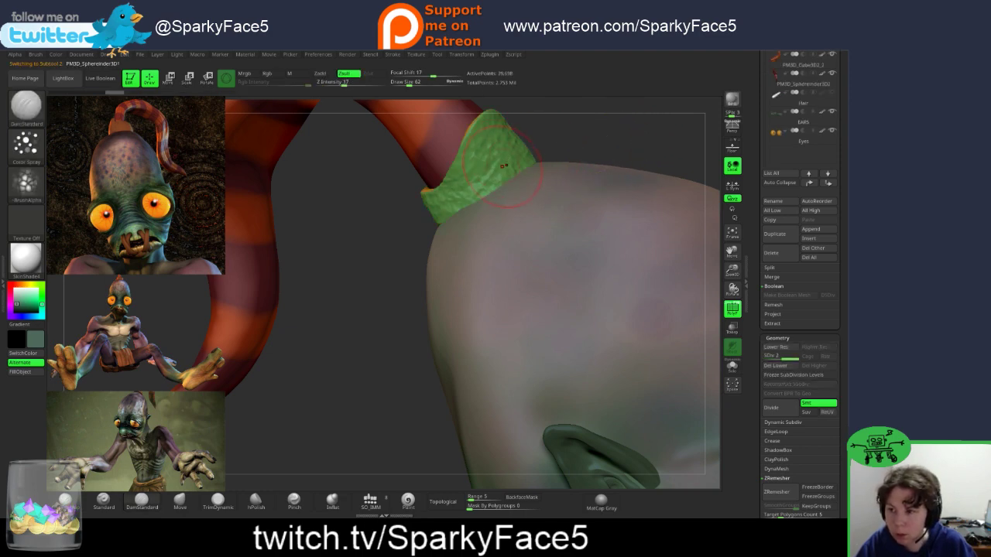
ctrl+drag(549, 156, 570, 146)
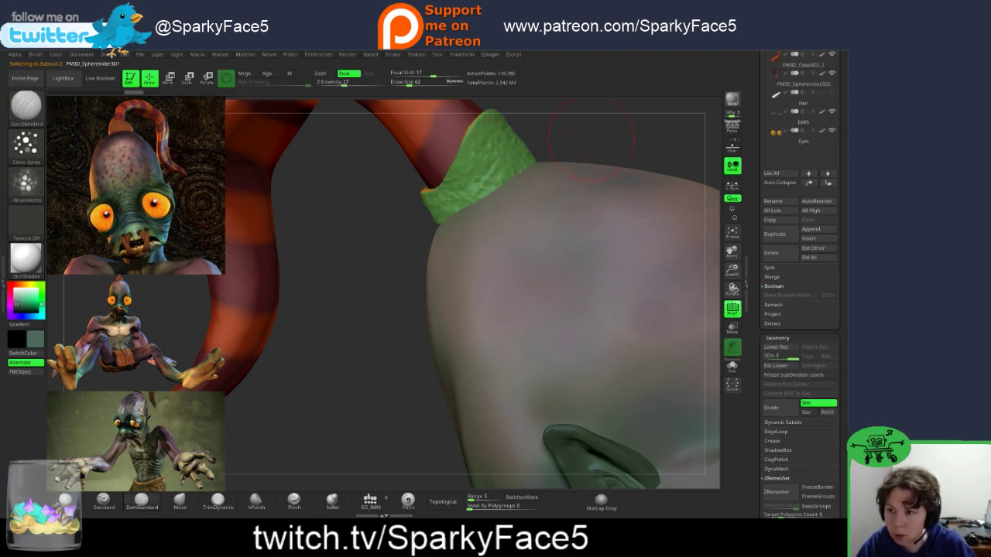
Step: Spray finer alpha texture all around the subdivided hair band to give it a rough, leathery surface
mouse_move(631, 138)
mouse_down()
mouse_move(589, 139)
mouse_move(619, 138)
mouse_up()
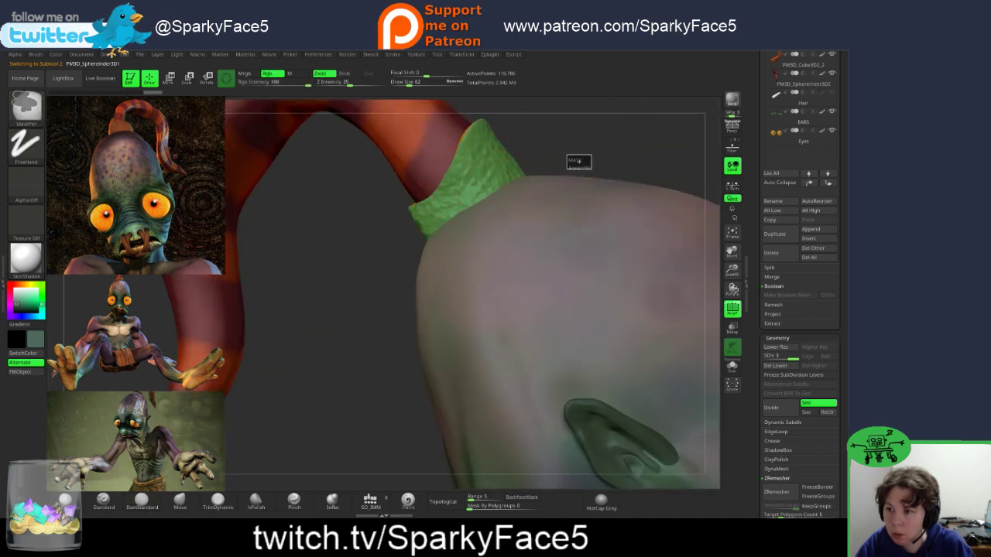
drag(595, 152, 522, 163)
drag(658, 255, 554, 260)
drag(484, 167, 426, 174)
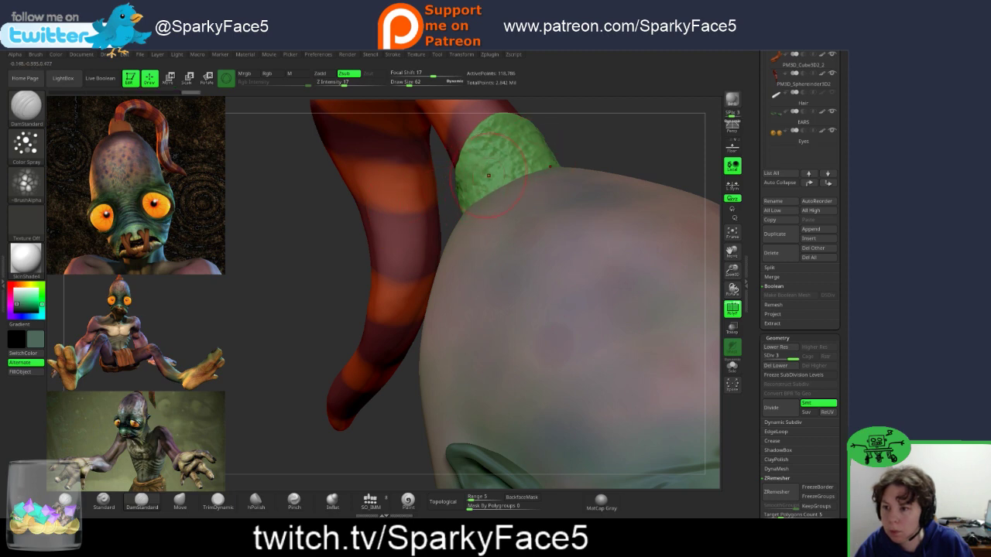
mouse_move(465, 143)
mouse_down()
mouse_move(462, 174)
mouse_move(541, 163)
mouse_up()
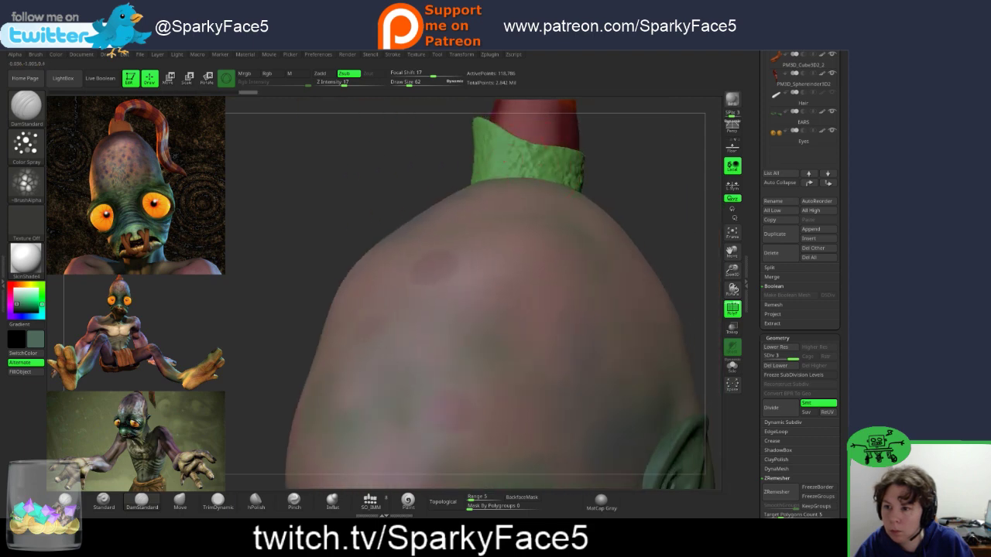
drag(577, 161, 582, 178)
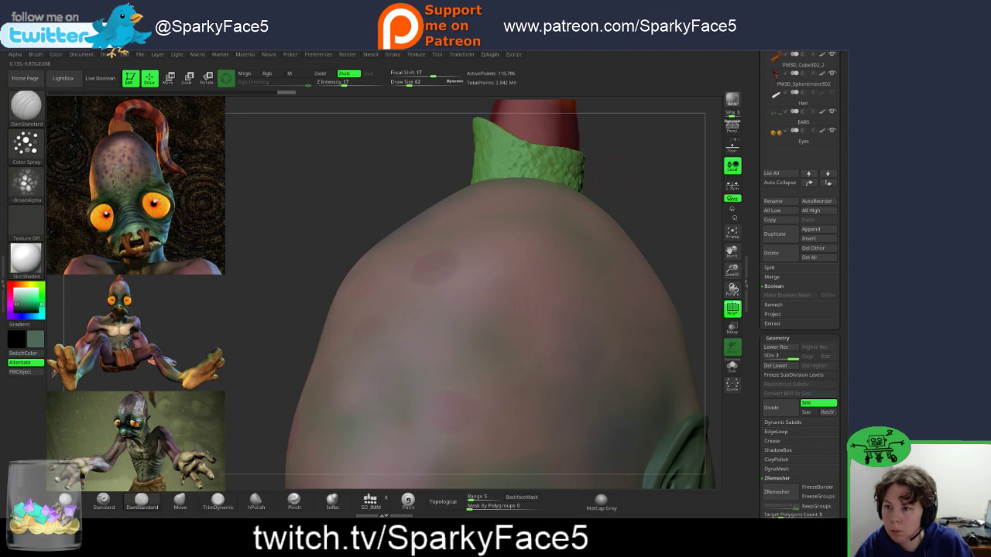
drag(672, 175, 604, 190)
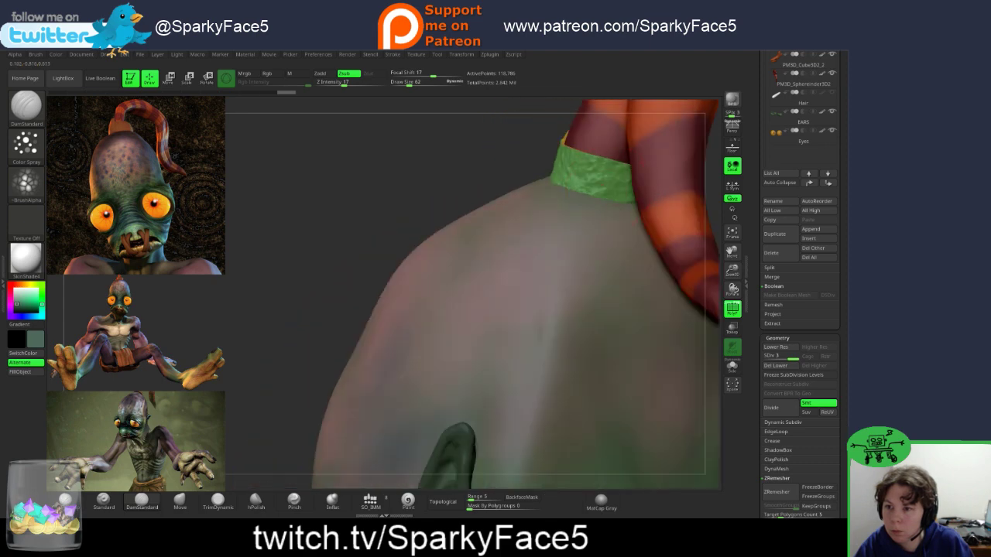
drag(514, 162, 580, 162)
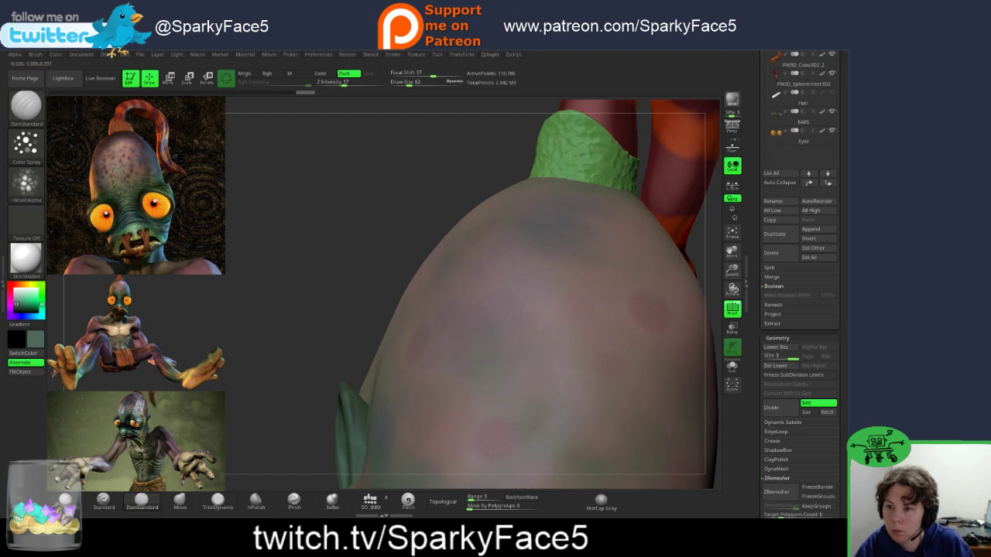
mouse_move(387, 243)
mouse_down()
mouse_move(487, 247)
mouse_move(370, 255)
mouse_up()
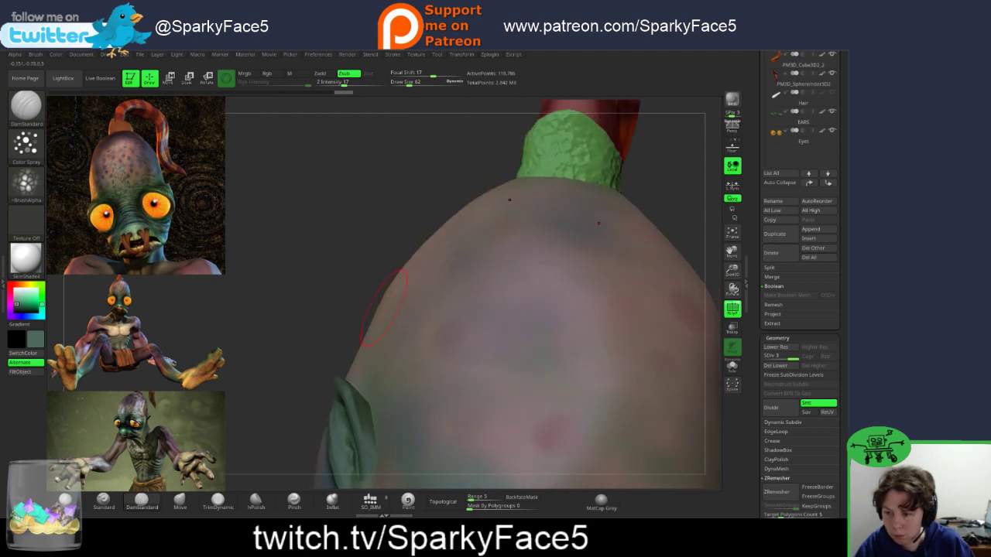
Step: Make the EARS subtool active and check the textured hair band from several sides
alt+click(352, 434)
drag(310, 348, 416, 329)
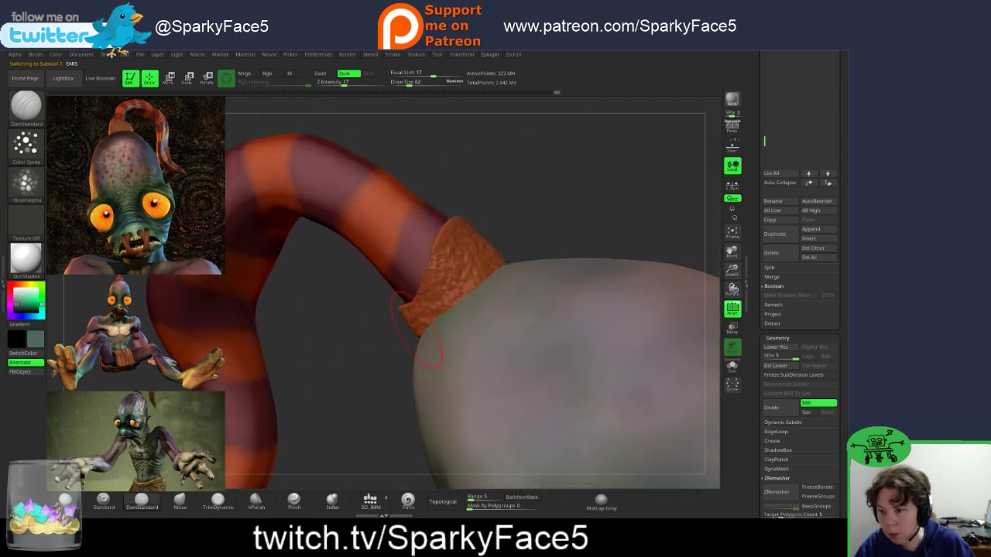
mouse_move(600, 204)
mouse_down()
mouse_move(507, 211)
mouse_move(675, 203)
mouse_move(579, 196)
mouse_up()
drag(534, 294, 625, 196)
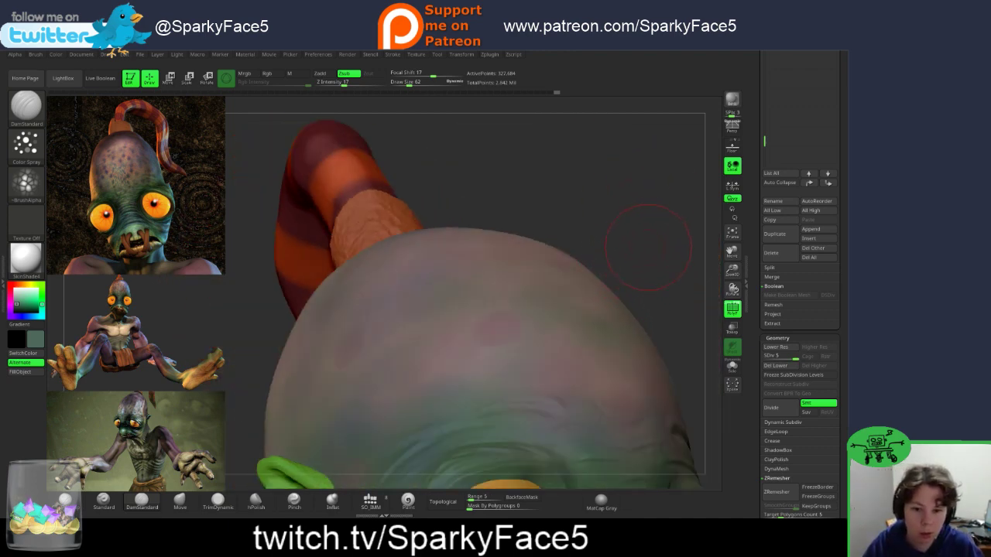
mouse_move(648, 247)
mouse_down()
mouse_move(636, 257)
mouse_move(627, 244)
mouse_up()
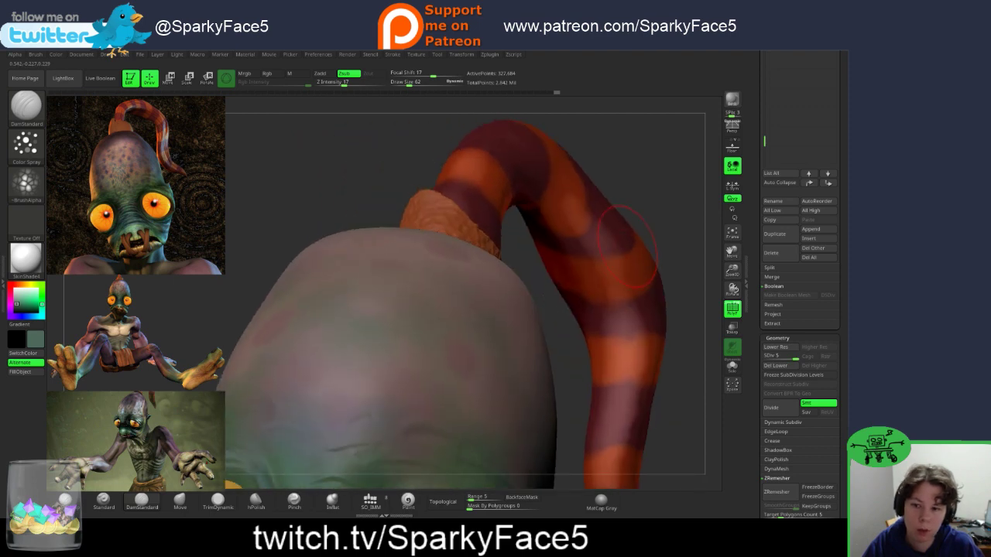
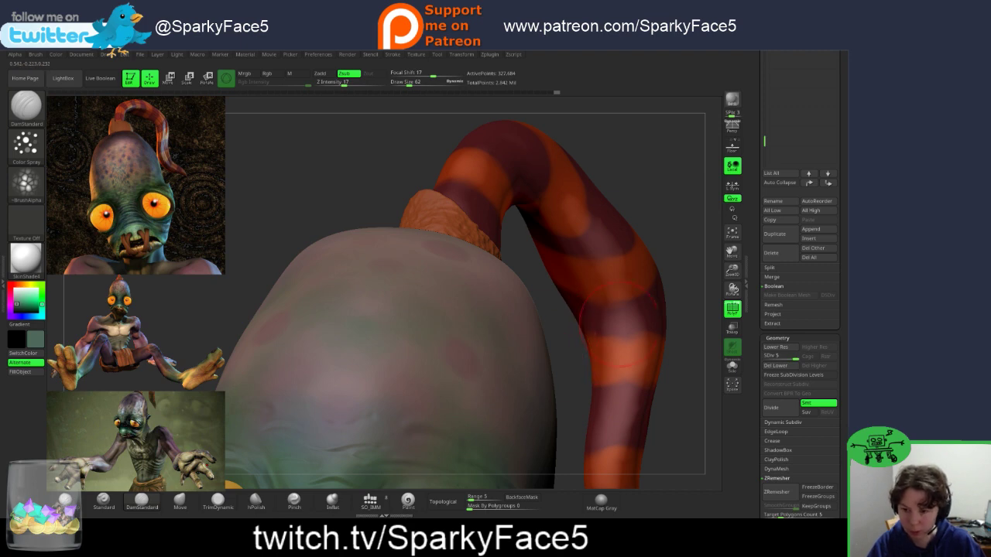
Step: Examine the whole head from the side, front and both three-quarter views
key(f)
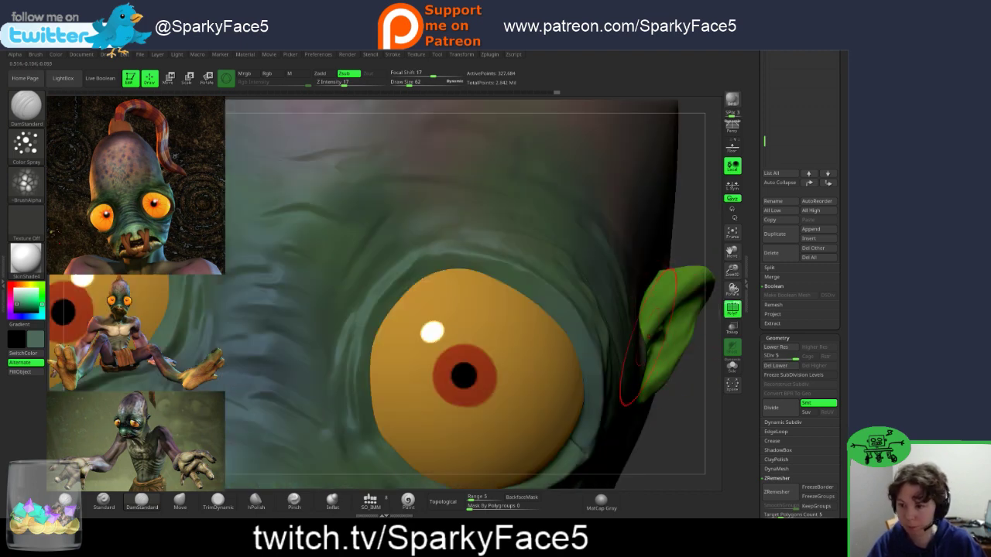
key(f)
drag(603, 340, 507, 342)
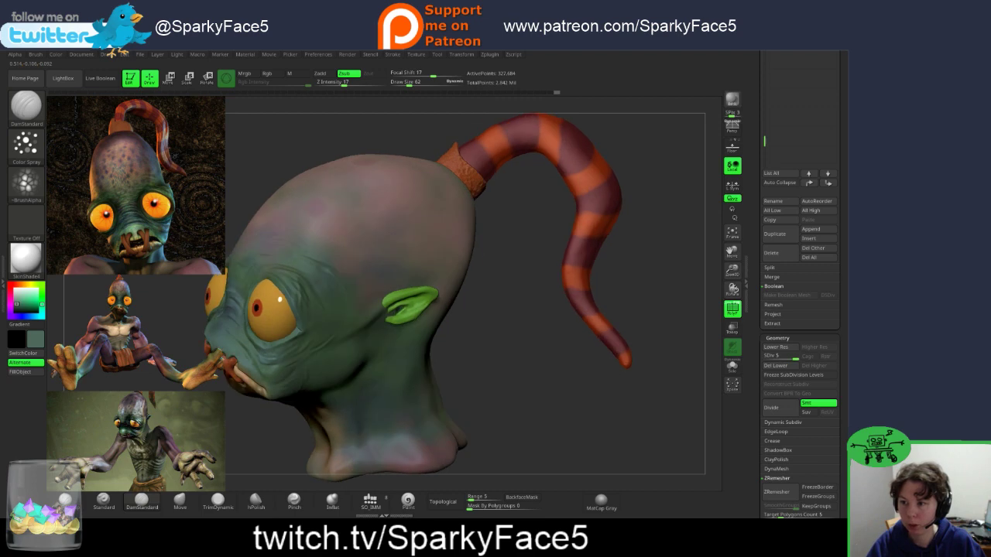
drag(474, 380, 600, 398)
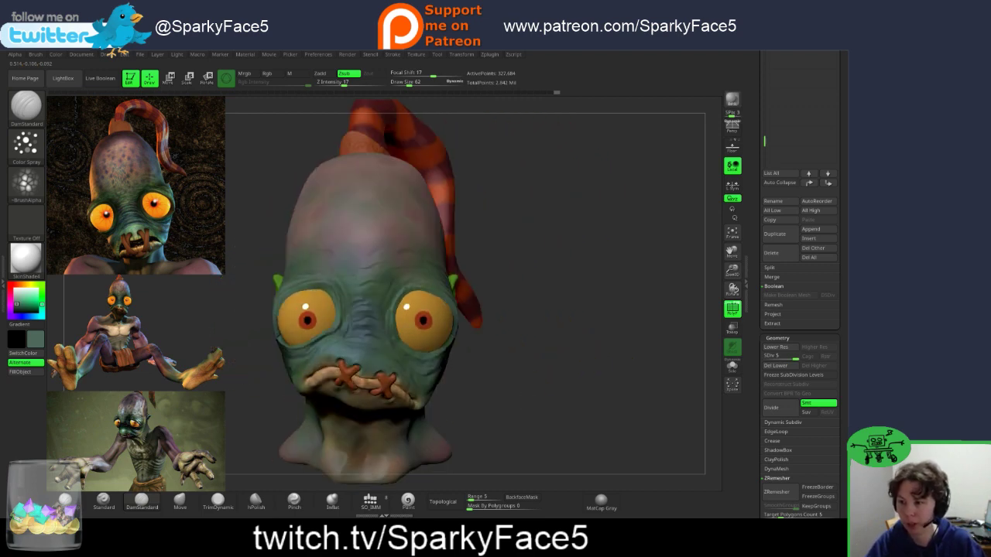
mouse_move(534, 399)
mouse_down()
mouse_move(576, 399)
mouse_move(444, 401)
mouse_move(538, 376)
mouse_up()
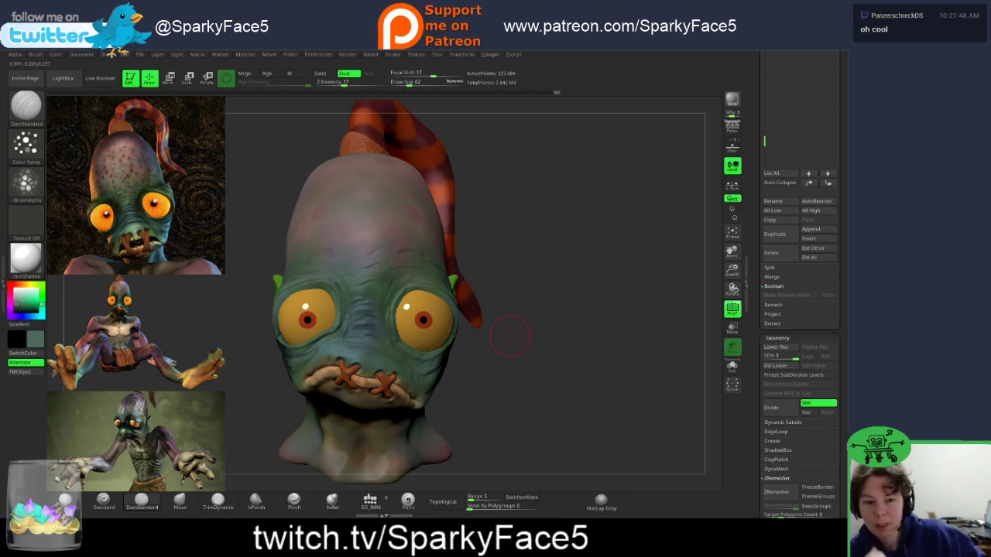
drag(488, 279, 560, 352)
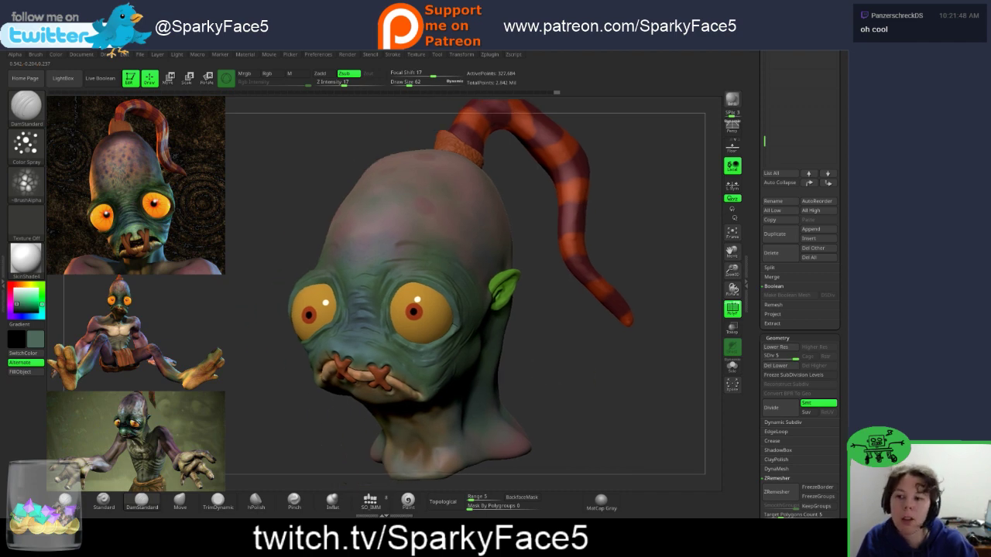
mouse_move(534, 395)
mouse_down()
mouse_move(607, 406)
mouse_move(615, 393)
mouse_up()
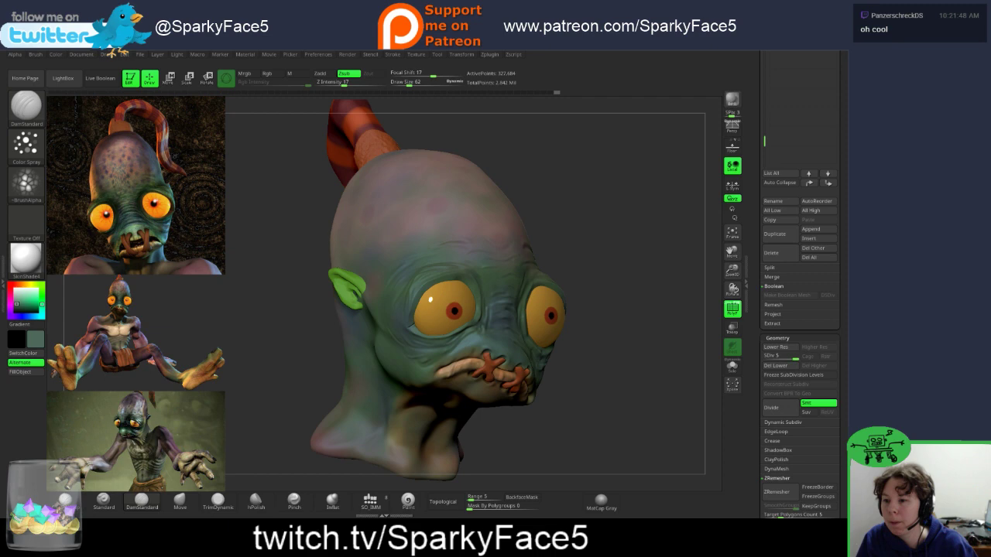
Step: Set the DamStandard brush to use Alpha 58 with the Spray stroke
drag(635, 333, 429, 338)
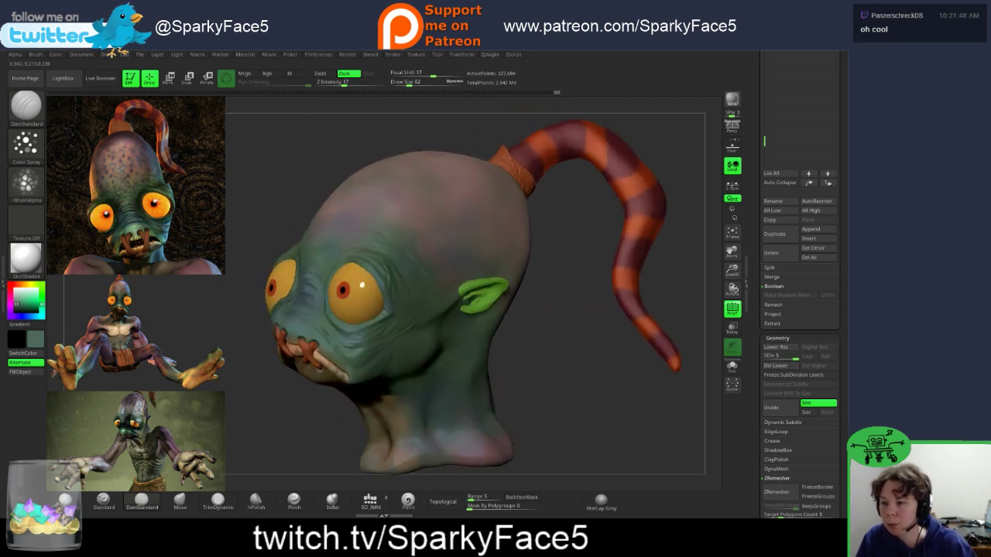
mouse_move(613, 325)
mouse_down()
mouse_move(573, 323)
mouse_move(561, 335)
mouse_up()
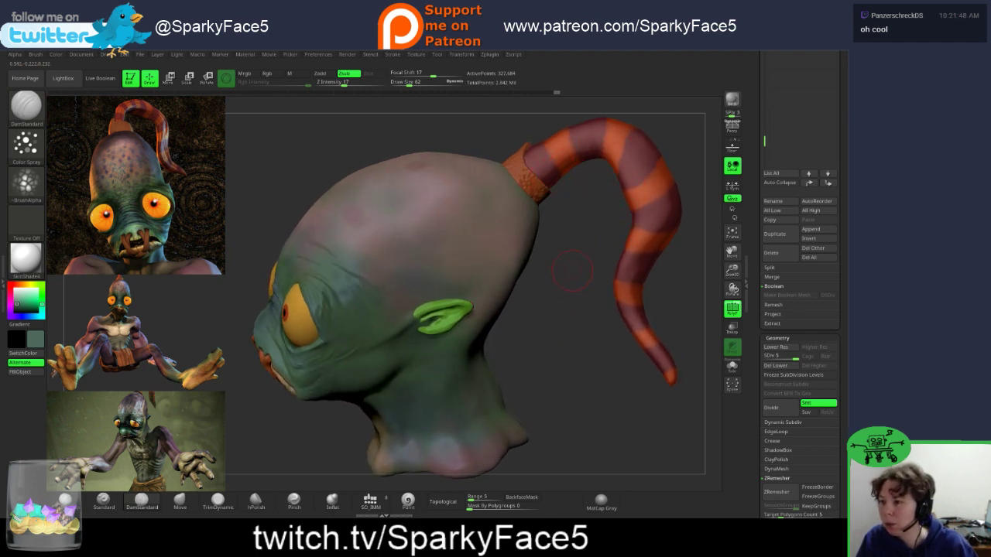
click(26, 184)
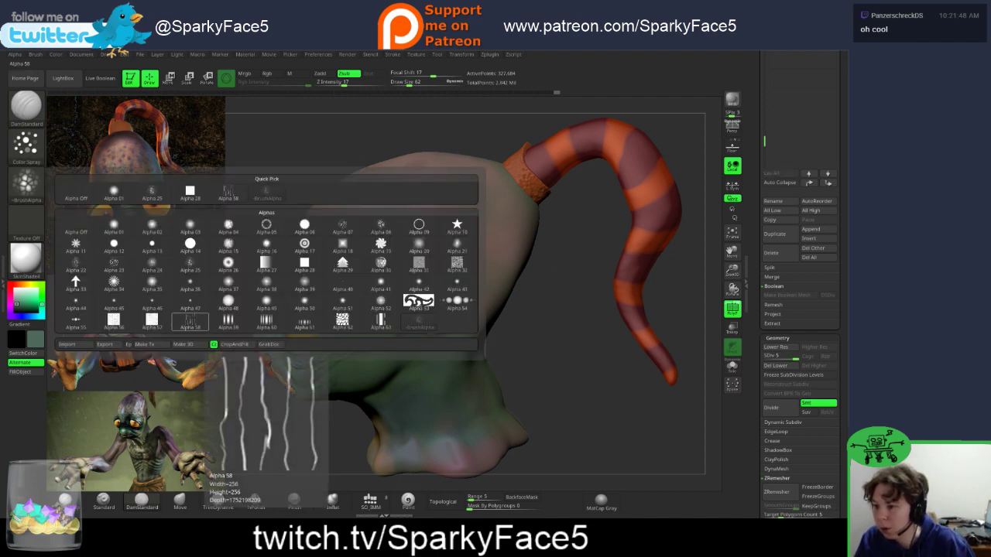
click(190, 320)
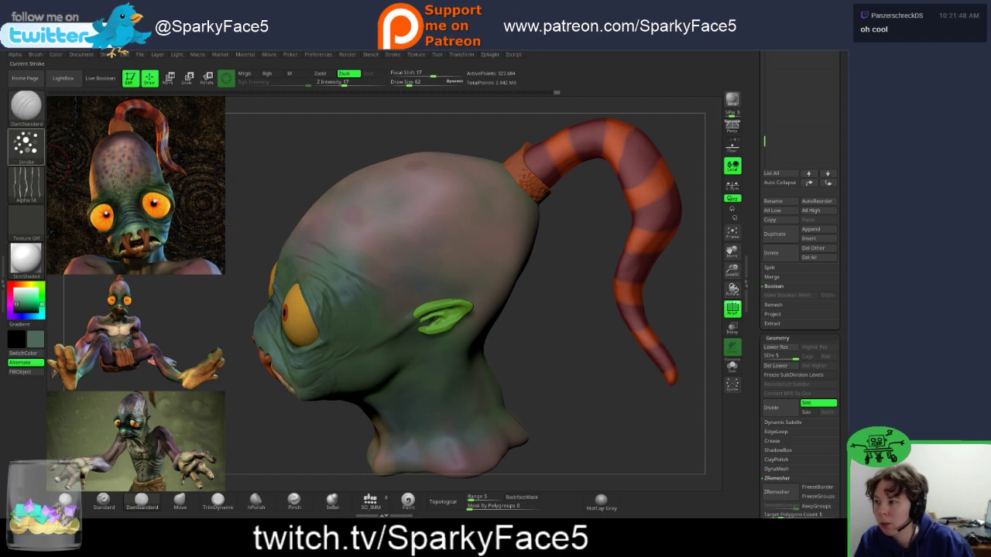
click(26, 144)
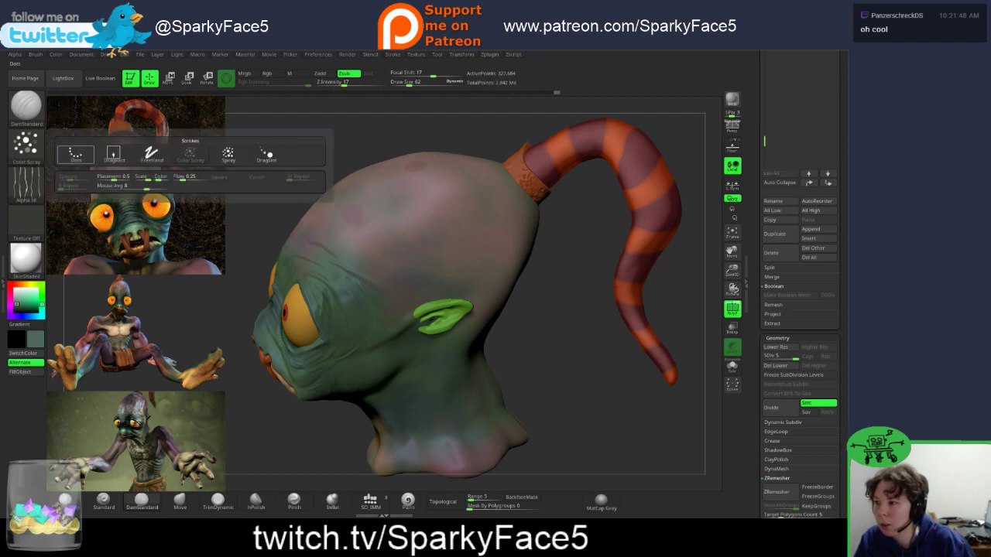
mouse_move(76, 155)
click(227, 154)
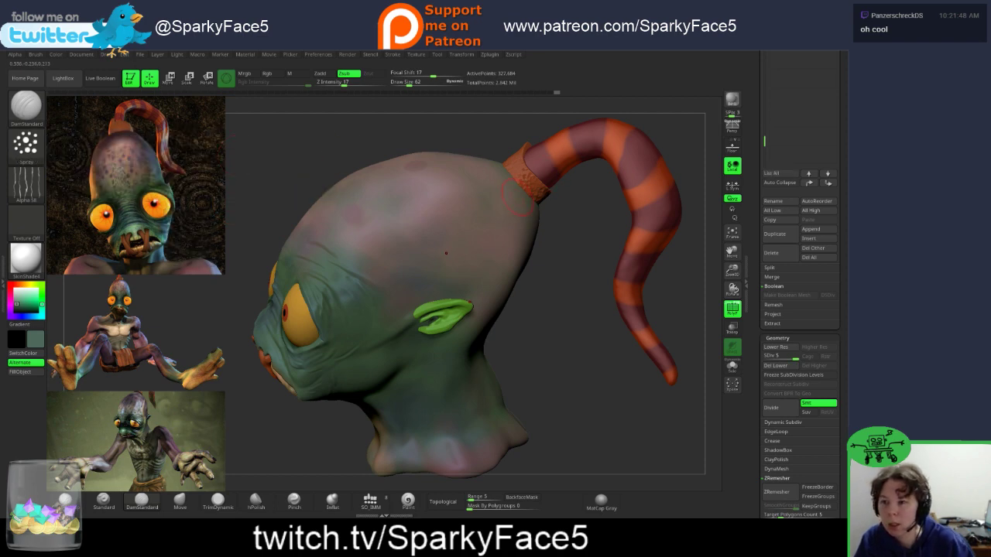
Step: Try spraying Alpha 58 over the back of the head and undo the stroke
alt+click(465, 205)
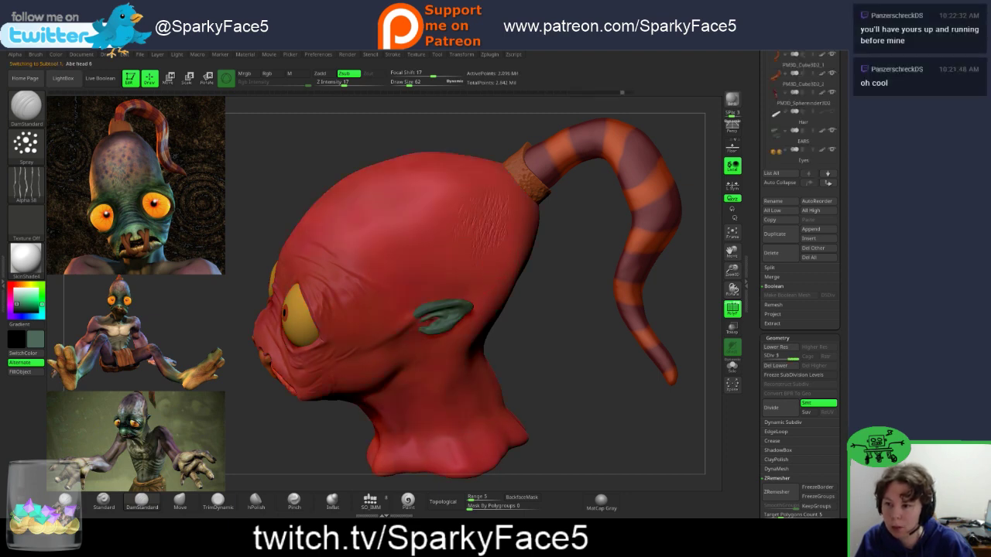
mouse_move(602, 301)
mouse_down()
mouse_move(556, 301)
mouse_move(568, 301)
mouse_up()
key(ctrl)
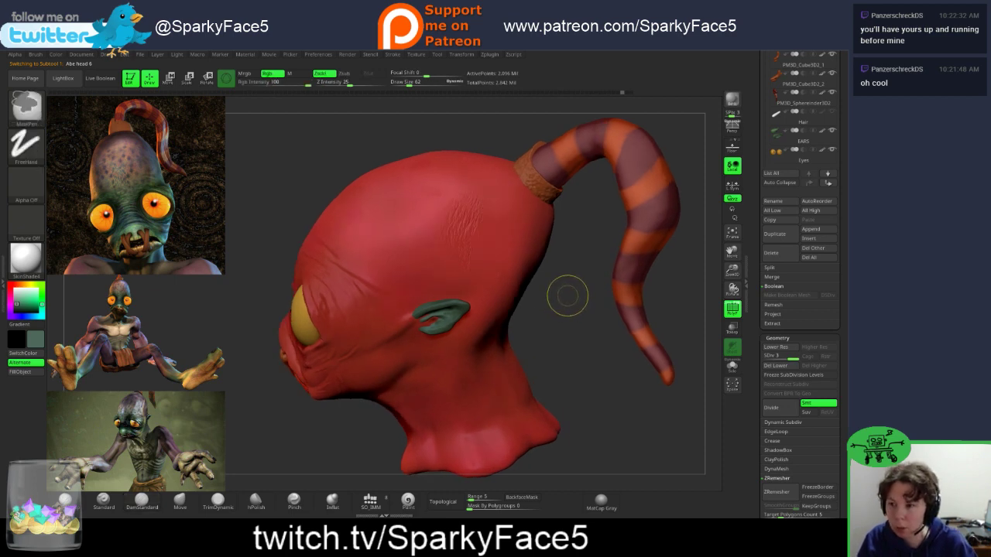
key(alt)
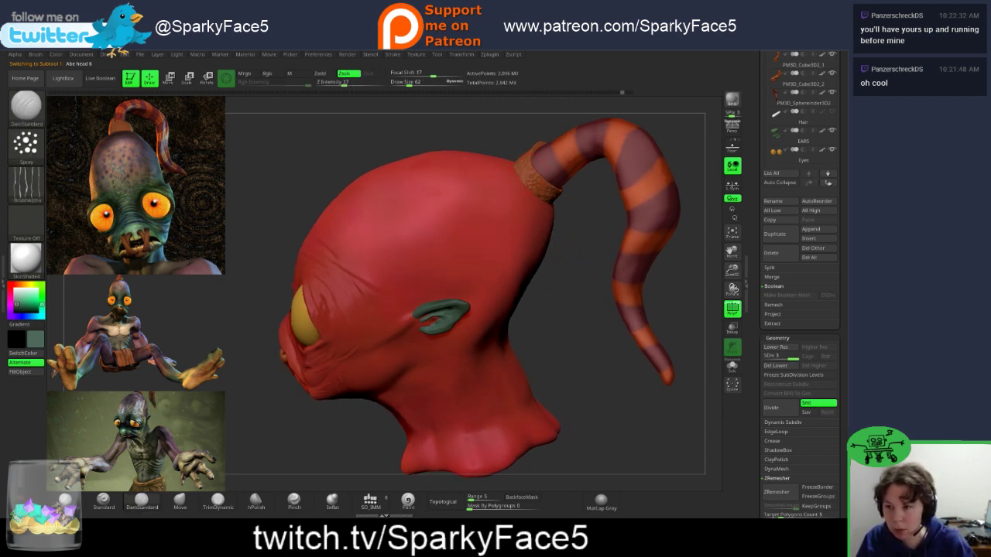
Step: Duplicate the hair band subtool at its lowest subdivision level
alt+click(523, 159)
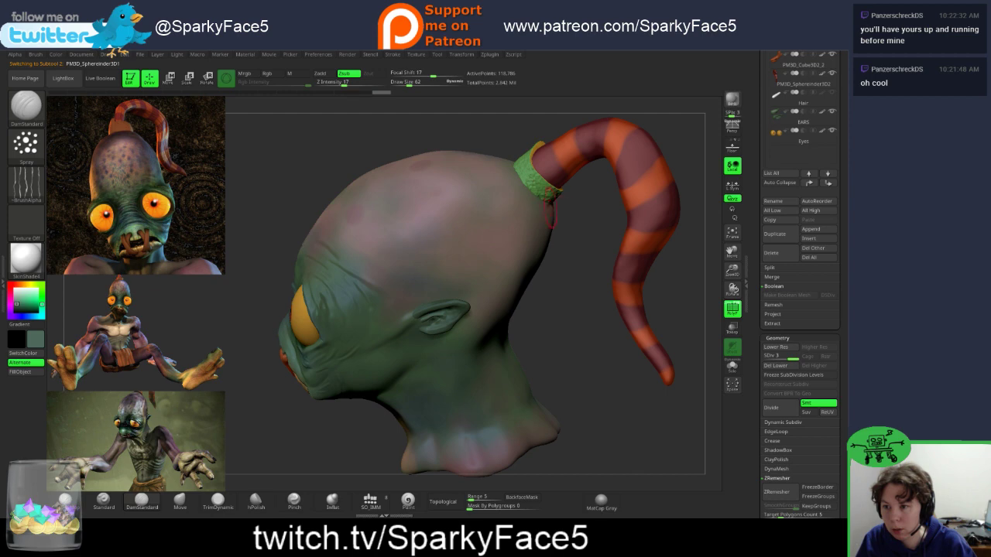
drag(565, 348, 628, 405)
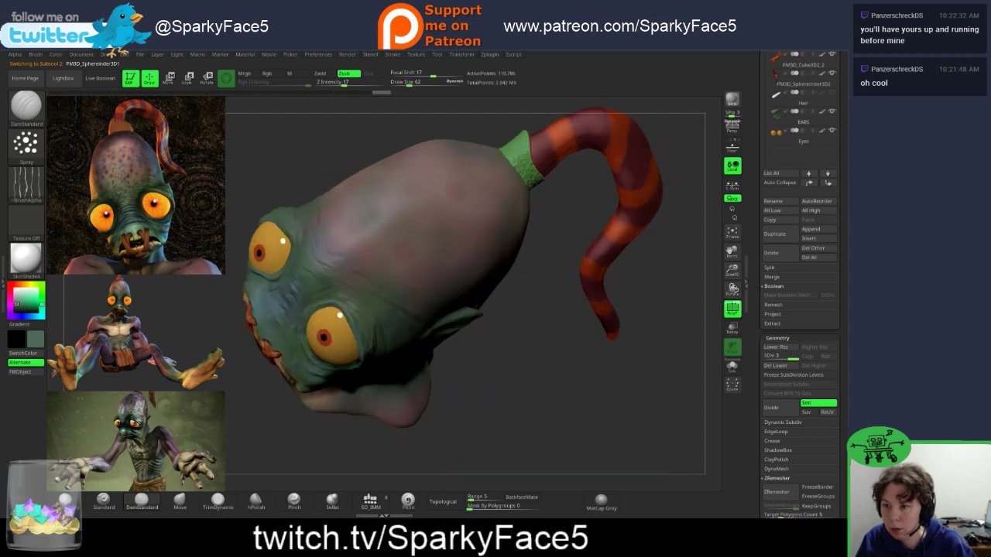
mouse_move(615, 353)
mouse_down()
mouse_move(582, 237)
mouse_move(571, 250)
mouse_up()
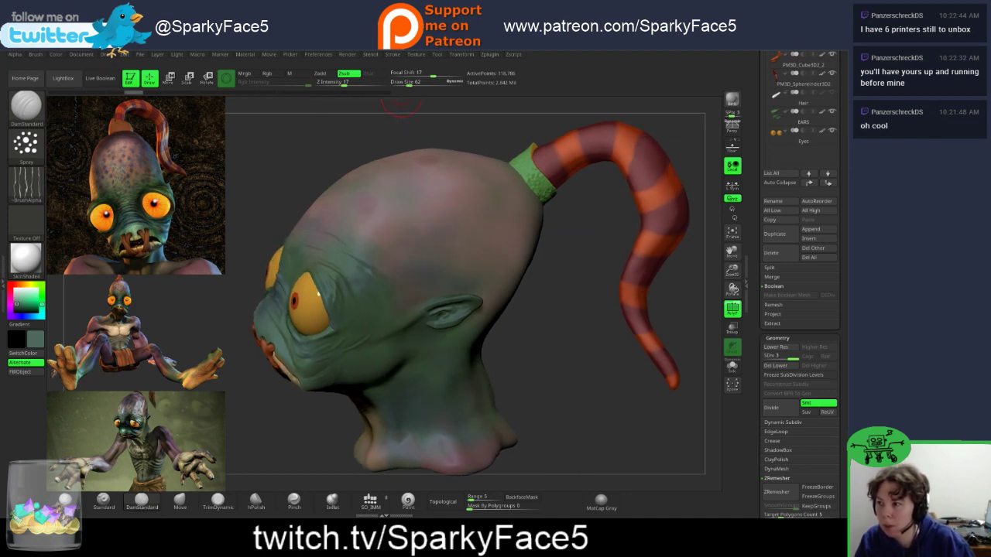
key(shift+d)
key(shift+d)
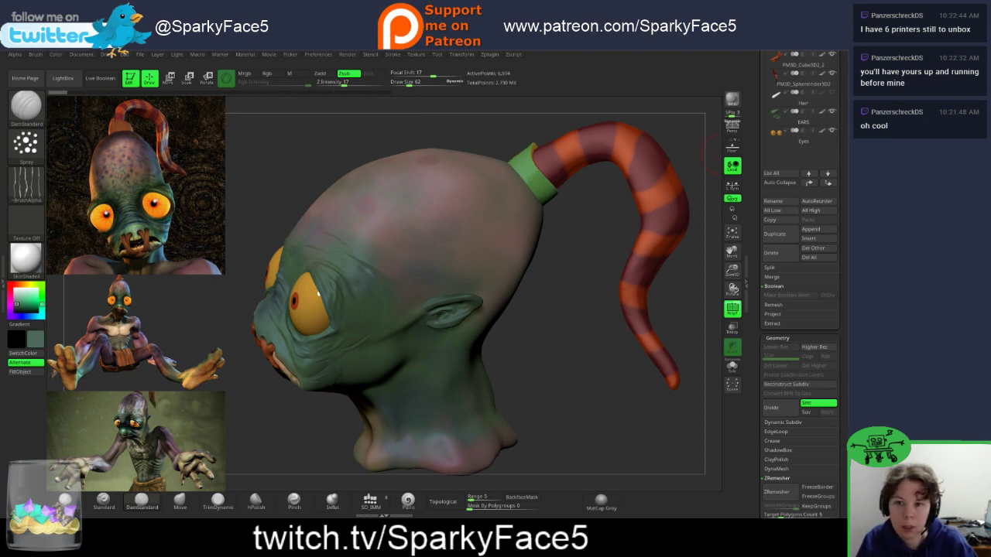
drag(842, 182, 842, 290)
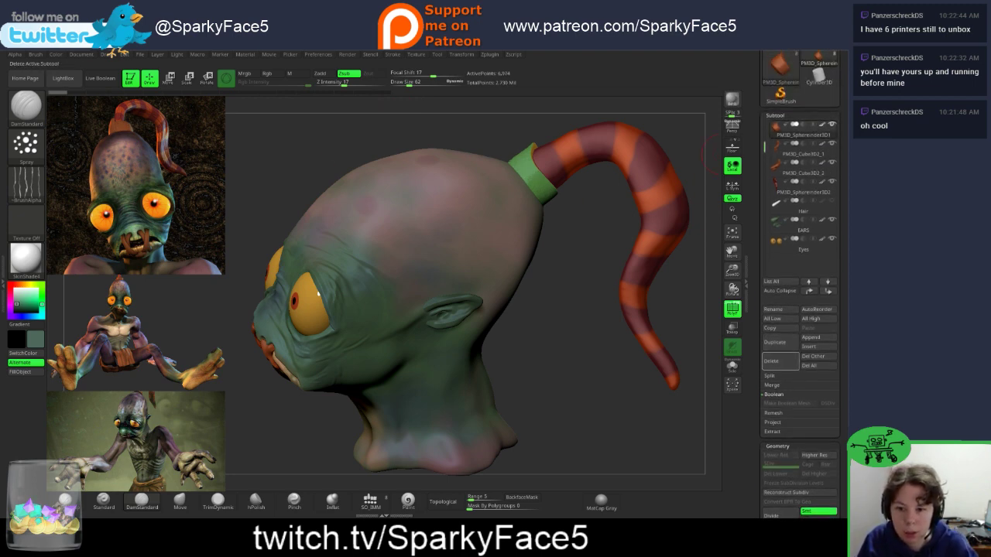
click(776, 342)
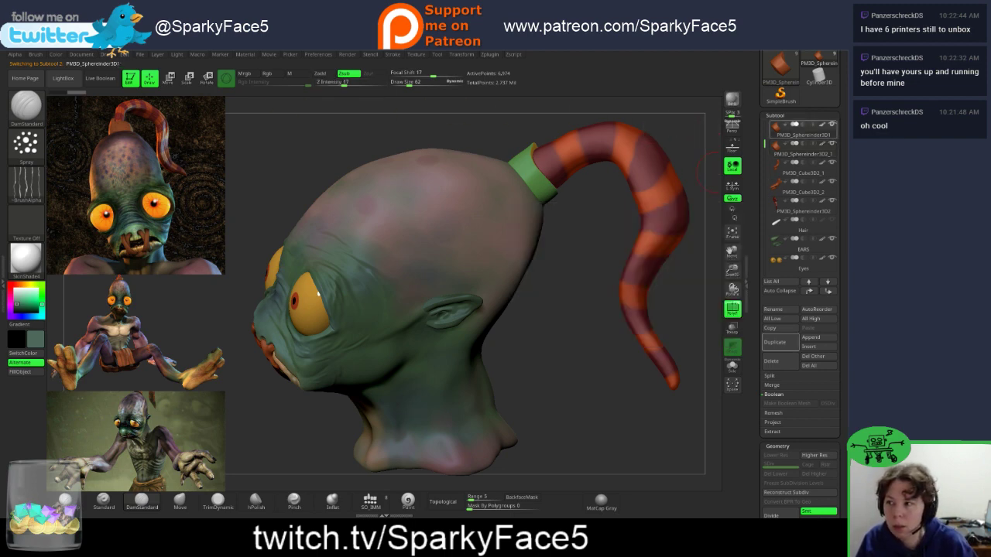
Step: Hide the original textured hair band and subdivide the smooth duplicate to level 2
click(804, 129)
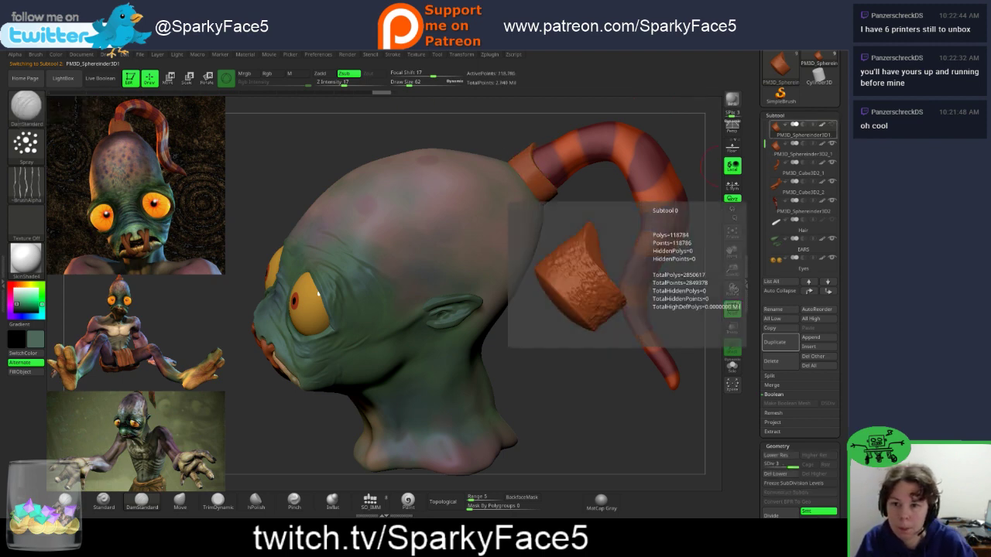
click(802, 144)
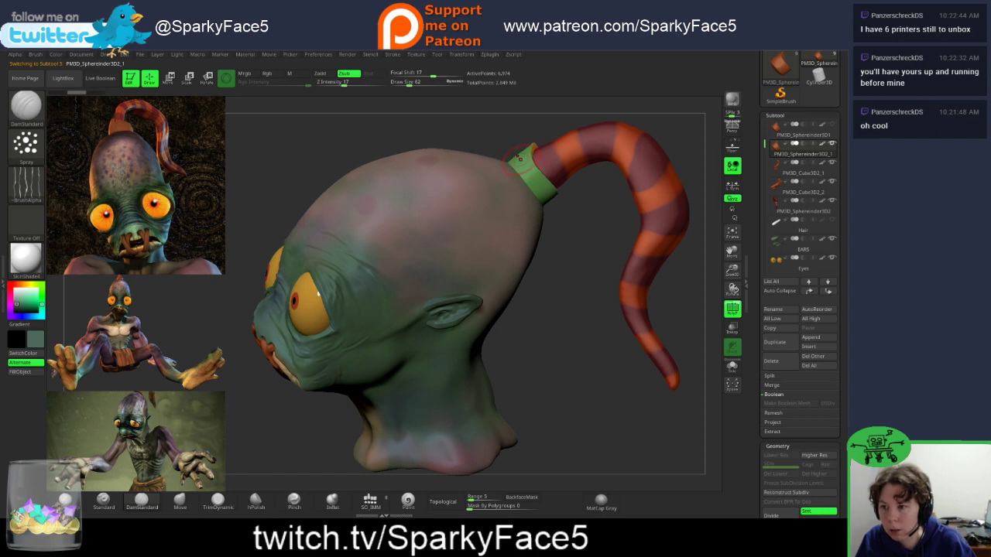
key(ctrl+d)
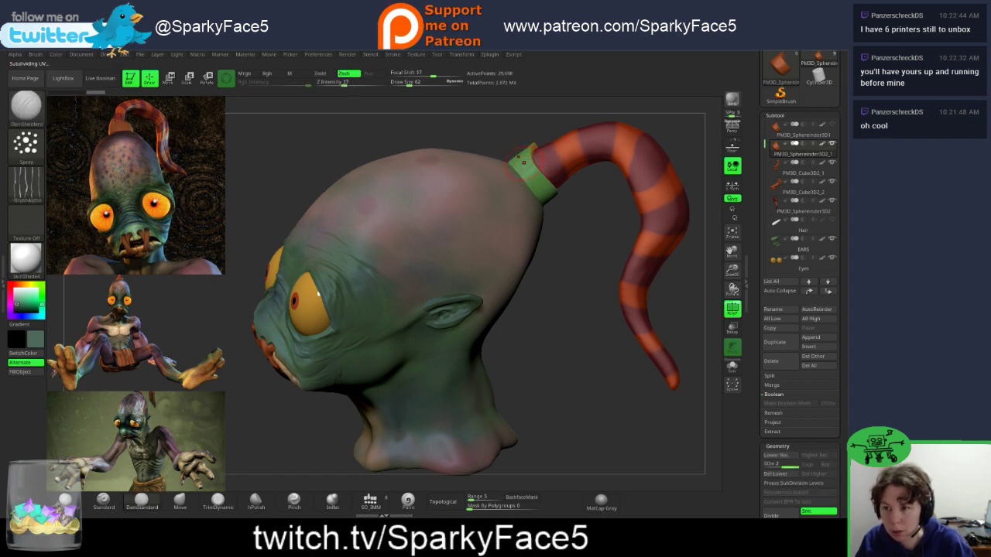
Step: Spray Alpha 58 streaks over the duplicate hair band and subdivide it to level 3
drag(470, 128, 607, 264)
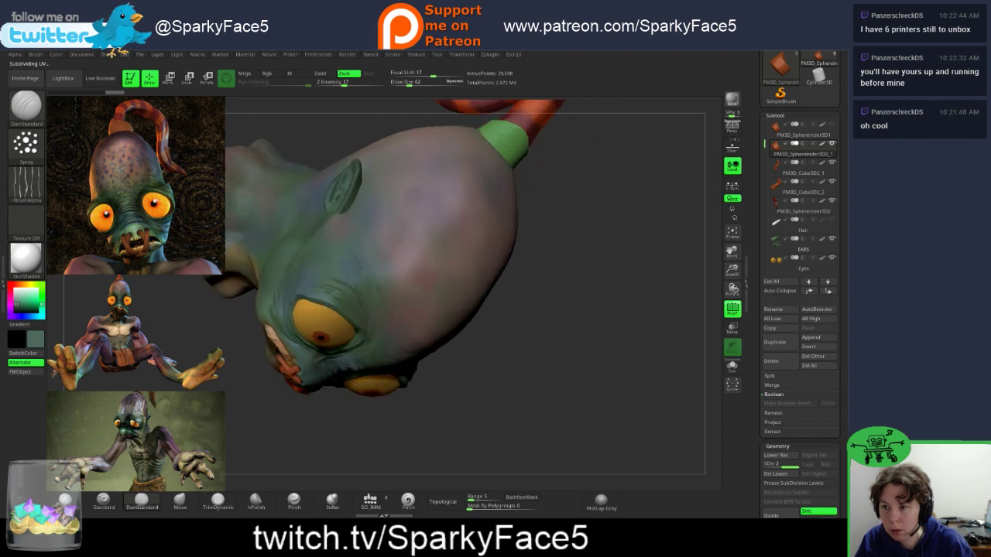
mouse_move(530, 244)
mouse_down()
mouse_move(540, 193)
mouse_move(594, 221)
mouse_move(603, 322)
mouse_move(596, 314)
mouse_up()
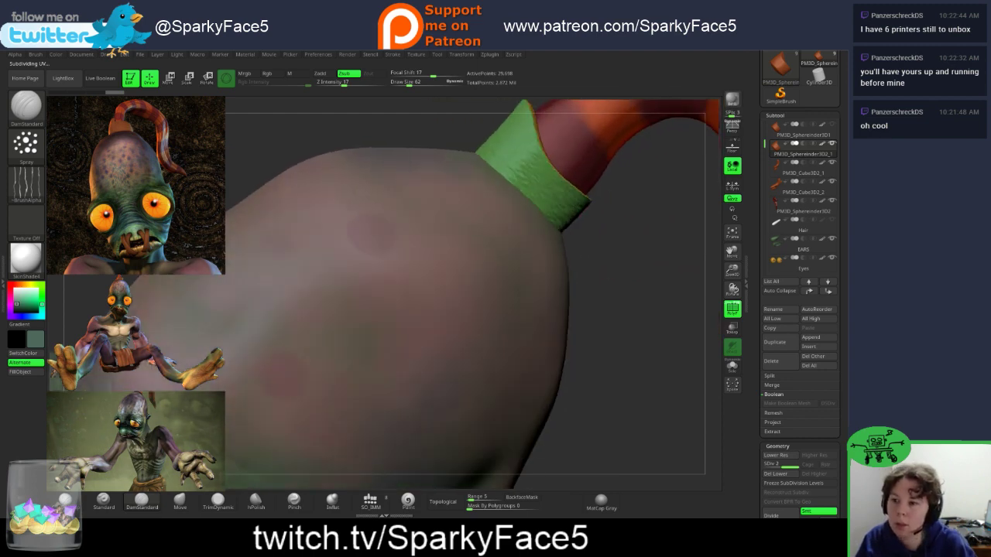
drag(619, 256, 649, 241)
key(ctrl+z)
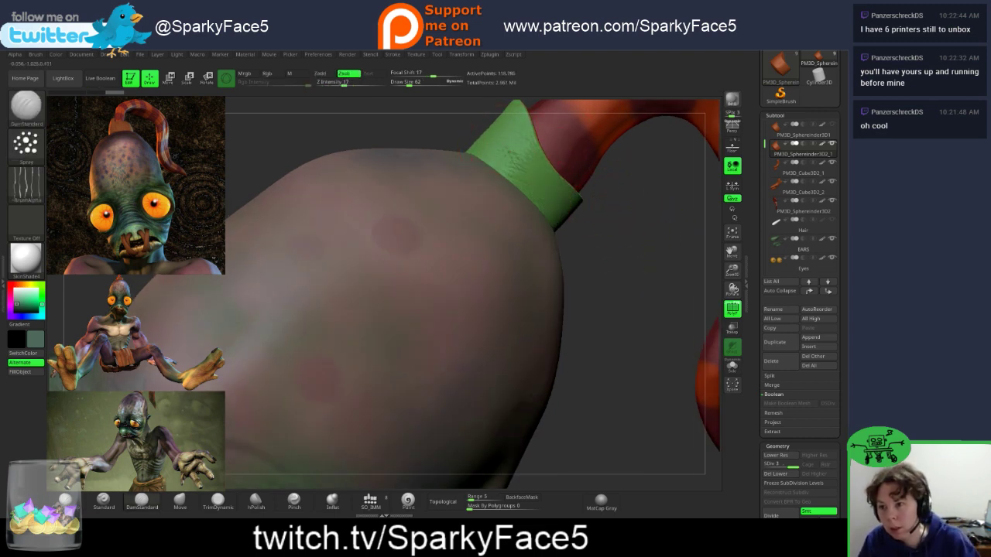
drag(513, 169, 518, 150)
drag(624, 235, 743, 230)
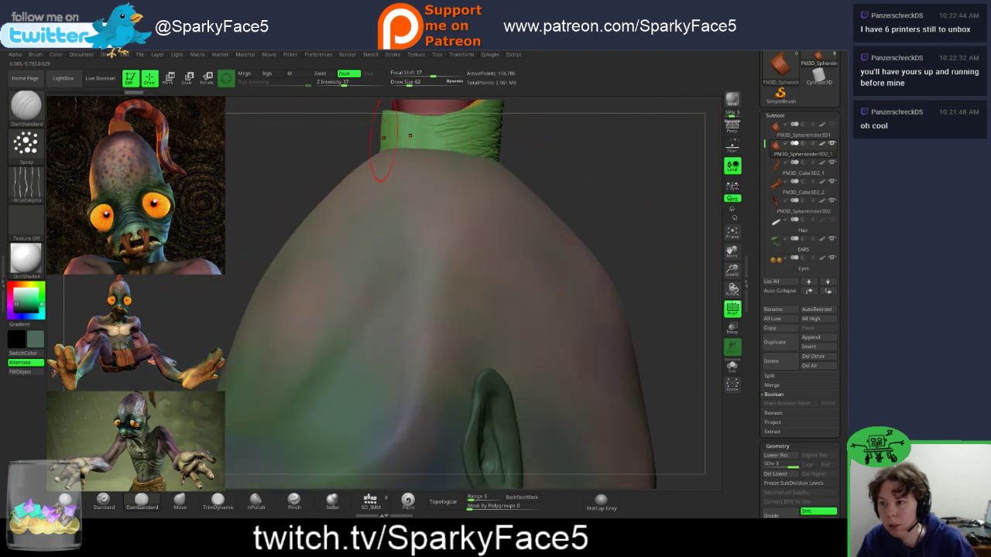
Step: Spray the streak texture around the rest of the duplicate hair band and refine it at subdivision level 4
drag(340, 136, 476, 137)
drag(596, 159, 463, 164)
alt+drag(569, 139, 574, 210)
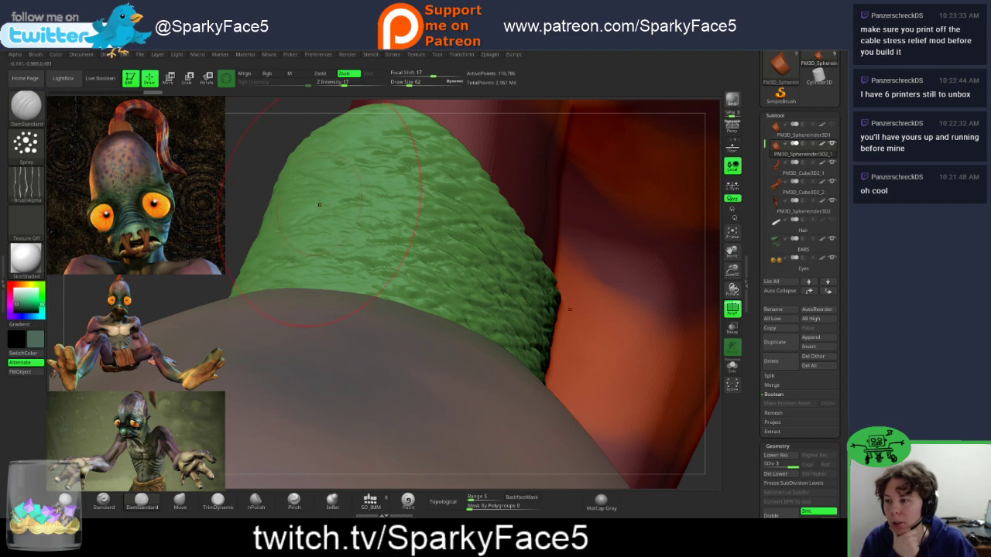
drag(265, 162, 410, 190)
key(d)
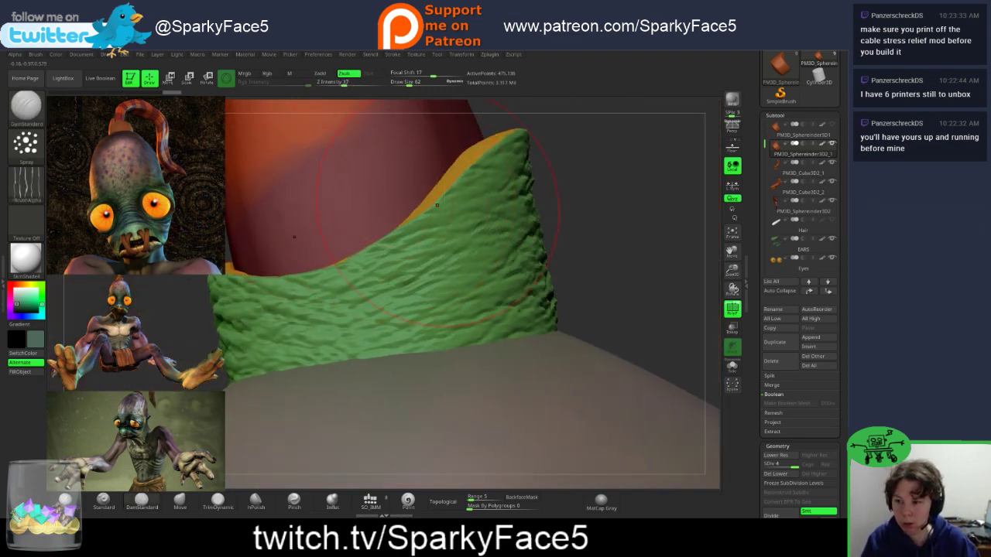
mouse_move(631, 232)
mouse_down()
mouse_move(620, 267)
mouse_move(635, 274)
mouse_move(635, 217)
mouse_move(658, 213)
mouse_up()
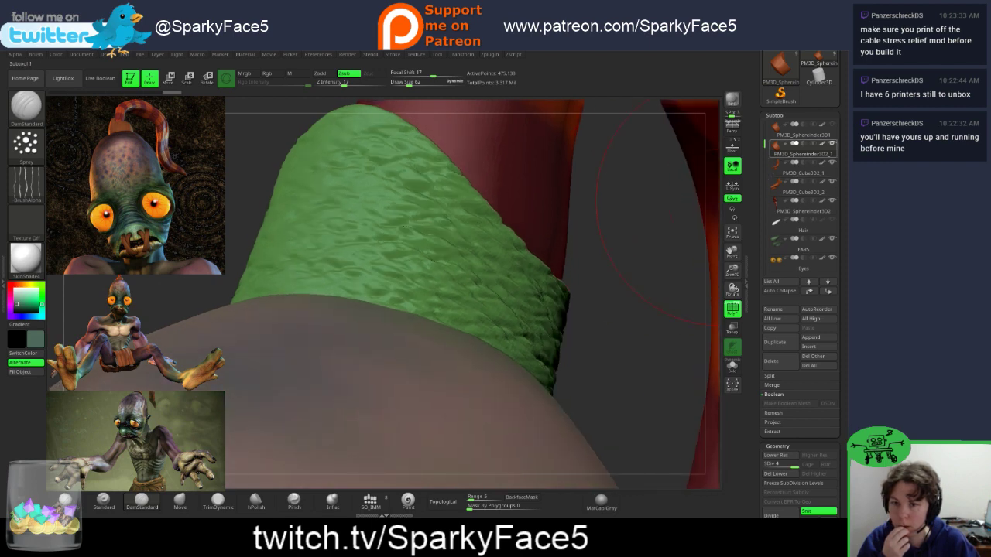
Step: Compare the original and duplicate hair band textures close up by switching between the two subtools
click(803, 133)
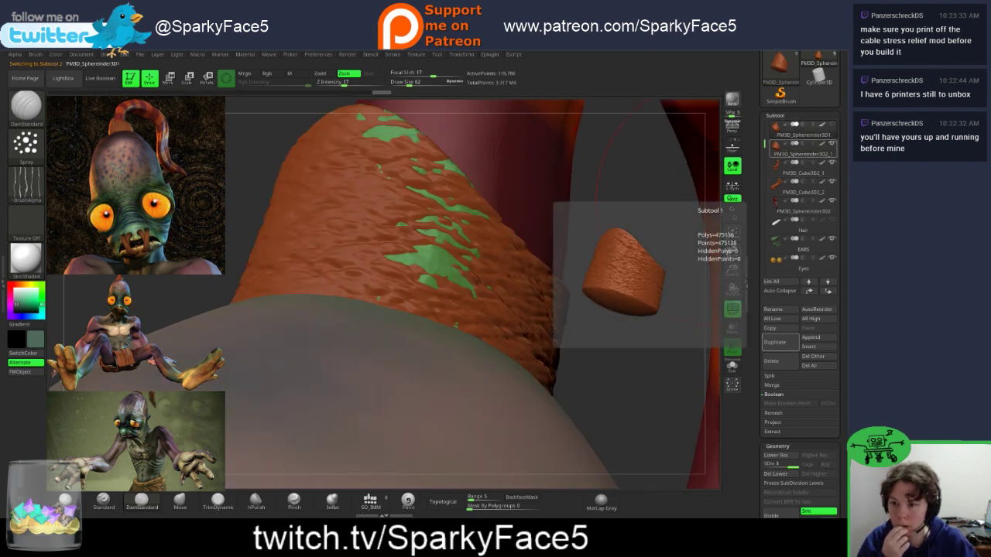
click(832, 143)
mouse_move(658, 255)
mouse_down()
mouse_move(639, 255)
mouse_move(647, 236)
mouse_move(691, 229)
mouse_move(659, 271)
mouse_up()
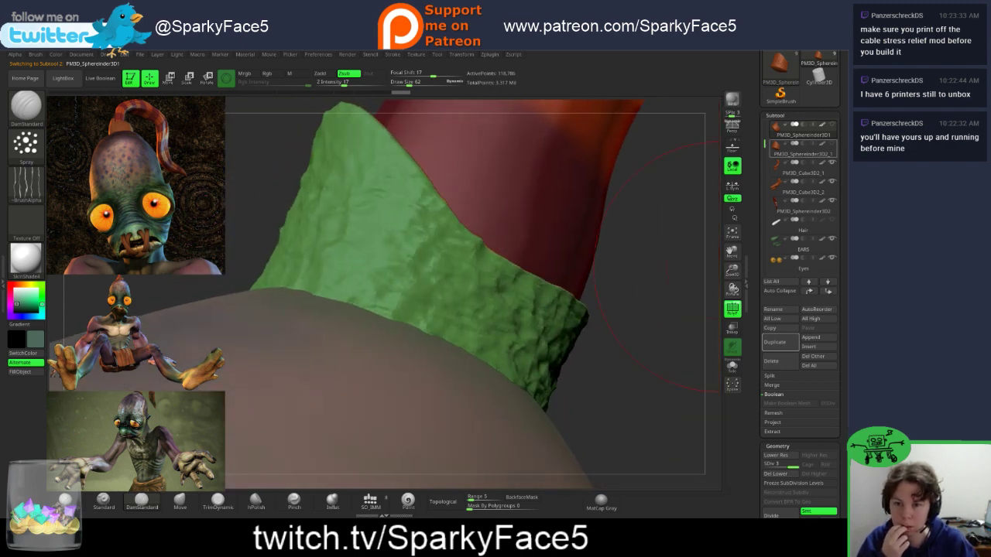
click(802, 149)
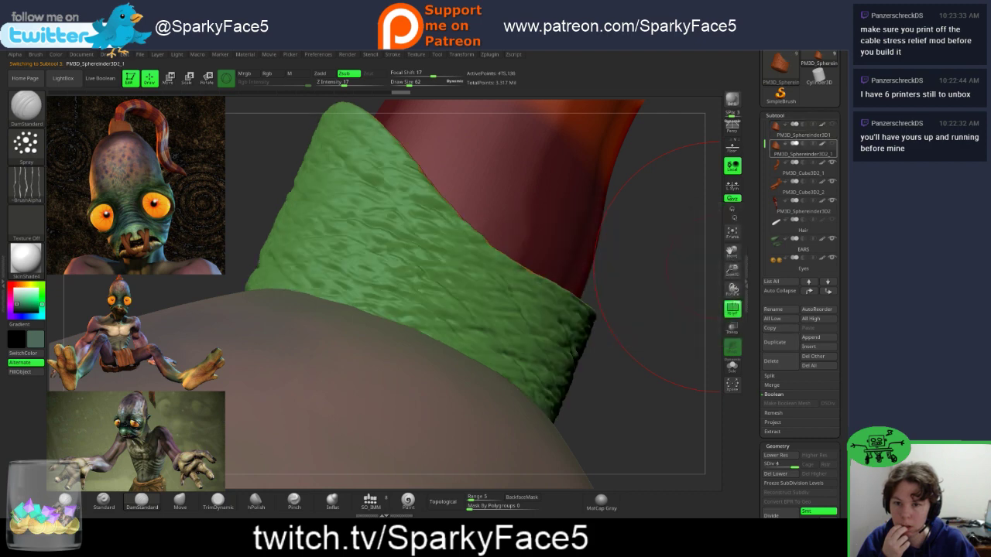
mouse_move(803, 130)
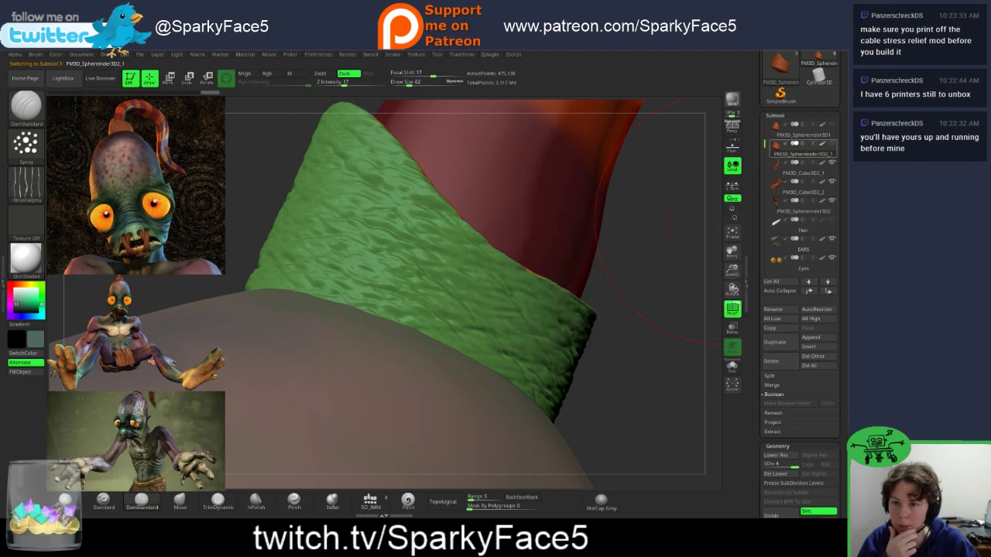
click(803, 130)
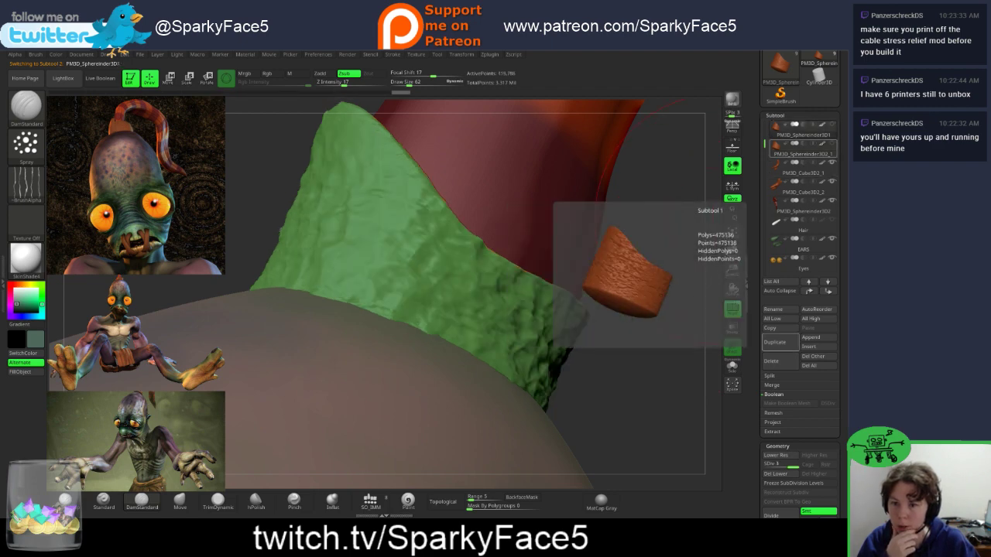
click(803, 150)
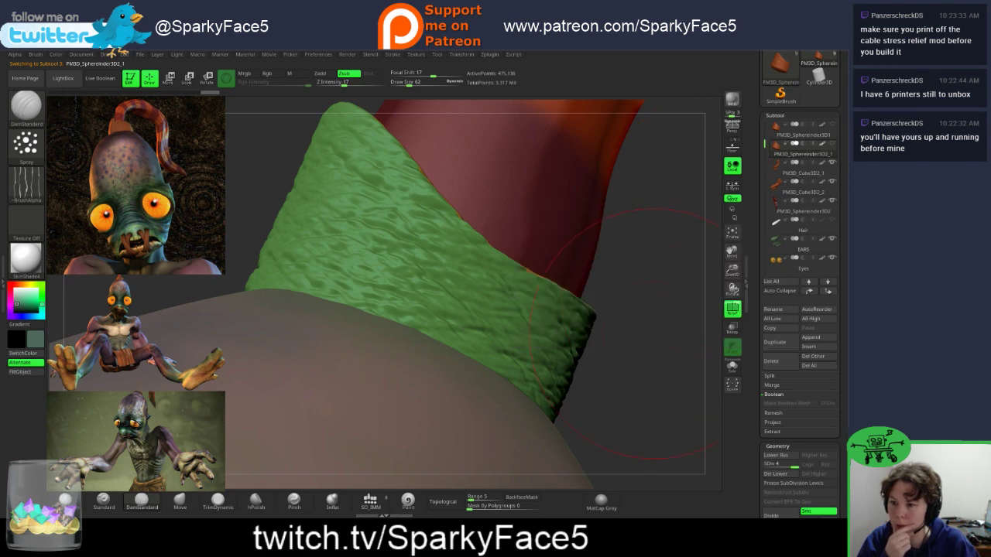
drag(639, 276, 239, 211)
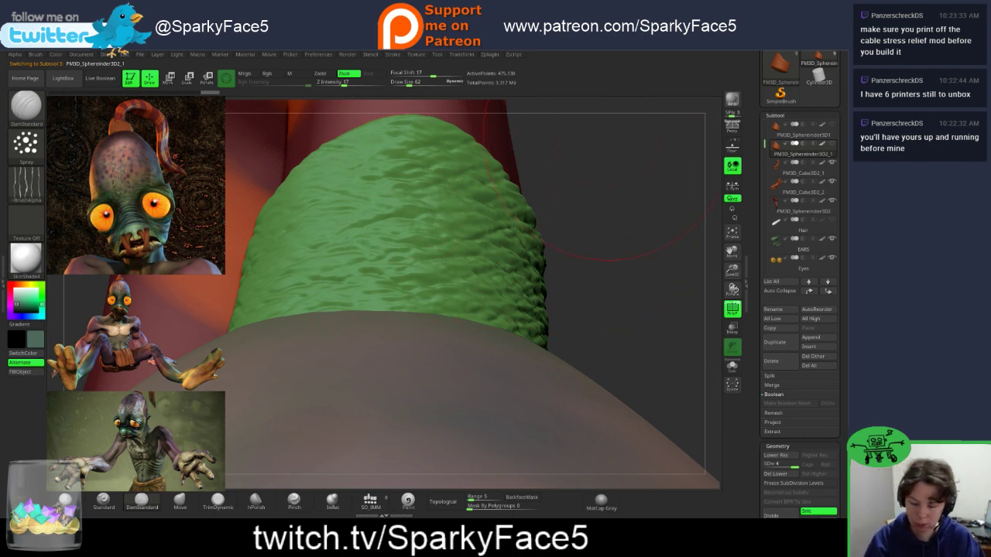
Step: Reset the DamStandard brush to its default settings and undo the last stroke
key(f)
drag(569, 287, 565, 333)
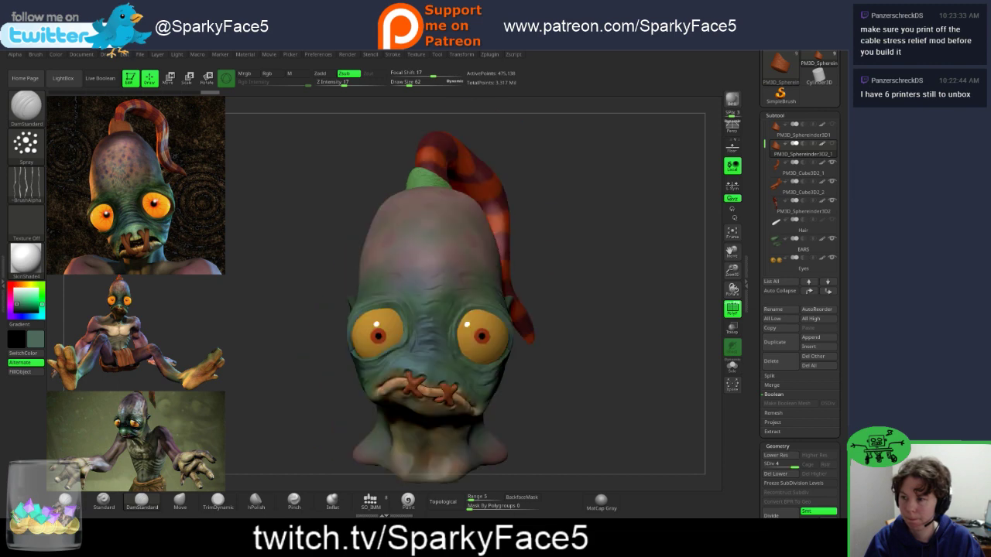
drag(559, 266, 562, 333)
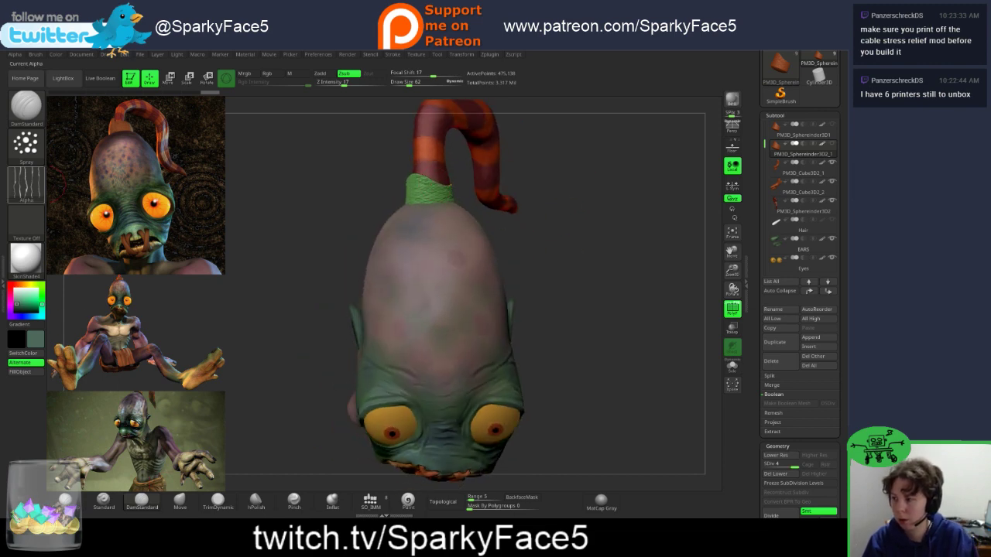
click(26, 184)
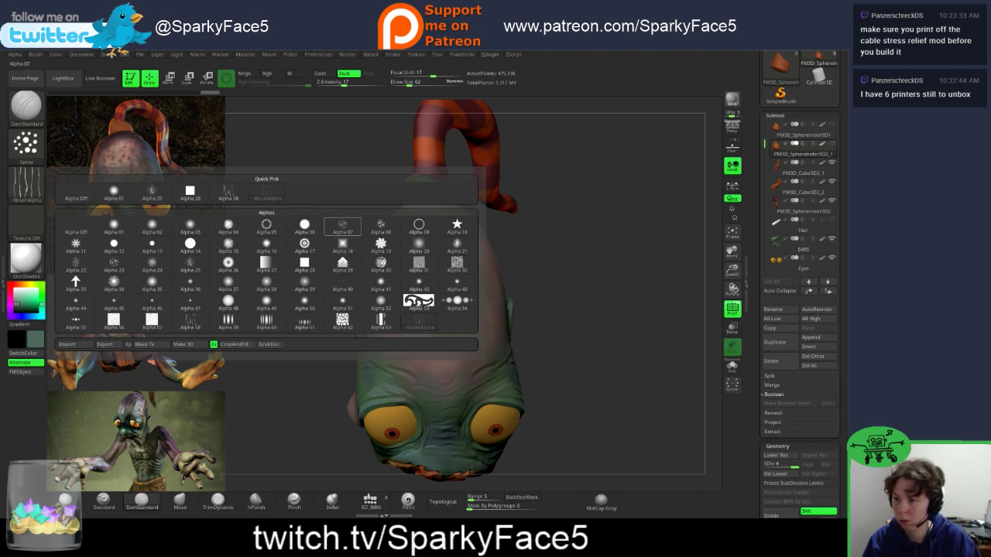
mouse_move(266, 226)
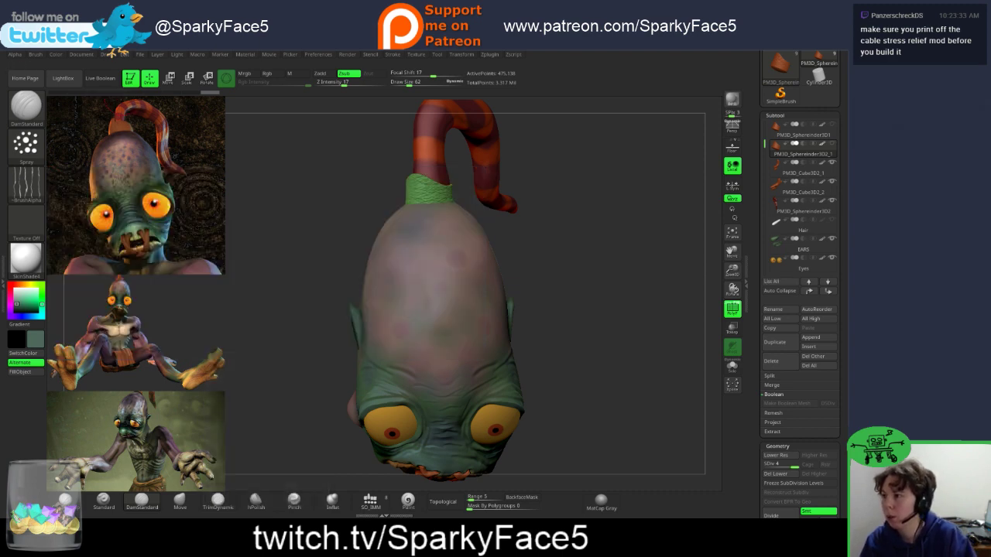
click(36, 54)
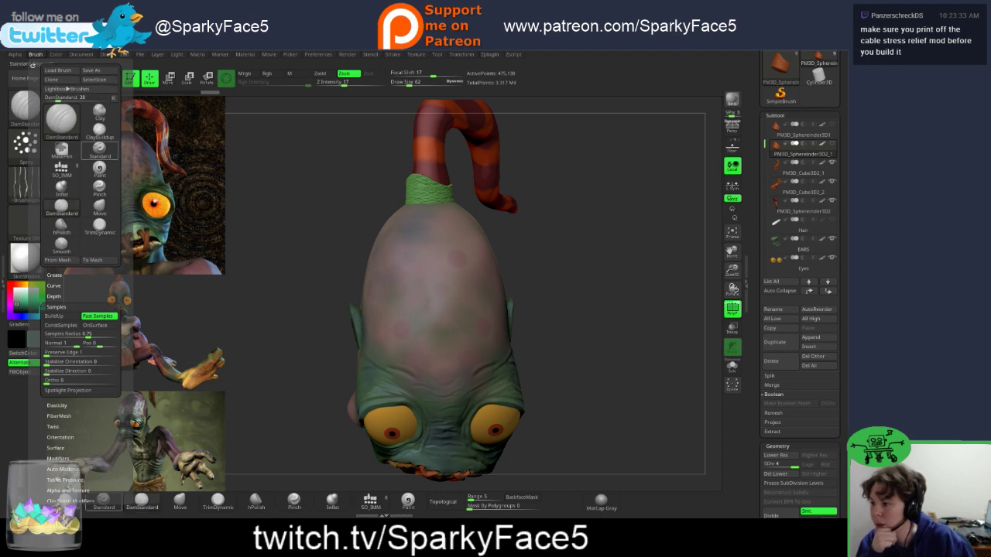
click(63, 308)
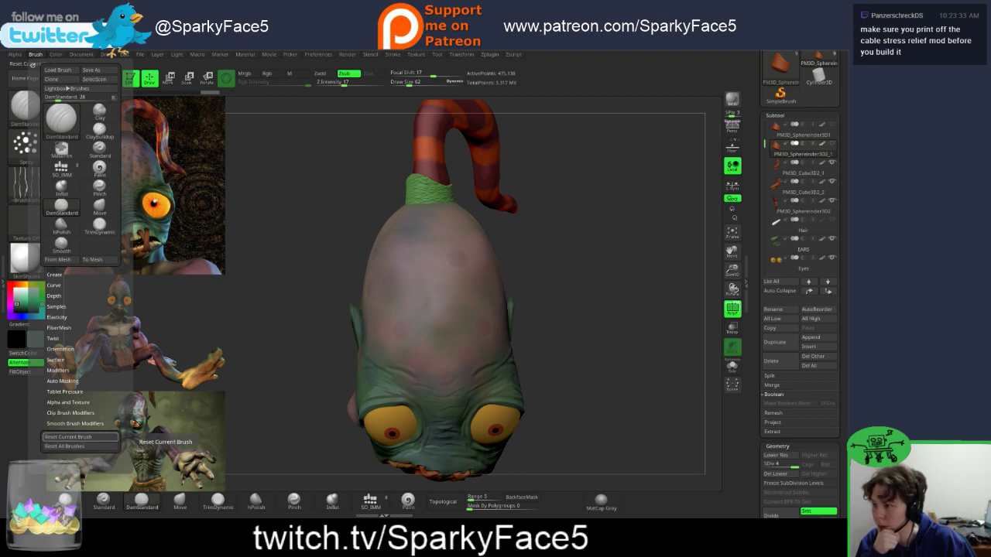
click(70, 437)
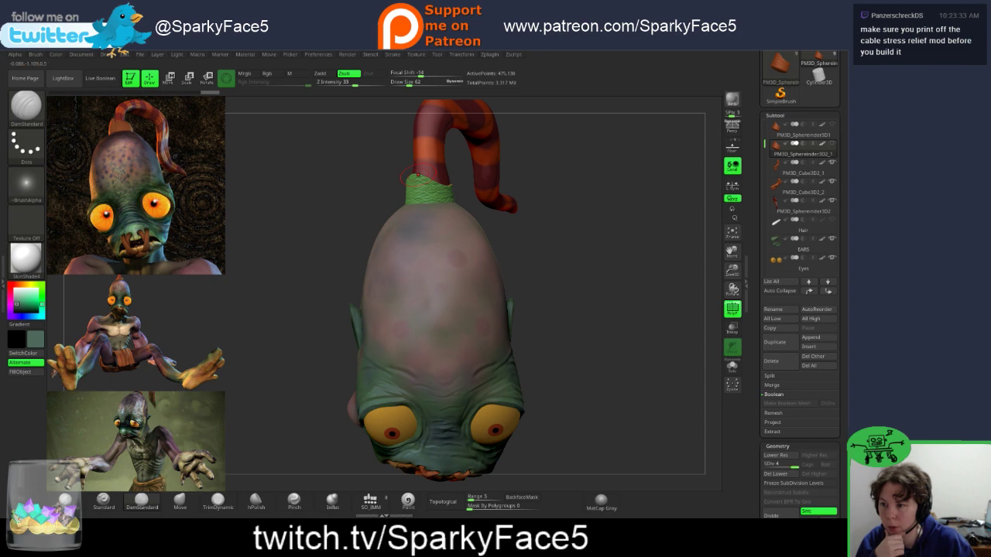
drag(350, 213, 316, 225)
key(ctrl+z)
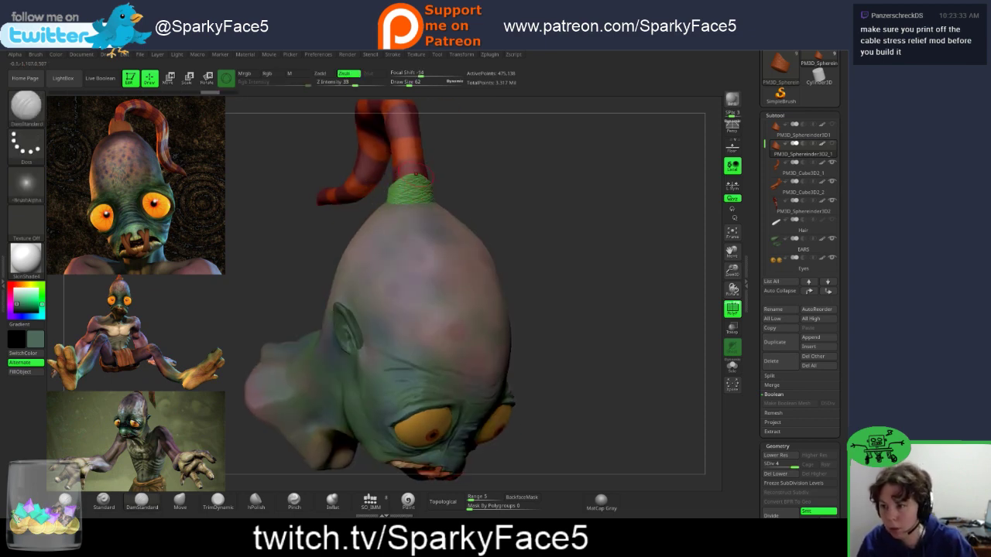
Step: Carve a vertical groove down the front of the green hair band with the Chisel brush at draw size 8
click(26, 106)
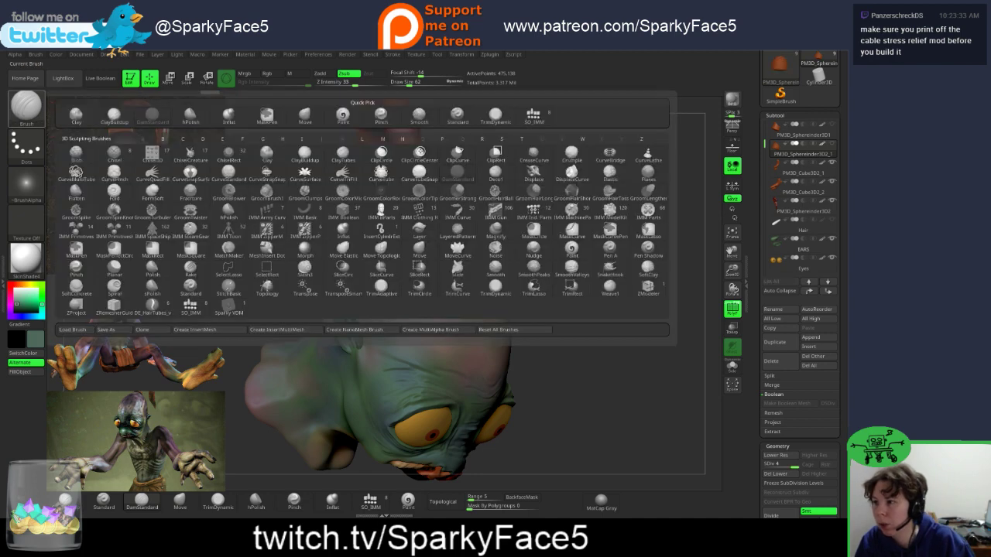
click(114, 154)
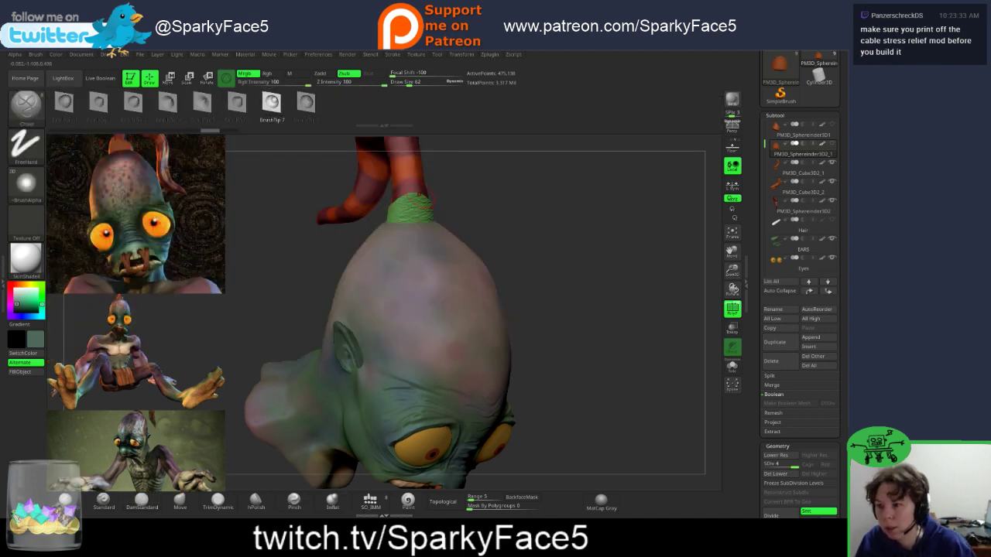
mouse_move(457, 204)
mouse_down()
mouse_move(384, 204)
mouse_move(417, 204)
mouse_move(384, 204)
mouse_move(433, 232)
mouse_up()
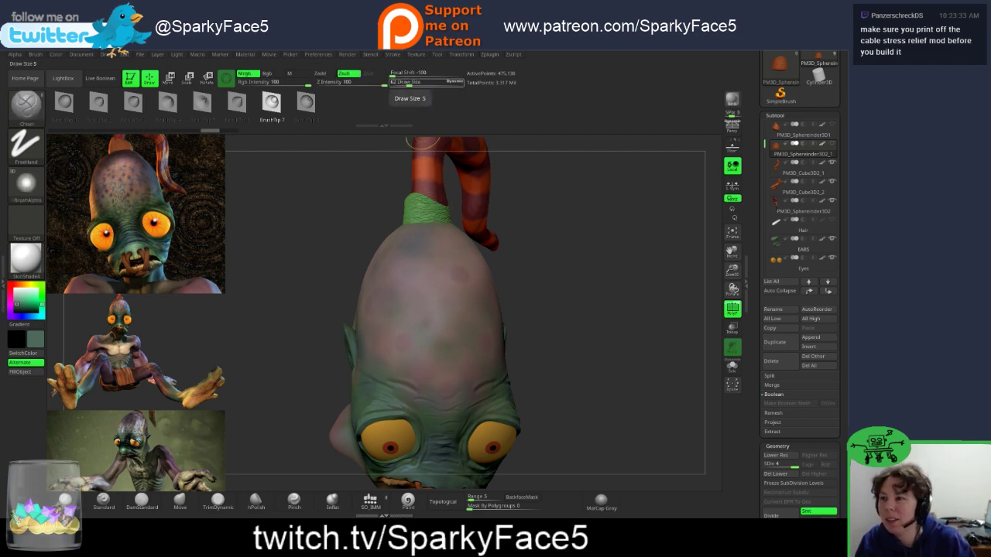
click(404, 83)
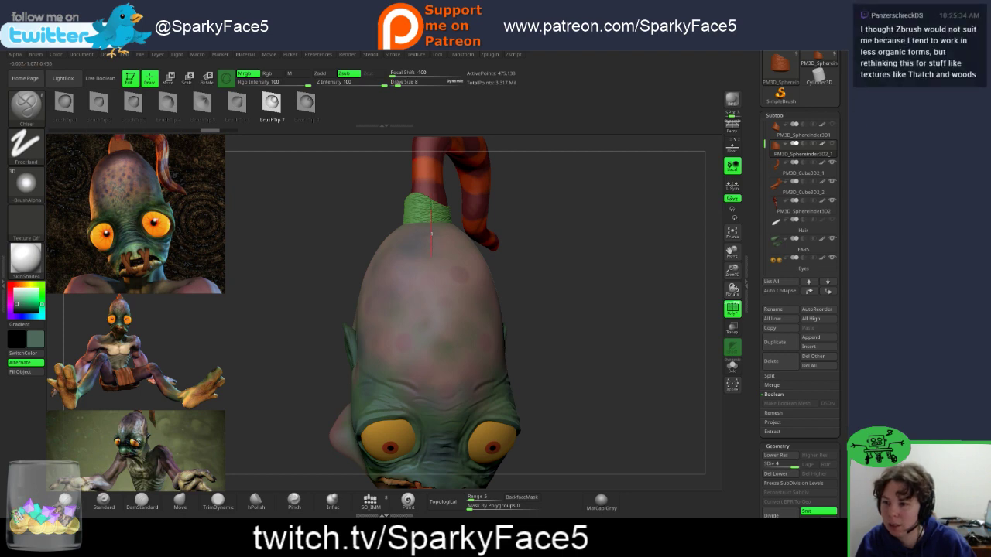
mouse_move(603, 309)
mouse_down()
mouse_move(525, 310)
mouse_move(534, 308)
mouse_up()
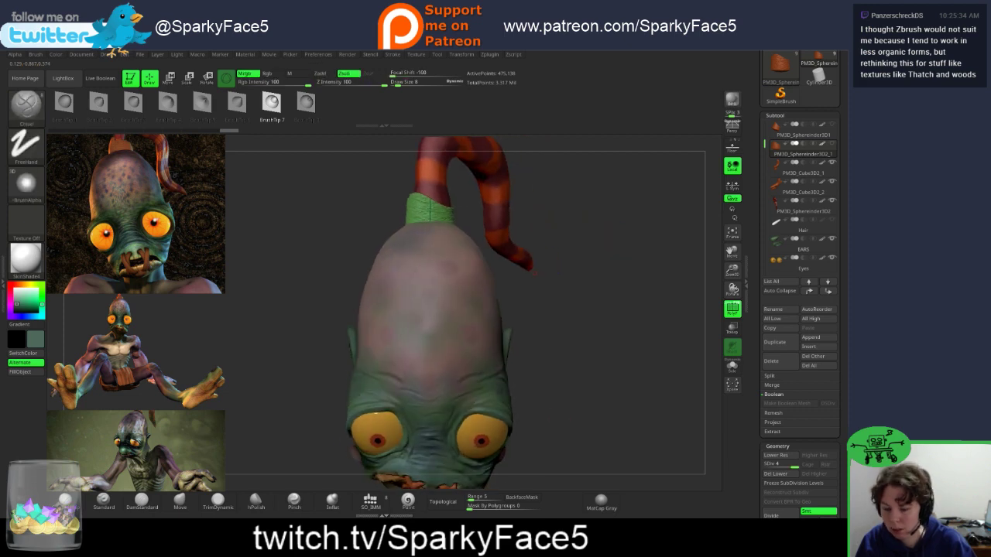
key(f)
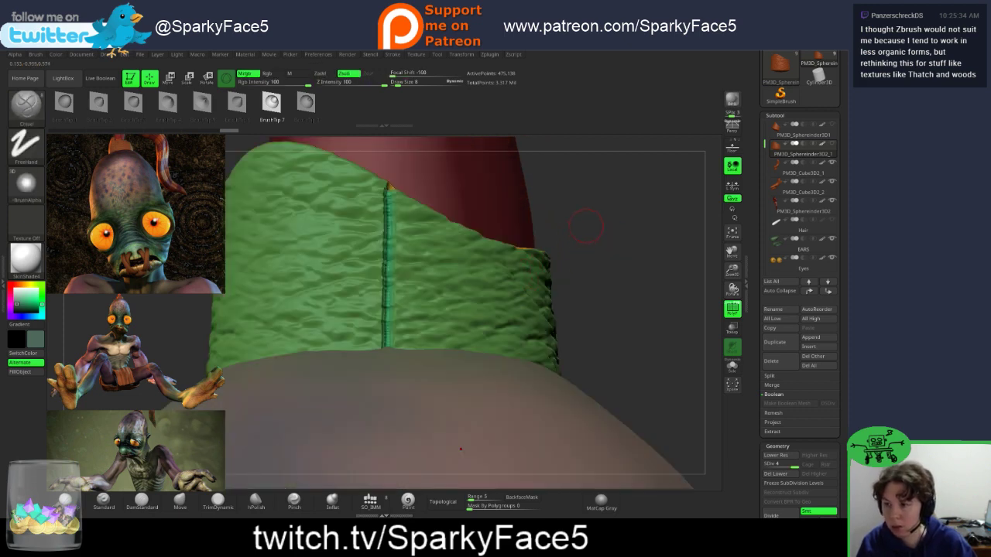
Step: Deepen the hair band's vertical groove with further Chisel strokes and smooth its lower part
key(shift)
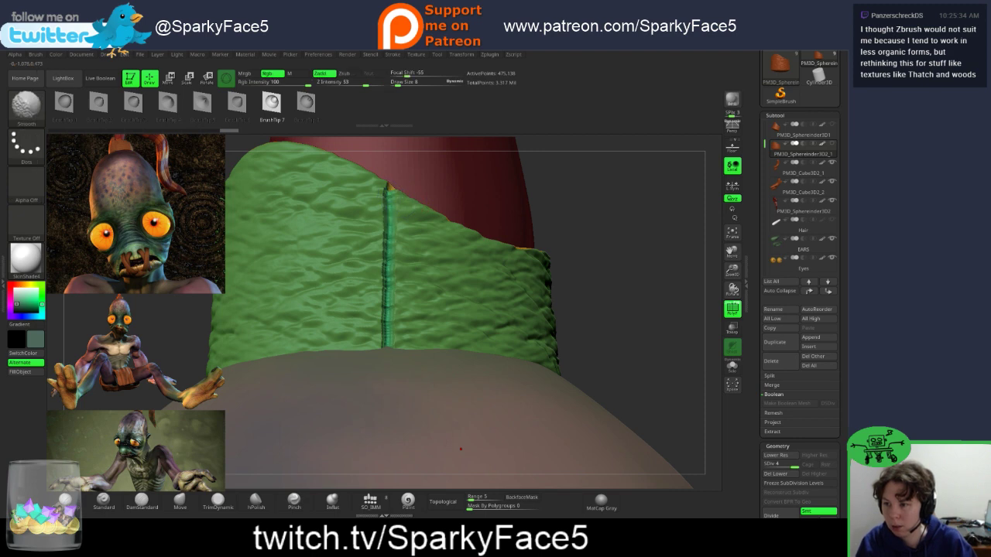
mouse_move(460, 449)
mouse_down()
mouse_move(409, 473)
mouse_move(469, 470)
mouse_move(474, 511)
mouse_move(492, 463)
mouse_move(462, 478)
mouse_up()
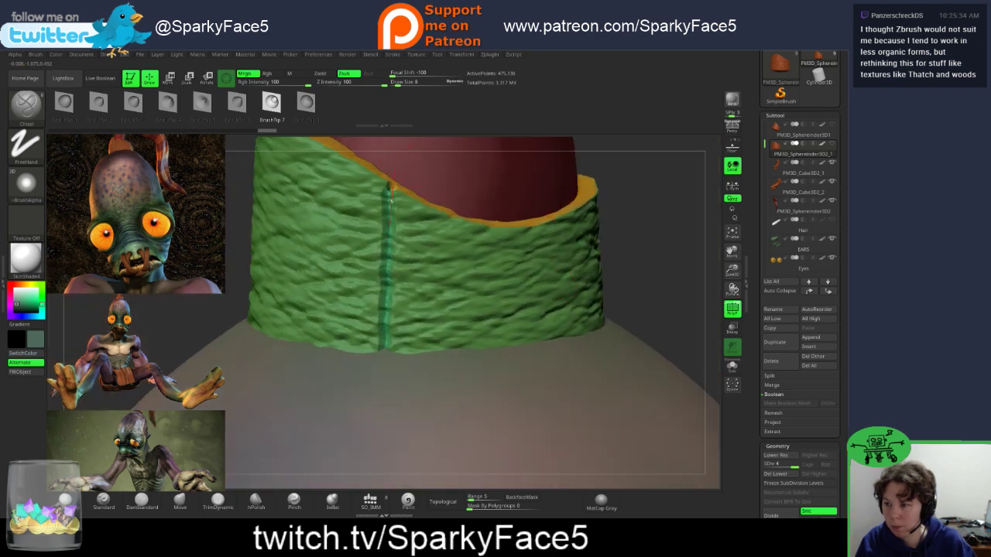
drag(391, 200, 383, 373)
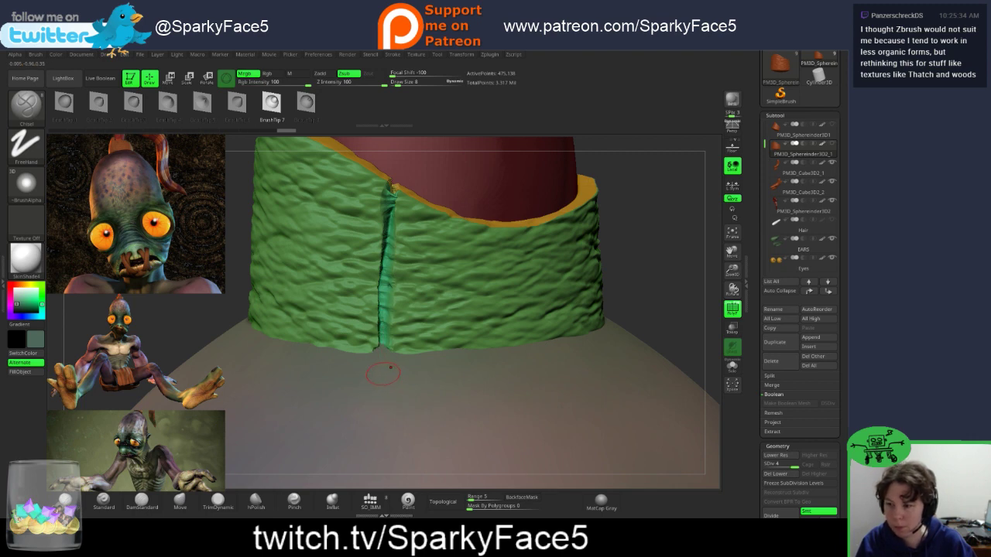
key(1)
key(shift)
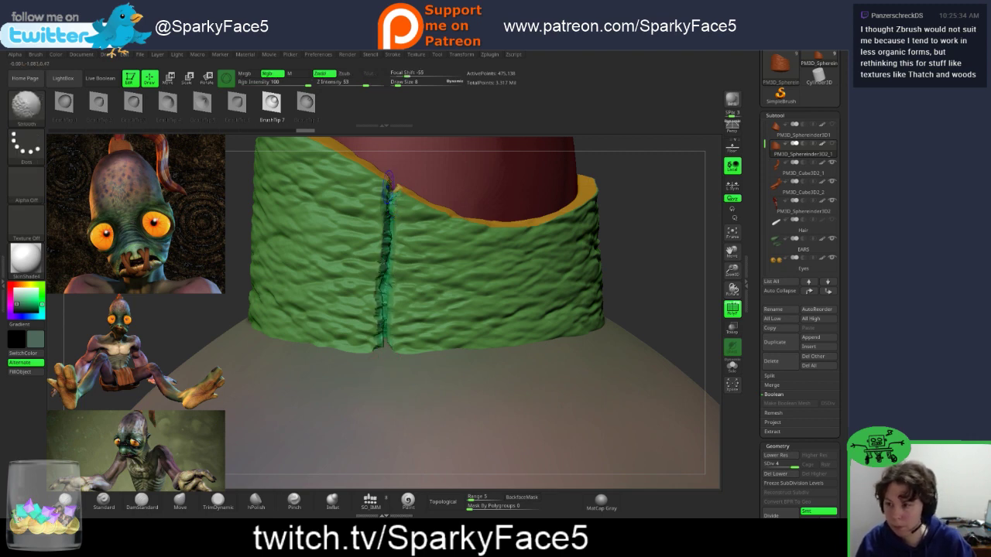
shift+drag(384, 269, 383, 340)
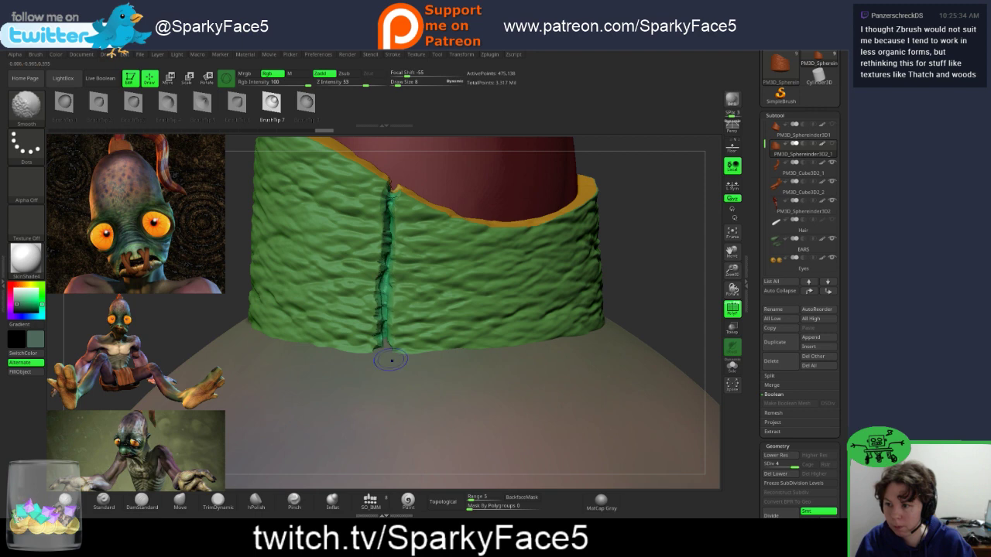
Step: Check the grooved band against the whole head and smooth the groove's upper end at the rim
key(f)
drag(607, 248, 494, 294)
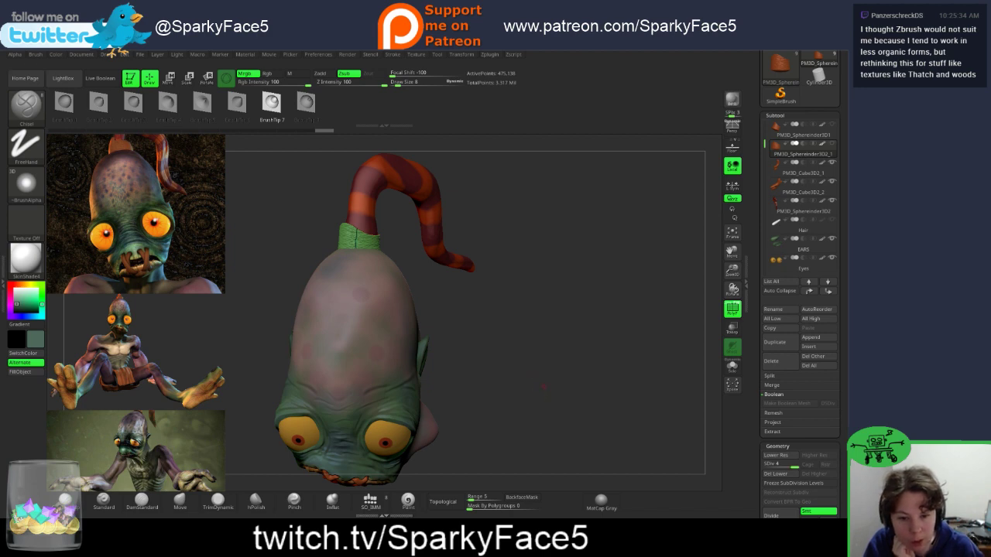
drag(487, 379, 486, 360)
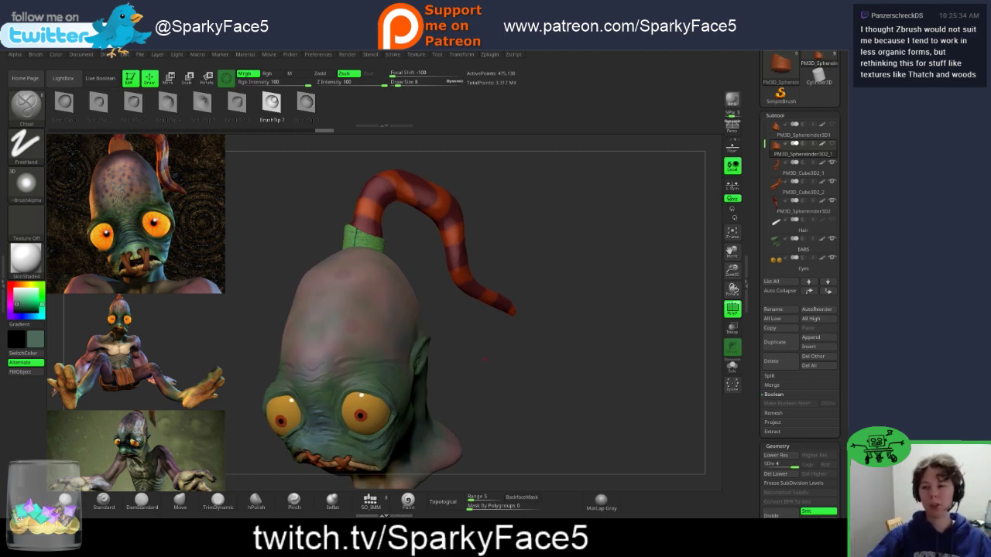
drag(489, 337, 486, 326)
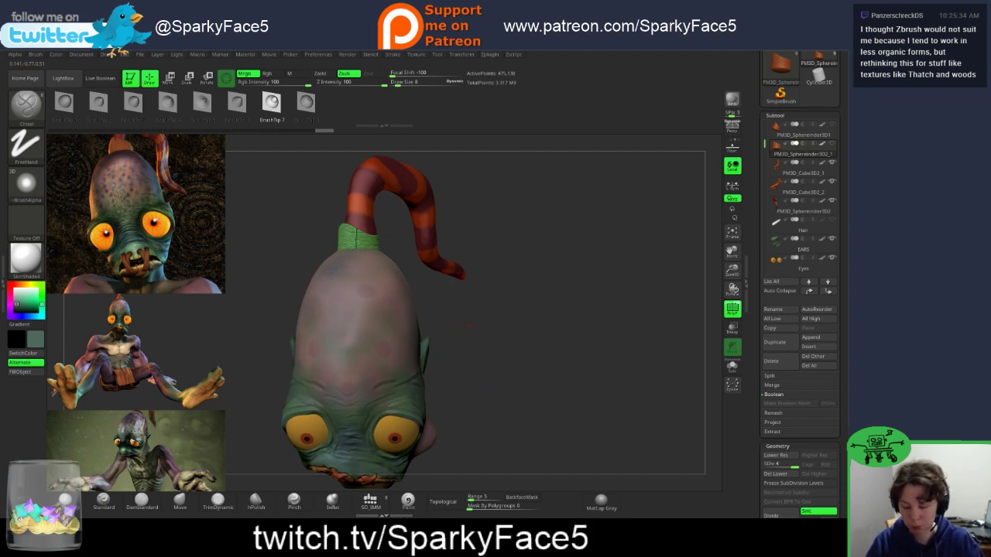
mouse_move(471, 317)
alt+mouse_down()
mouse_move(485, 319)
mouse_move(503, 360)
mouse_move(570, 325)
mouse_move(587, 331)
mouse_move(551, 329)
alt+mouse_up()
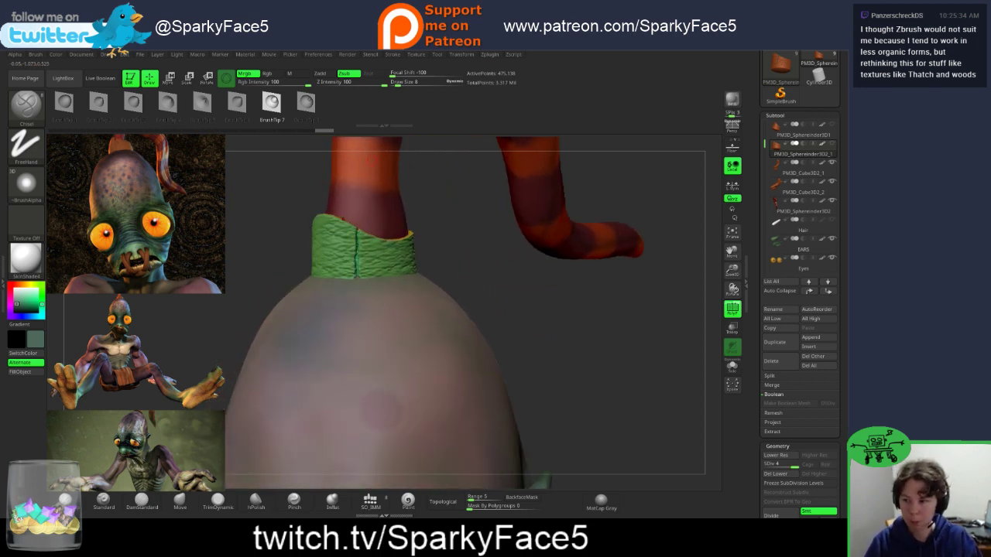
alt+drag(465, 253, 479, 310)
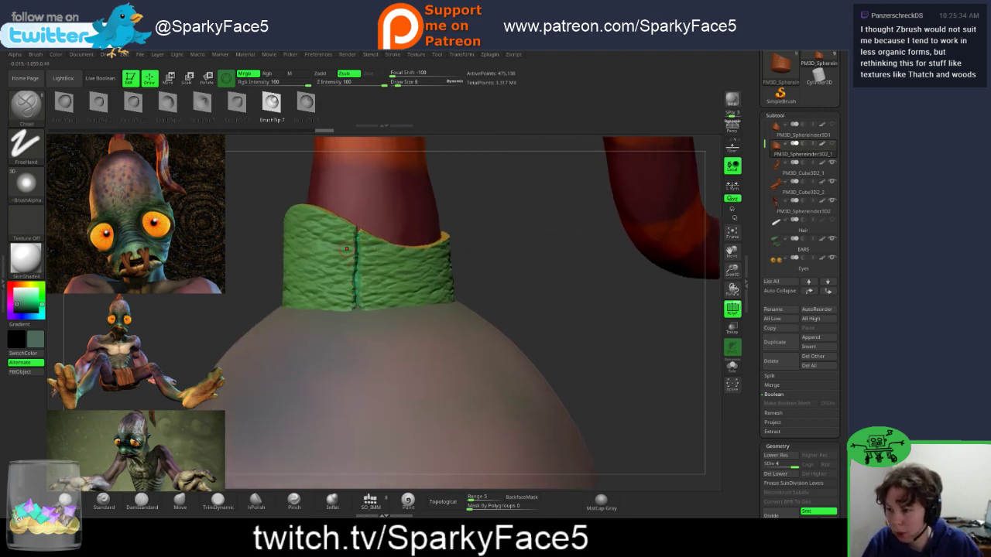
key(shift)
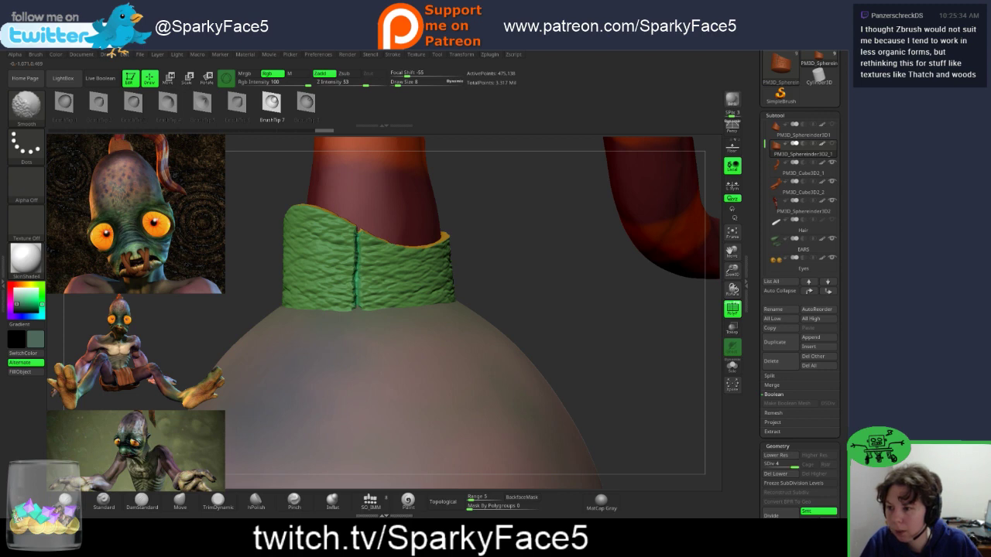
mouse_move(504, 272)
mouse_down()
mouse_move(458, 280)
mouse_move(502, 277)
mouse_move(507, 311)
mouse_move(495, 349)
mouse_up()
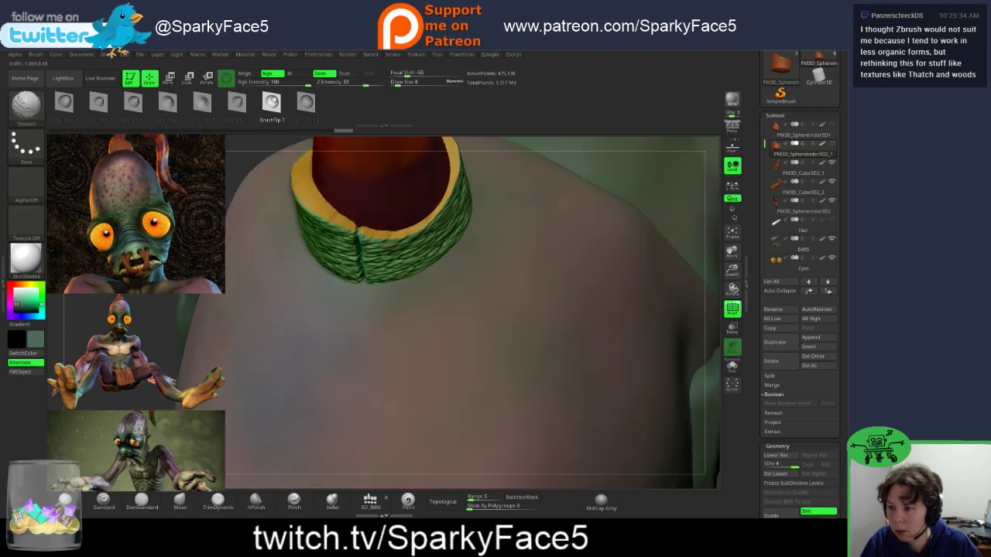
shift+drag(363, 233, 361, 238)
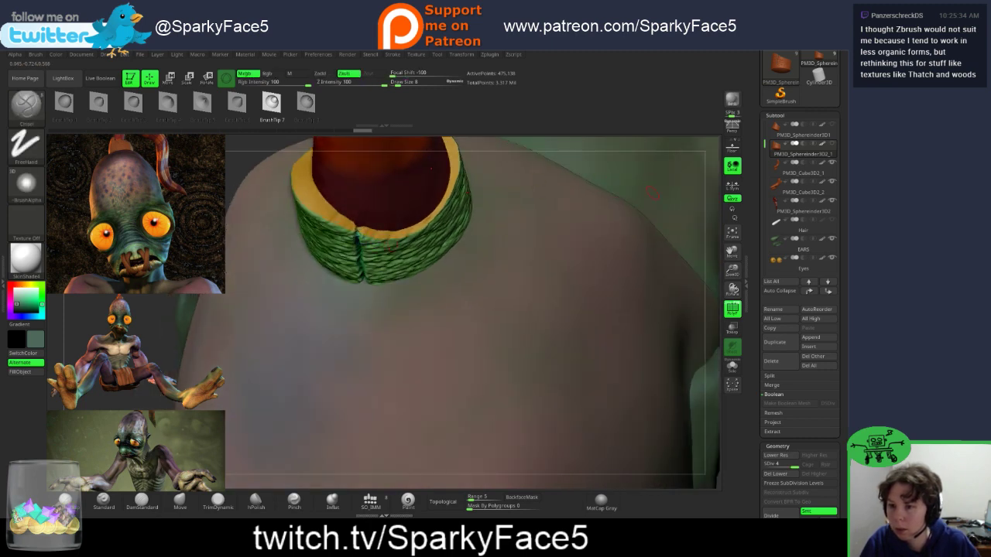
Step: Isolate the hair band in Solo mode to expose its top face
drag(612, 337, 631, 250)
key(f)
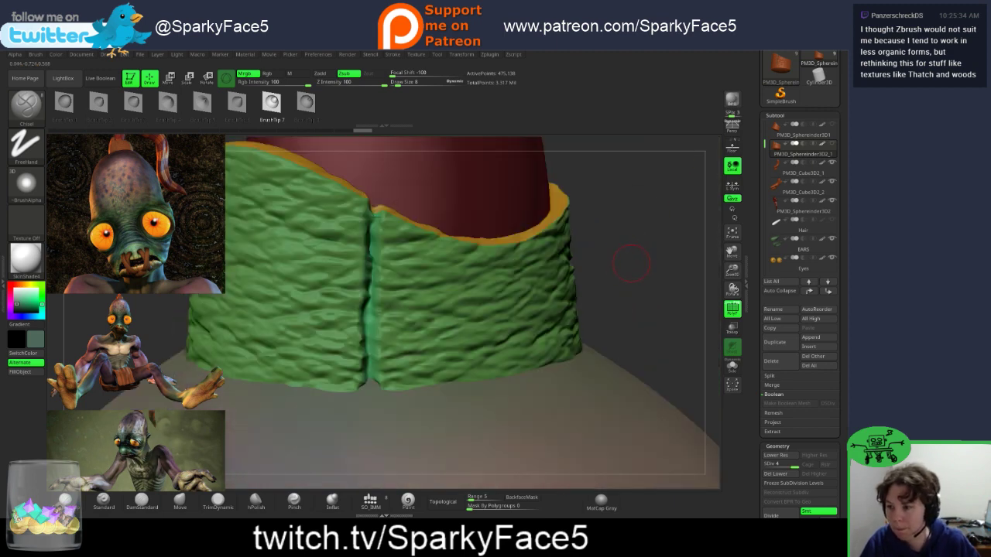
key(f)
drag(468, 284, 466, 255)
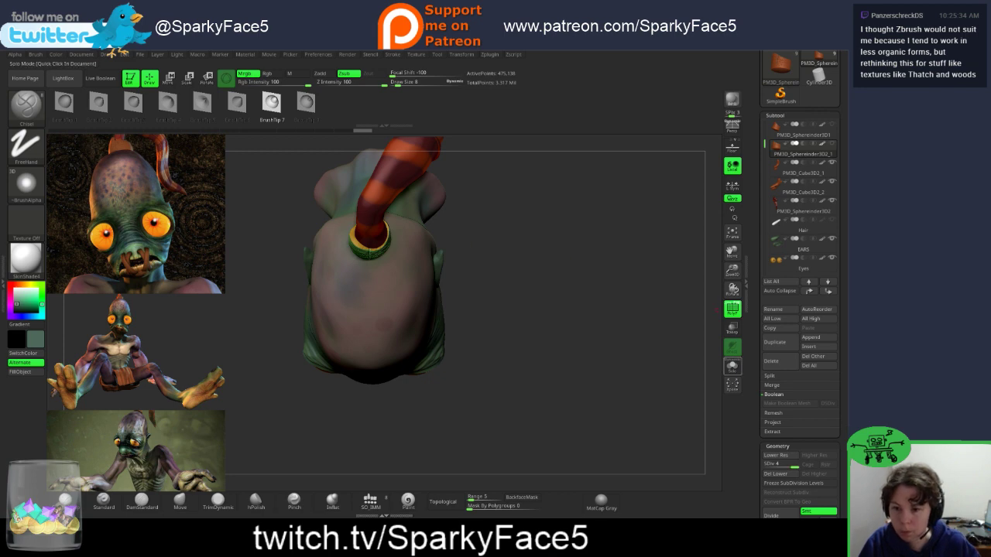
click(732, 366)
key(f)
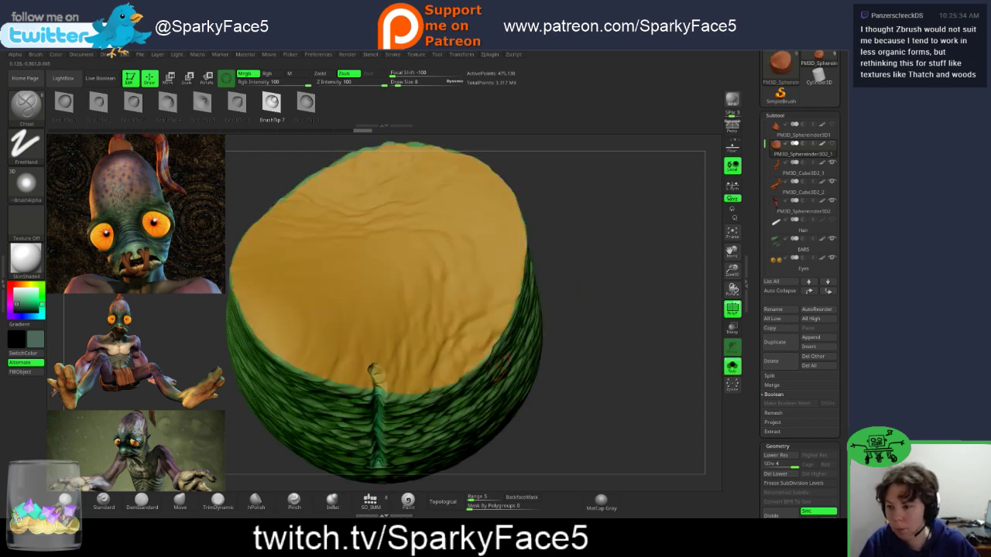
Step: Extend the vertical groove over the rim and onto the band's top face with Chisel strokes
right_drag(458, 342, 455, 307)
right_drag(353, 321, 361, 321)
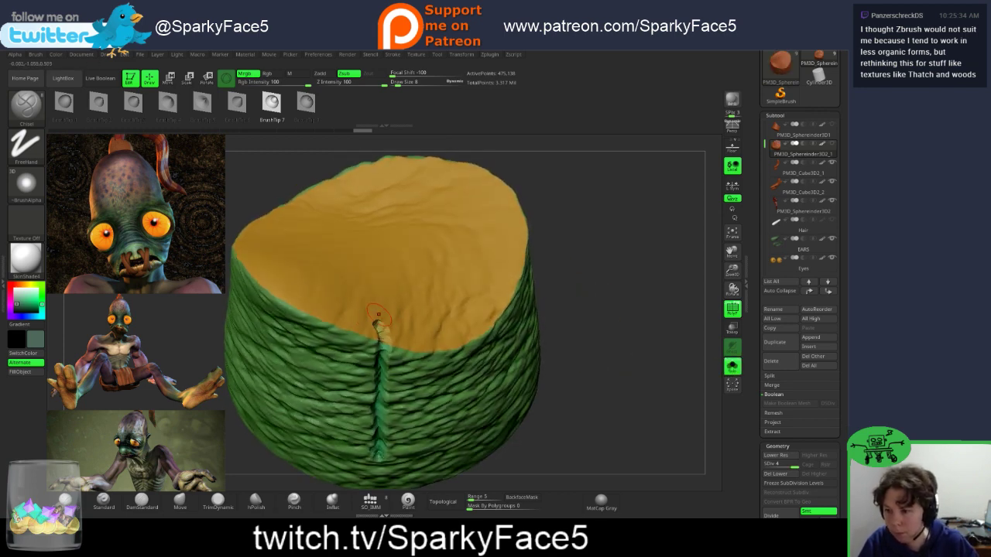
drag(378, 308, 386, 360)
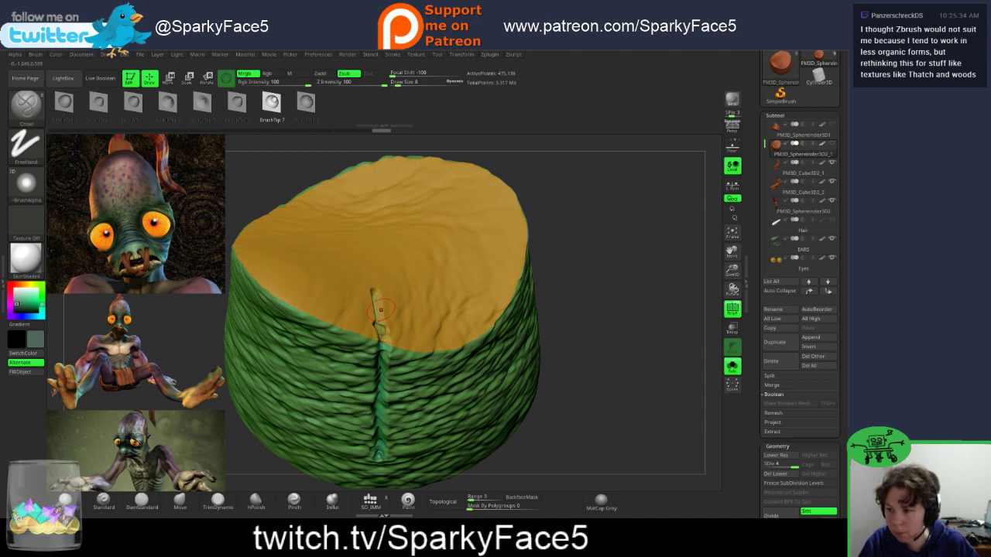
drag(375, 293, 382, 332)
key(shift)
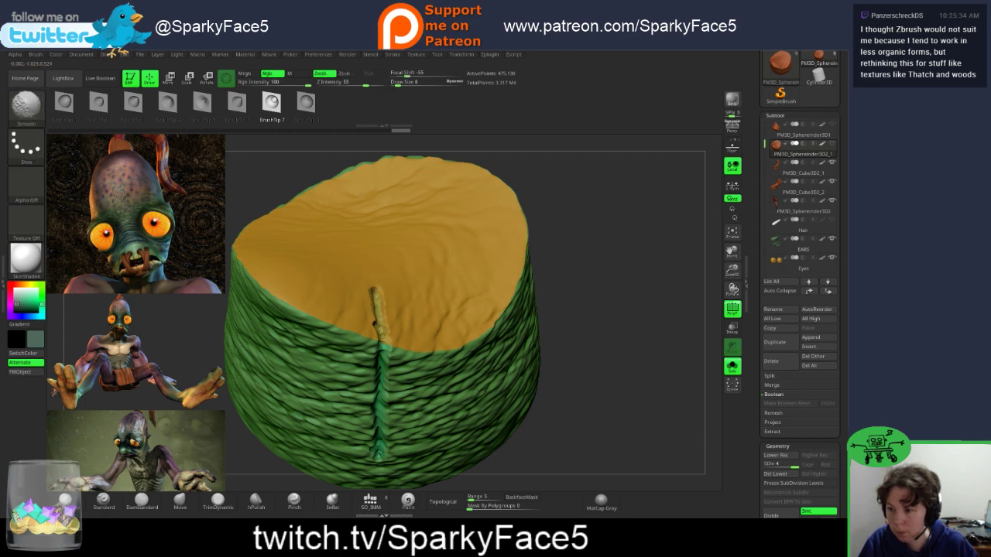
drag(595, 422, 593, 335)
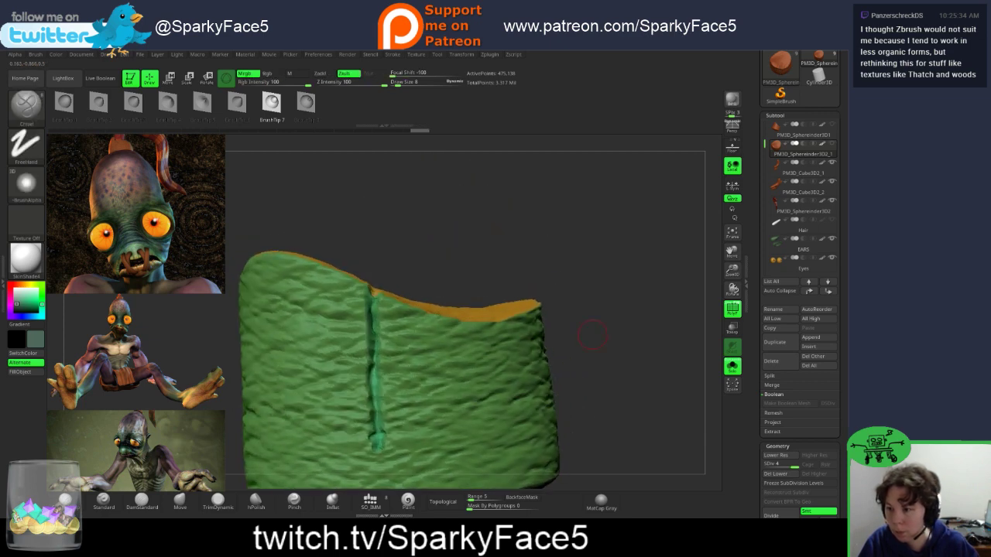
key(shift)
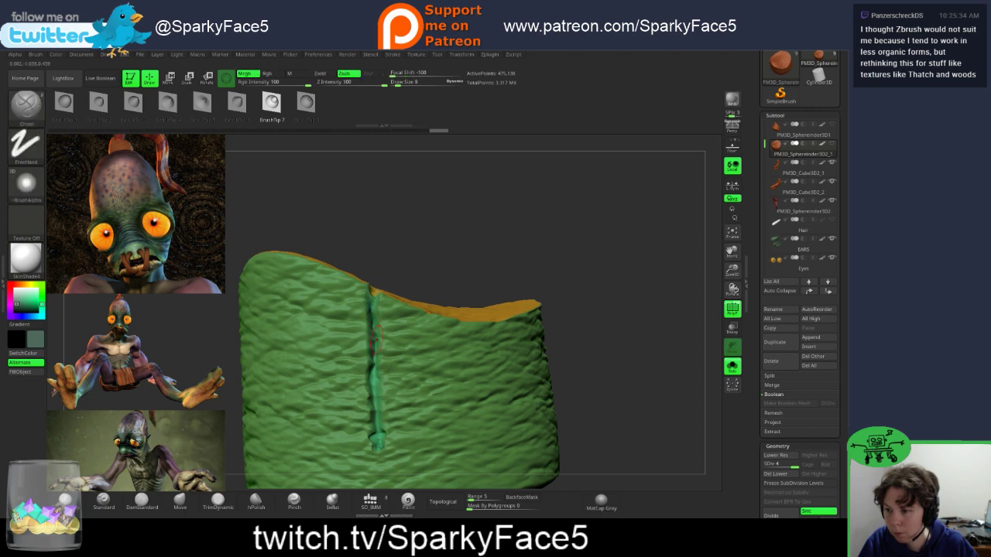
Step: Smooth the vertical groove's lower end and extend the groove down to the hair band's bottom edge with Chisel strokes
shift+drag(375, 445, 380, 454)
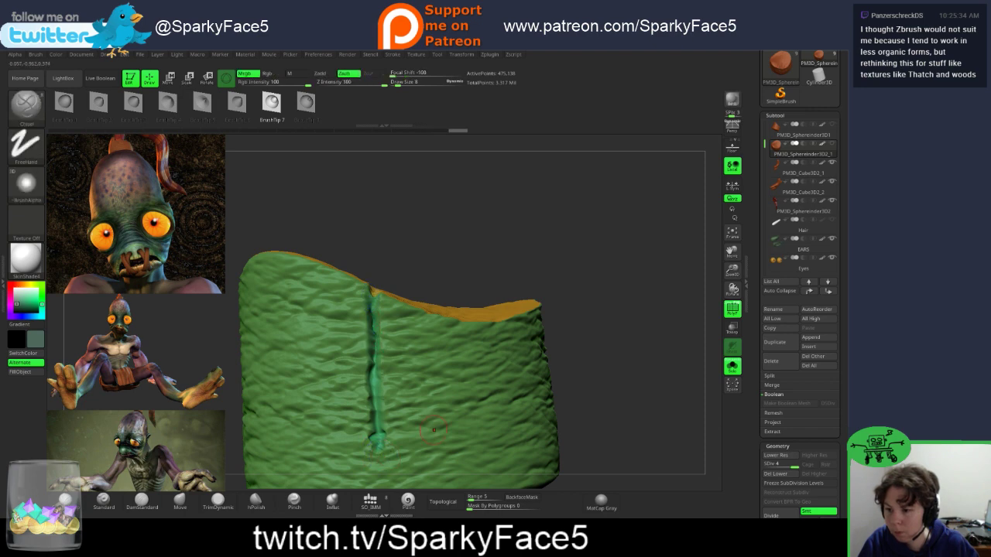
alt+drag(618, 370, 624, 262)
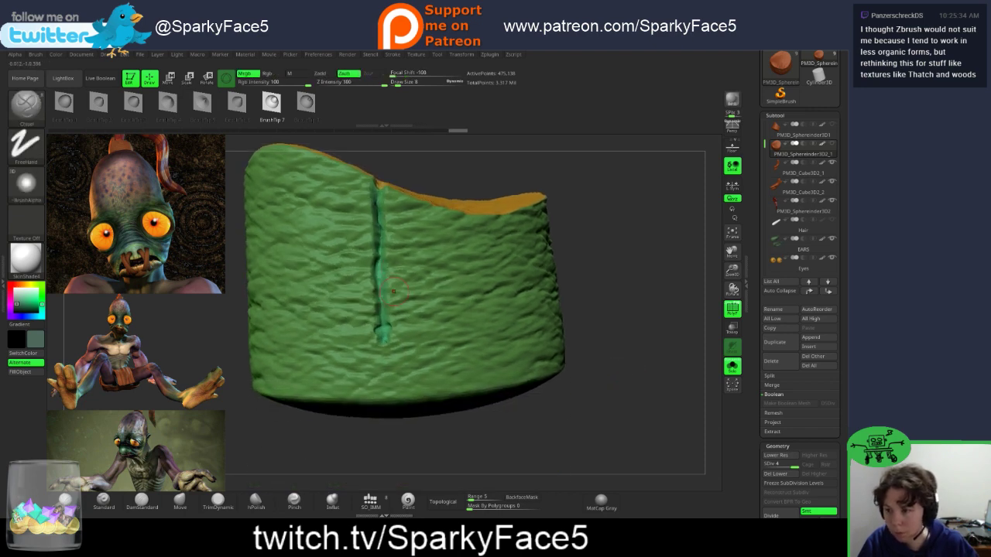
drag(391, 392, 391, 458)
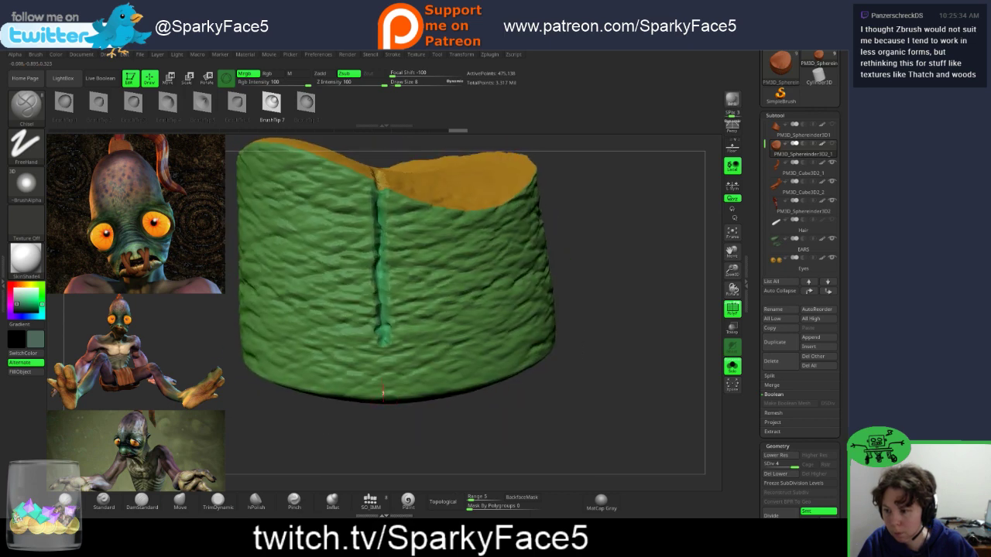
drag(383, 377, 390, 287)
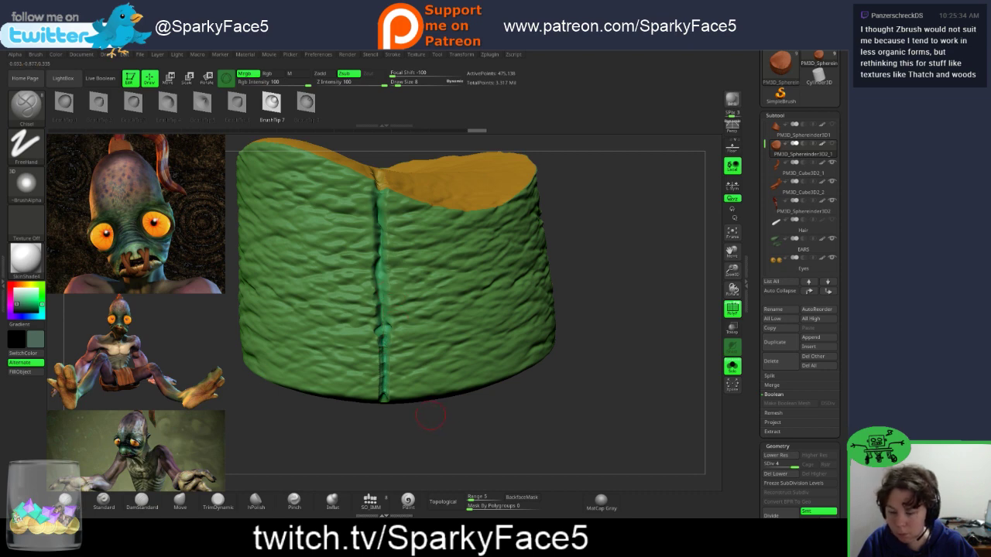
drag(384, 400, 382, 335)
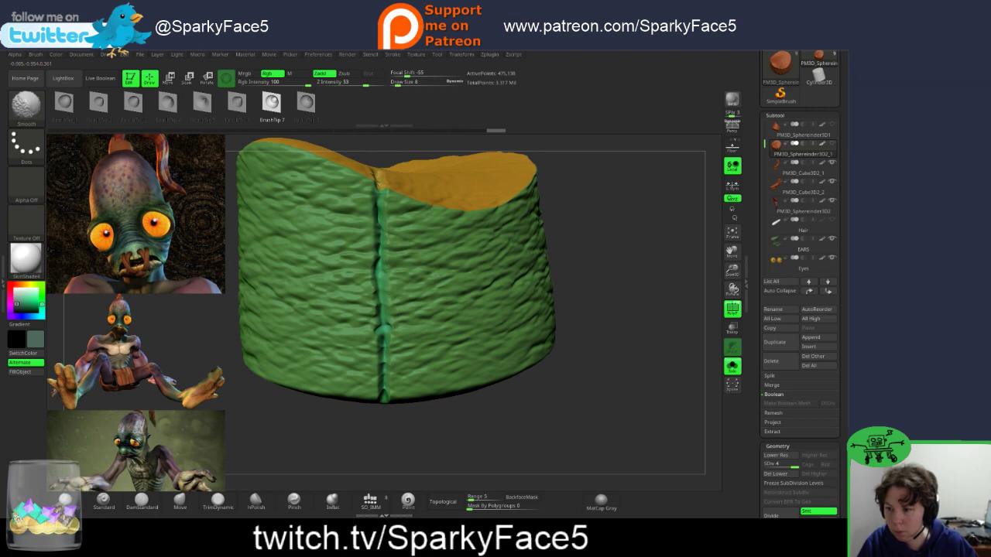
mouse_move(592, 348)
mouse_down()
mouse_move(650, 353)
mouse_move(580, 350)
mouse_move(624, 348)
mouse_up()
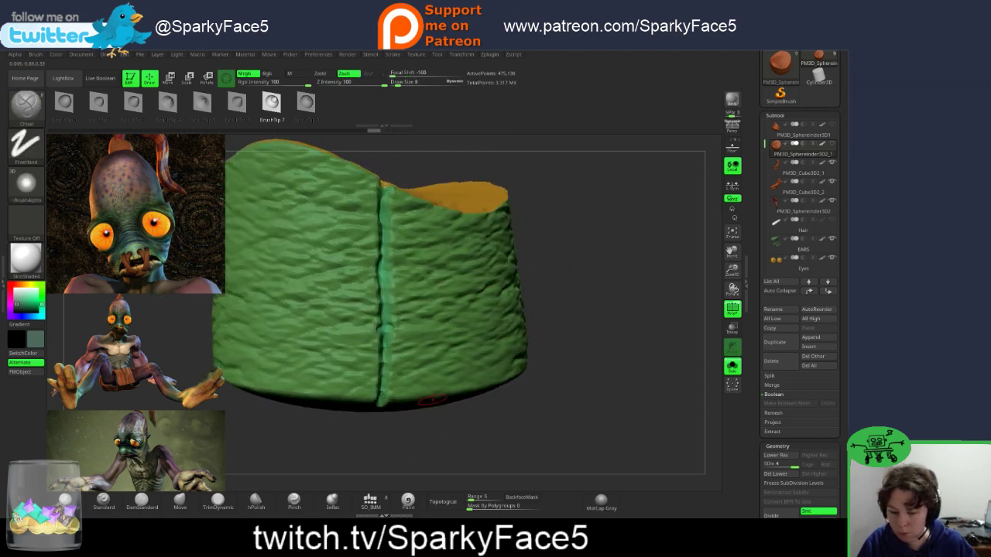
Step: Leave Solo mode and tighten the hair band's groove along its full height with the Pinch brush at draw size 16
click(731, 366)
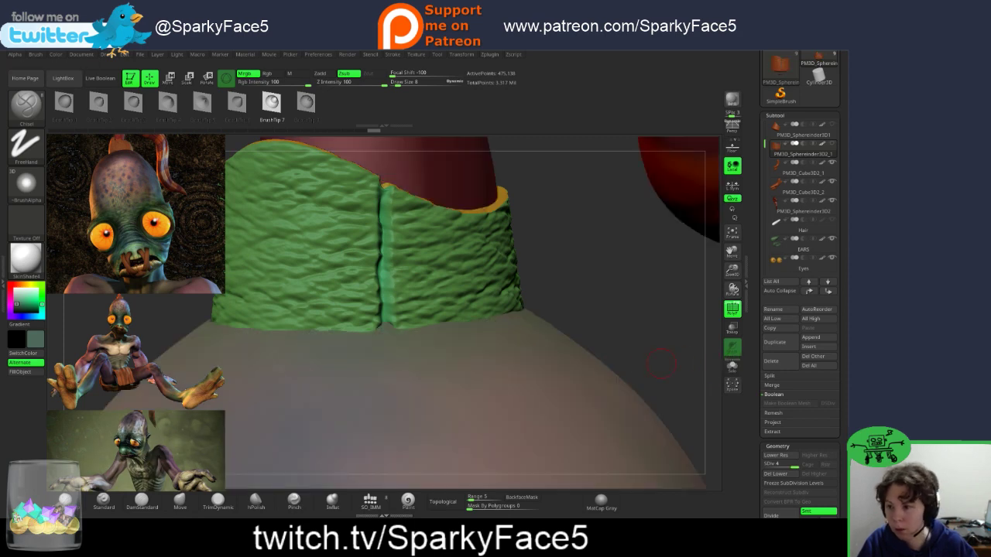
drag(600, 295, 418, 364)
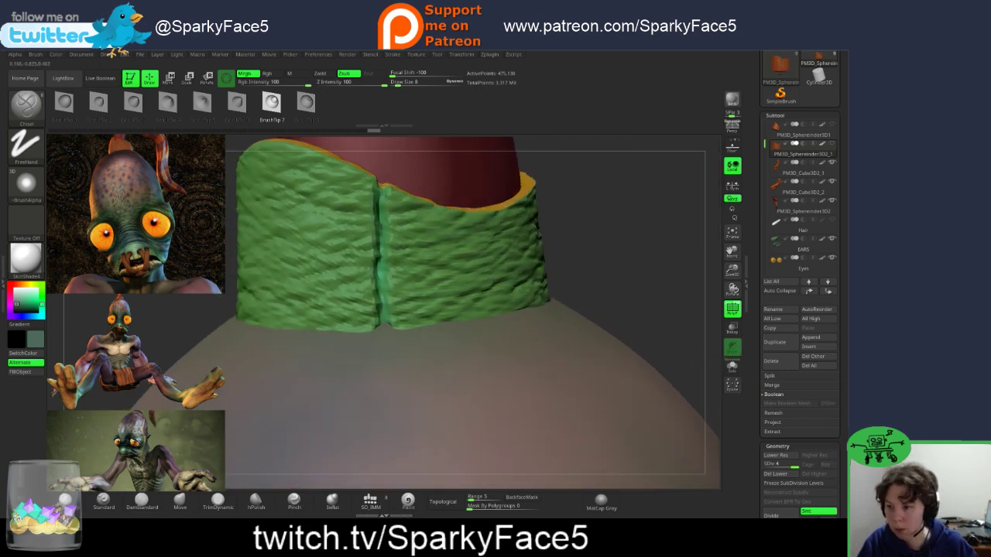
click(294, 501)
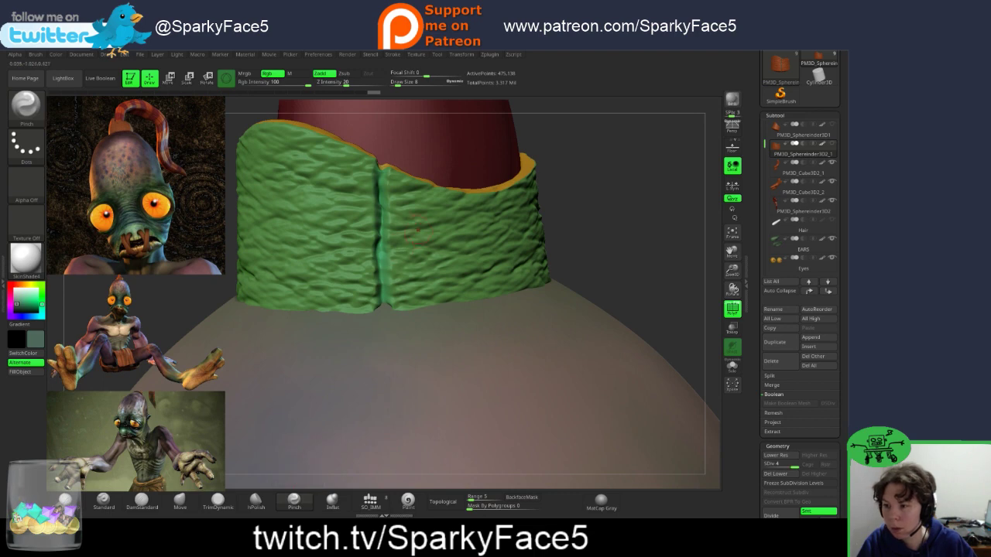
key(s)
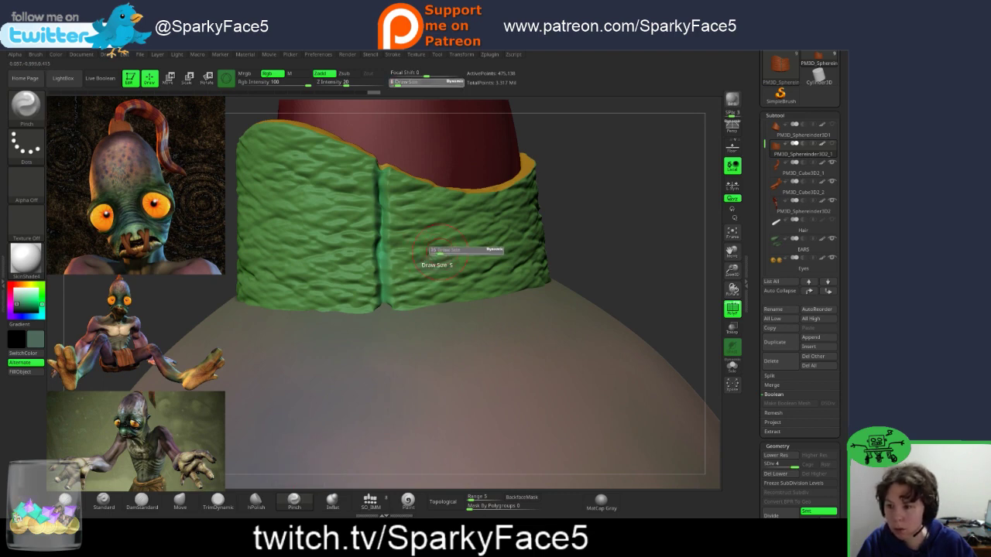
drag(437, 253, 440, 253)
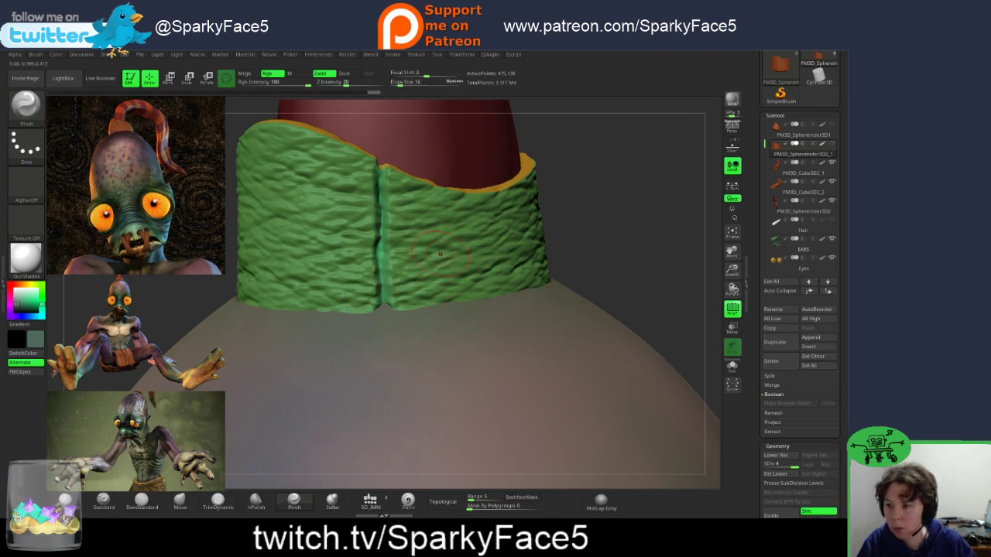
drag(383, 175, 377, 307)
mouse_move(411, 270)
right_down()
mouse_move(410, 333)
mouse_move(383, 349)
mouse_move(407, 346)
right_up()
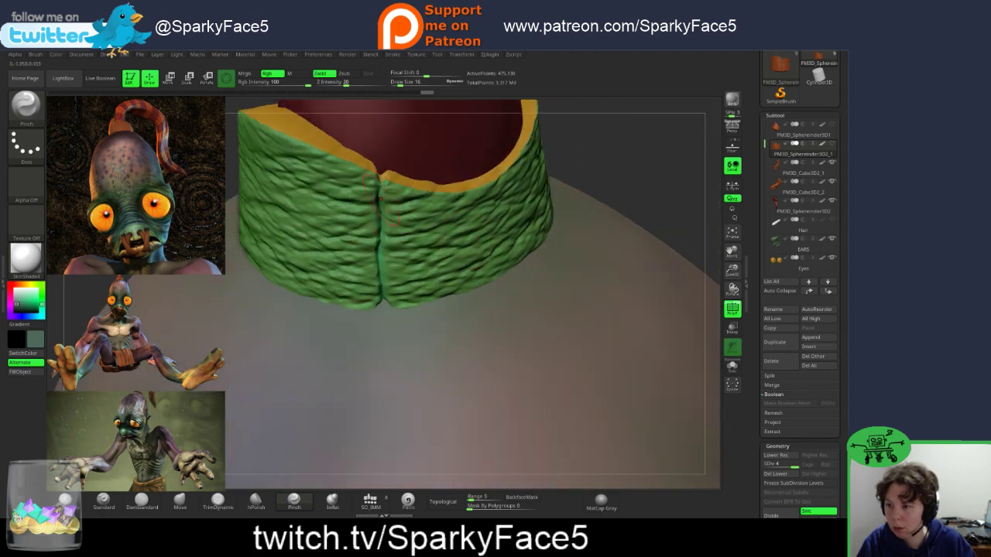
Step: Cut the bottom of the vertical groove finer and sharper with the DamStandard brush
click(142, 502)
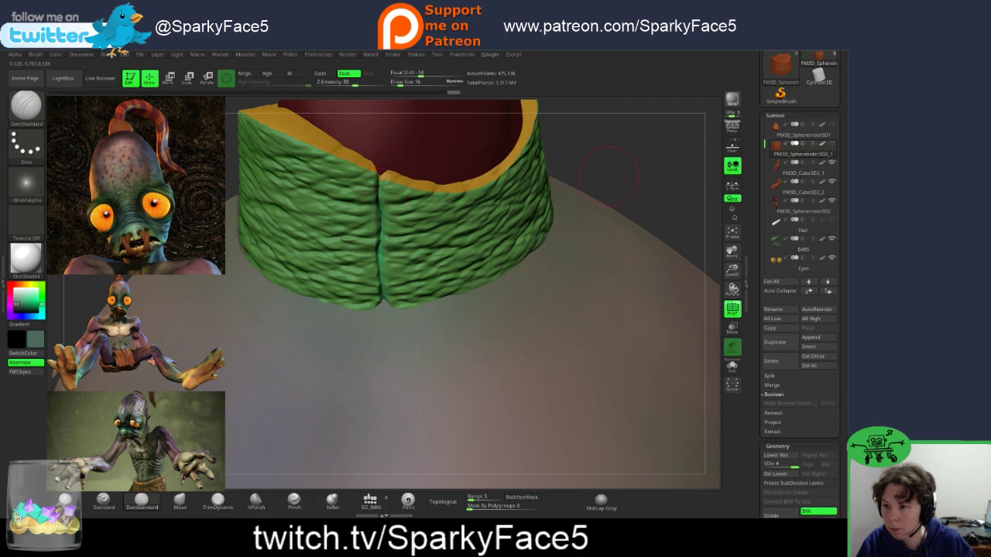
drag(607, 174, 401, 257)
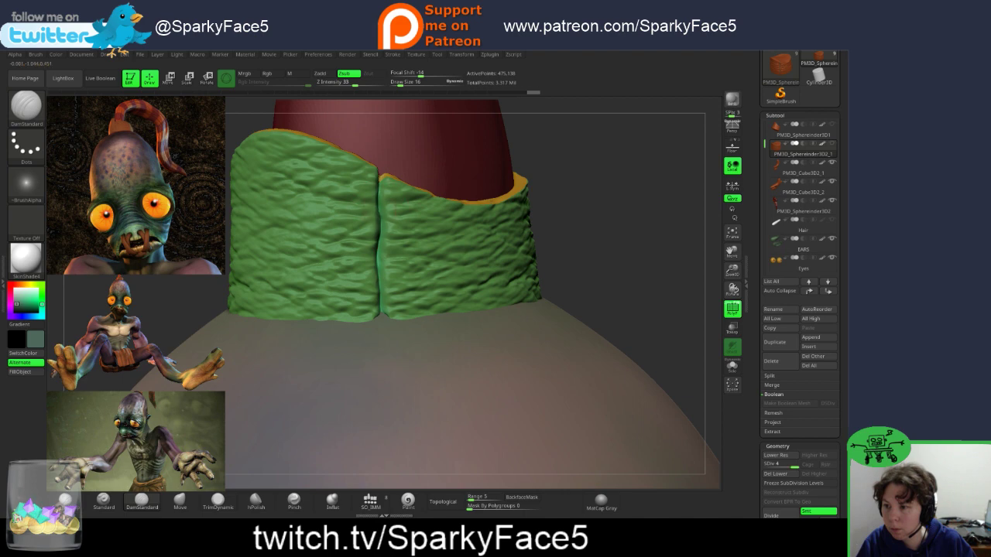
mouse_move(620, 233)
mouse_down()
mouse_move(569, 232)
mouse_move(634, 232)
mouse_up()
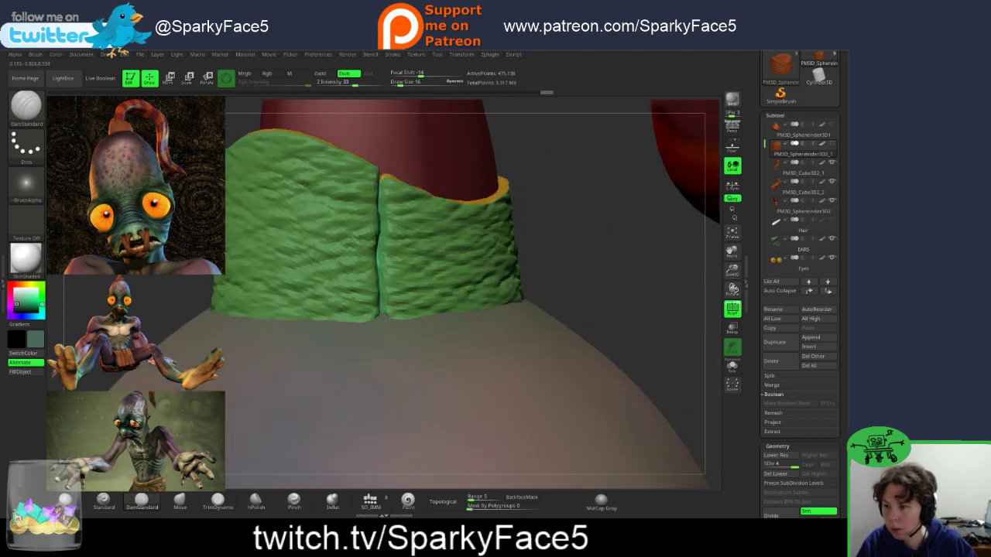
Step: Pinch the groove's edges closer together and check the band against the whole head
click(295, 502)
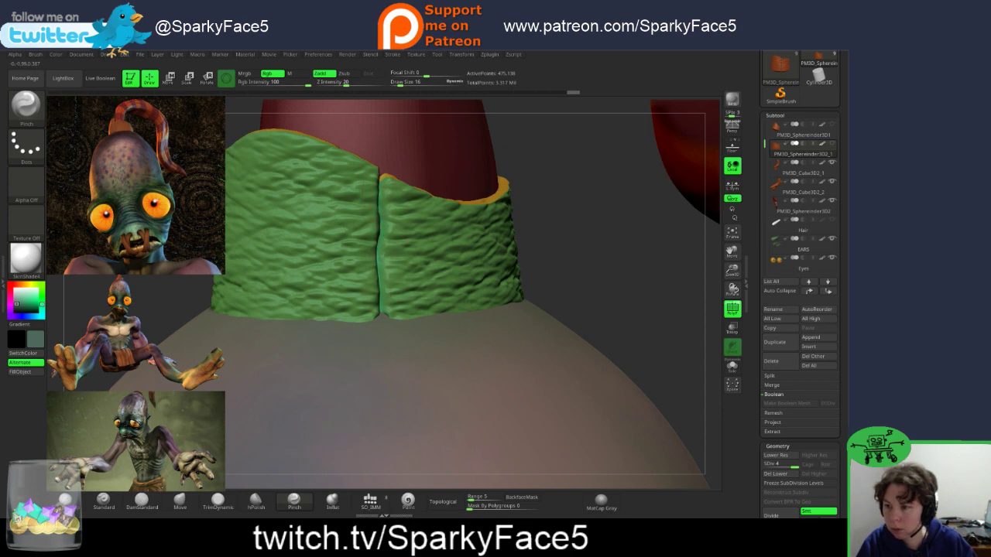
drag(544, 275, 375, 225)
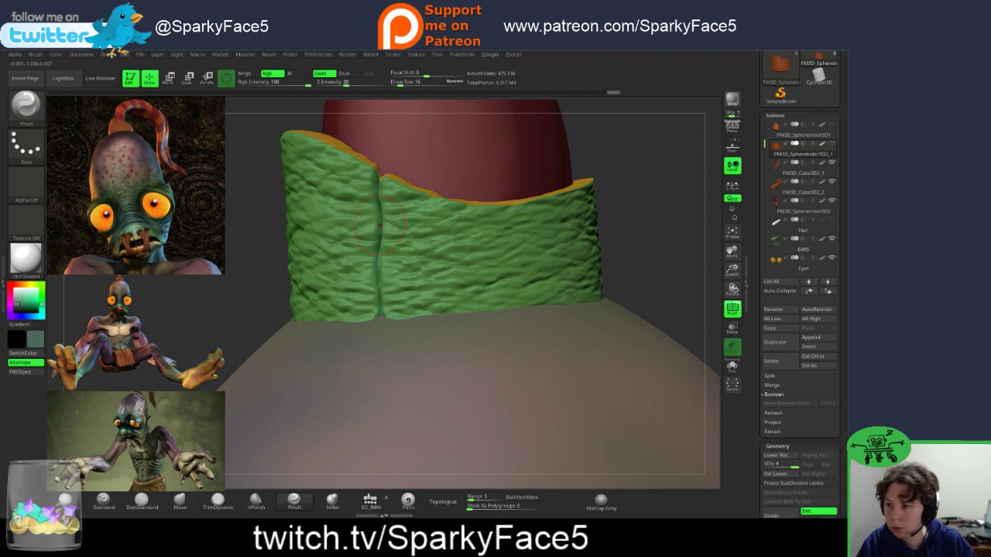
drag(607, 235, 635, 224)
key(f)
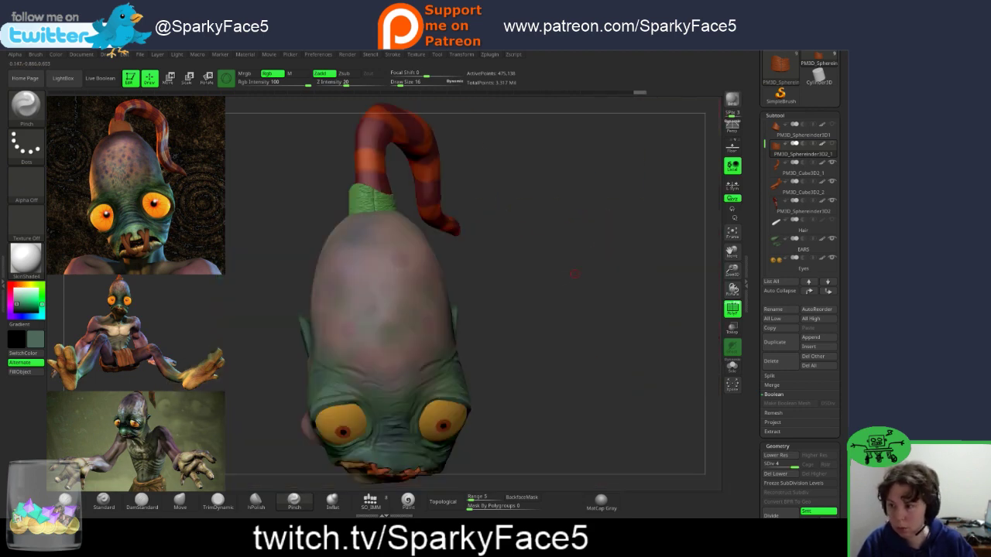
drag(573, 277, 504, 333)
drag(472, 216, 530, 390)
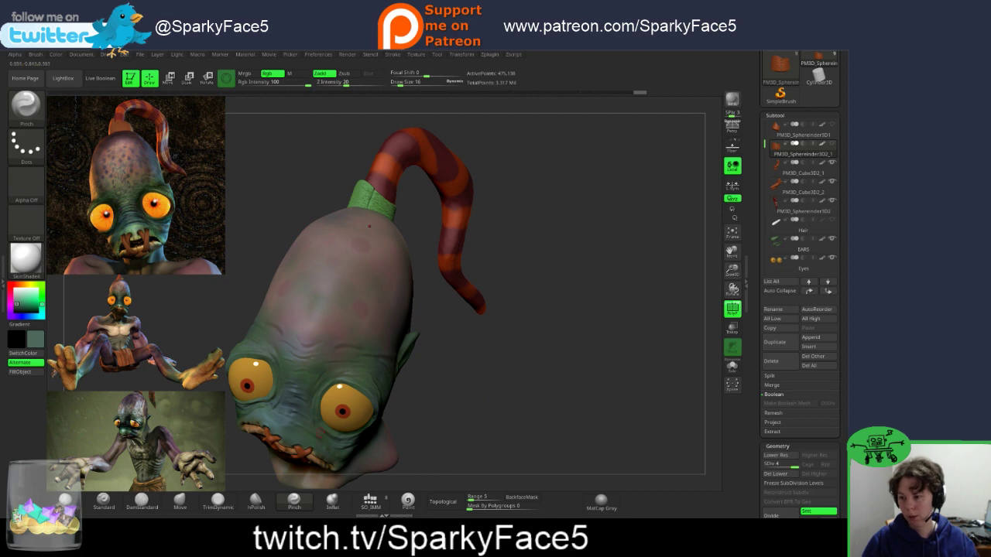
Step: Make the mouth stitch subtool active and turn on the hair band subtool's visibility
alt+click(307, 459)
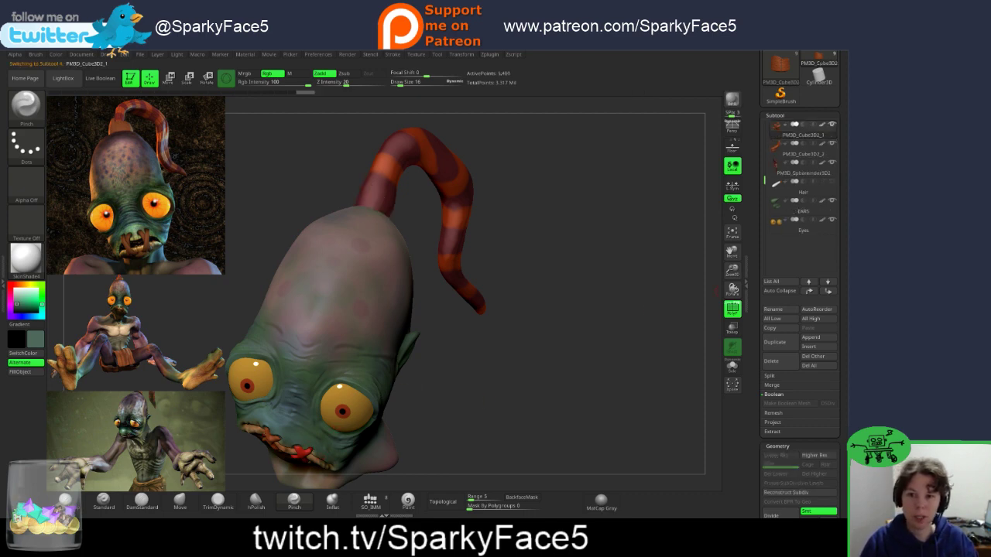
drag(765, 180, 765, 142)
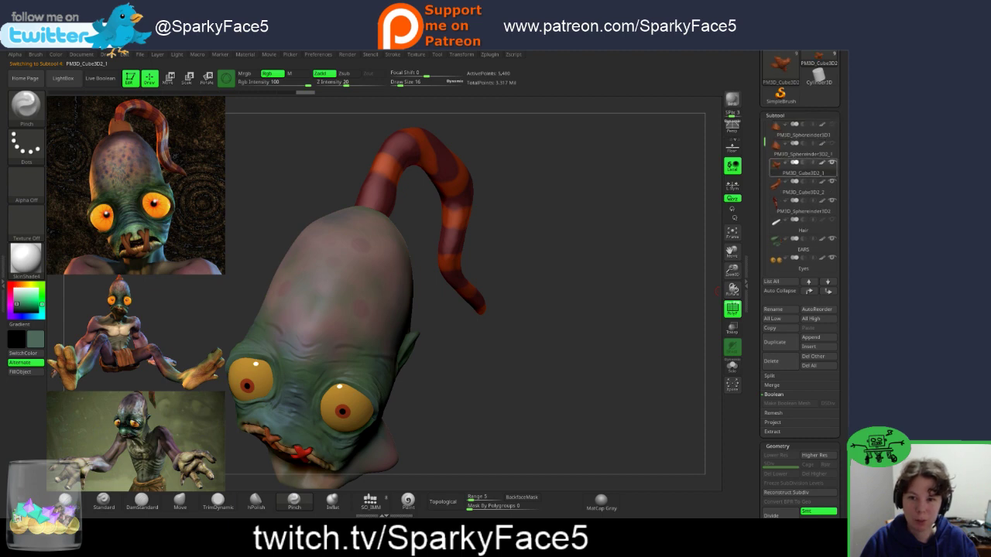
click(832, 144)
Step: Examine the hair band up close and the whole head from the front, below and three-quarter side
drag(494, 315, 542, 268)
drag(548, 317, 517, 270)
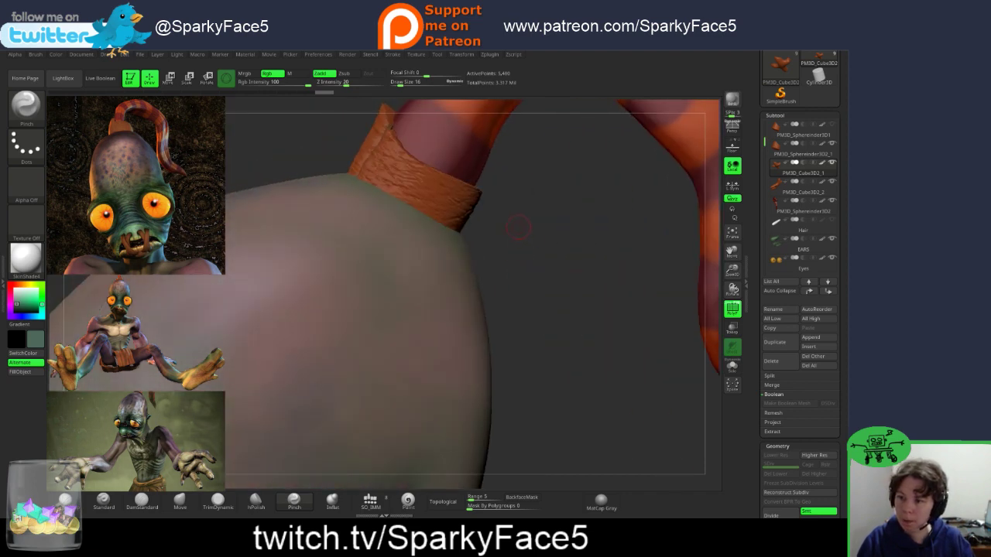
drag(500, 237, 577, 231)
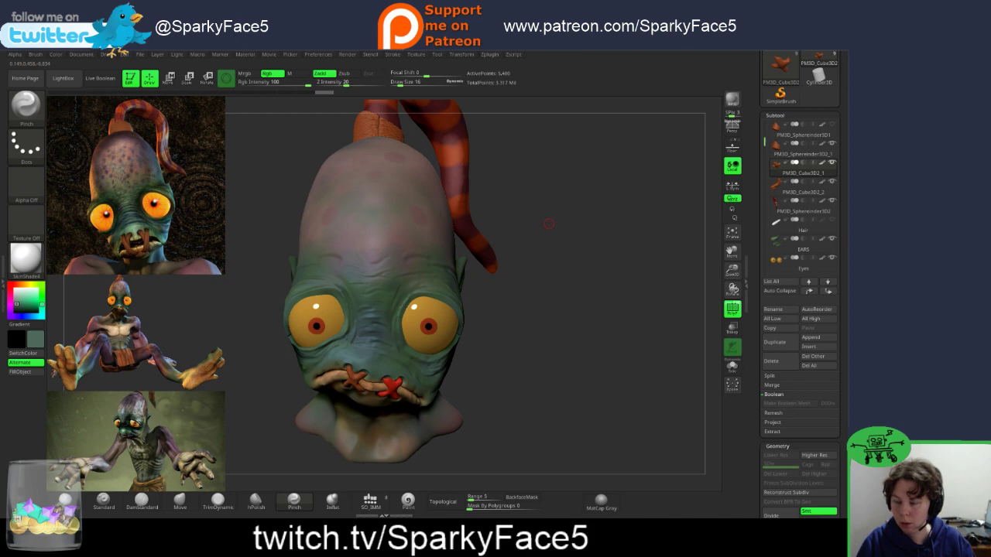
mouse_move(550, 241)
mouse_down()
mouse_move(398, 248)
mouse_move(400, 175)
mouse_up()
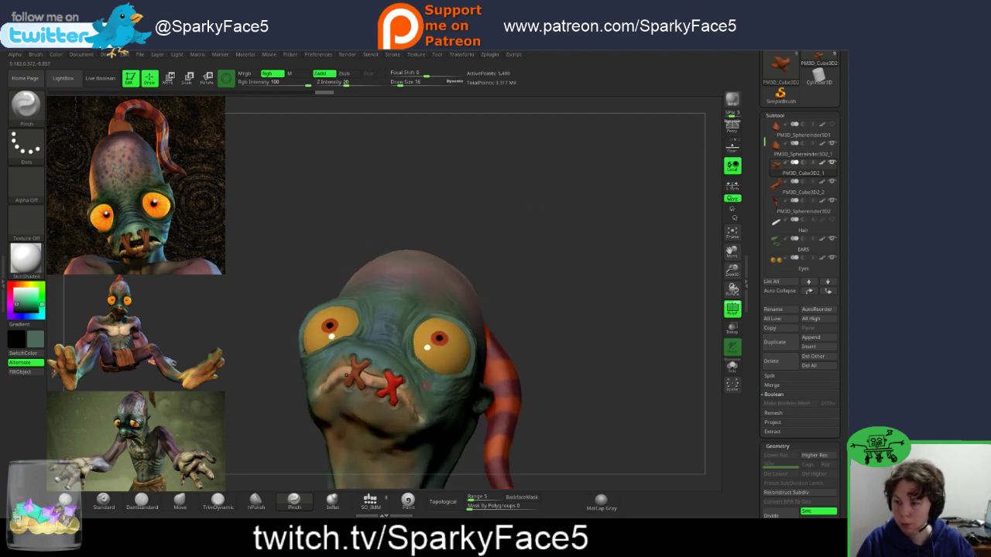
drag(522, 279, 569, 277)
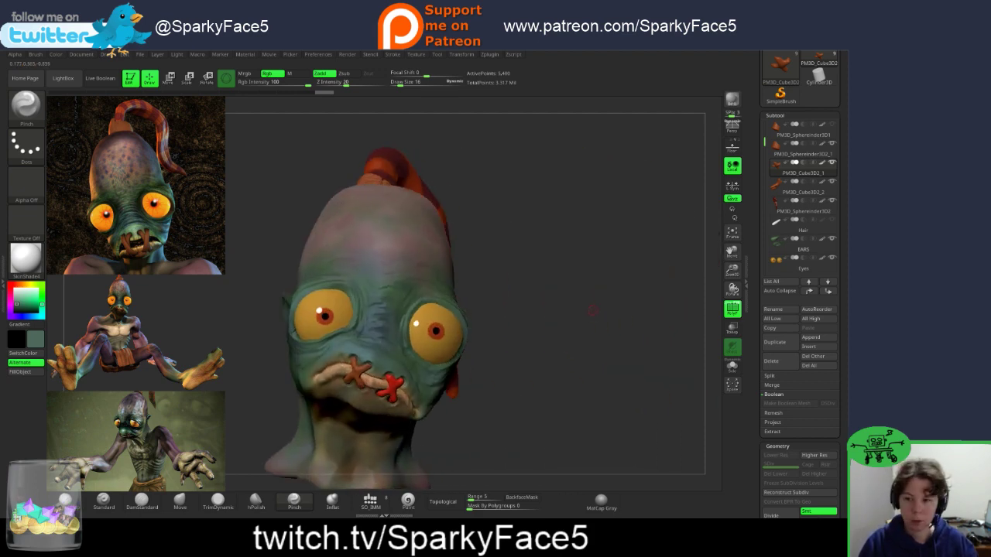
drag(500, 319, 487, 333)
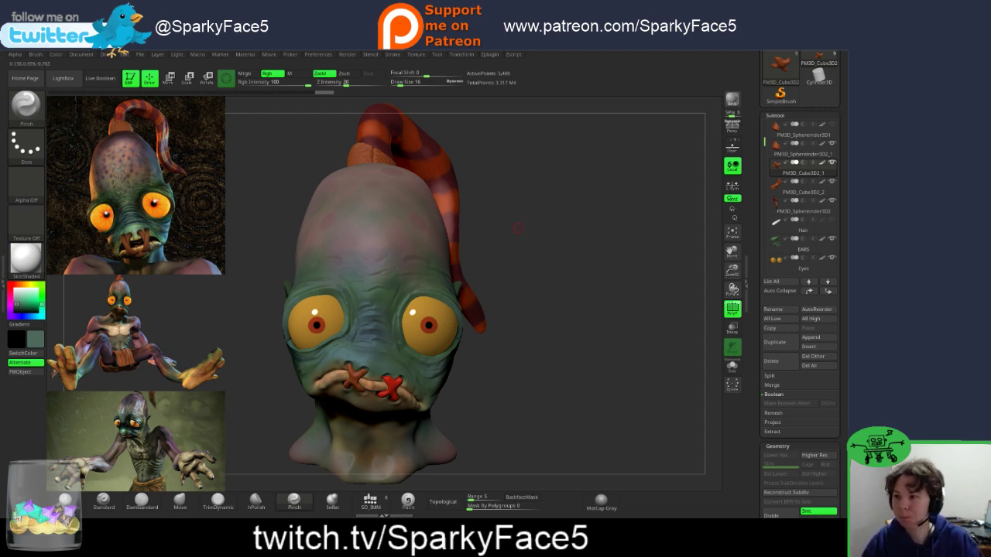
mouse_move(518, 234)
mouse_down()
mouse_move(447, 237)
mouse_move(461, 236)
mouse_up()
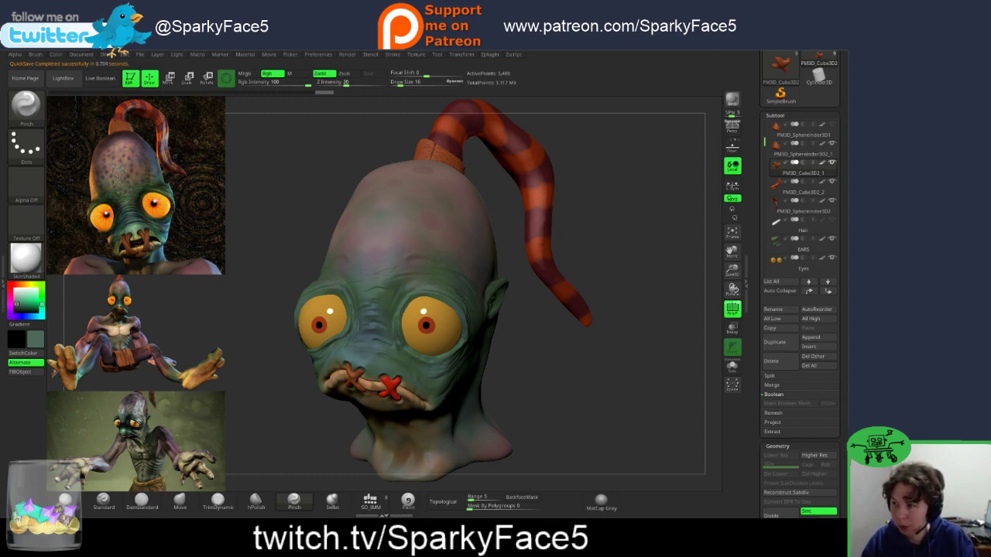
mouse_move(492, 165)
mouse_down()
mouse_move(493, 181)
mouse_move(514, 194)
mouse_move(500, 183)
mouse_up()
drag(542, 239, 532, 223)
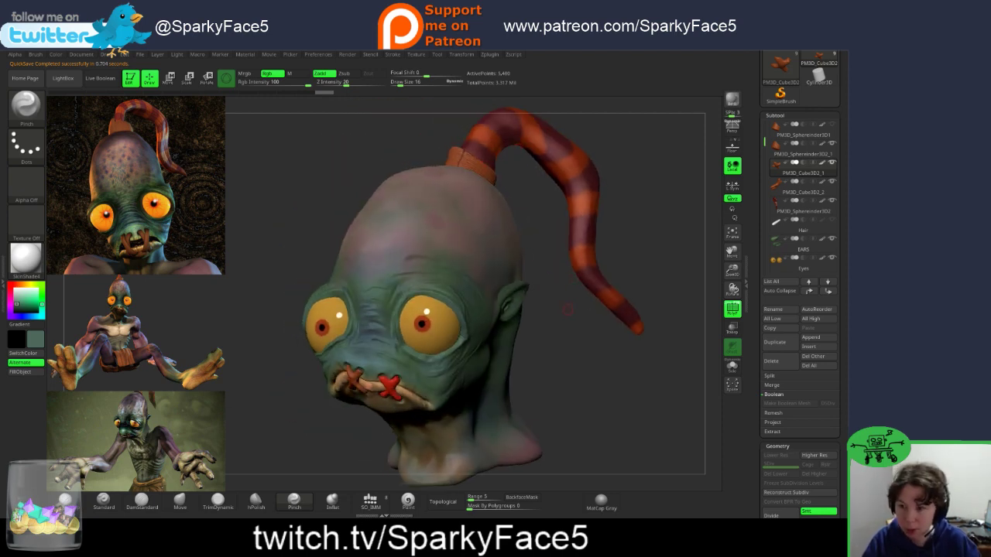
Step: Set the draw size to 70 and make the striped ponytail the active subtool
key(s)
drag(572, 331, 582, 331)
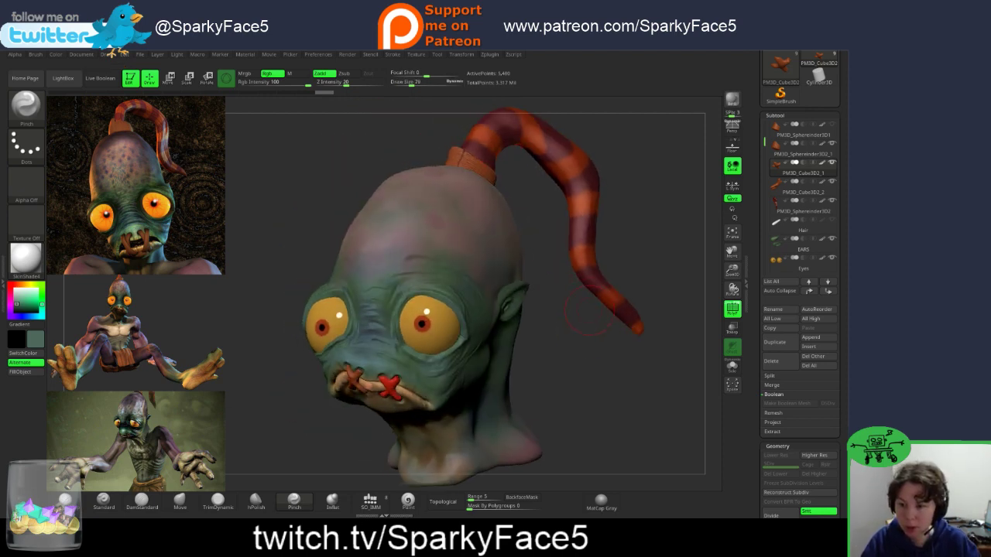
alt+click(534, 143)
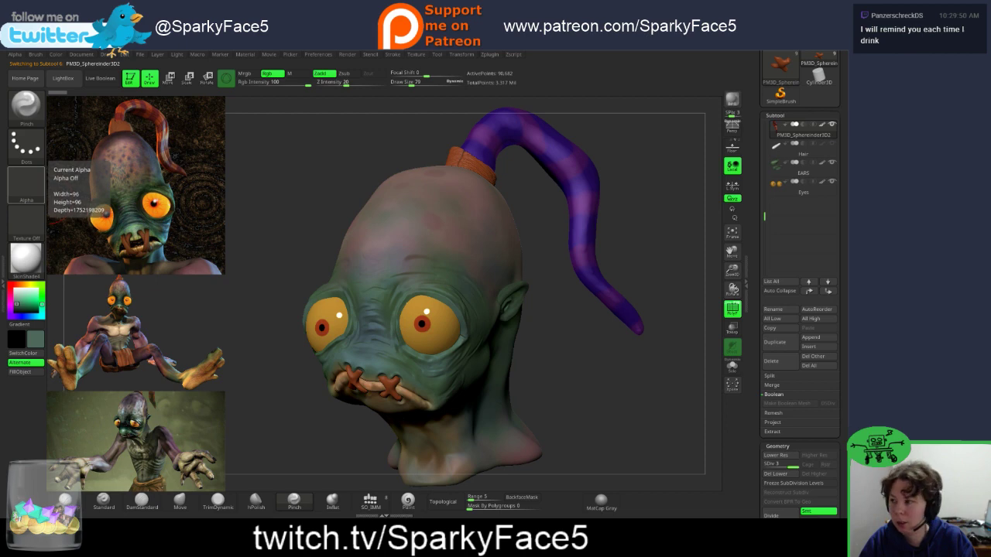
click(27, 184)
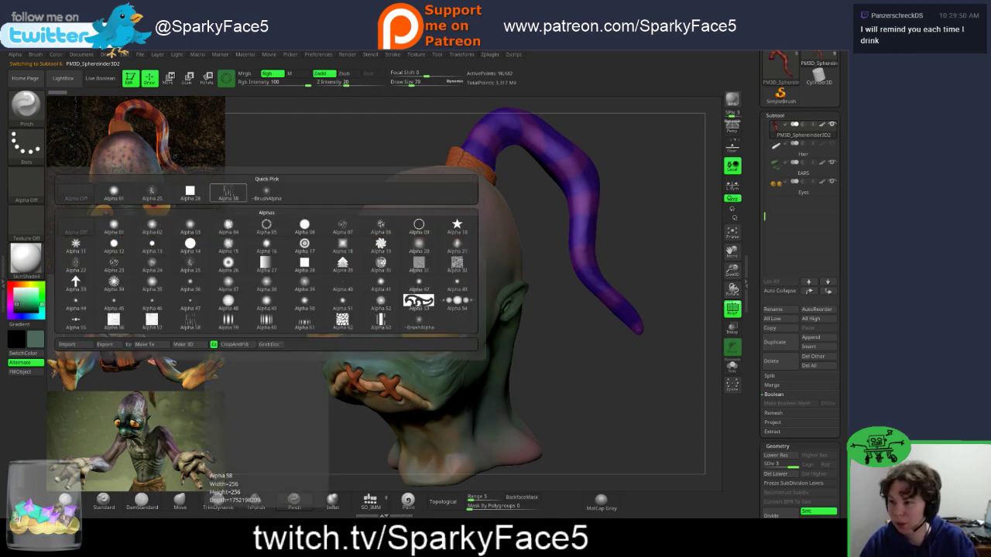
click(229, 192)
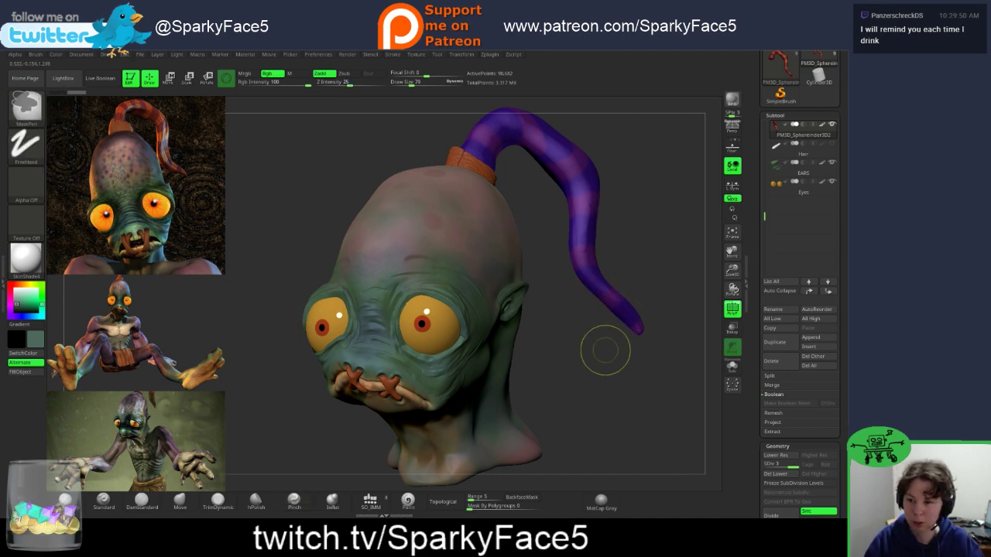
click(26, 184)
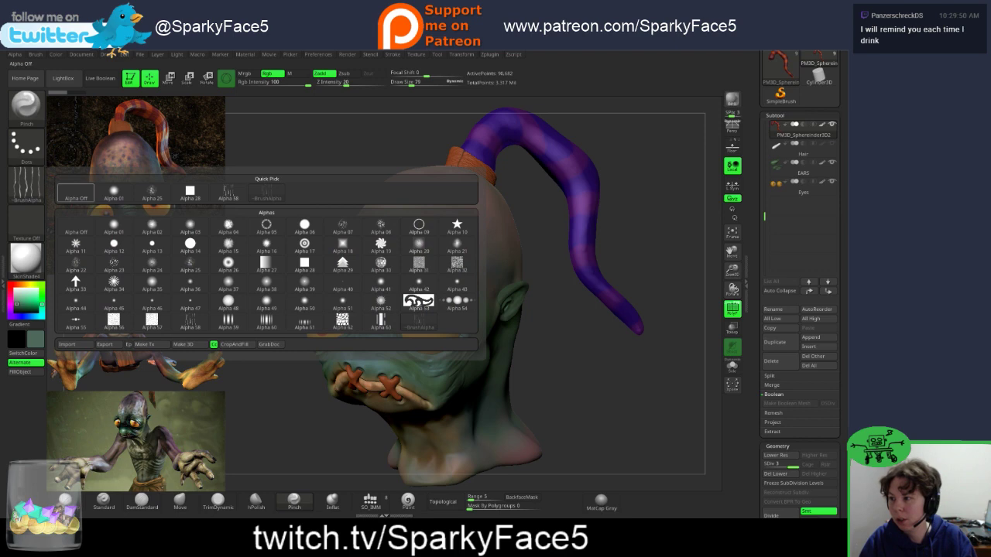
click(76, 193)
Step: Choose the DamStandard brush and give it the strand-patterned Alpha 58
click(141, 502)
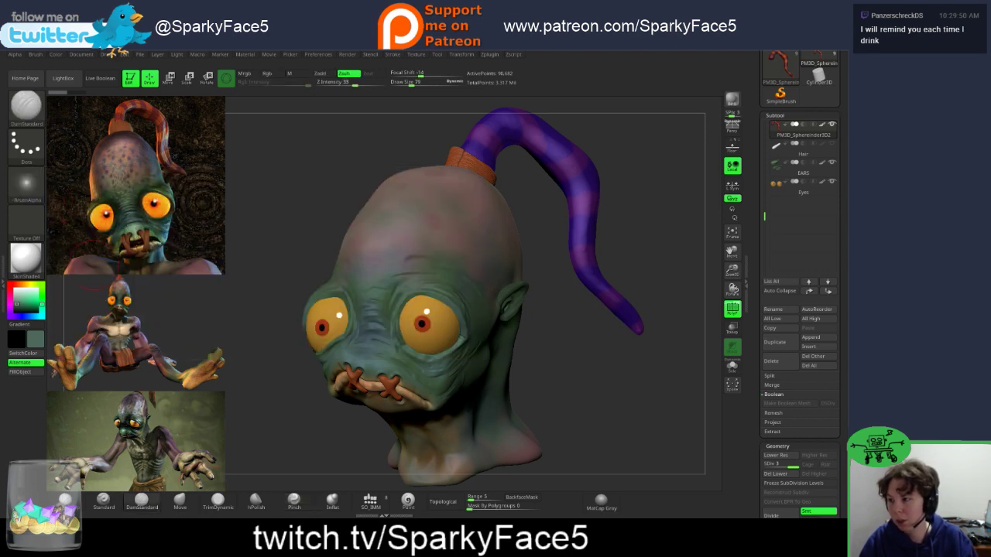
click(26, 183)
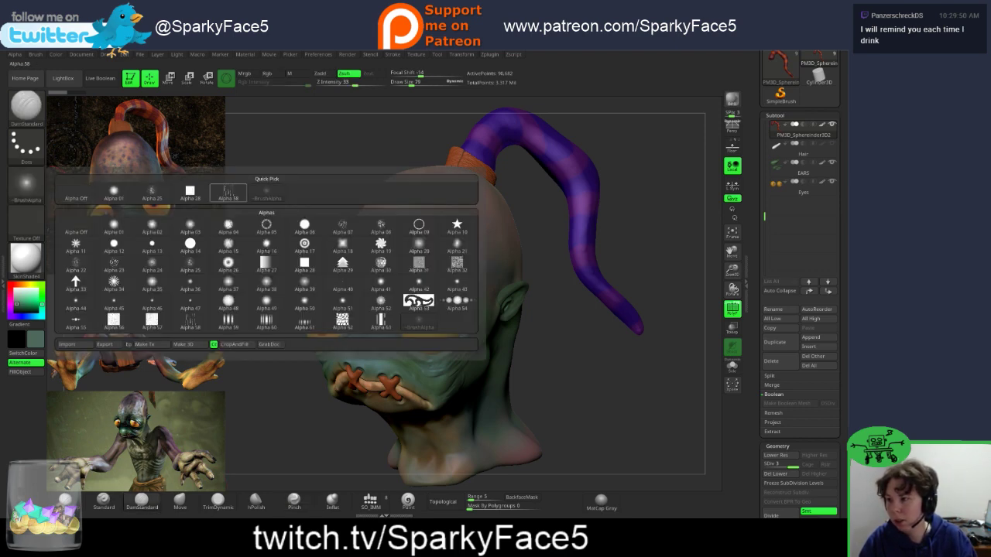
click(228, 193)
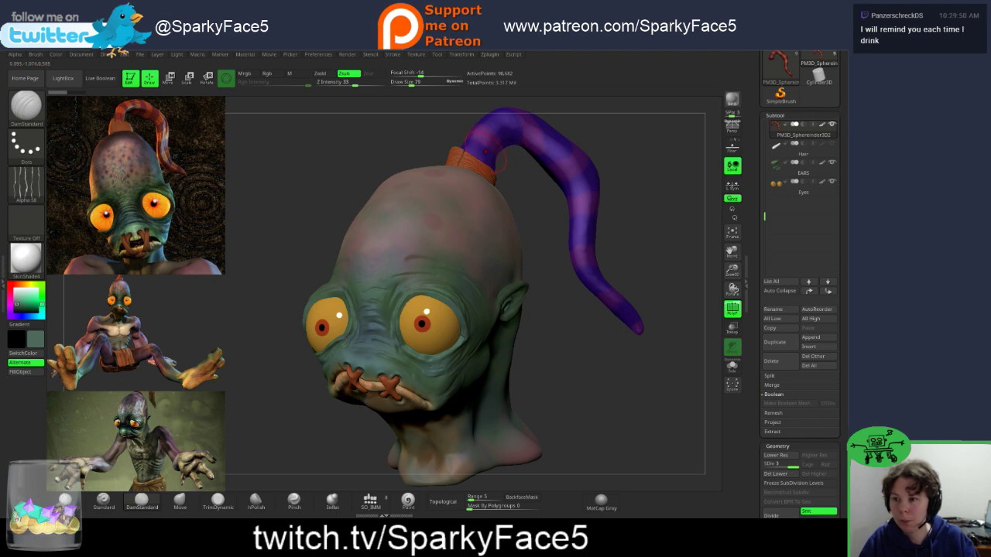
Step: Turn off the polygroup colour display and undo the trial strand stroke along the ponytail
mouse_move(525, 136)
mouse_down()
mouse_move(557, 164)
mouse_move(590, 279)
mouse_up()
drag(590, 370, 596, 303)
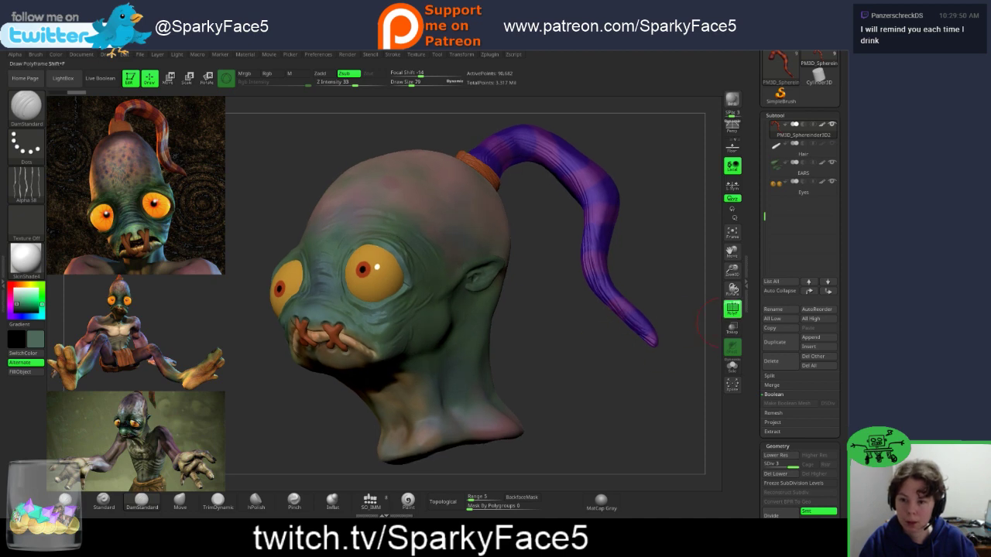
click(732, 309)
drag(631, 379, 658, 414)
drag(651, 302, 685, 282)
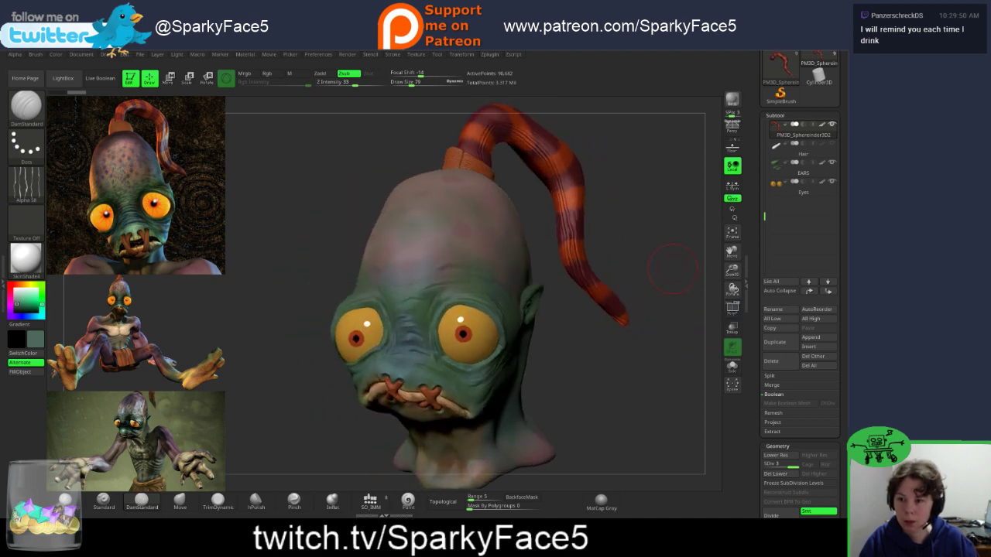
key(ctrl+z)
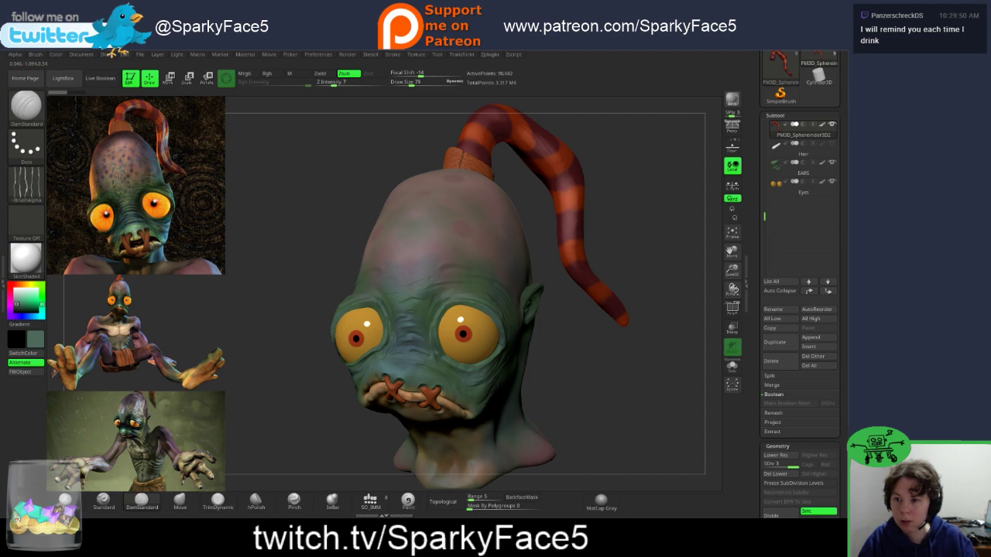
Step: Carve fine strand grooves along the ponytail's upper curve and outer side with a Z Intensity of 7
drag(635, 387, 542, 414)
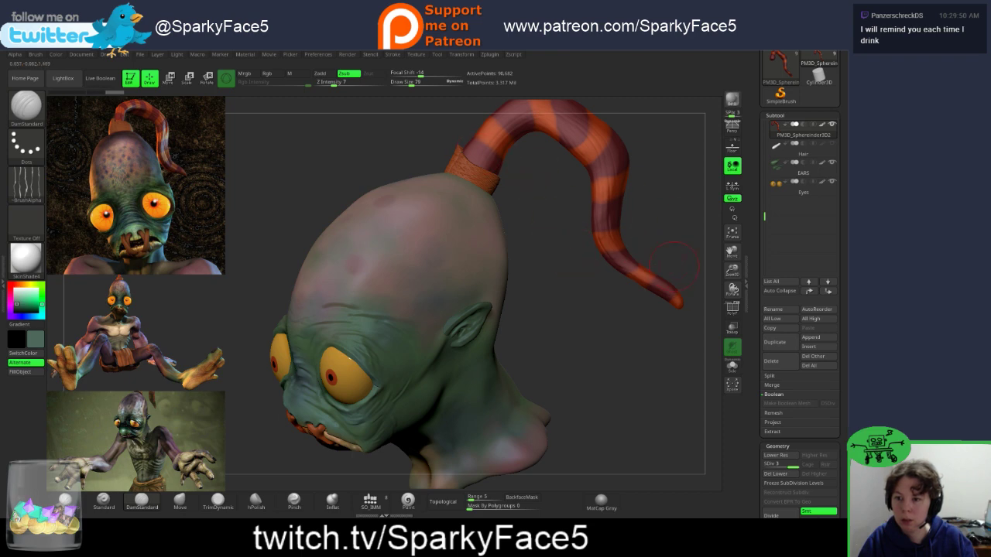
mouse_move(584, 263)
mouse_down()
mouse_move(620, 230)
mouse_move(535, 166)
mouse_up()
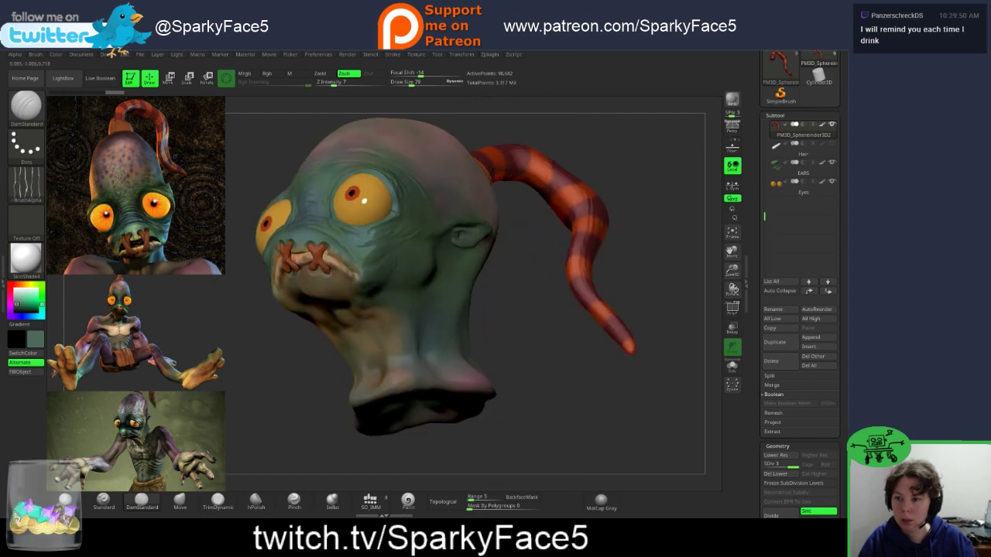
mouse_move(517, 285)
mouse_down()
mouse_move(554, 380)
mouse_move(474, 378)
mouse_move(527, 384)
mouse_move(503, 380)
mouse_up()
drag(596, 273, 573, 215)
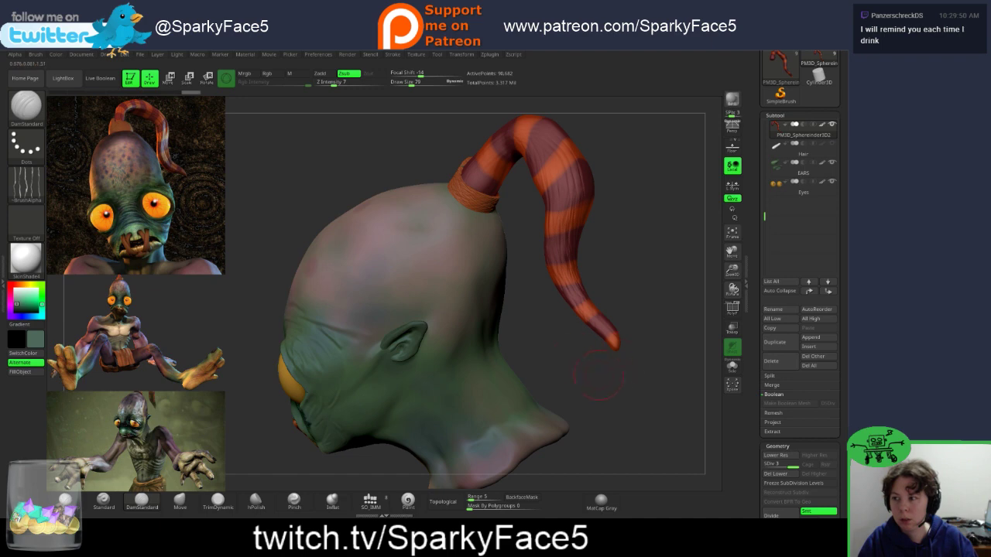
mouse_move(573, 387)
mouse_down()
mouse_move(650, 380)
mouse_move(604, 391)
mouse_move(515, 386)
mouse_move(611, 384)
mouse_up()
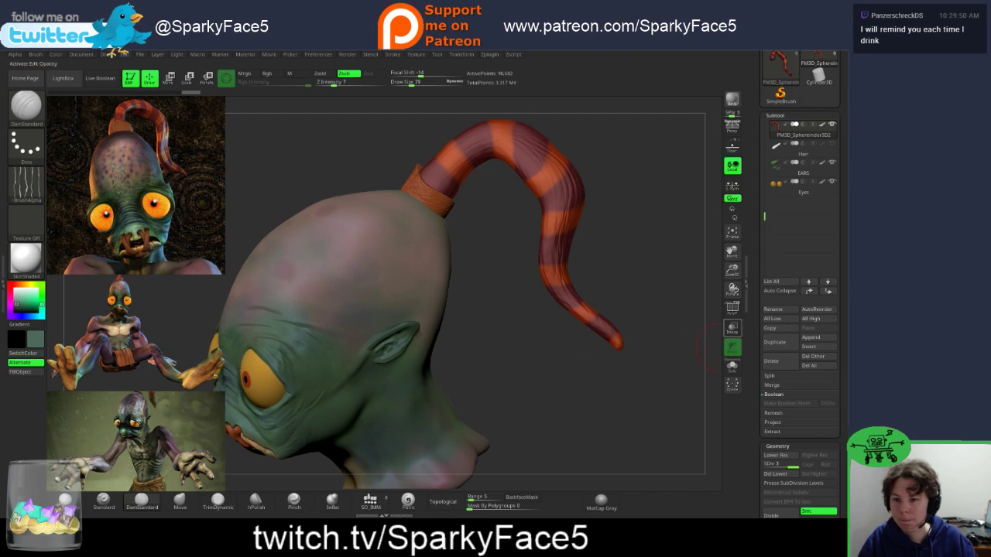
Step: Isolate the ponytail and carve strand grooves down its far side towards the tip
click(732, 367)
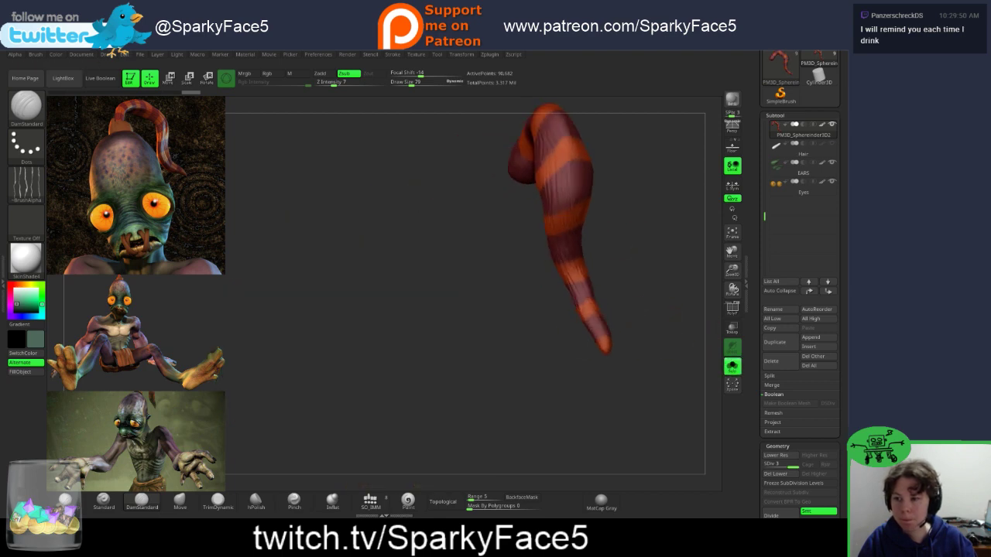
drag(496, 177, 520, 176)
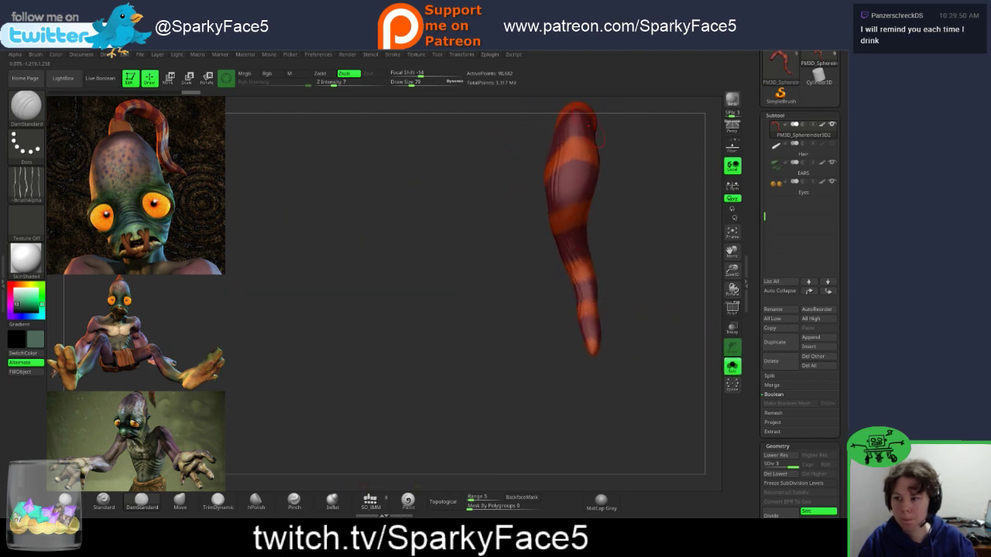
drag(666, 288, 619, 273)
key(f)
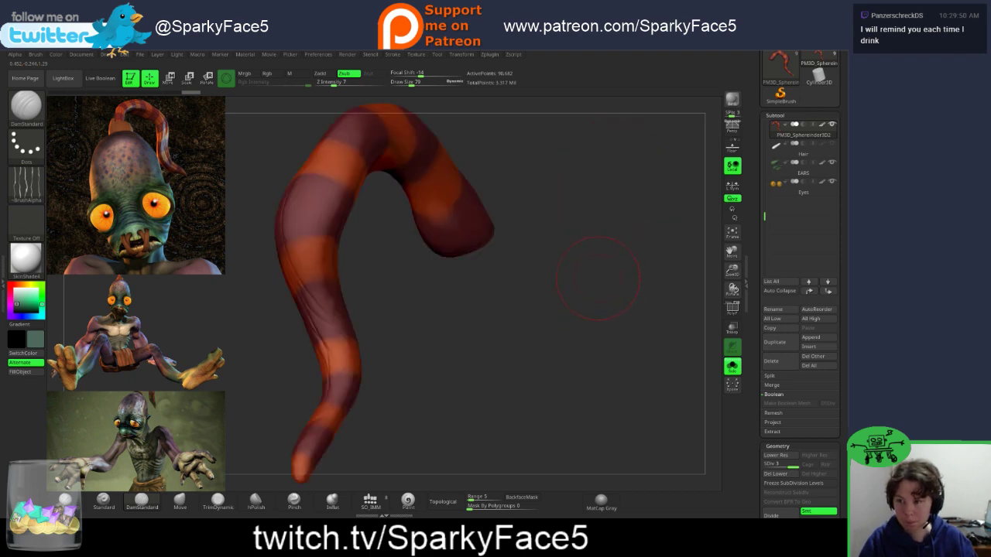
drag(732, 270, 732, 296)
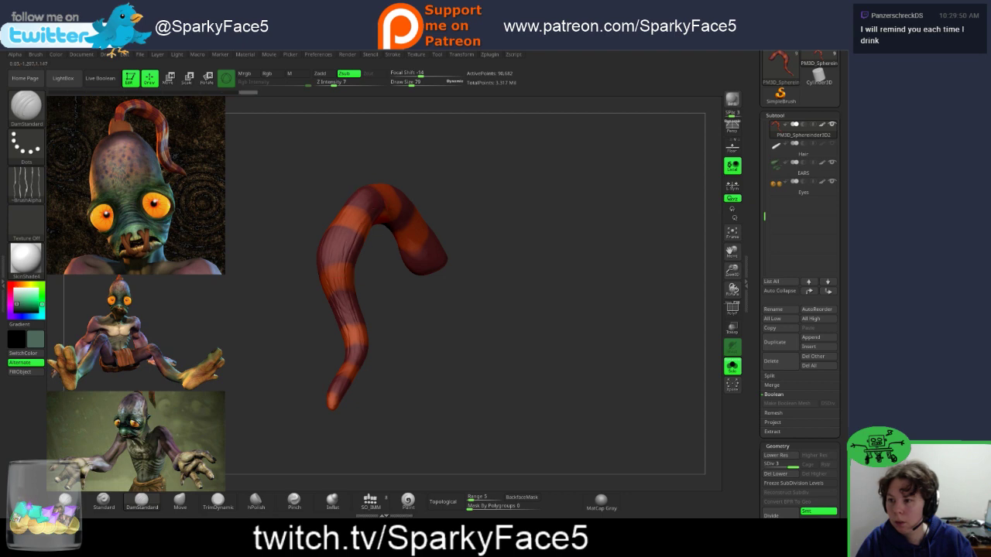
Step: Continue the strand grooves around the isolated ponytail, covering its back, outer bend and the stretch near the base
drag(433, 333, 534, 335)
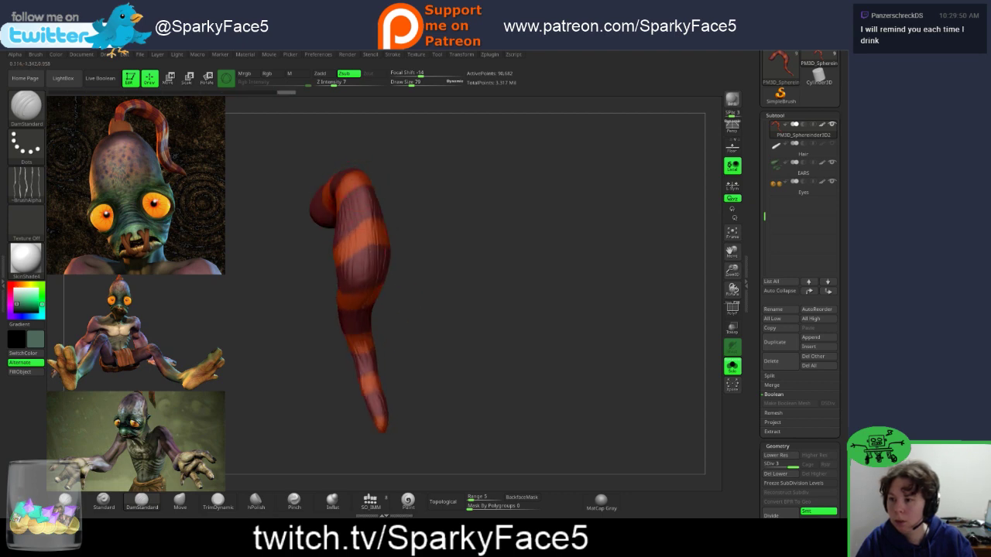
drag(434, 263, 426, 348)
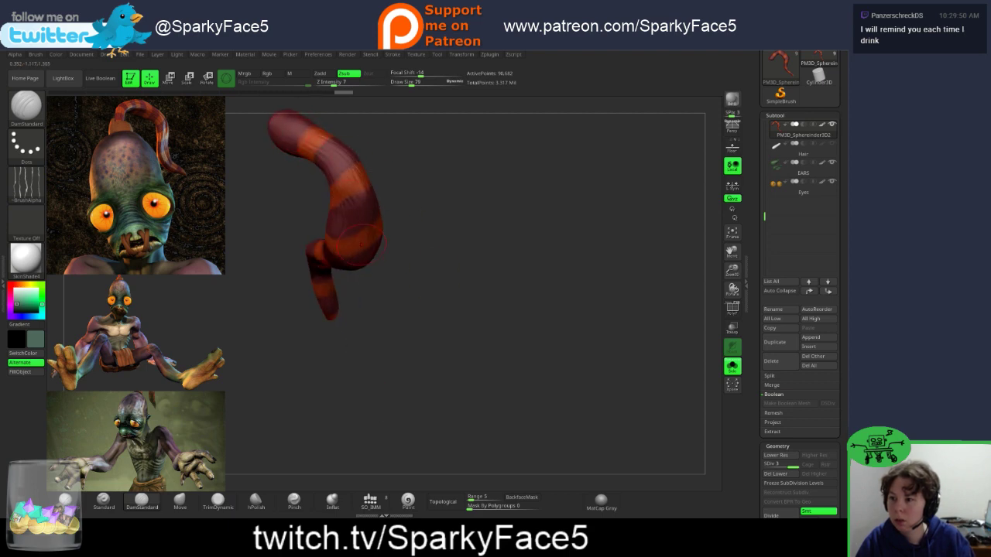
drag(397, 177, 324, 136)
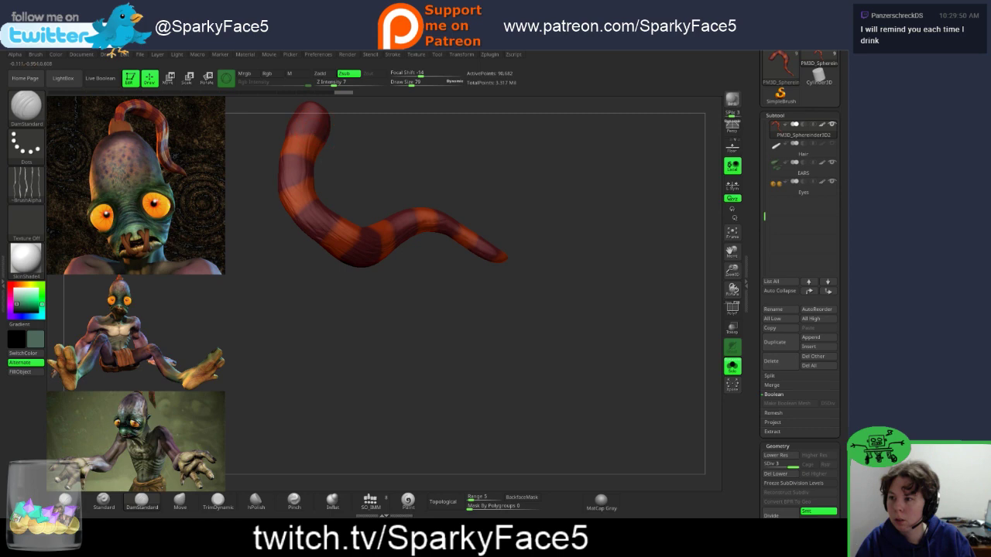
drag(295, 211, 299, 223)
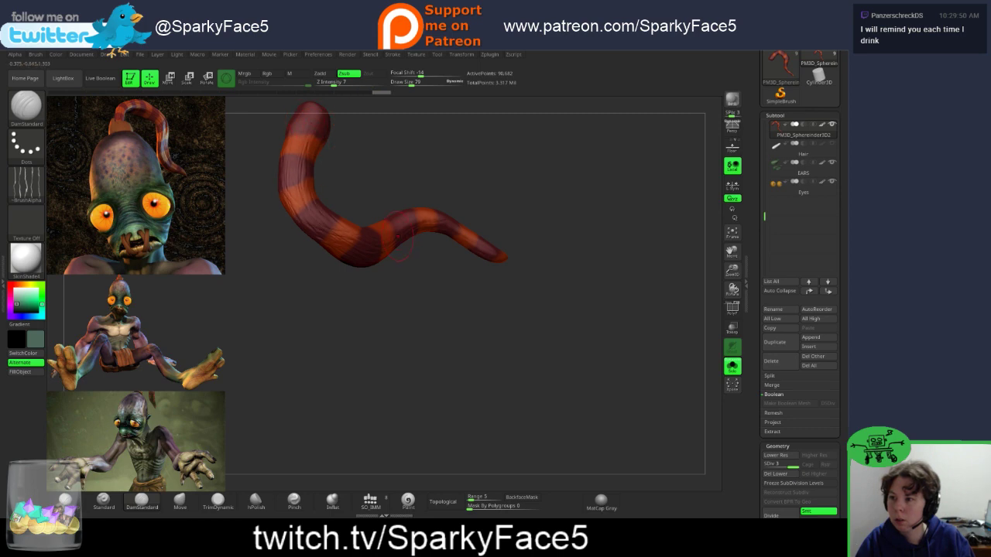
drag(387, 325, 391, 264)
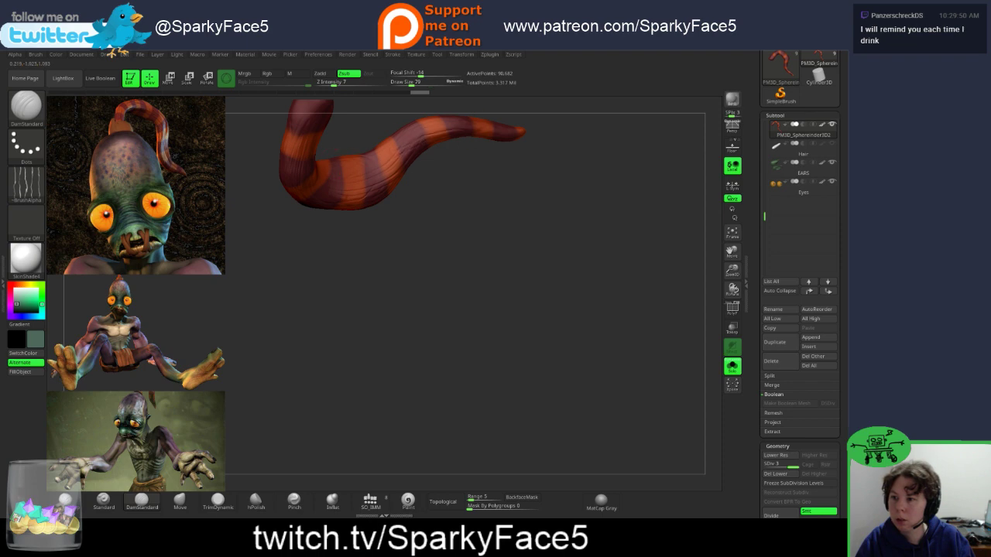
drag(438, 240, 329, 240)
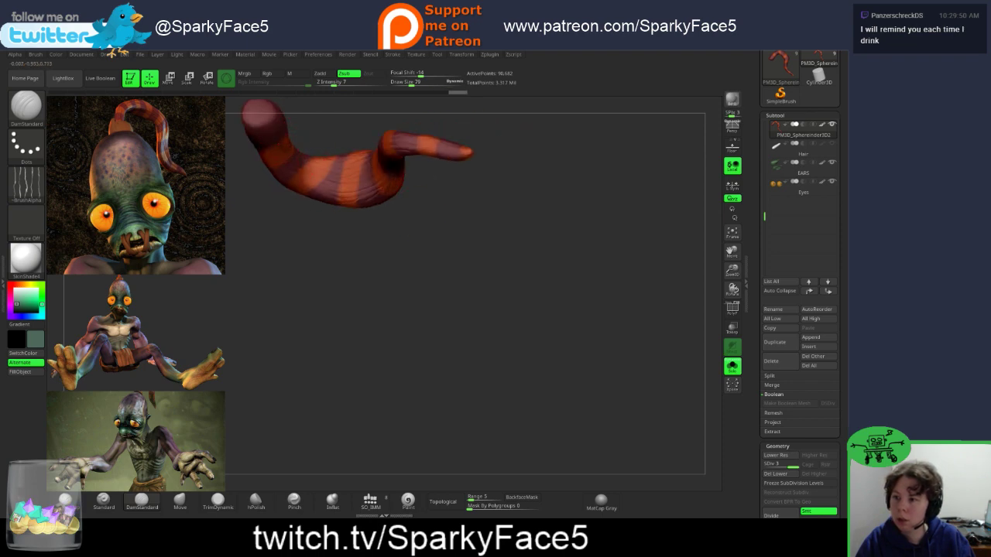
mouse_move(413, 214)
mouse_down()
mouse_move(420, 260)
mouse_move(474, 231)
mouse_move(499, 166)
mouse_move(309, 188)
mouse_up()
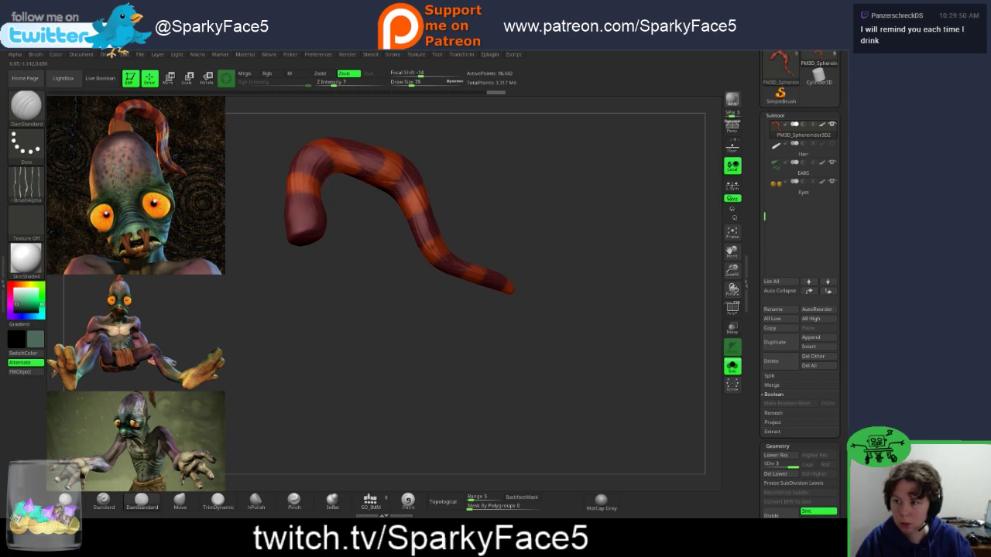
Step: Undo the last two strokes on the ponytail and check its bend and tip
mouse_move(482, 222)
mouse_down()
mouse_move(507, 205)
mouse_move(535, 208)
mouse_move(536, 191)
mouse_move(503, 198)
mouse_move(517, 194)
mouse_up()
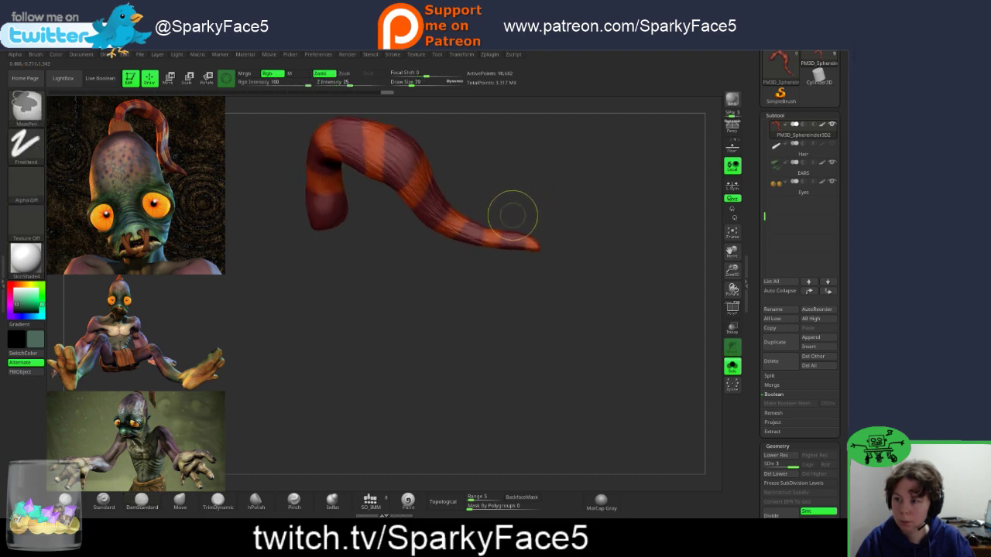
key(ctrl+z)
key(ctrl+z)
drag(405, 294, 390, 246)
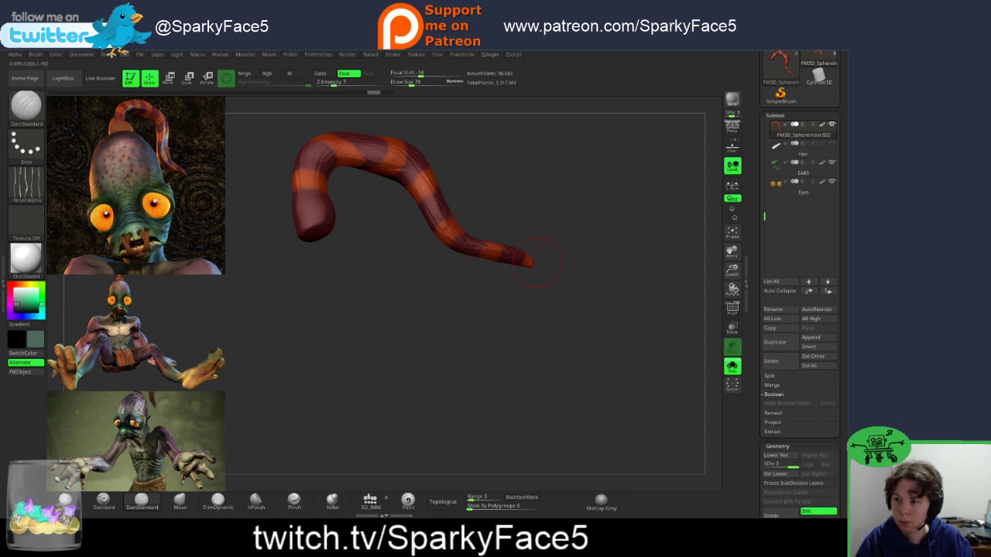
drag(555, 195, 589, 224)
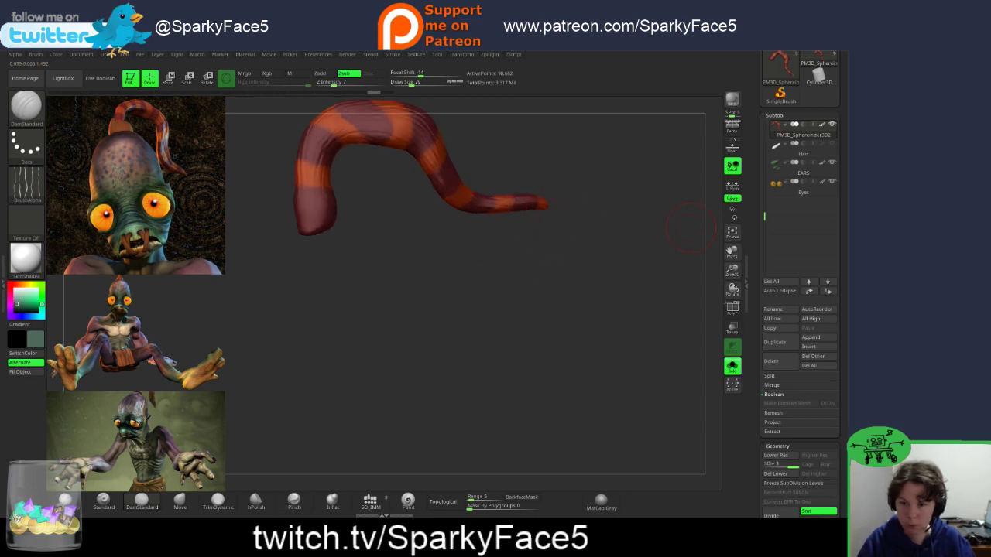
Step: Bring the other subtools back and strengthen the strand grooves from the ponytail's base to its tip
click(733, 366)
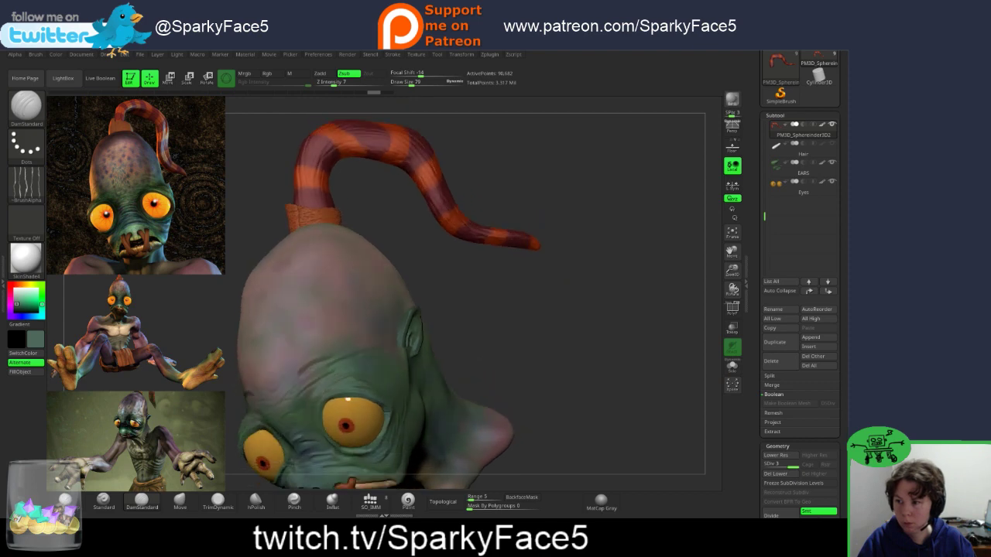
mouse_move(542, 233)
mouse_down()
mouse_move(595, 252)
mouse_move(562, 237)
mouse_move(495, 233)
mouse_up()
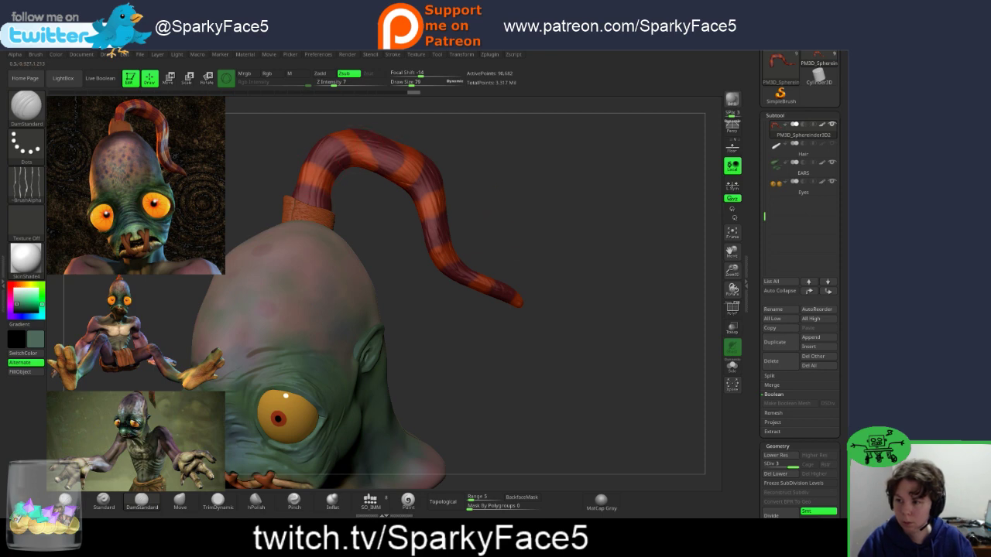
drag(526, 348, 549, 348)
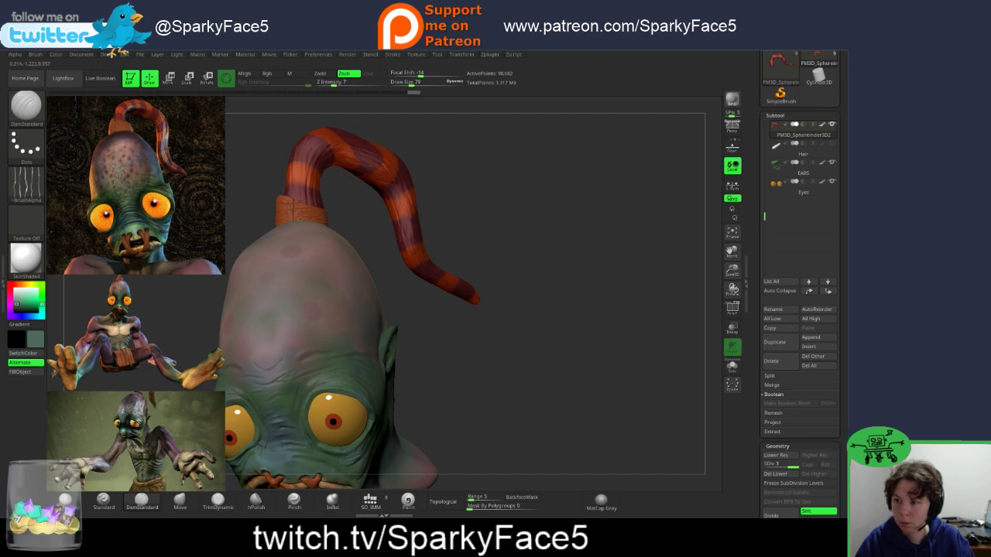
drag(589, 310, 511, 298)
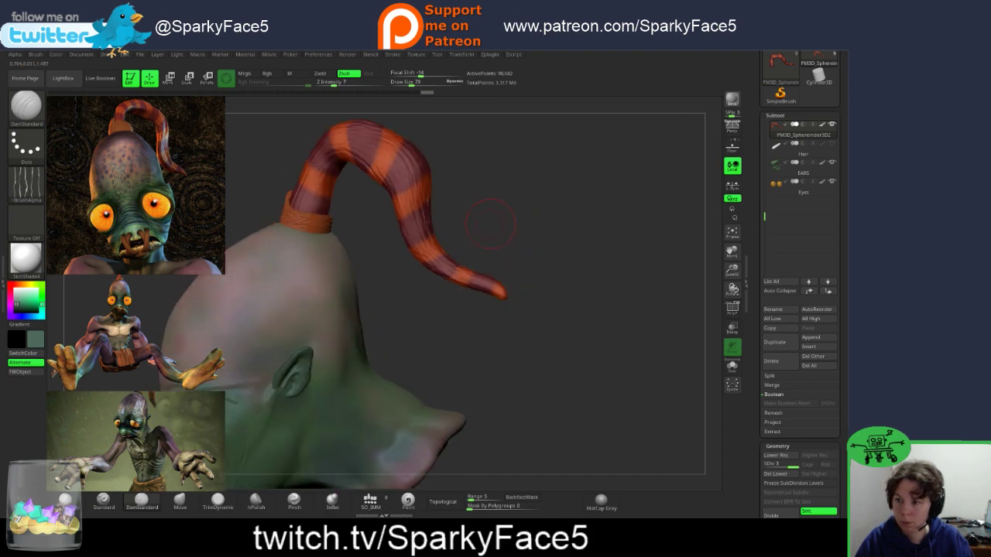
drag(491, 225, 580, 167)
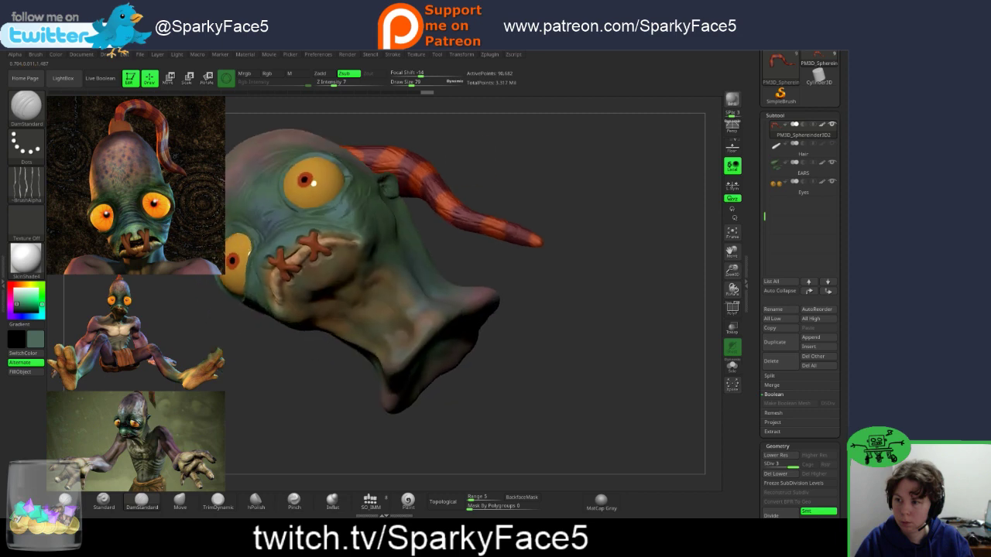
drag(581, 310, 596, 376)
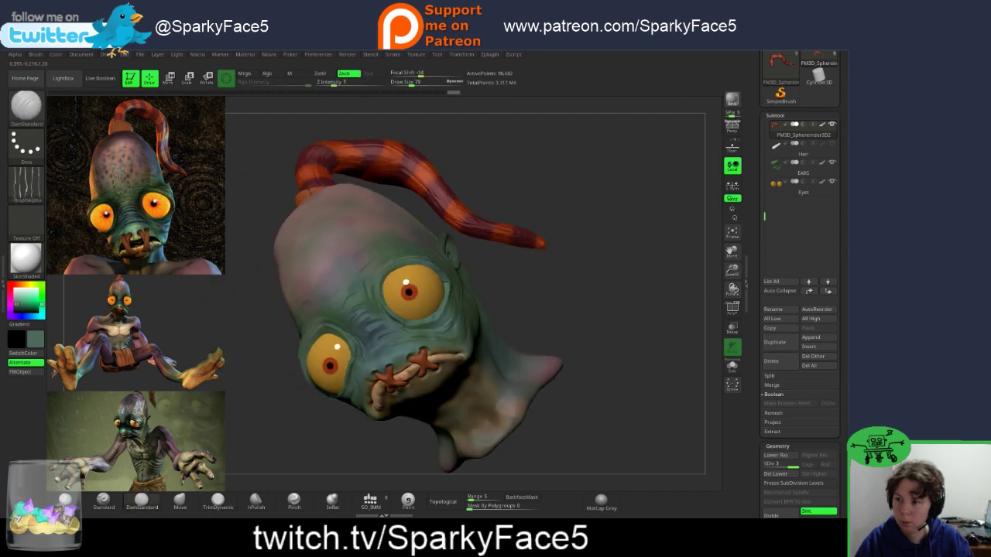
mouse_move(580, 256)
mouse_down()
mouse_move(584, 325)
mouse_move(662, 325)
mouse_move(686, 290)
mouse_up()
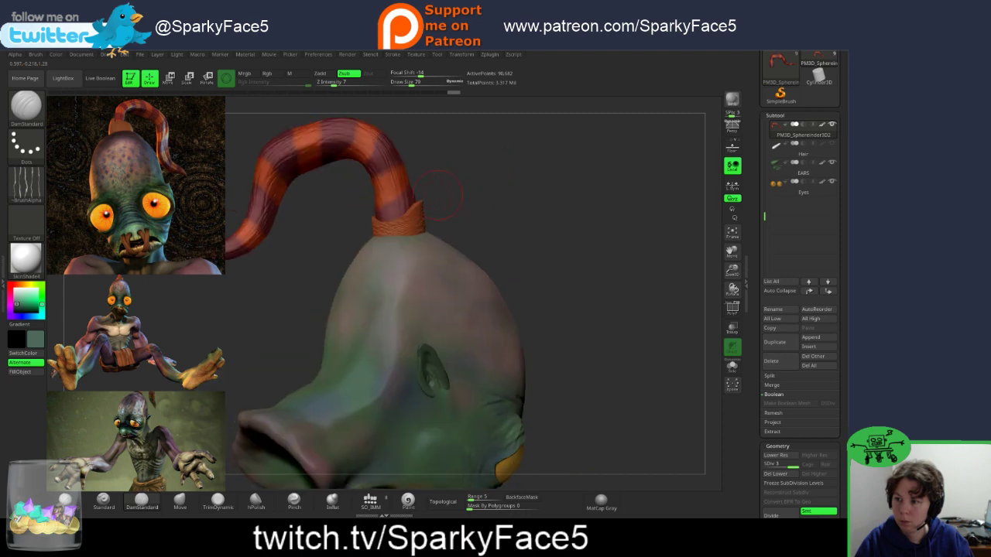
Step: Carve strand grooves at the back of the ponytail's base where it enters the hair band
key(shift)
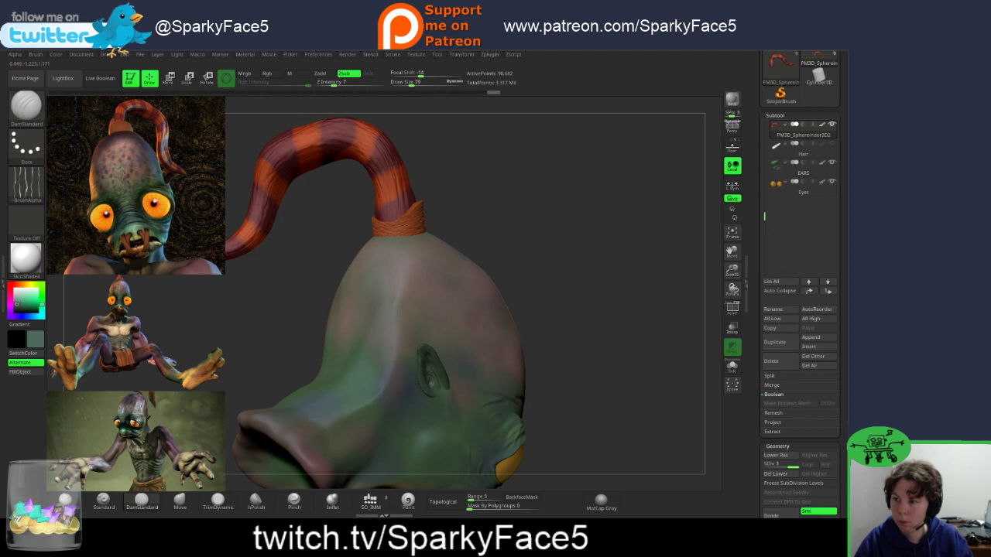
drag(487, 424, 491, 455)
mouse_move(604, 333)
mouse_down()
mouse_move(647, 314)
mouse_move(623, 333)
mouse_move(581, 248)
mouse_move(619, 329)
mouse_up()
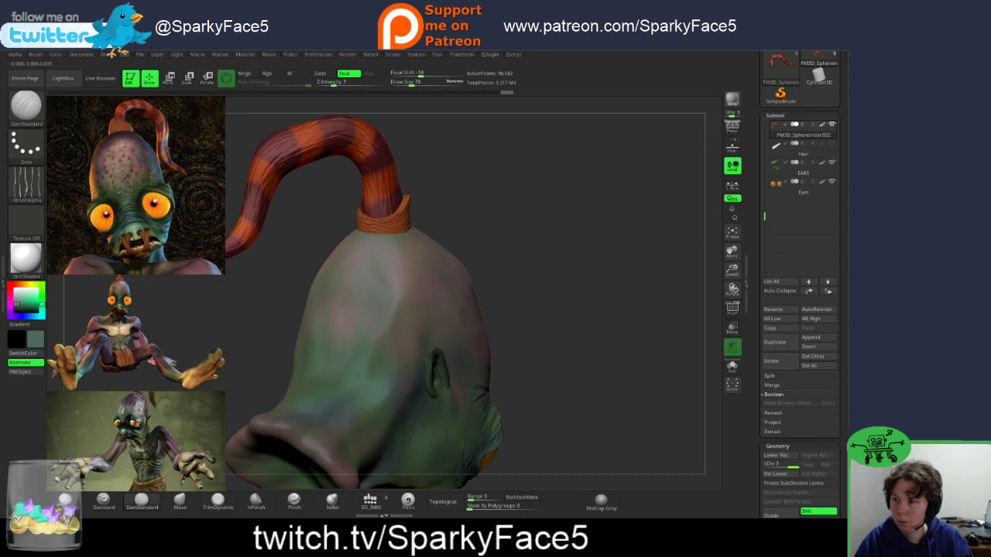
drag(376, 190, 379, 214)
mouse_move(611, 326)
mouse_down()
mouse_move(608, 313)
mouse_move(553, 306)
mouse_move(569, 321)
mouse_move(629, 329)
mouse_up()
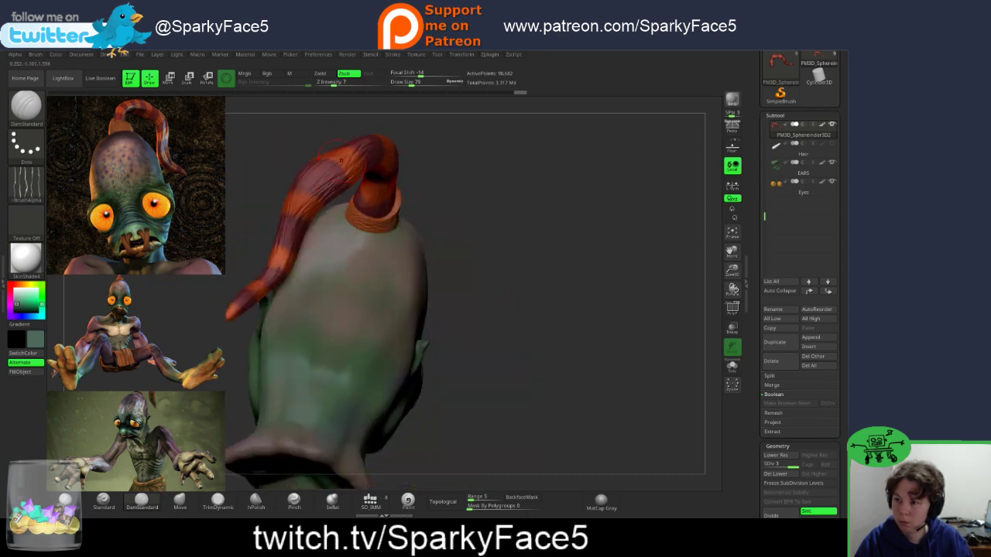
drag(375, 186, 379, 210)
drag(464, 247, 549, 254)
drag(461, 332, 430, 271)
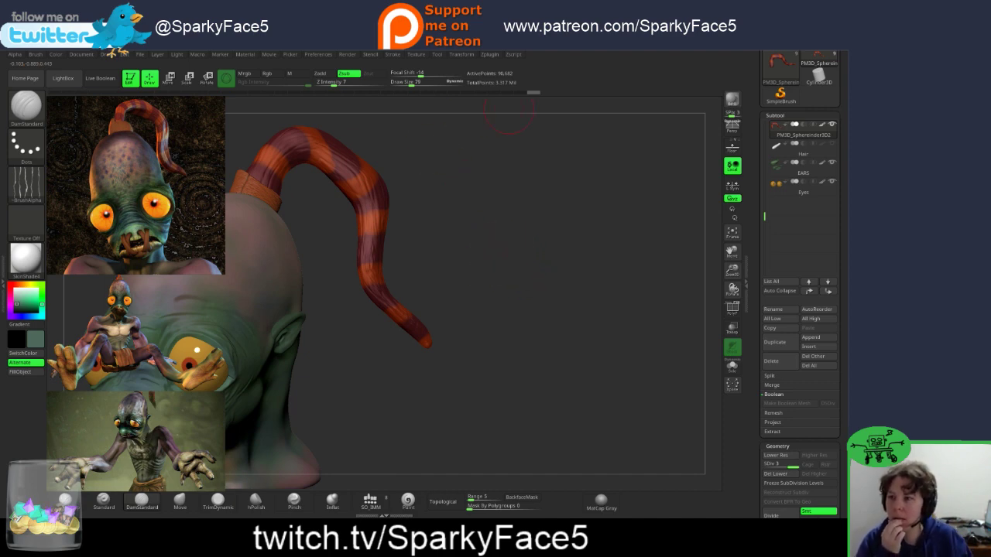
Step: Step the ponytail's history back to its smooth state before the strand carving and duplicate the subtool
drag(532, 92, 55, 92)
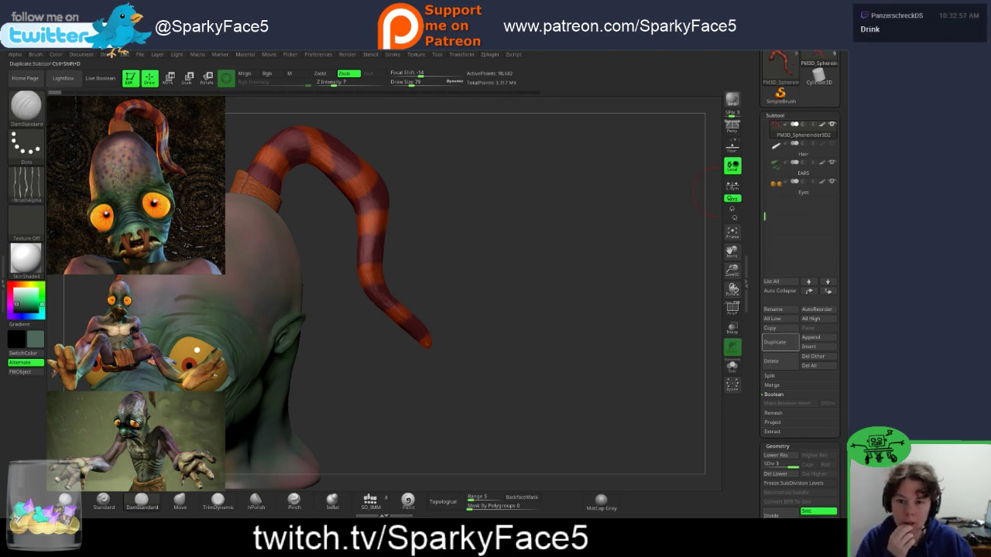
click(778, 341)
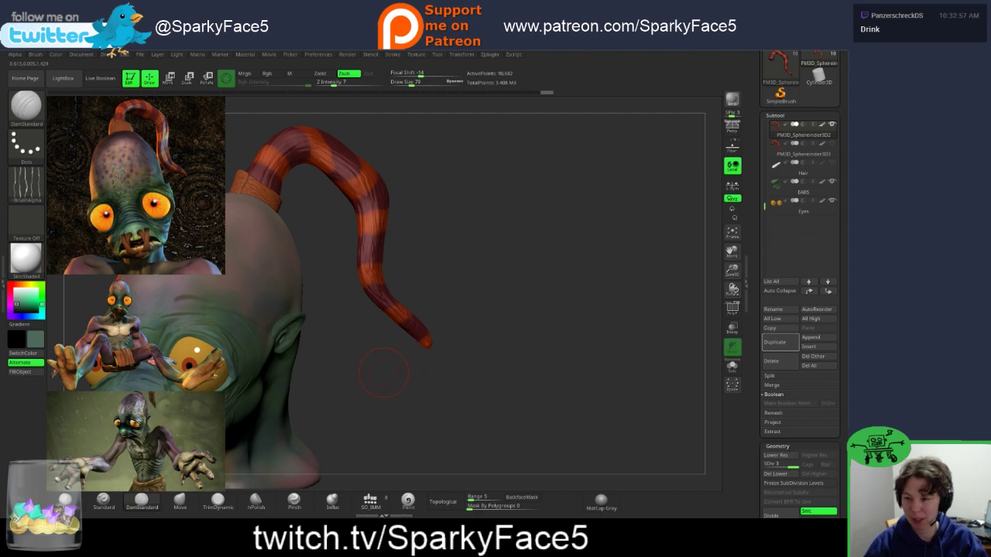
Step: Inspect the carved ponytail from the side and front of the head, and show the smooth duplicate in its place
mouse_move(407, 397)
mouse_down()
mouse_move(512, 346)
mouse_move(621, 364)
mouse_move(565, 394)
mouse_move(610, 384)
mouse_up()
drag(434, 383, 562, 404)
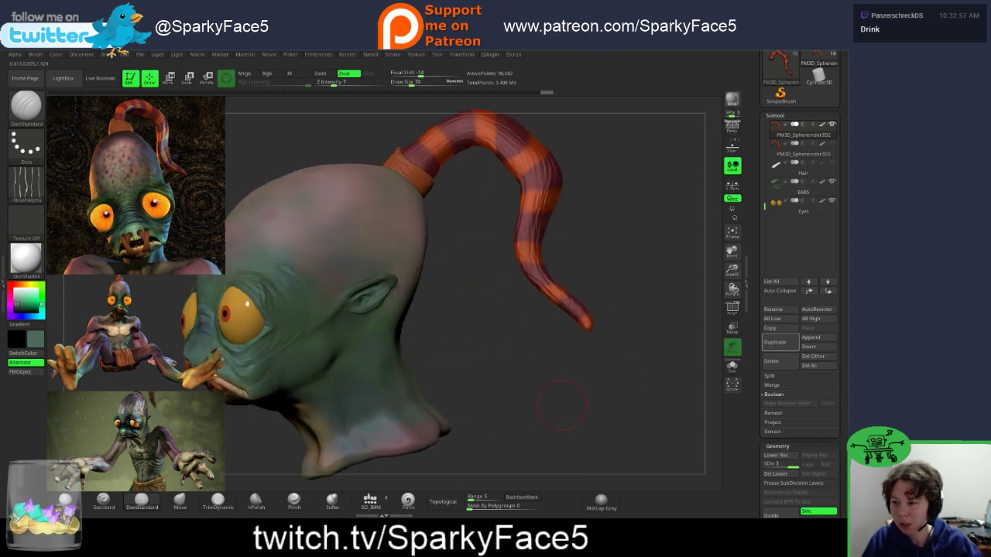
alt+drag(481, 304, 555, 314)
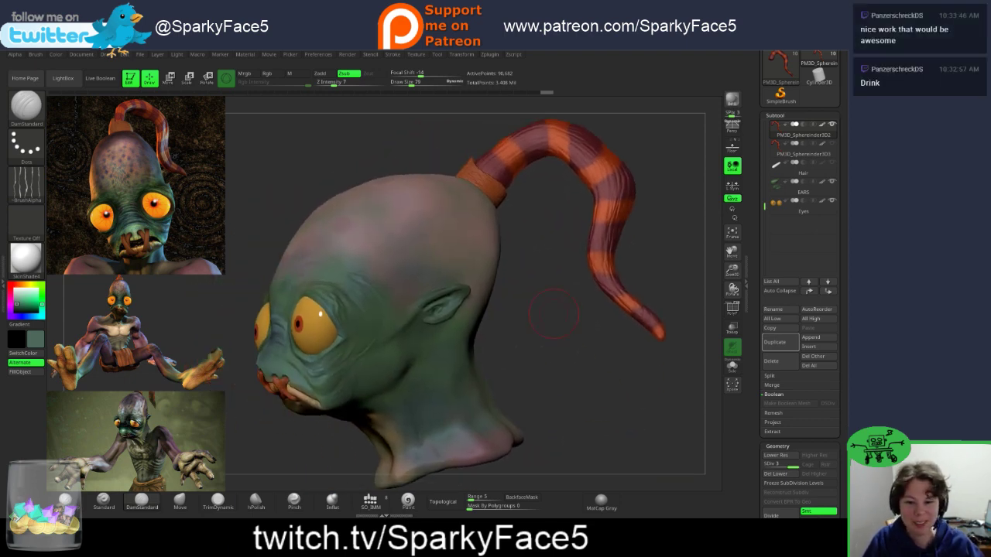
mouse_move(584, 360)
mouse_down()
mouse_move(675, 367)
mouse_move(582, 362)
mouse_move(586, 374)
mouse_move(668, 380)
mouse_up()
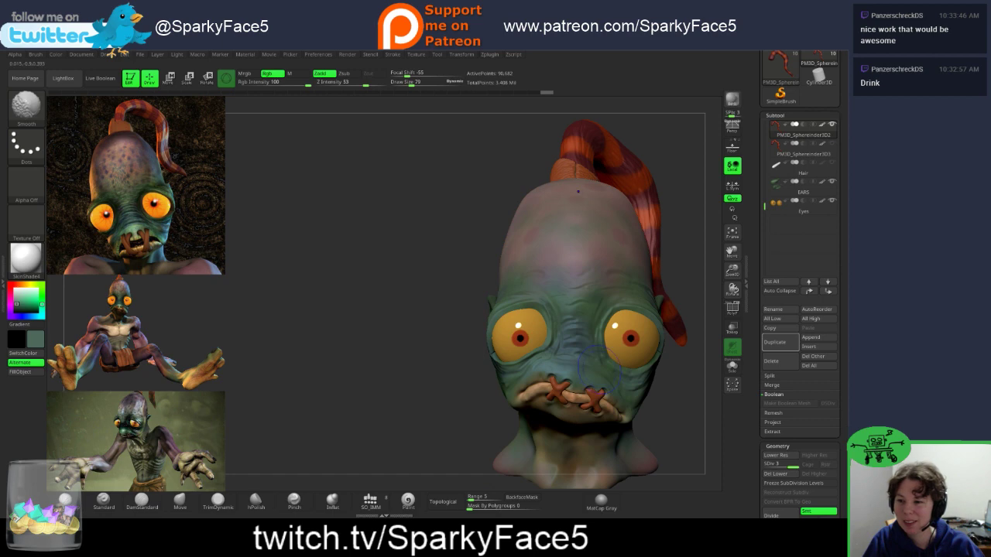
key(alt)
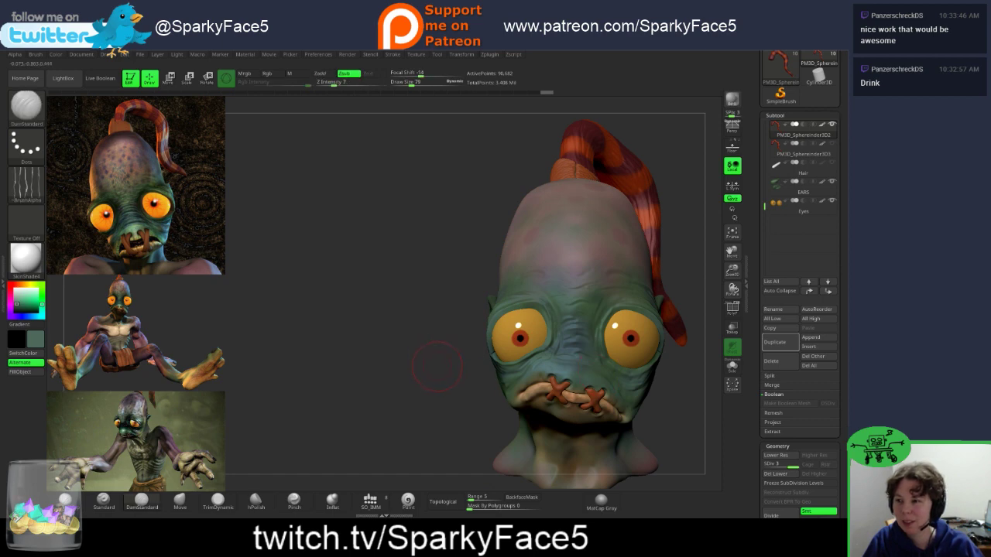
drag(423, 295, 658, 281)
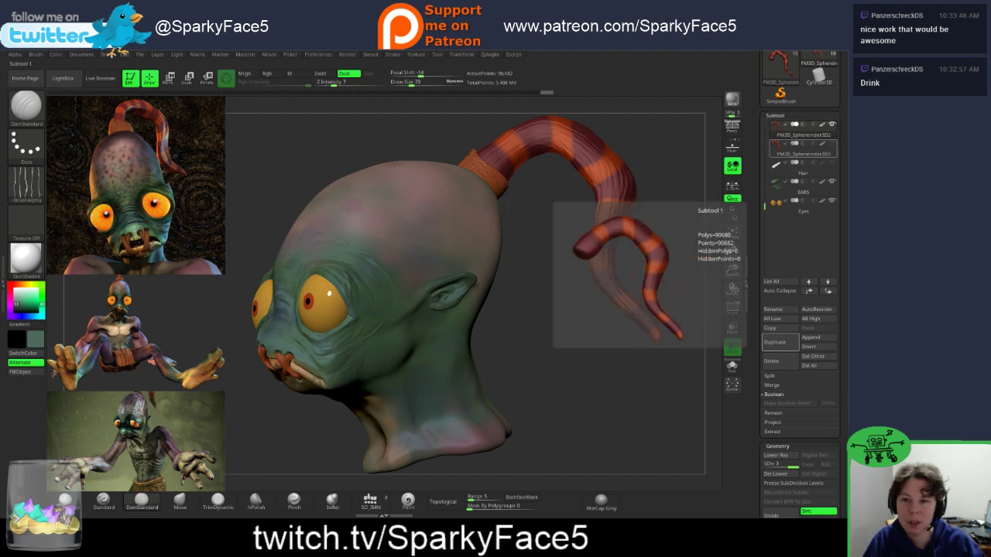
click(832, 144)
click(802, 151)
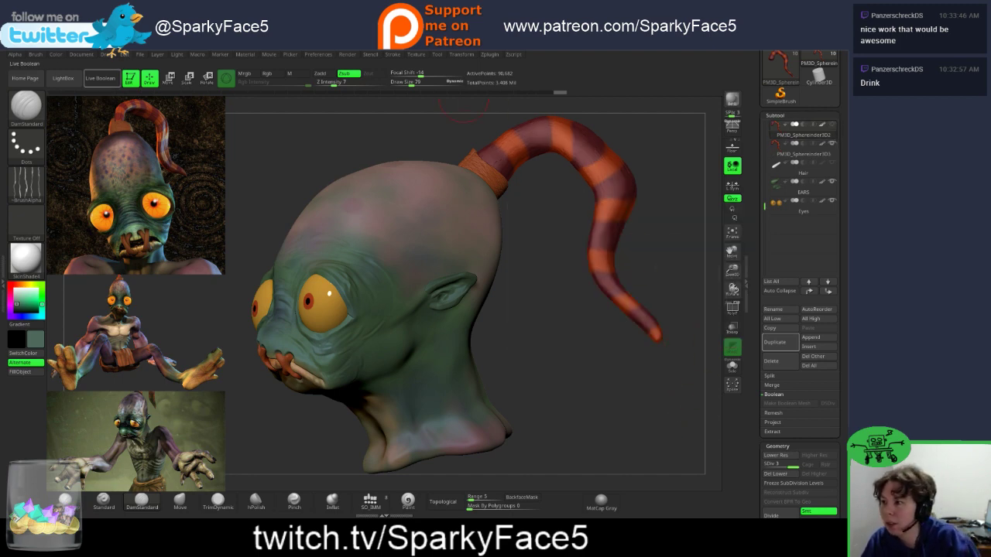
Step: Browse the noise presets for a suitable hair texture and load the Noise16 preset
click(63, 78)
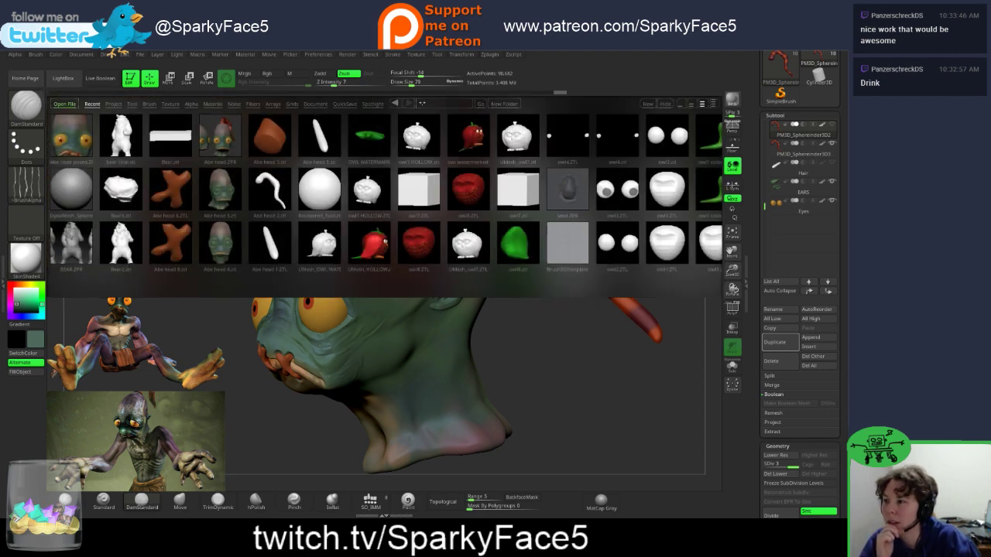
click(233, 104)
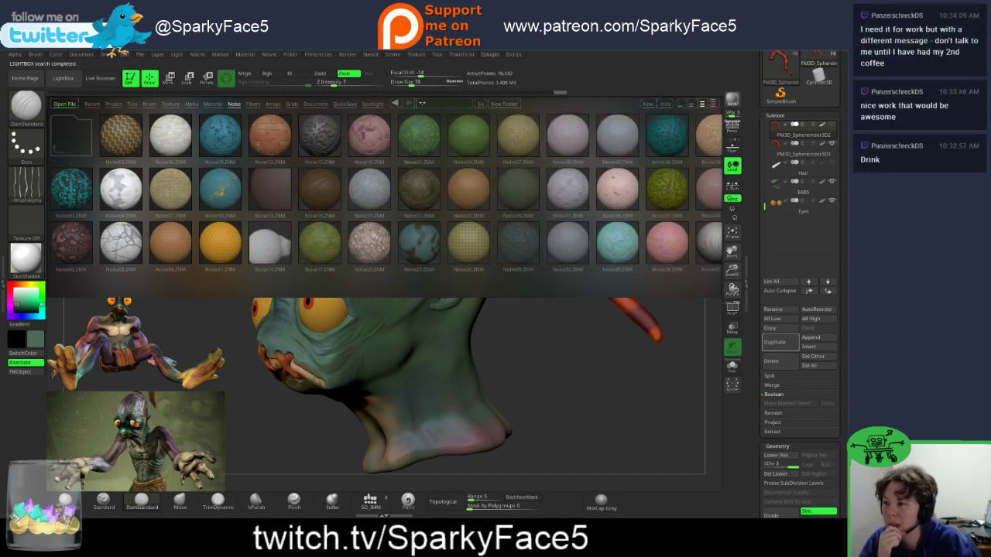
drag(617, 189, 475, 190)
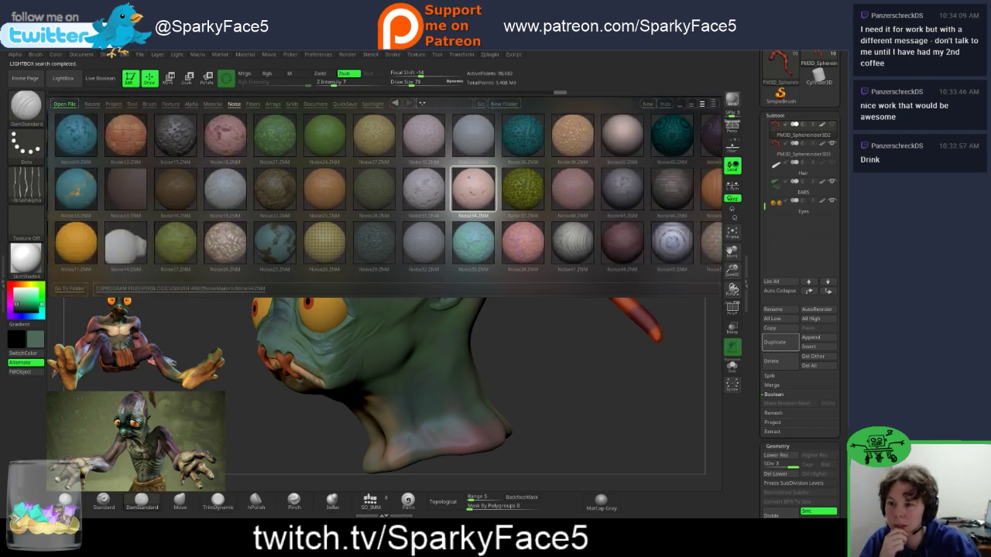
drag(575, 190, 198, 190)
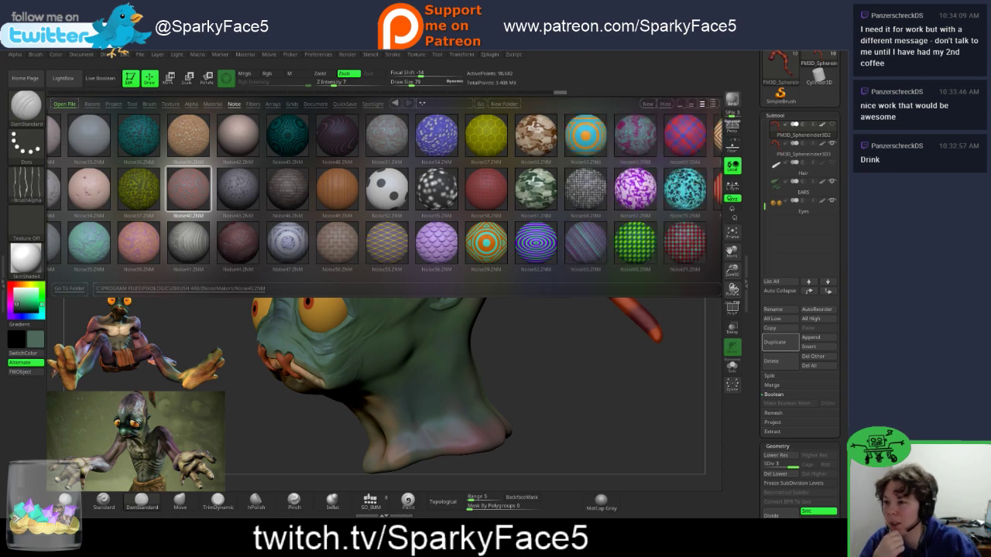
drag(336, 189, 341, 189)
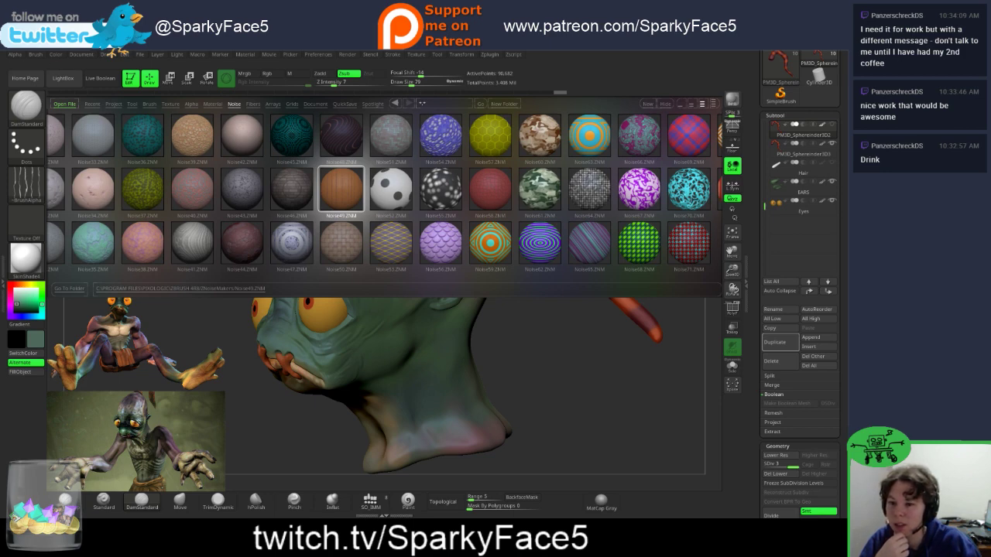
drag(640, 189, 724, 189)
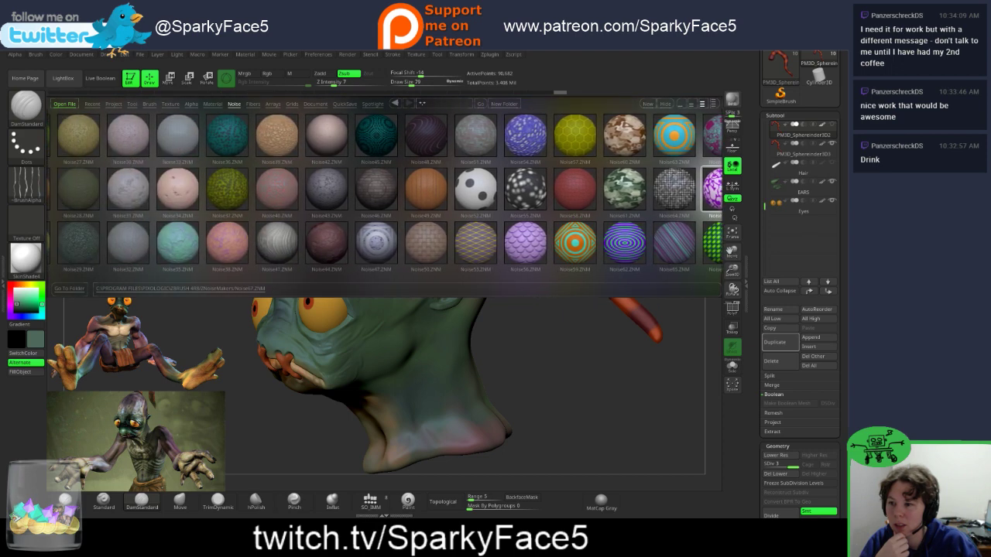
drag(475, 189, 836, 190)
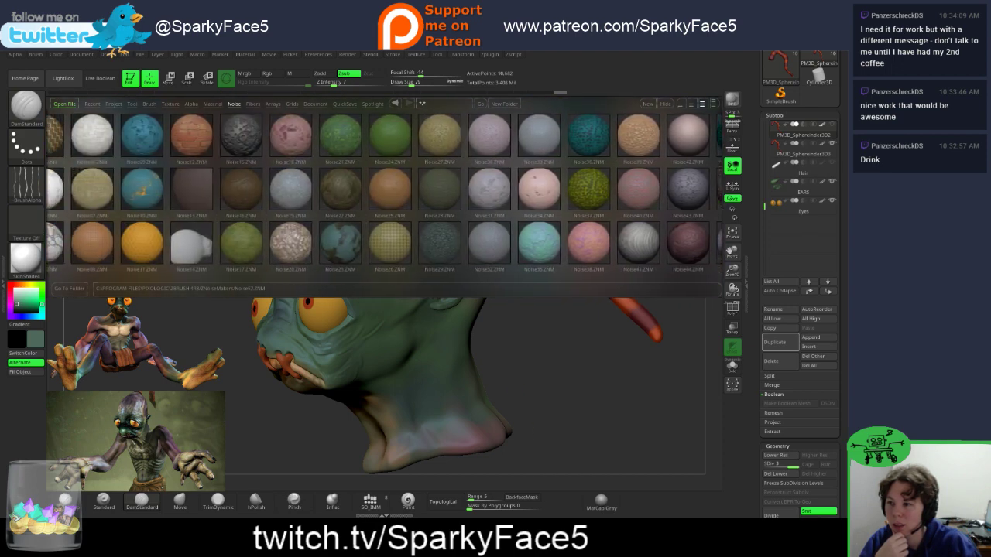
drag(390, 190, 466, 190)
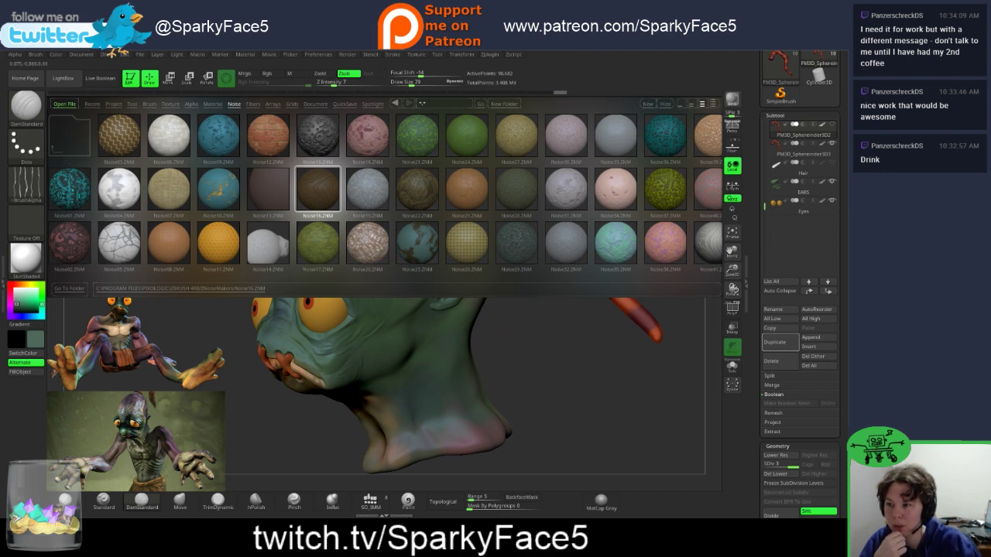
double_click(318, 189)
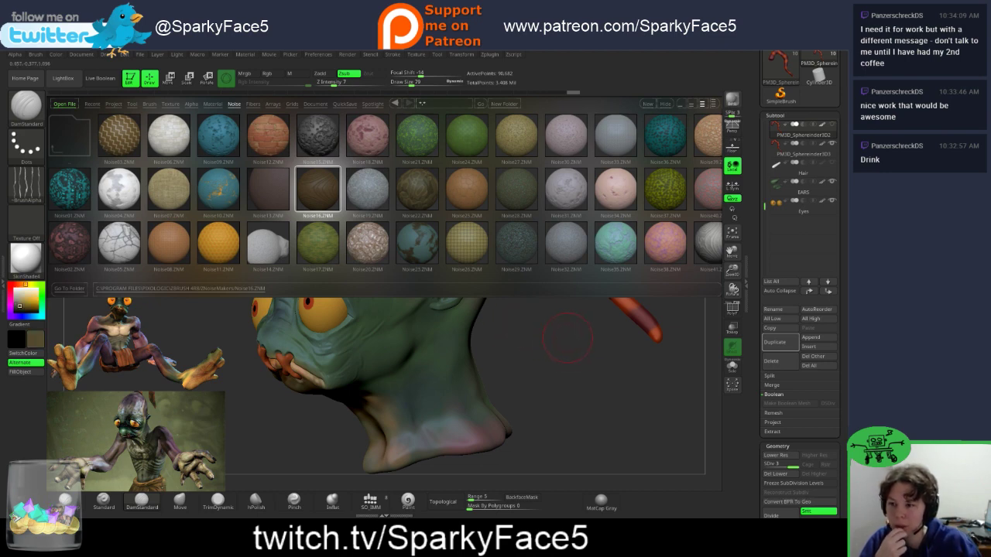
key(comma)
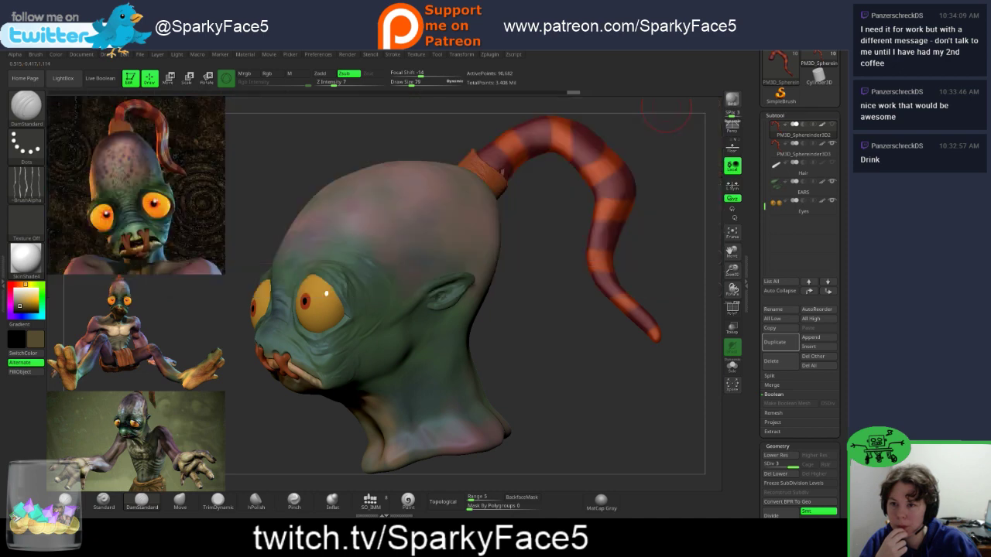
drag(759, 449, 758, 232)
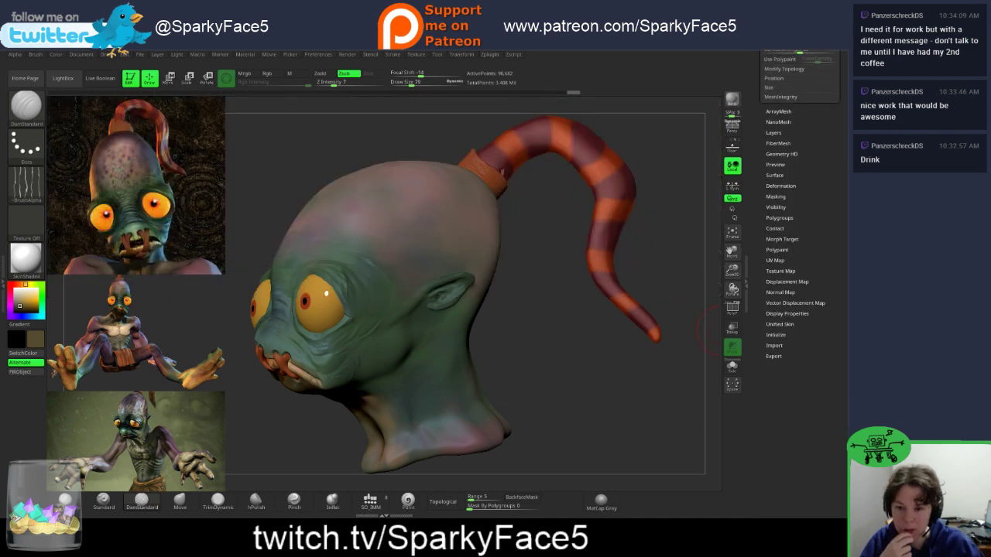
scroll(798, 309, up, 1)
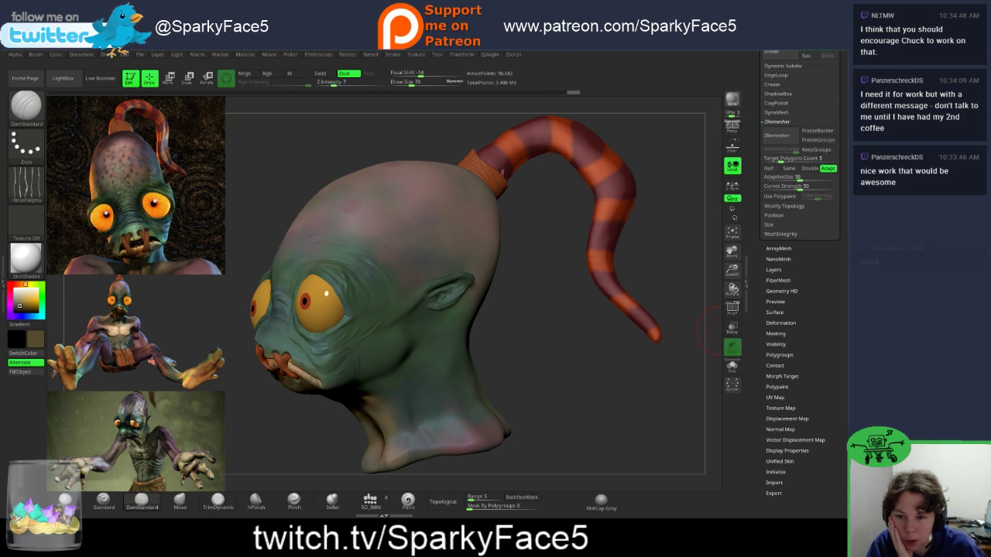
click(780, 323)
click(780, 322)
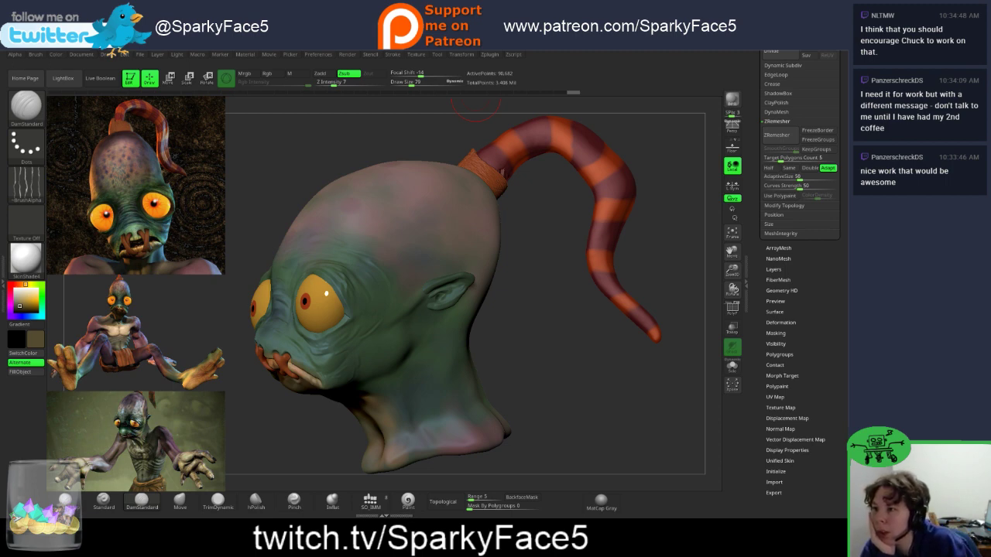
click(416, 54)
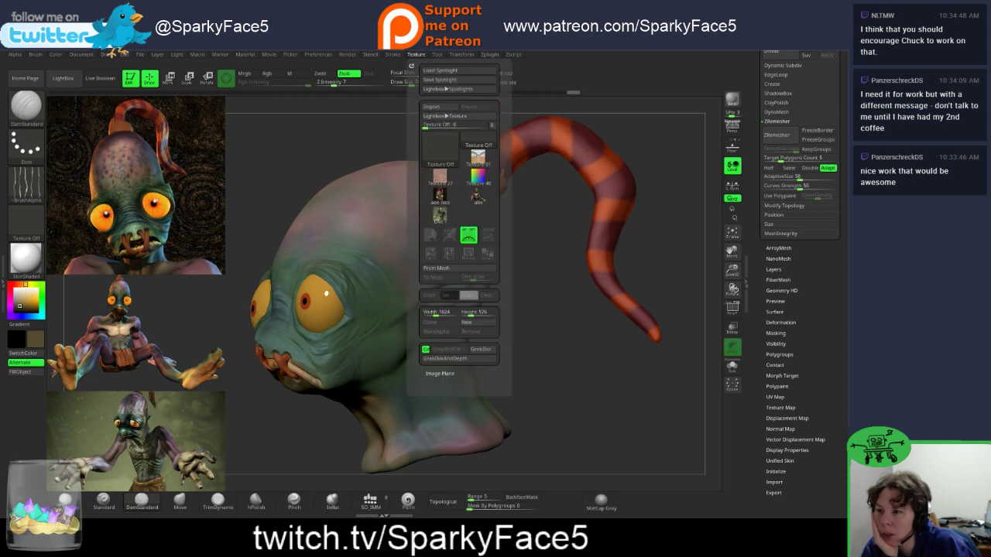
click(436, 54)
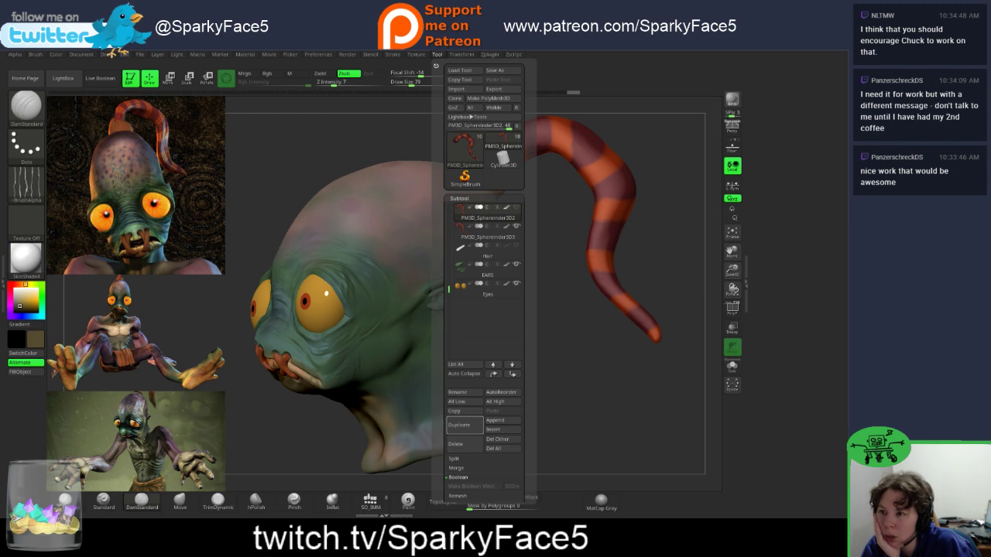
mouse_move(393, 54)
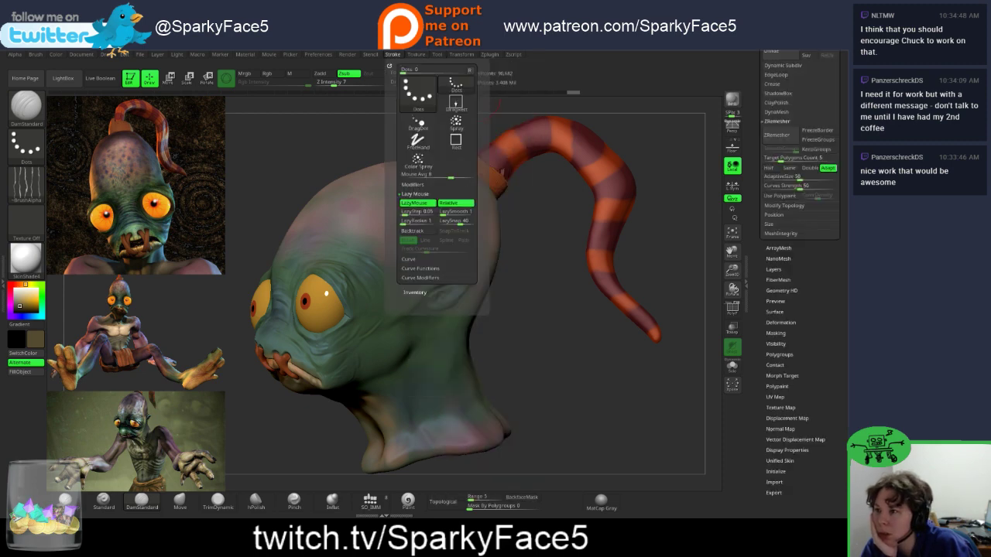
click(347, 54)
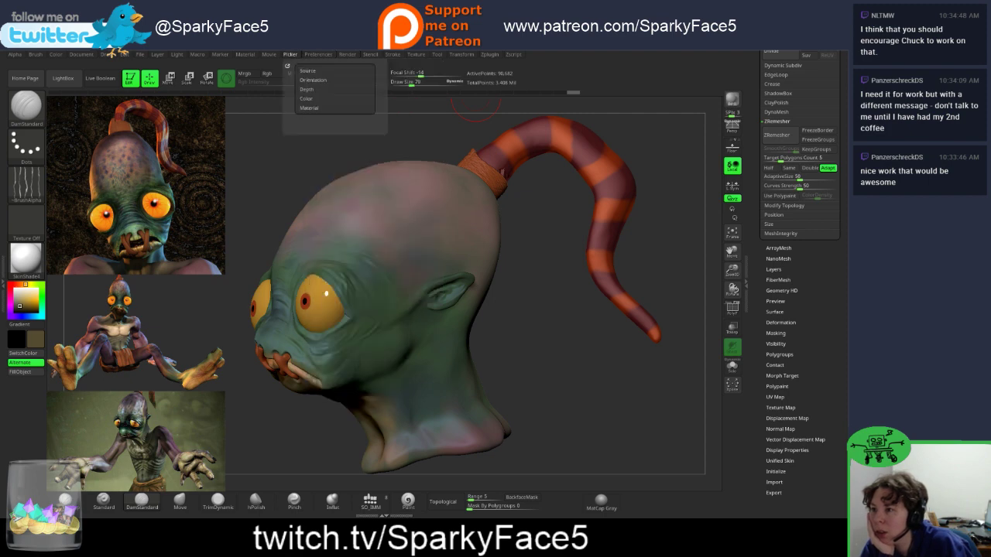
click(269, 54)
mouse_move(245, 55)
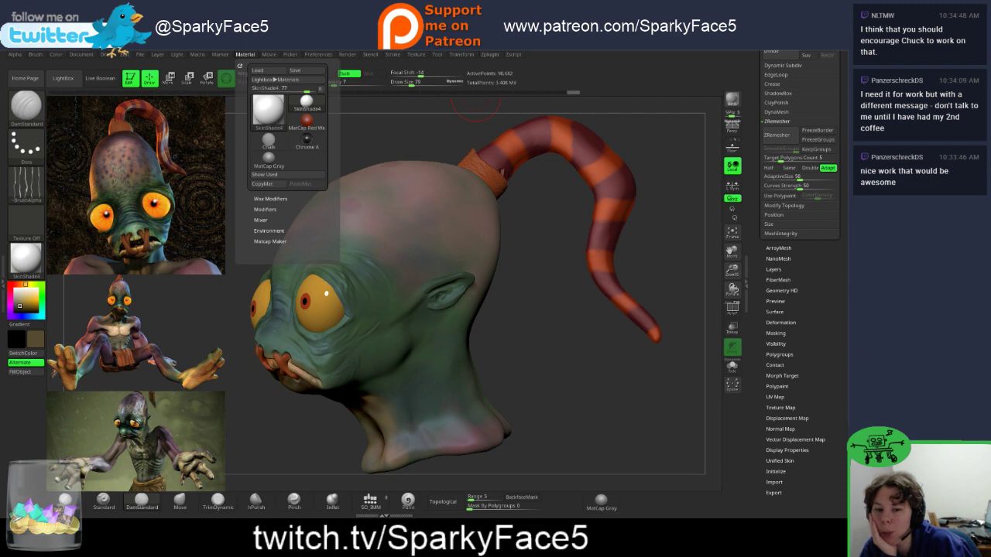
mouse_move(221, 55)
click(176, 54)
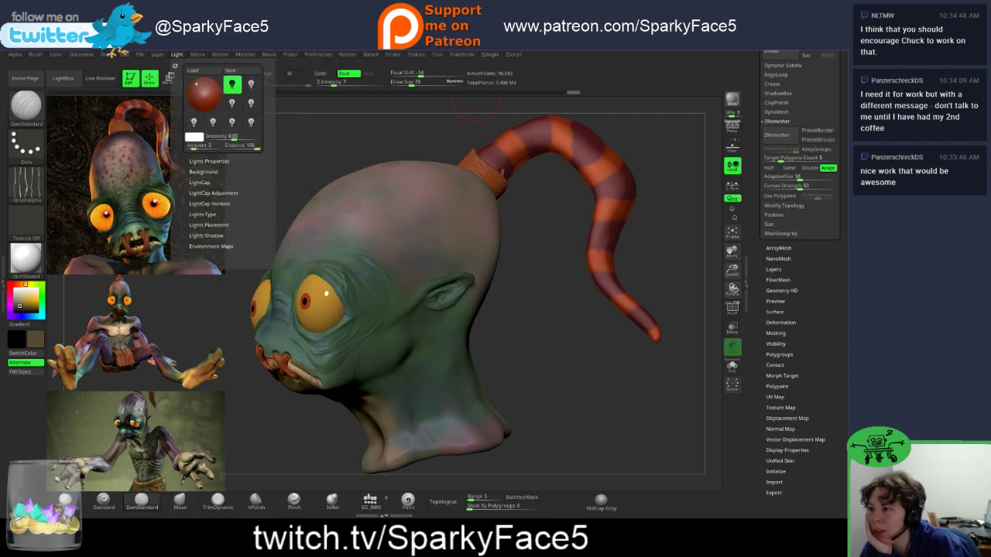
click(157, 54)
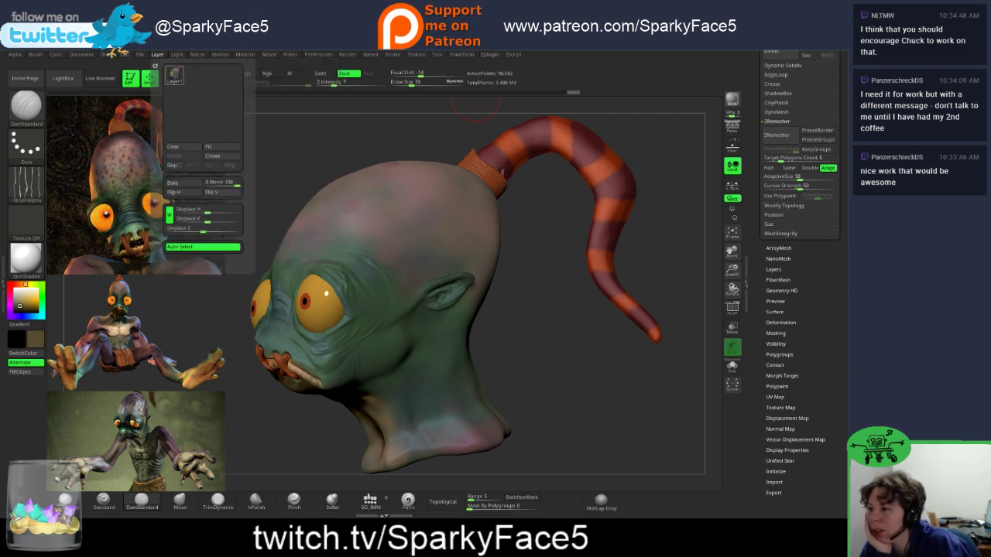
click(140, 54)
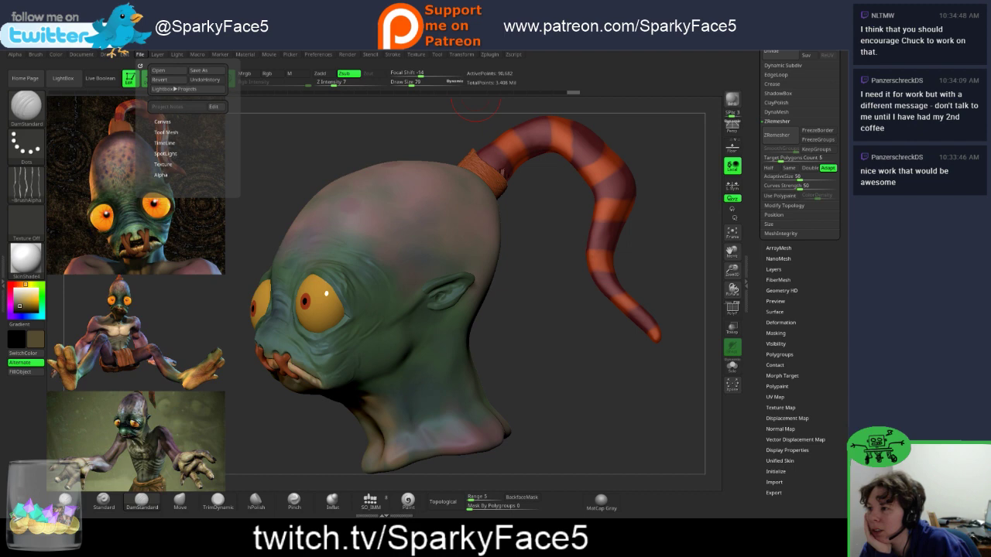
click(124, 54)
click(106, 55)
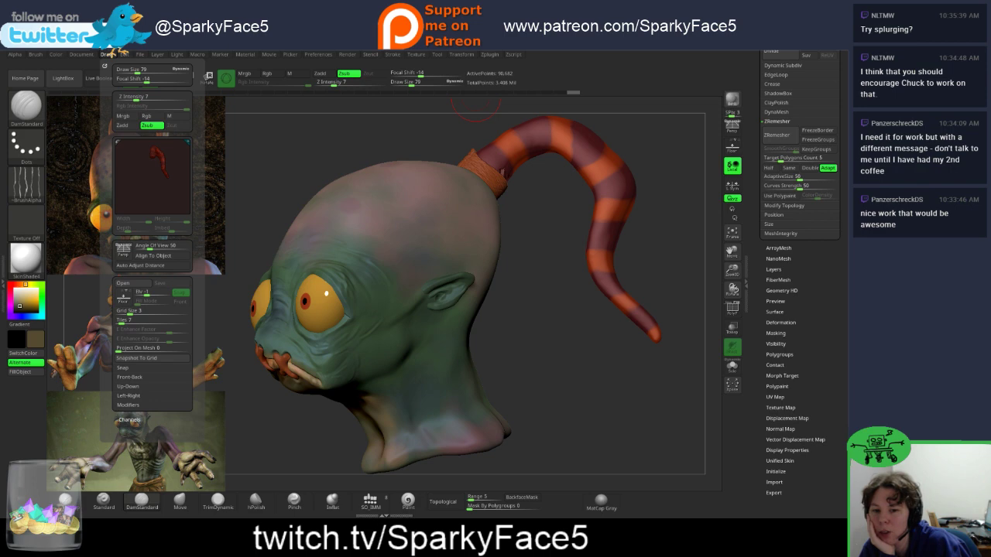
click(109, 54)
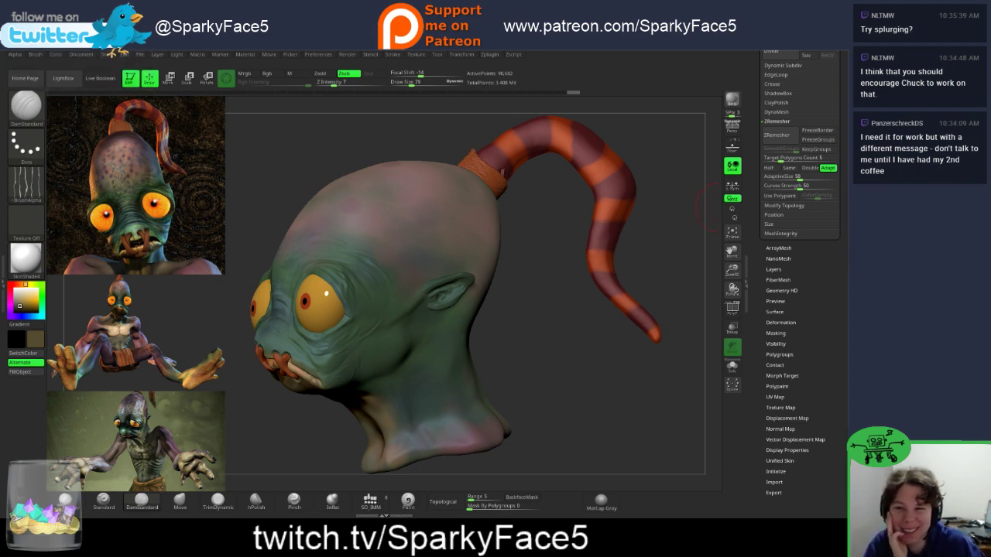
Step: Look through the Zplugin entries, including Misc Utilities, Adjust Plugin and Scale Master, for a tool suited to hair detailing
drag(758, 247, 758, 454)
scroll(800, 310, up, 3)
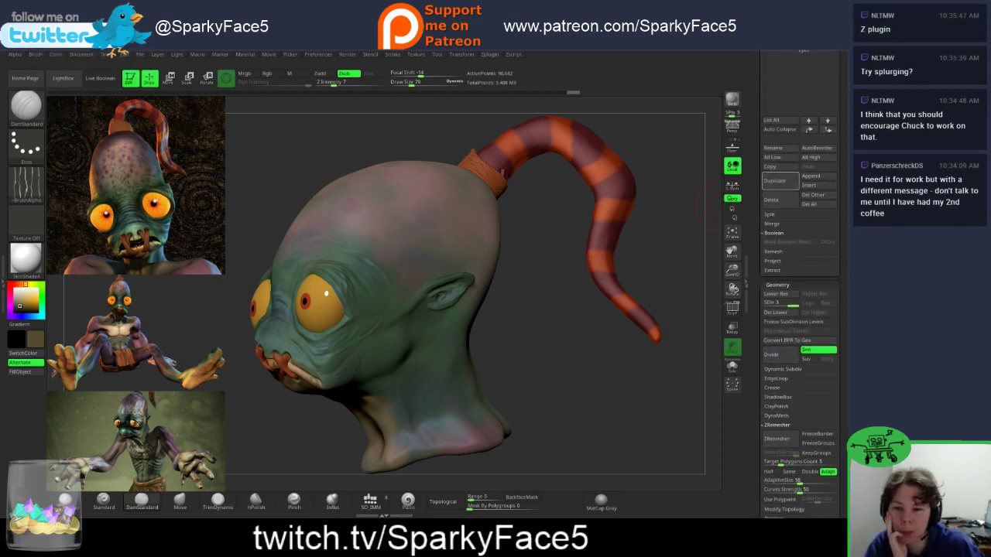
click(489, 55)
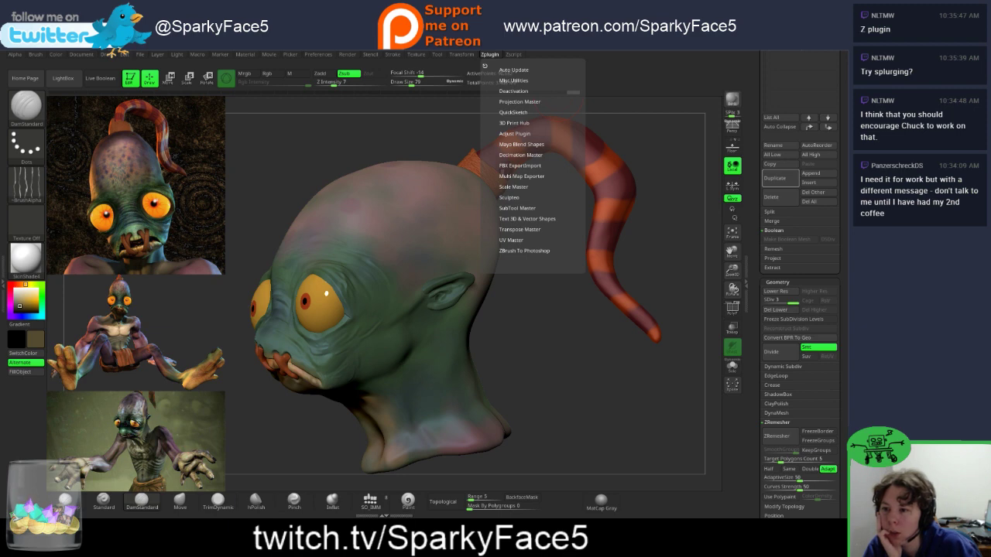
click(527, 219)
click(527, 219)
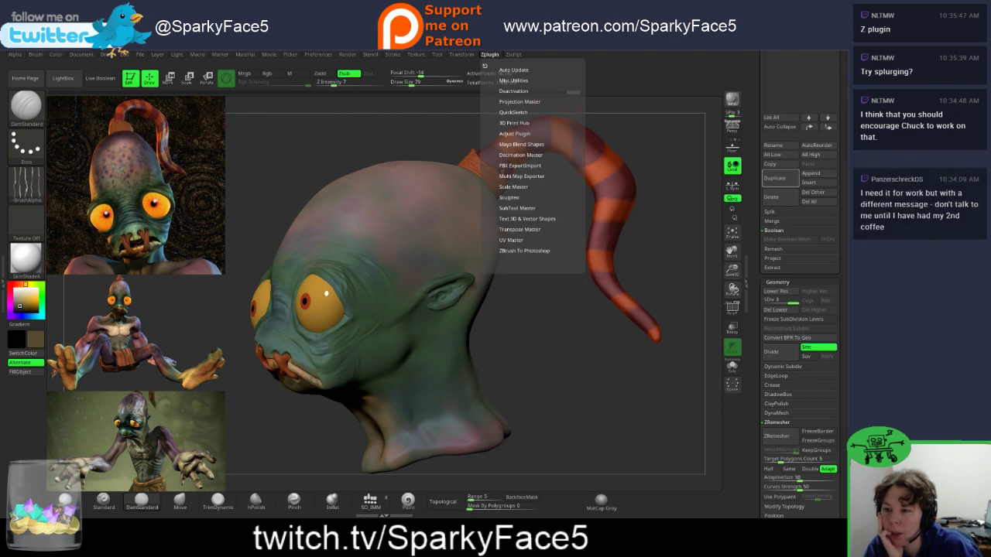
click(511, 240)
click(511, 240)
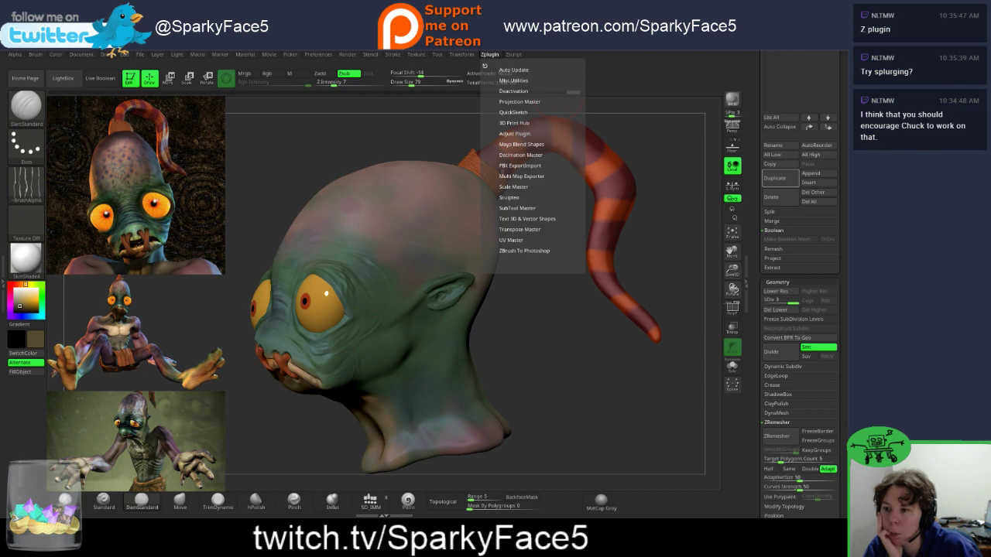
click(513, 80)
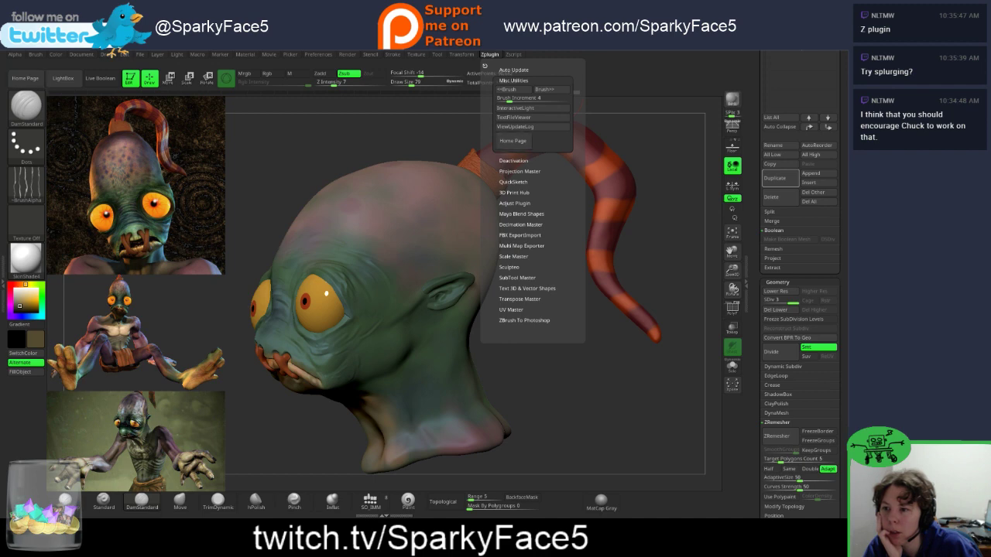
click(514, 203)
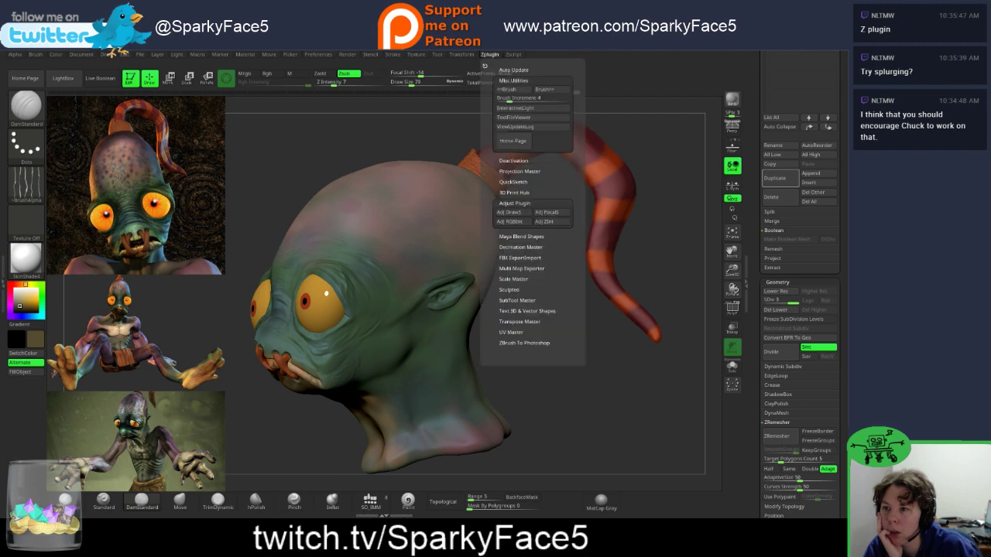
click(512, 56)
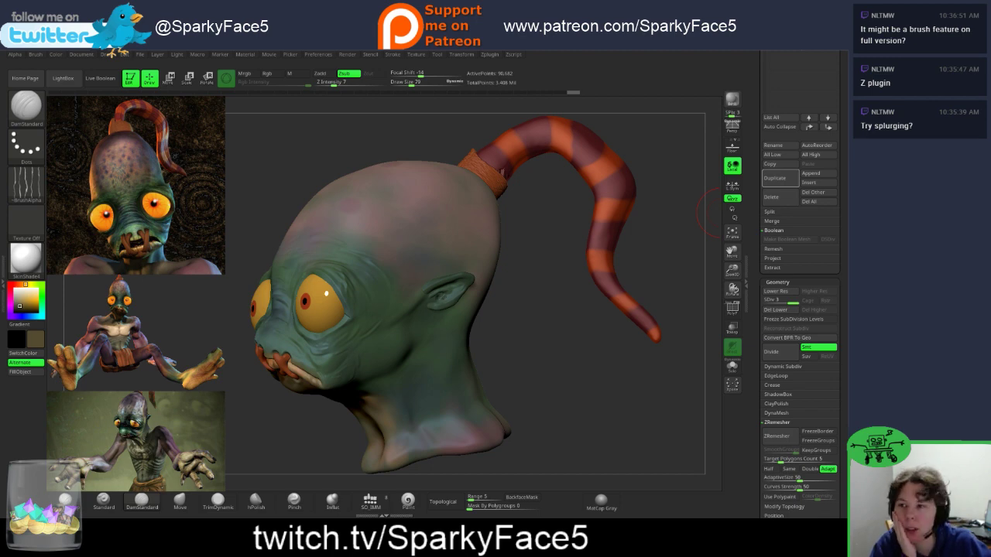
click(489, 55)
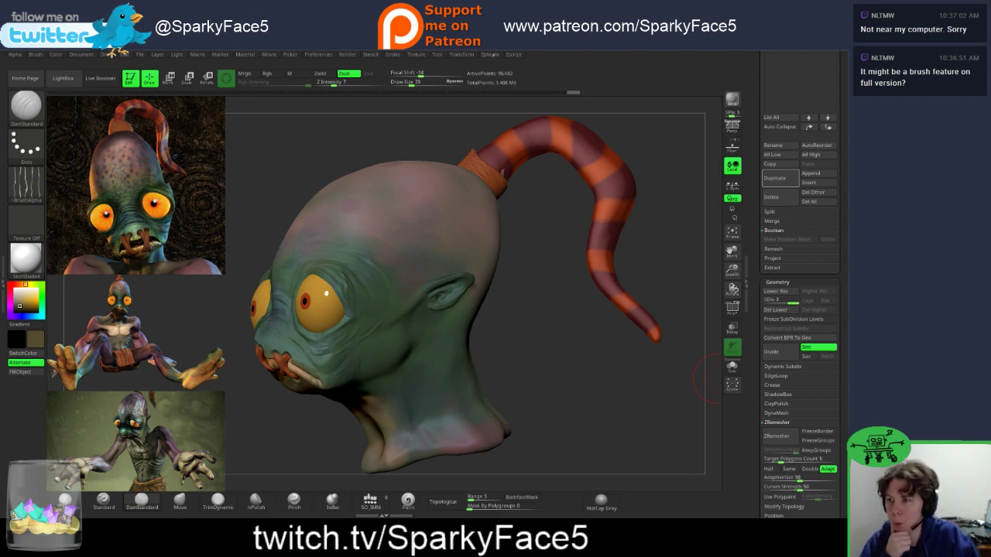
click(246, 54)
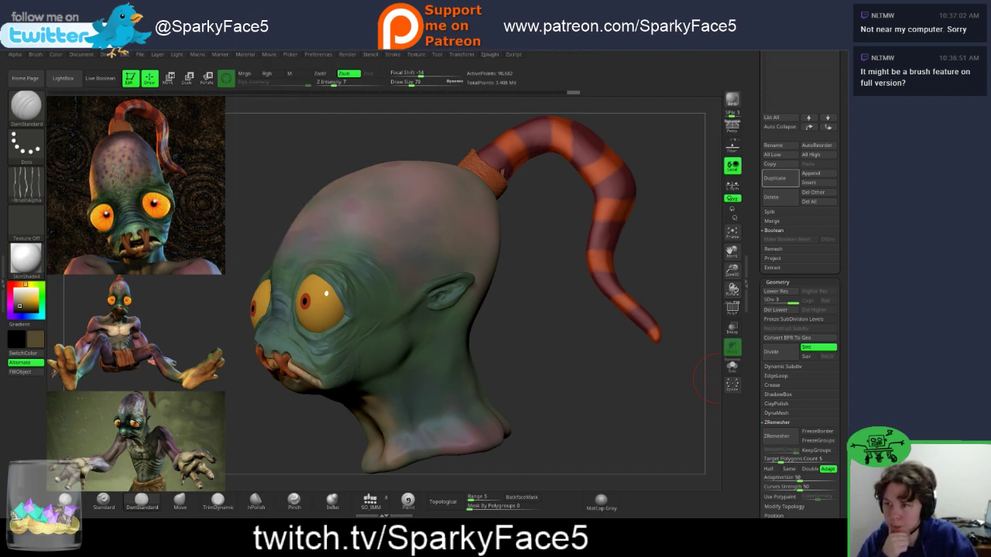
click(489, 54)
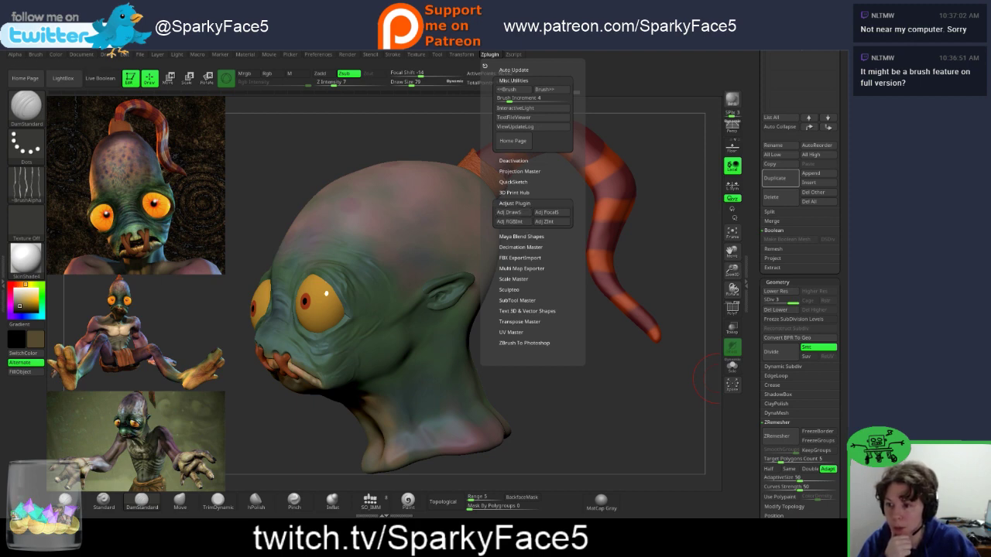
click(514, 280)
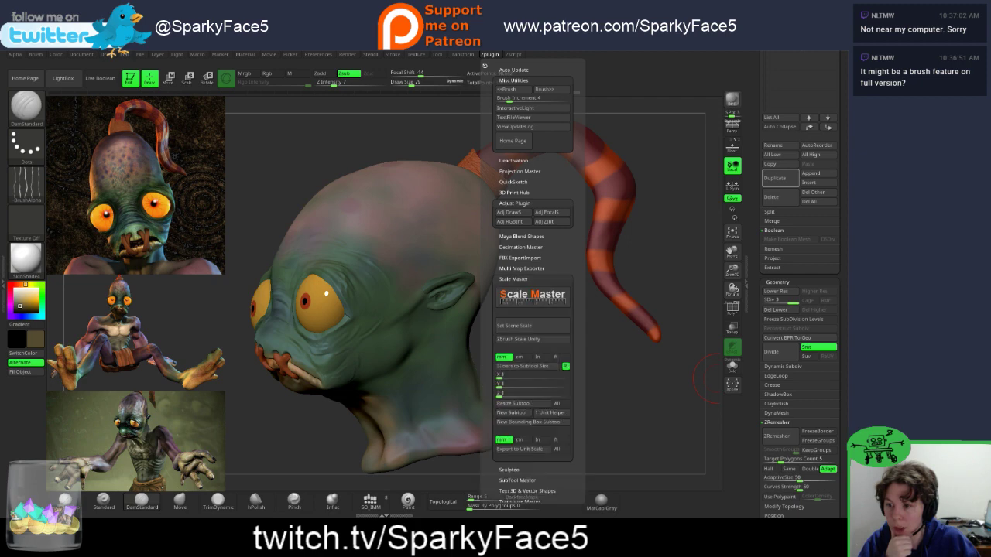
click(513, 280)
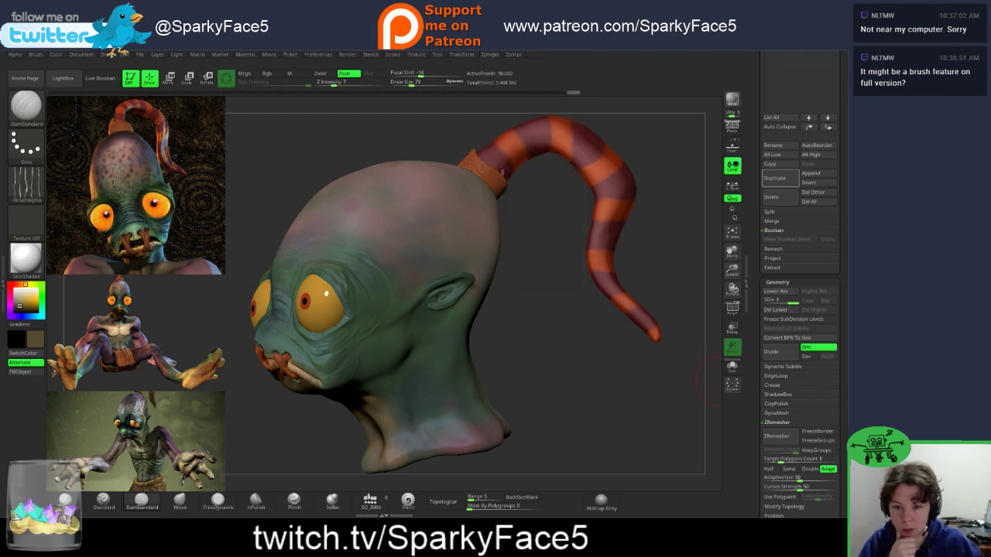
drag(841, 415, 841, 128)
scroll(799, 309, down, 2)
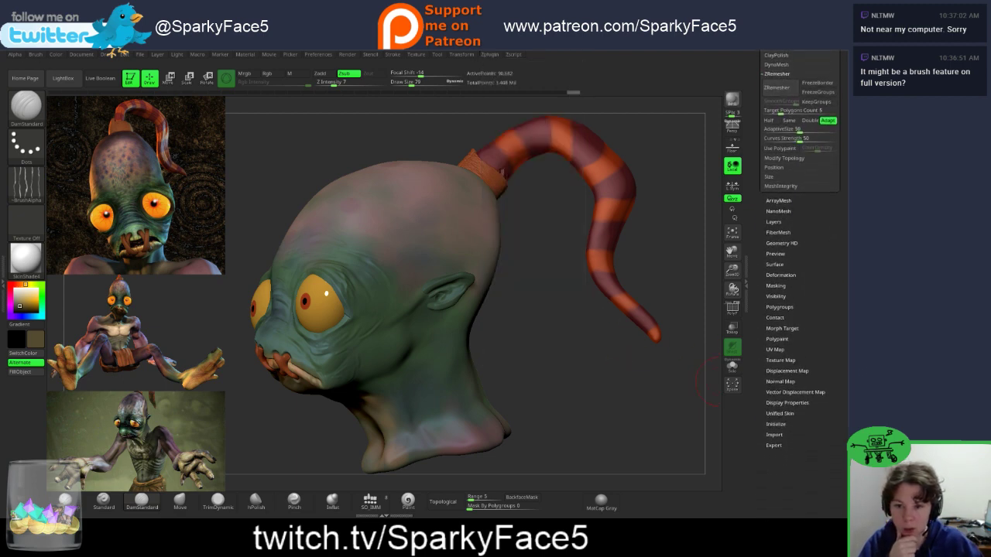
drag(842, 69, 841, 67)
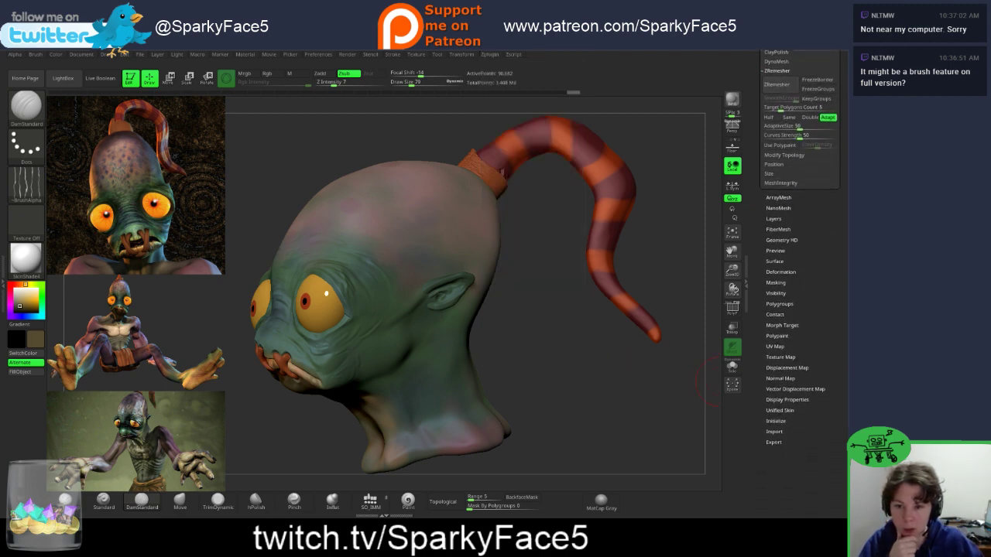
click(776, 293)
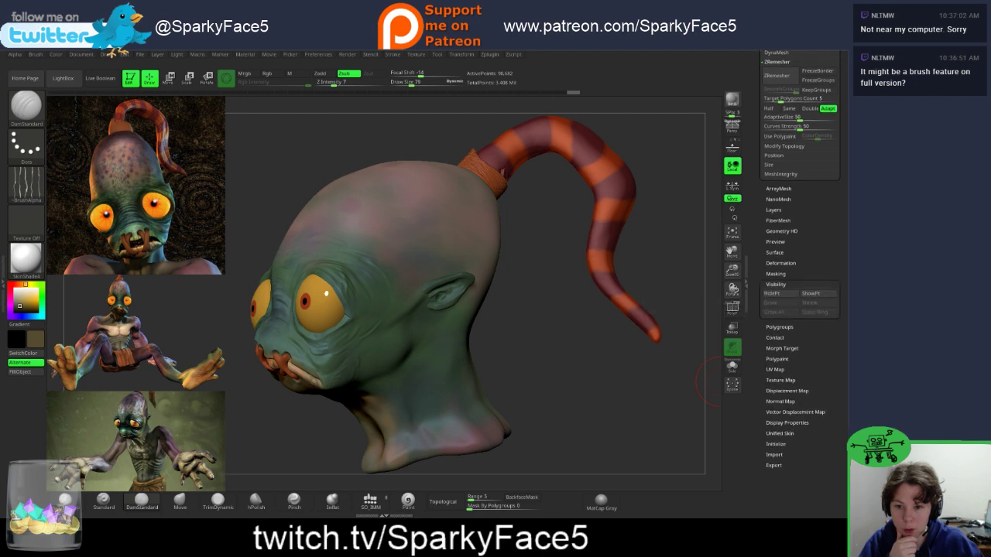
scroll(800, 309, down, 2)
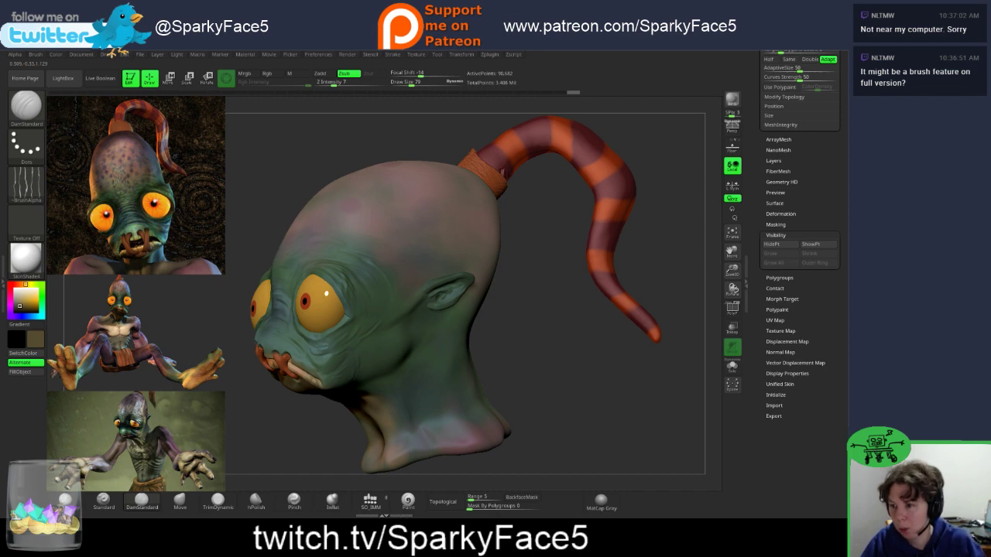
Step: Make the carved ponytail subtool active and visible in place of the smooth duplicate, viewed from the side of the head
drag(536, 268, 439, 272)
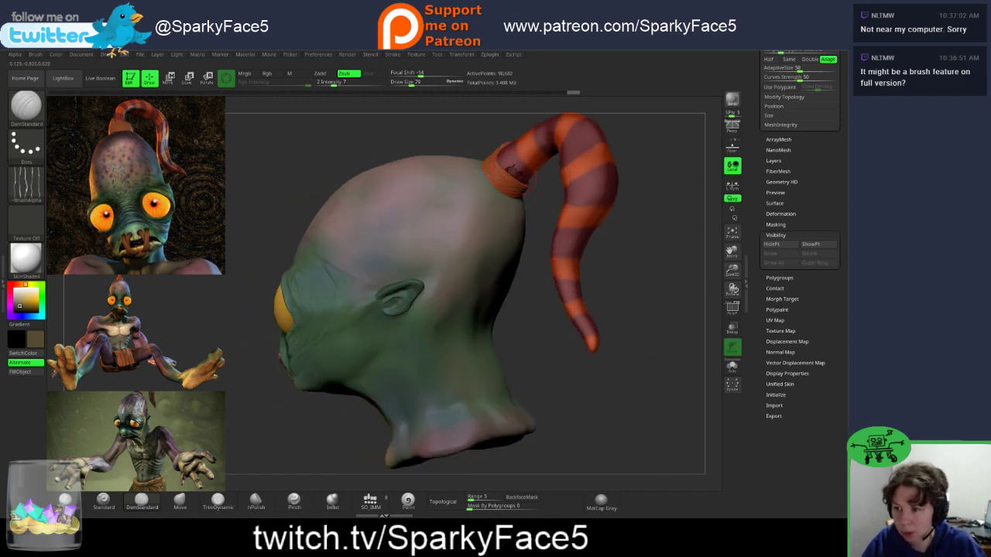
drag(821, 112, 821, 489)
drag(821, 182, 820, 459)
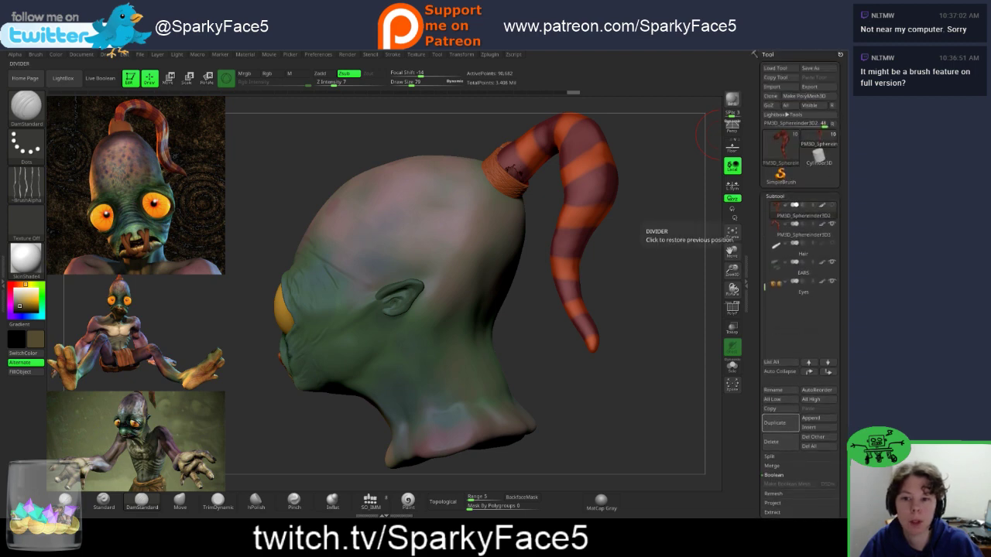
click(802, 216)
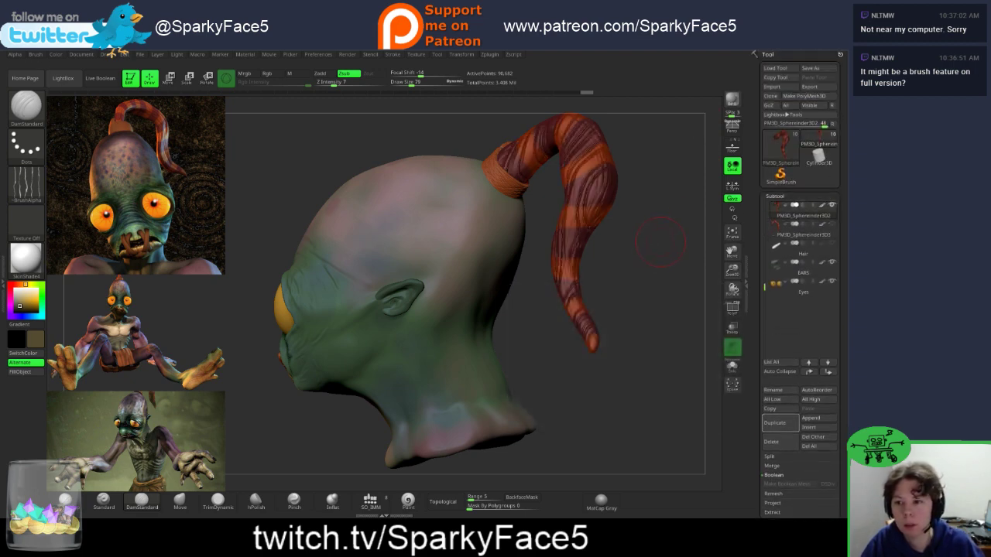
drag(647, 255, 653, 222)
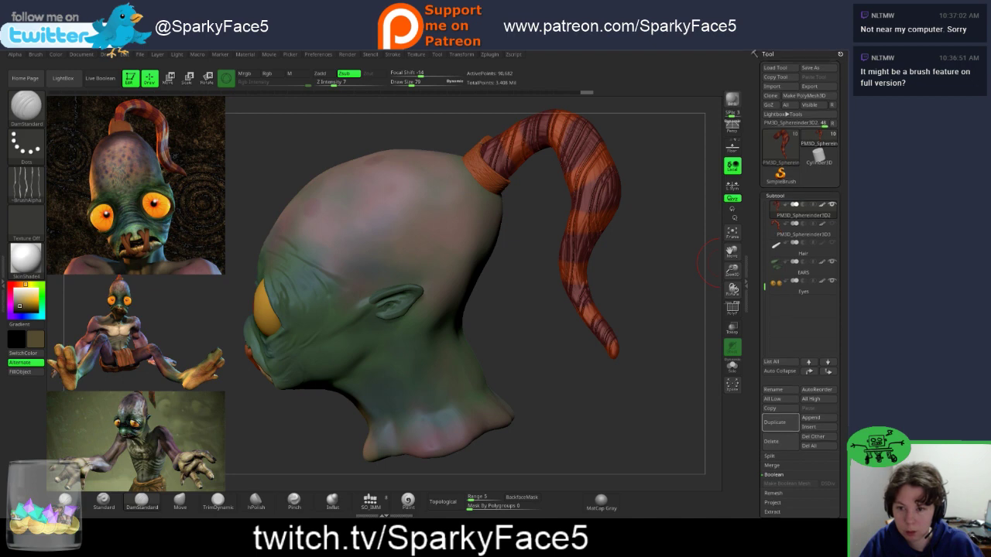
Step: Compare the carved ponytail with and without its last surface detail change, and leave that change undone
drag(842, 395, 841, 111)
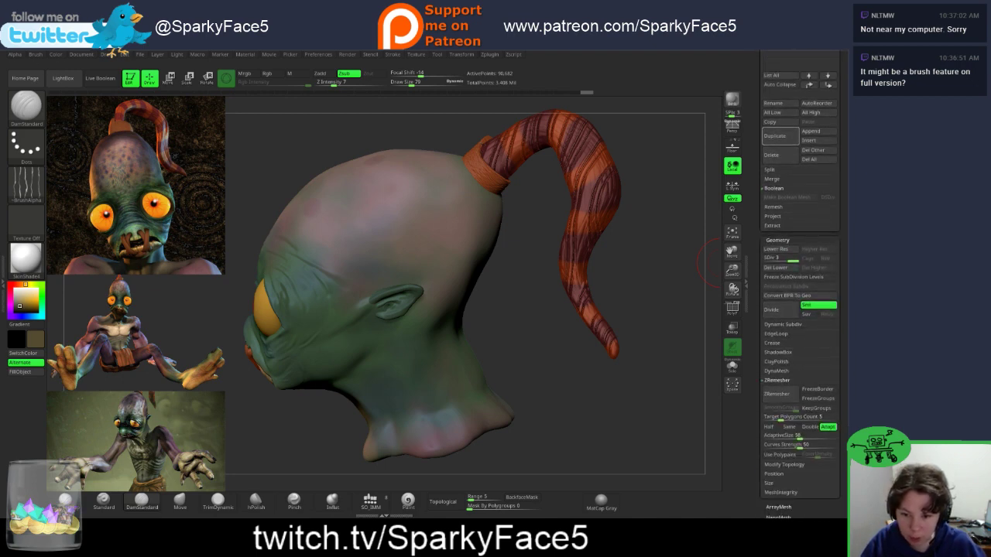
scroll(798, 310, down, 2)
scroll(800, 284, down, 5)
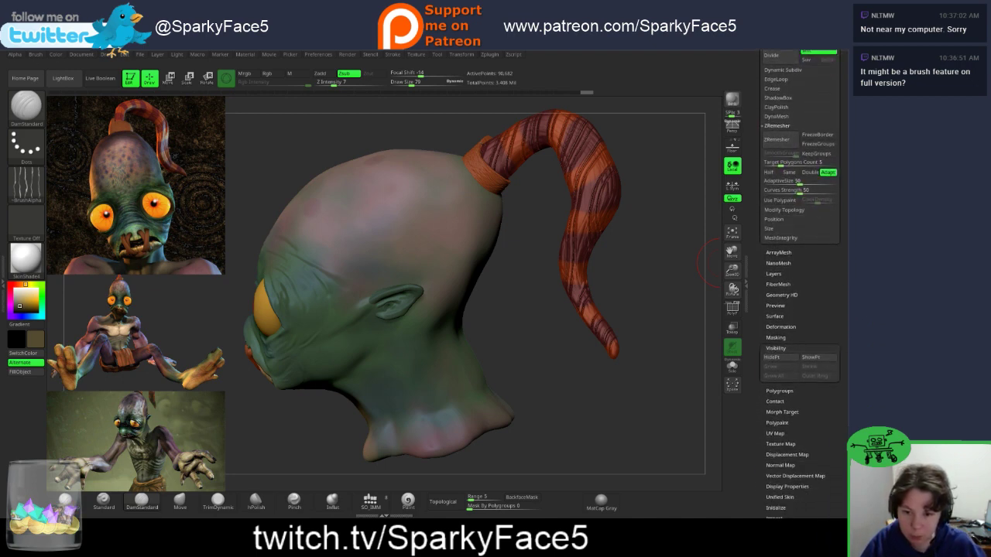
scroll(800, 284, down, 1)
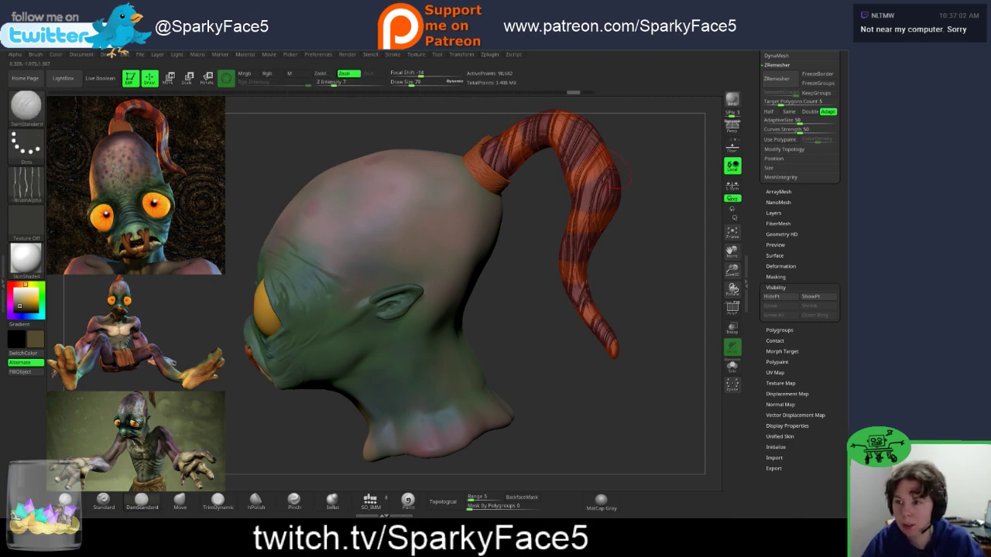
key(ctrl+z)
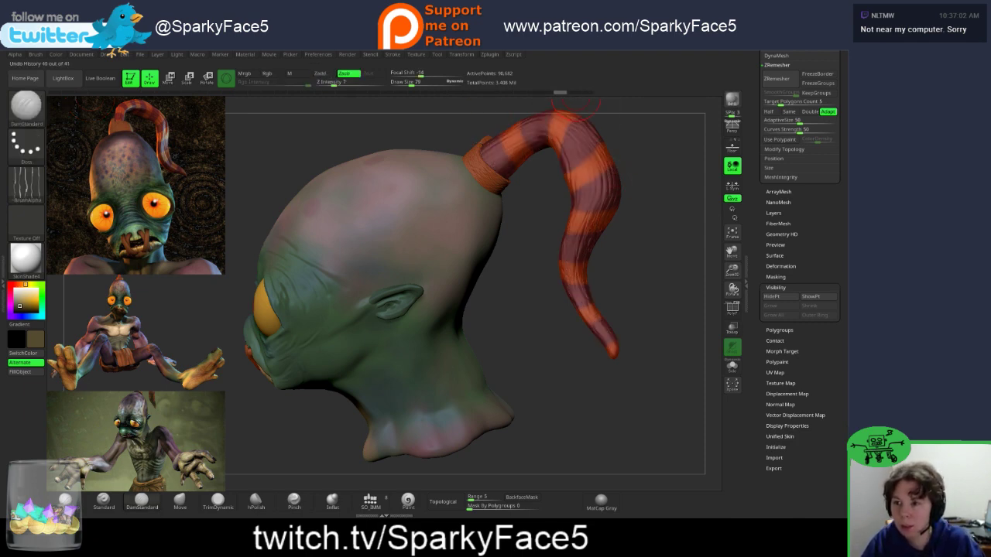
key(ctrl+shift+z)
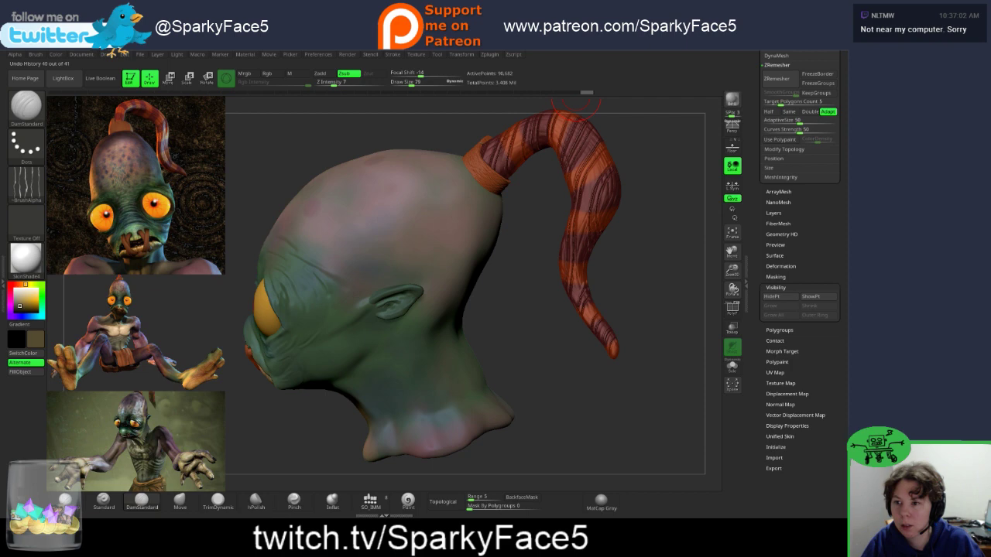
key(ctrl+z)
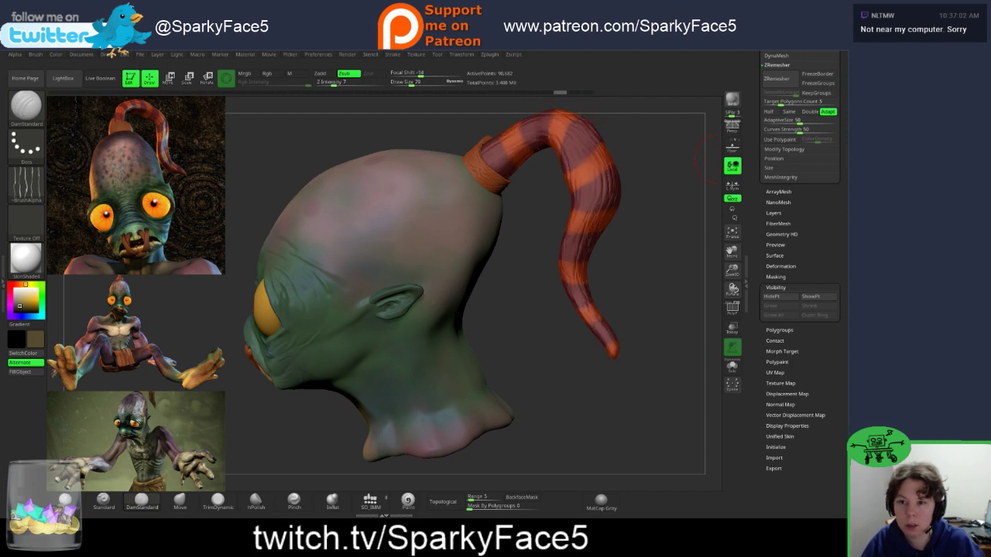
Step: Switch to the smooth duplicate ponytail subtool and hide the carved version
scroll(800, 233, up, 5)
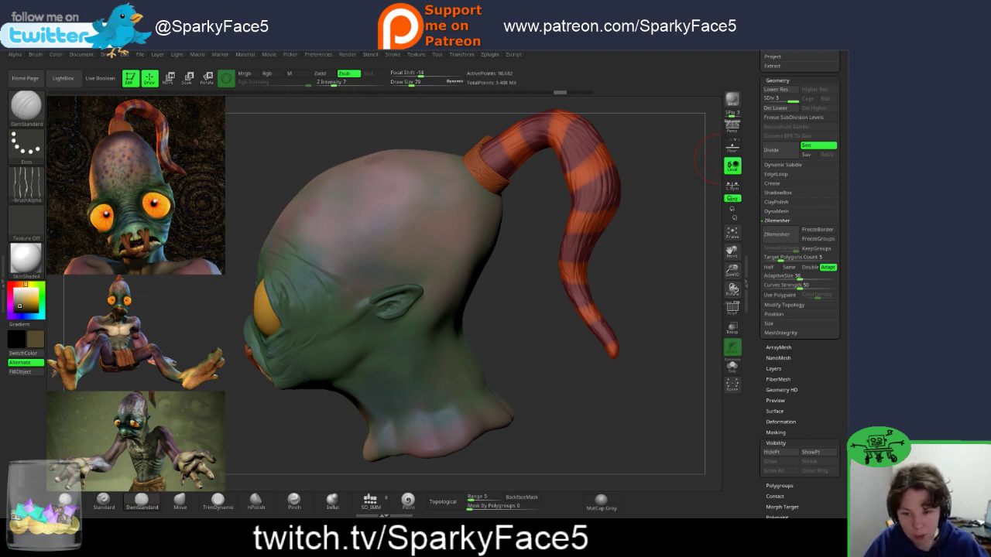
scroll(799, 284, down, 1)
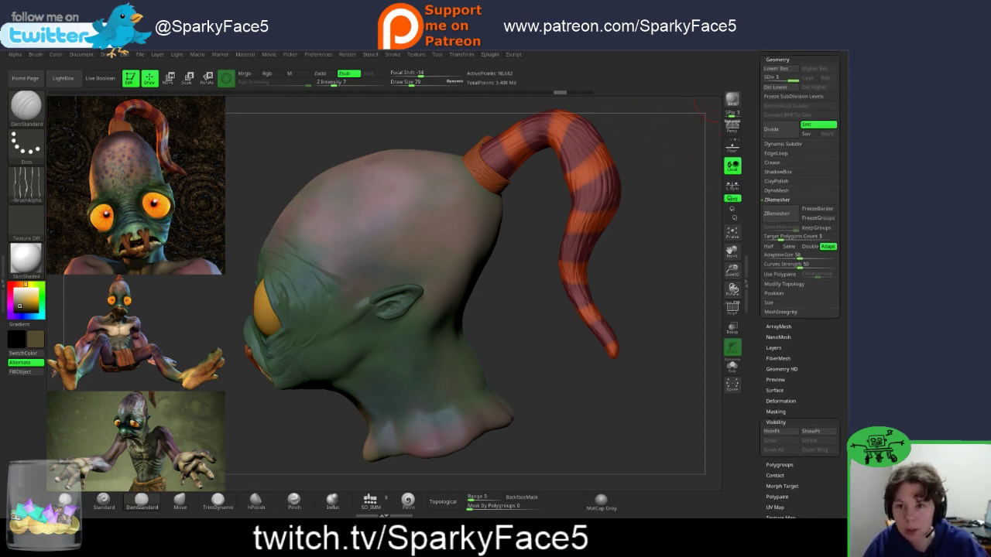
scroll(799, 284, up, 10)
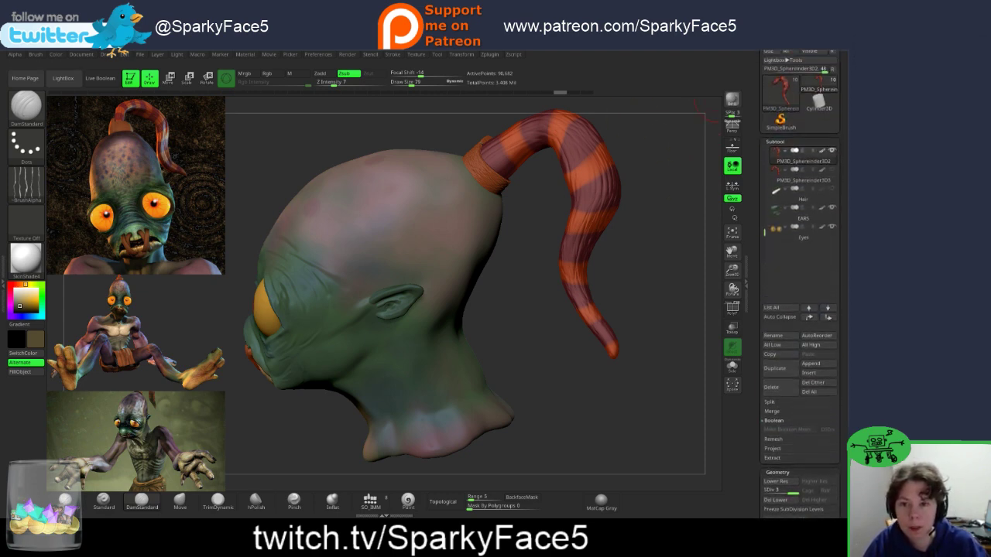
click(804, 176)
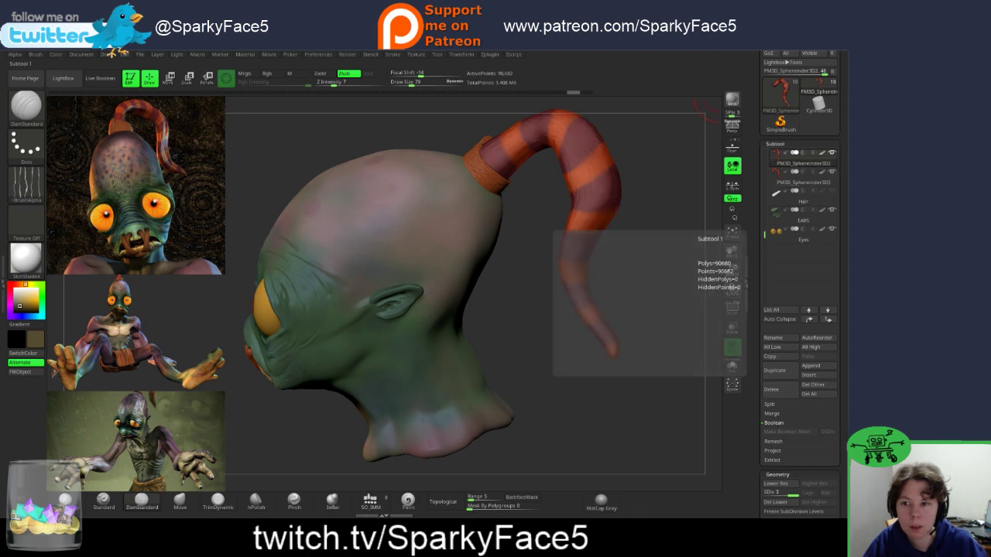
click(803, 159)
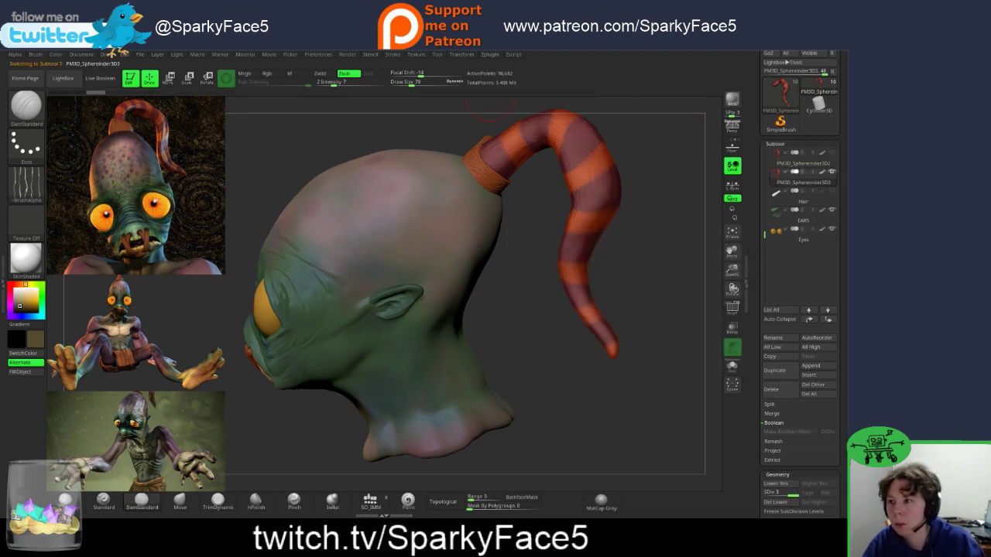
Step: Apply the Noise12 preset to the smooth duplicate ponytail, subdivide it to level 4, and check the texture from several angles
click(63, 78)
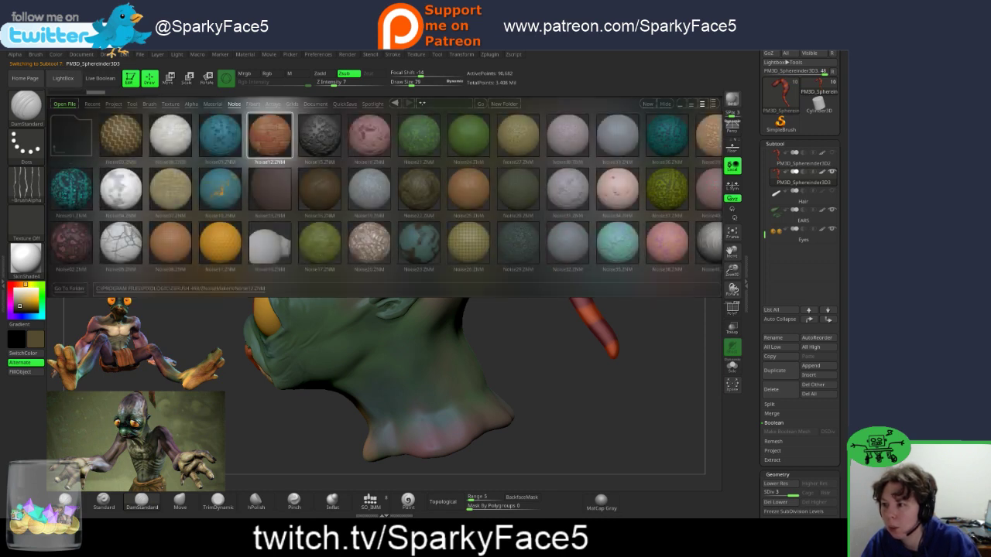
double_click(270, 135)
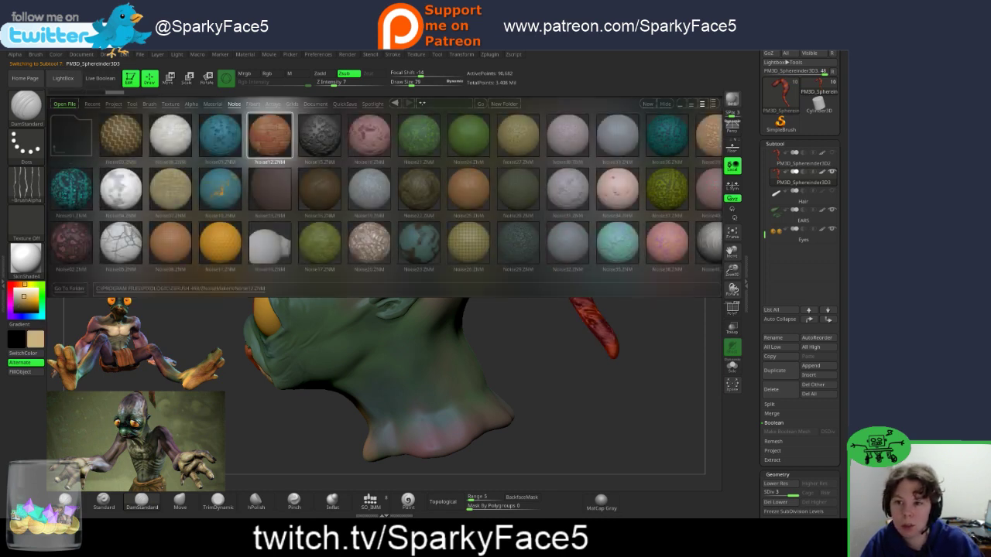
key(comma)
mouse_move(664, 152)
mouse_down()
mouse_move(668, 104)
mouse_move(649, 158)
mouse_move(645, 223)
mouse_up()
key(ctrl+d)
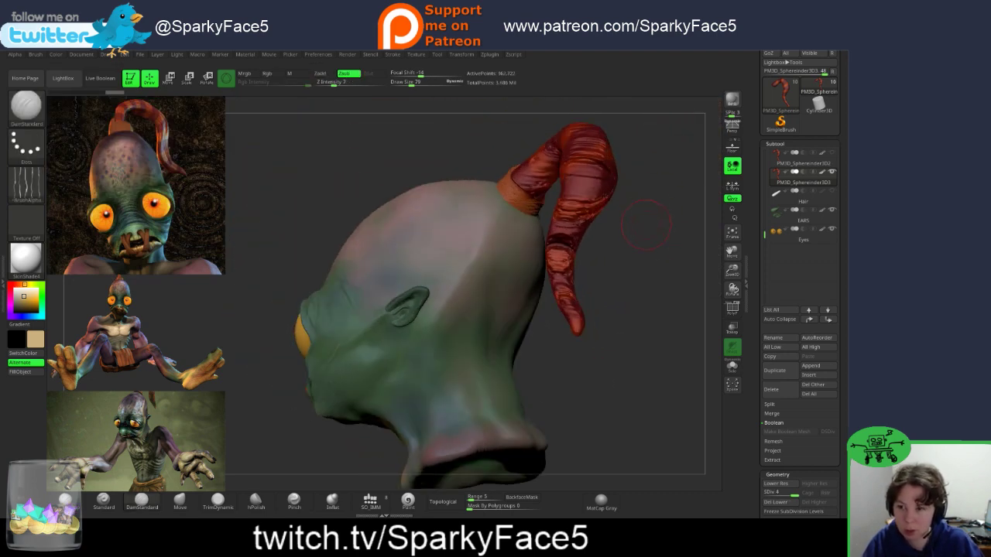
drag(652, 190, 546, 206)
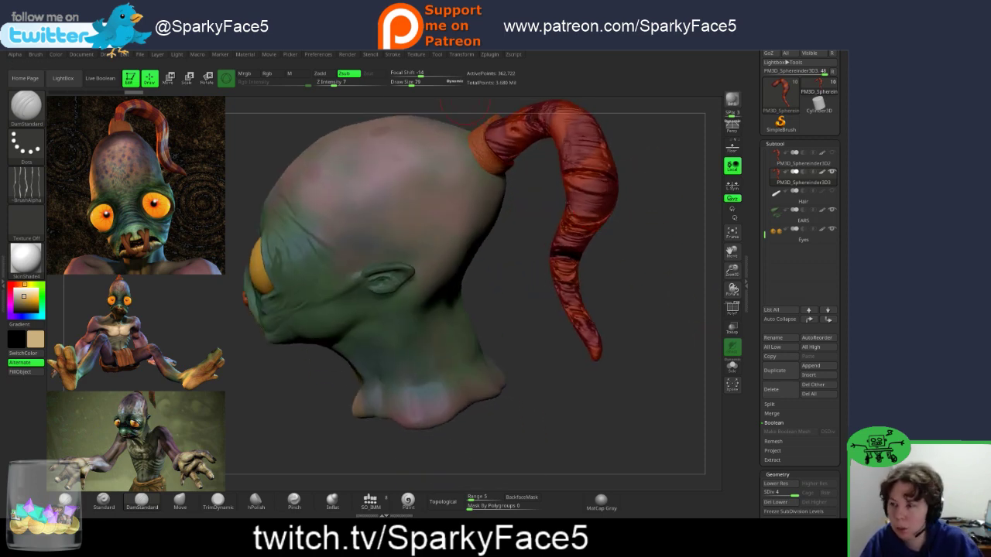
drag(840, 376, 840, 75)
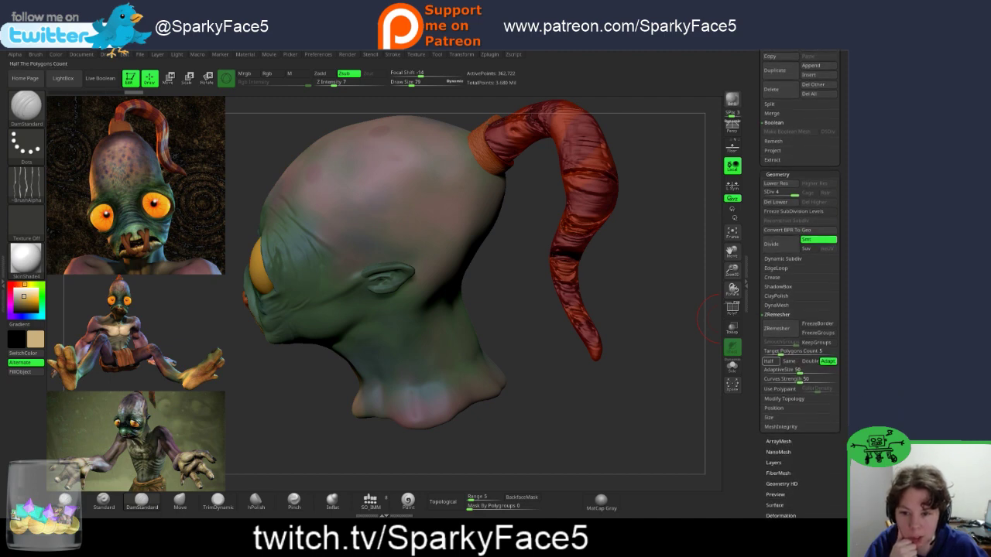
click(777, 315)
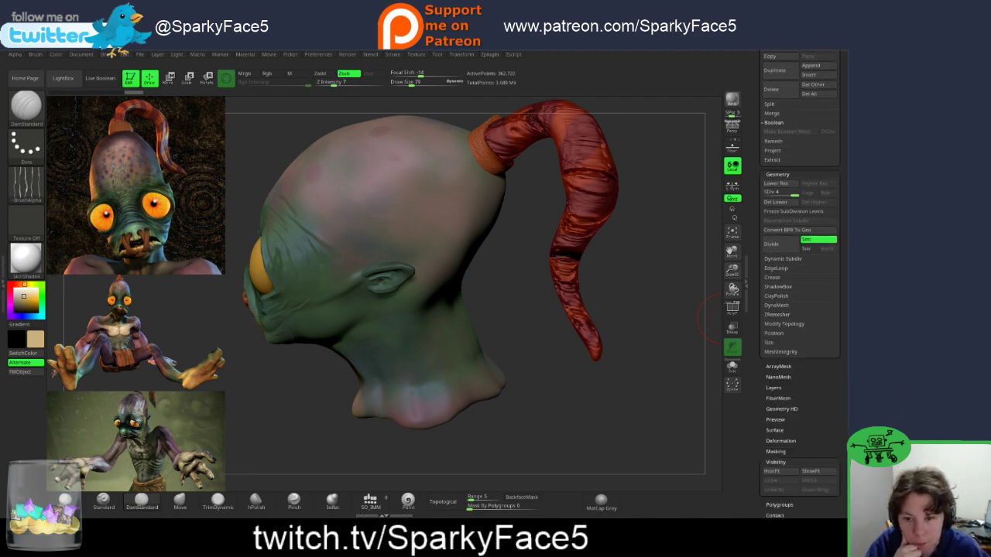
drag(841, 319, 840, 307)
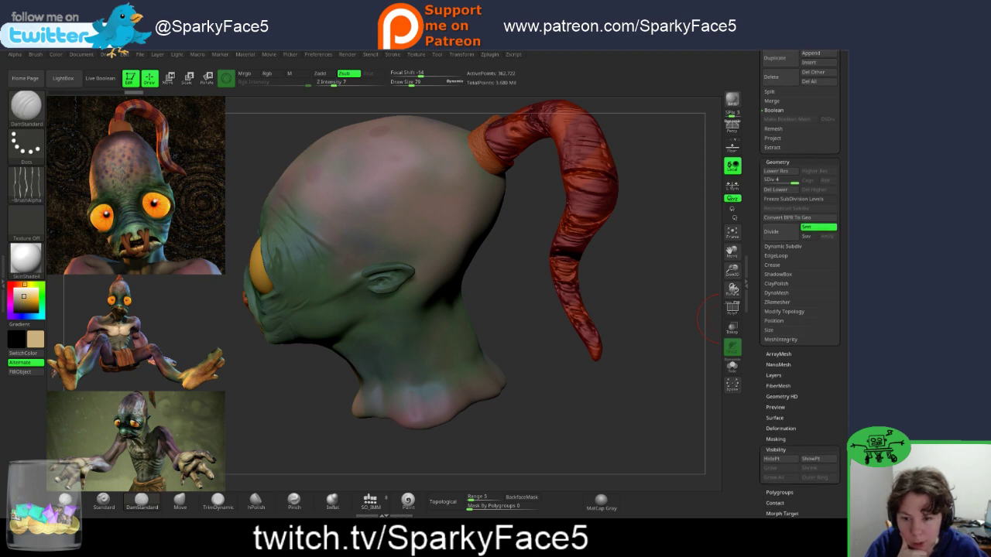
click(782, 396)
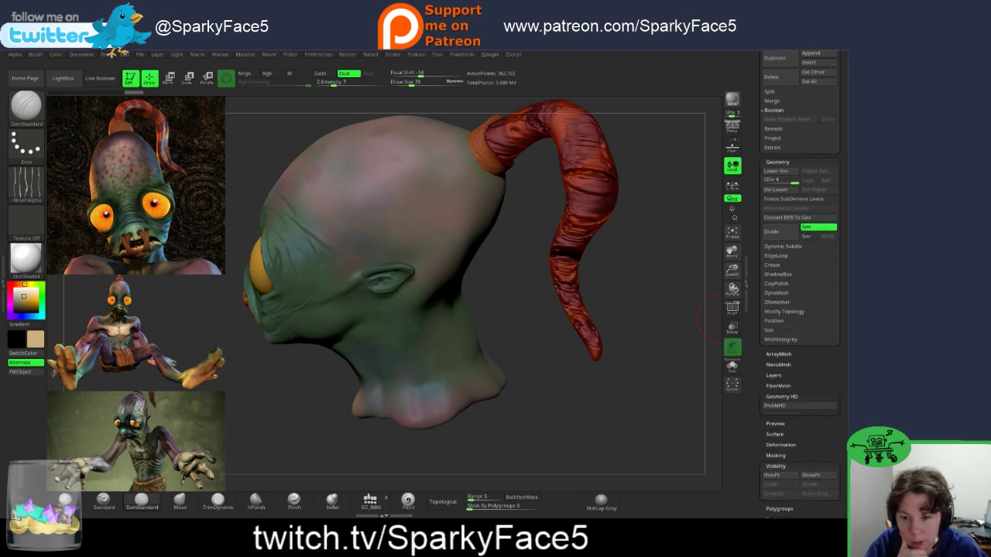
click(782, 396)
scroll(800, 284, down, 3)
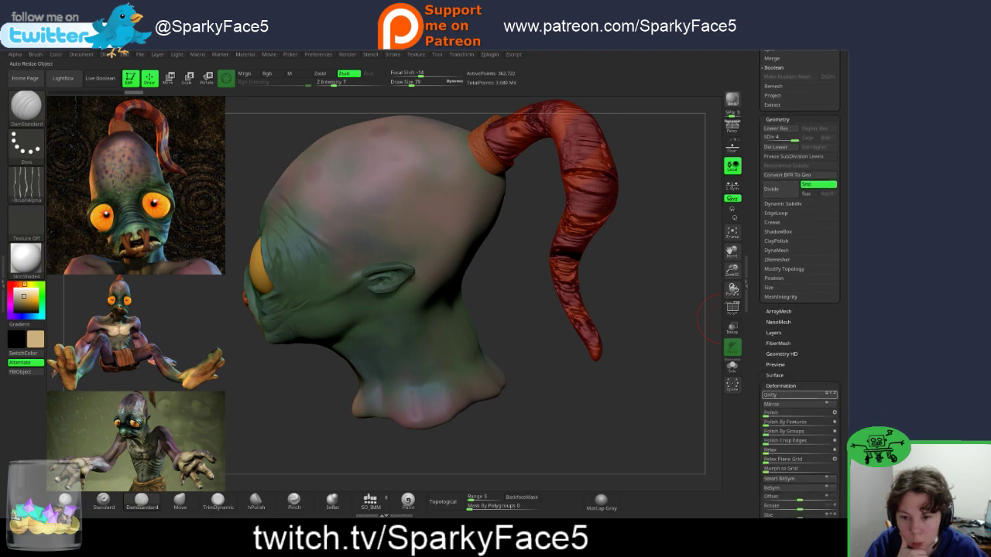
click(781, 385)
drag(840, 287, 841, 278)
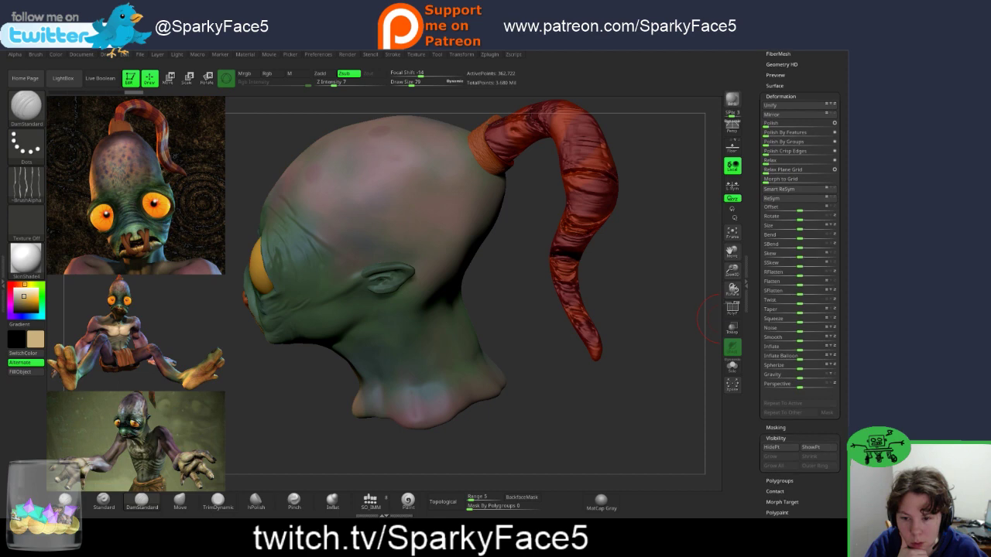
drag(841, 472, 841, 79)
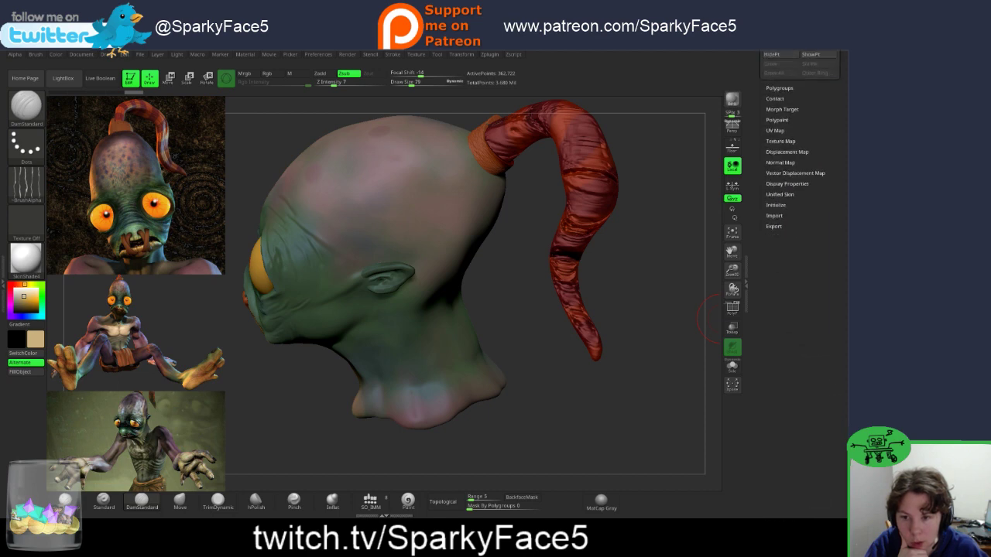
click(775, 205)
click(775, 248)
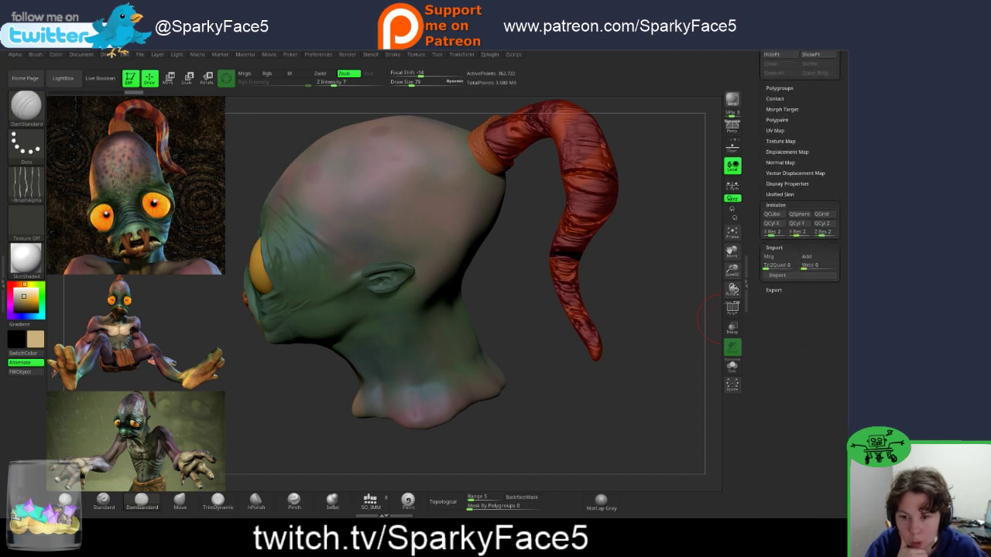
click(774, 290)
click(774, 289)
click(774, 247)
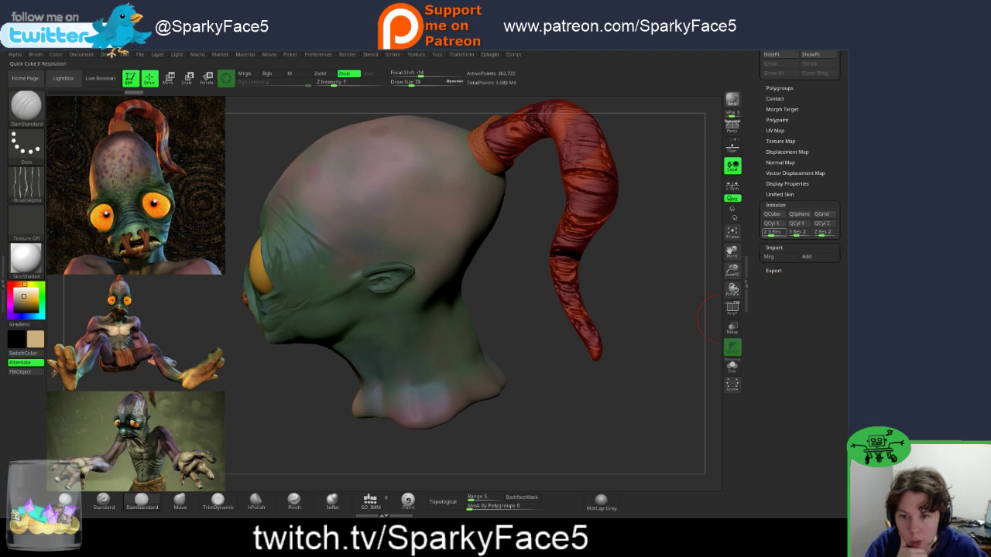
click(776, 205)
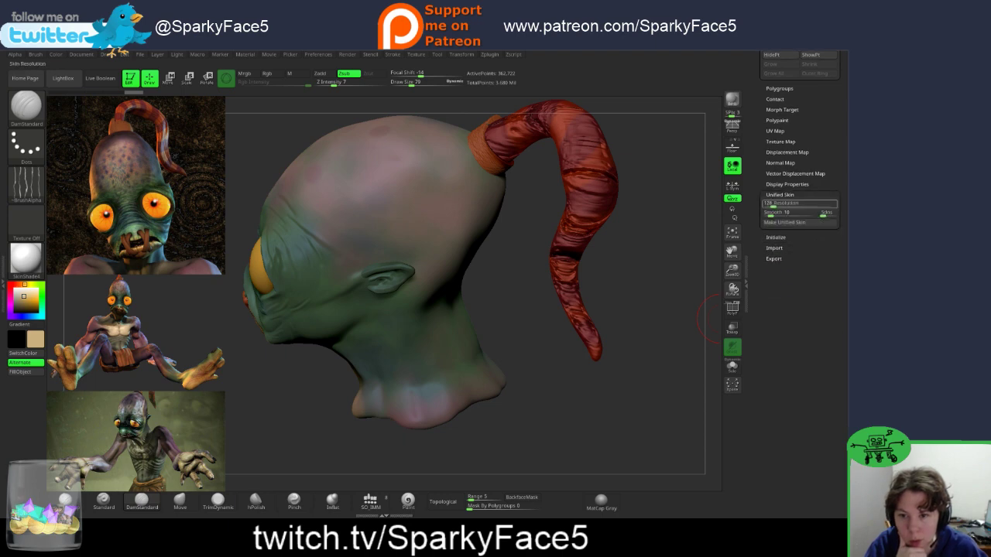
click(780, 194)
click(787, 240)
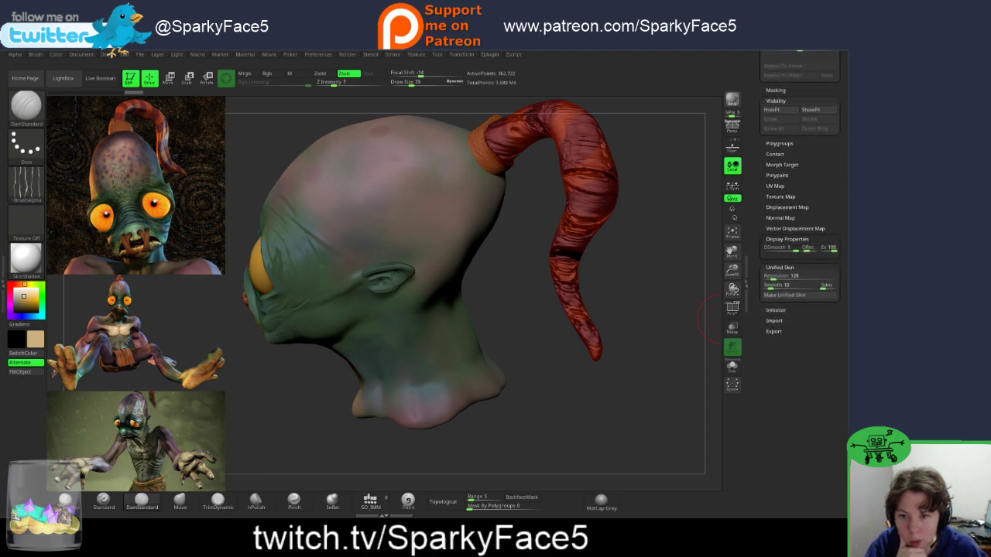
click(795, 229)
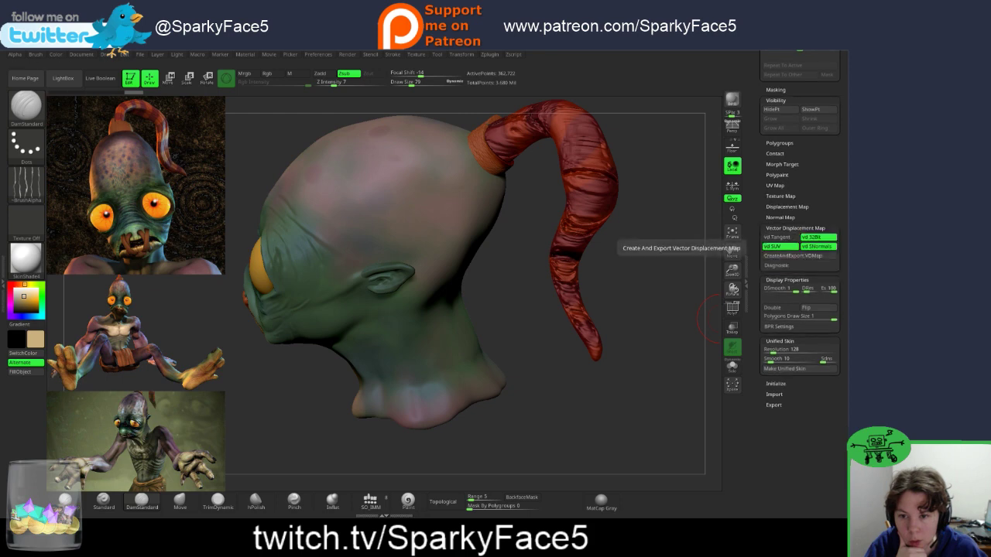
click(779, 341)
click(787, 281)
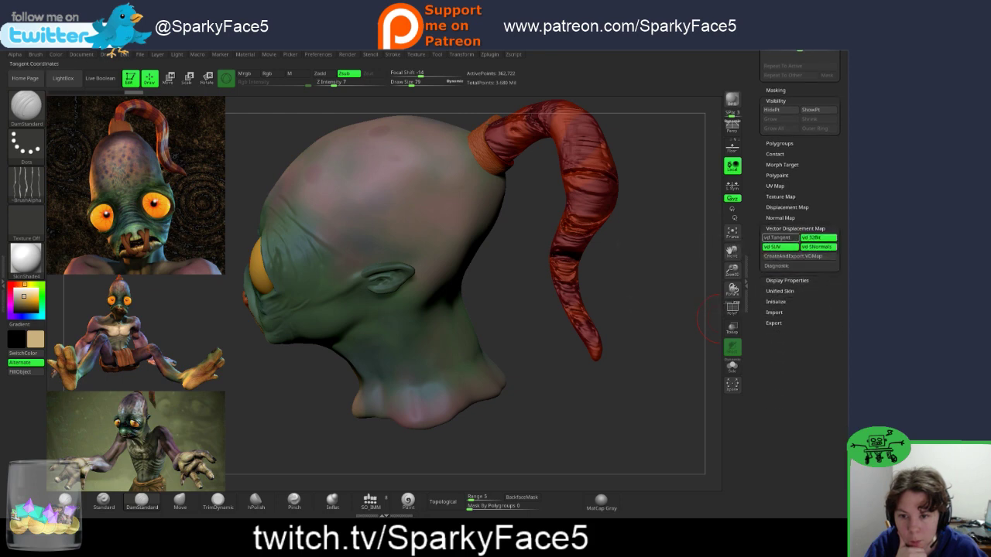
click(794, 228)
click(780, 218)
click(787, 208)
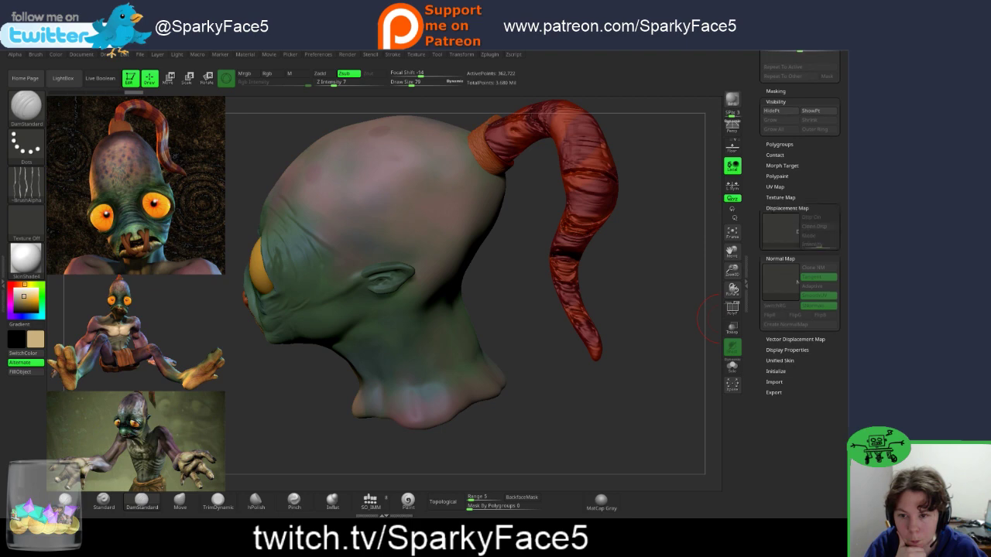
click(780, 336)
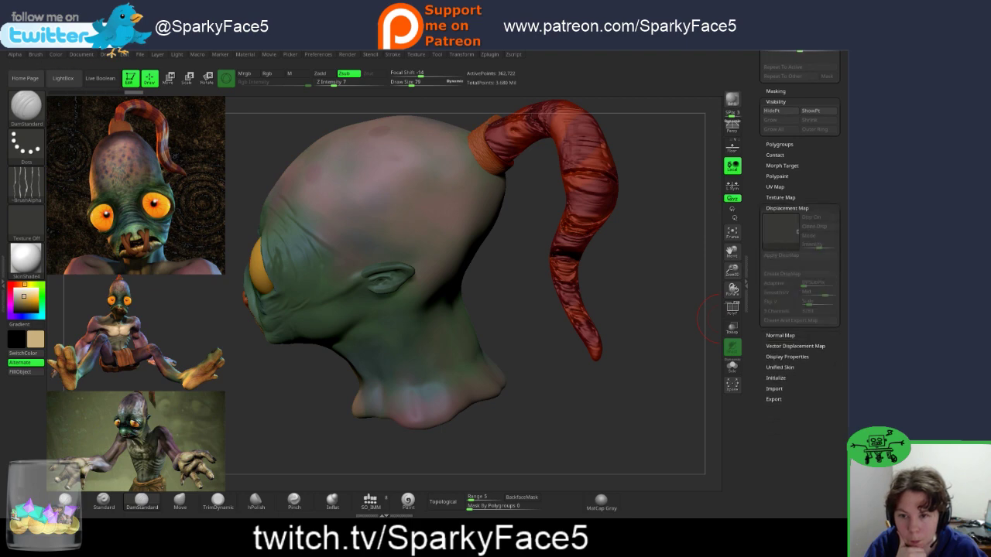
click(787, 208)
Step: Apply the Noise49 preset to the smooth duplicate ponytail and check the texture from the side and three-quarter view
mouse_move(675, 273)
mouse_down()
mouse_move(672, 203)
mouse_move(701, 269)
mouse_move(683, 271)
mouse_up()
click(62, 78)
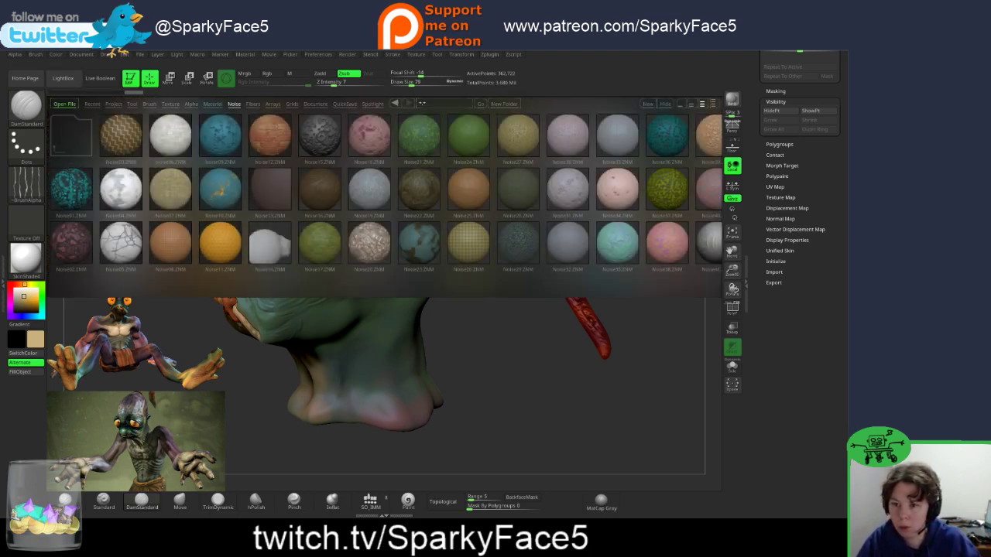
drag(617, 244, 295, 244)
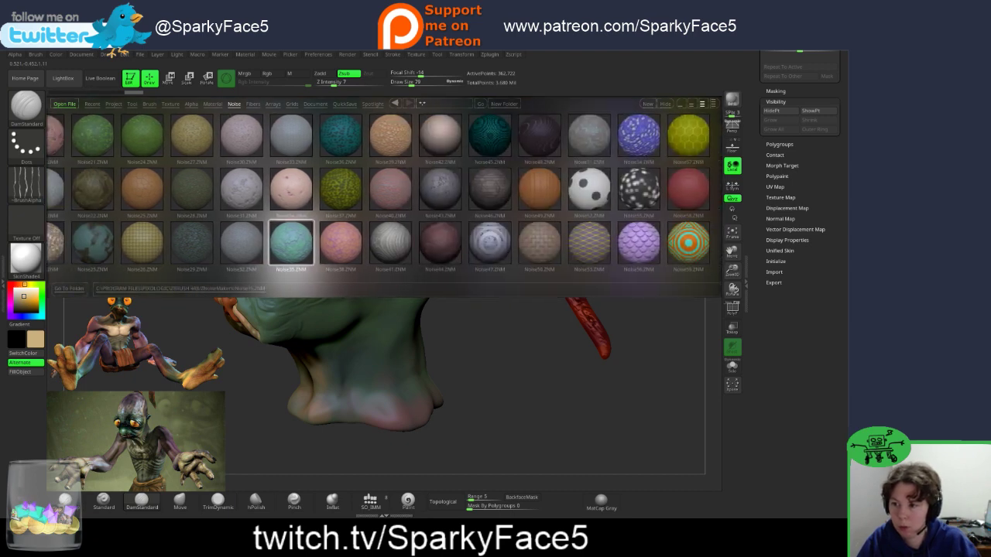
double_click(544, 190)
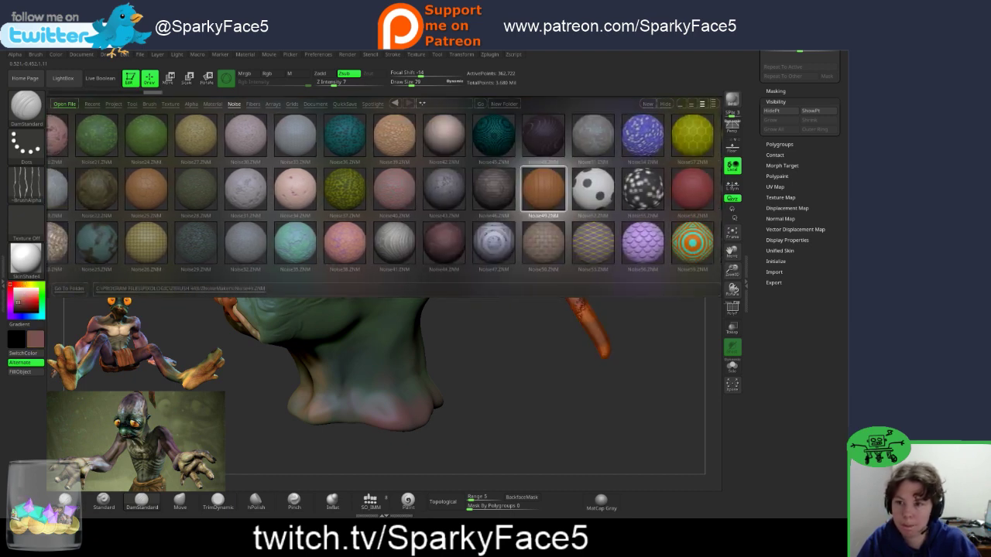
drag(650, 371, 580, 364)
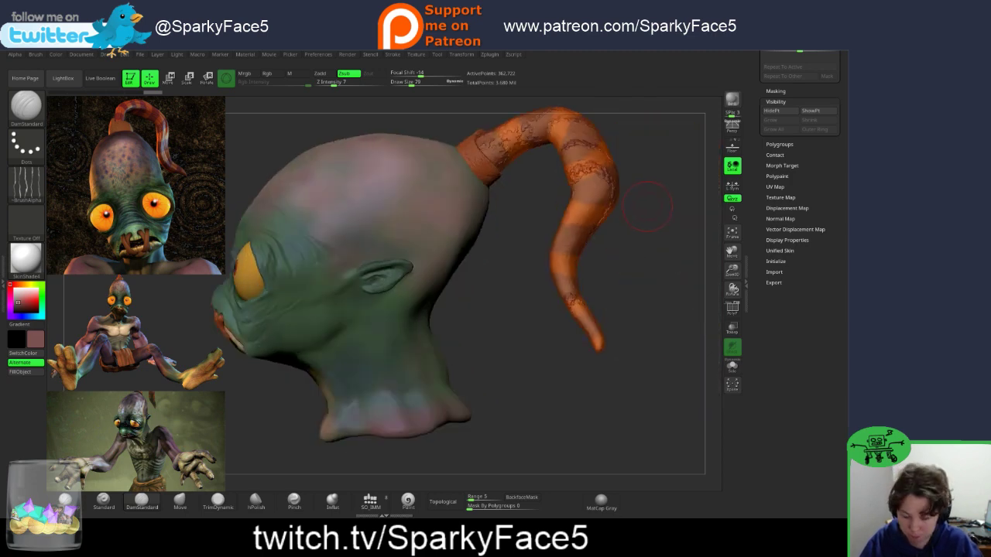
drag(693, 251, 716, 254)
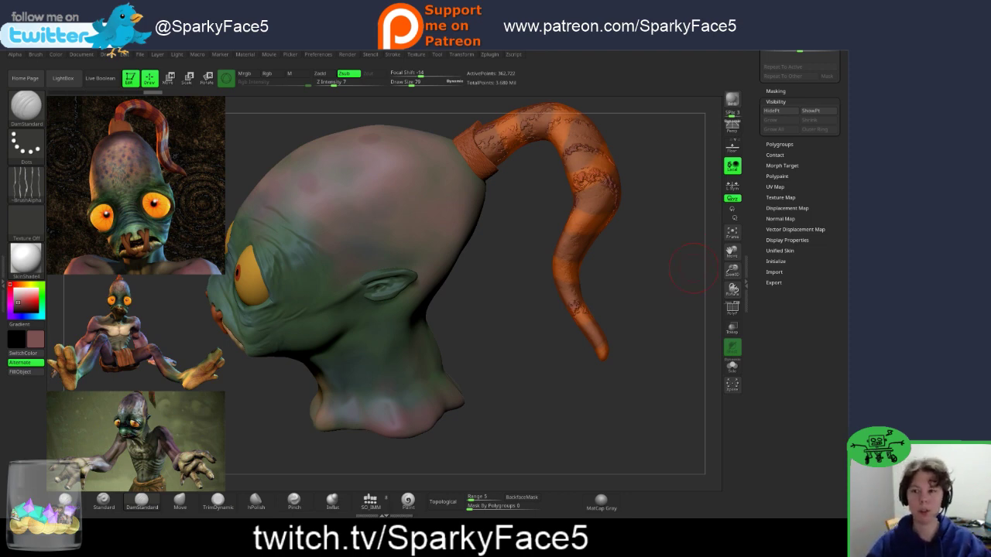
drag(652, 244, 620, 224)
drag(813, 166, 813, 465)
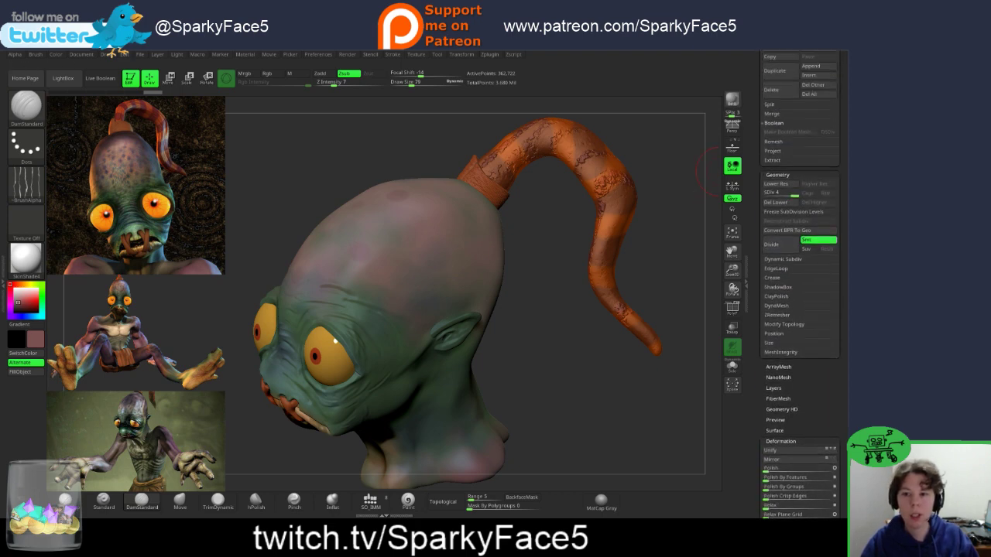
Step: Make the striped ponytail PM3D_Sphereinder3D2 the active subtool in place of the textured ponytail
scroll(800, 310, up, 5)
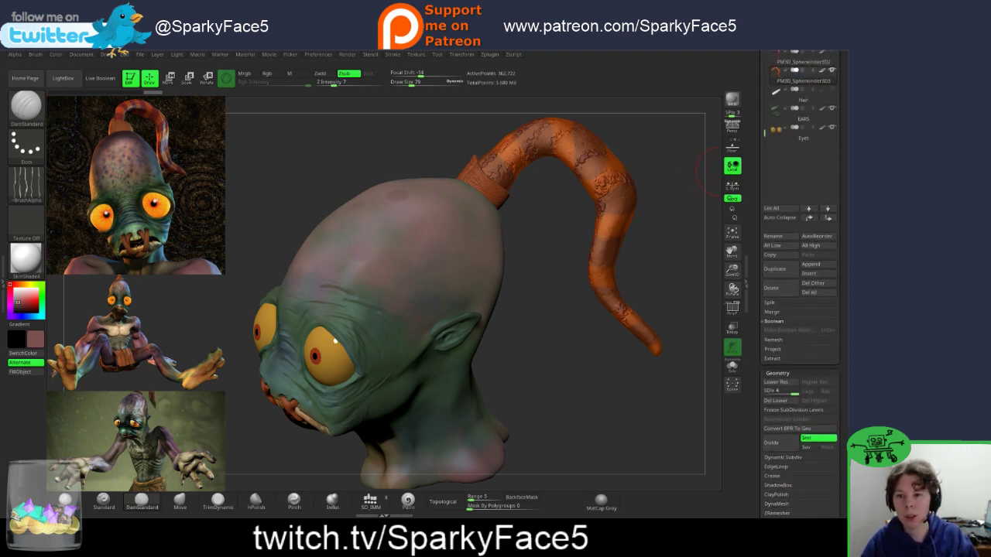
scroll(800, 271, up, 4)
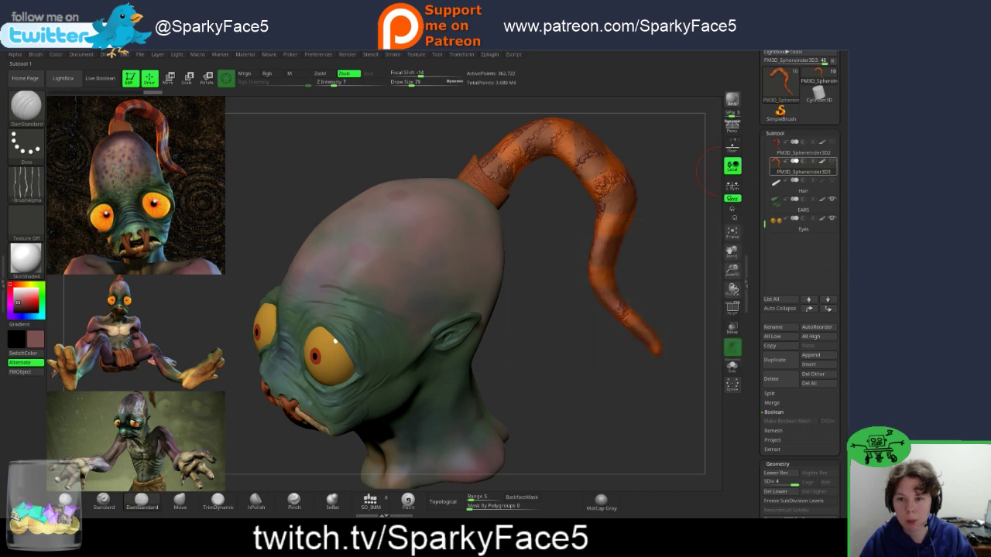
mouse_move(791, 166)
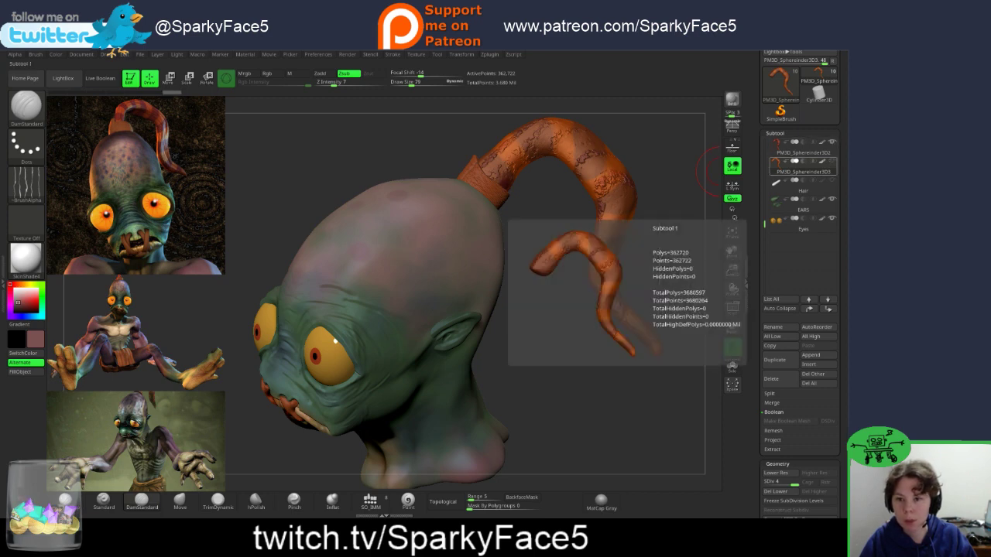
click(793, 147)
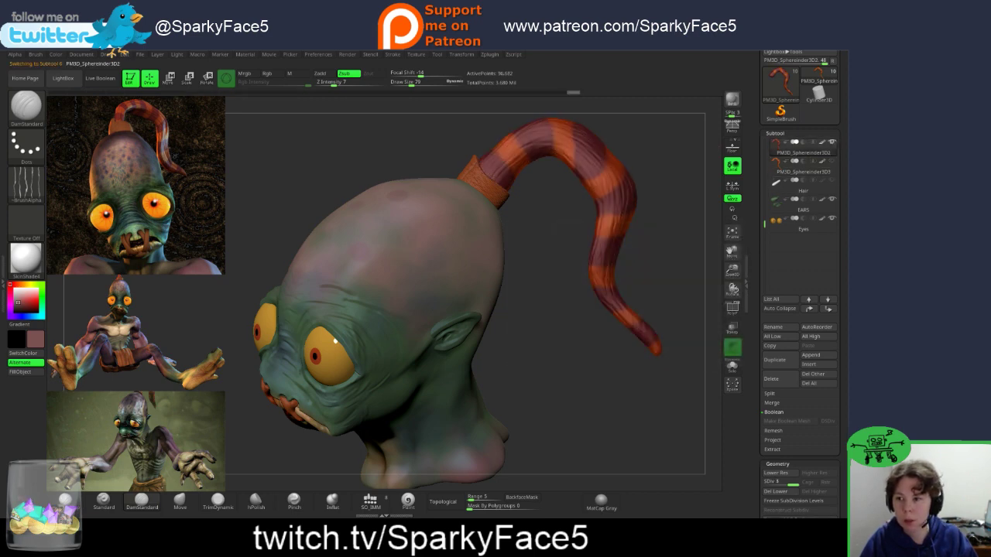
Step: Select the mouth stitch PM3D_Cube3D2_2, isolate it in Solo mode and subdivide it once
mouse_move(563, 186)
mouse_down()
mouse_move(612, 185)
mouse_move(578, 197)
mouse_up()
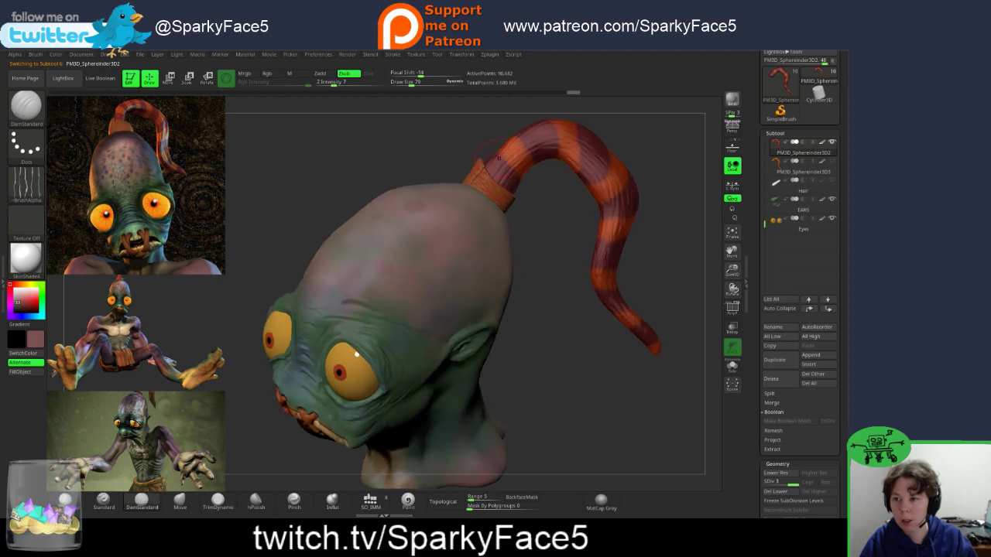
mouse_move(646, 257)
mouse_down()
mouse_move(592, 251)
mouse_move(507, 220)
mouse_up()
mouse_move(504, 171)
mouse_down()
mouse_move(548, 169)
mouse_move(615, 203)
mouse_up()
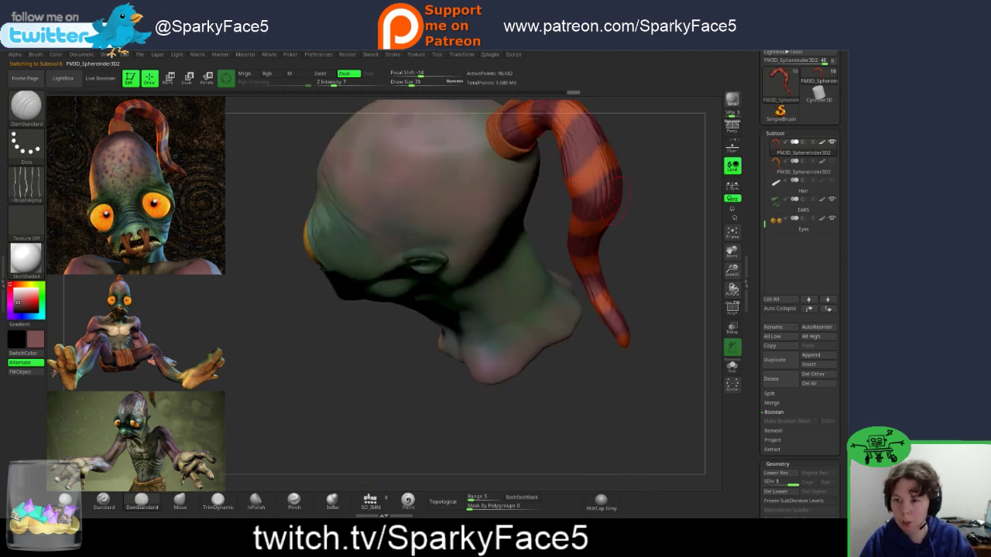
mouse_move(607, 341)
alt+mouse_down()
mouse_move(597, 267)
mouse_move(546, 270)
mouse_move(534, 295)
mouse_move(508, 309)
mouse_move(514, 281)
mouse_move(573, 252)
mouse_move(526, 293)
mouse_move(555, 158)
alt+mouse_up()
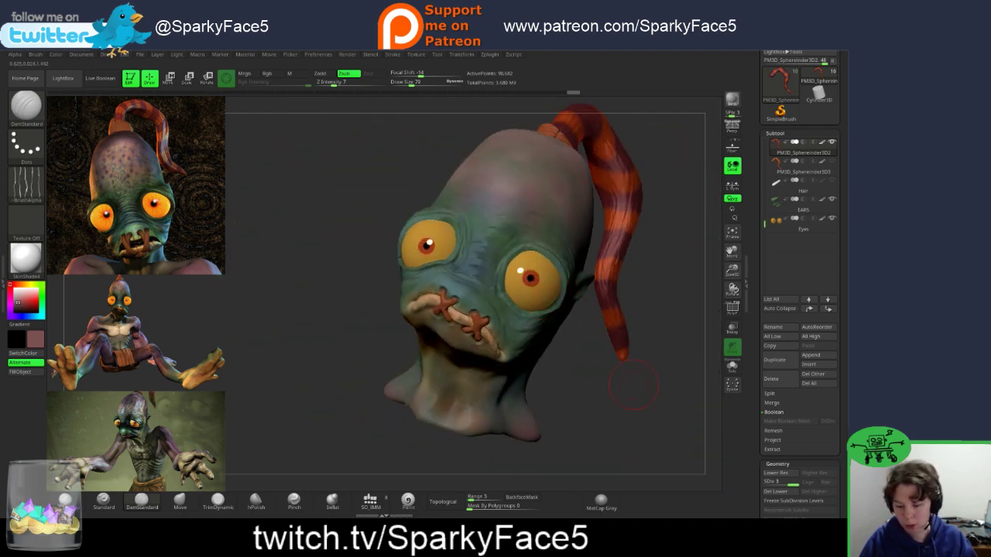
drag(633, 377, 667, 425)
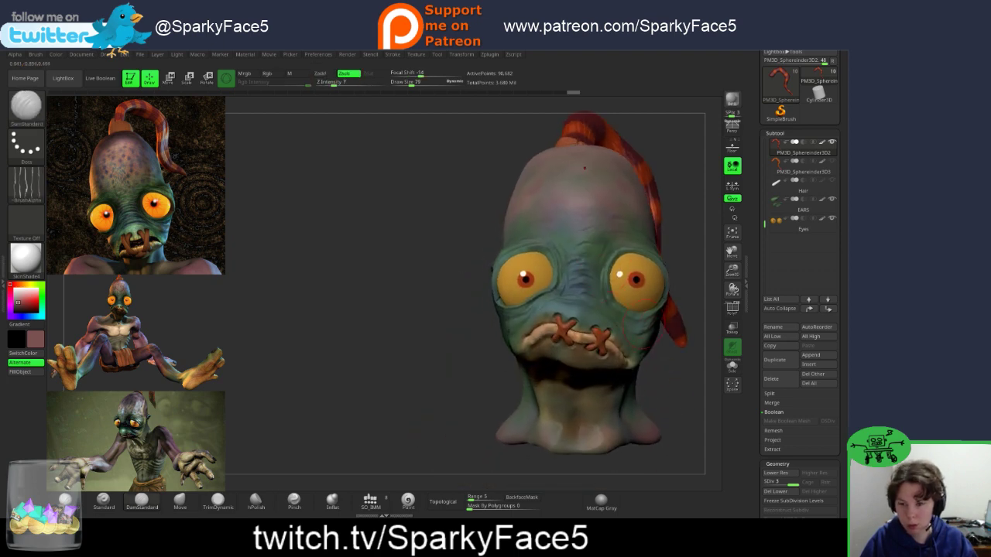
alt+click(564, 330)
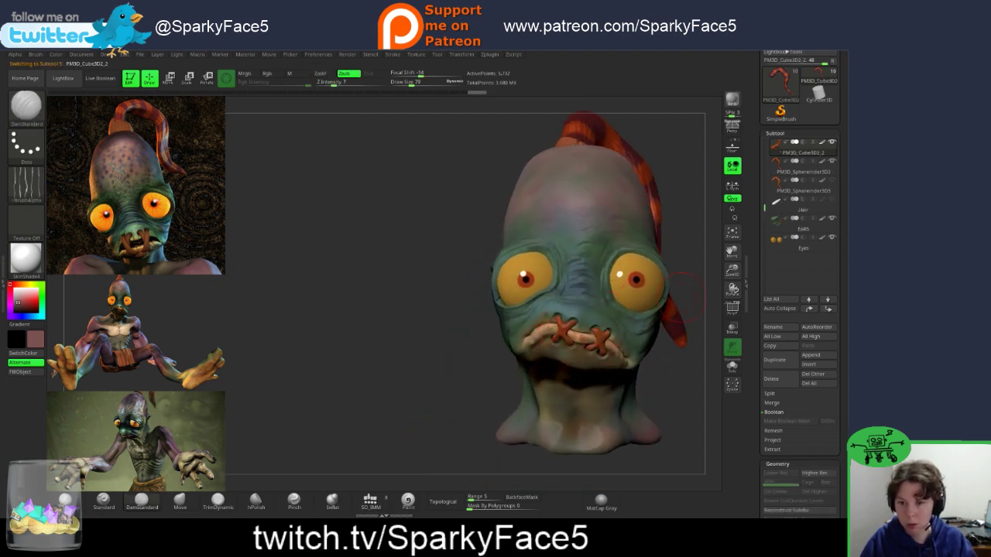
mouse_move(455, 344)
mouse_down()
mouse_move(540, 376)
mouse_move(475, 348)
mouse_move(538, 361)
mouse_move(454, 355)
mouse_move(472, 334)
mouse_up()
click(733, 367)
key(f)
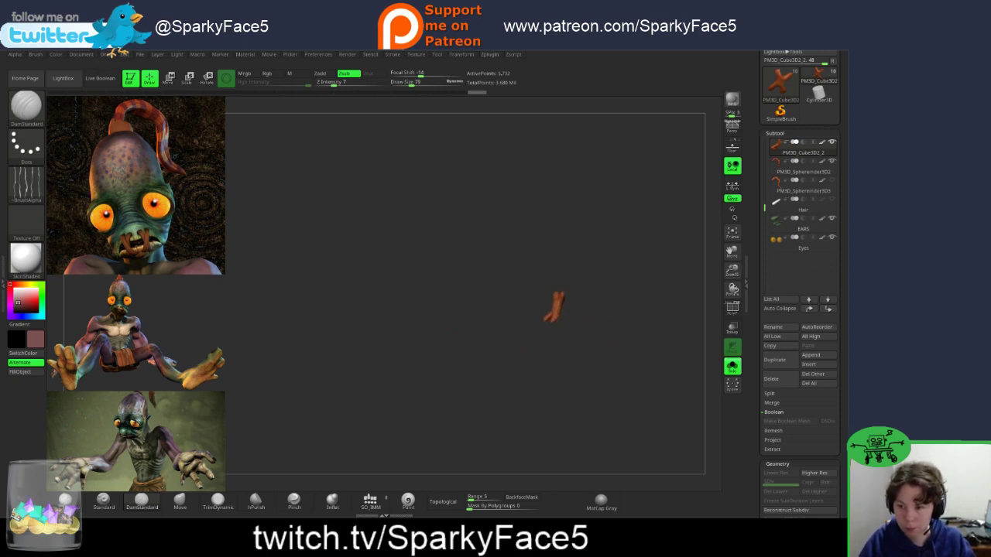
key(ctrl+d)
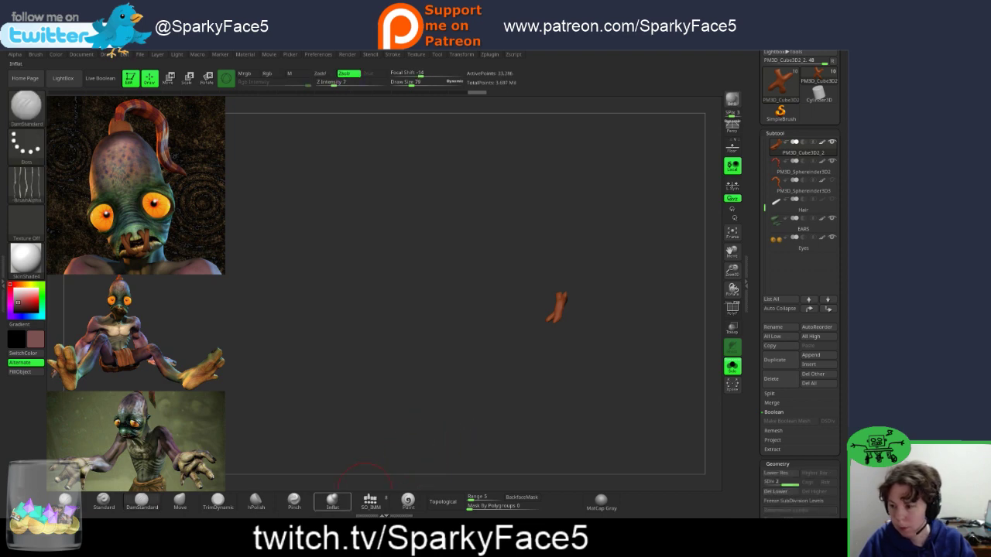
Step: Thicken the isolated stitch using the Inflat brush with BackfaceMask on, smooth it, and show the whole head again
click(334, 502)
drag(522, 359, 485, 356)
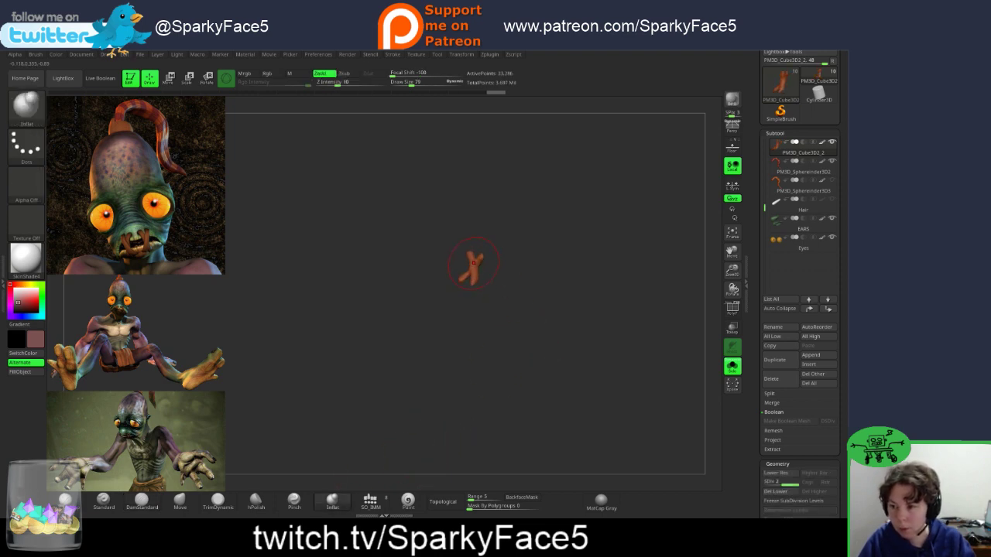
click(522, 497)
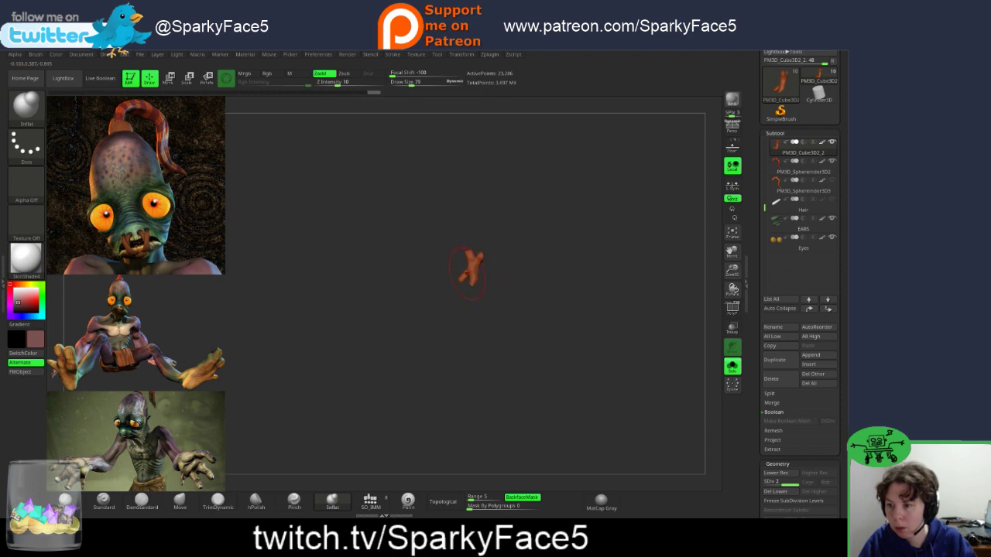
key(shift)
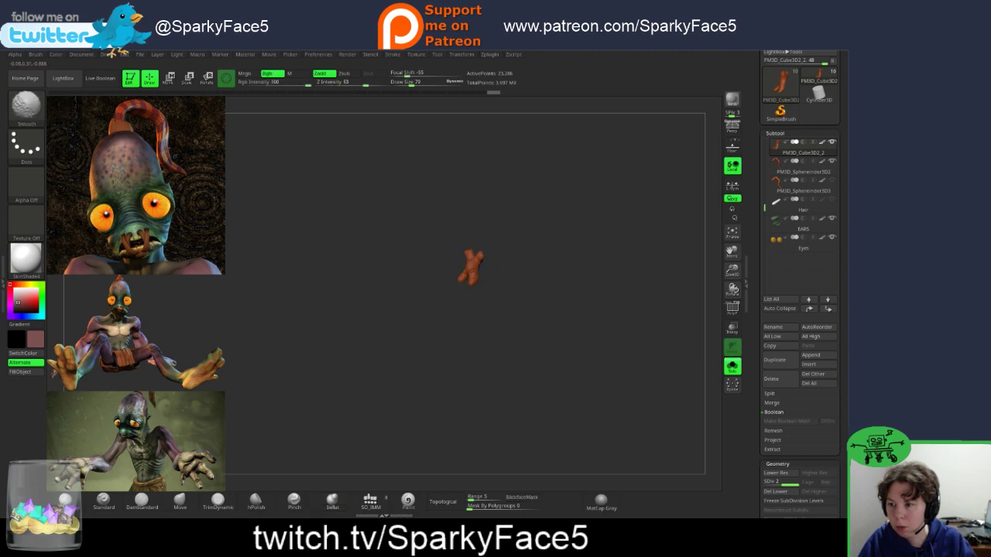
shift+drag(469, 263, 476, 256)
mouse_move(541, 295)
mouse_down()
mouse_move(631, 302)
mouse_move(579, 310)
mouse_up()
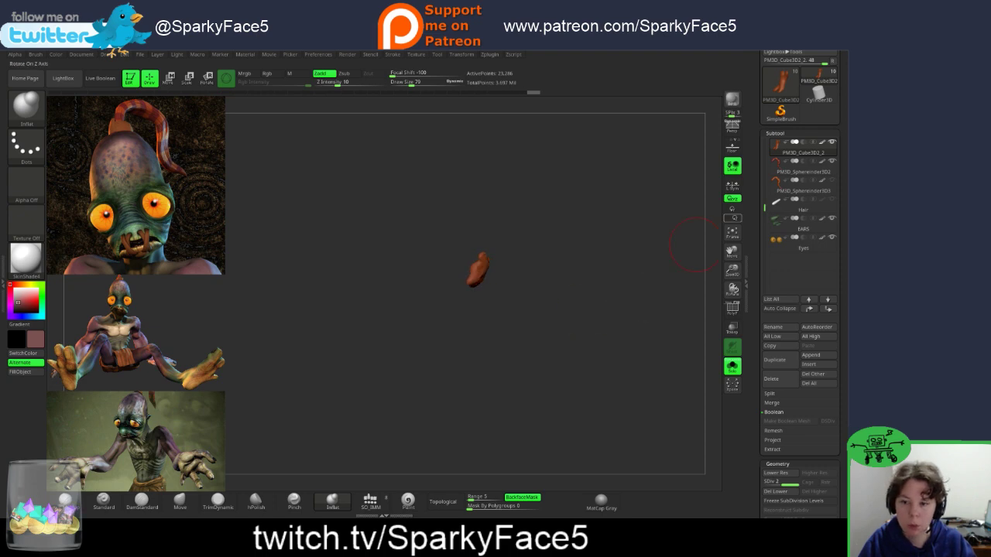
click(732, 367)
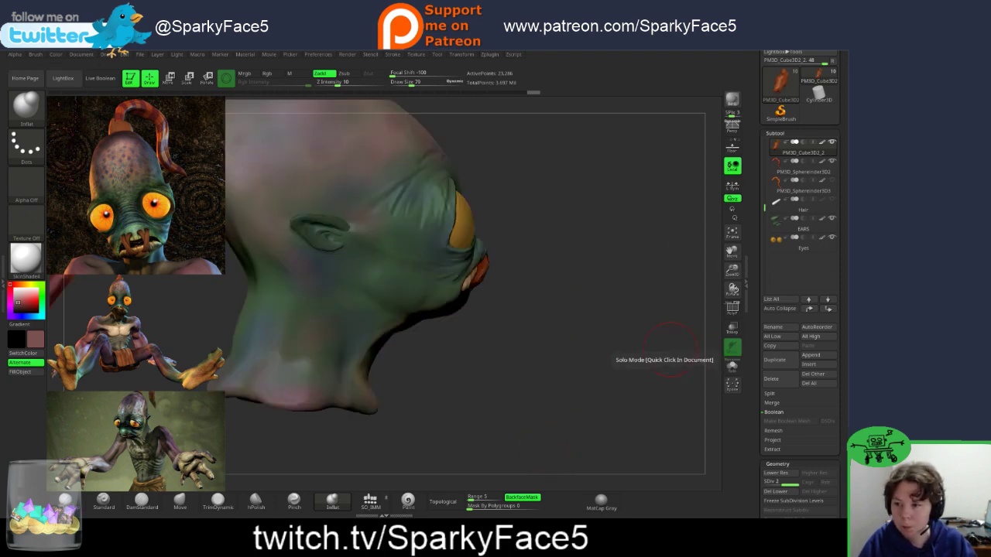
Step: Isolate the other mouth stitch, PM3D_Cube3D2_1, thicken it with the Inflat brush, and bring the full head back
mouse_move(612, 341)
mouse_down()
mouse_move(512, 324)
mouse_move(503, 301)
mouse_move(512, 293)
mouse_up()
drag(372, 359, 464, 361)
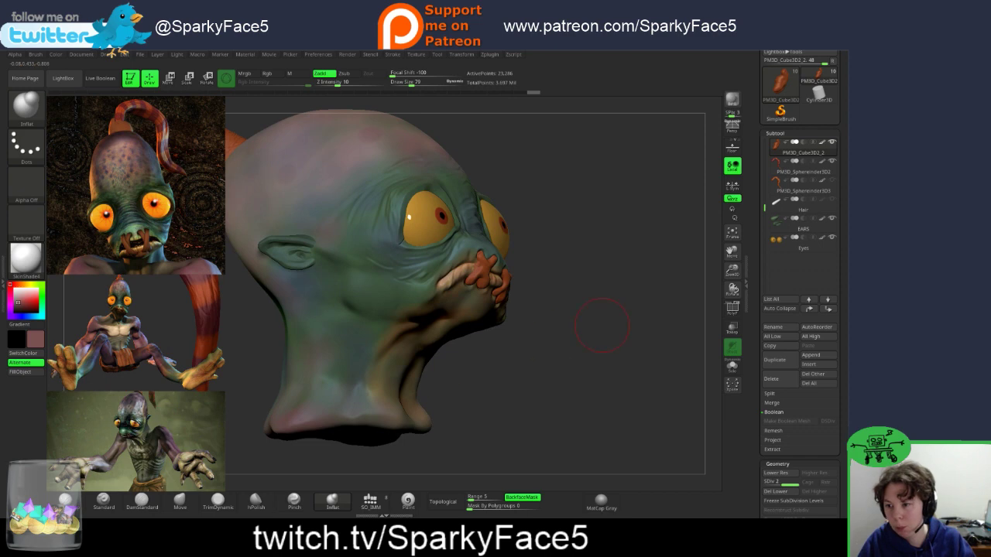
drag(603, 325, 519, 349)
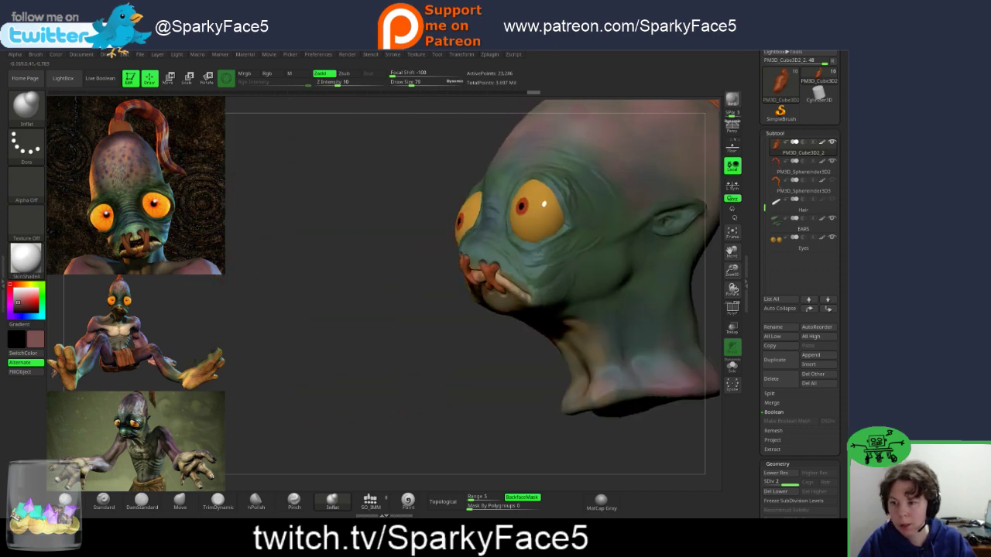
alt+click(483, 285)
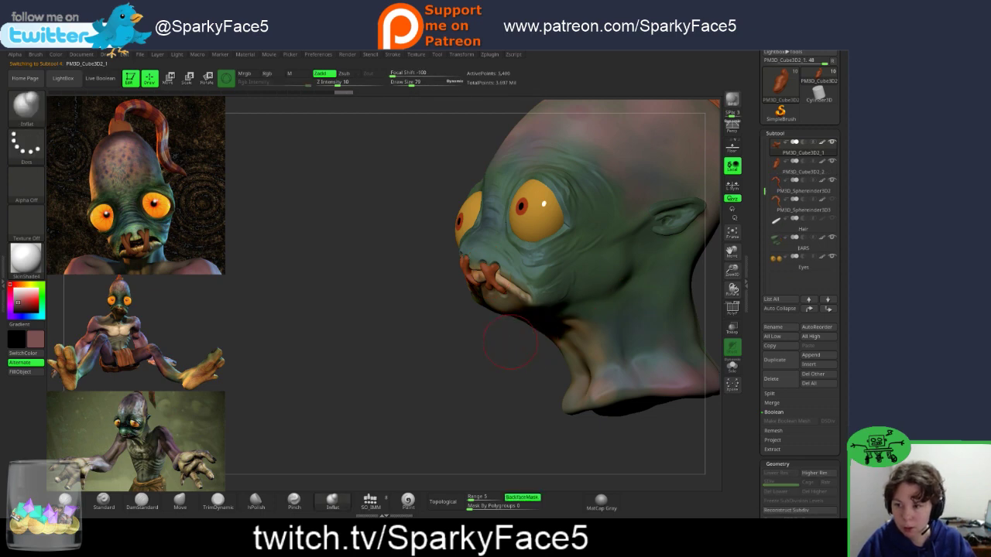
click(732, 366)
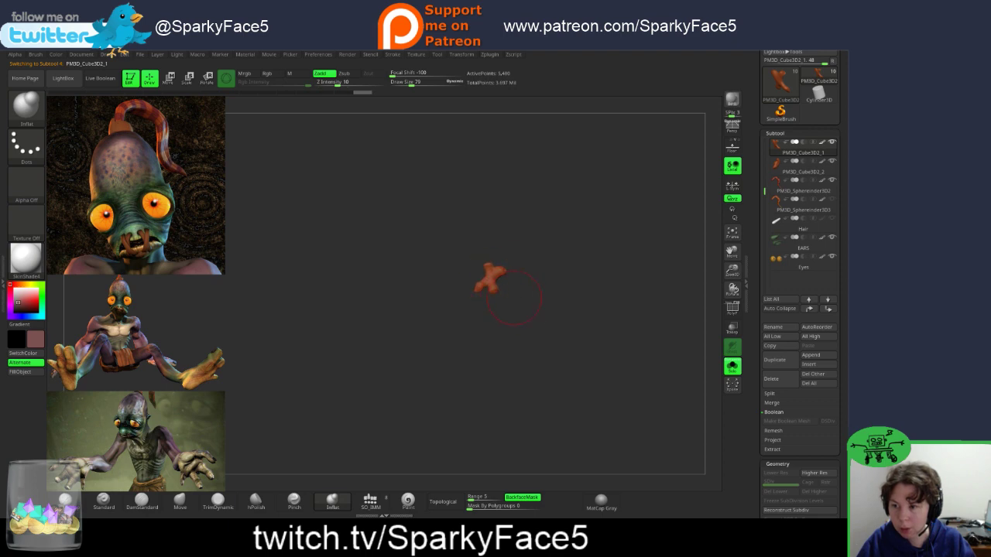
mouse_move(515, 297)
mouse_down()
mouse_move(584, 299)
mouse_move(530, 298)
mouse_move(577, 299)
mouse_move(557, 299)
mouse_up()
click(484, 287)
drag(526, 304, 608, 316)
click(733, 366)
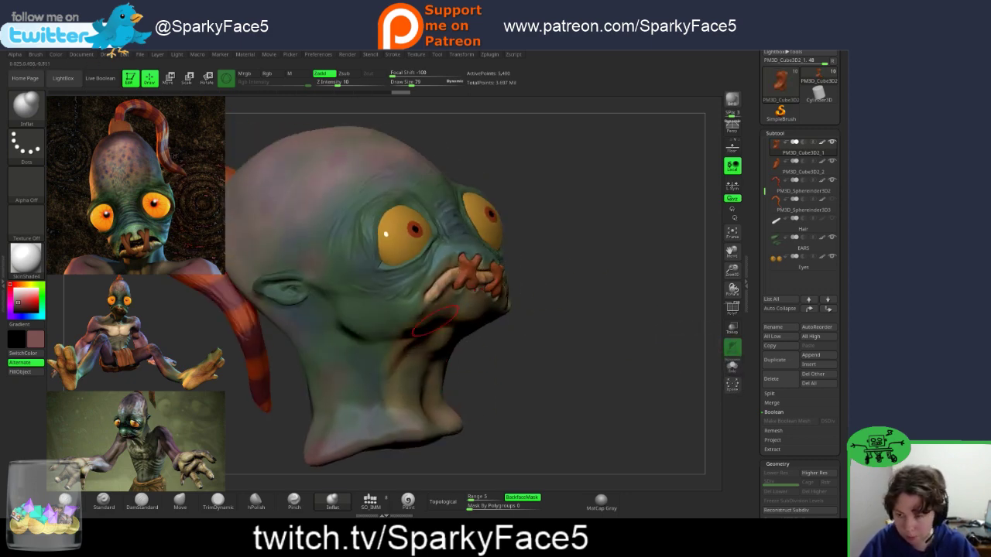
Step: Switch to the Move brush and set its draw size to 23
mouse_move(584, 359)
mouse_down()
mouse_move(526, 362)
mouse_move(540, 358)
mouse_up()
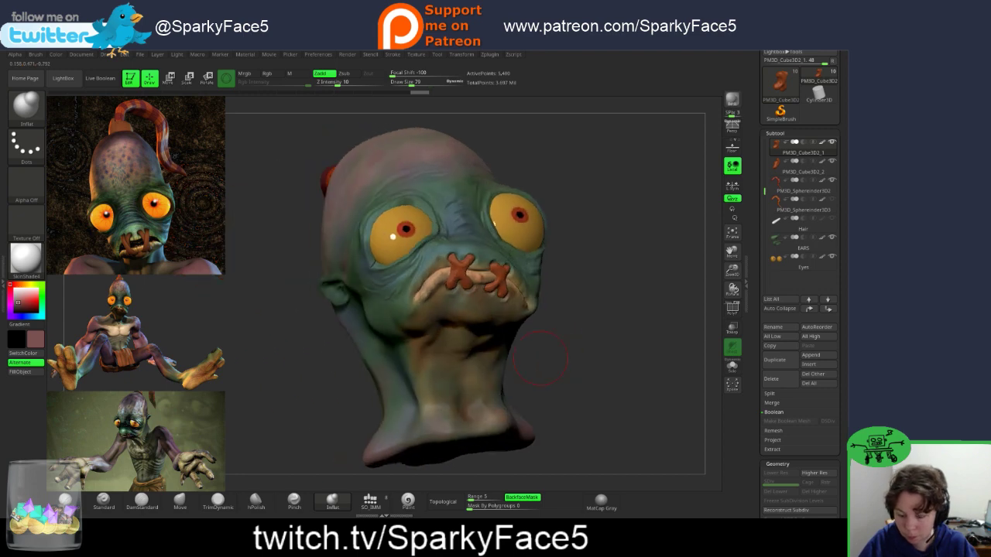
key(b)
key(m)
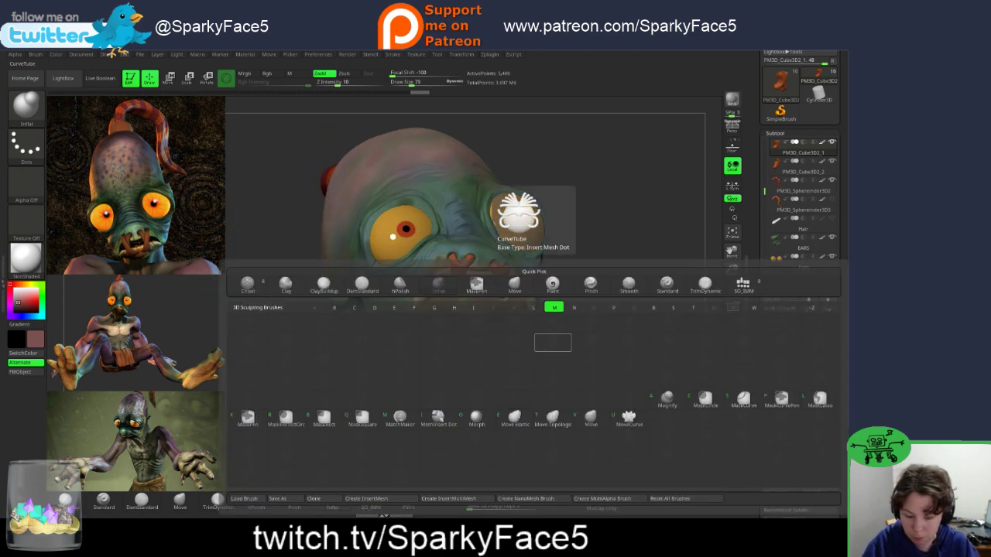
key(v)
key(s)
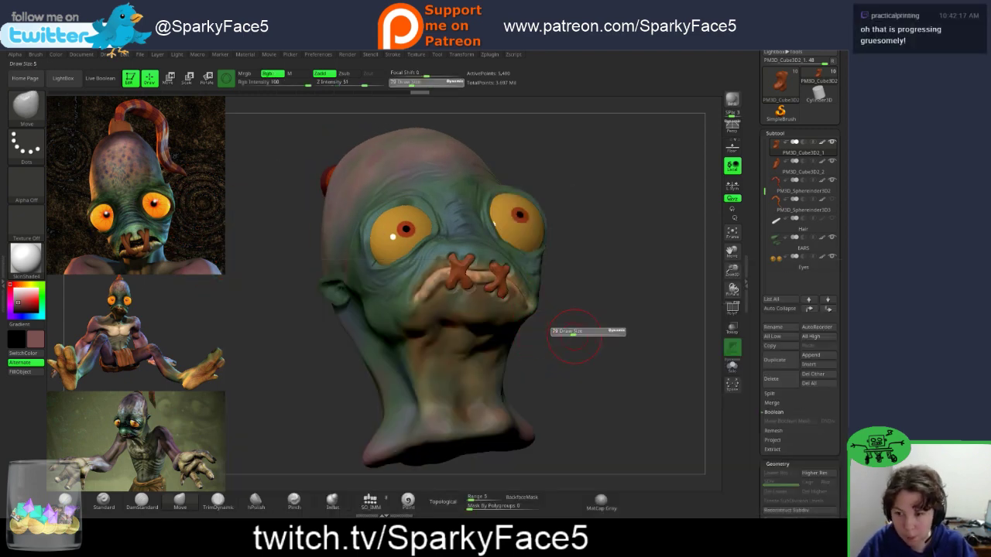
mouse_move(566, 336)
mouse_down()
mouse_move(589, 339)
mouse_move(533, 377)
mouse_move(580, 353)
mouse_move(602, 362)
mouse_up()
Step: Examine the head and mouth stitches from the front and both sides, finishing close up on the mouth
mouse_move(628, 294)
mouse_down()
mouse_move(592, 340)
mouse_move(601, 356)
mouse_move(624, 345)
mouse_move(628, 362)
mouse_up()
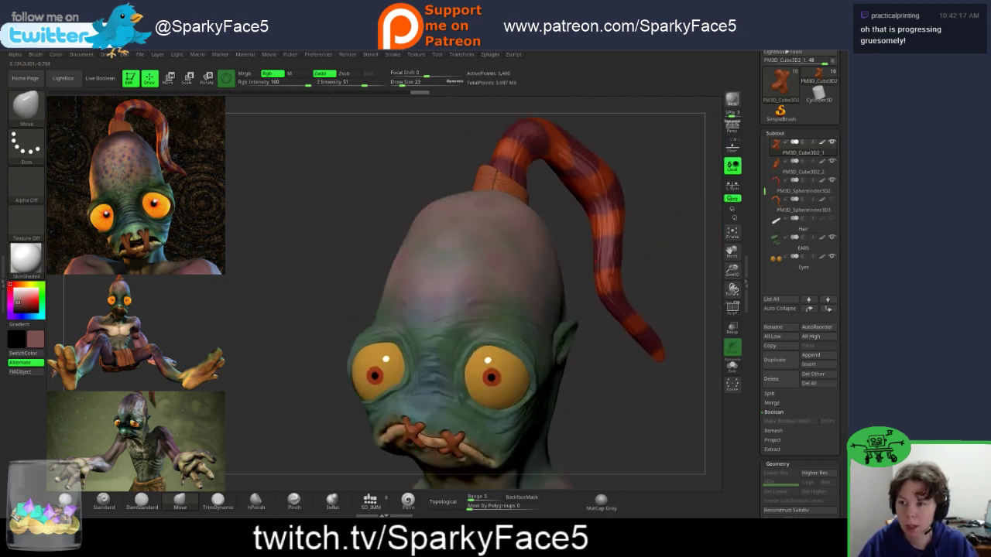
mouse_move(593, 271)
mouse_down()
mouse_move(534, 177)
mouse_move(548, 189)
mouse_move(443, 178)
mouse_up()
drag(651, 382, 655, 358)
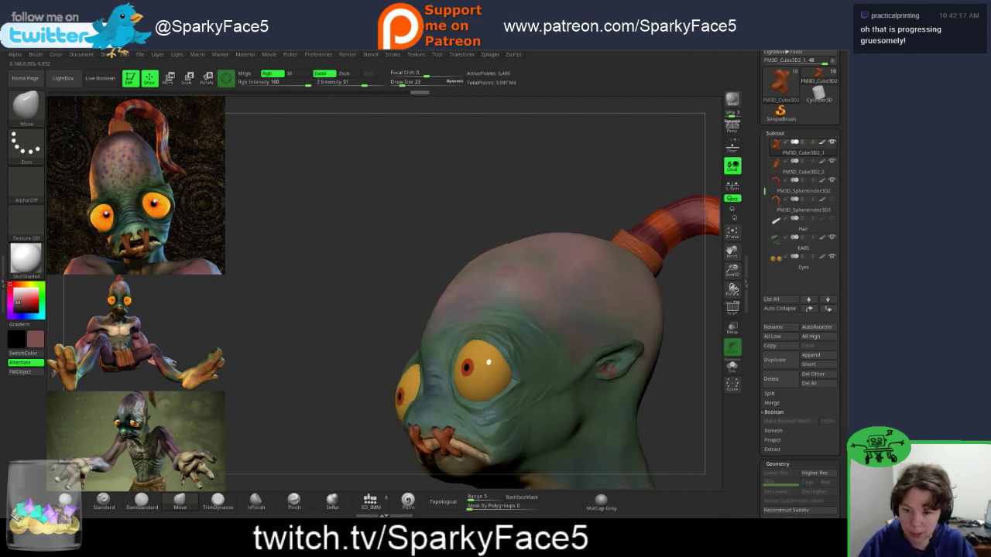
drag(398, 289, 480, 308)
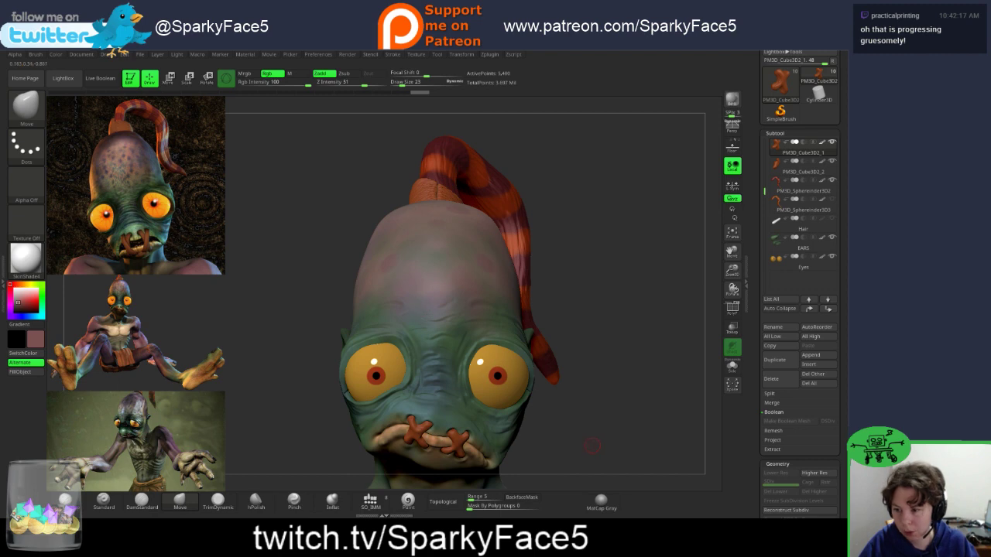
drag(592, 445, 573, 440)
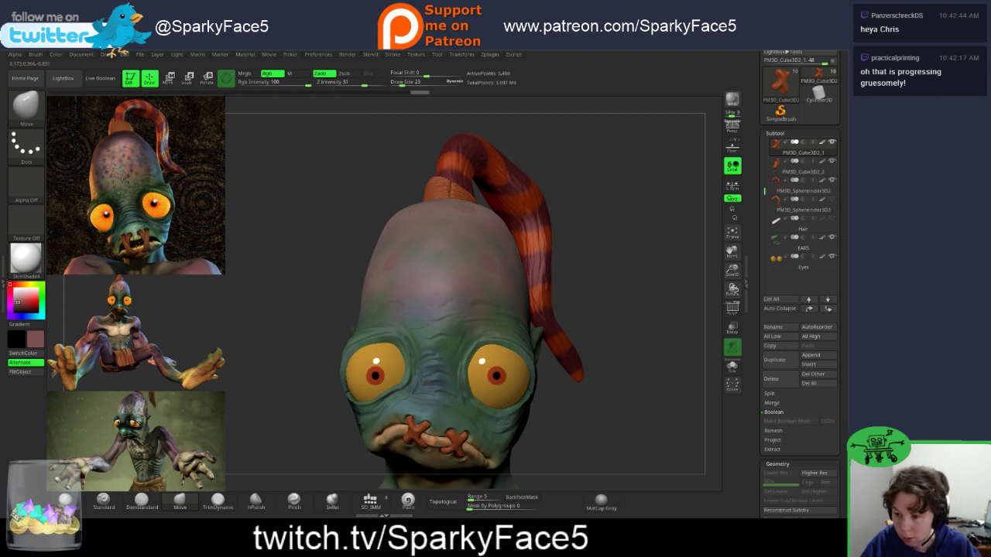
drag(577, 434, 581, 372)
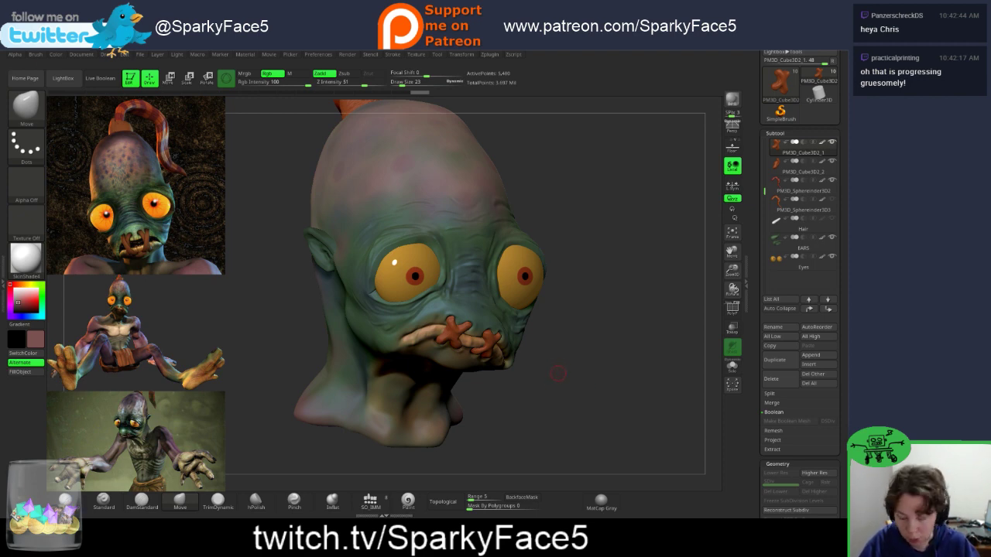
alt+drag(582, 341, 587, 403)
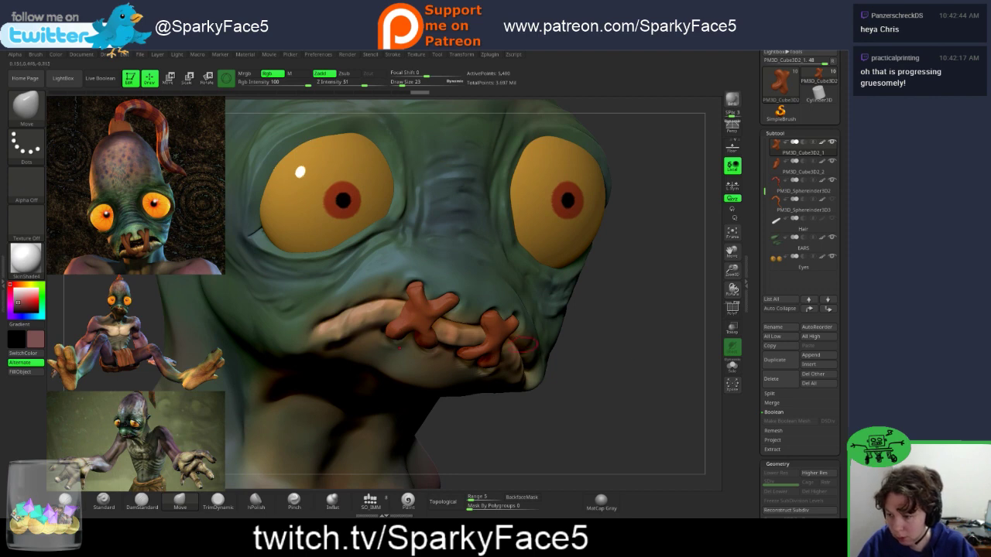
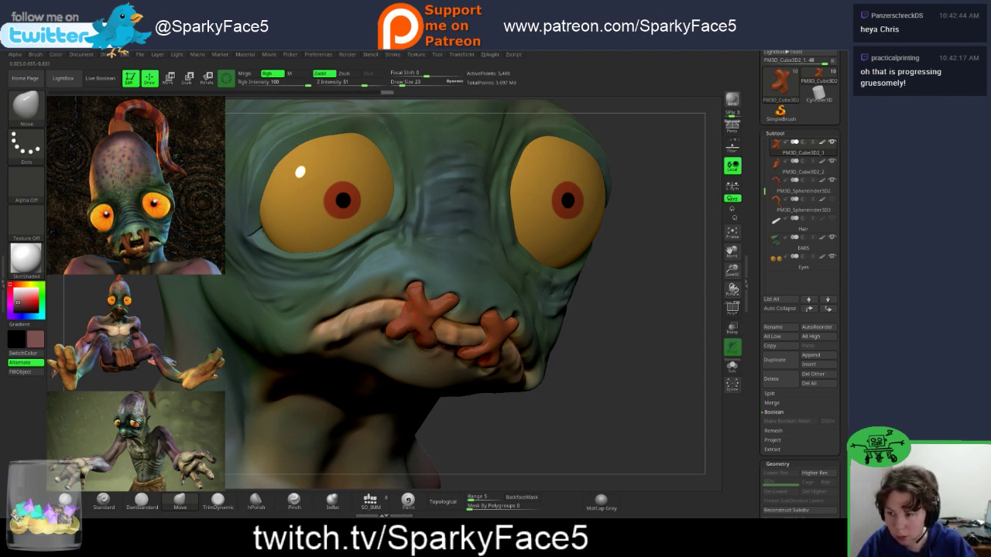
Step: Turn on the polyframe display, make mouth stitch PM3D_Cube3D2_2 active, and nudge its shape with the Move brush
click(732, 308)
key(space)
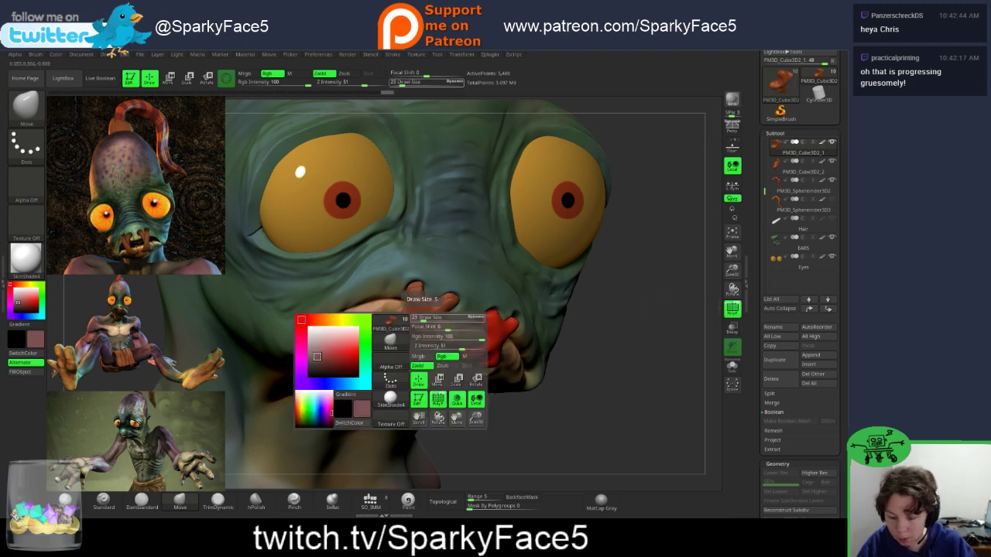
alt+click(422, 315)
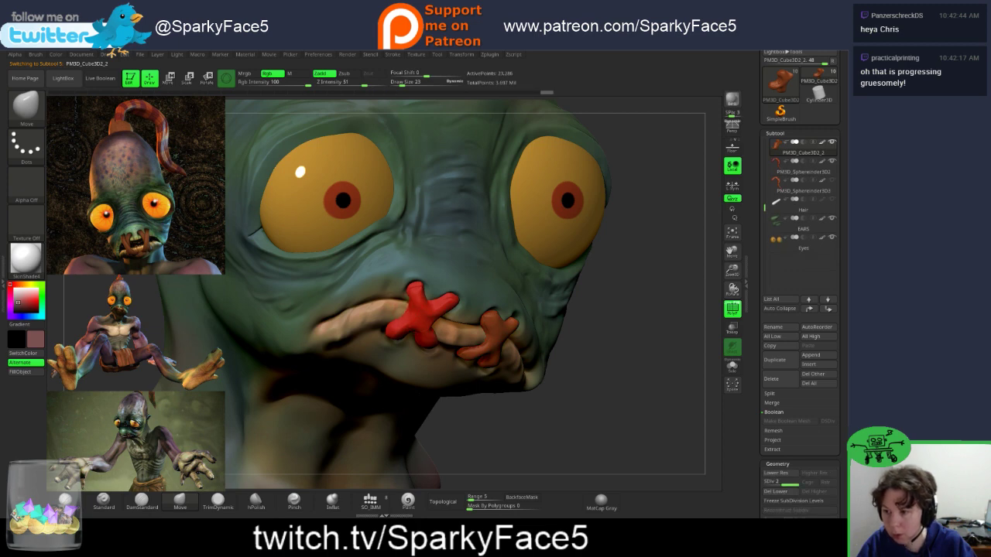
drag(407, 307, 408, 310)
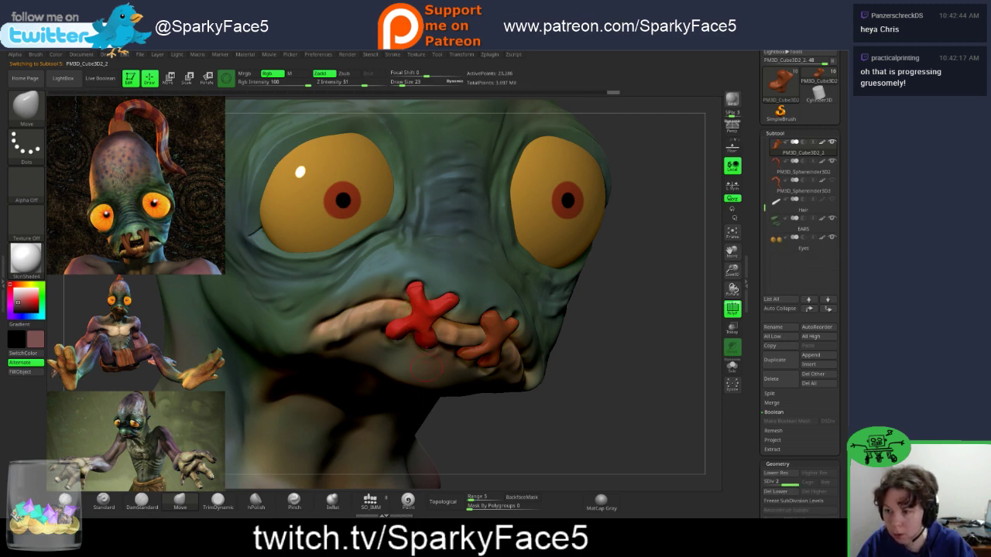
drag(474, 430, 544, 431)
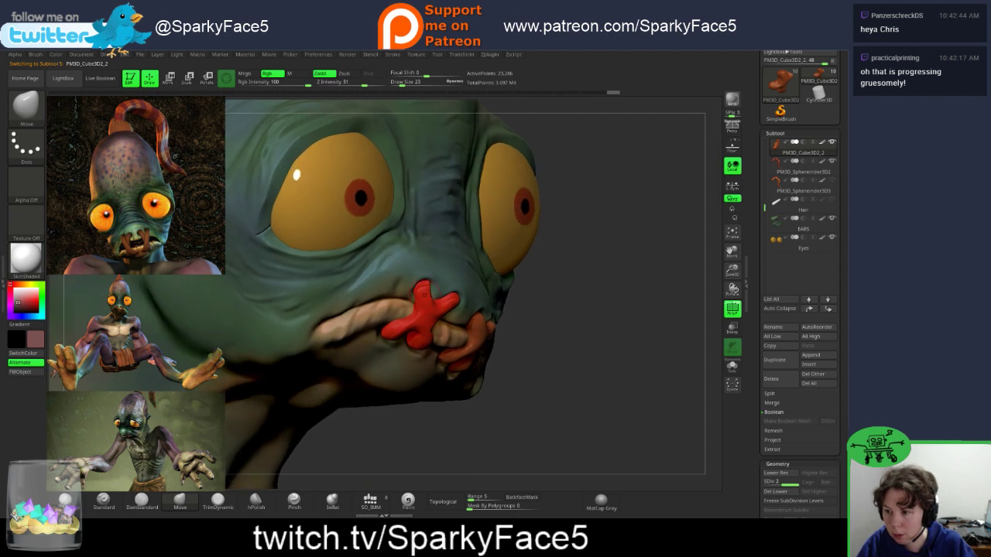
drag(546, 323, 379, 333)
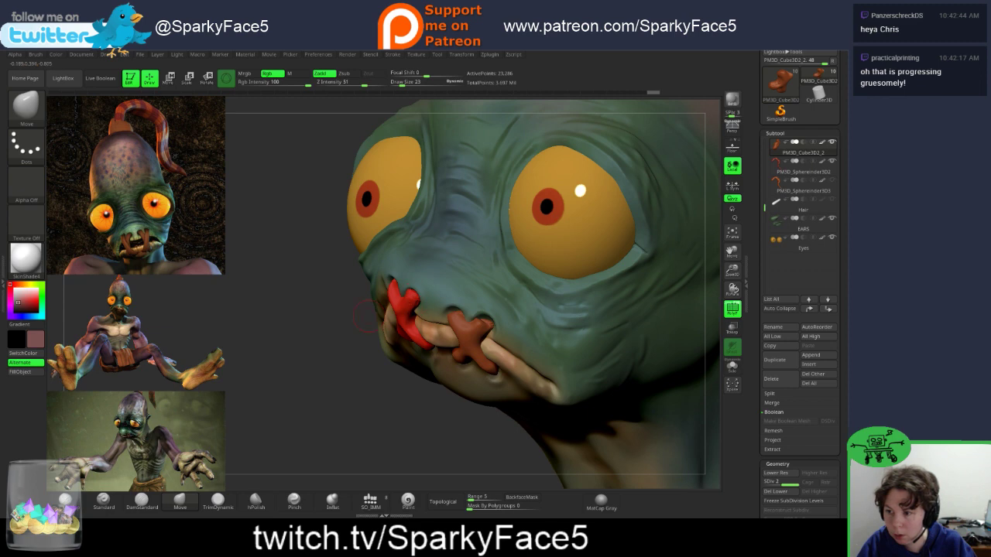
key(shift)
drag(325, 333, 496, 341)
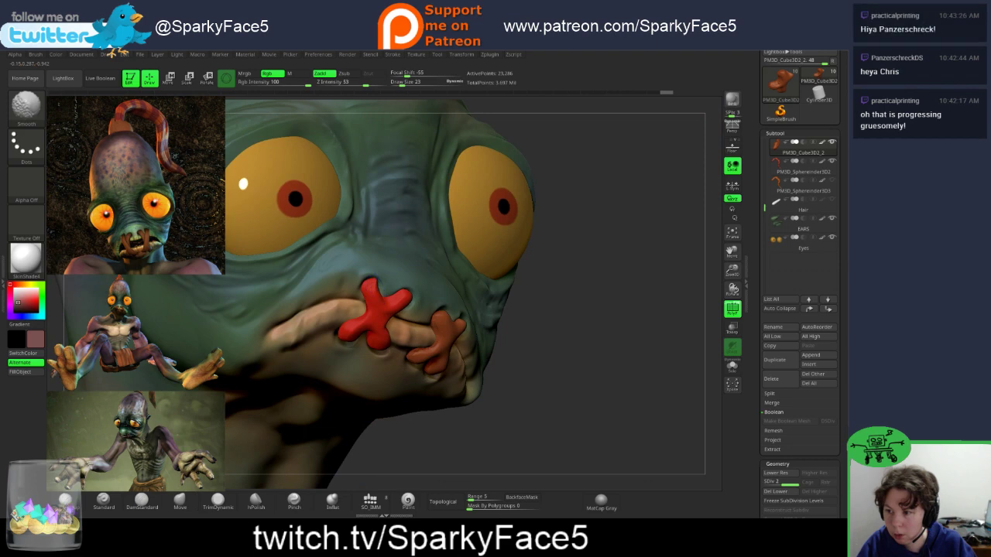
Step: Reshape the lower arms of the active stitch from beneath the chin with the Move brush
mouse_move(501, 381)
mouse_down()
mouse_move(461, 271)
mouse_move(434, 252)
mouse_up()
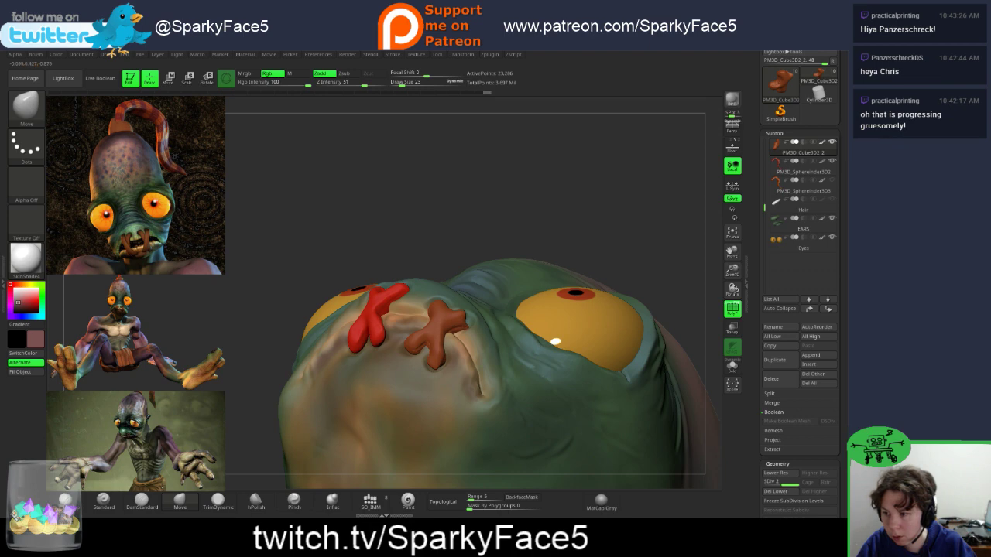
drag(366, 334, 359, 335)
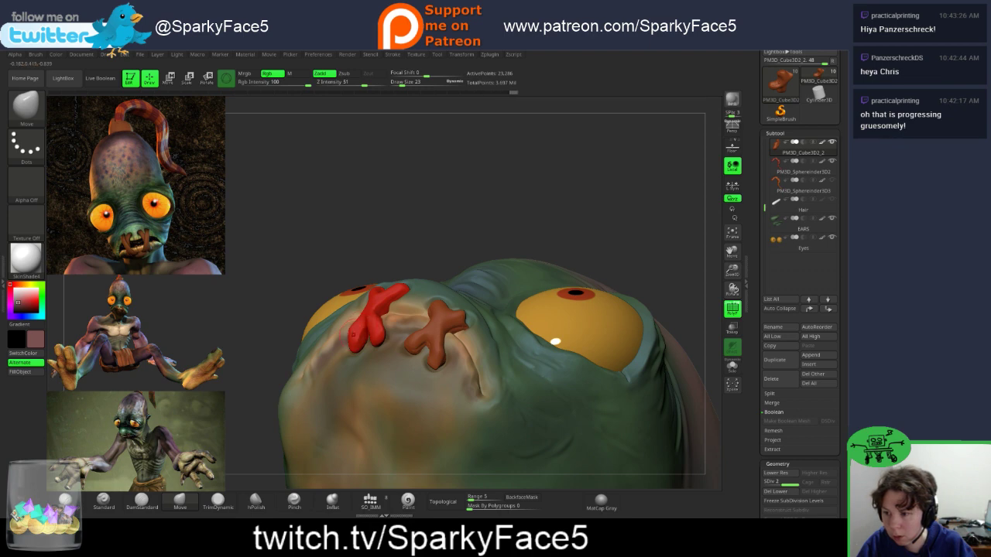
mouse_move(350, 322)
right_down()
mouse_move(353, 370)
mouse_move(442, 348)
right_up()
drag(342, 336, 347, 333)
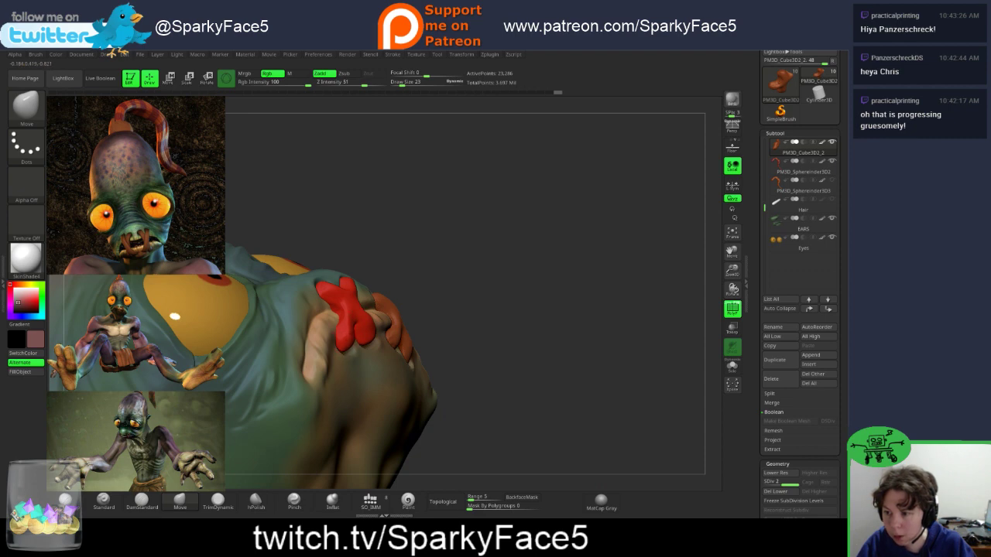
drag(346, 349, 349, 345)
mouse_move(403, 345)
right_down()
mouse_move(321, 340)
mouse_move(403, 343)
right_up()
drag(351, 346, 350, 340)
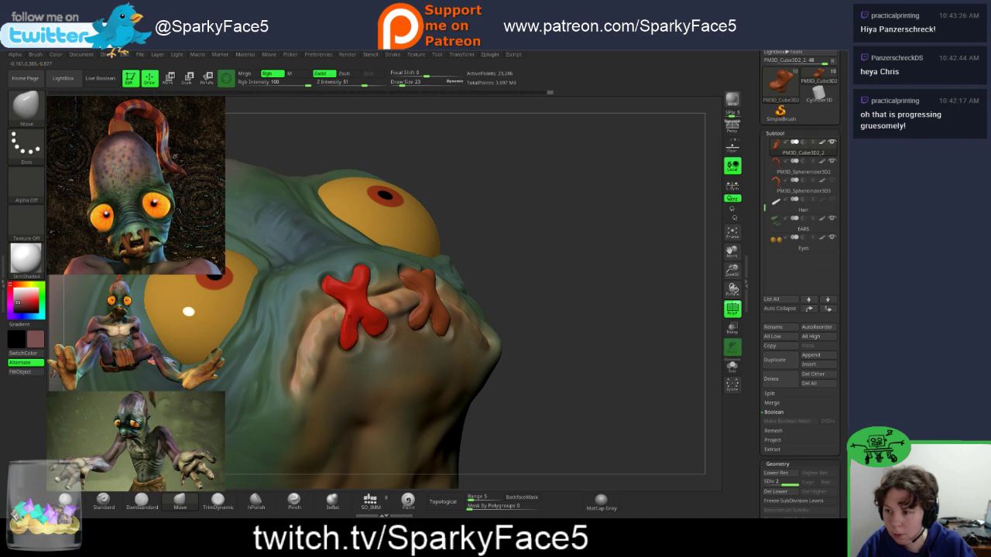
Step: Adjust the centre and upper arm of the stitch with small Move brush strokes
mouse_move(473, 275)
mouse_down()
mouse_move(514, 273)
mouse_move(481, 276)
mouse_up()
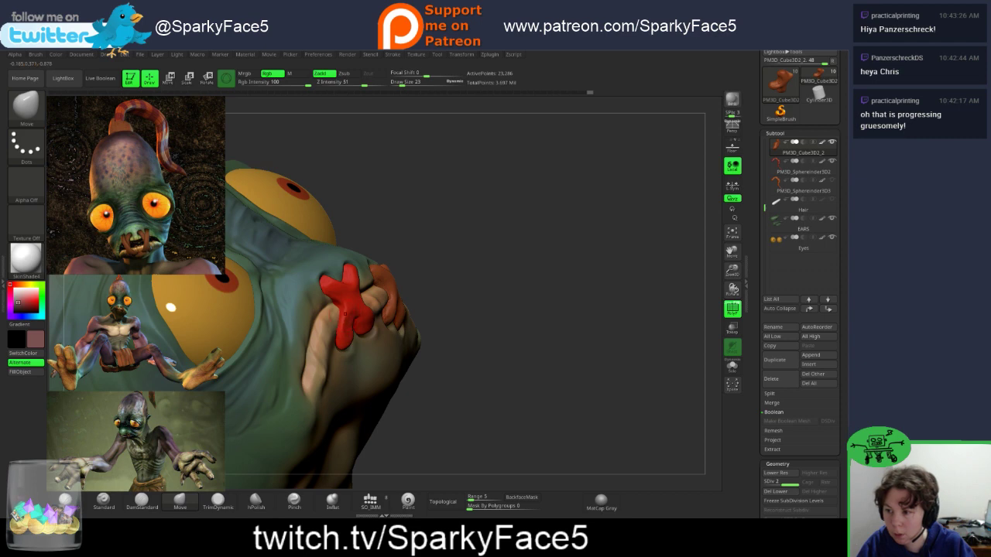
drag(345, 314, 345, 315)
drag(517, 302, 437, 310)
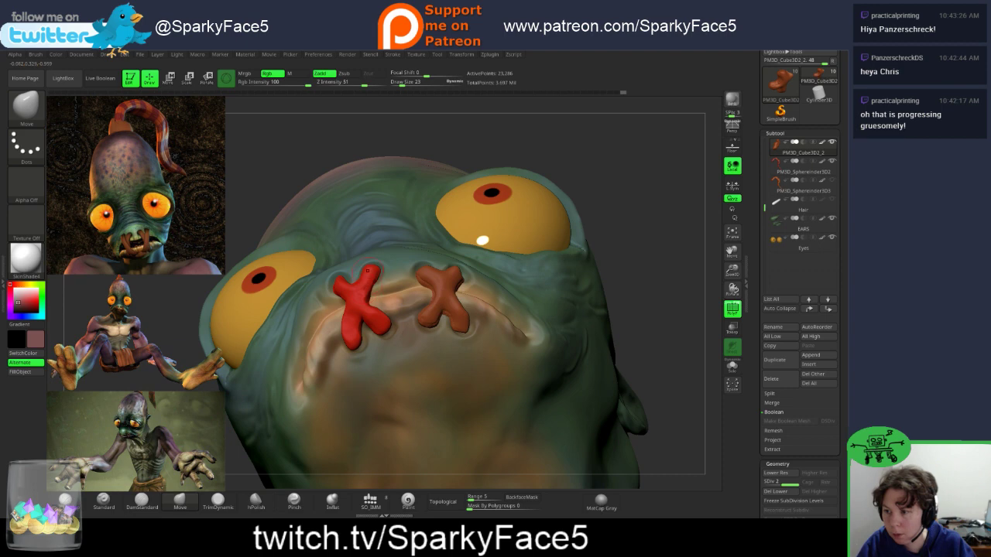
drag(279, 154, 284, 237)
click(361, 279)
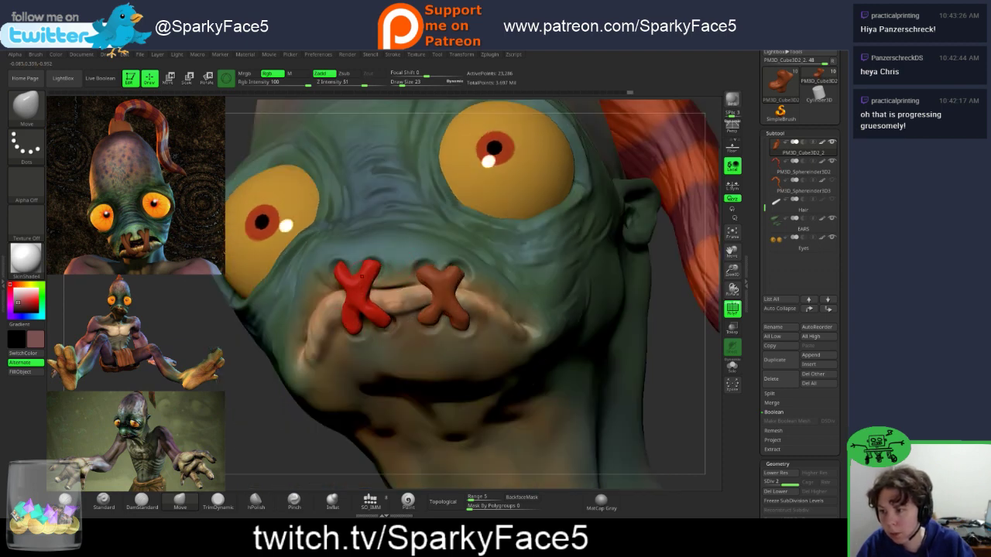
Step: Refine how the stitch sits against the lips with the Move brush, checking it from the front, both sides and below
drag(265, 373, 371, 362)
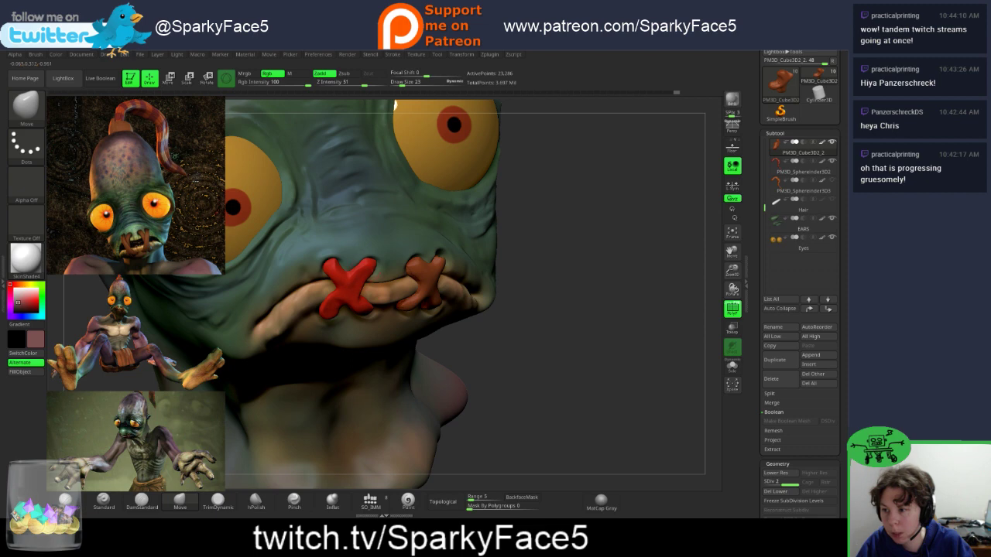
drag(569, 349, 464, 349)
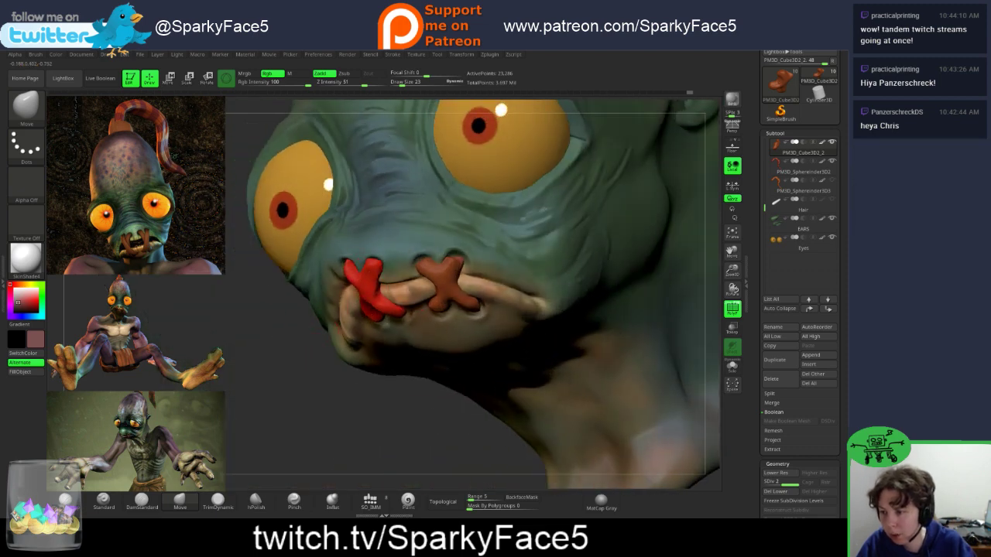
drag(356, 414, 360, 458)
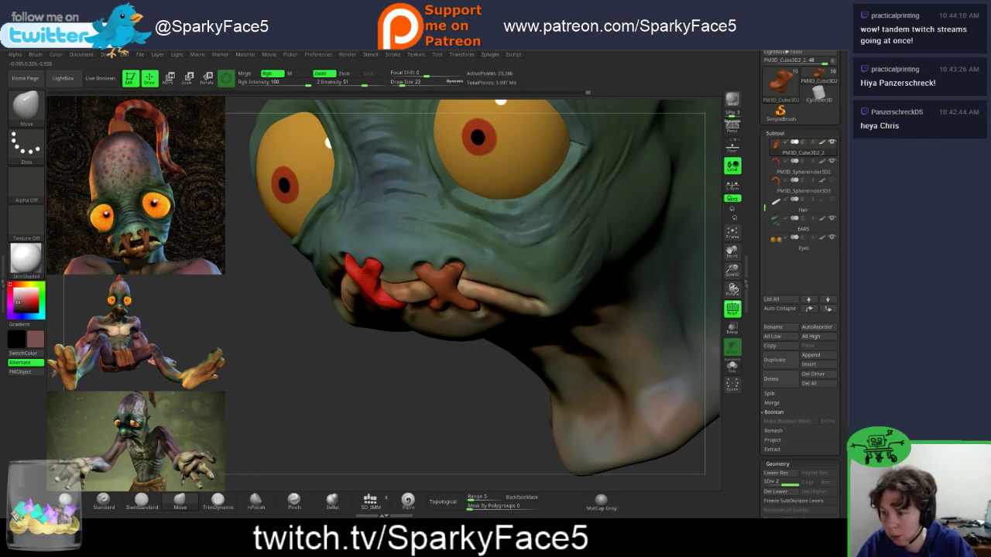
drag(325, 387, 461, 367)
drag(407, 310, 491, 301)
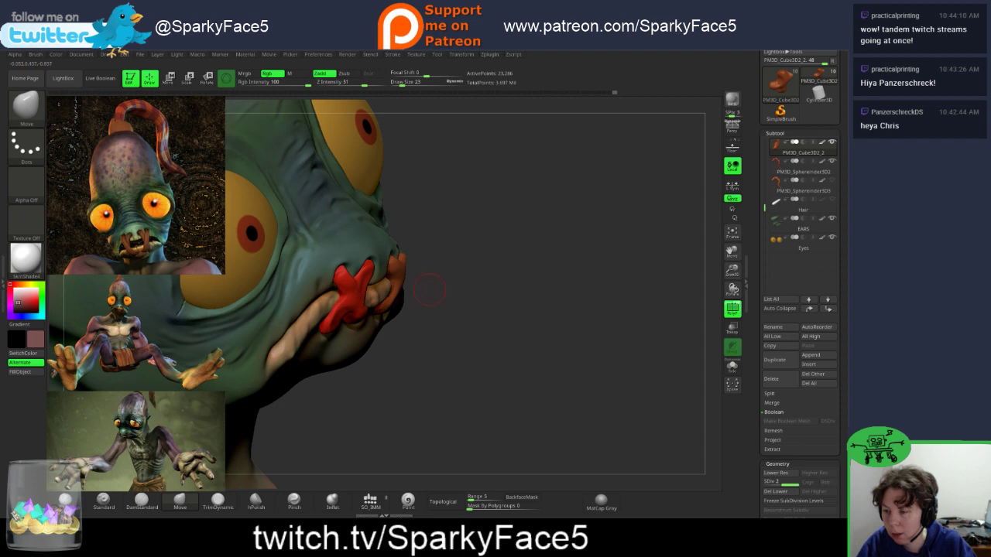
drag(430, 289, 495, 293)
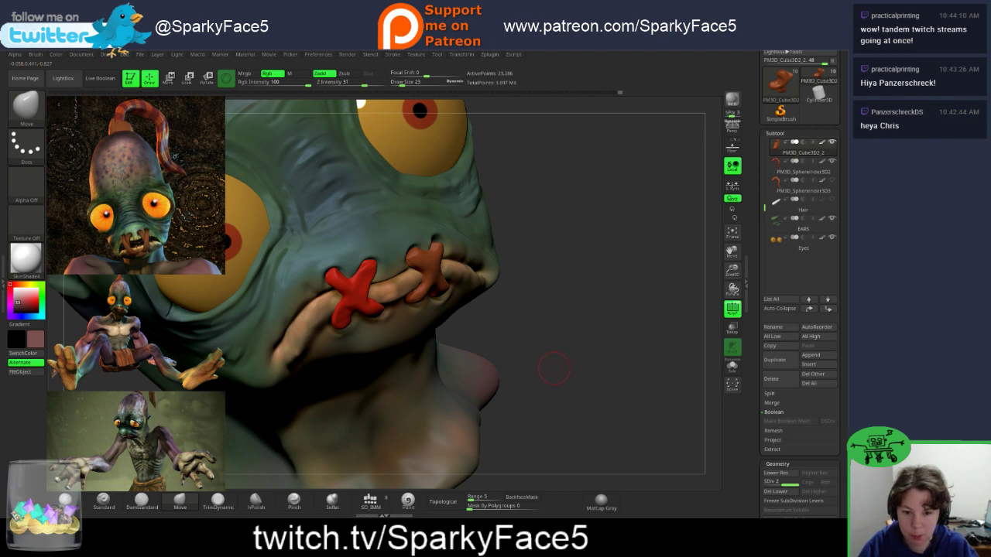
mouse_move(554, 368)
mouse_down()
mouse_move(629, 364)
mouse_move(478, 369)
mouse_up()
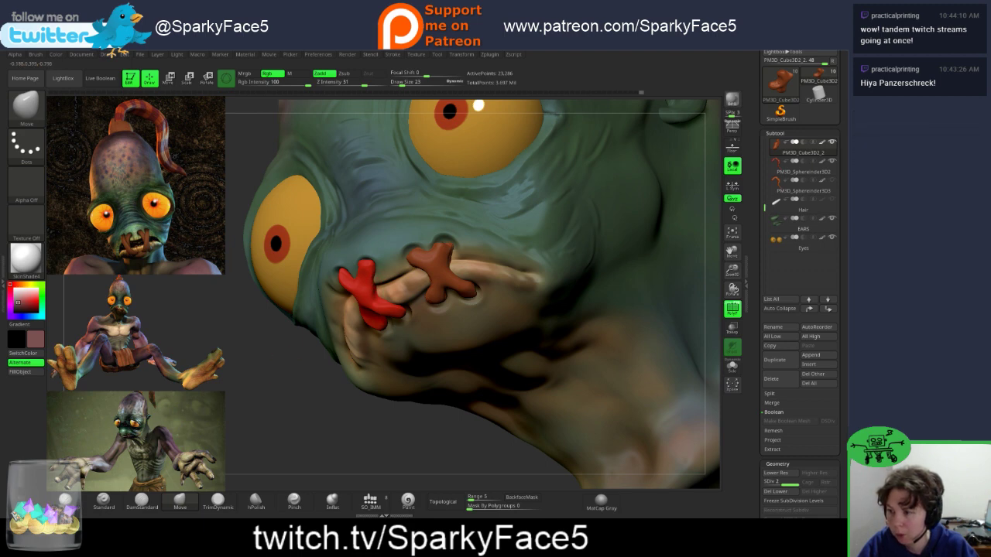
mouse_move(341, 434)
mouse_down()
mouse_move(539, 420)
mouse_move(472, 418)
mouse_up()
Step: Switch to the DamStandard brush and reset it to its default settings
click(142, 502)
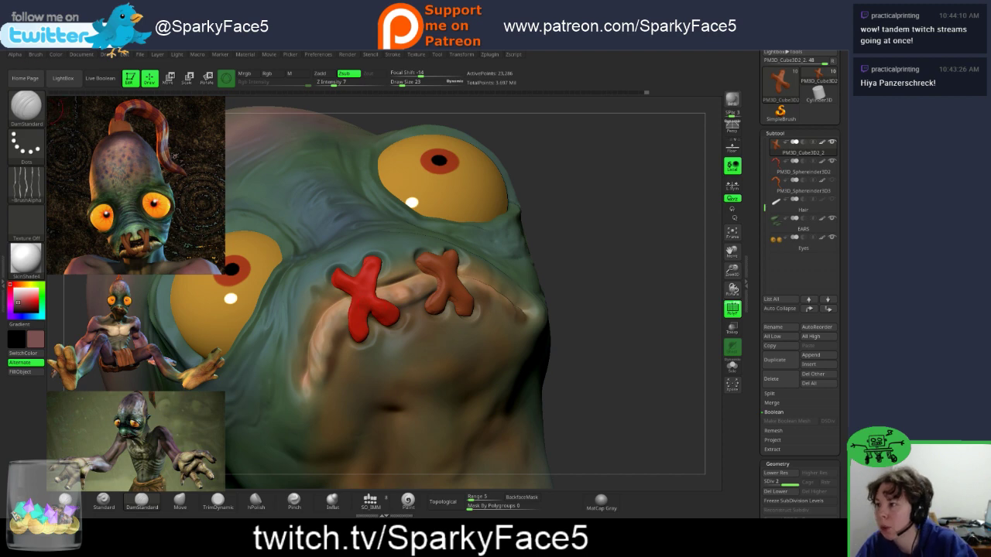
click(25, 106)
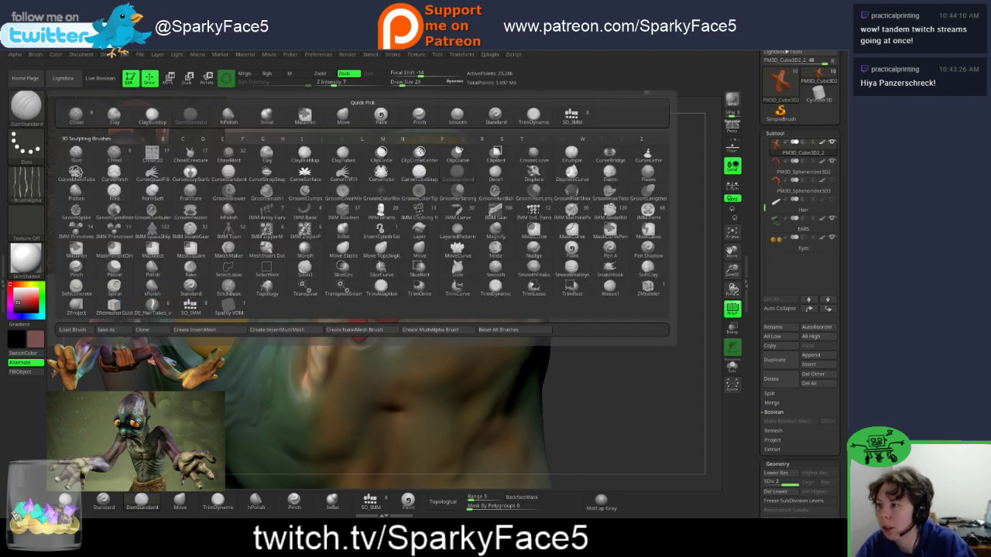
click(26, 106)
key(b)
key(d)
key(s)
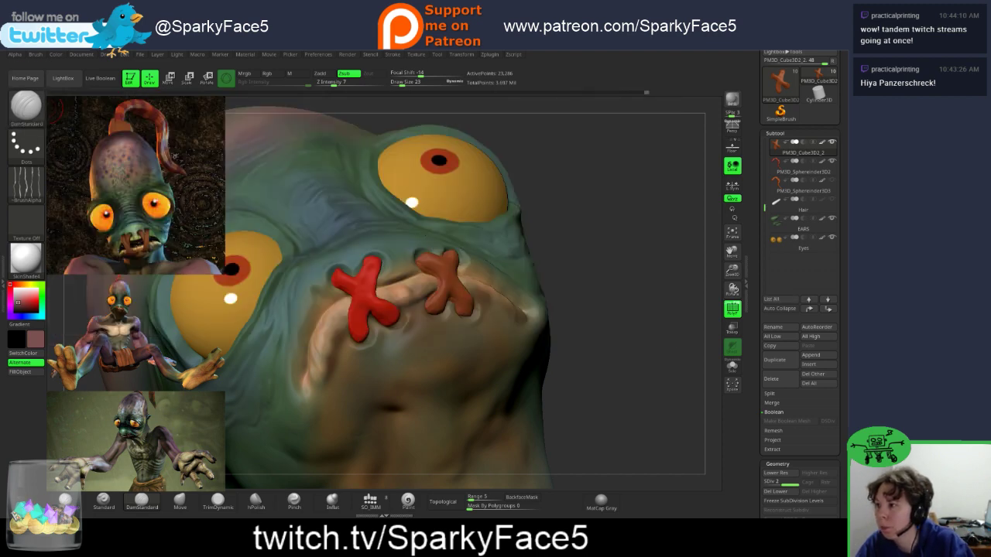
click(3, 284)
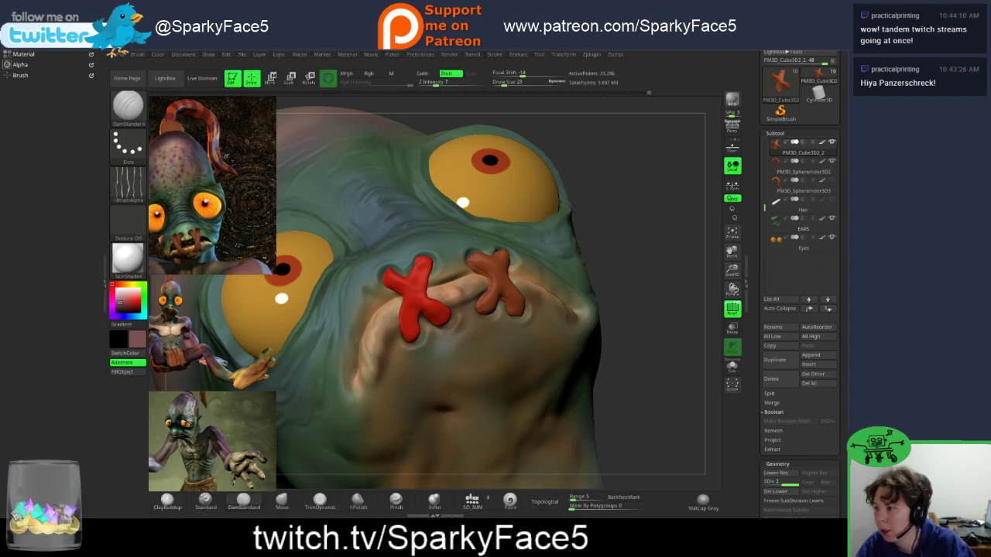
click(20, 76)
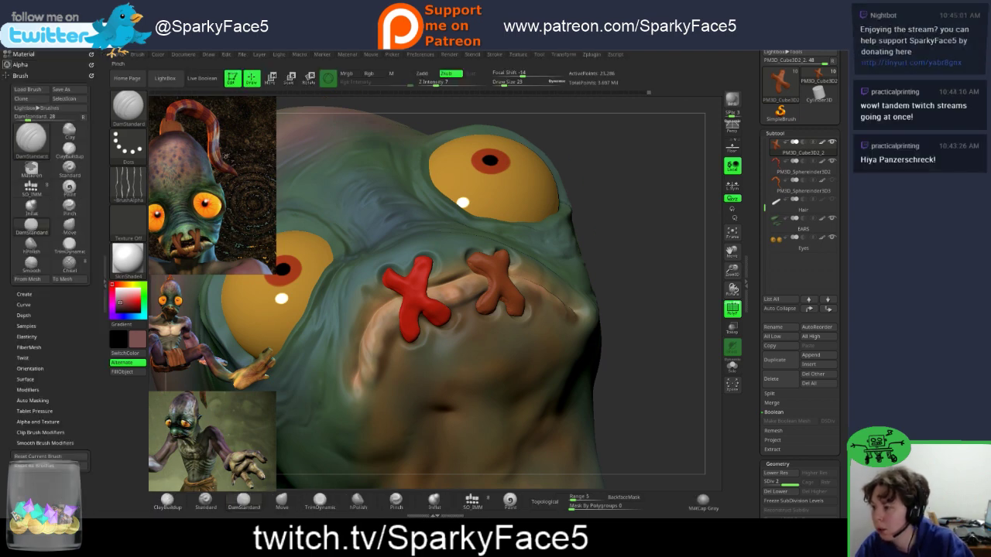
click(37, 455)
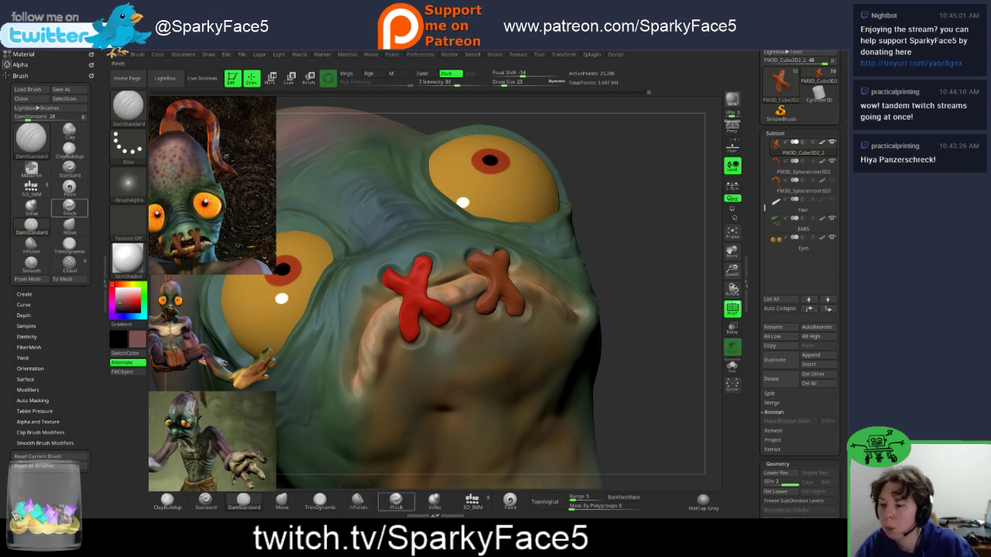
click(396, 503)
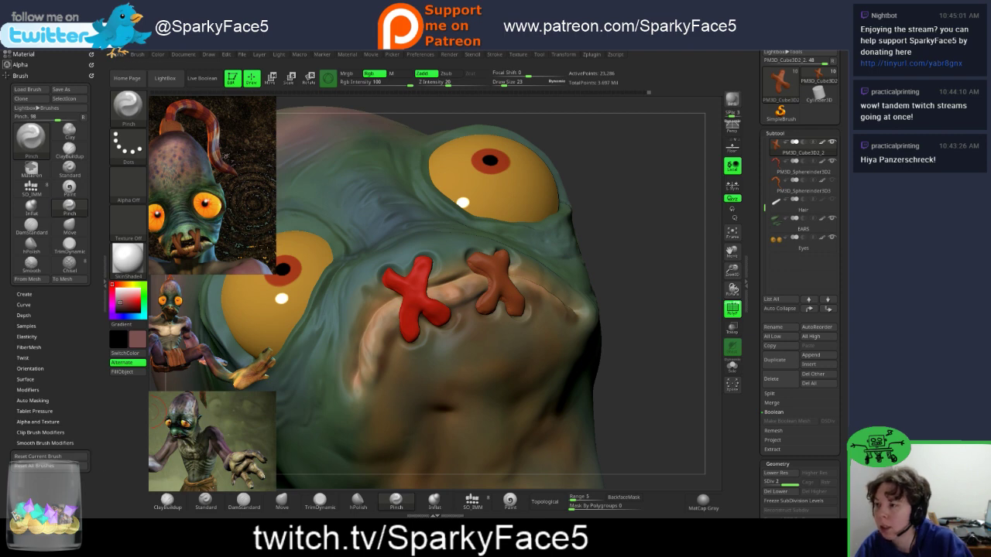
key(b)
key(s)
key(t)
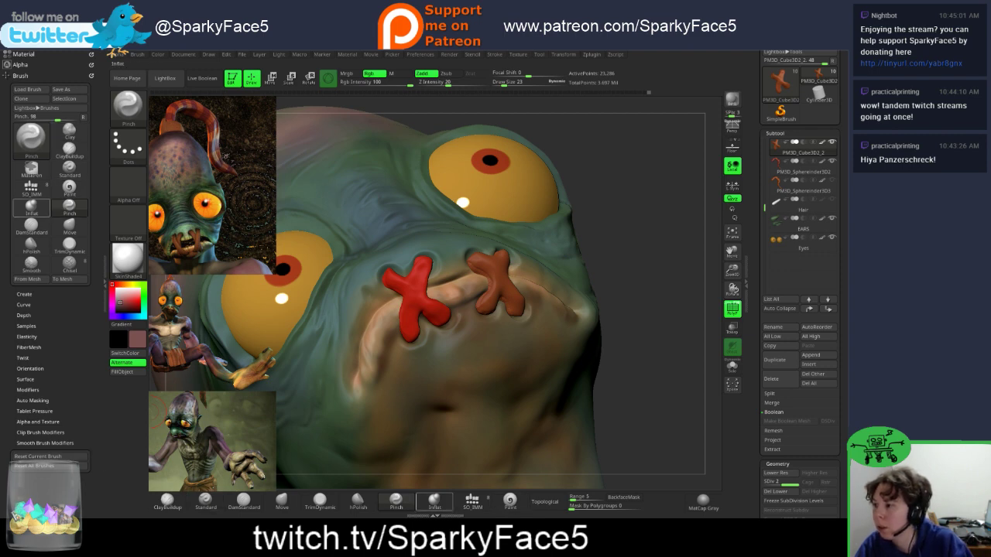
key(b)
key(t)
key(d)
Step: Carve the crossing of stitch PM3D_Cube3D2_2 with the Chisel brush at draw size 5 so one strand overlaps the other
key(b)
key(c)
key(h)
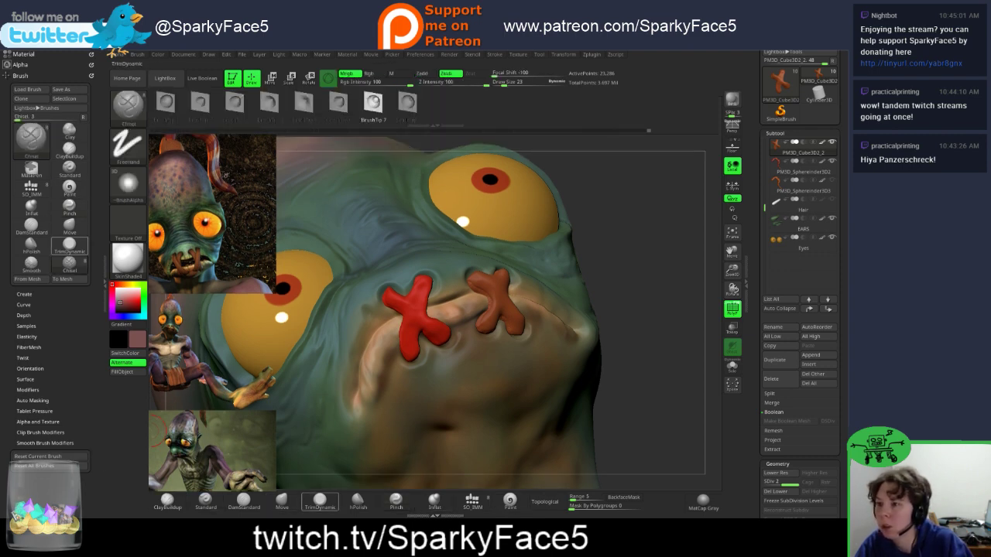
click(494, 55)
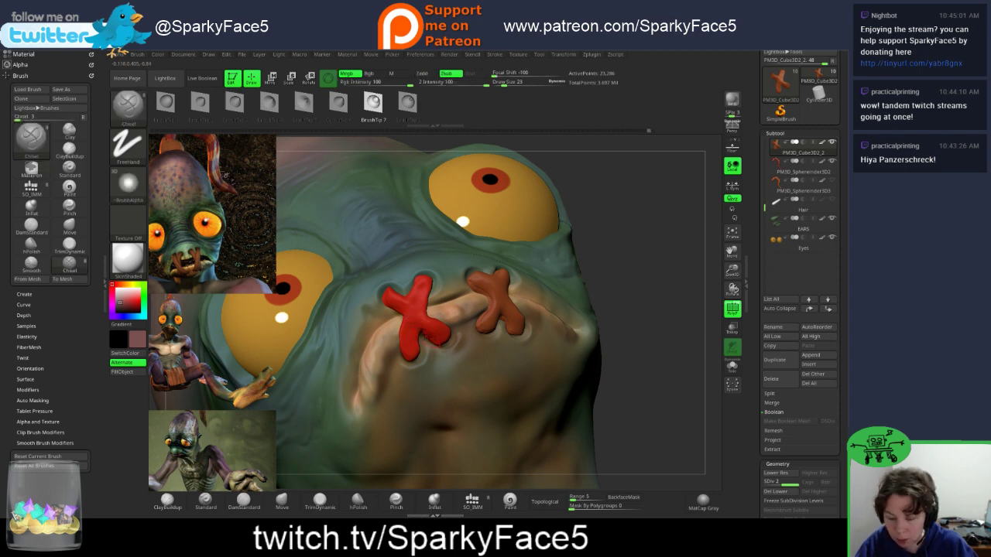
key(s)
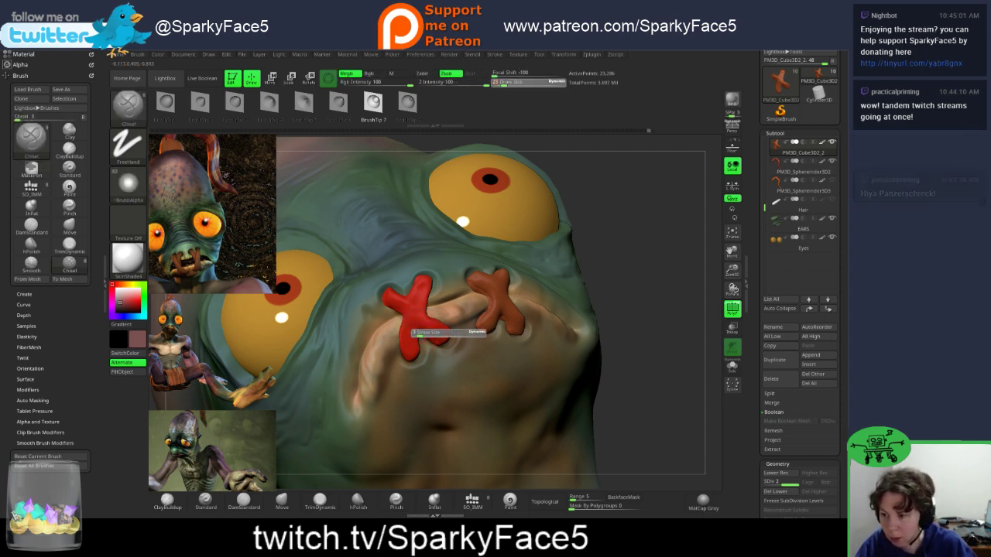
key(s)
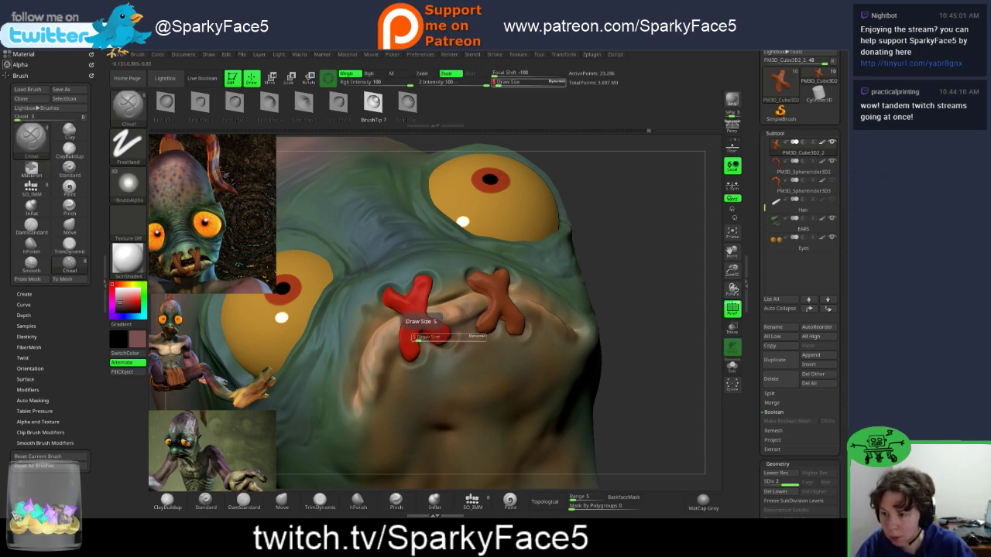
click(416, 337)
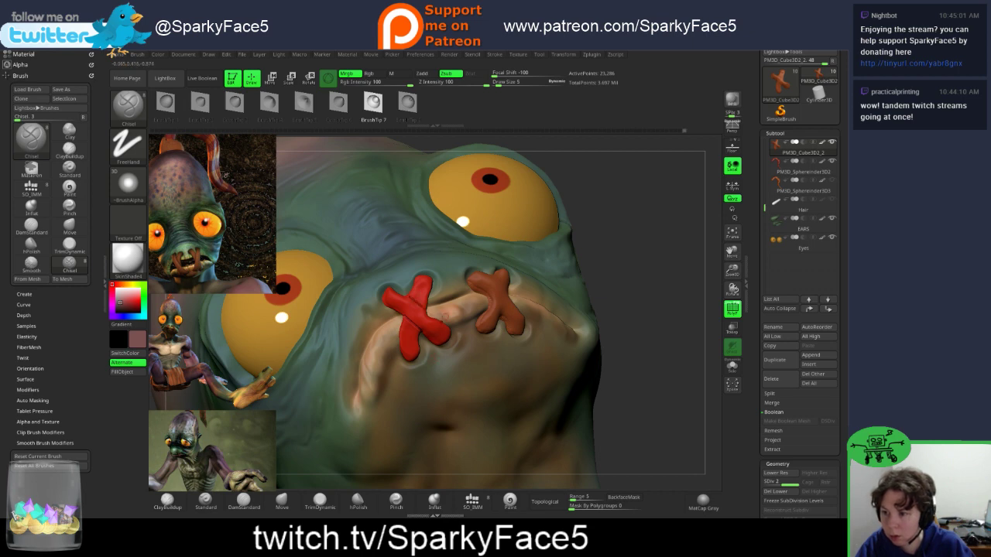
Step: Collapse the tray with the brush settings and inspect the carved stitch from below and from the front
drag(658, 263, 644, 243)
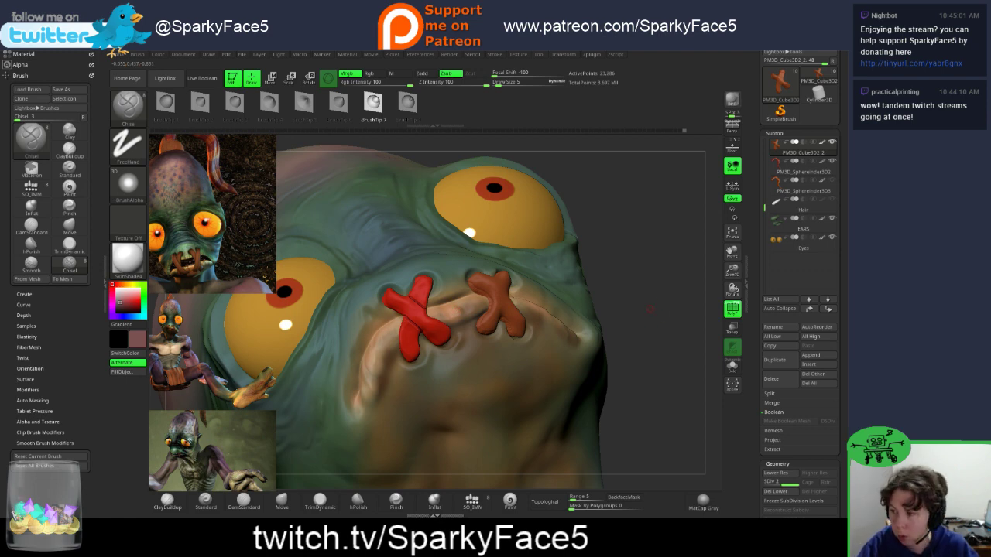
click(105, 284)
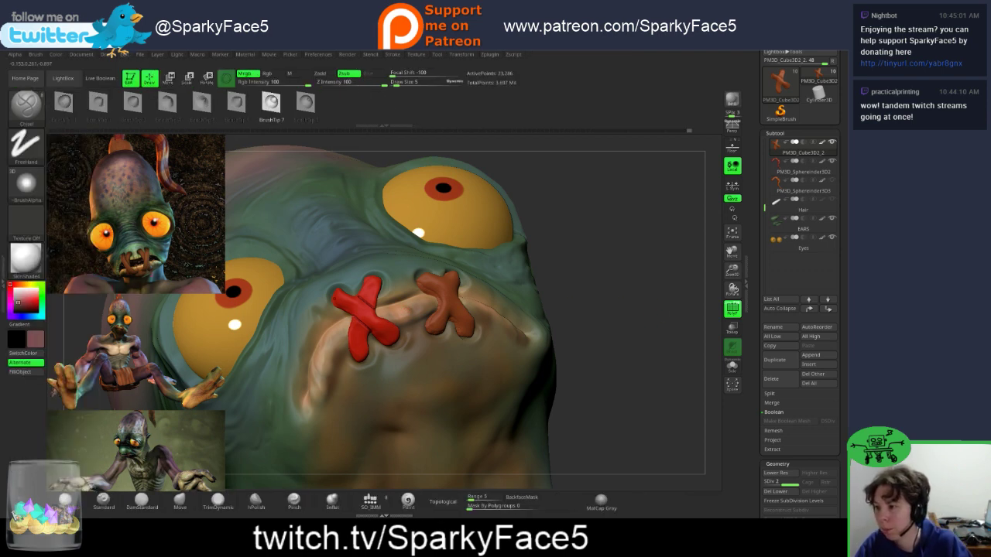
mouse_move(627, 325)
mouse_down()
mouse_move(624, 259)
mouse_move(635, 259)
mouse_up()
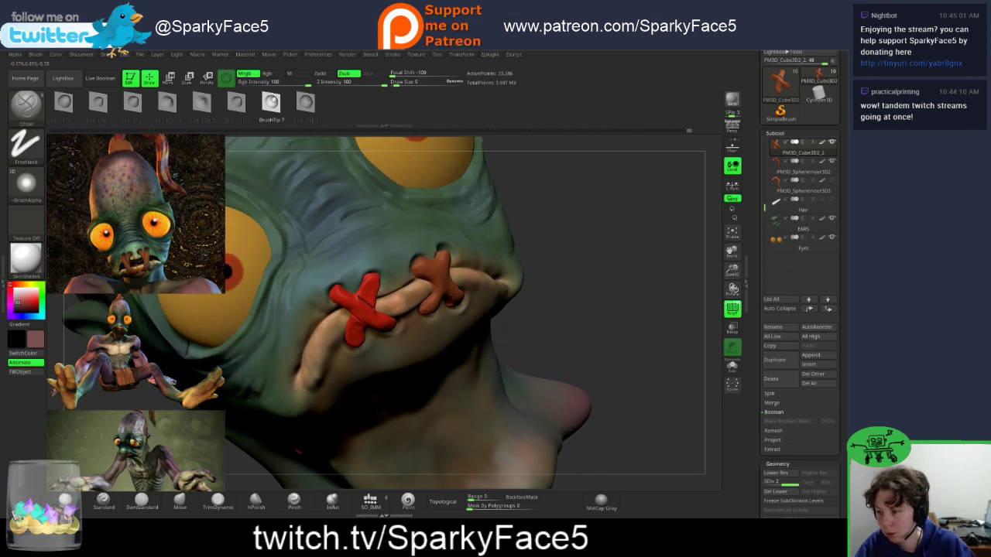
Step: Refine and smooth the crossing of the red mouth stitch with the DamStandard brush at draw size 5, checking it from the side
click(142, 502)
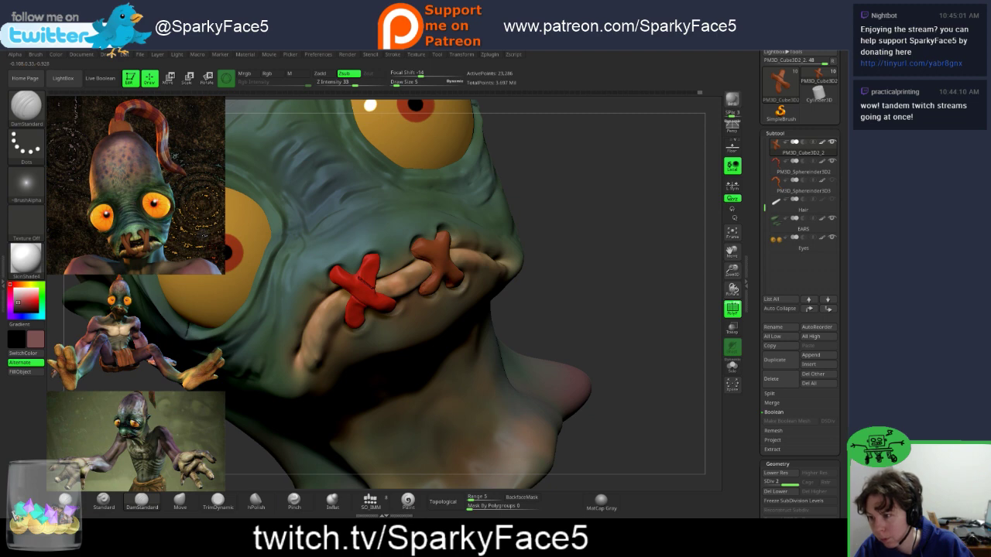
key(shift)
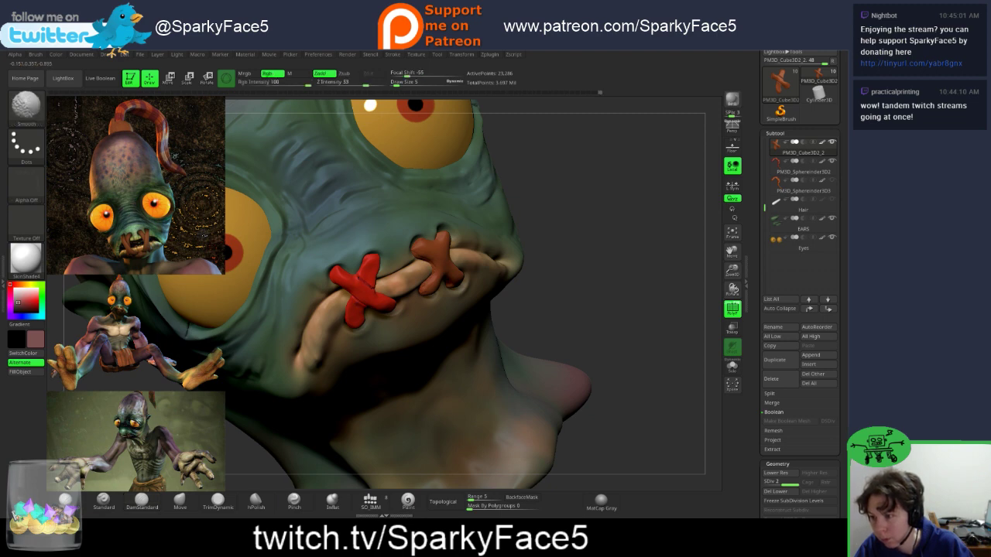
drag(620, 271, 457, 259)
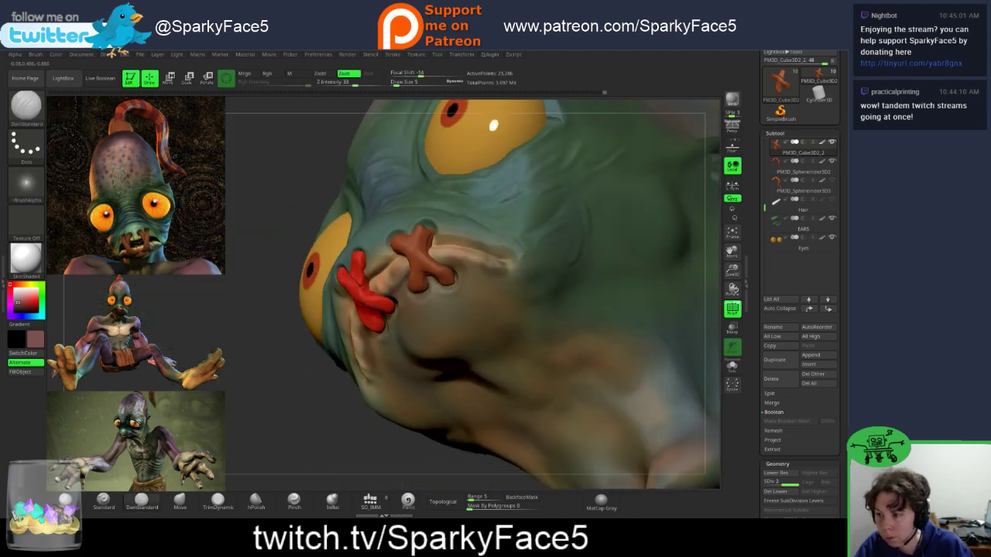
drag(310, 403, 387, 398)
drag(310, 433, 290, 426)
key(shift)
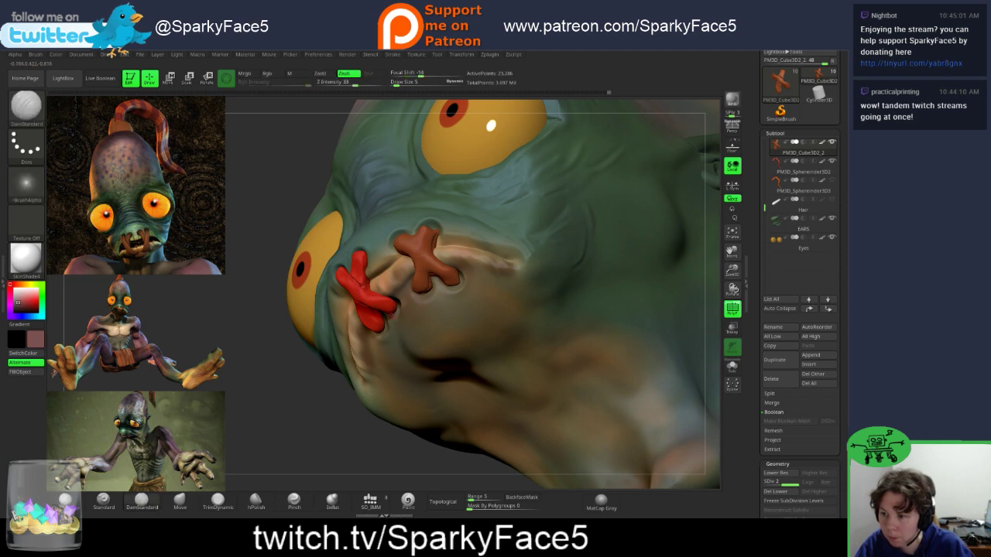
drag(271, 213, 280, 266)
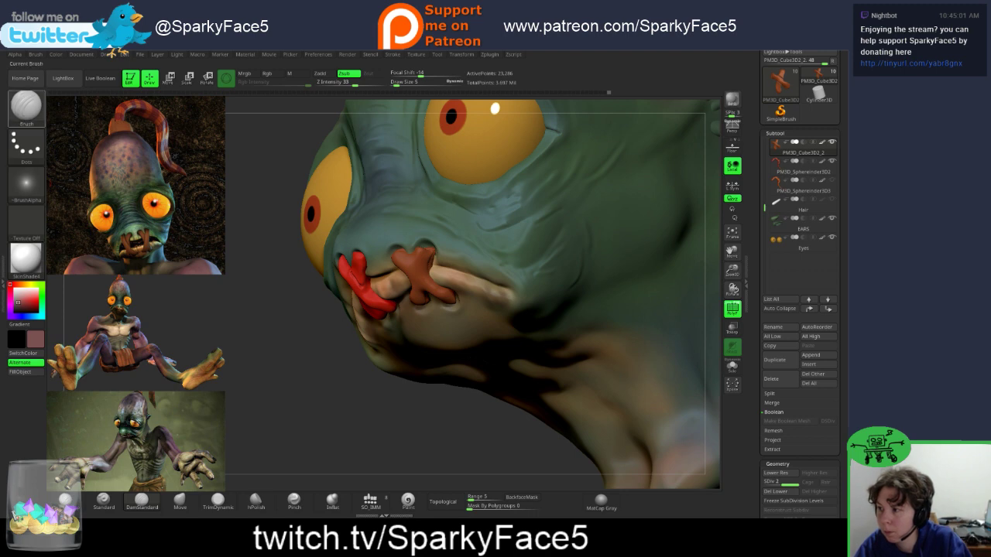
Step: Carve the groove between the red stitch's overlapping strands with the Chisel brush at draw size 5, working from the front and both sides
click(25, 106)
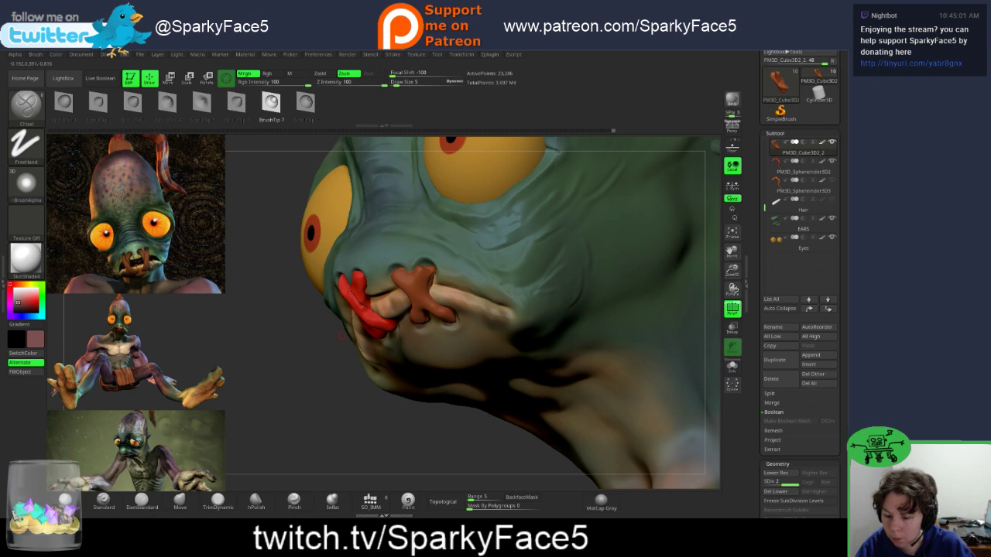
drag(329, 347, 600, 486)
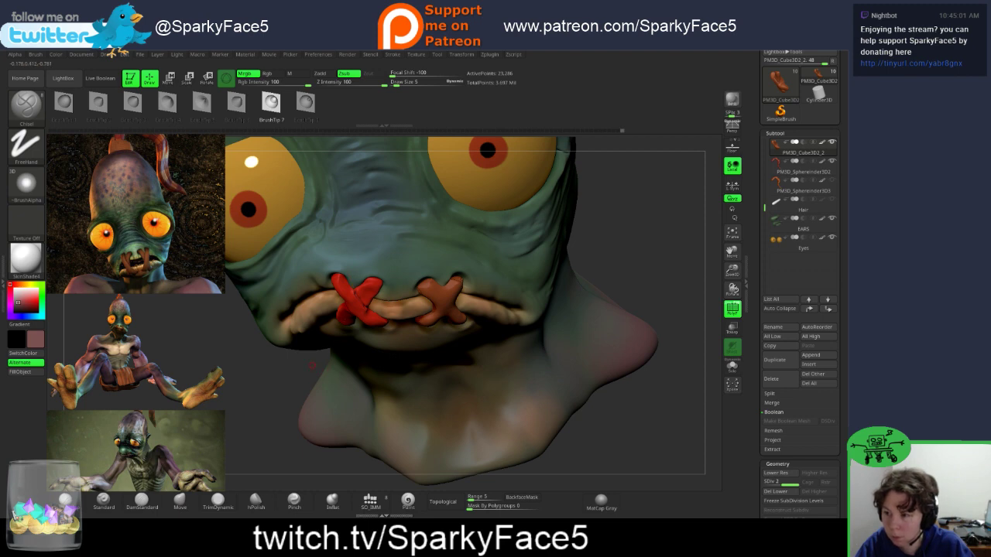
drag(312, 365, 411, 357)
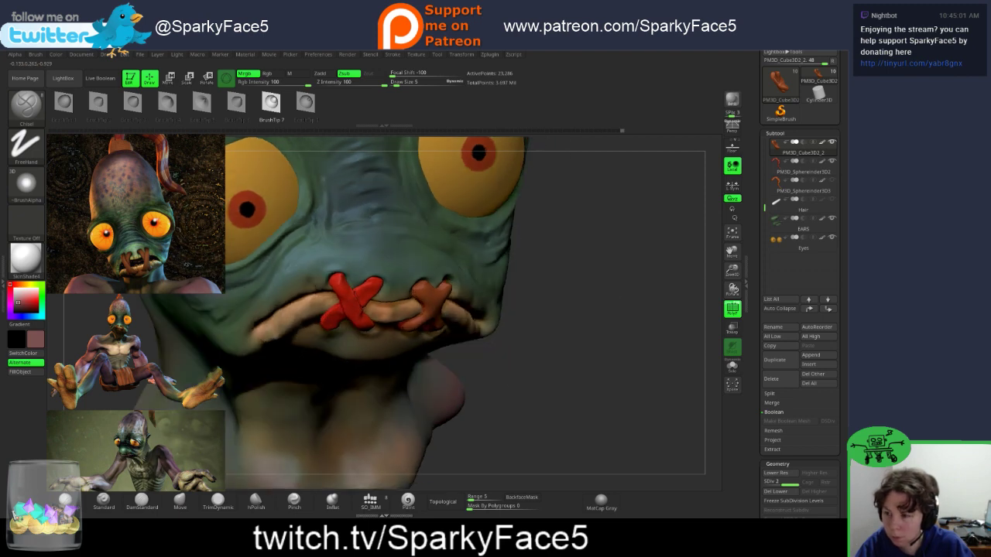
drag(507, 356, 600, 340)
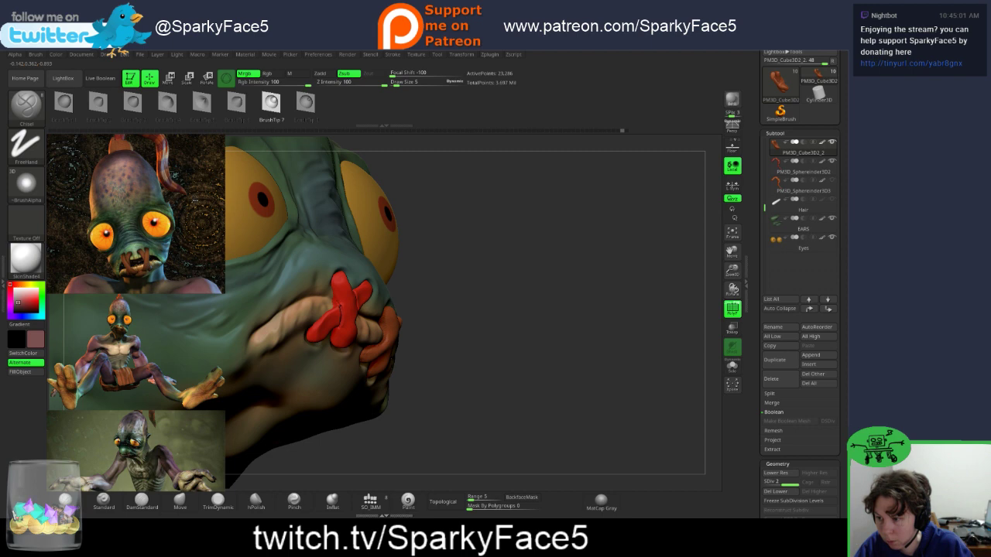
key(ctrl)
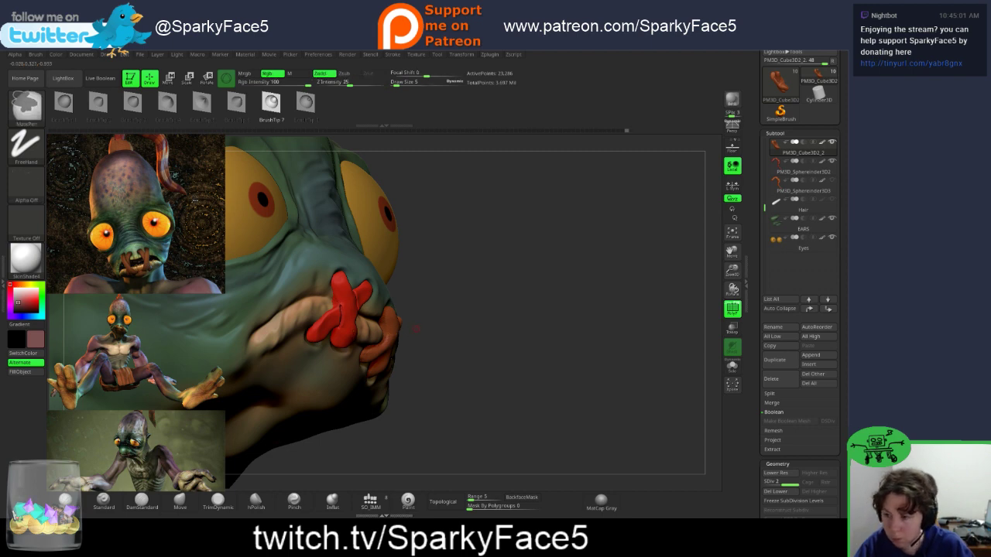
right_drag(393, 327, 448, 327)
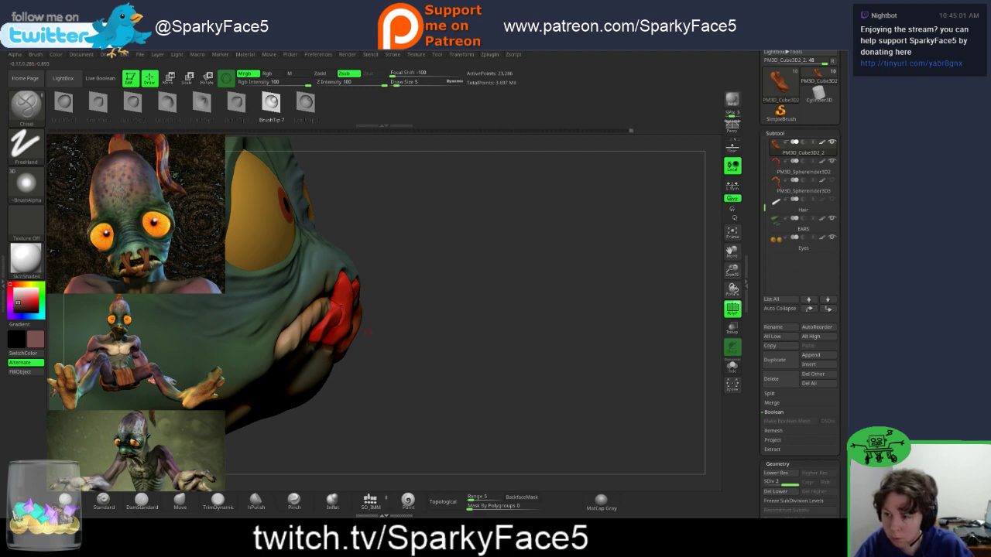
mouse_move(410, 314)
mouse_down()
mouse_move(332, 317)
mouse_move(397, 316)
mouse_up()
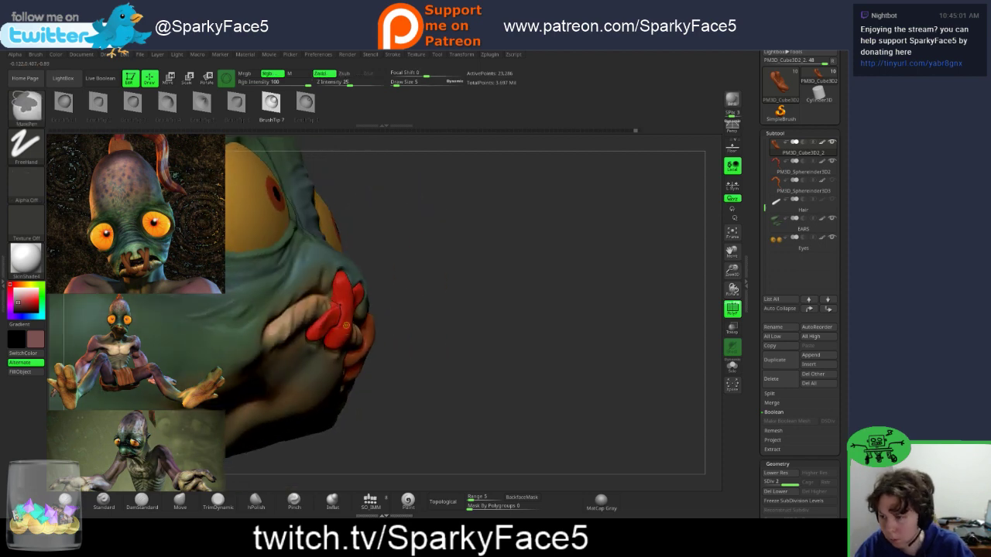
Step: Clear the mask from the stitch and try deepening the crease between its strands with the DamStandard brush at draw size 8
click(141, 500)
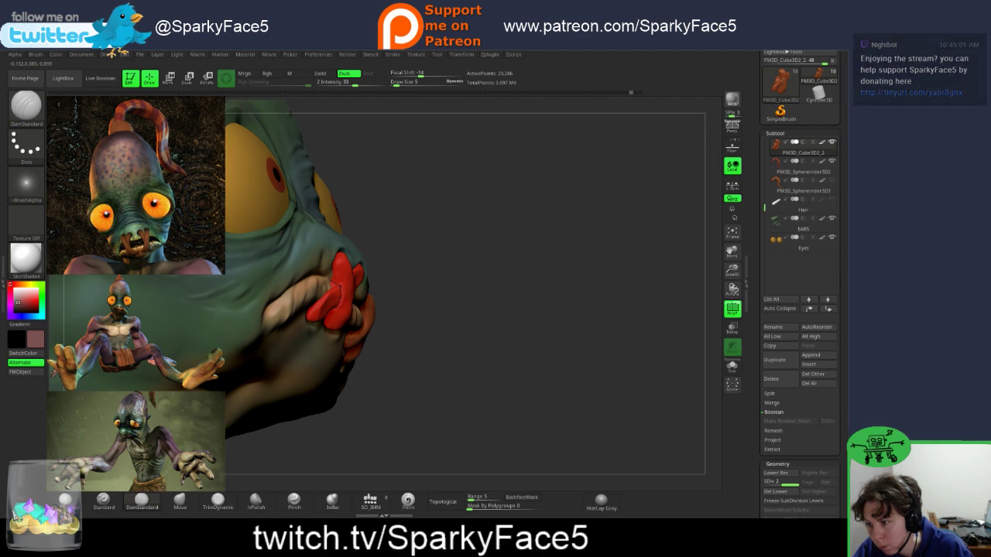
key(ctrl)
ctrl+click(364, 312)
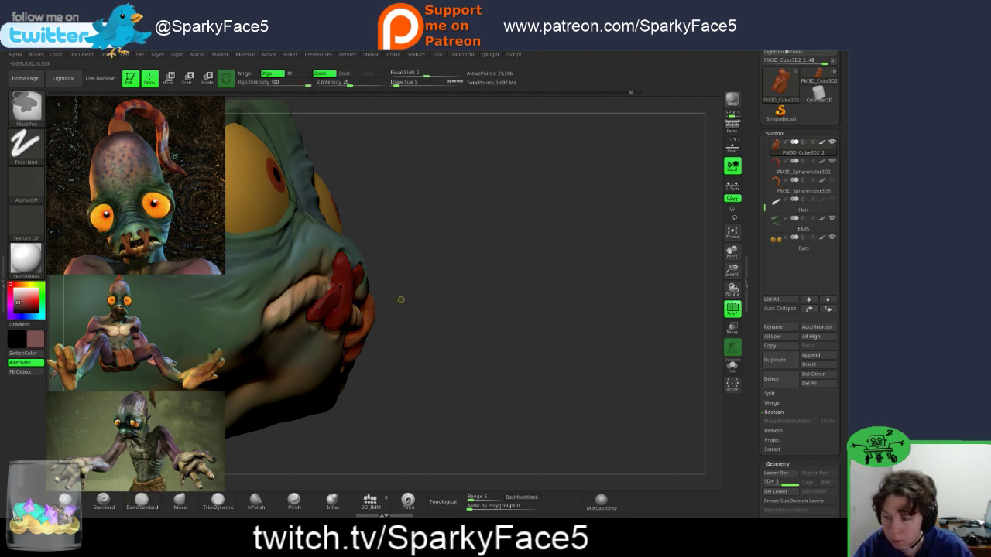
ctrl+click(401, 298)
key(ctrl)
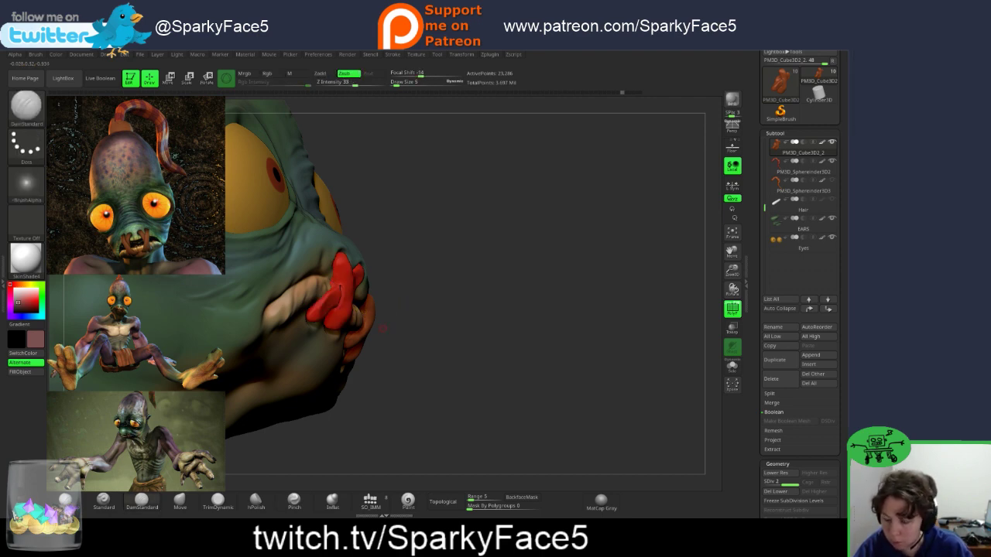
key(s)
drag(387, 317, 389, 317)
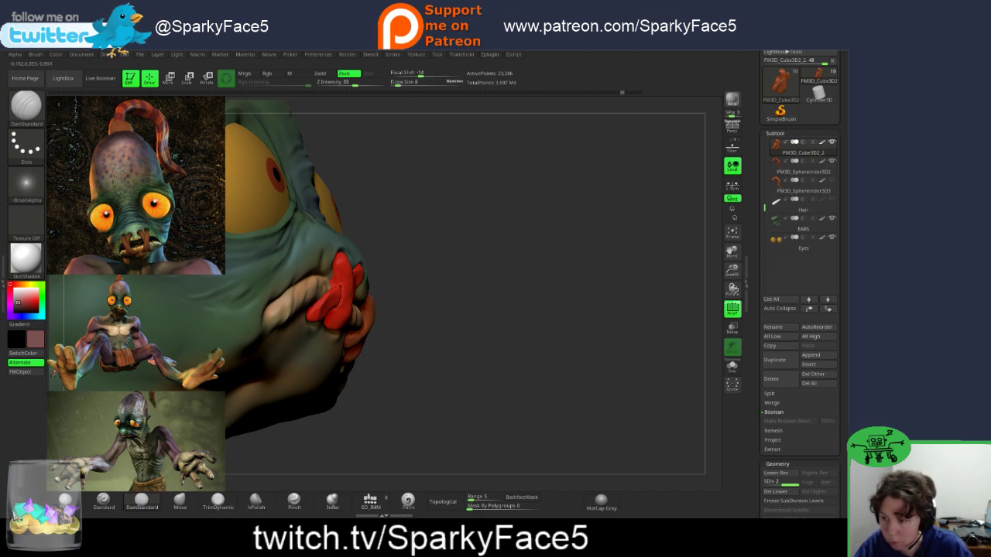
drag(340, 287, 340, 299)
key(ctrl)
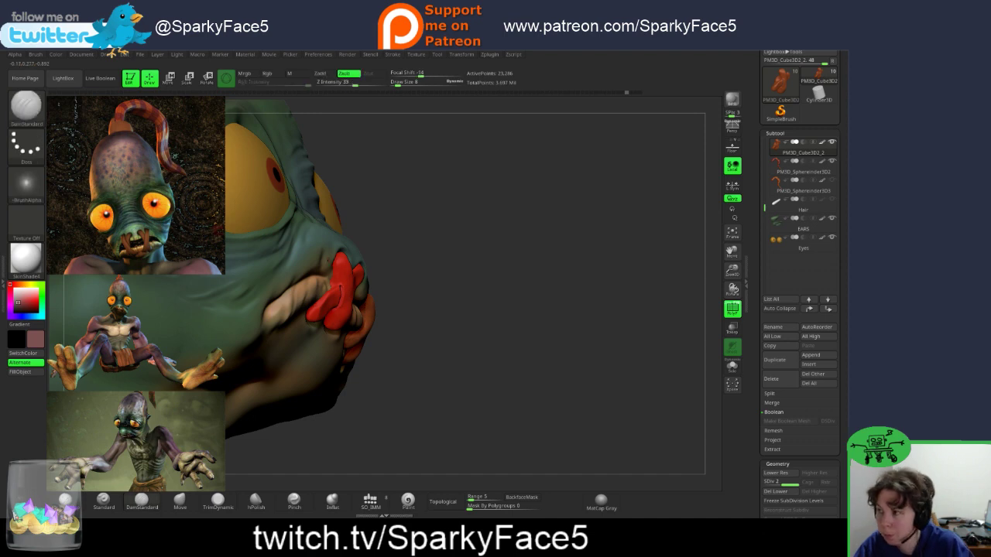
Step: Carve and smooth the strand overlap with the Chisel brush at draw size 8, and select the Pinch brush to tighten its crease
key(b)
key(c)
key(h)
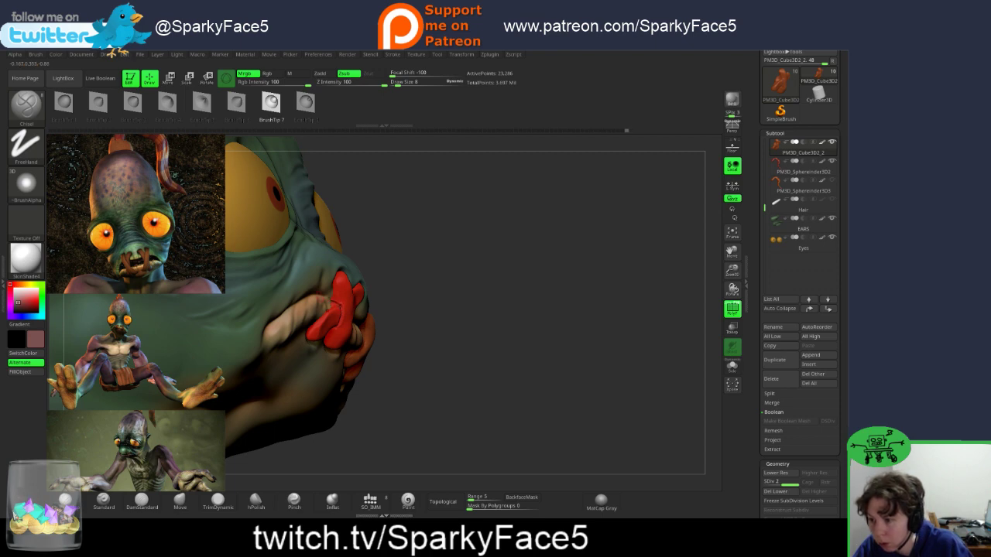
shift+drag(353, 316, 353, 329)
mouse_move(353, 324)
right_down()
mouse_move(387, 342)
mouse_move(370, 329)
mouse_move(283, 324)
mouse_move(310, 310)
right_up()
shift+drag(310, 310, 343, 308)
right_drag(391, 300, 350, 296)
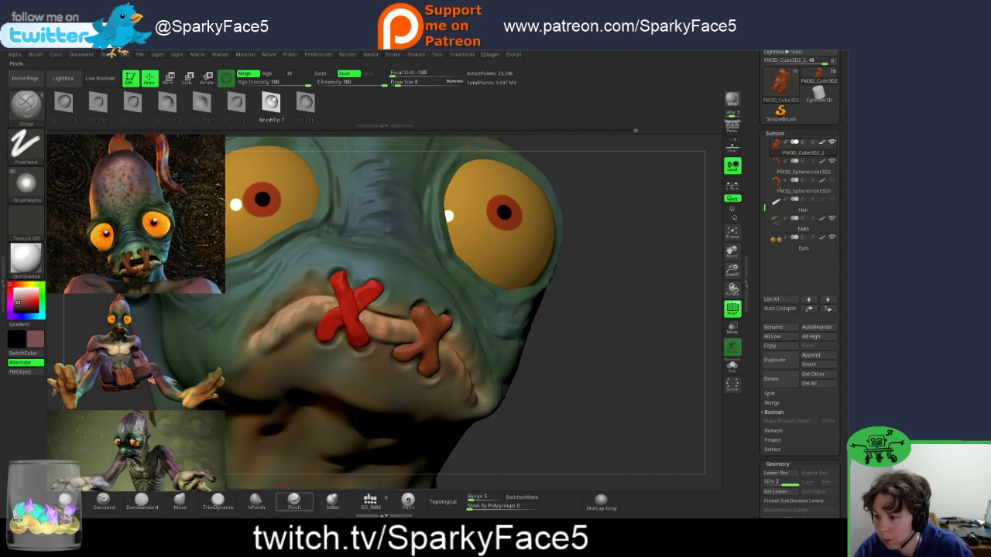
click(295, 502)
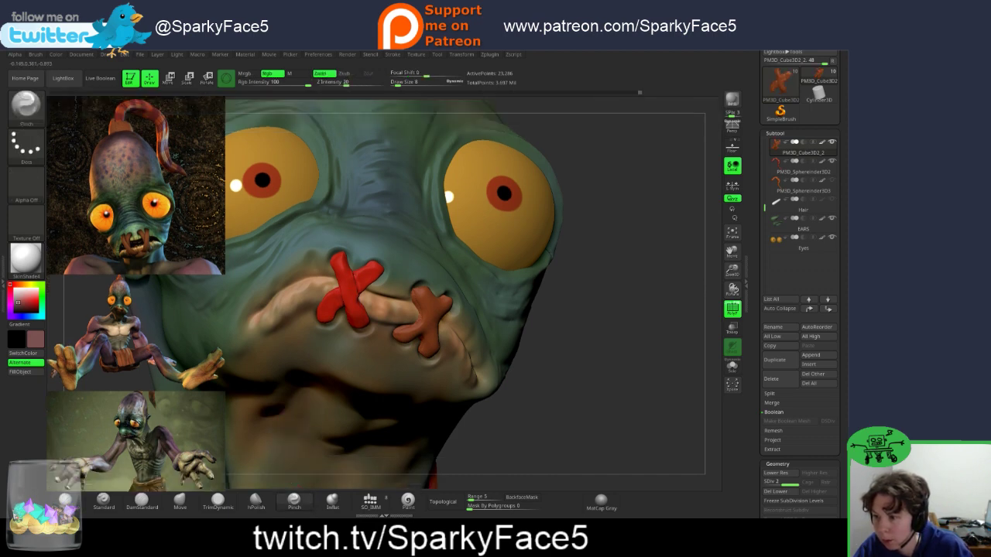
drag(570, 361, 652, 348)
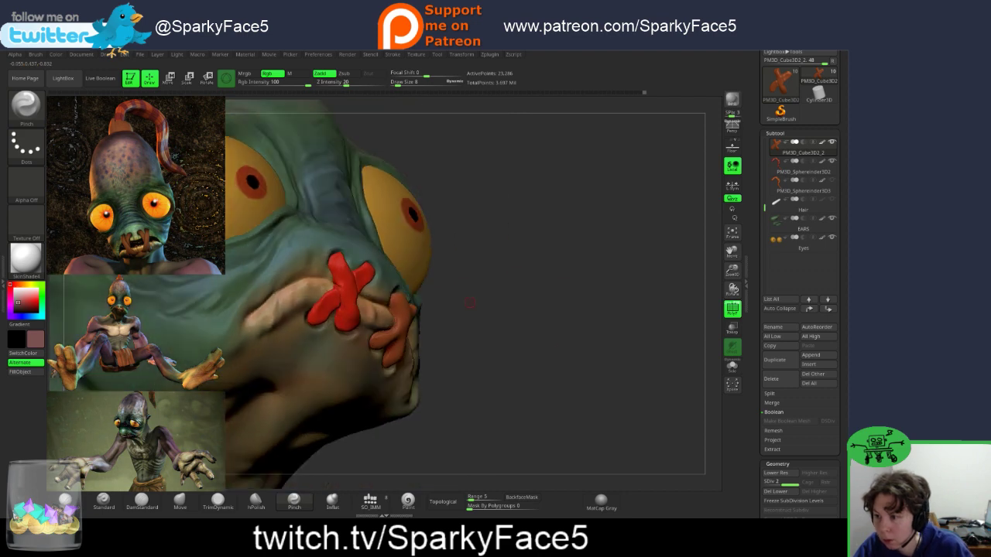
Step: Isolate the stitch in Solo mode and set the Move brush to draw size 20 with a focal shift of -46
click(179, 502)
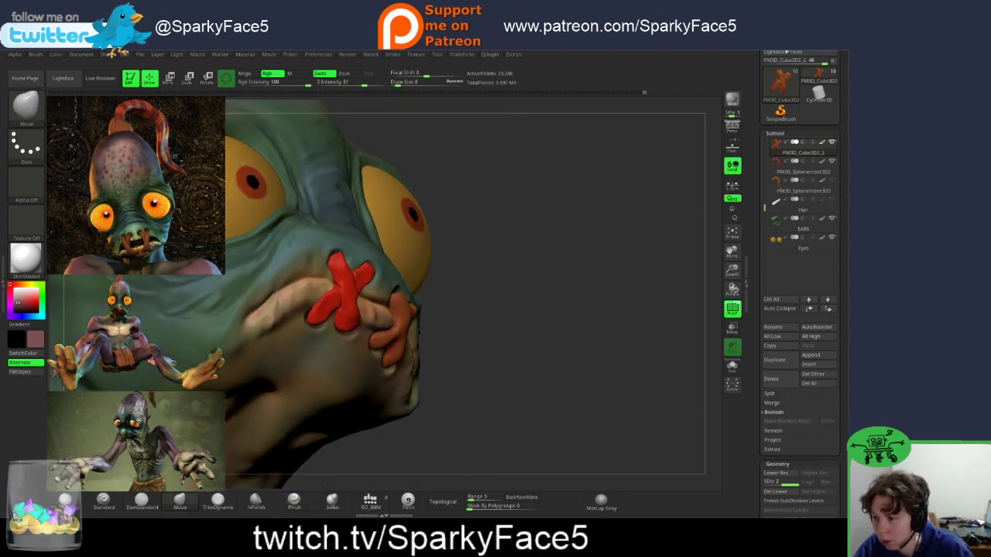
key(s)
drag(524, 292, 534, 293)
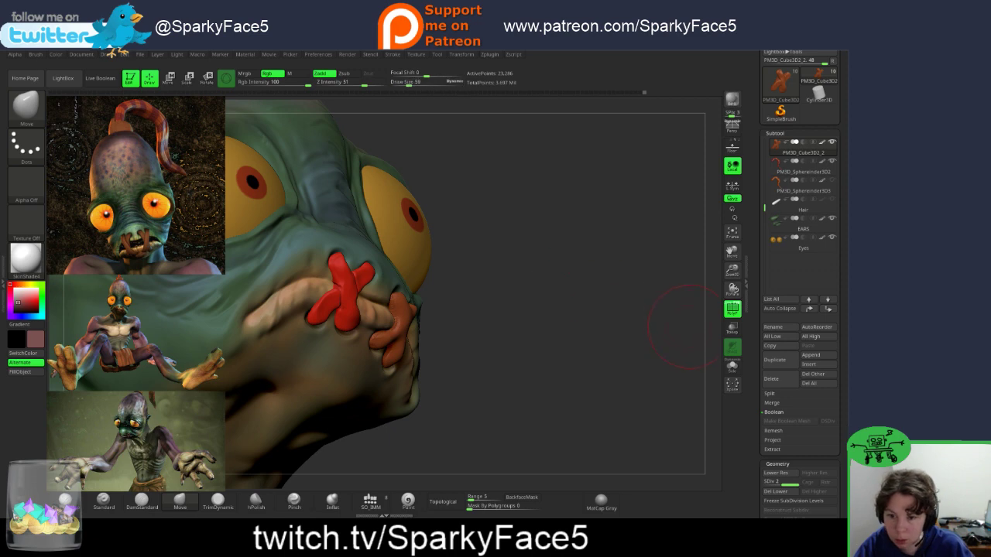
click(731, 366)
drag(417, 350, 469, 340)
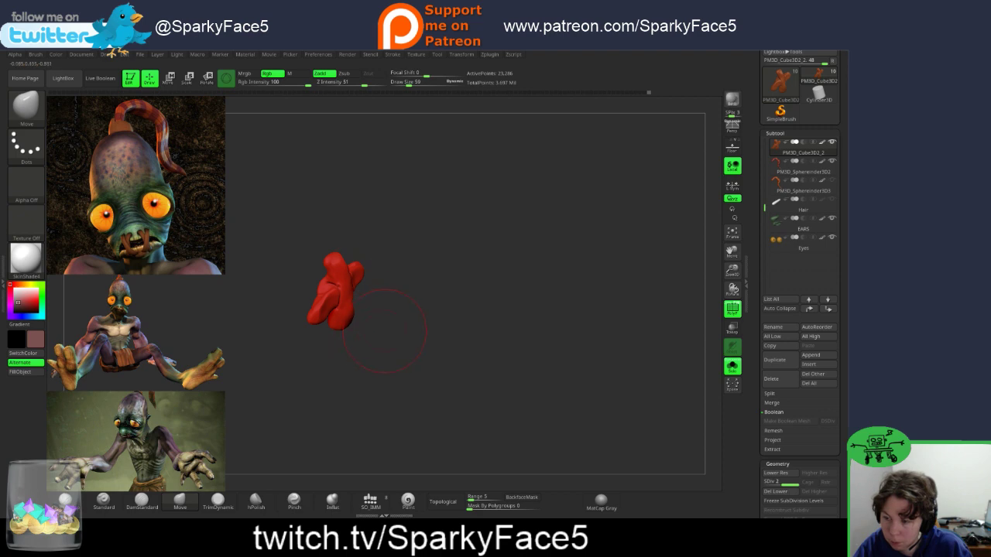
key(o)
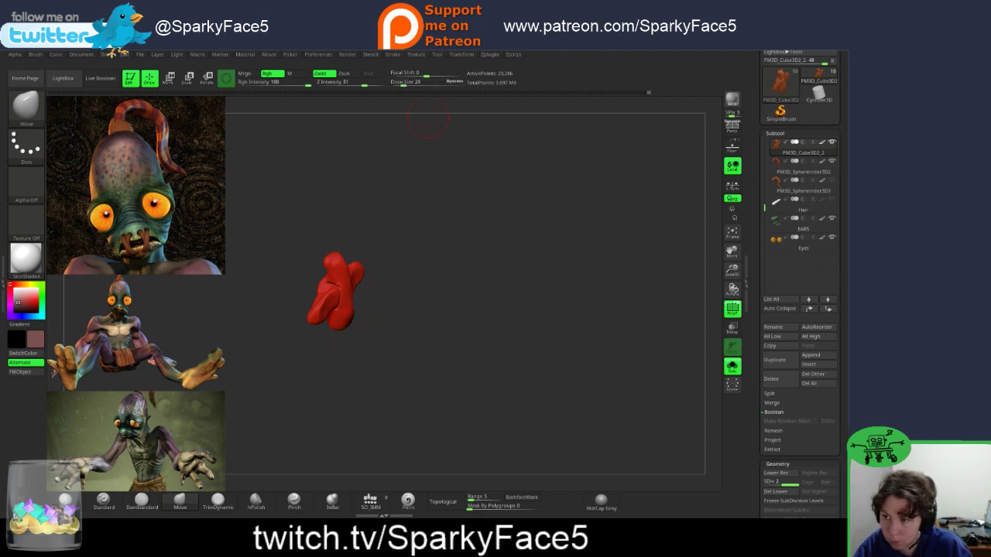
drag(426, 73, 408, 74)
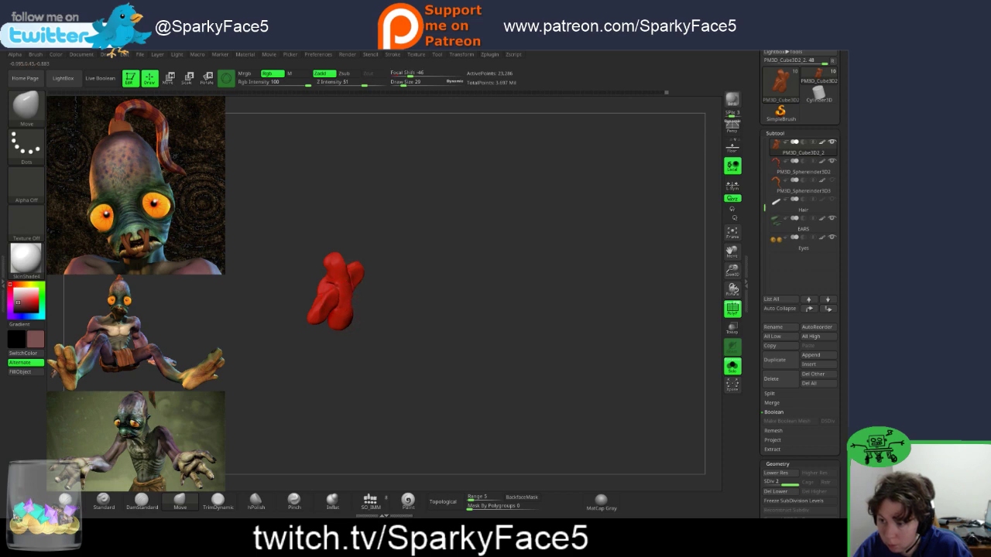
Step: Reshape the upper strand of the isolated stitch around the crossing with the Move brush
drag(398, 317, 445, 316)
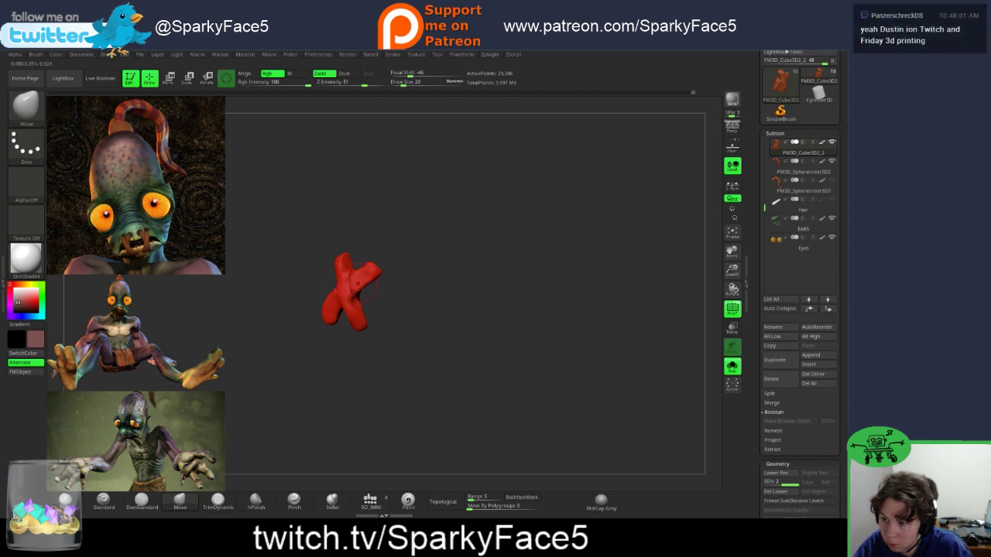
drag(358, 283, 384, 306)
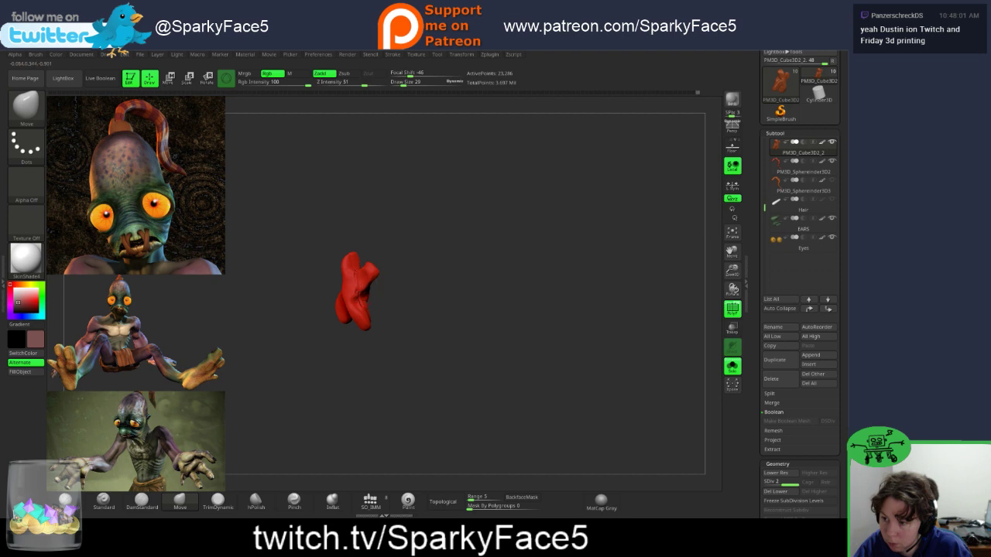
drag(446, 295, 385, 299)
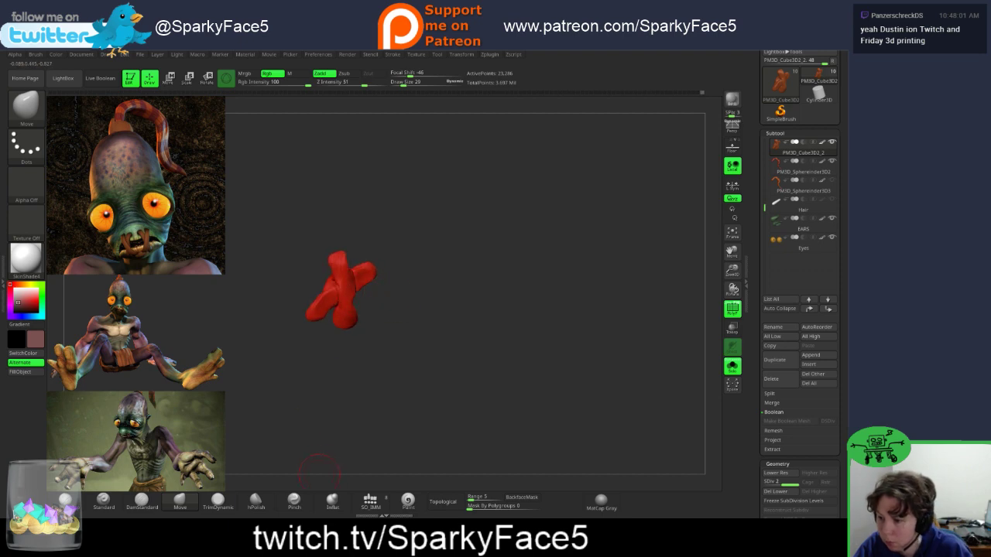
Step: Thicken the stitch's strands with the Inflat brush at draw size 20 and smooth their surface
click(332, 502)
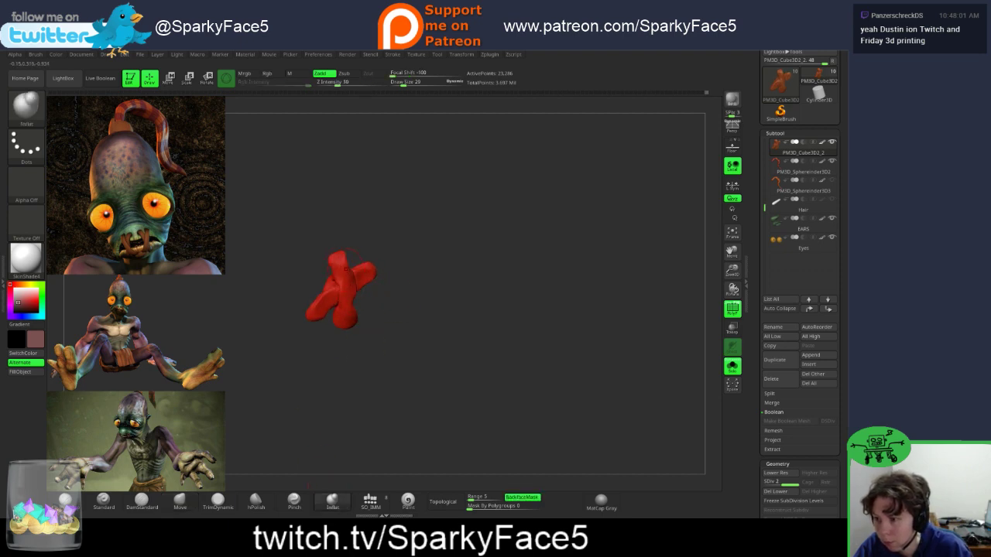
key(shift)
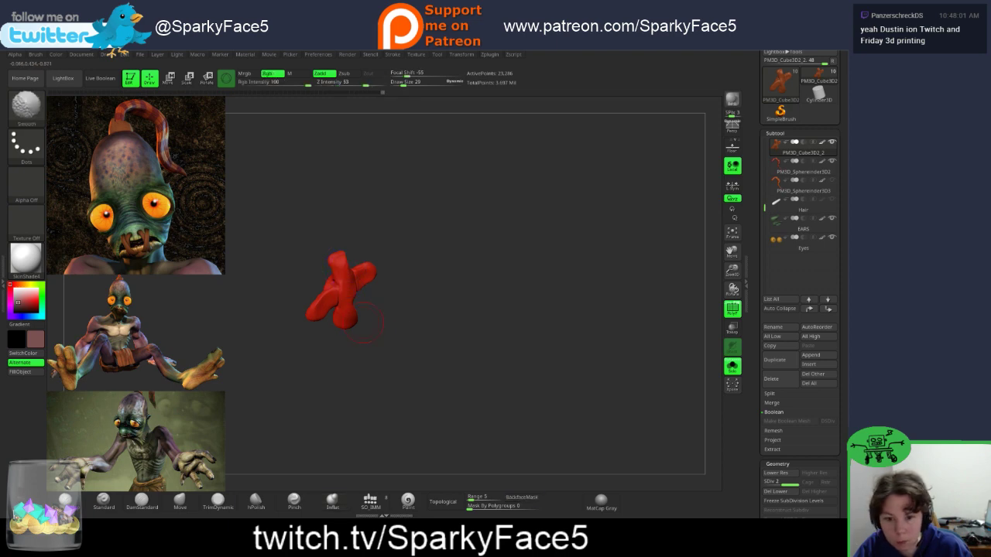
mouse_move(433, 359)
mouse_down()
mouse_move(379, 298)
mouse_move(414, 303)
mouse_move(405, 342)
mouse_move(483, 343)
mouse_up()
key(shift)
drag(411, 296, 415, 255)
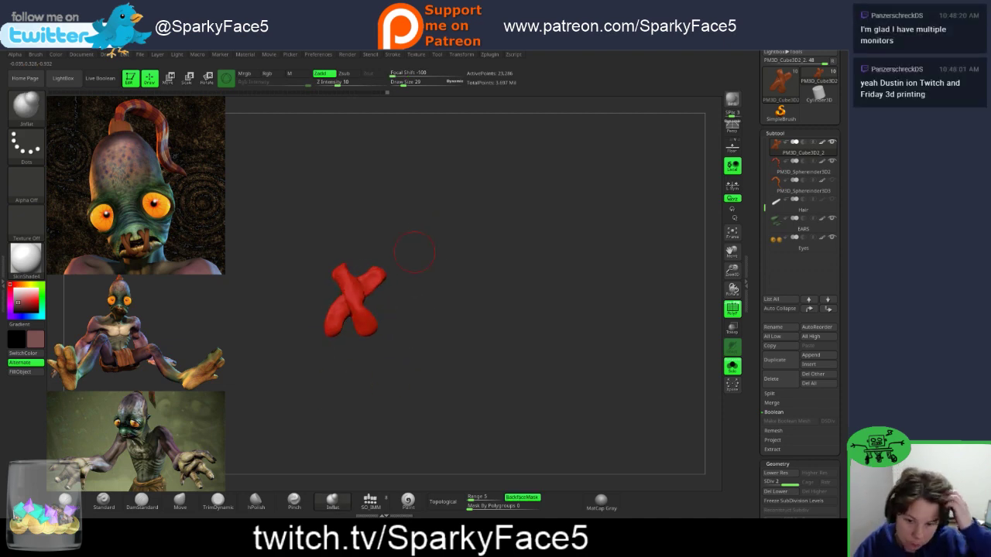
Step: Carve the crease where the isolated stitch's two strands cross with the DamStandard brush
click(294, 502)
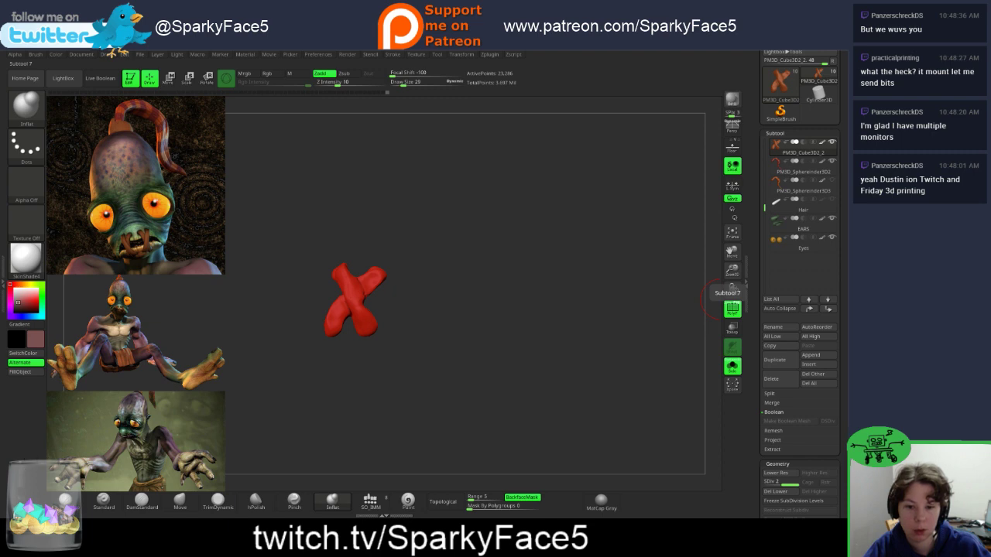
drag(720, 299, 610, 302)
drag(286, 339, 268, 341)
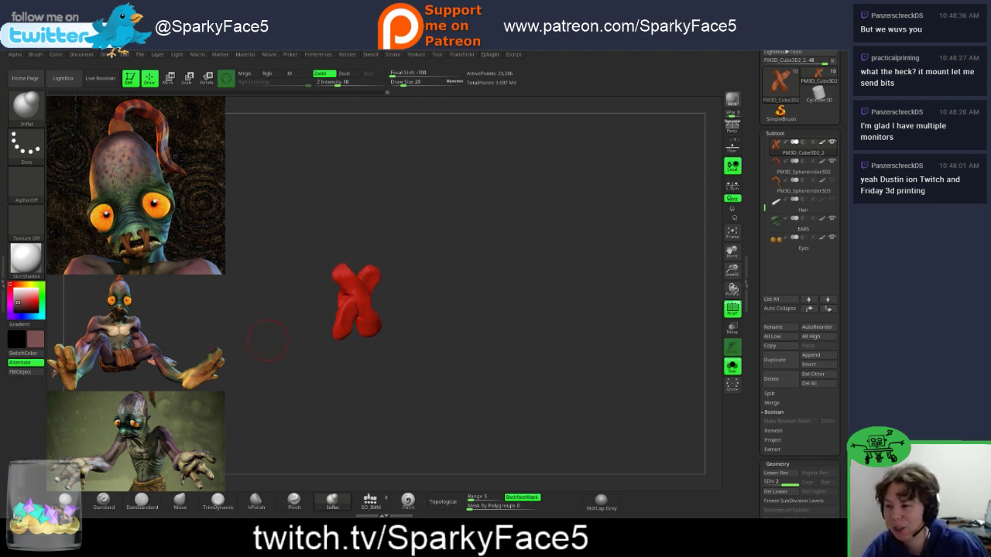
click(141, 501)
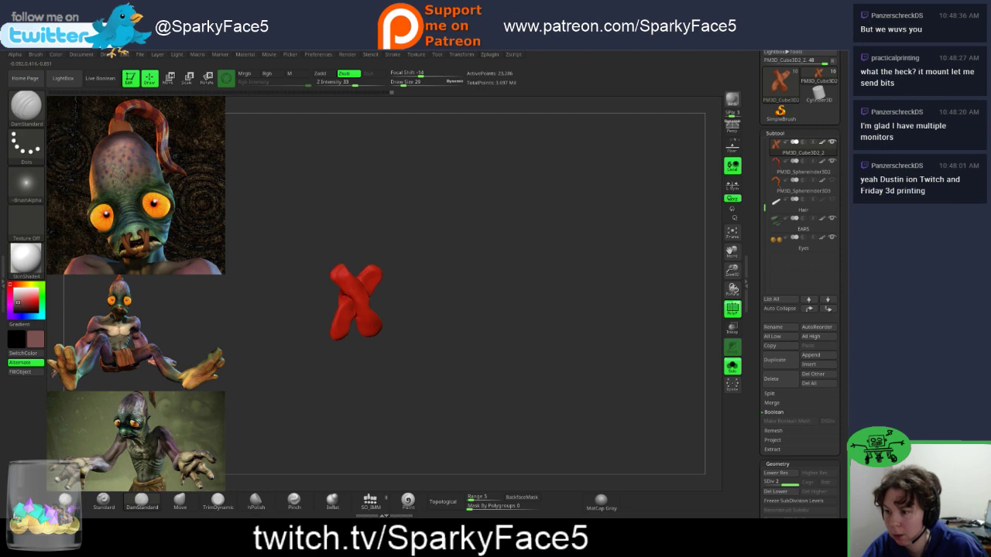
drag(434, 310, 404, 306)
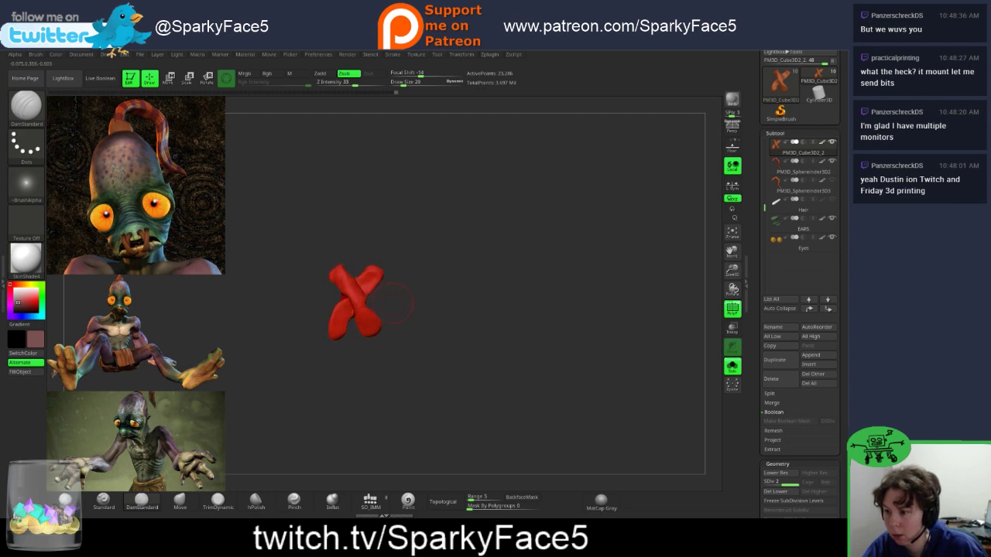
drag(341, 403, 318, 408)
Step: Nudge the lower strand around the stitch's crossing with the Move brush at draw size 9
click(180, 502)
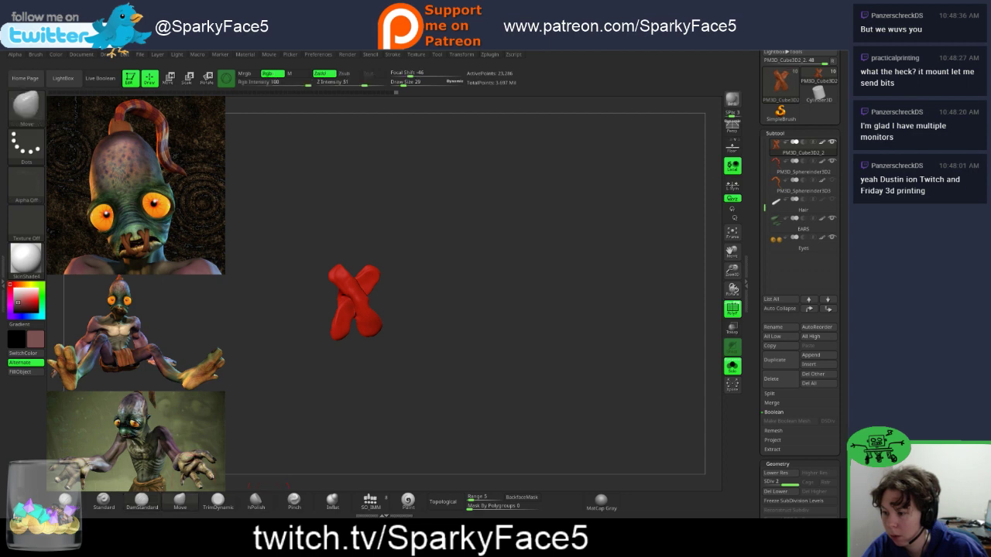
key(s)
click(307, 346)
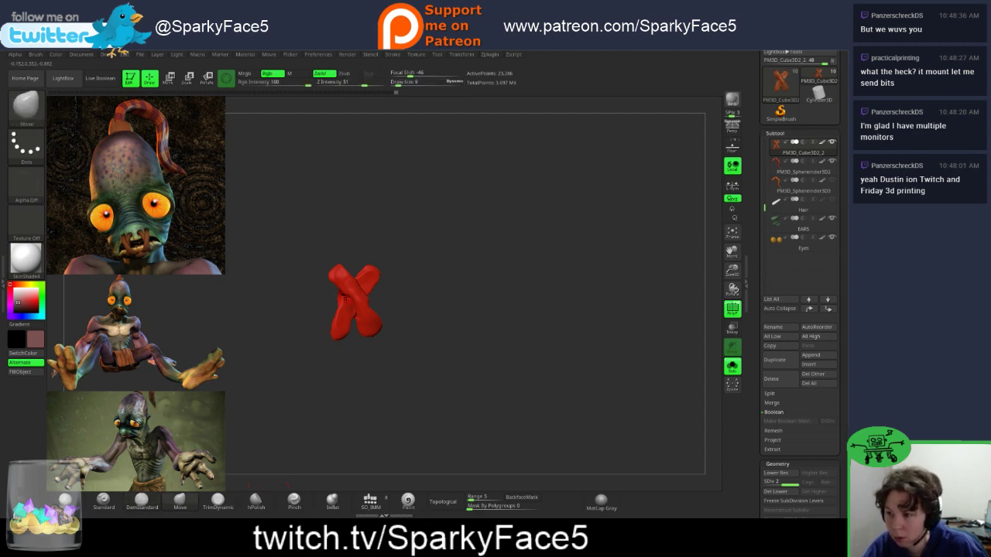
drag(418, 309, 438, 310)
drag(346, 310, 342, 305)
drag(402, 316, 457, 314)
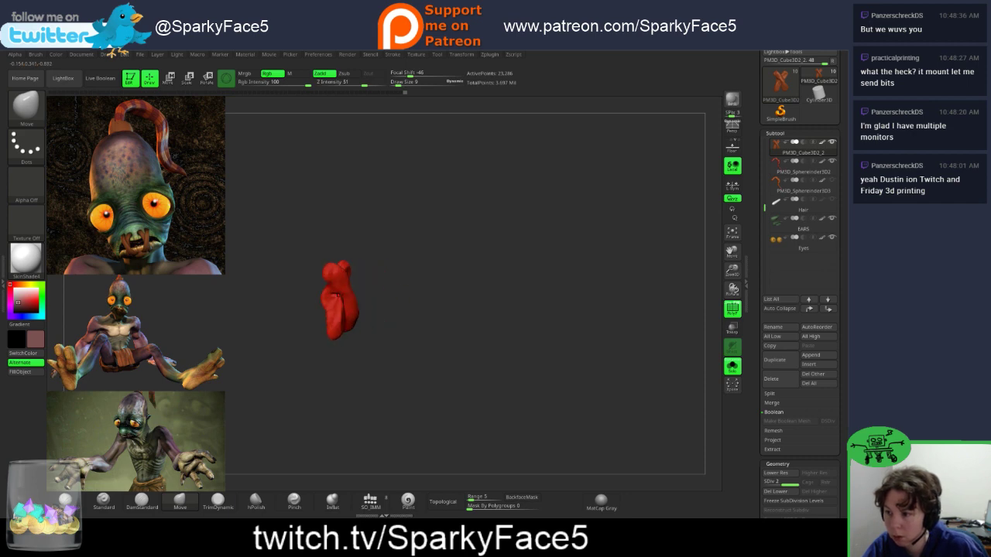
Step: Fill out the lower strand beside the crossing with the Inflat brush at draw size 9
click(332, 501)
drag(381, 348, 414, 347)
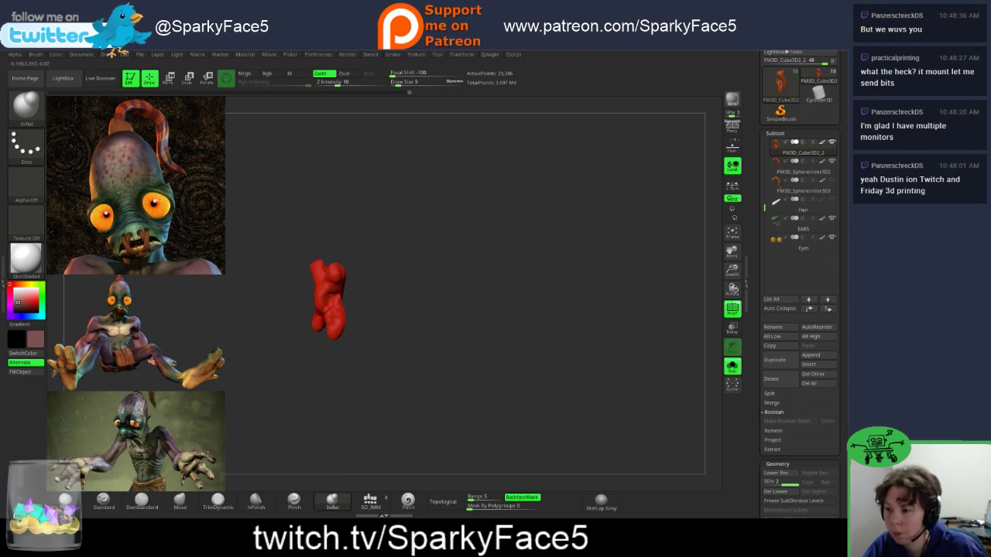
right_drag(333, 304, 391, 305)
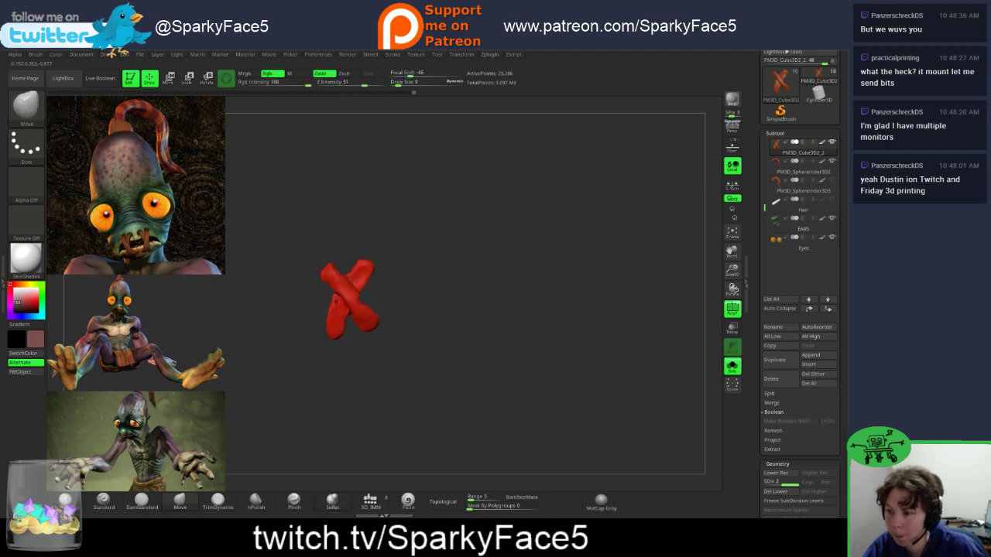
Step: Smooth the crossing and reshape the edge of the overlap with the Move brush
key(shift)
key(b)
key(m)
key(v)
drag(334, 294, 340, 294)
mouse_move(418, 309)
mouse_down()
mouse_move(401, 310)
mouse_move(441, 290)
mouse_move(401, 301)
mouse_up()
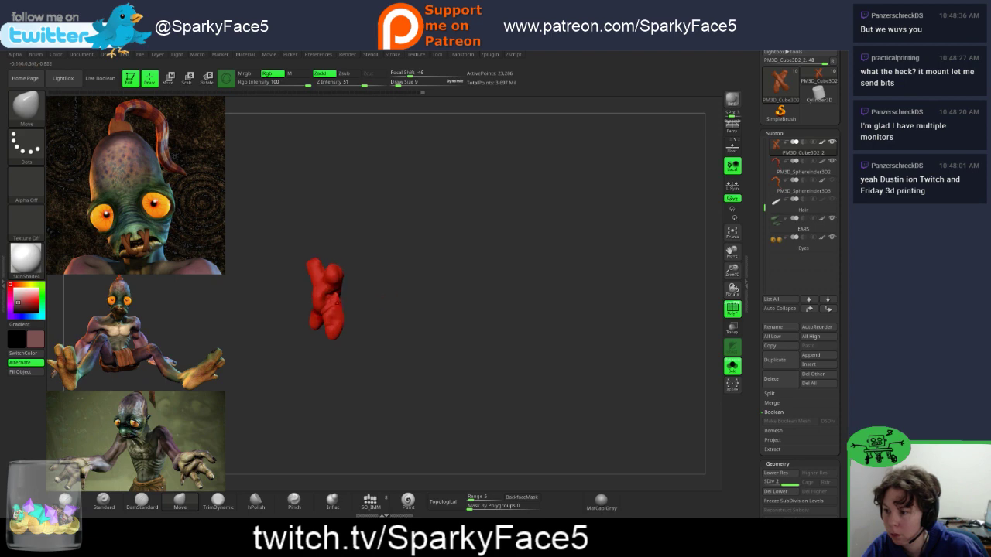
drag(337, 300, 332, 300)
drag(426, 286, 369, 280)
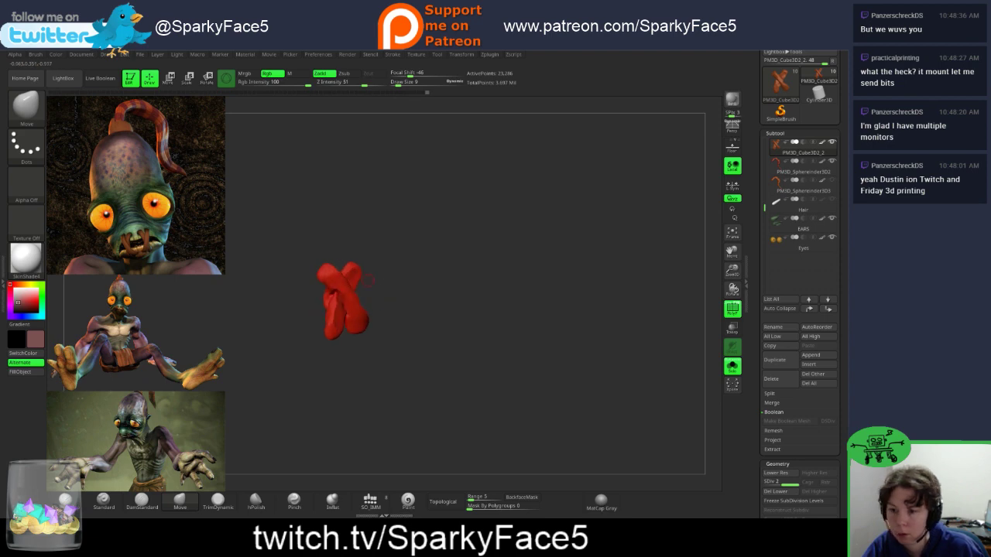
Step: Lower the stitch by one subdivision level and define the strand crossing with the DamStandard brush
key(shift+d)
mouse_move(442, 299)
mouse_down()
mouse_move(457, 318)
mouse_move(415, 326)
mouse_up()
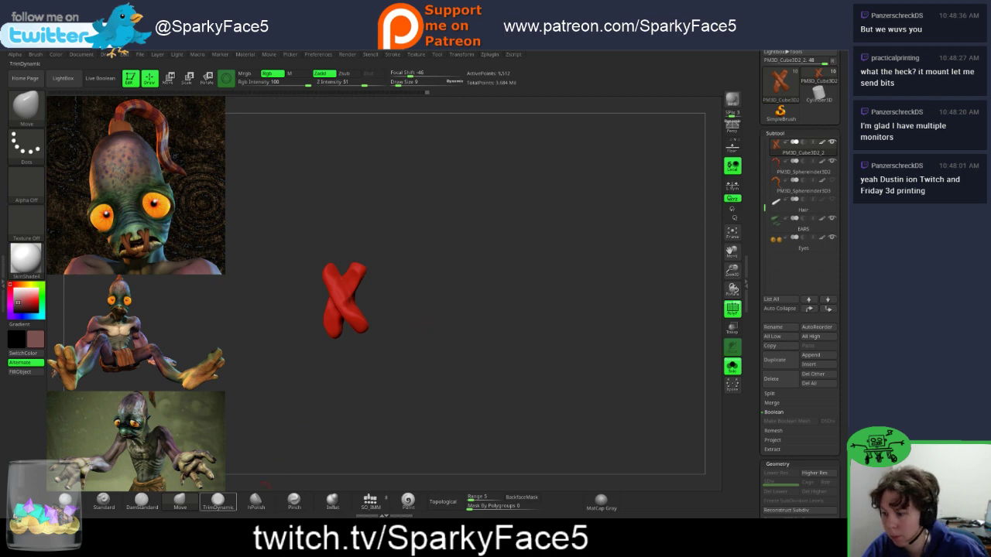
click(142, 501)
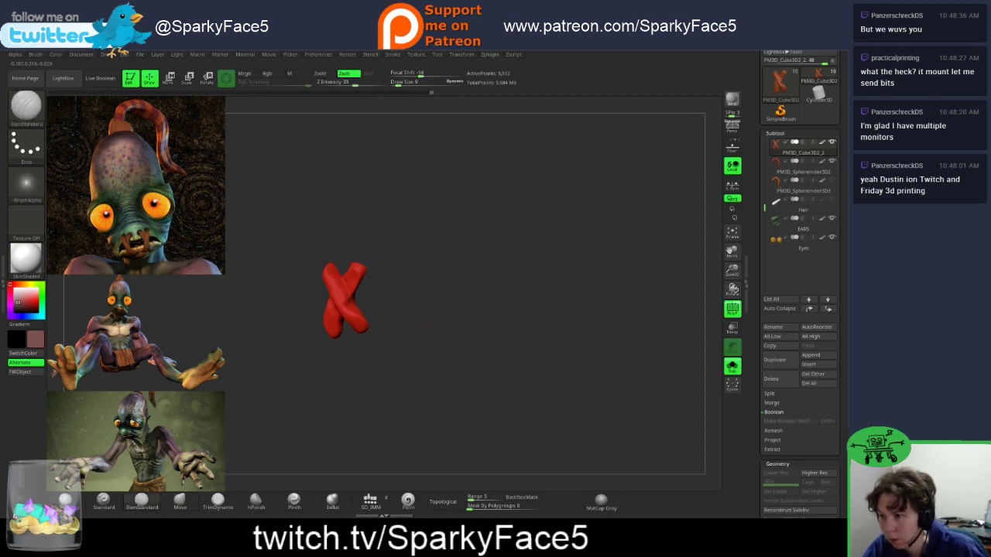
mouse_move(369, 303)
mouse_down()
mouse_move(343, 304)
mouse_move(377, 304)
mouse_move(344, 305)
mouse_move(358, 312)
mouse_up()
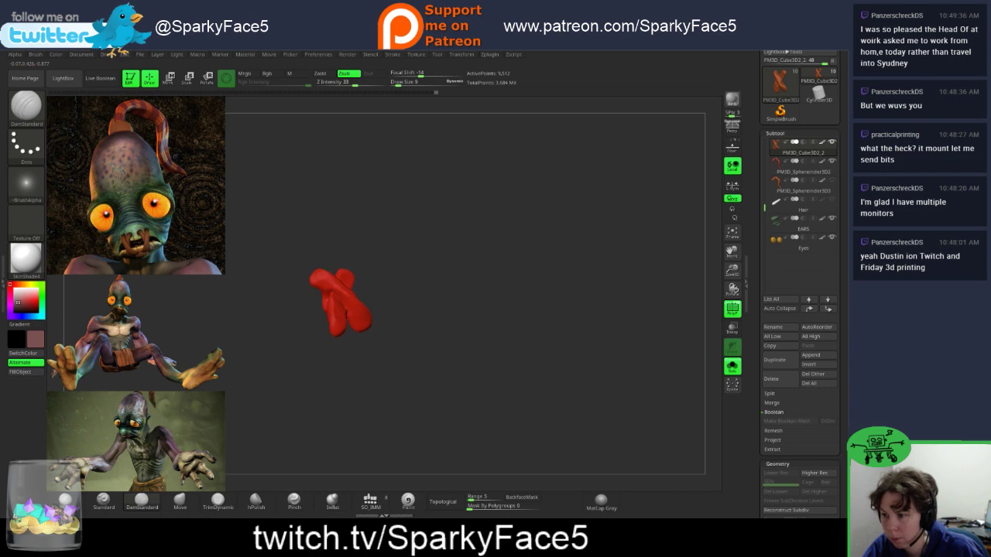
Step: Polish the stitch's strands with the hPolish brush at draw size 18
click(255, 501)
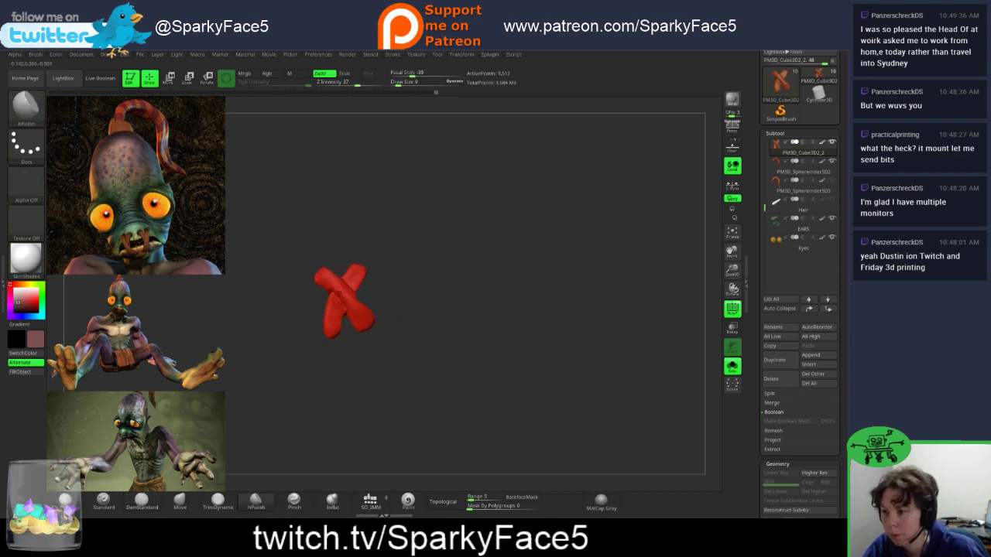
key(s)
drag(411, 302, 416, 302)
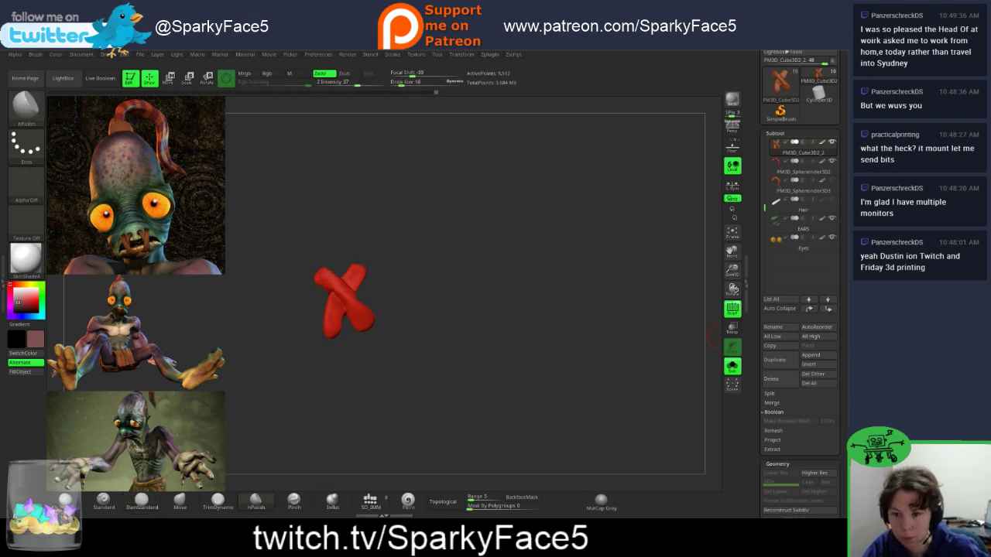
Step: Turn off Solo mode and examine the stitch in place on the mouth from several angles
click(732, 367)
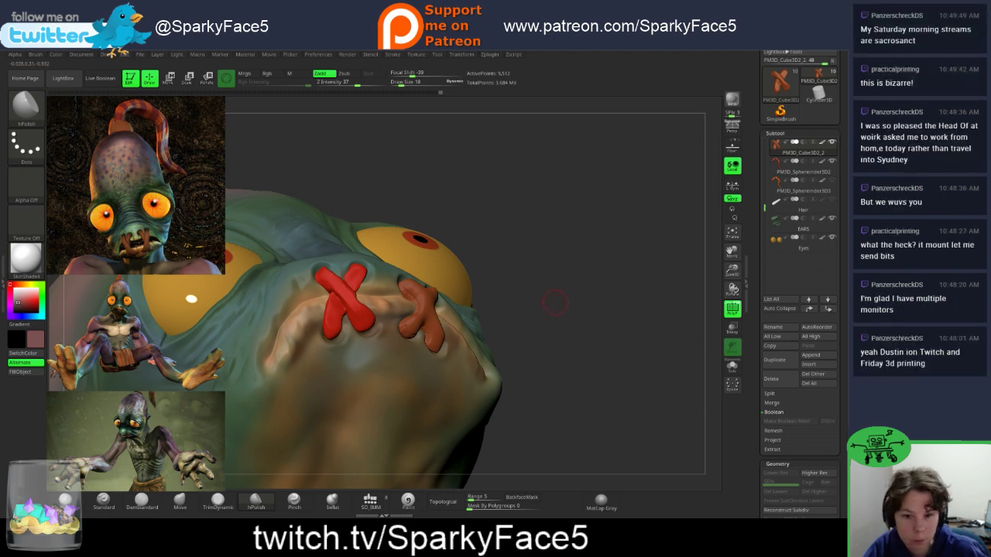
drag(558, 291, 542, 343)
drag(624, 296, 696, 297)
drag(577, 401, 579, 404)
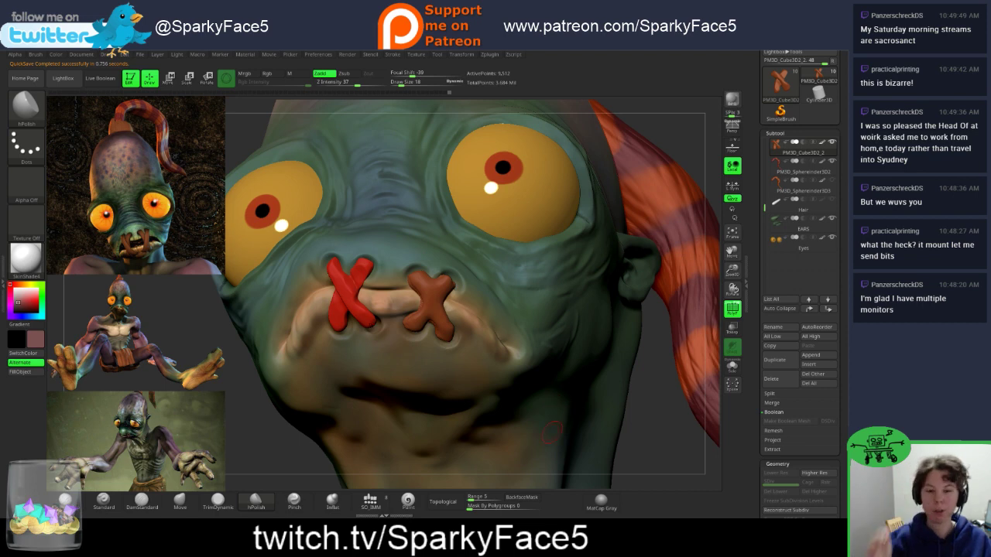
mouse_move(658, 441)
mouse_down()
mouse_move(712, 438)
mouse_move(600, 441)
mouse_move(714, 439)
mouse_up()
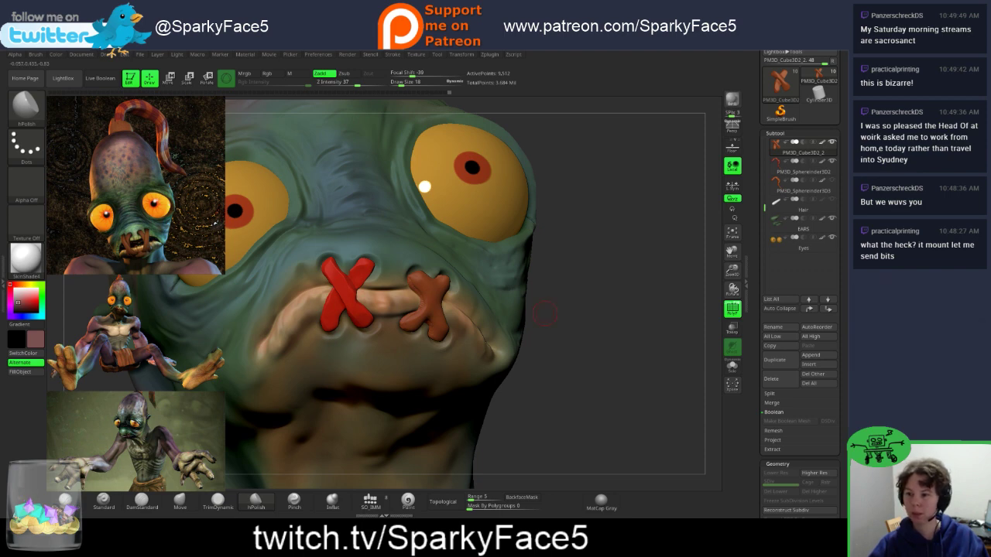
mouse_move(544, 312)
mouse_down()
mouse_move(534, 329)
mouse_move(557, 348)
mouse_move(596, 333)
mouse_move(569, 318)
mouse_move(345, 284)
mouse_up()
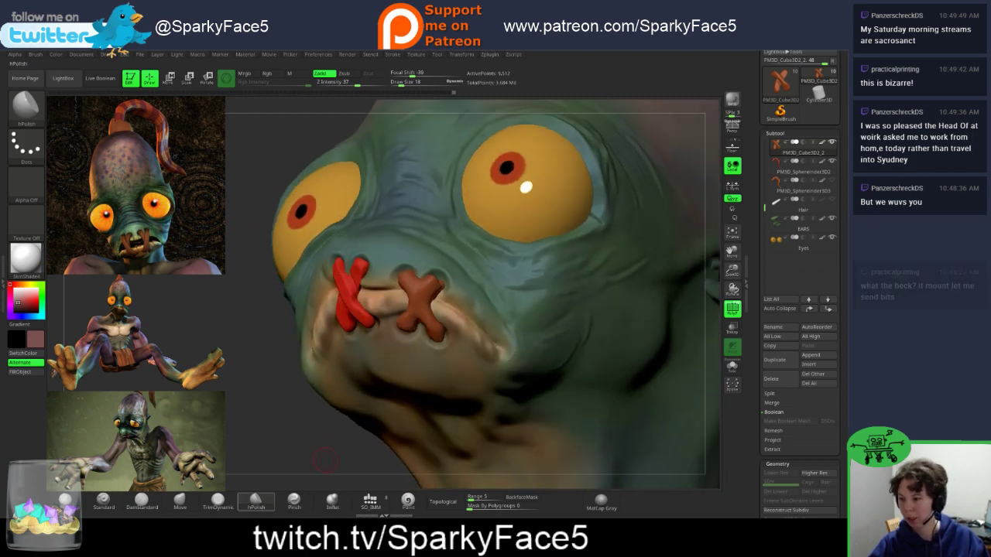
Step: Flatten the stitch's strands with TrimDynamic and adjust their fit against the lips with the Move brush
click(219, 502)
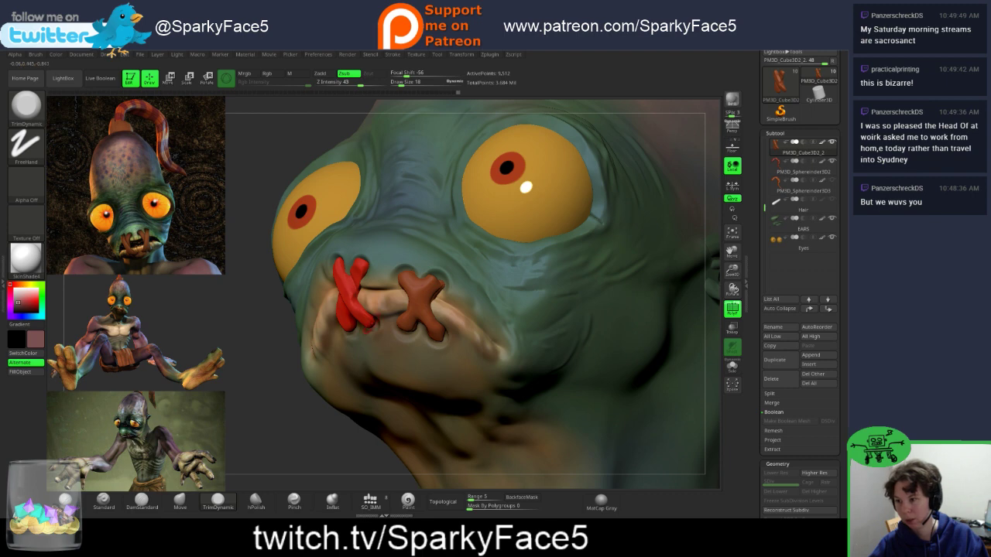
drag(233, 457, 261, 481)
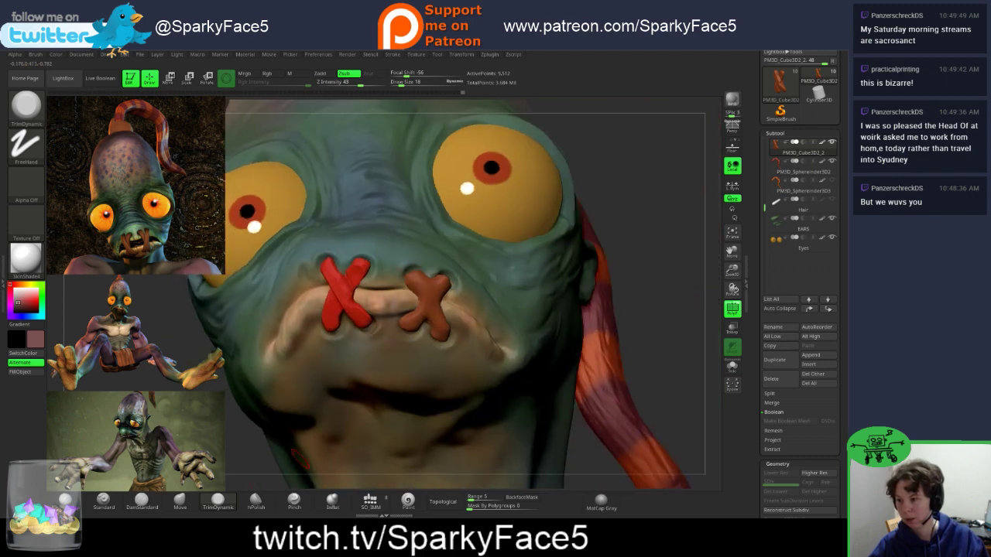
click(180, 501)
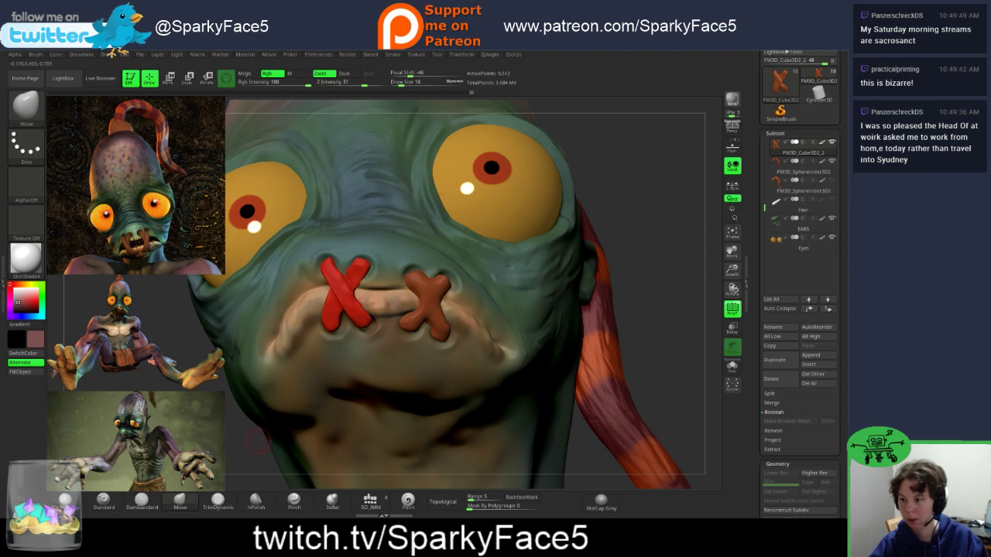
mouse_move(262, 430)
mouse_down()
mouse_move(337, 435)
mouse_move(256, 431)
mouse_up()
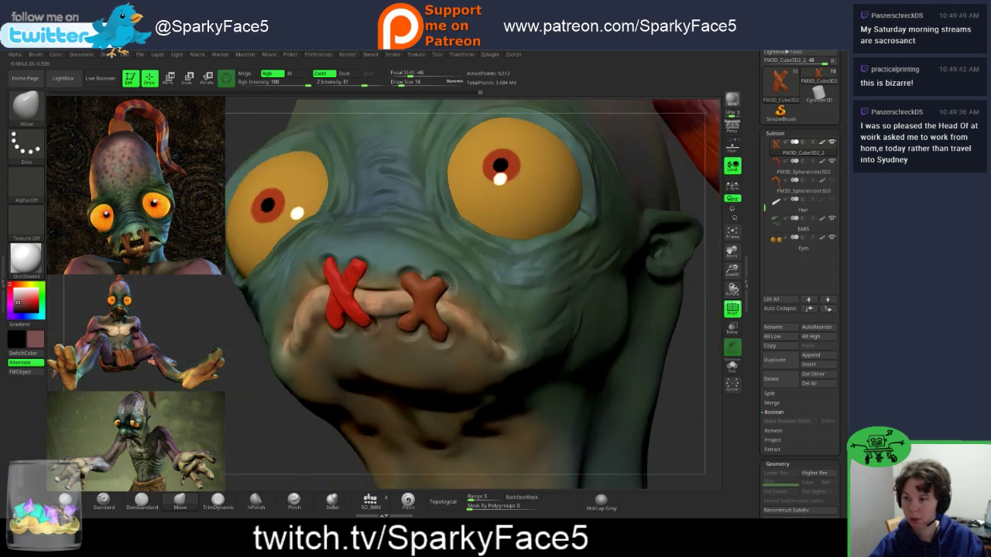
mouse_move(259, 431)
mouse_down()
mouse_move(337, 435)
mouse_move(259, 432)
mouse_up()
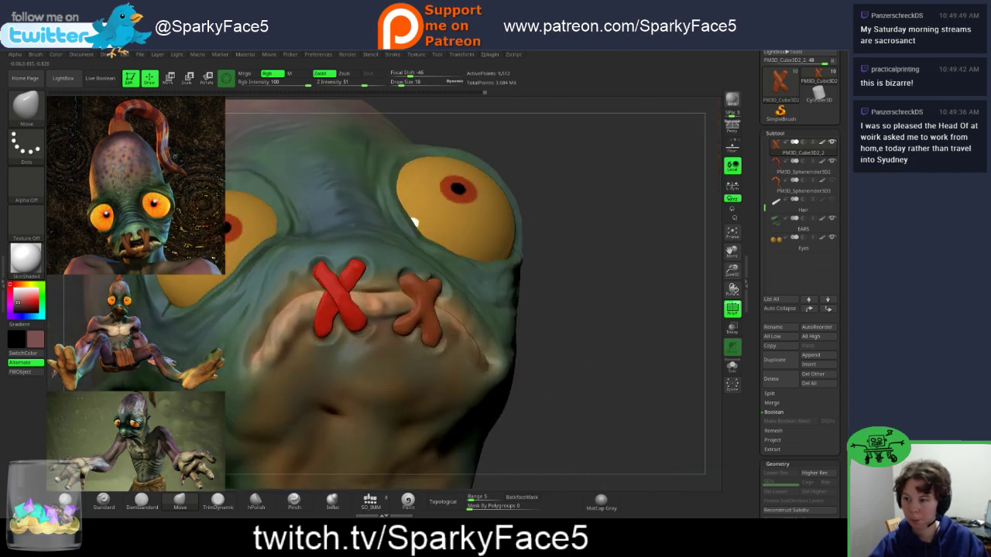
drag(291, 482, 395, 485)
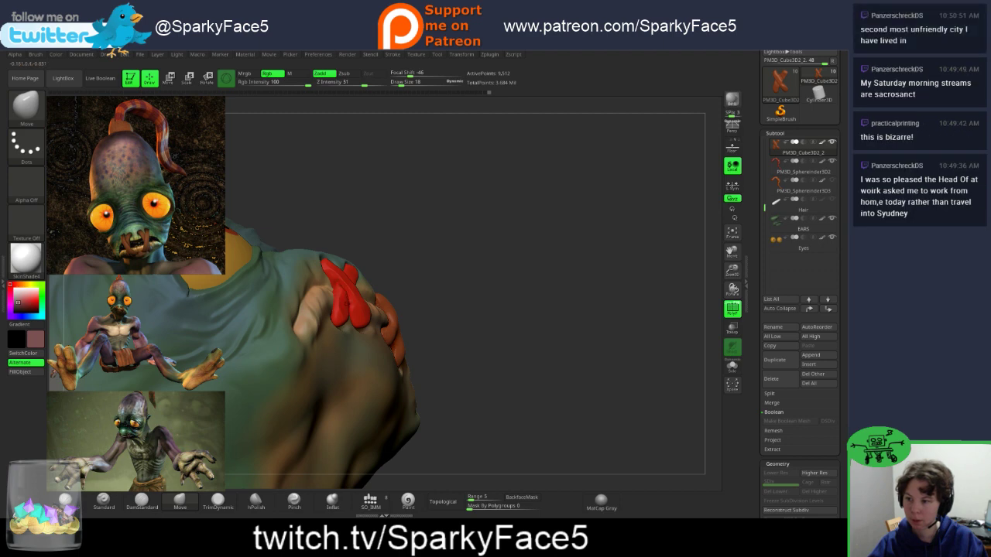
drag(399, 276, 306, 283)
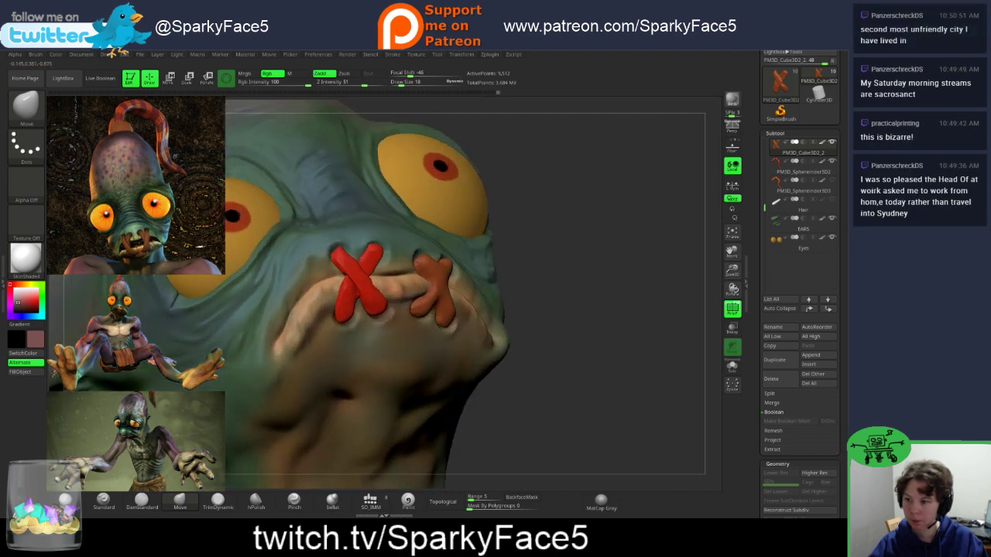
Step: Polish the stitch with the hPolish brush and smooth the upper end of its strand
click(256, 502)
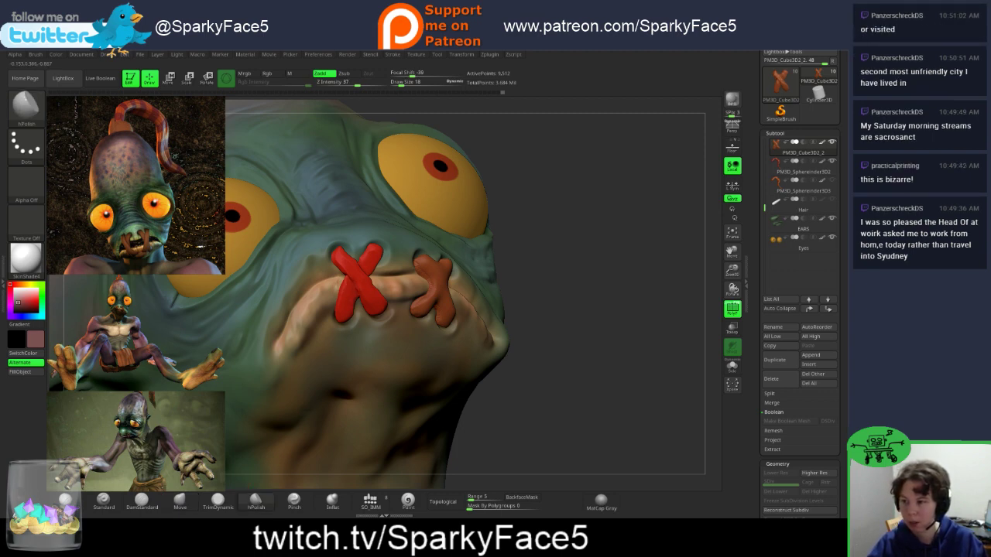
drag(588, 310, 576, 193)
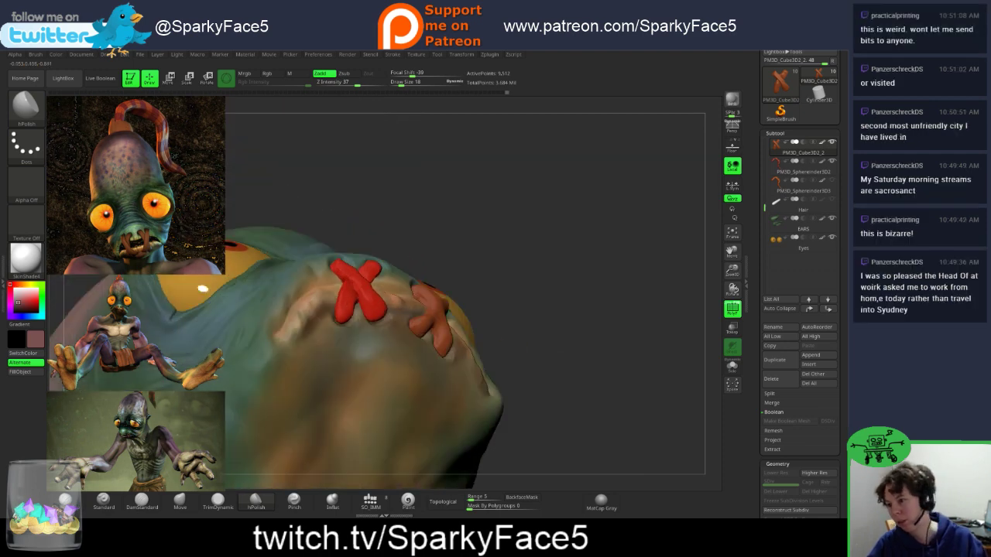
drag(654, 203, 572, 230)
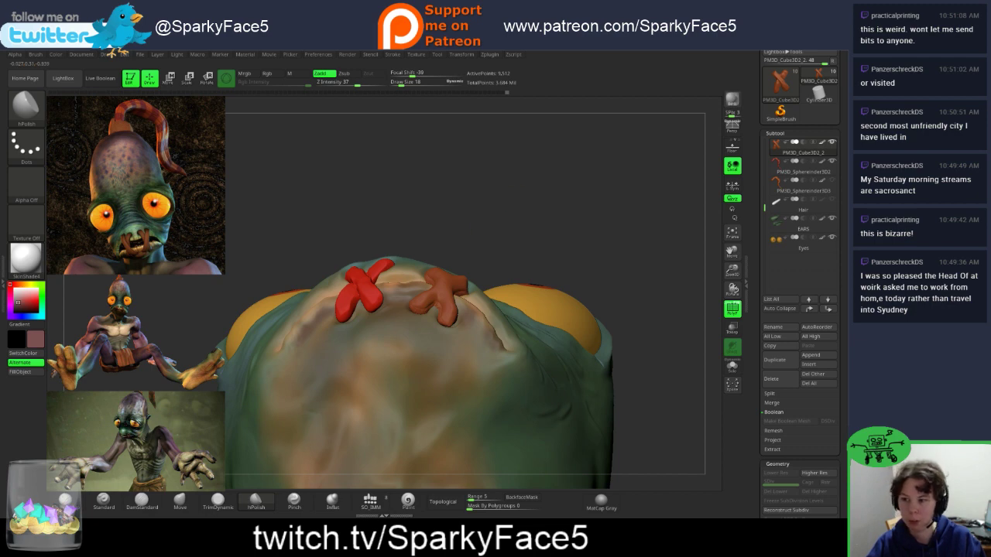
mouse_move(588, 178)
mouse_down()
mouse_move(590, 221)
mouse_move(631, 263)
mouse_move(662, 267)
mouse_move(629, 262)
mouse_up()
key(shift)
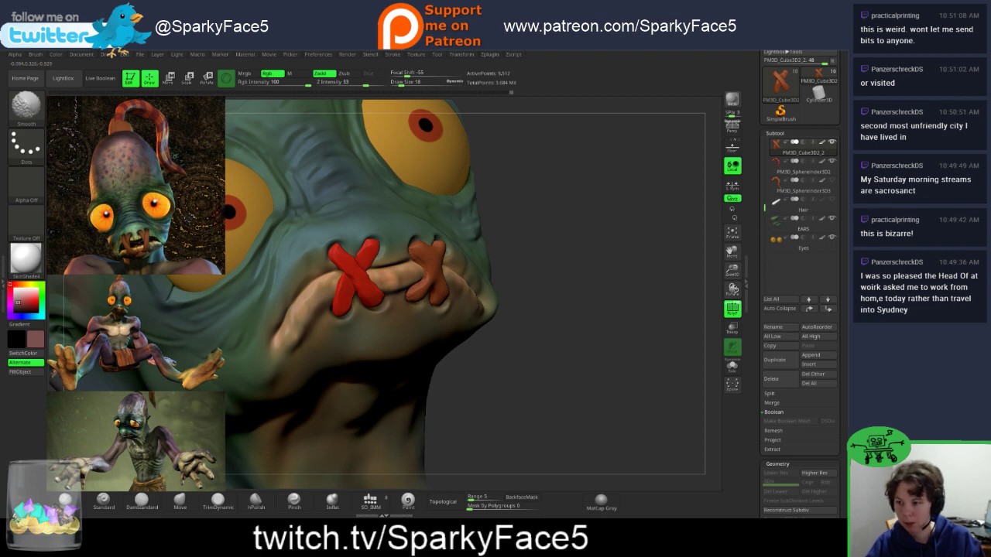
shift+drag(368, 257, 375, 246)
drag(503, 399, 293, 417)
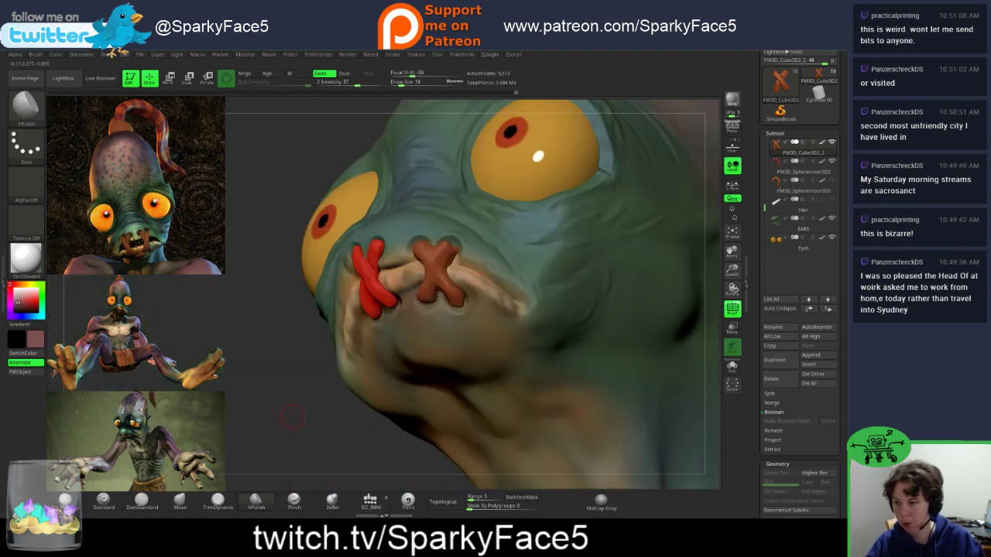
Step: Remesh the stitch with DynaMesh, smooth its crossing and check it from below the mouth
key(ctrl)
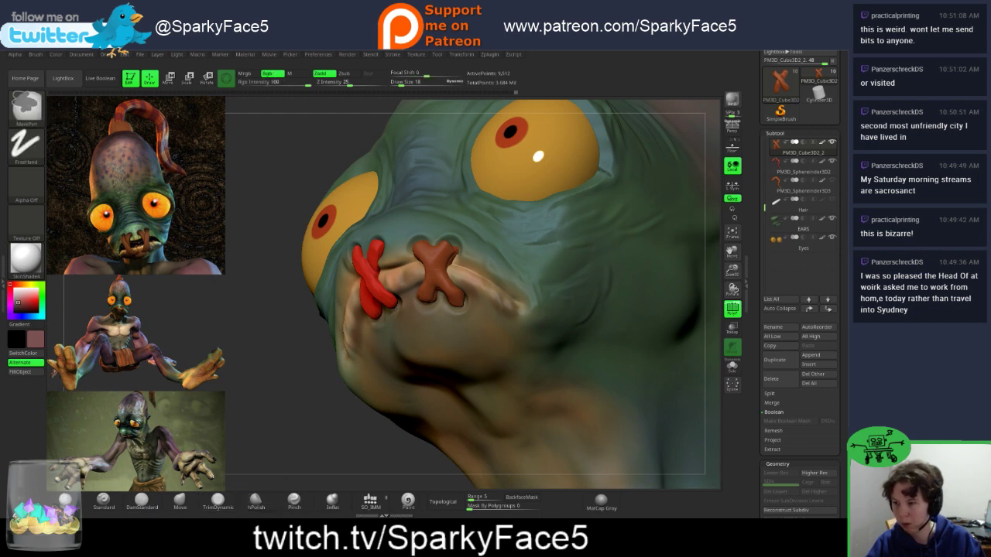
mouse_move(270, 388)
ctrl+mouse_down()
mouse_move(291, 402)
mouse_move(341, 383)
mouse_move(414, 302)
mouse_move(503, 316)
mouse_move(517, 279)
mouse_move(507, 267)
mouse_move(479, 298)
mouse_move(341, 310)
mouse_move(356, 298)
mouse_move(372, 252)
mouse_move(321, 321)
mouse_move(341, 306)
mouse_move(321, 278)
mouse_move(315, 285)
ctrl+mouse_up()
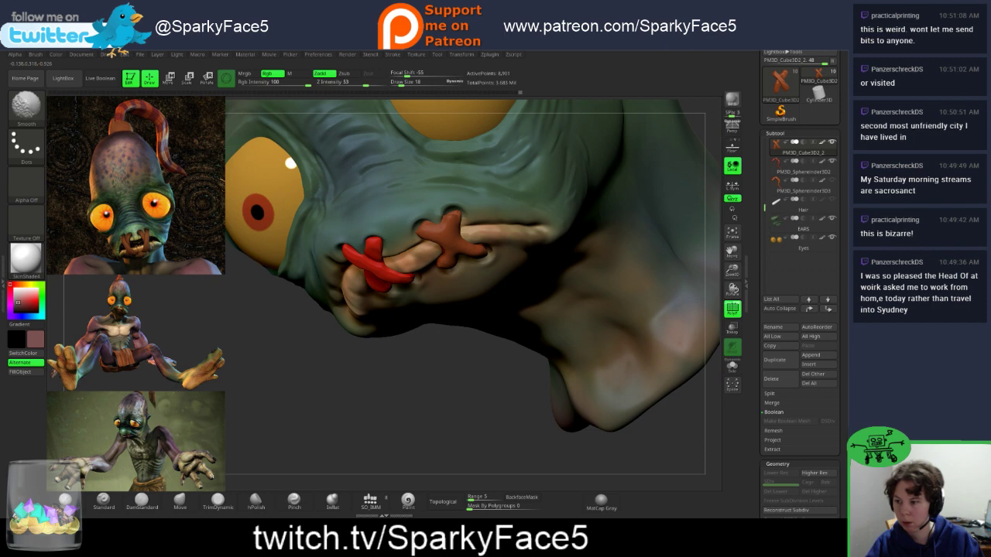
drag(399, 350, 449, 344)
drag(647, 434, 651, 366)
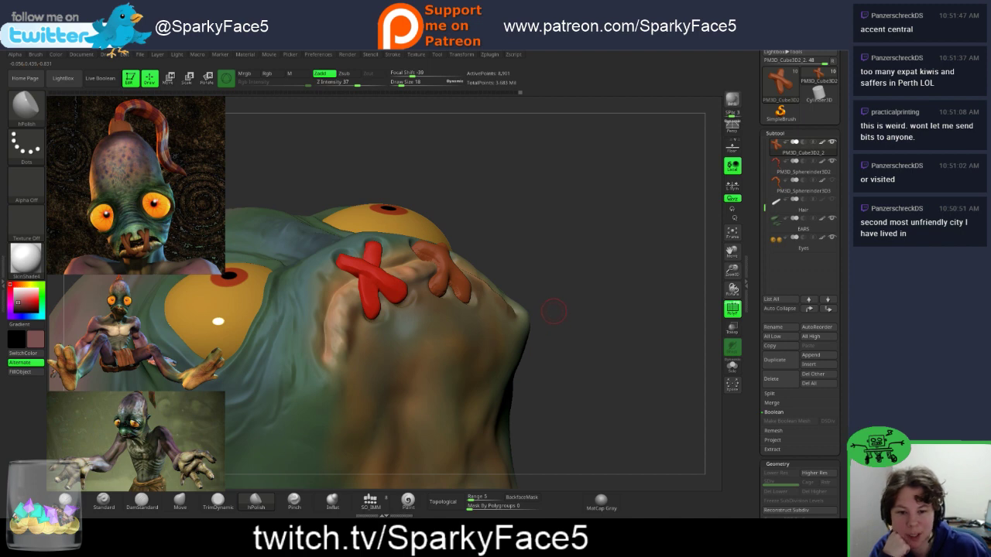
Step: Turn off the PolyFrame overlay, check the mouth stitches from the front and fit the whole head in view
drag(563, 308, 372, 379)
drag(471, 407, 600, 395)
mouse_move(615, 306)
mouse_down()
mouse_move(581, 336)
mouse_move(618, 337)
mouse_up()
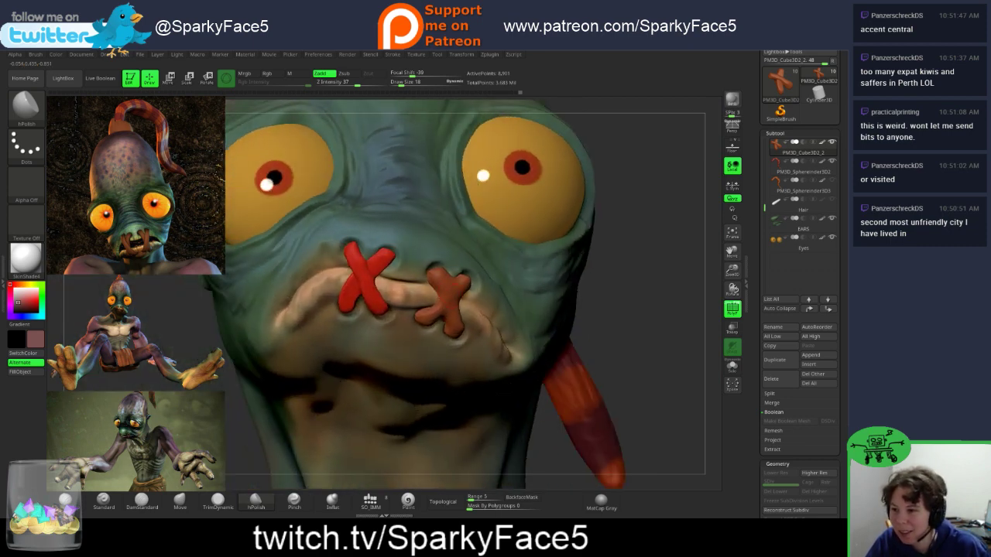
mouse_move(627, 348)
mouse_down()
mouse_move(569, 341)
mouse_move(619, 360)
mouse_move(639, 352)
mouse_move(569, 344)
mouse_move(625, 350)
mouse_up()
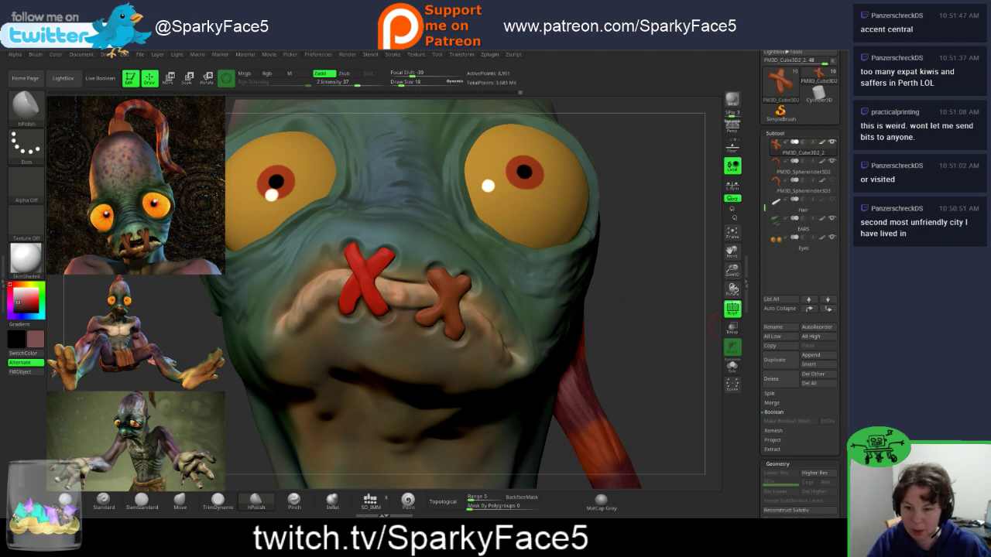
key(shift+f)
drag(658, 310, 608, 308)
key(f)
key(f)
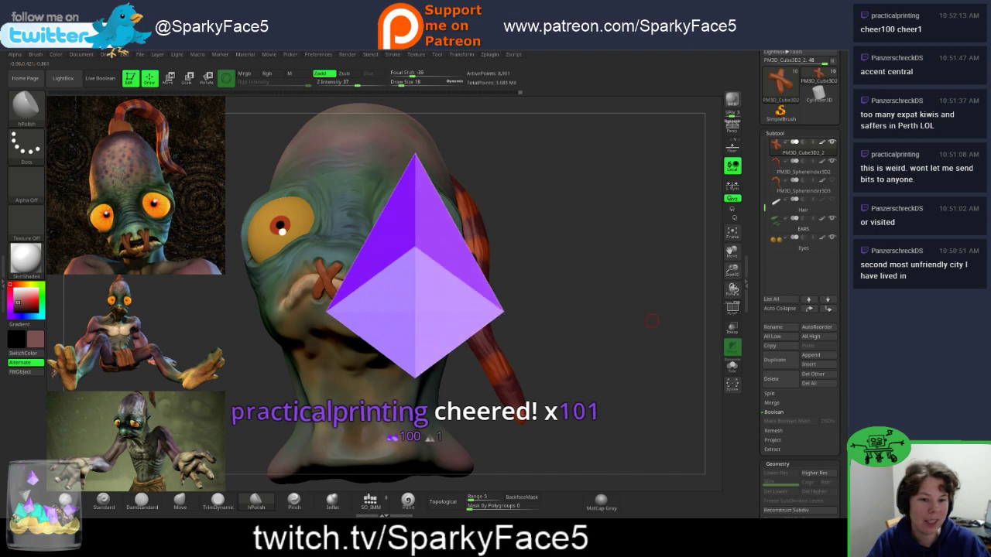
Step: Examine the whole head from the front and three-quarter angles to judge how the mouth stitches look
drag(611, 232, 526, 321)
key(f)
key(f)
alt+drag(589, 321, 586, 369)
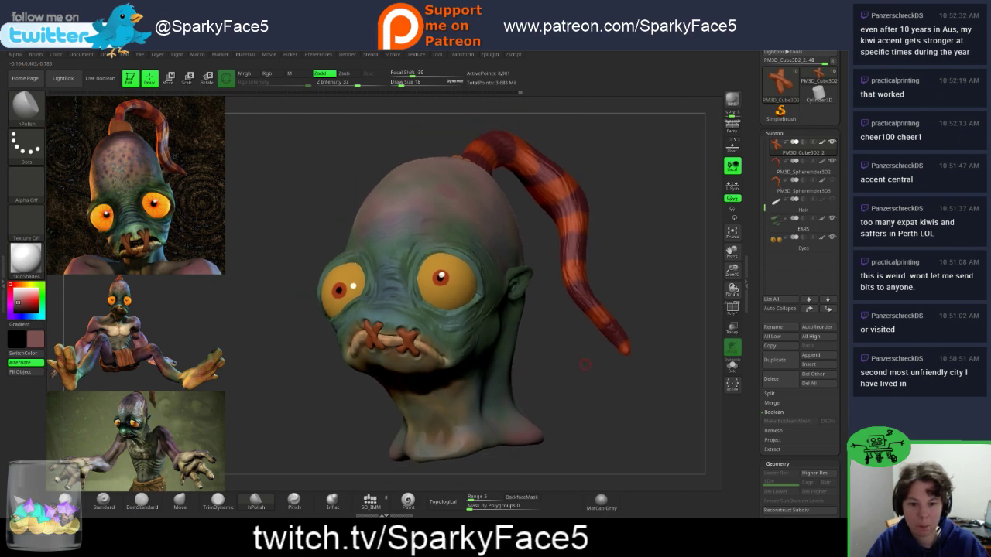
drag(583, 366, 638, 387)
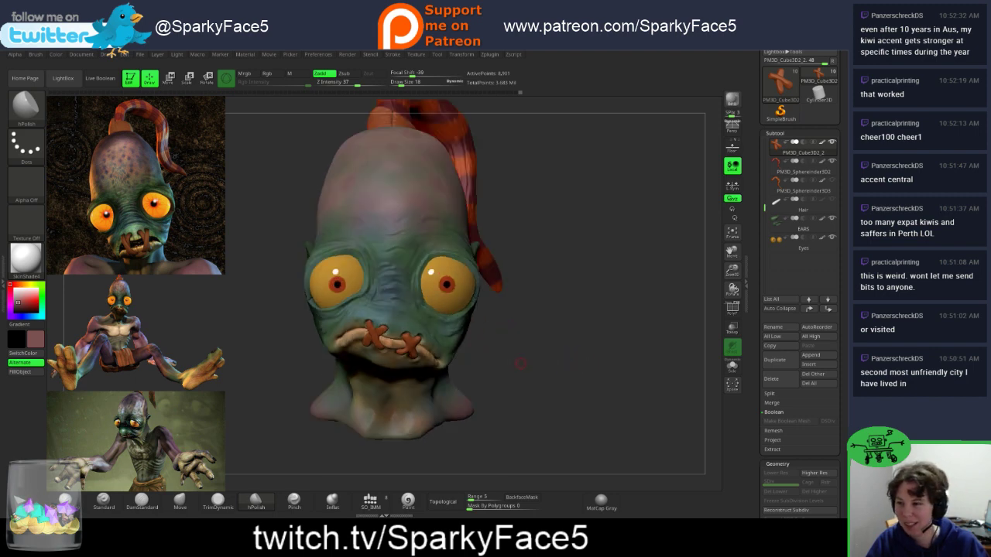
drag(520, 363, 582, 379)
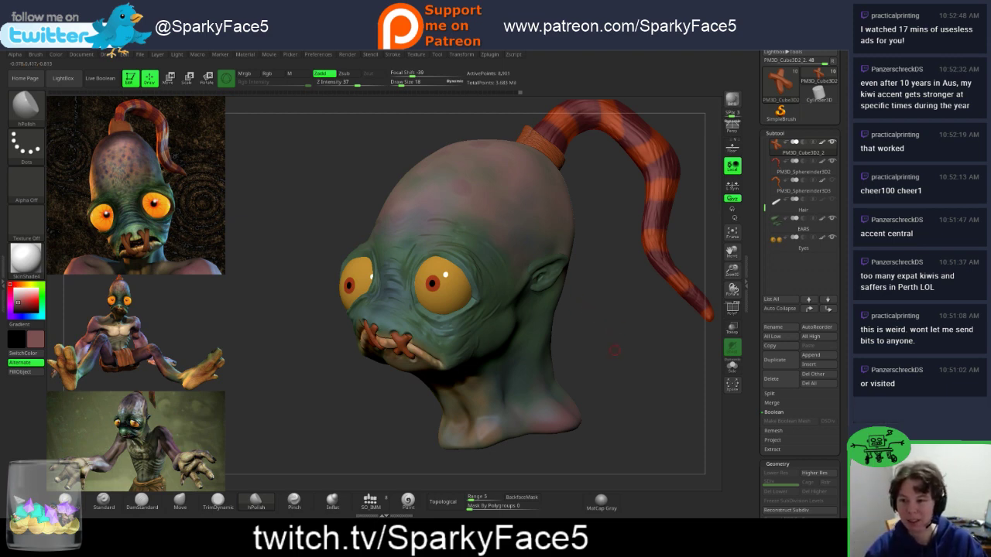
drag(613, 351, 466, 387)
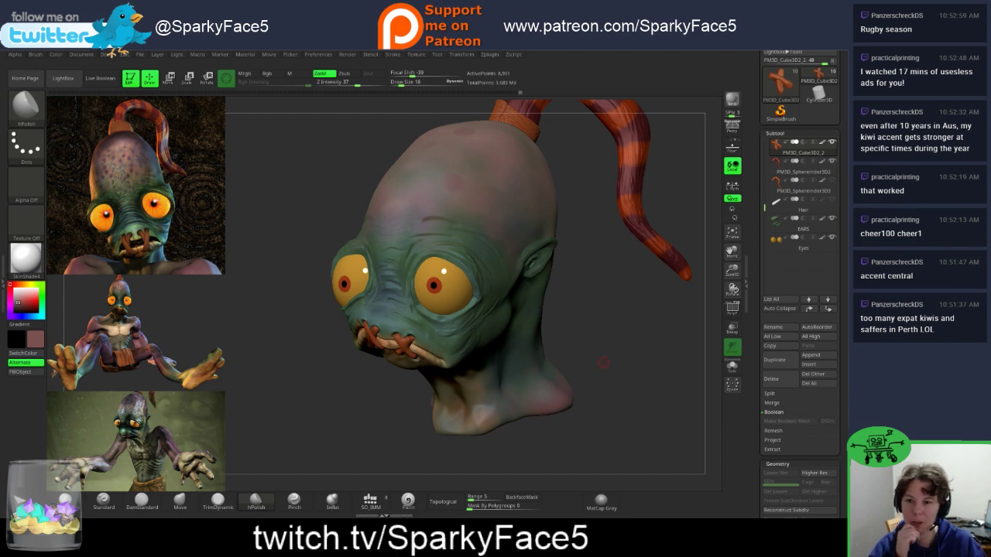
drag(629, 369, 683, 388)
drag(488, 389, 501, 391)
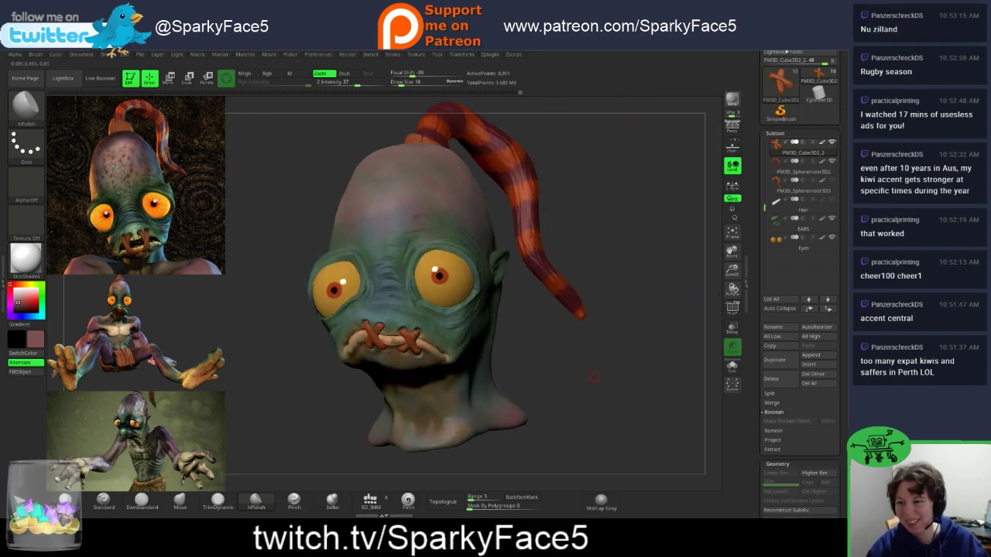
mouse_move(635, 368)
mouse_down()
mouse_move(557, 387)
mouse_move(612, 379)
mouse_move(610, 362)
mouse_up()
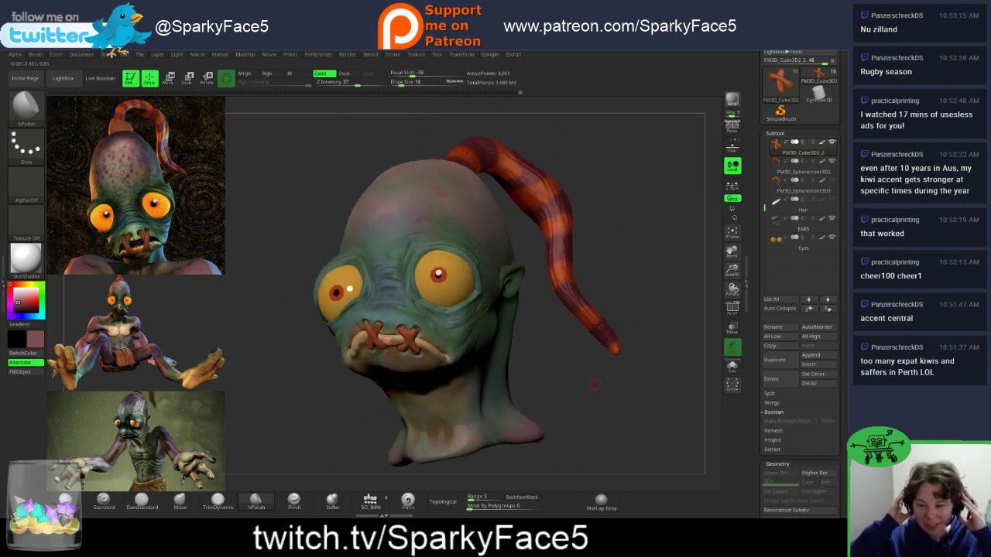
drag(593, 384, 565, 387)
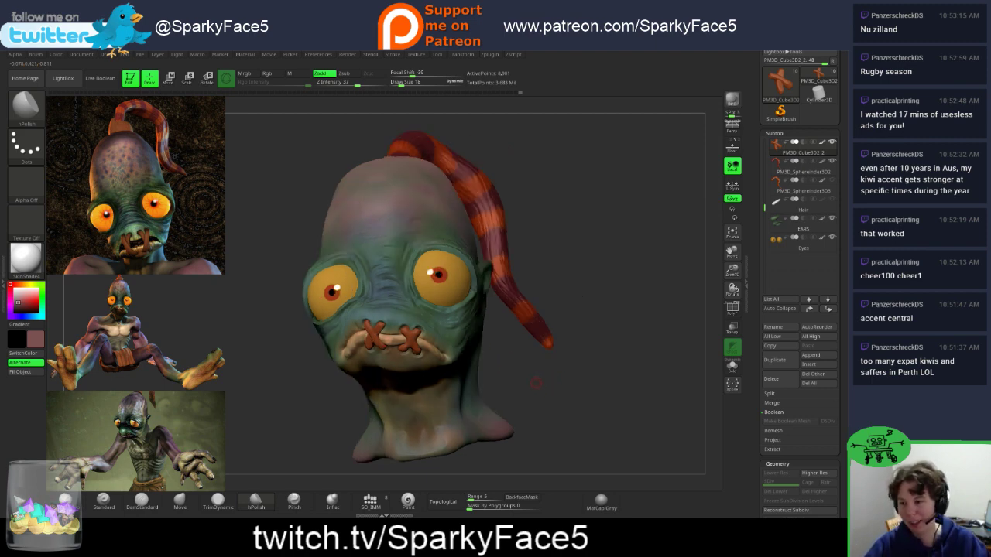
drag(573, 379, 578, 422)
drag(611, 383, 551, 375)
key(shift)
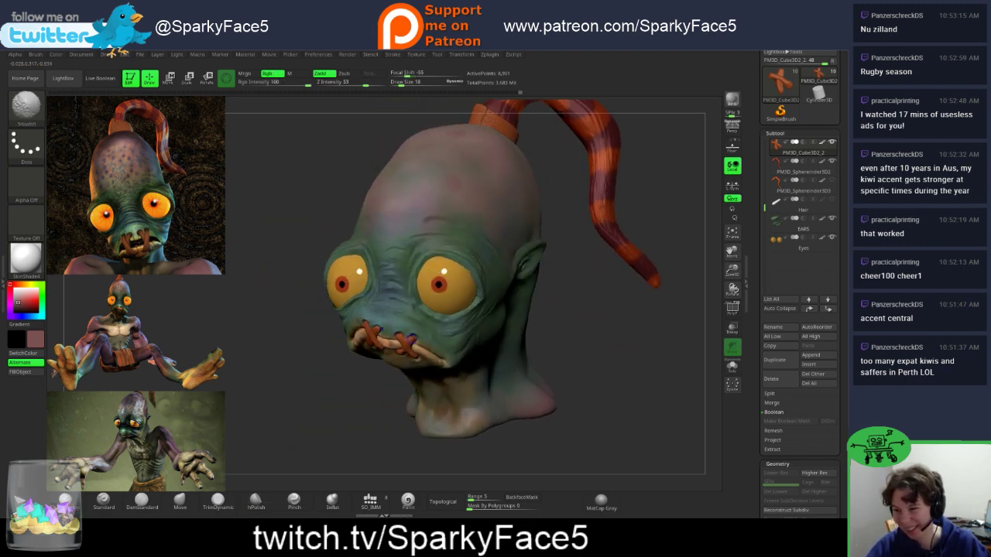
Step: Select the mouth stitch on the character's left and examine both stitches up close from the front and in profile
alt+click(375, 336)
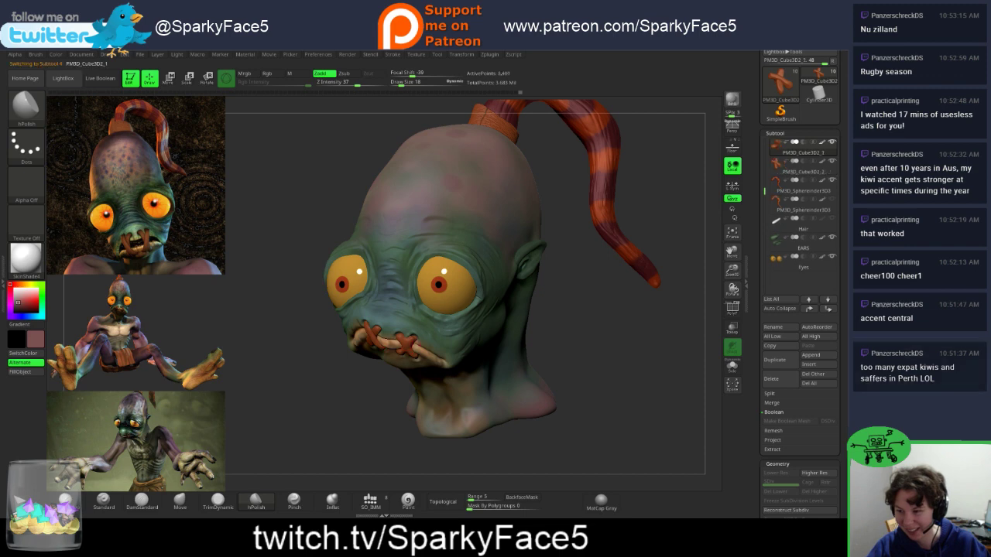
drag(576, 347, 591, 424)
key(shift)
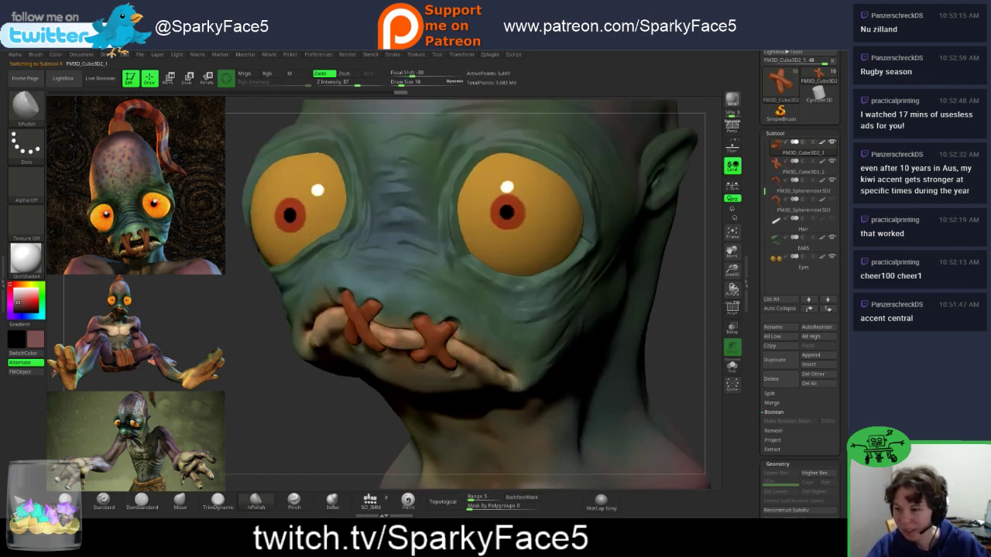
mouse_move(356, 418)
mouse_down()
mouse_move(425, 414)
mouse_move(460, 387)
mouse_move(343, 415)
mouse_up()
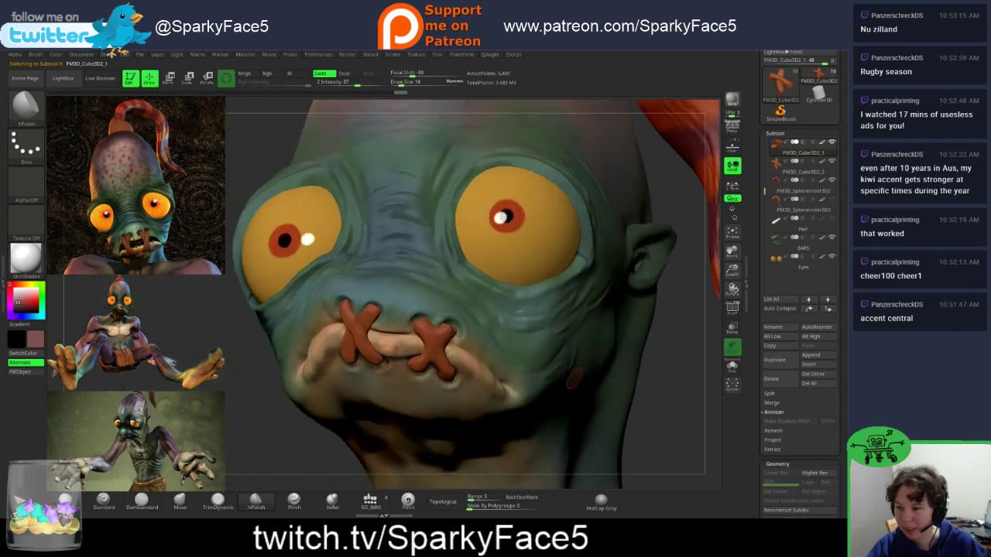
mouse_move(689, 367)
mouse_down()
mouse_move(623, 387)
mouse_move(674, 378)
mouse_up()
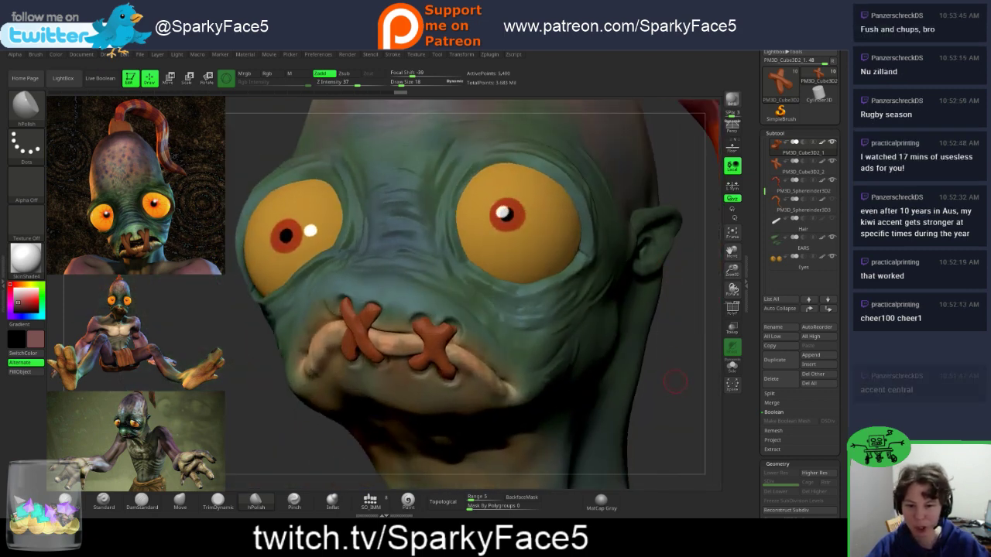
mouse_move(662, 378)
mouse_down()
mouse_move(697, 386)
mouse_move(534, 391)
mouse_up()
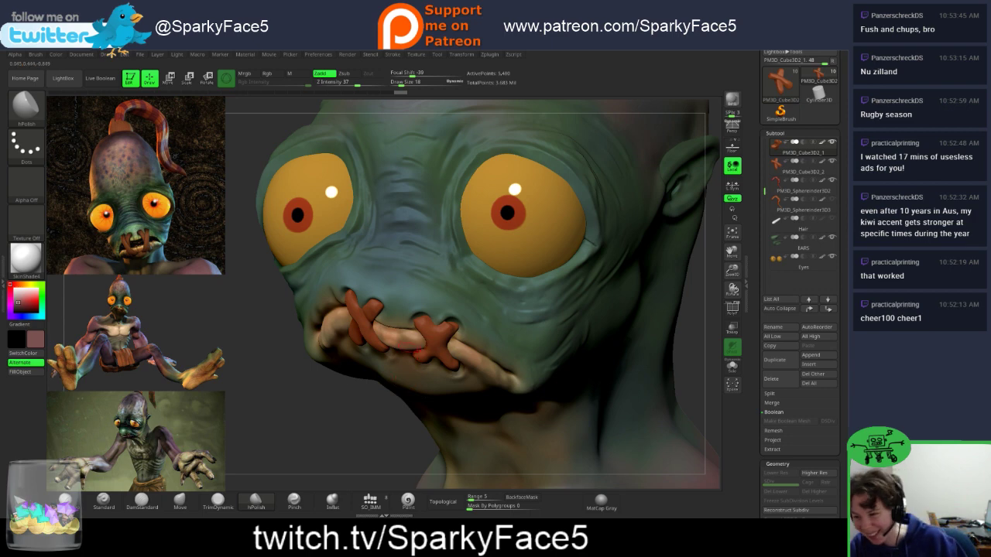
drag(380, 397, 538, 344)
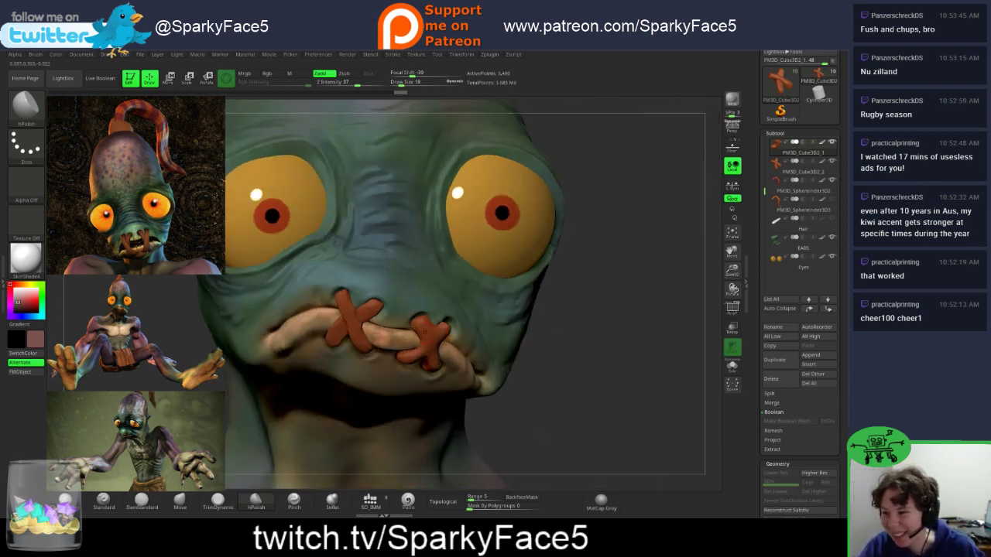
drag(520, 403, 418, 410)
mouse_move(480, 346)
mouse_down()
mouse_move(662, 359)
mouse_move(667, 373)
mouse_move(665, 325)
mouse_up()
mouse_move(635, 364)
mouse_down()
mouse_move(631, 372)
mouse_move(704, 368)
mouse_move(531, 365)
mouse_up()
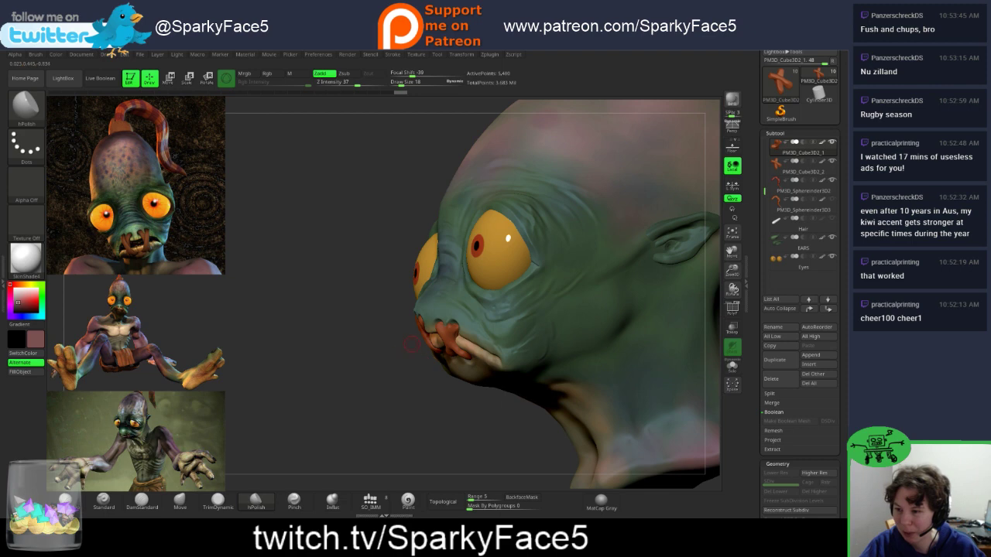
drag(387, 407, 597, 410)
drag(467, 385, 310, 368)
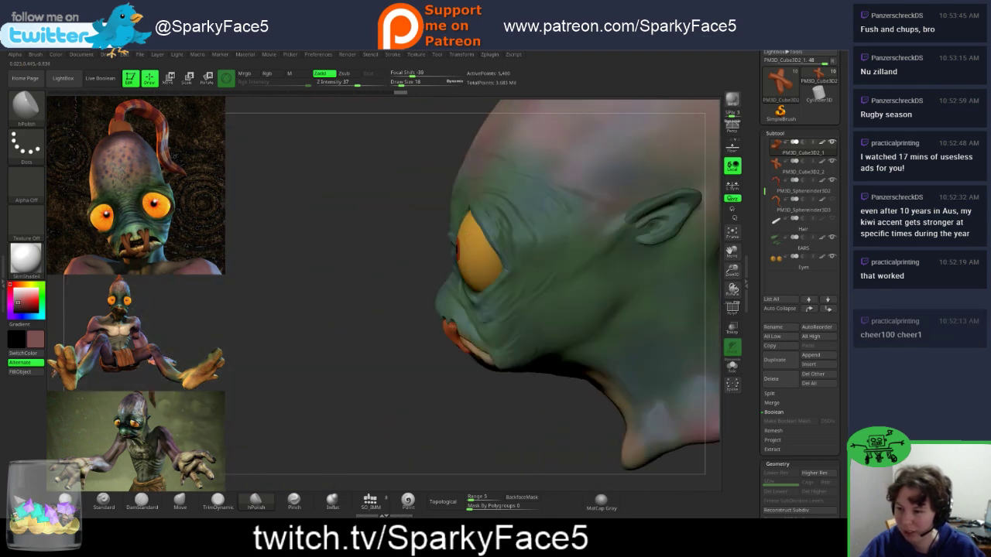
drag(416, 362, 511, 364)
mouse_move(379, 407)
mouse_down()
mouse_move(507, 408)
mouse_move(399, 410)
mouse_up()
Step: Adjust the stitch on the character's right against the lips from the side, using the Move brush at draw size 50
click(179, 502)
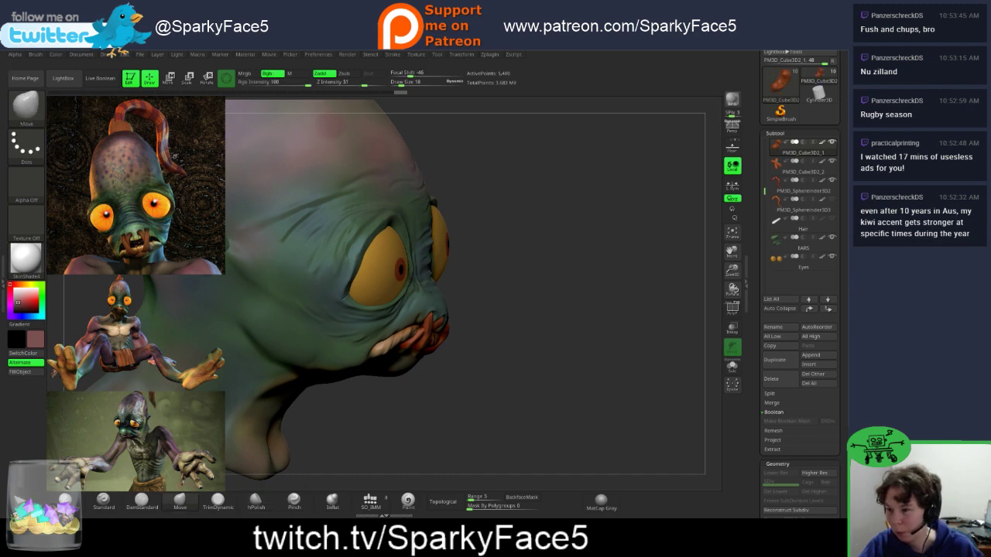
key(s)
drag(515, 329, 522, 329)
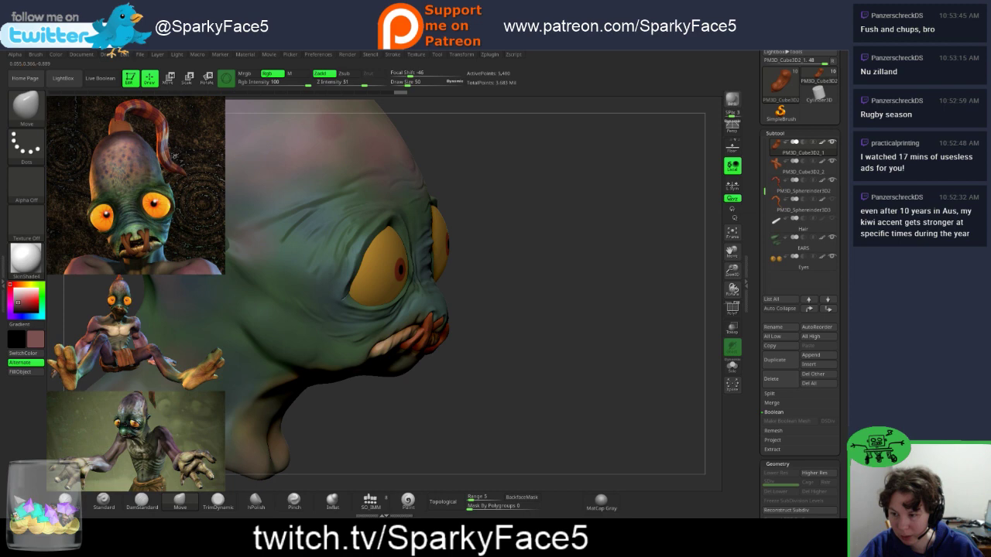
alt+click(435, 339)
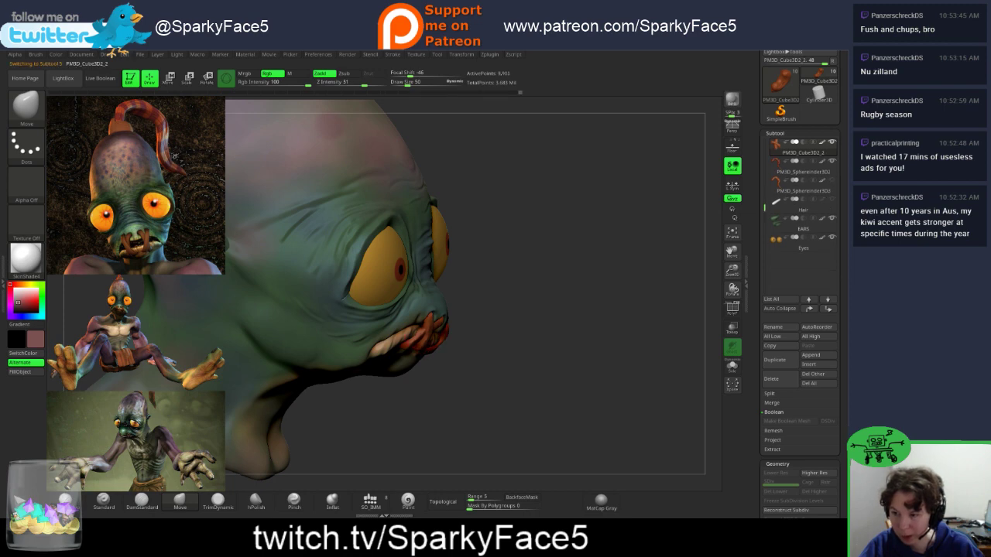
mouse_move(474, 347)
mouse_down()
mouse_move(349, 350)
mouse_move(355, 340)
mouse_move(495, 329)
mouse_up()
mouse_move(434, 349)
mouse_down()
mouse_move(534, 346)
mouse_move(442, 348)
mouse_up()
mouse_move(368, 352)
mouse_down()
mouse_move(305, 348)
mouse_move(430, 362)
mouse_up()
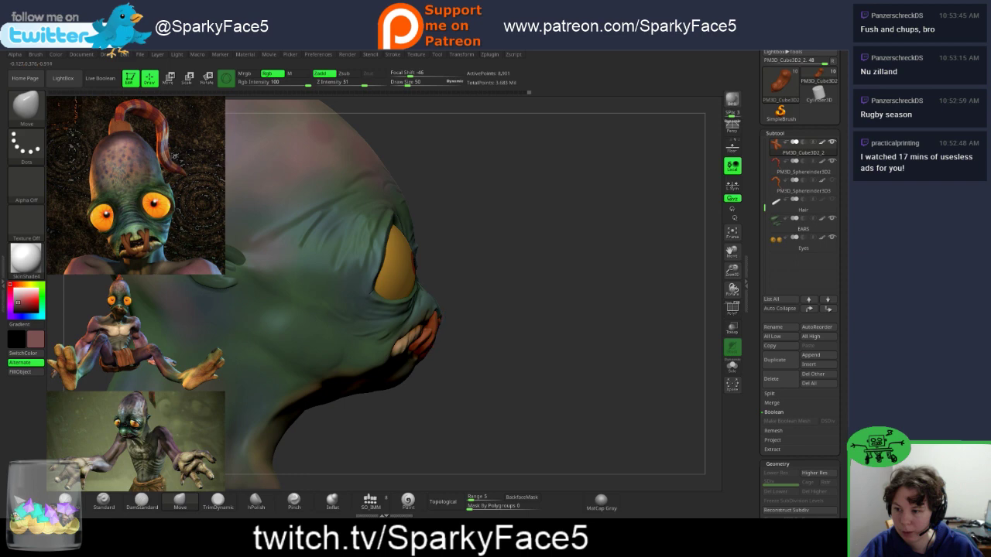
Step: Refine the same stitch's fit over the lips with more Move brush strokes, checking it from both sides
drag(495, 342, 344, 348)
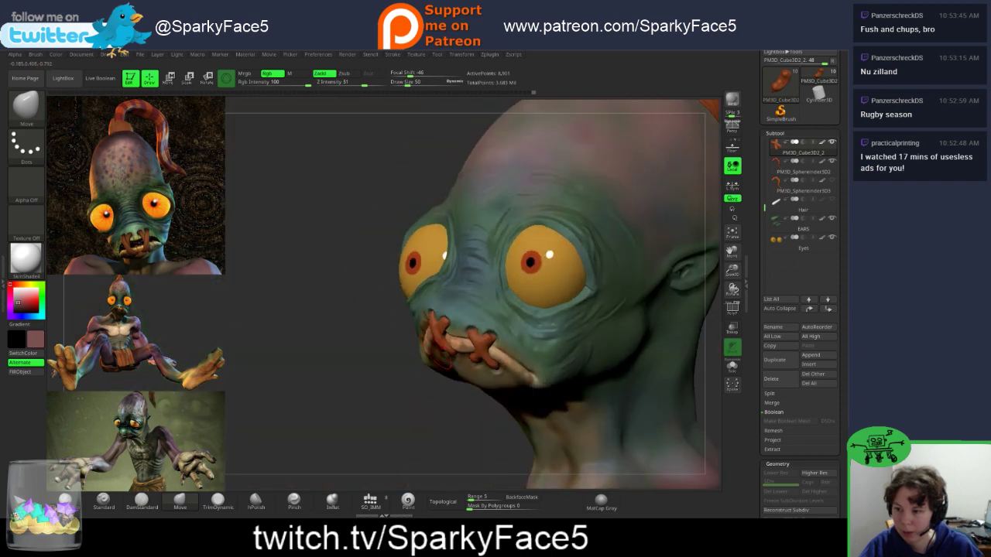
mouse_move(397, 414)
mouse_down()
mouse_move(362, 416)
mouse_move(542, 422)
mouse_up()
mouse_move(577, 381)
mouse_down()
mouse_move(509, 376)
mouse_move(501, 386)
mouse_up()
drag(434, 347, 428, 333)
mouse_move(504, 344)
mouse_down()
mouse_move(392, 353)
mouse_move(387, 333)
mouse_move(512, 332)
mouse_move(488, 325)
mouse_move(499, 319)
mouse_up()
drag(433, 335, 452, 366)
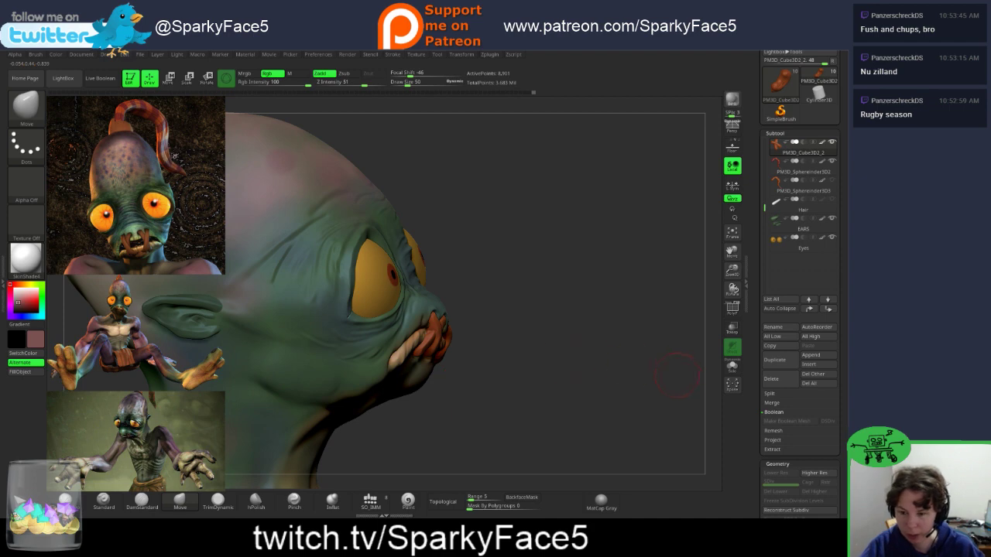
Step: Isolate the stitch in Solo mode to inspect its shape, choose the hPolish brush and show the full head again
click(733, 366)
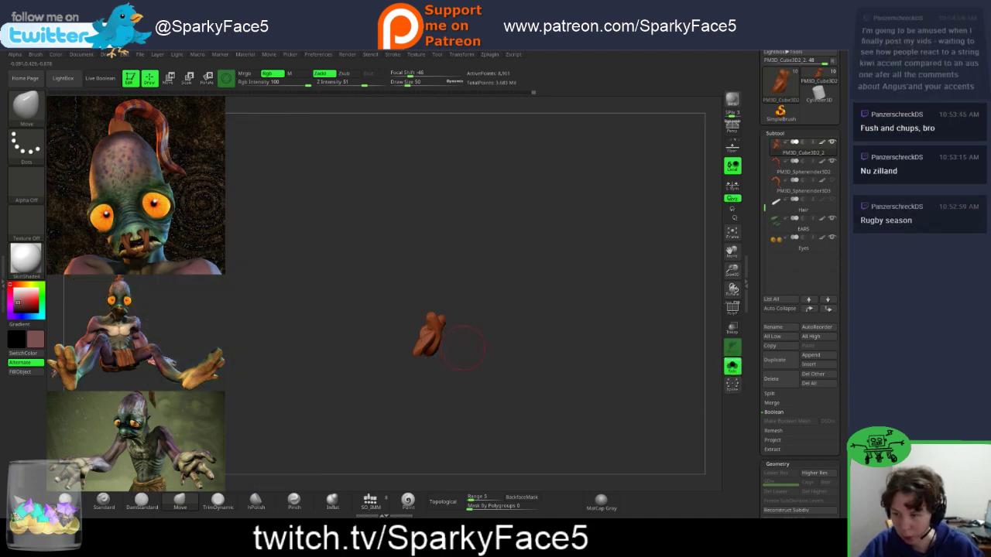
drag(480, 372, 499, 371)
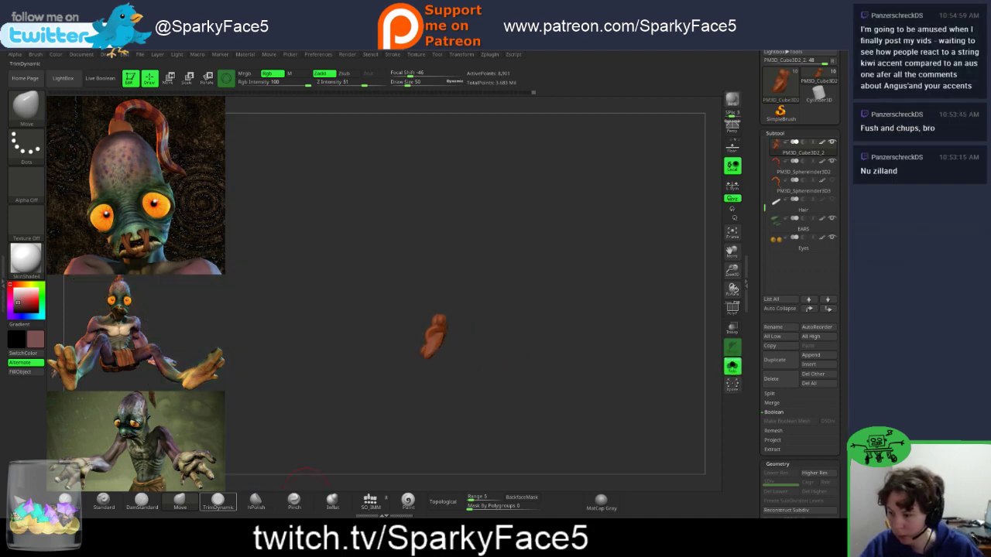
click(255, 502)
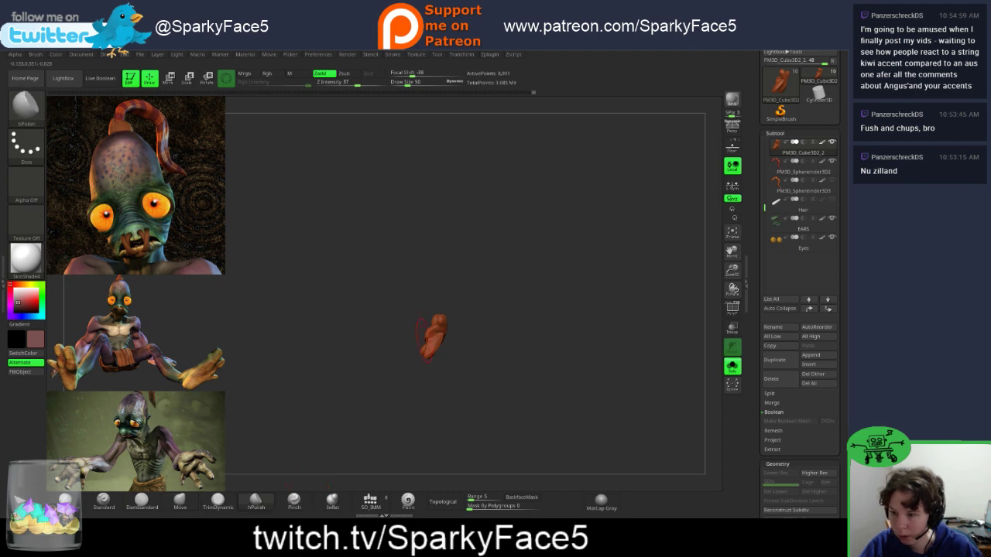
drag(468, 337, 511, 339)
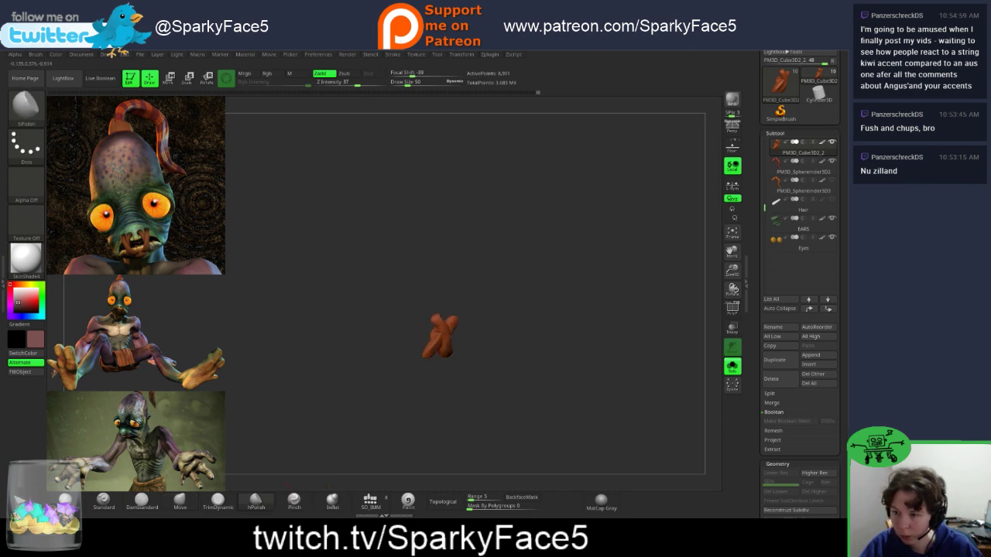
click(731, 366)
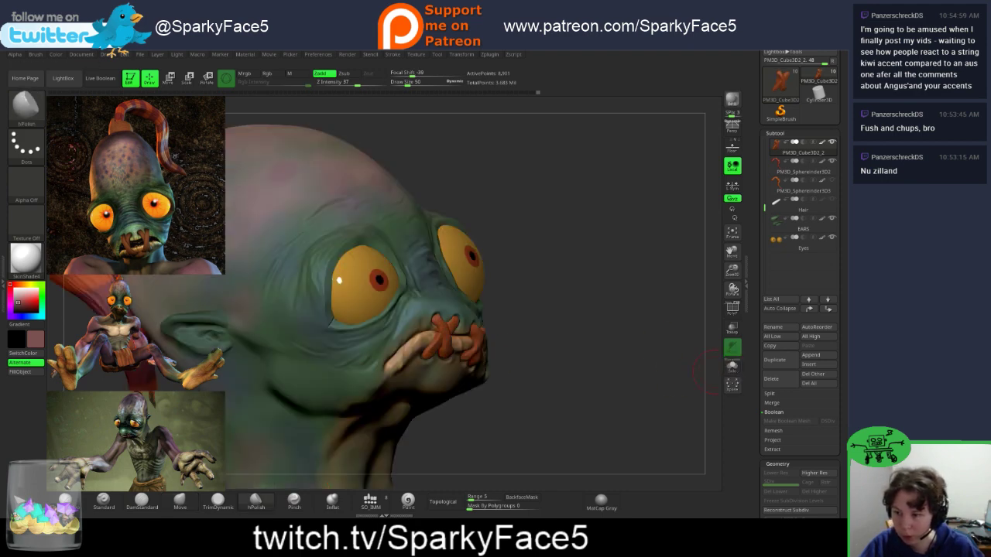
Step: Set the hPolish brush's draw size to 25 and isolate the stitch in Solo mode
drag(498, 399, 511, 376)
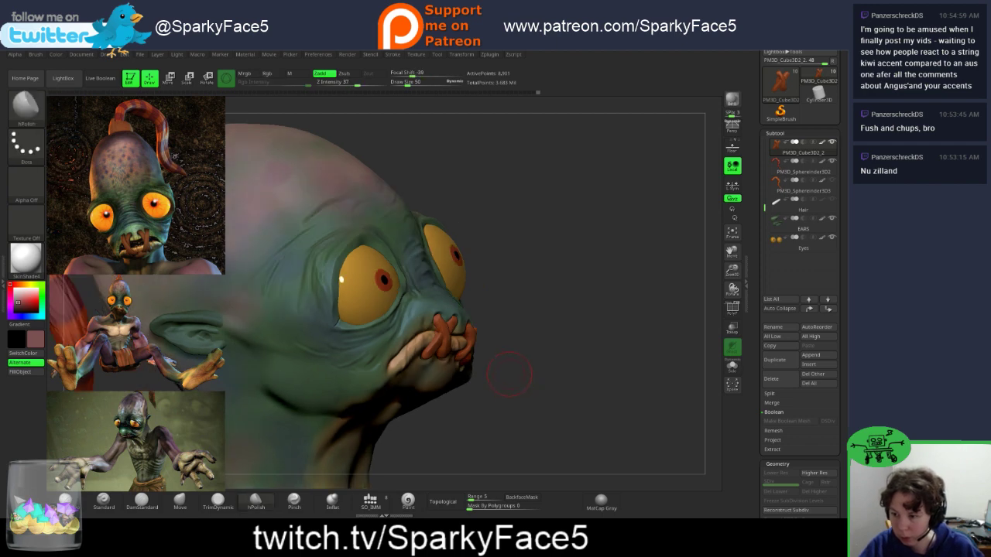
key(s)
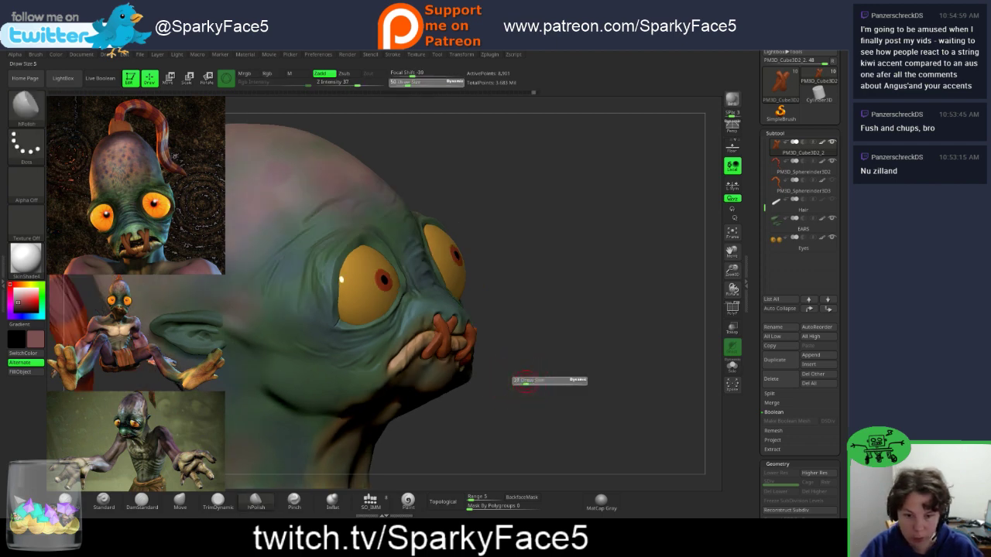
click(526, 382)
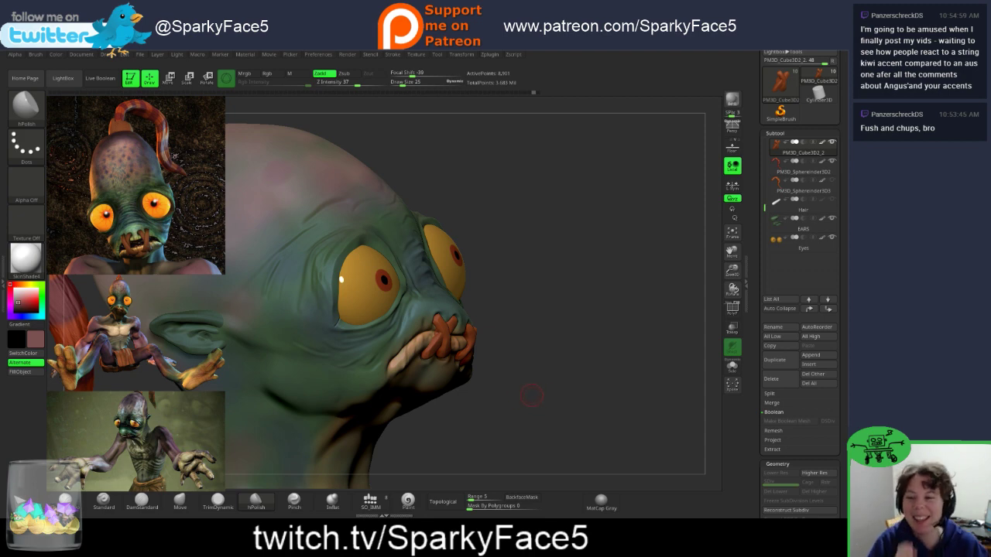
drag(532, 363, 577, 367)
drag(507, 279, 549, 280)
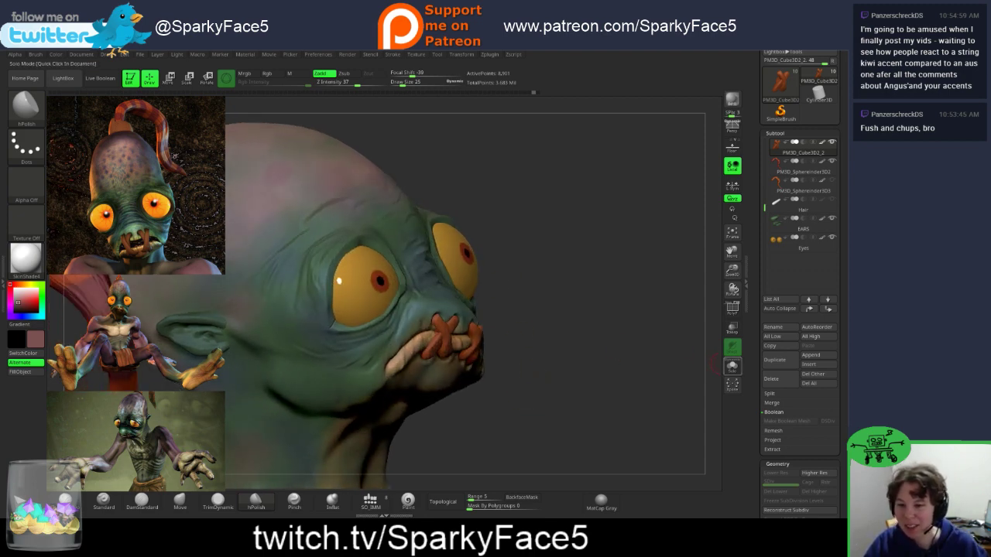
click(733, 366)
drag(573, 333, 472, 306)
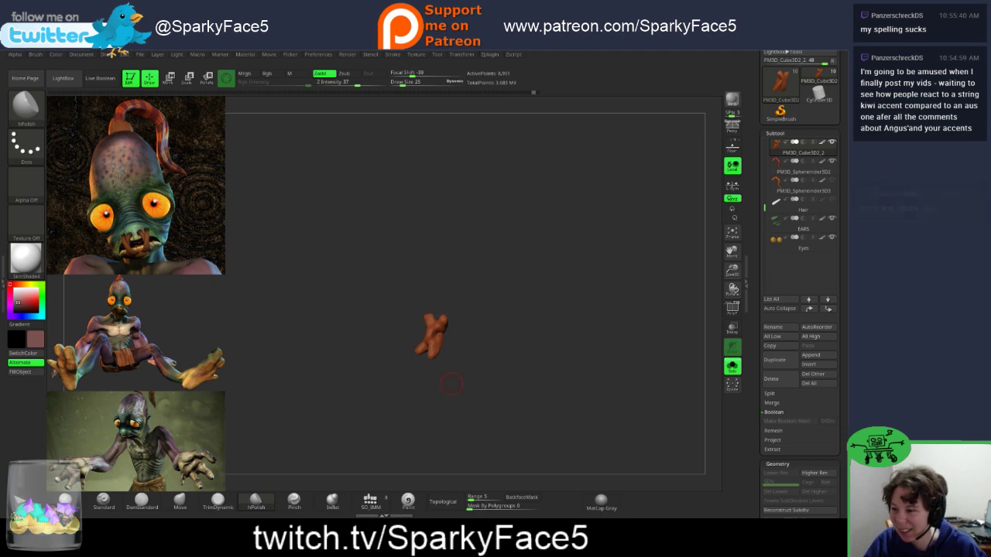
Step: Reshape the stitch on the character's right with the Move brush at draw size 25, first in Solo mode and then against the full head
click(180, 502)
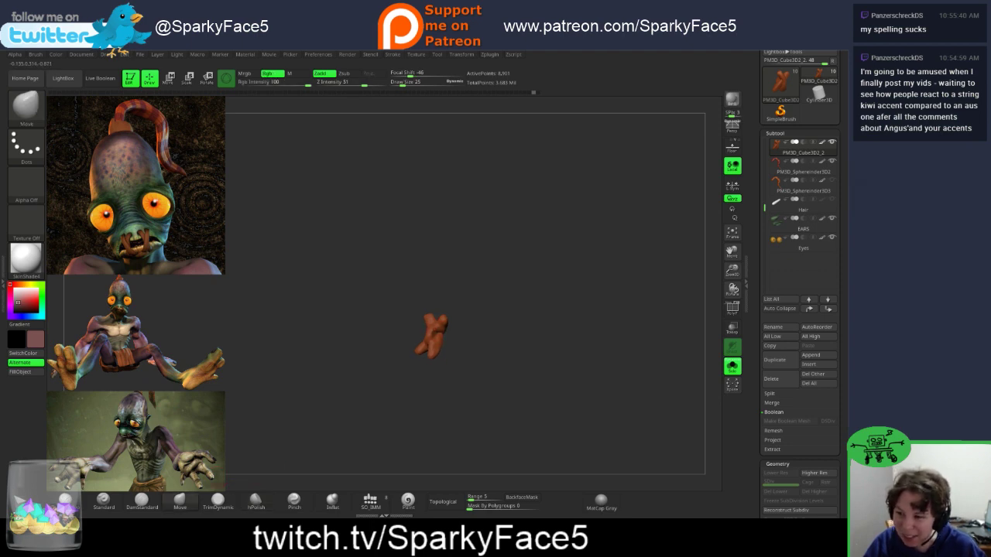
drag(458, 331, 484, 345)
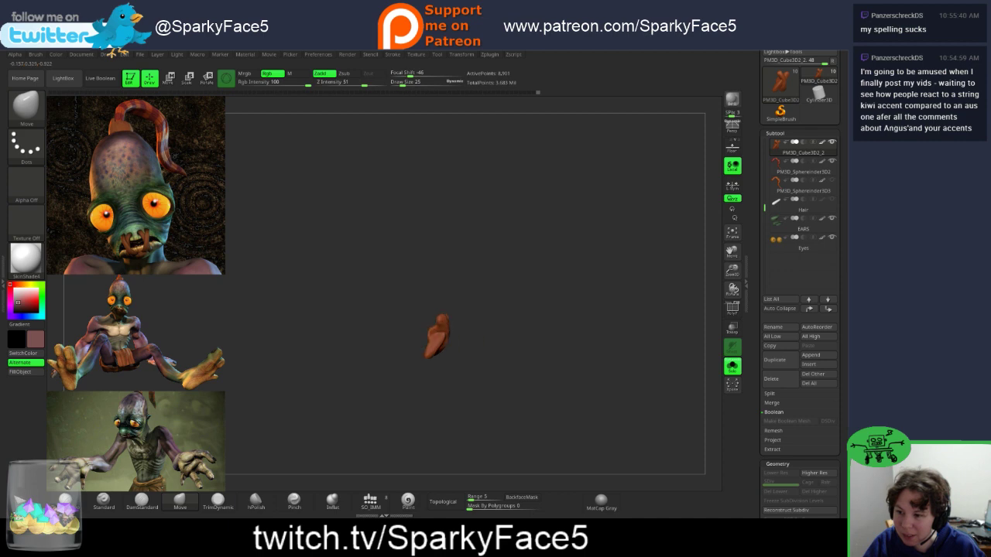
click(732, 367)
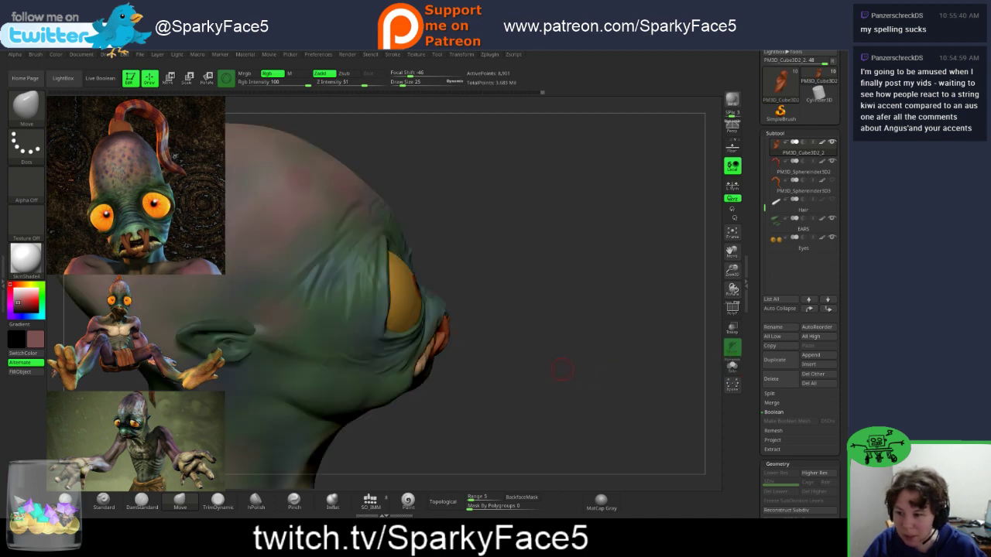
drag(542, 370, 528, 369)
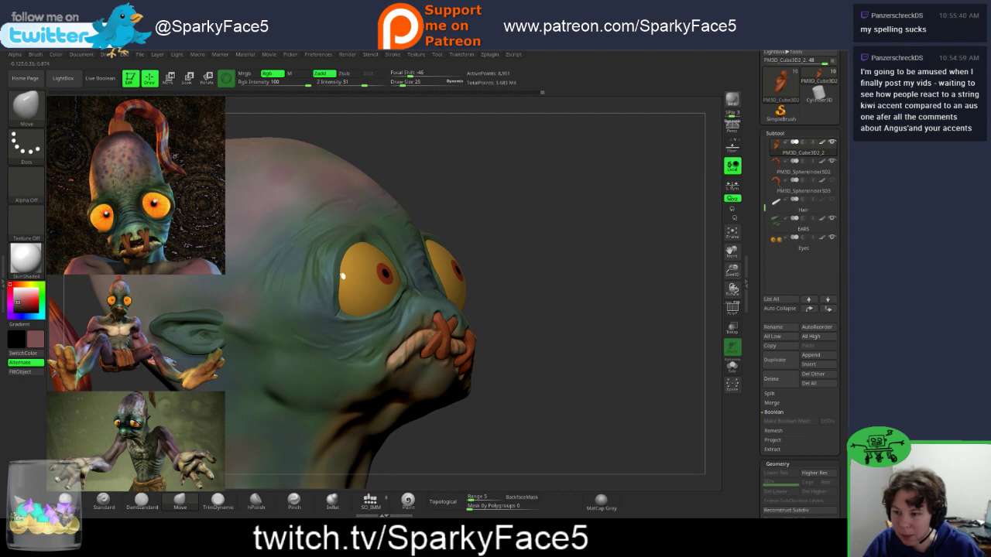
drag(511, 342, 452, 339)
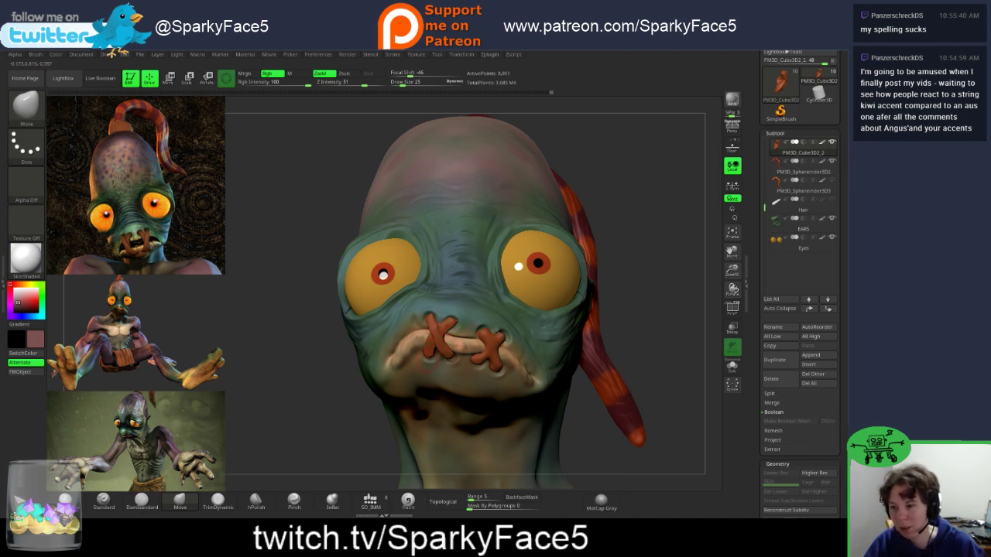
Step: Adjust the same stitch where it crosses the lips with Move brush strokes, working from three-quarter, side and underside views
drag(314, 372, 421, 364)
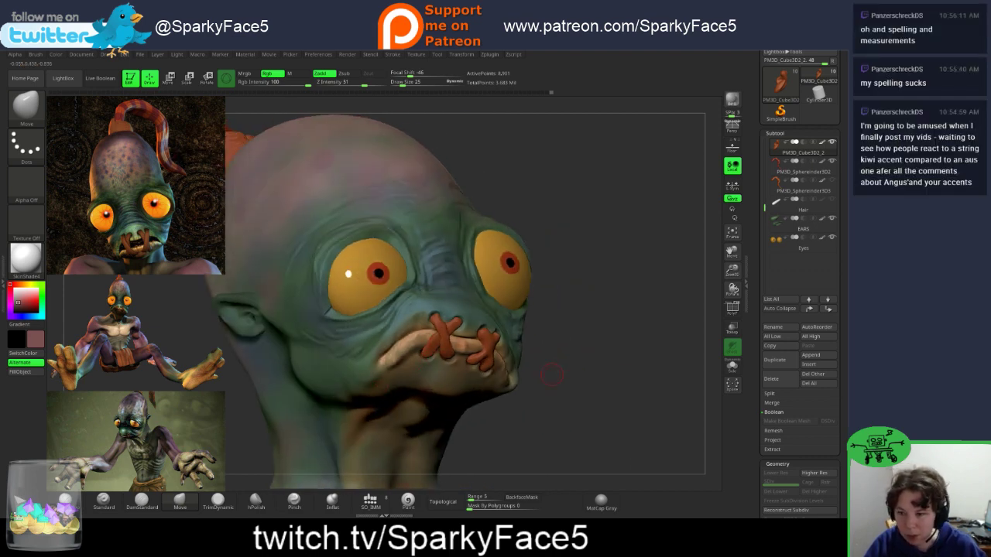
drag(552, 375, 613, 373)
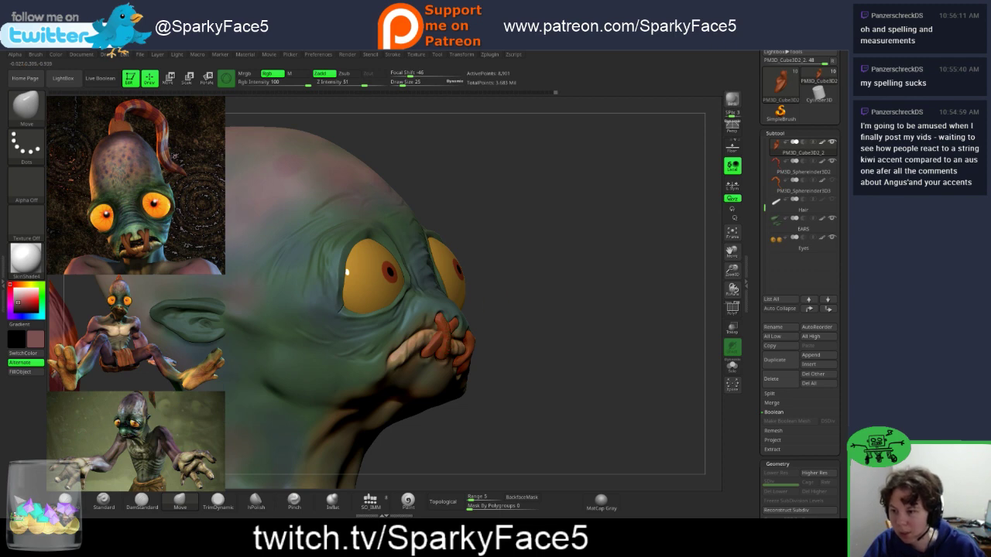
drag(596, 371, 442, 344)
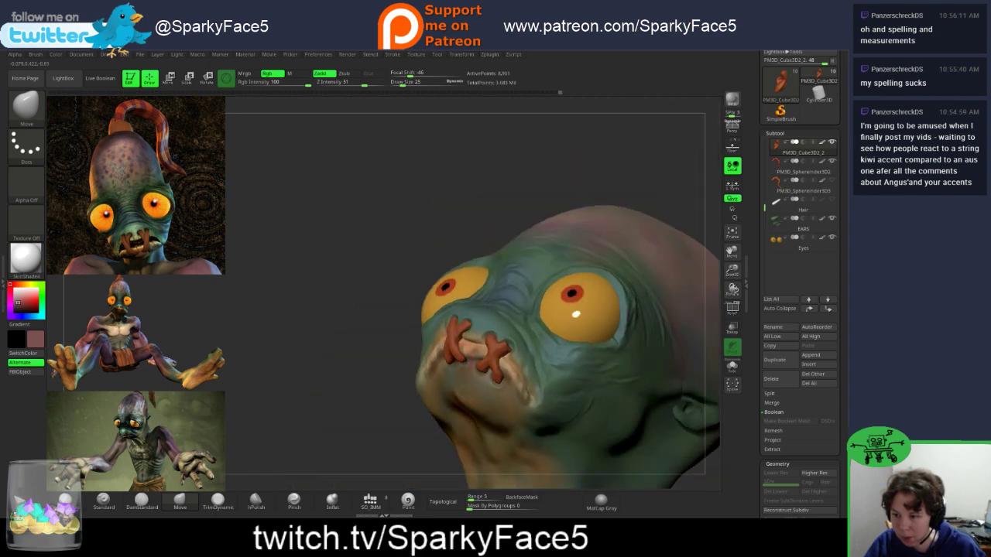
mouse_move(327, 431)
mouse_down()
mouse_move(311, 376)
mouse_move(364, 372)
mouse_up()
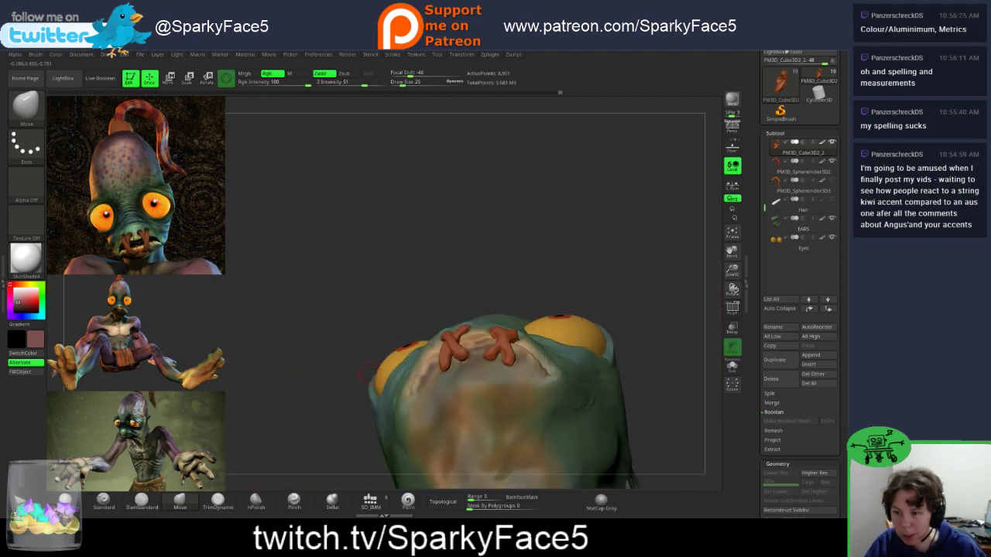
drag(667, 327, 636, 383)
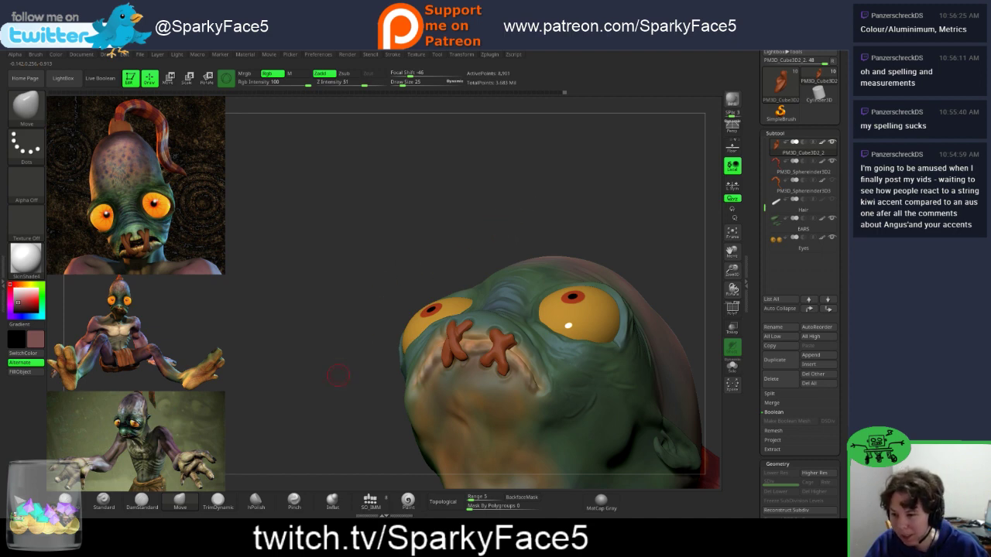
mouse_move(338, 376)
mouse_down()
mouse_move(496, 367)
mouse_move(496, 379)
mouse_up()
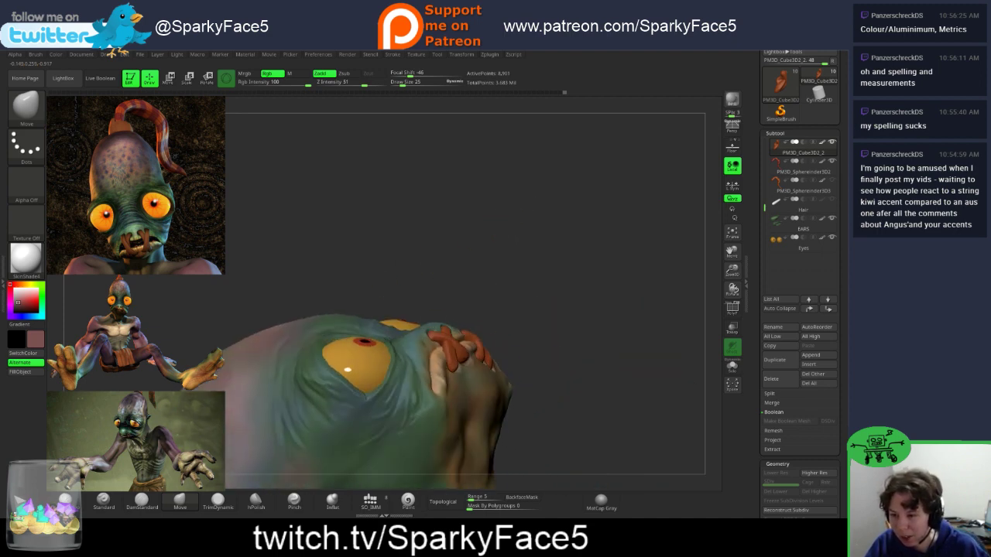
Step: Nudge the ends of the stitch on the character's right closer to the lips with the Move brush, checking from below and both sides
drag(626, 333, 534, 325)
mouse_move(590, 285)
mouse_down()
mouse_move(592, 333)
mouse_move(572, 344)
mouse_move(552, 287)
mouse_up()
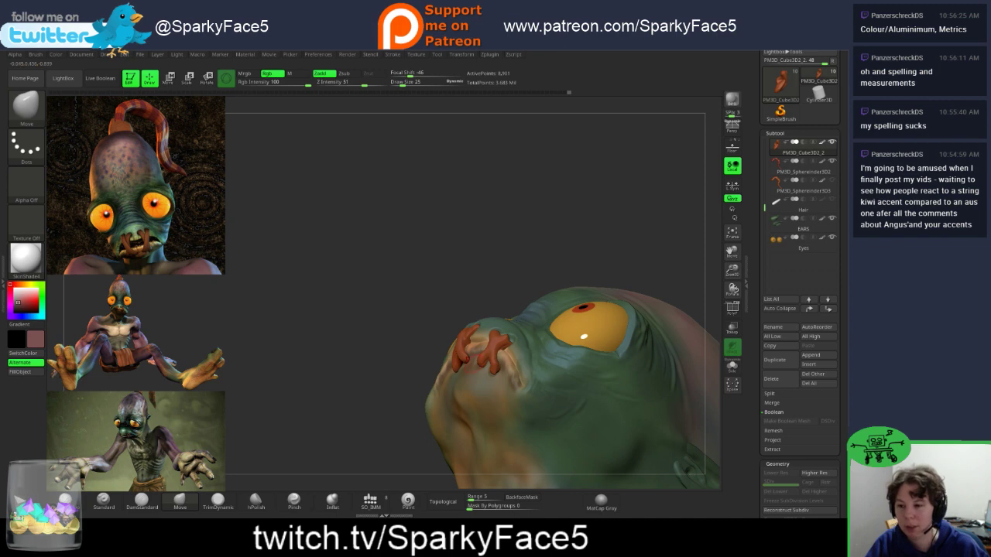
mouse_move(443, 293)
mouse_down()
mouse_move(544, 377)
mouse_move(478, 319)
mouse_move(522, 363)
mouse_up()
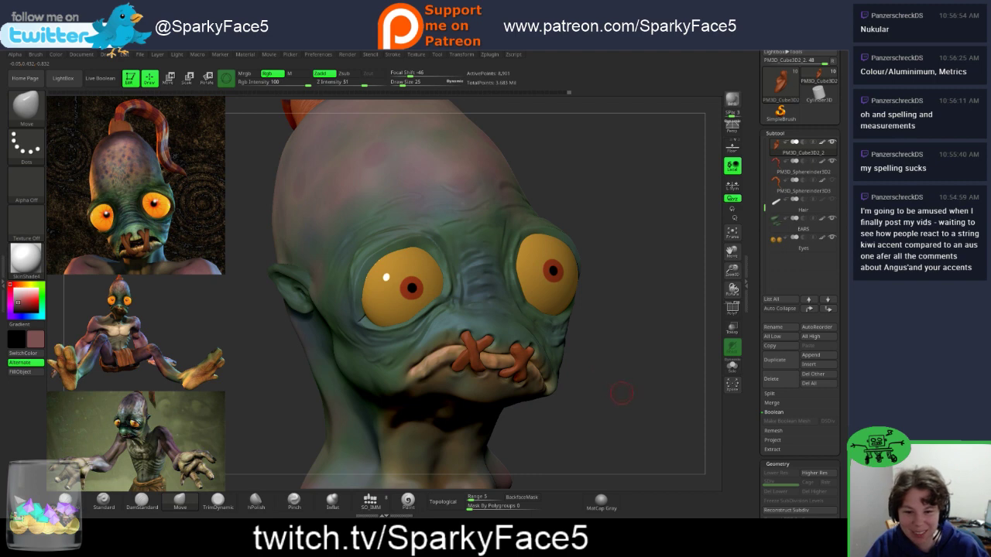
drag(622, 397, 465, 387)
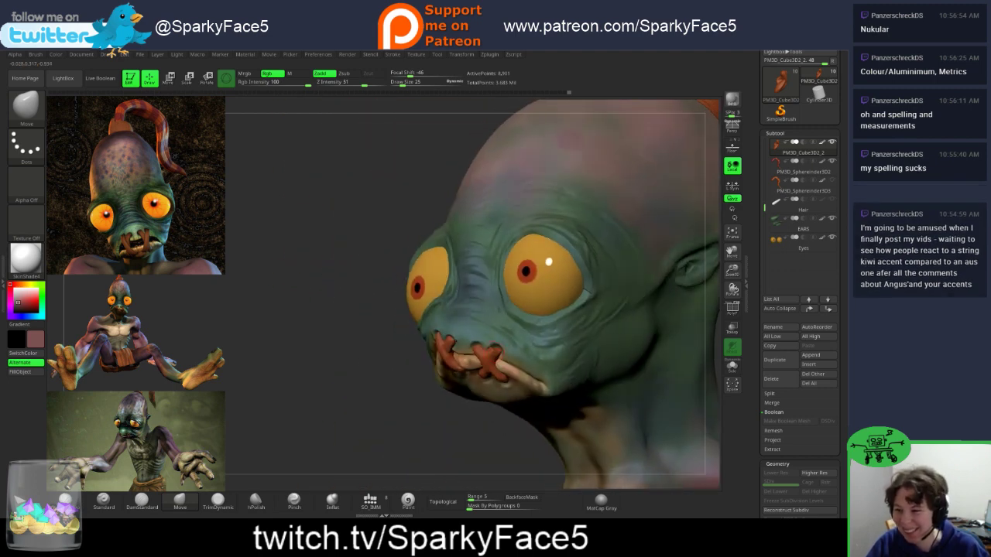
key(shift)
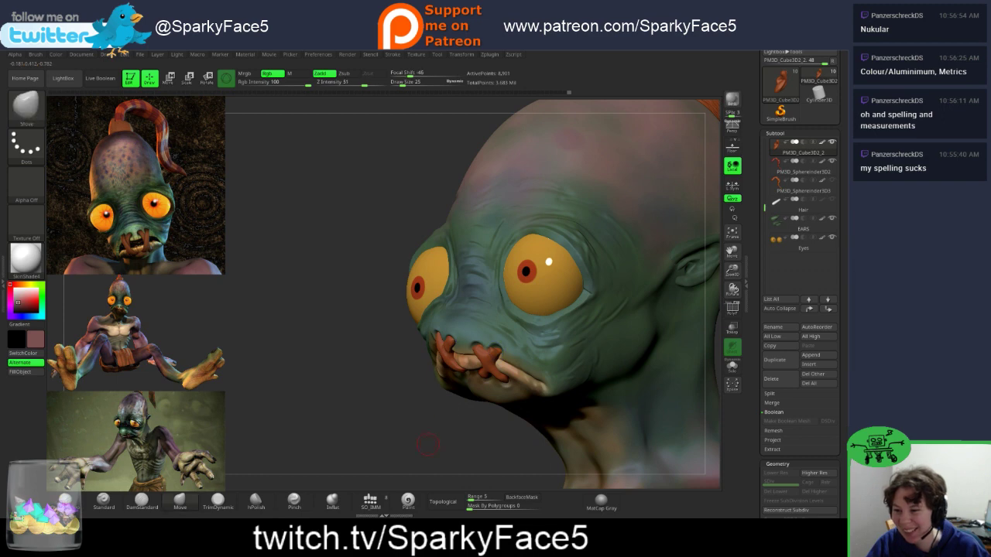
mouse_move(348, 433)
mouse_down()
mouse_move(435, 431)
mouse_move(452, 399)
mouse_move(422, 418)
mouse_move(414, 384)
mouse_move(461, 370)
mouse_up()
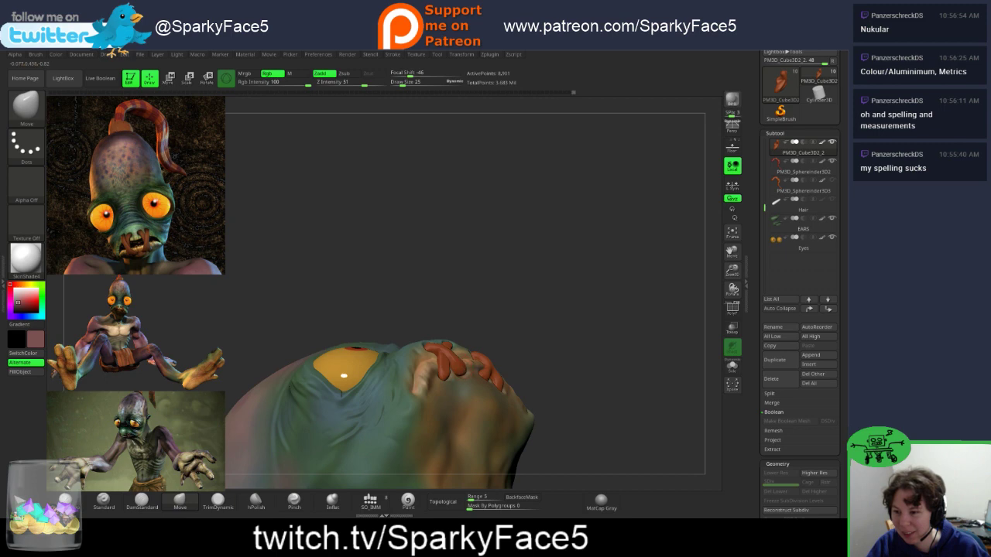
mouse_move(534, 334)
mouse_down()
mouse_move(542, 380)
mouse_move(403, 395)
mouse_move(469, 379)
mouse_move(462, 370)
mouse_up()
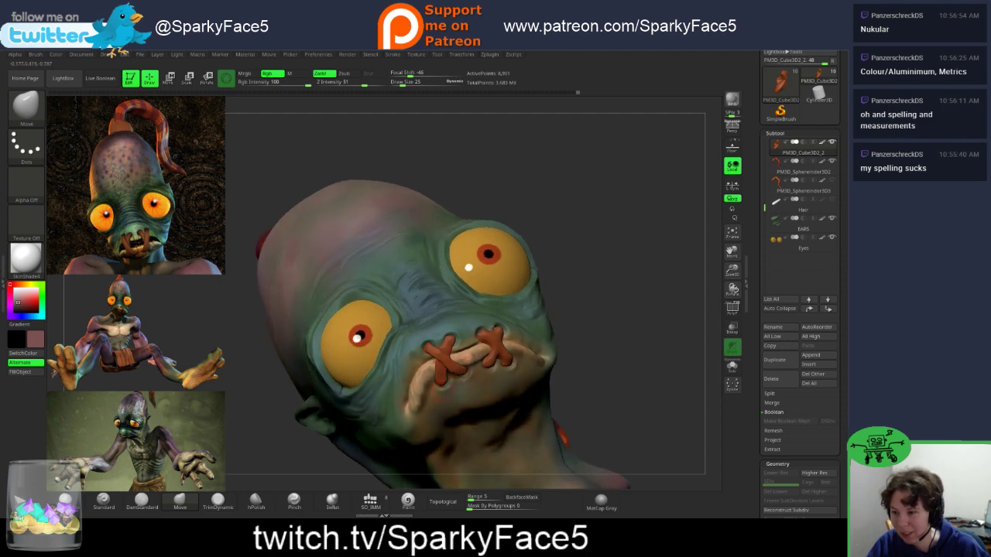
Step: Check both stitches from the front and sides, then select the stitch on the character's left and redo its undone edits
mouse_move(486, 384)
right_down()
mouse_move(593, 381)
mouse_move(557, 302)
right_up()
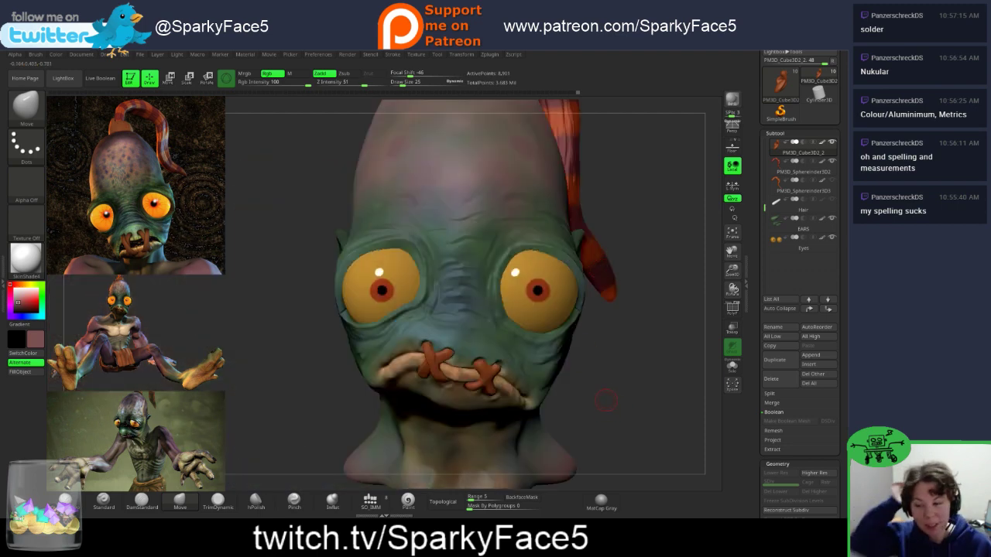
drag(636, 395, 592, 394)
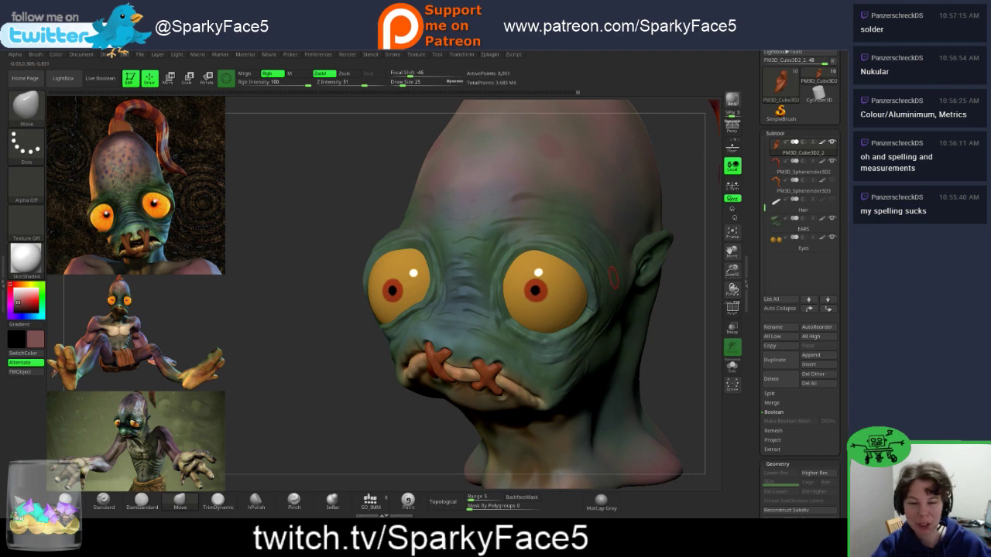
mouse_move(662, 378)
mouse_down()
mouse_move(611, 355)
mouse_move(414, 420)
mouse_up()
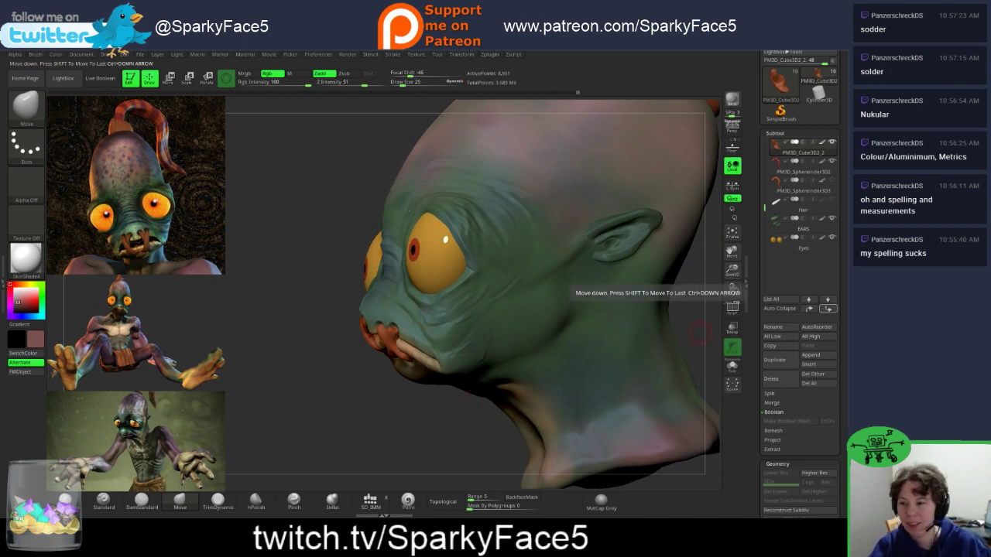
mouse_move(700, 333)
mouse_down()
mouse_move(829, 338)
mouse_move(691, 329)
mouse_up()
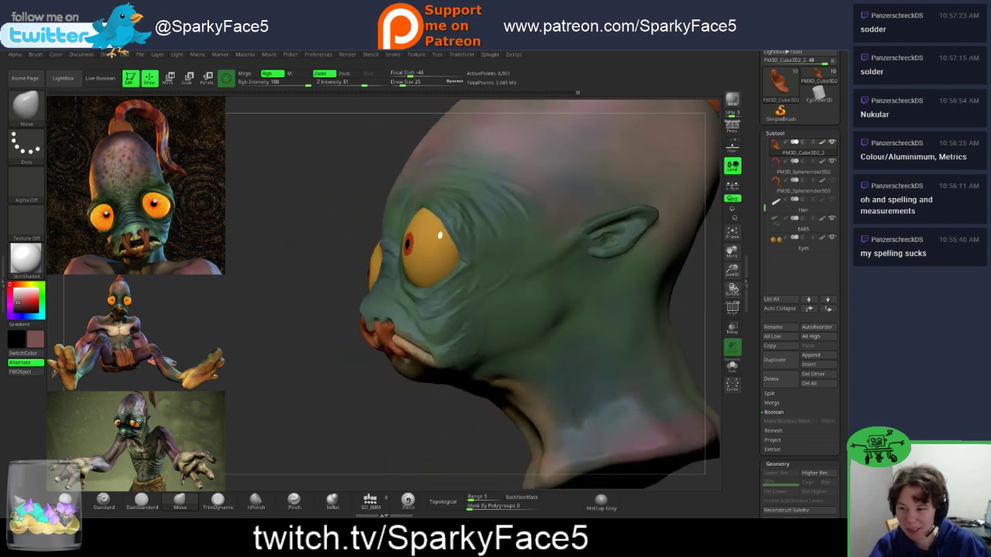
drag(309, 434, 341, 455)
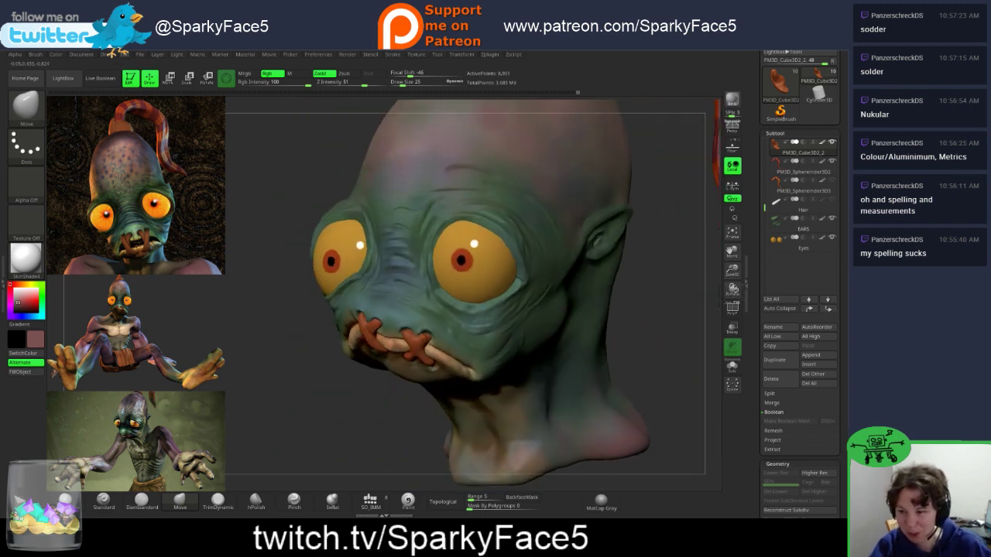
mouse_move(430, 387)
mouse_down()
mouse_move(379, 381)
mouse_move(496, 409)
mouse_move(491, 381)
mouse_move(557, 383)
mouse_up()
alt+click(408, 346)
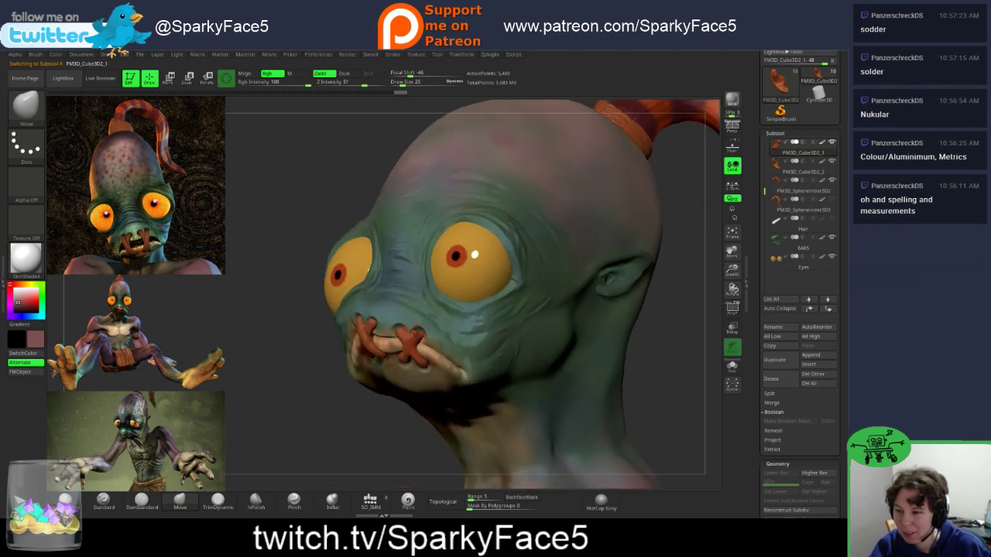
key(ctrl+shift+z)
key(ctrl+shift+z)
key(ctrl+shift+z)
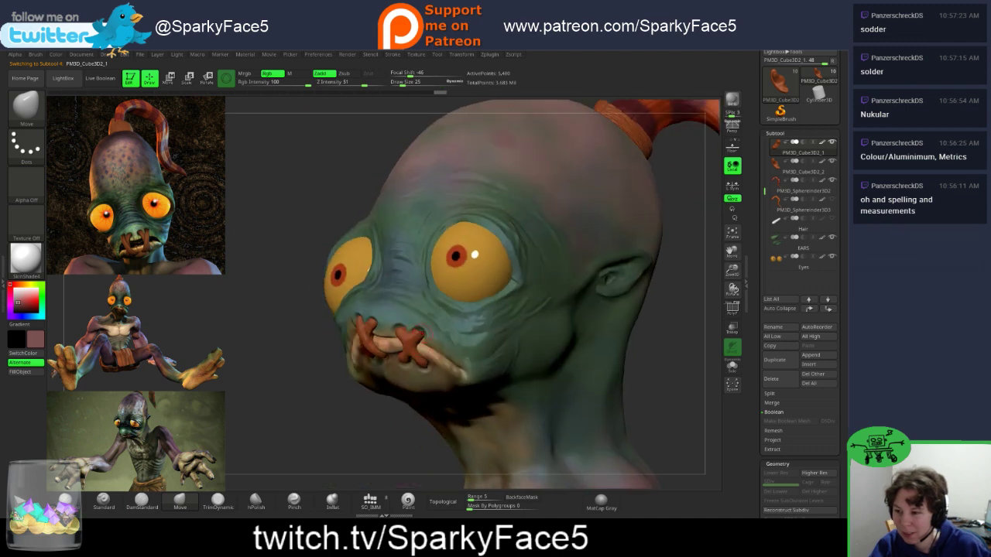
Step: Isolate the stitch on the character's left in Solo mode and thicken its arms with the Inflat brush at draw size 25
click(732, 366)
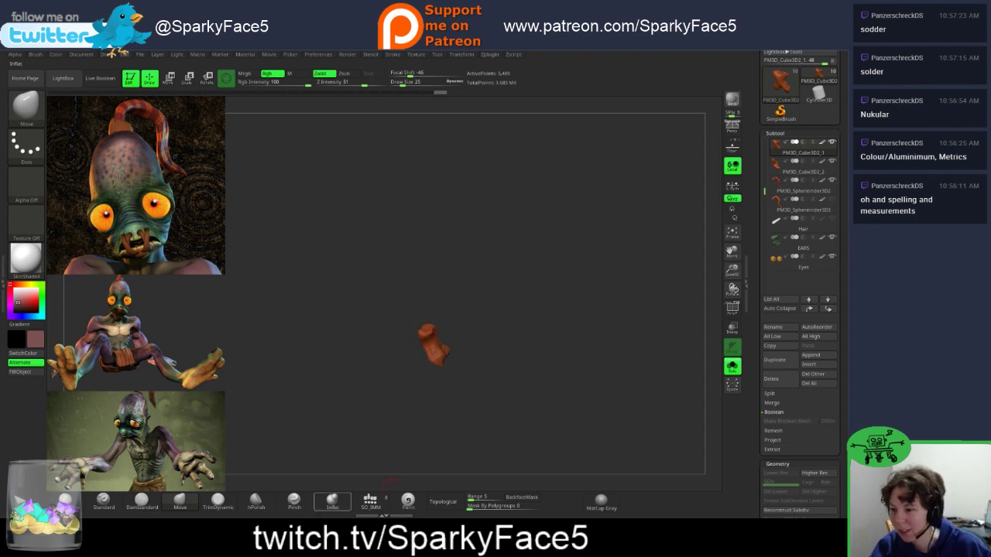
click(332, 500)
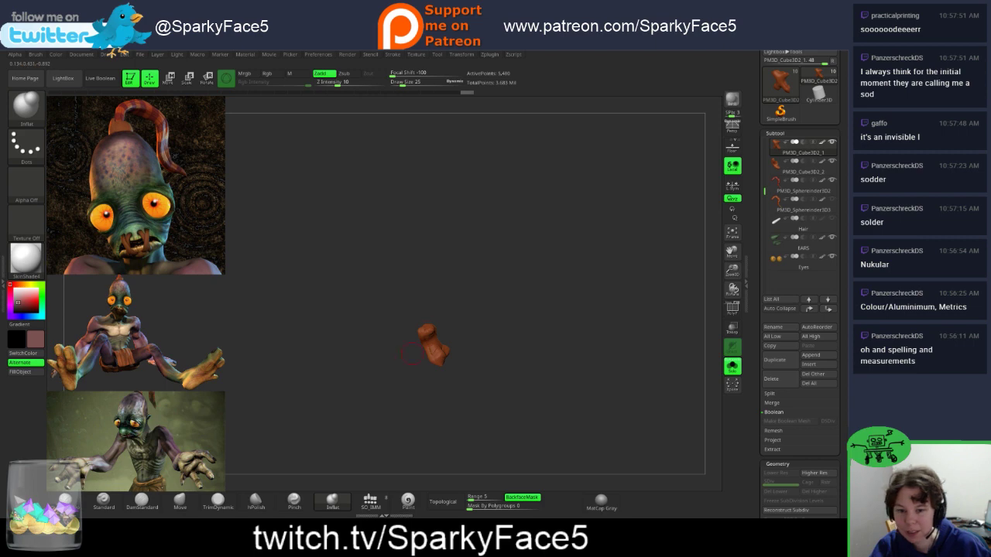
key(shift)
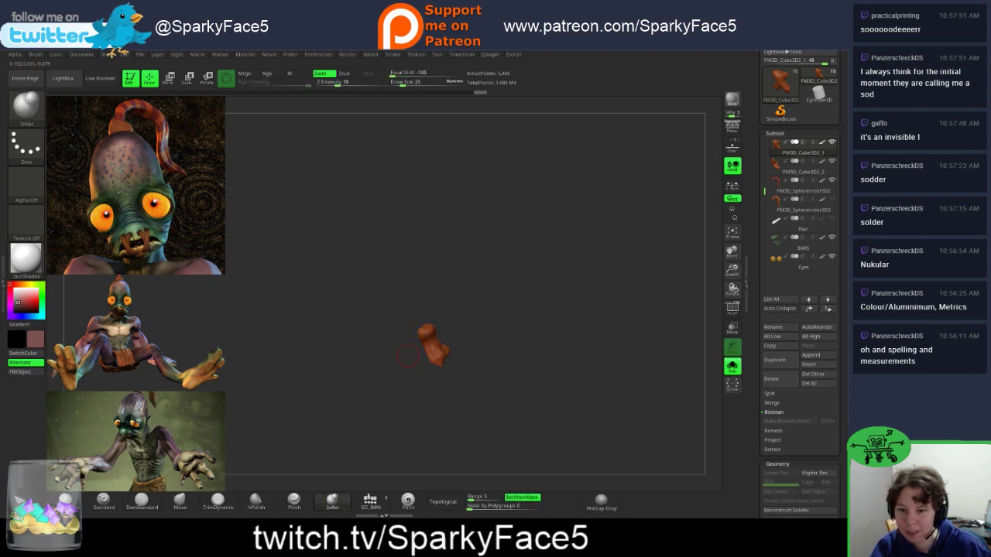
mouse_move(496, 348)
mouse_down()
mouse_move(425, 347)
mouse_move(464, 377)
mouse_move(458, 348)
mouse_move(412, 347)
mouse_move(416, 355)
mouse_up()
key(shift)
key(shift)
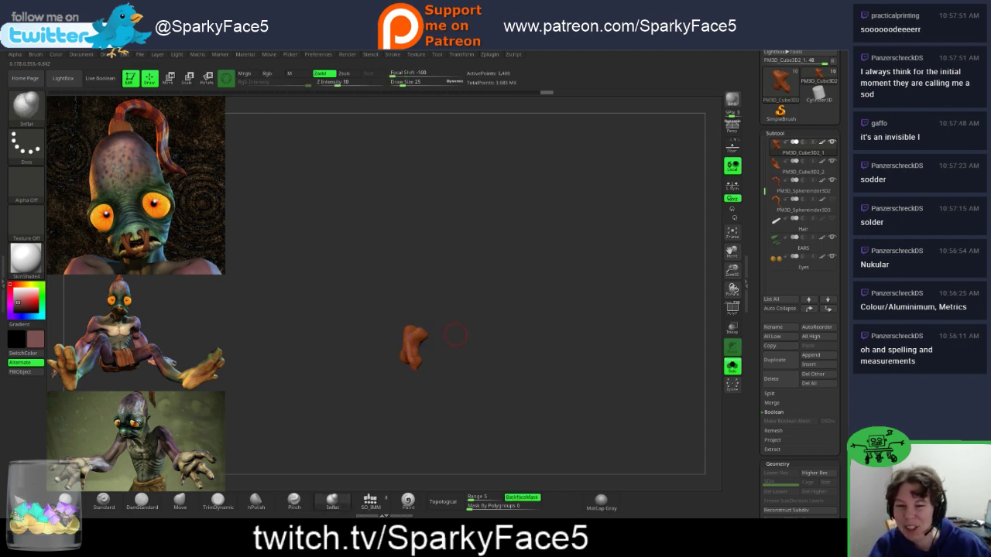
mouse_move(462, 361)
mouse_down()
mouse_move(450, 360)
mouse_move(443, 381)
mouse_move(445, 373)
mouse_move(406, 356)
mouse_move(453, 361)
mouse_move(450, 376)
mouse_up()
key(shift)
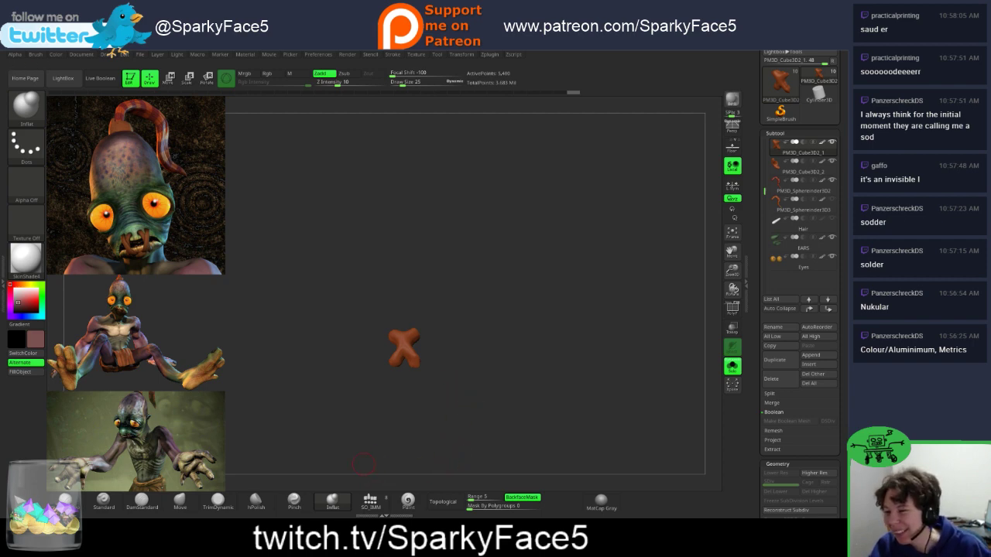
Step: Show the full head again and fit the left stitch against the lips with the Inflat and Move brushes, checking from front and side
click(731, 366)
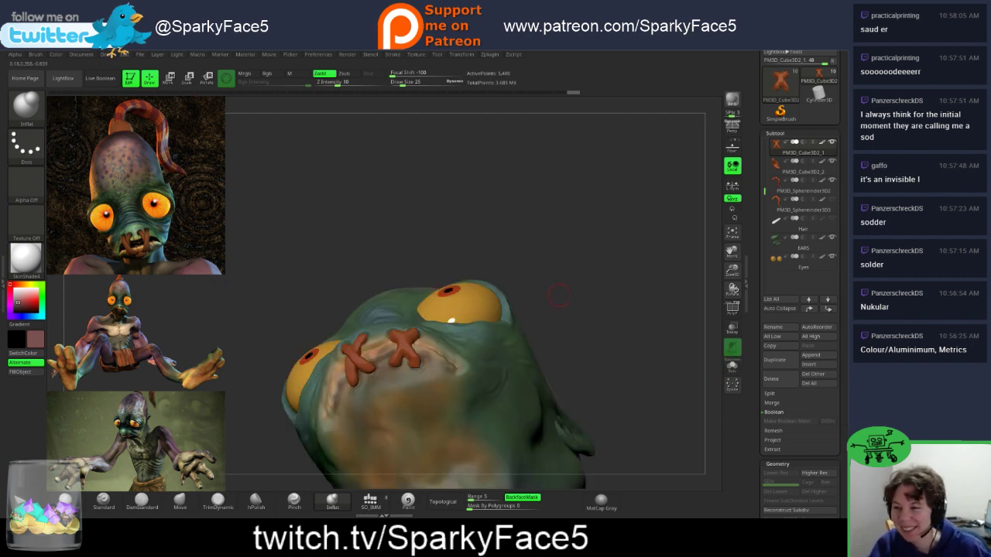
drag(619, 232, 620, 341)
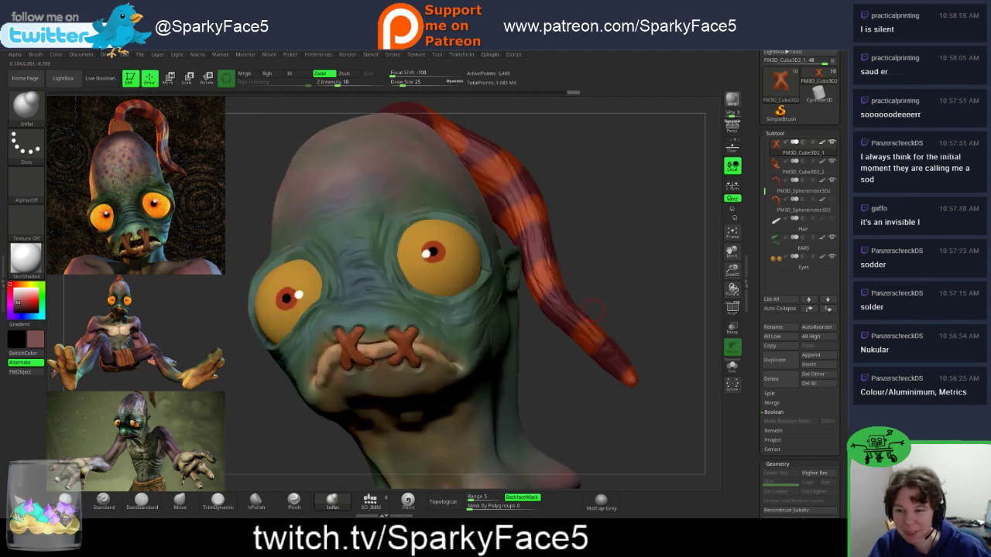
drag(619, 299, 611, 380)
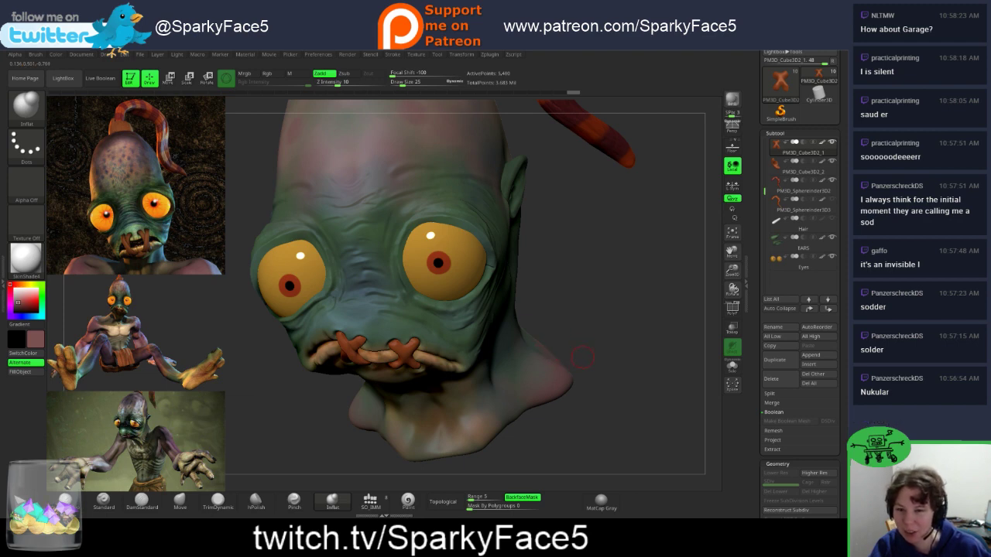
drag(582, 357, 511, 341)
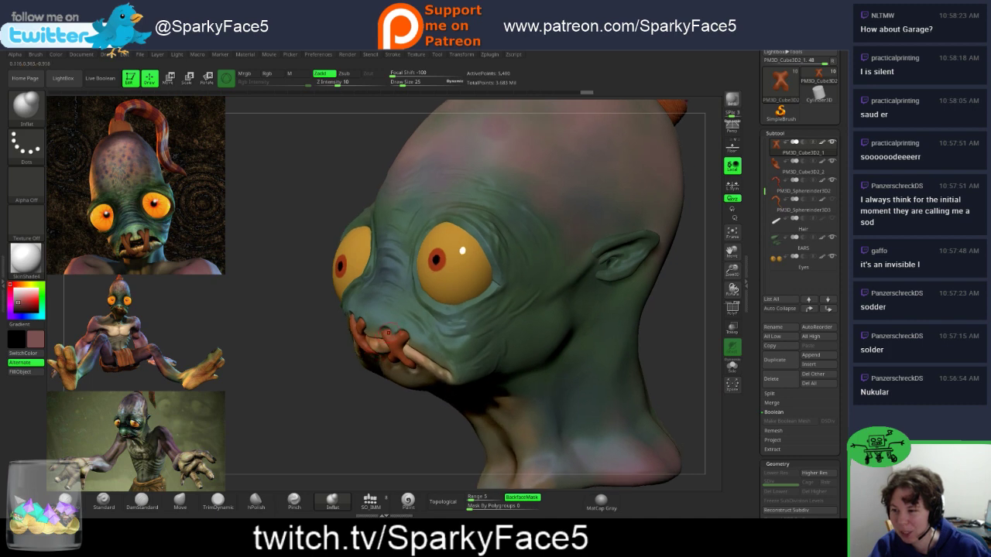
click(180, 502)
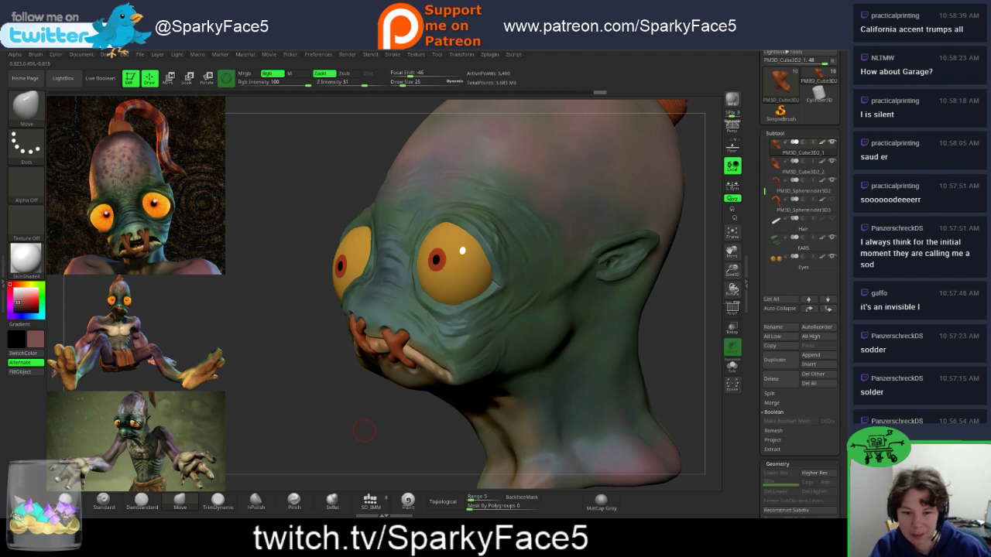
mouse_move(333, 418)
mouse_down()
mouse_move(442, 425)
mouse_move(542, 399)
mouse_move(496, 372)
mouse_move(433, 372)
mouse_move(333, 394)
mouse_move(352, 407)
mouse_move(426, 383)
mouse_move(456, 387)
mouse_up()
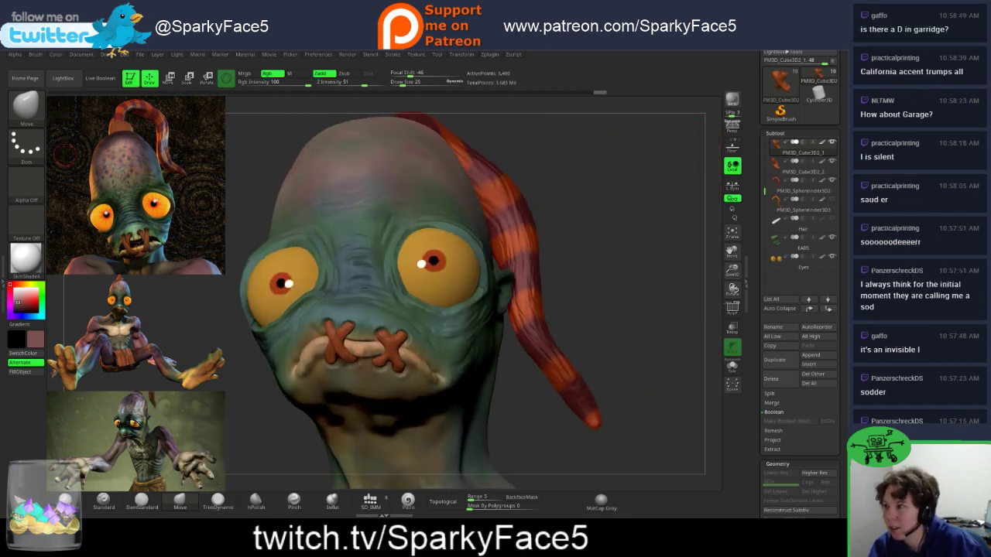
Step: Switch to the Chisel brush and try a cut across the stitch on the character's left, undoing the stroke
click(27, 108)
click(81, 115)
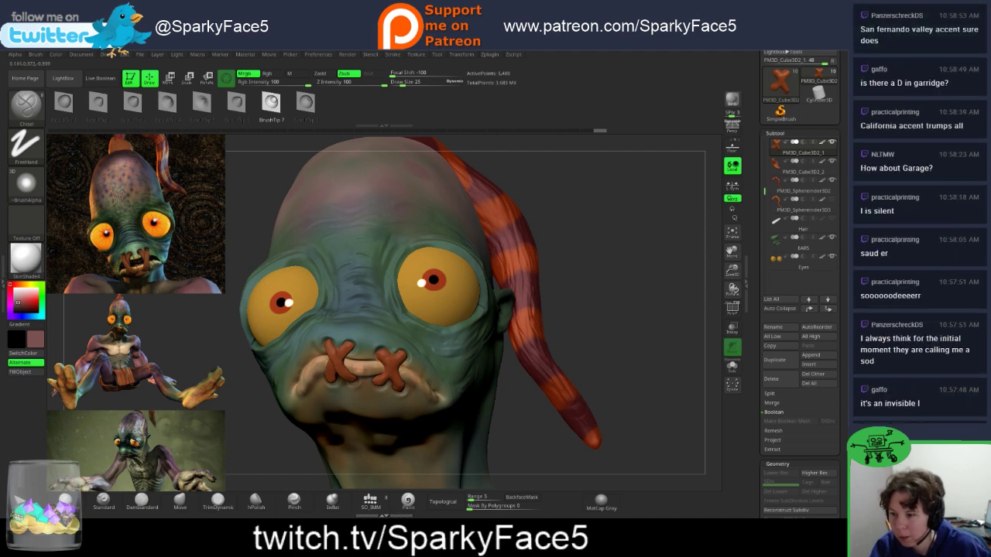
drag(393, 357, 397, 353)
key(ctrl+z)
key(ctrl+z)
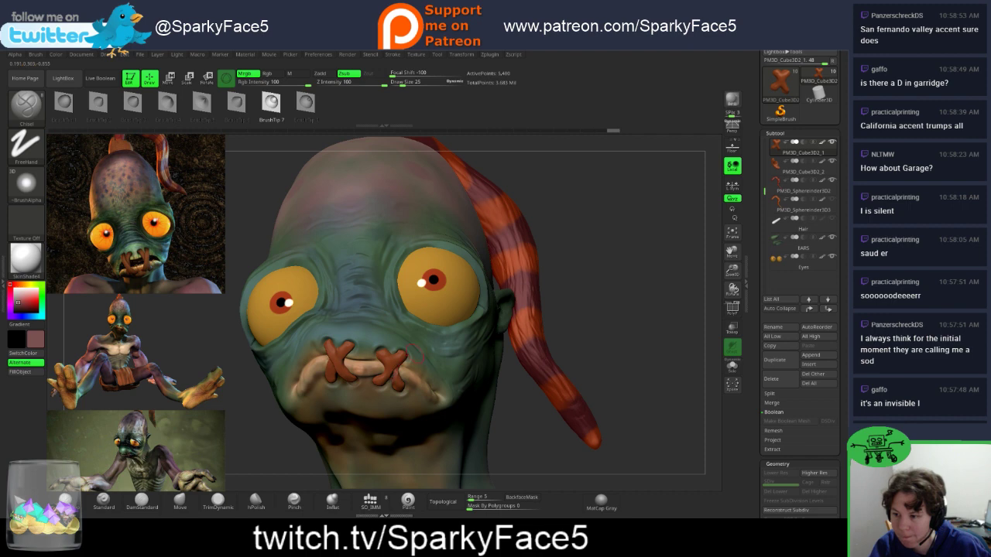
Step: Reduce the Chisel brush's draw size to 12 while viewing the stitches from the side and front
drag(511, 409, 418, 138)
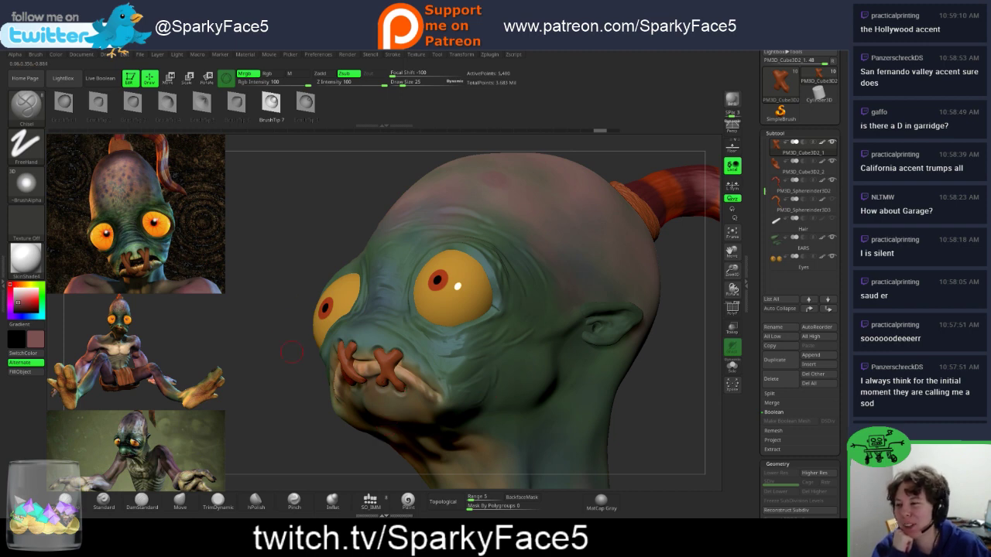
drag(291, 352, 592, 347)
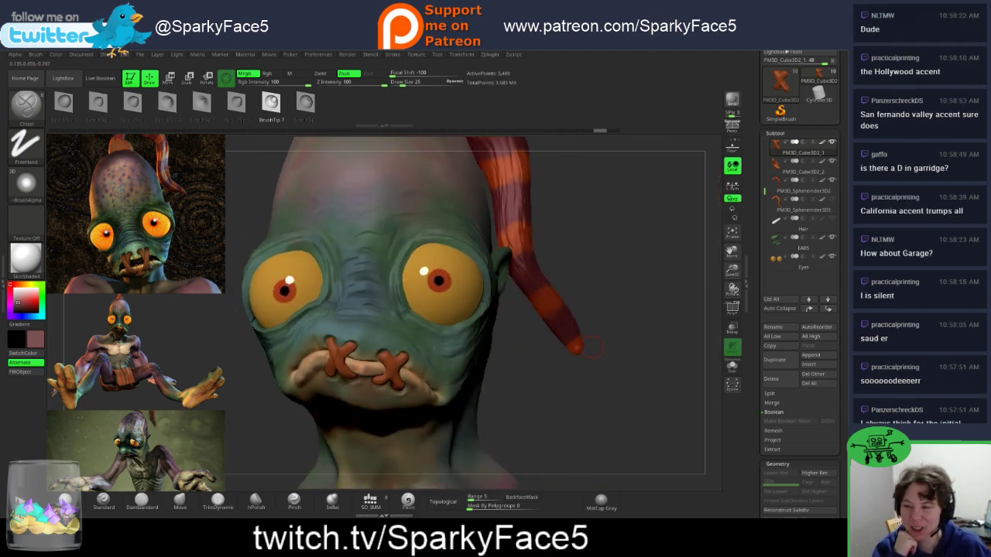
key(s)
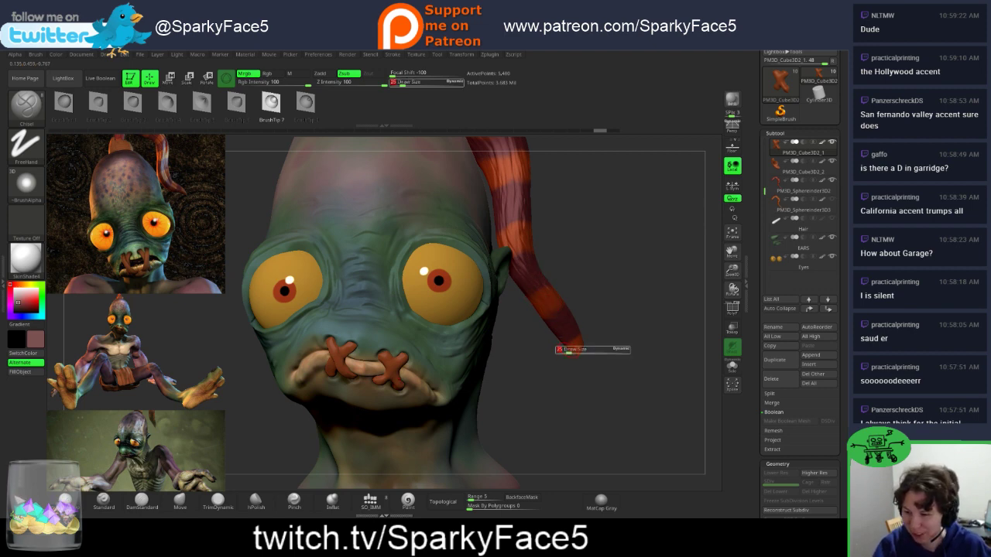
key(s)
drag(561, 358, 525, 371)
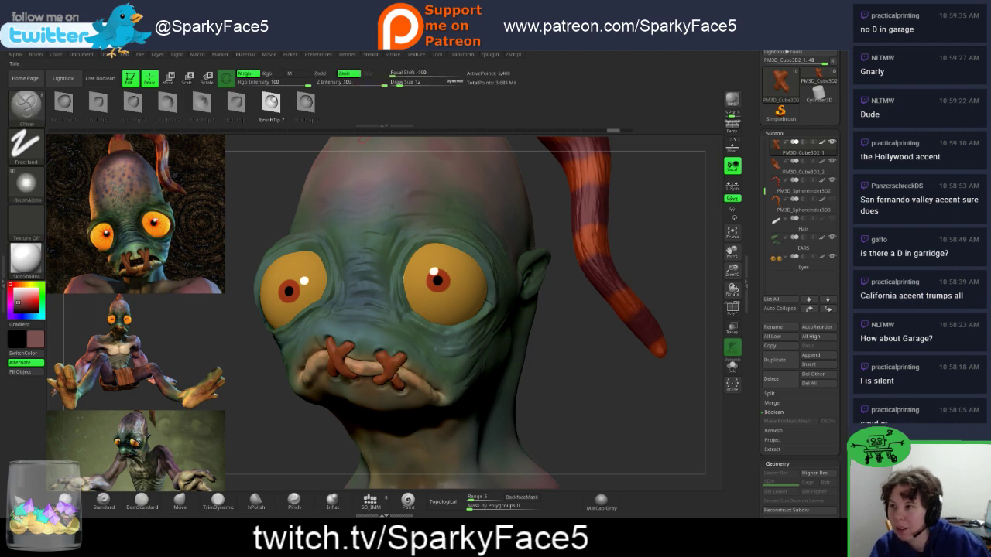
Step: Examine the Lazy Mouse stroke settings and read the description of LazySnap
click(393, 55)
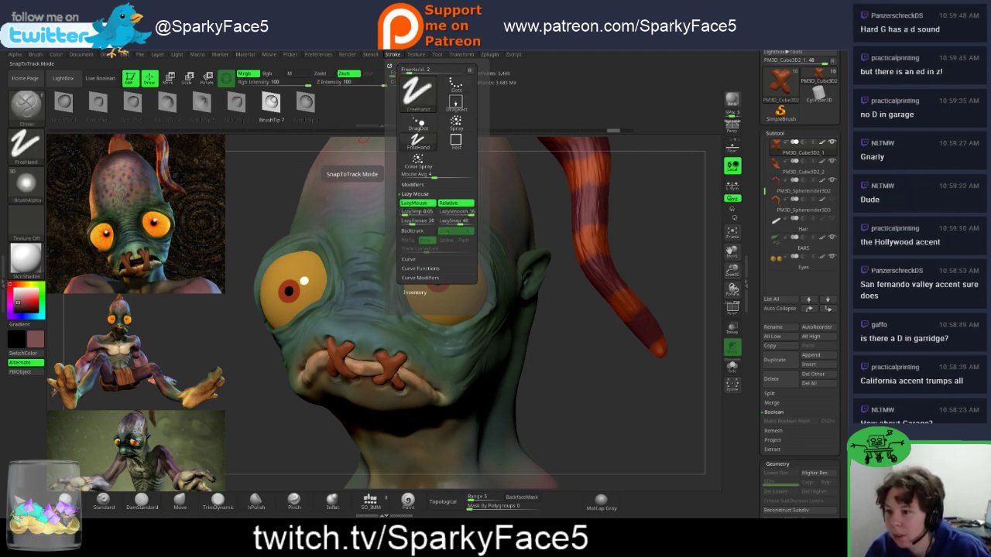
key(ctrl)
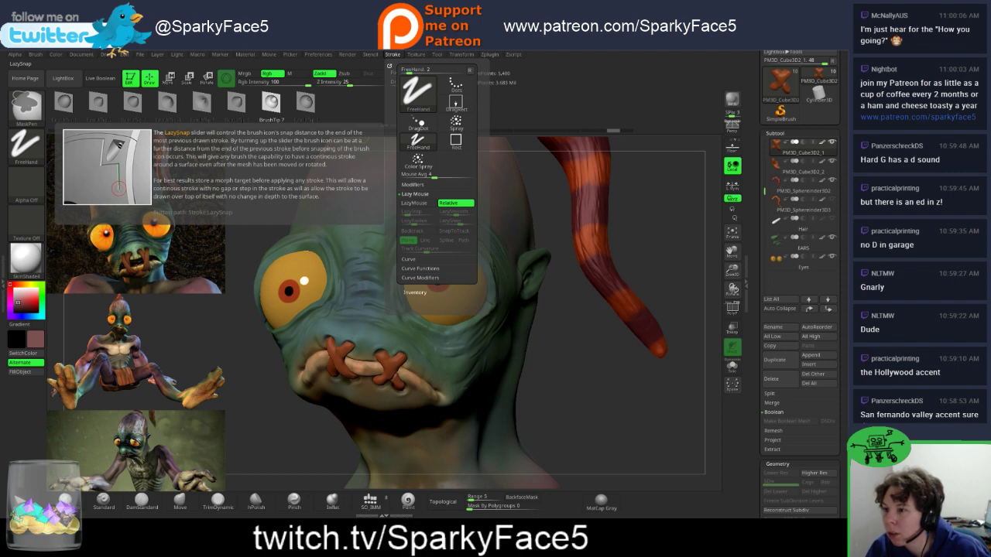
key(ctrl)
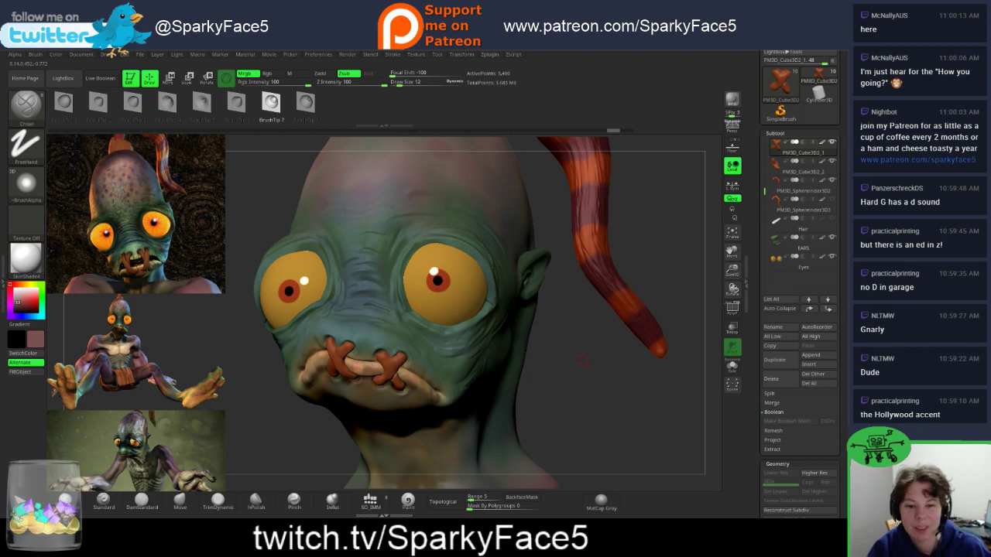
Step: View the stitches from the front and below and undo the last edits on the stitch on the character's left
mouse_move(591, 375)
mouse_down()
mouse_move(623, 371)
mouse_move(562, 341)
mouse_up()
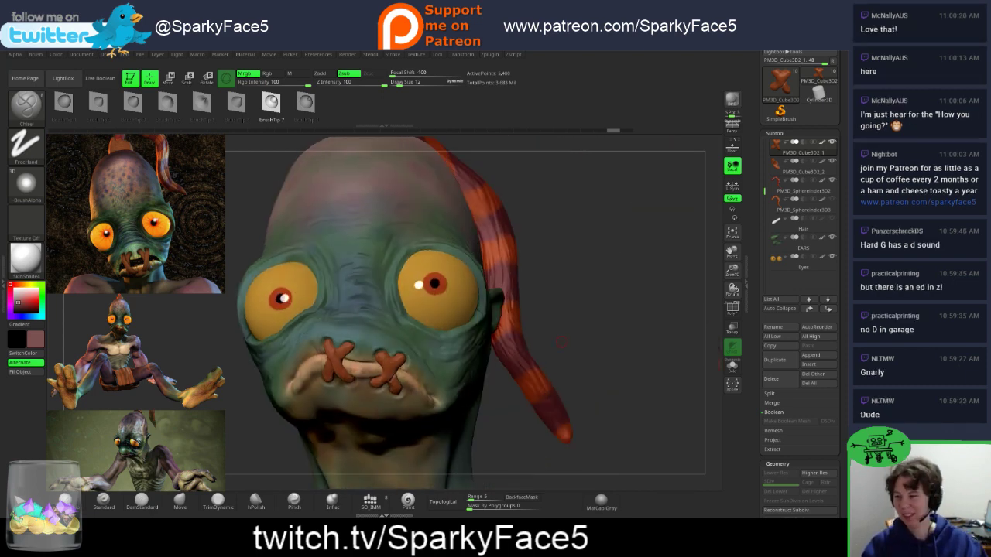
mouse_move(596, 379)
mouse_down()
mouse_move(607, 369)
mouse_move(557, 368)
mouse_move(580, 293)
mouse_up()
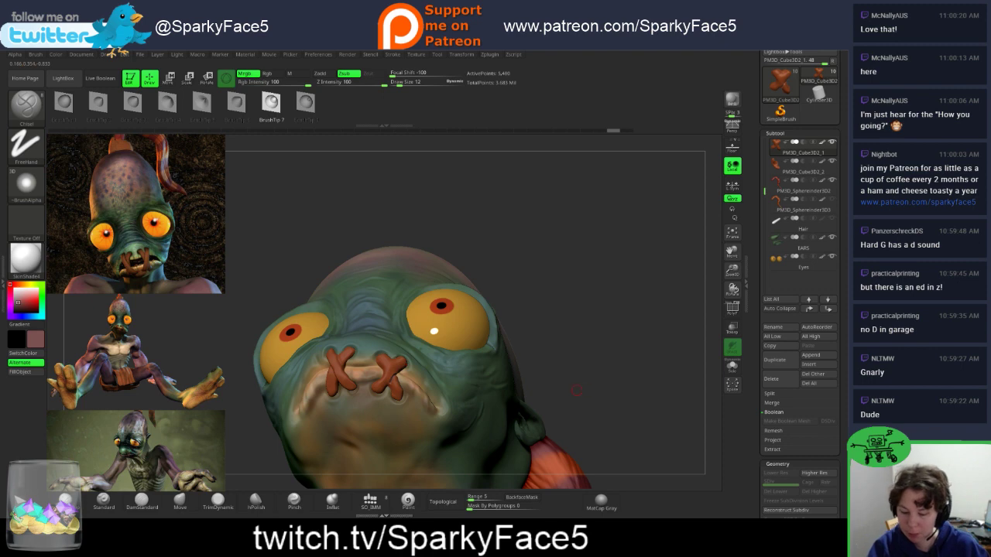
key(ctrl)
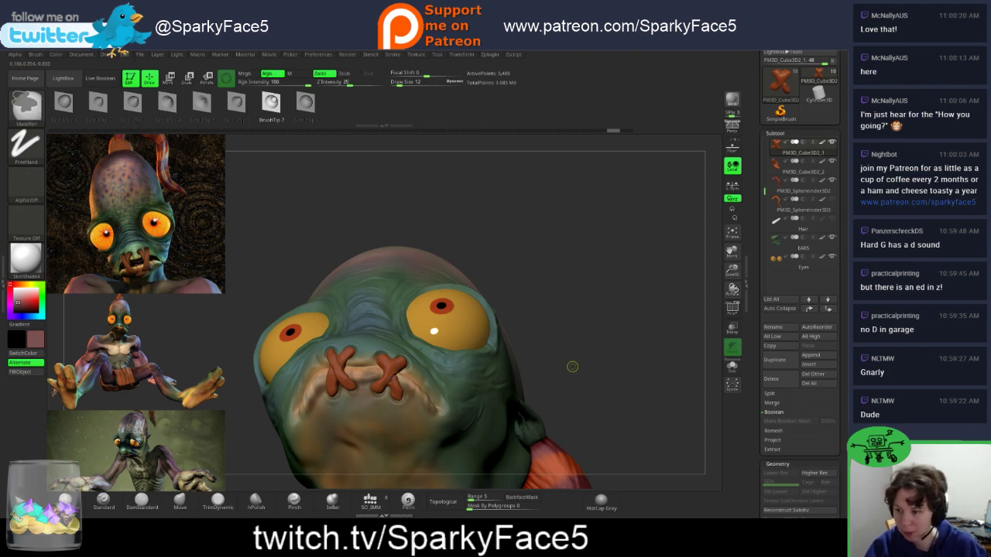
key(ctrl+z)
key(ctrl+z)
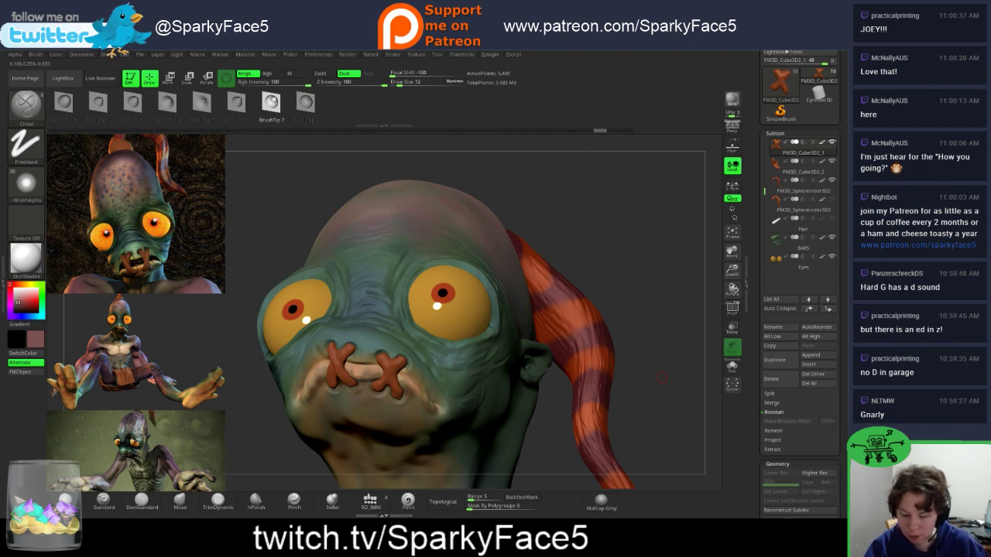
Step: Set the Chisel brush's draw size to 6 and try a cut along the crossing of the stitch on the character's left
ctrl+right_drag(410, 308, 390, 428)
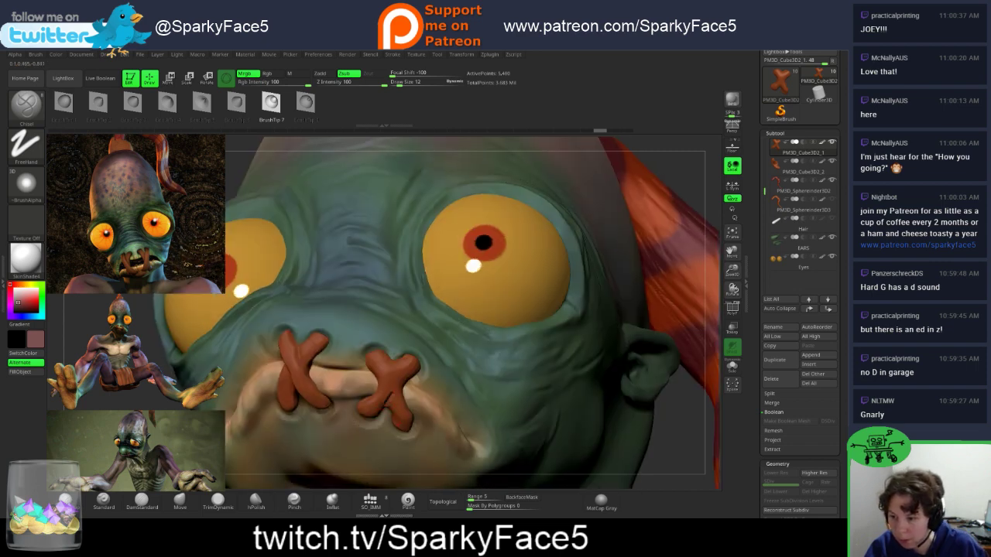
key(s)
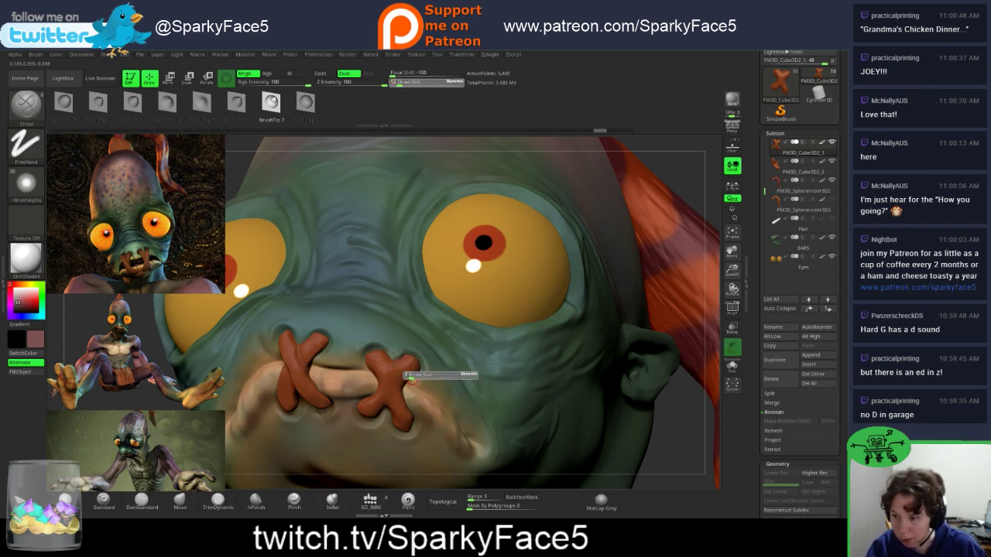
click(408, 377)
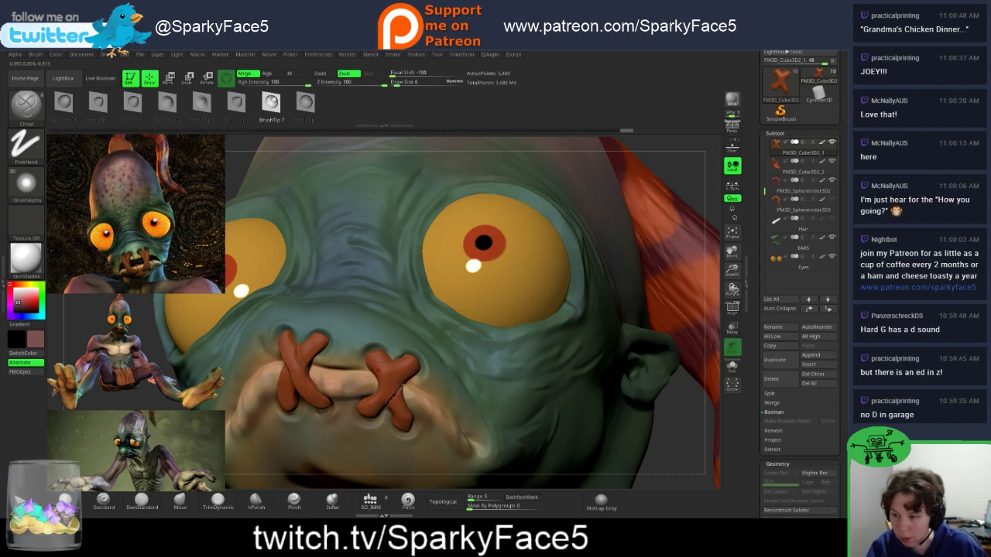
key(ctrl)
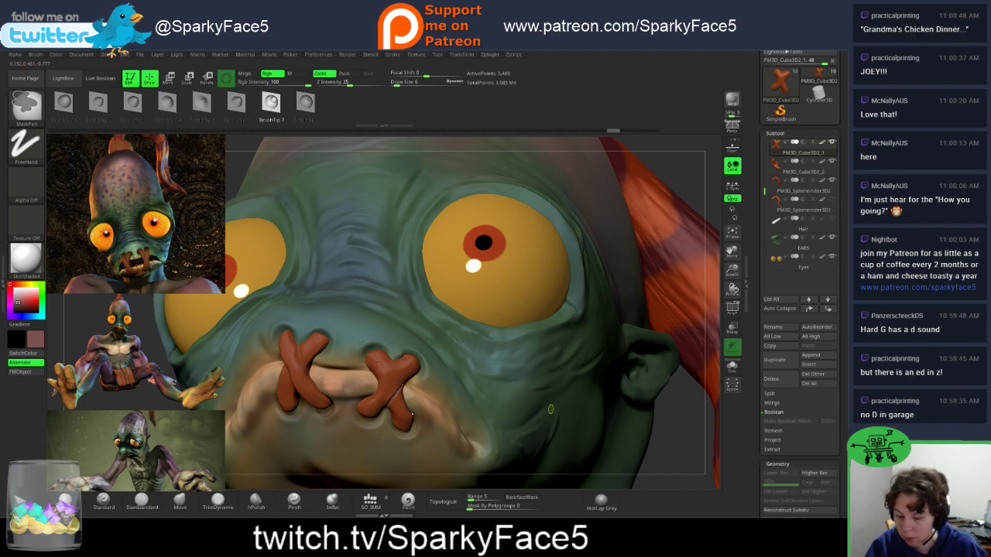
Step: Subdivide the stitch on the character's left to level 2 and carve the line where its two arms cross with the Chisel brush
key(ctrl+d)
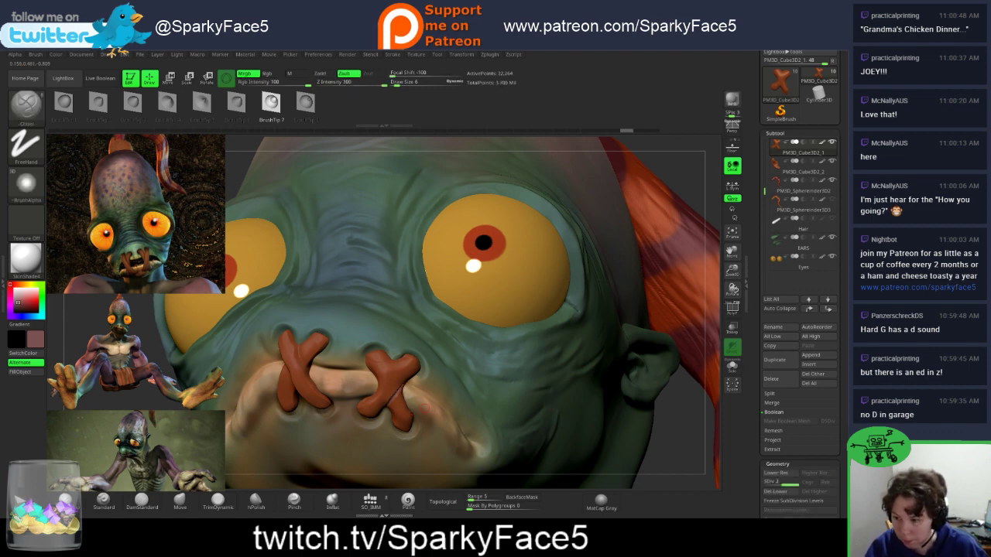
key(ctrl)
key(shift+d)
key(ctrl)
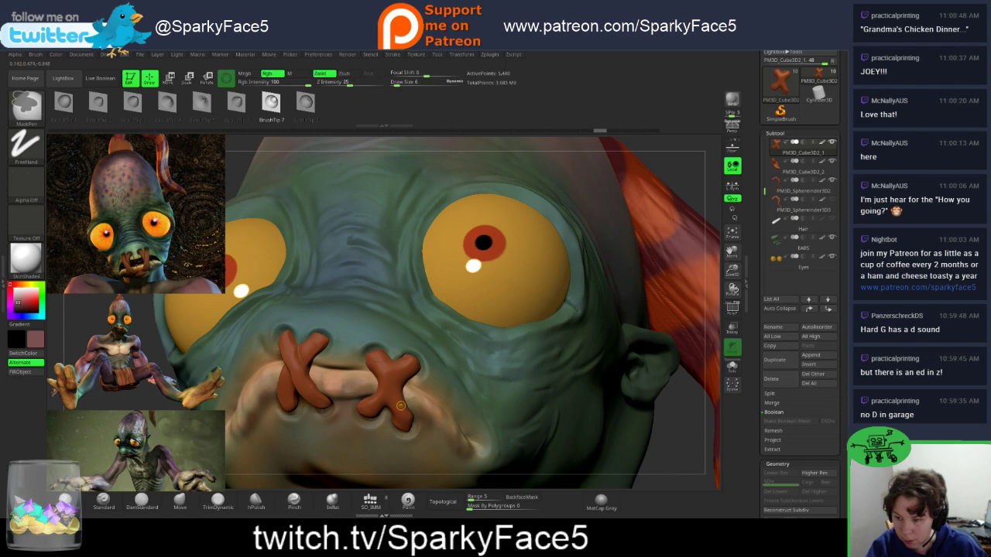
key(d)
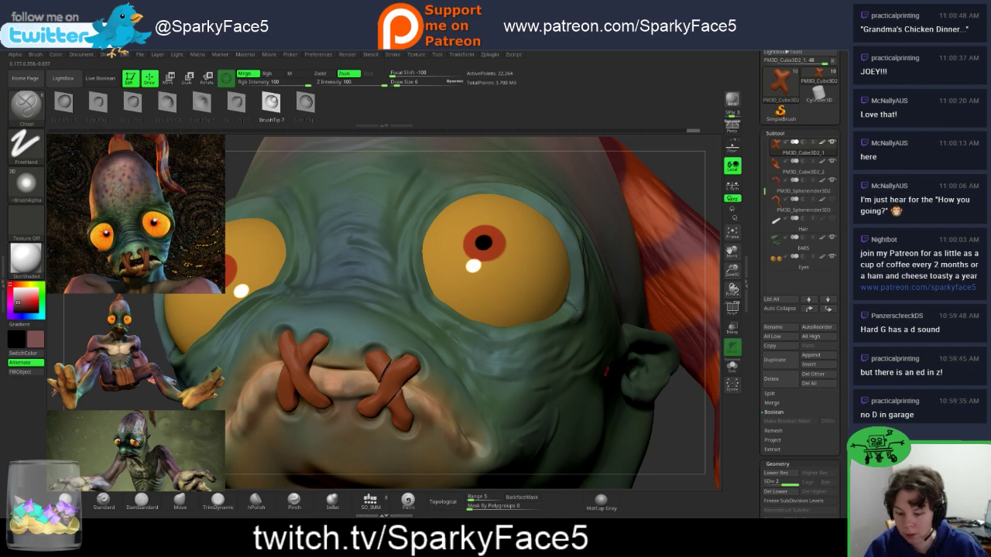
Step: Nudge the carved crossing of the stitch on the character's left with the Move brush and enlarge the draw size
mouse_move(675, 433)
mouse_down()
mouse_move(743, 435)
mouse_move(611, 379)
mouse_move(602, 414)
mouse_move(611, 372)
mouse_move(644, 418)
mouse_move(668, 424)
mouse_move(625, 413)
mouse_up()
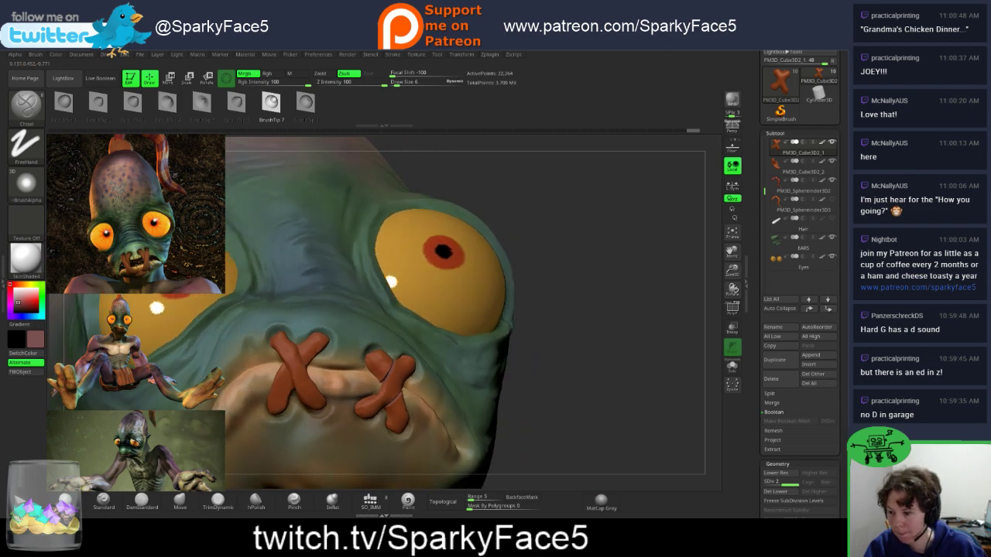
click(179, 501)
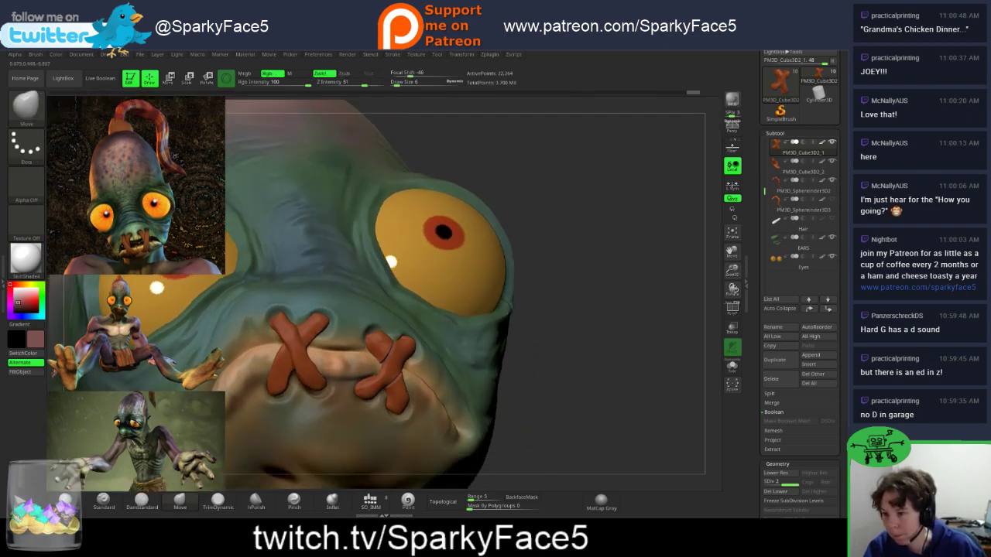
drag(376, 376, 378, 371)
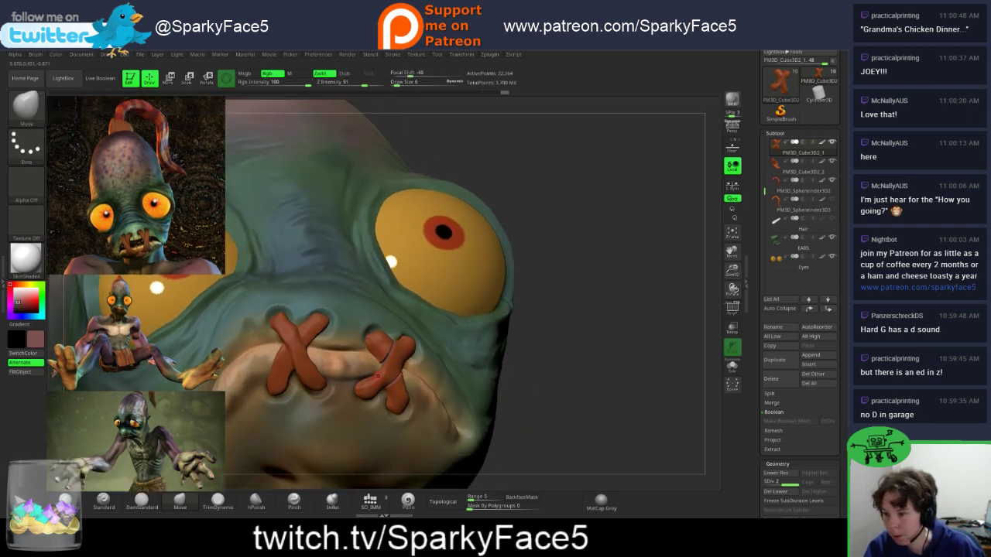
key(s)
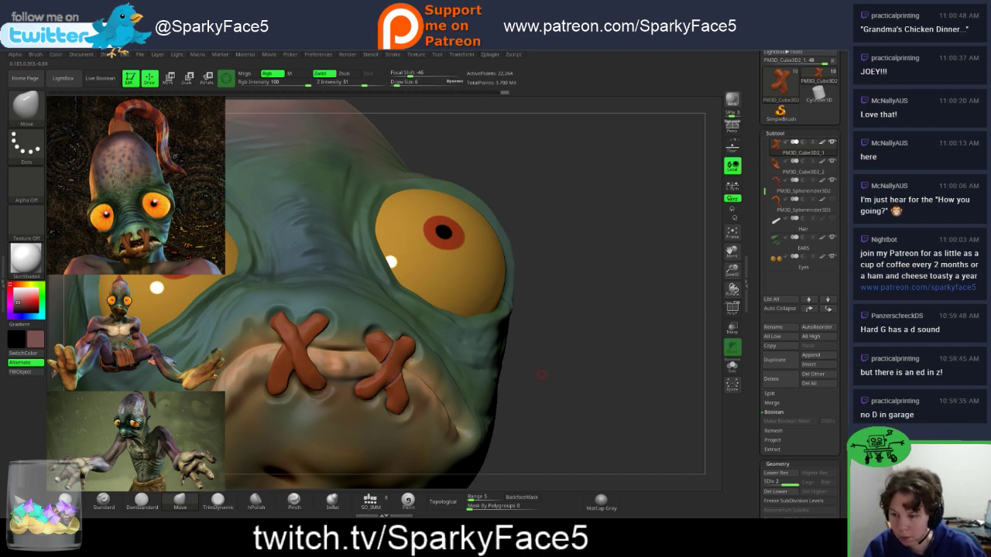
key(s)
drag(540, 385, 520, 367)
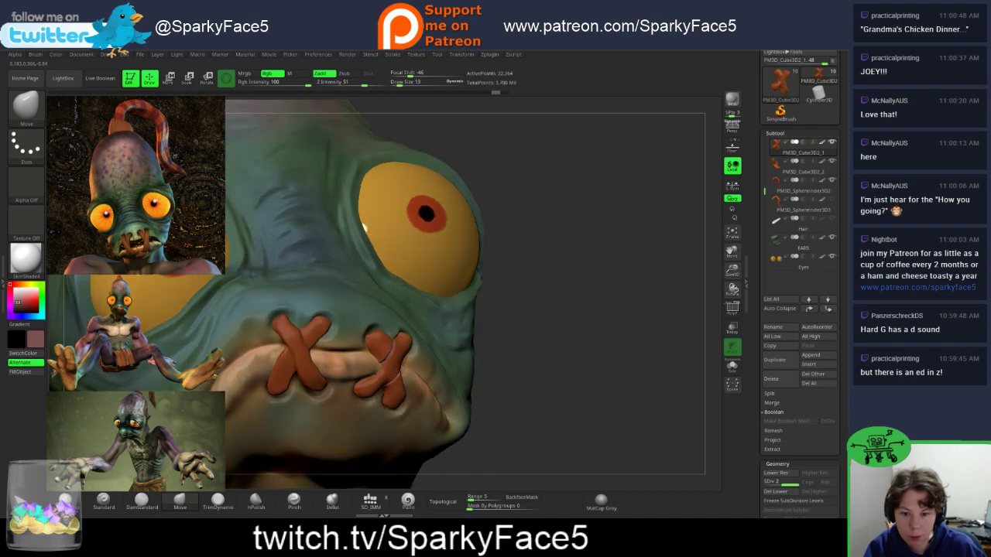
Step: Smooth the carved crossing of the stitch on the character's left and check it from below, front and side
key(shift)
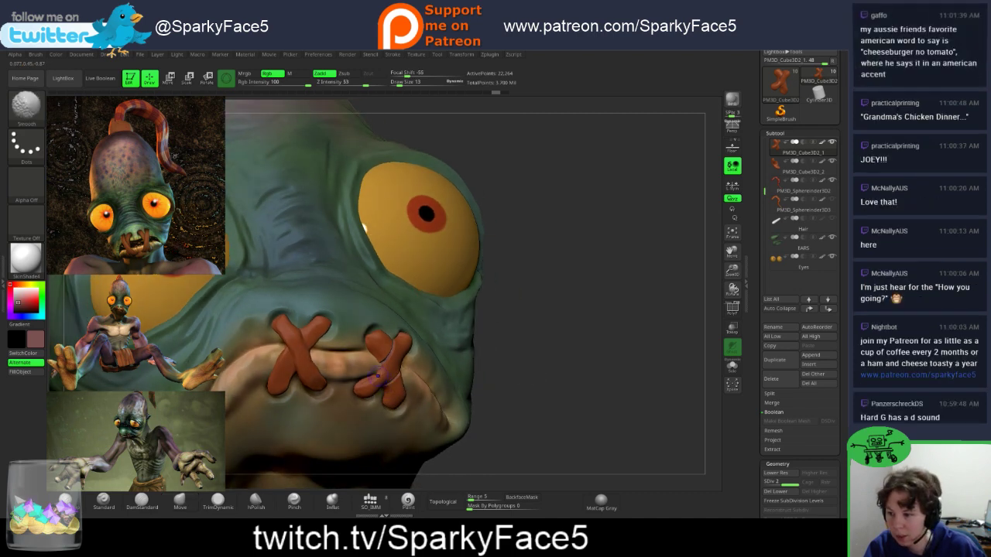
mouse_move(383, 362)
shift+mouse_down()
mouse_move(379, 376)
mouse_move(409, 369)
shift+mouse_up()
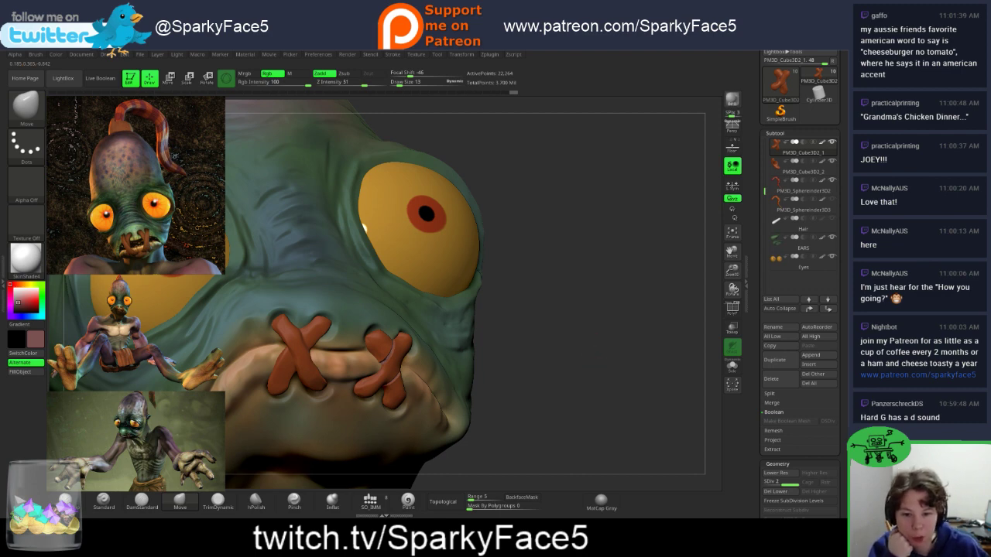
drag(592, 360, 601, 356)
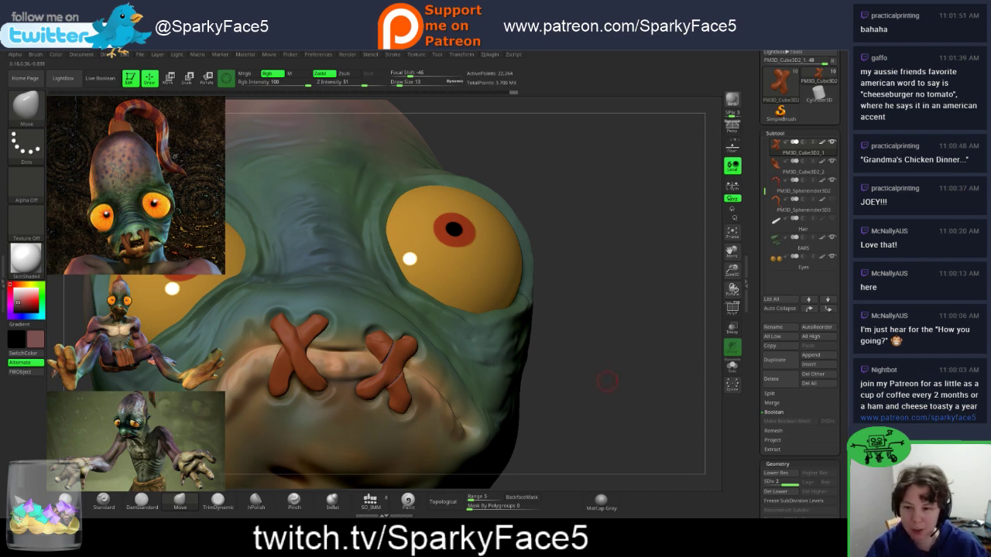
mouse_move(607, 380)
mouse_down()
mouse_move(693, 373)
mouse_move(630, 387)
mouse_up()
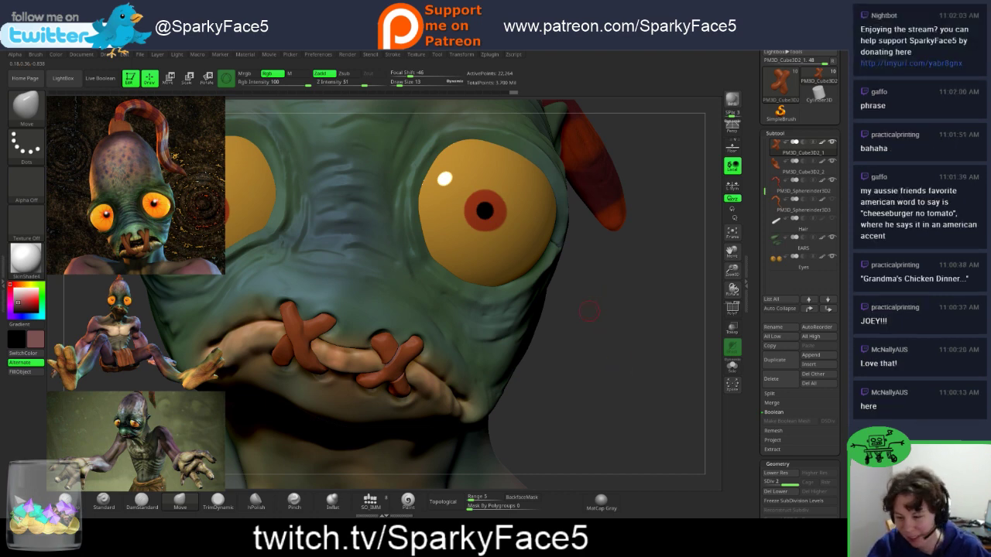
drag(606, 407, 358, 356)
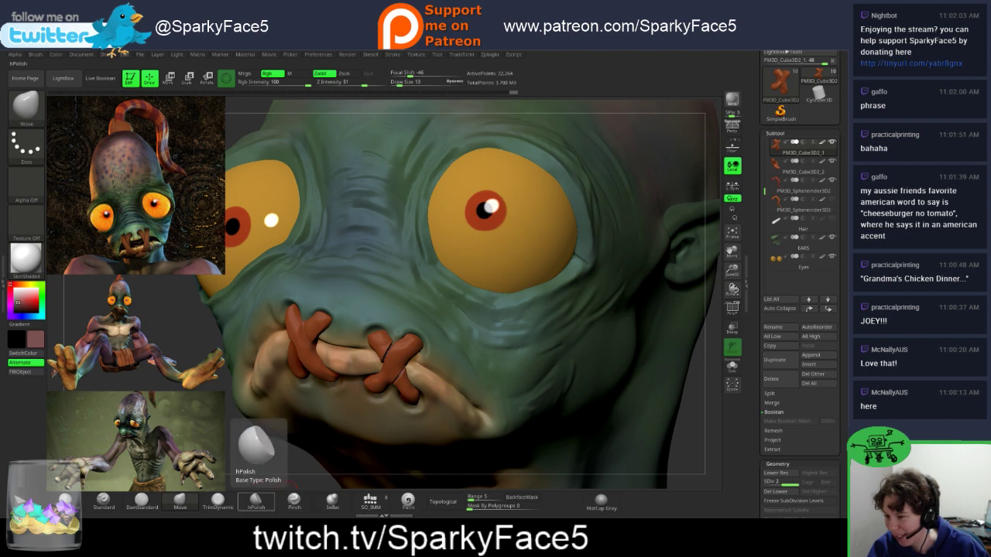
Step: Switch to the hPolish brush at draw size 20 for the stitch on the character's left
click(256, 502)
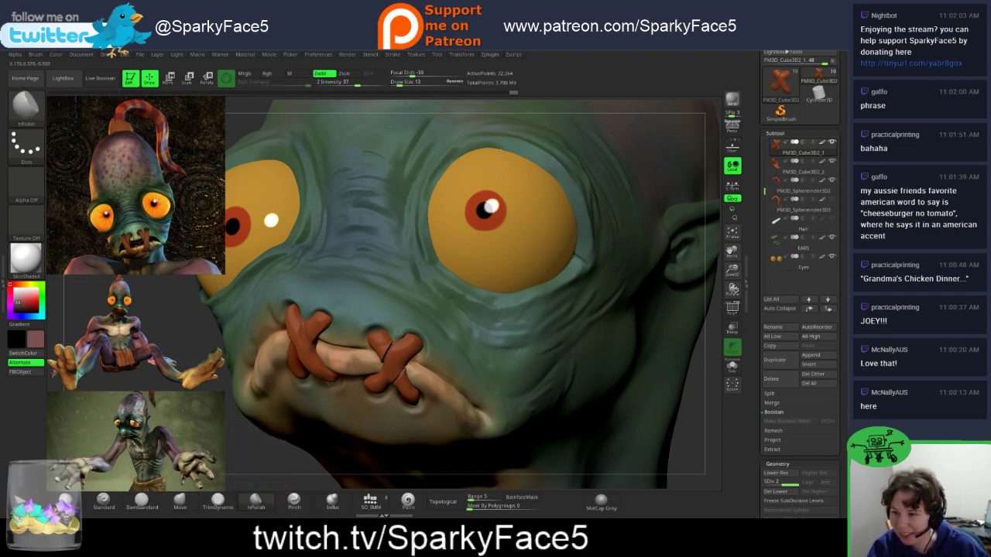
key(s)
click(411, 357)
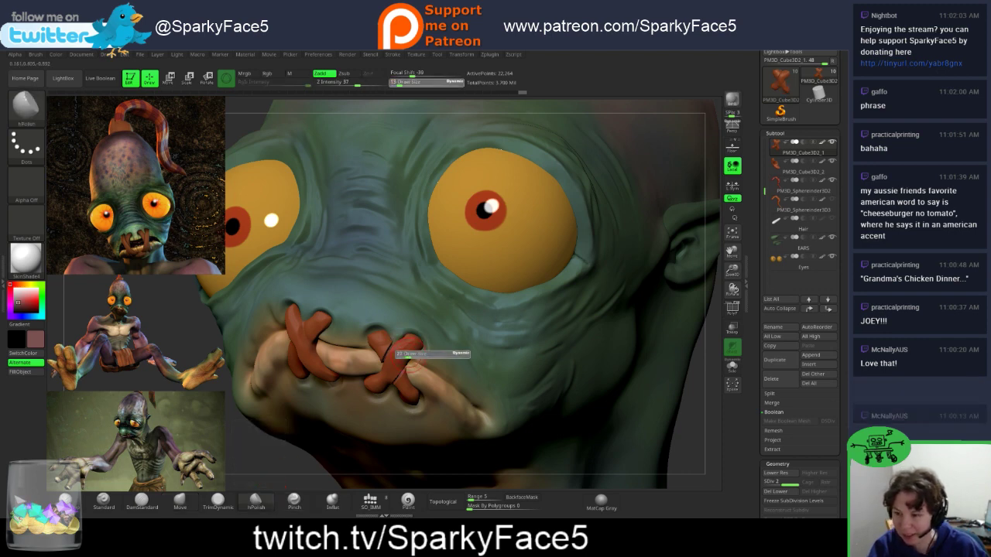
key(Return)
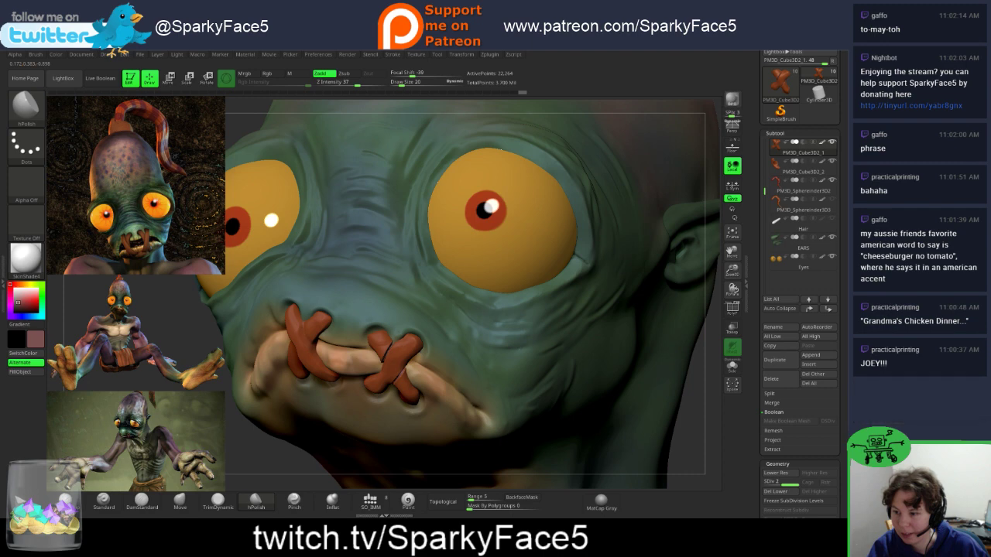
Step: Nudge the upper arms of the stitch on the character's left near their crossing with the Move brush
mouse_move(309, 459)
mouse_down()
mouse_move(495, 418)
mouse_move(718, 254)
mouse_move(684, 272)
mouse_move(403, 333)
mouse_up()
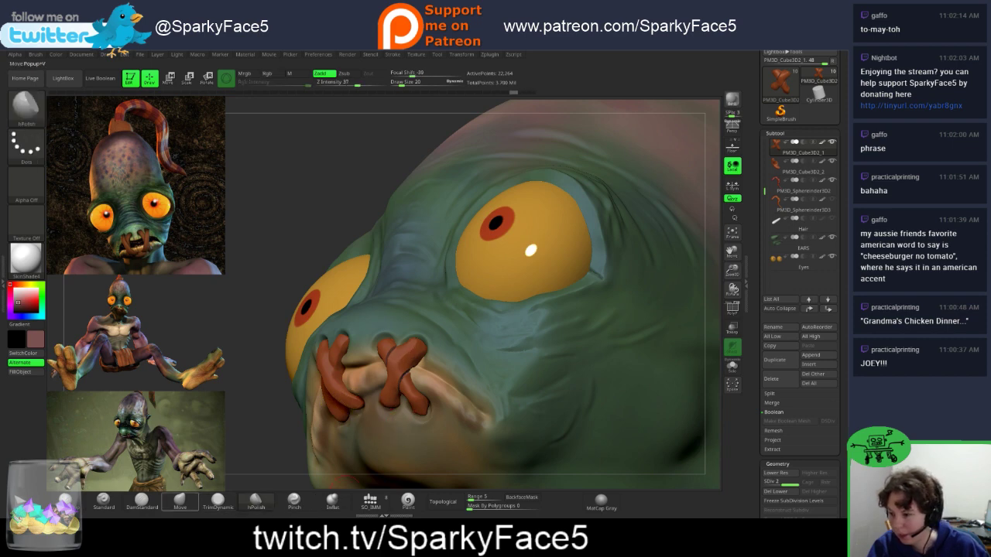
click(181, 500)
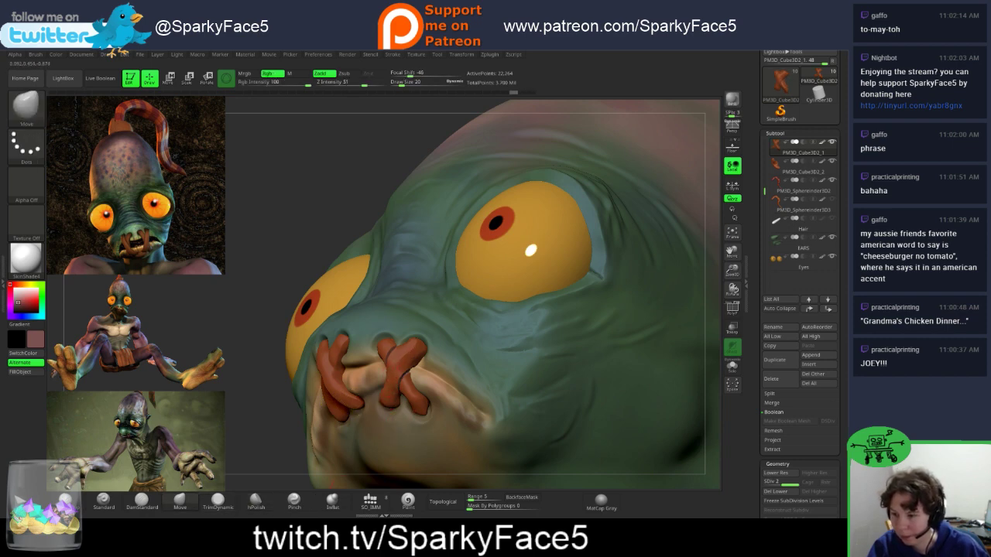
drag(384, 353, 386, 356)
drag(401, 360, 397, 362)
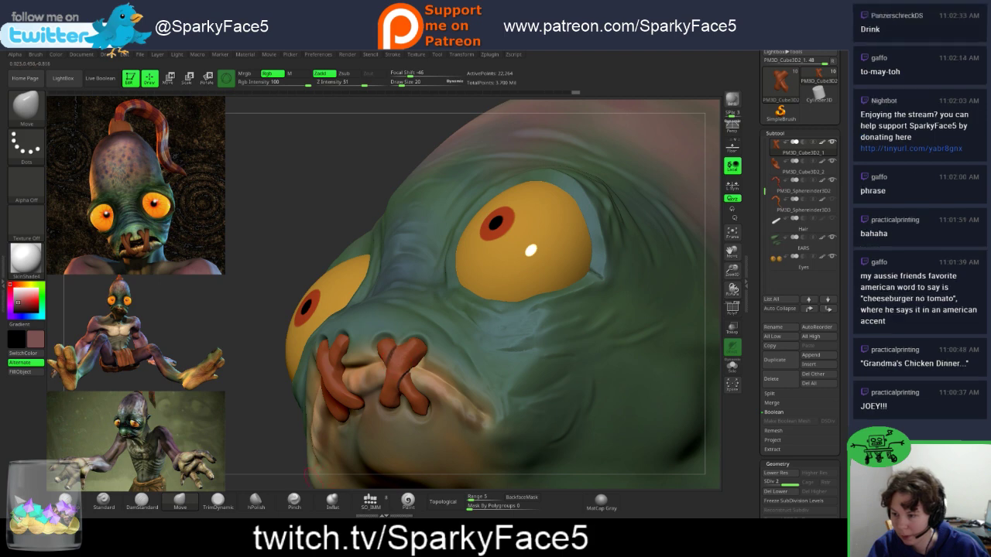
Step: Tighten the crease where the arms of the stitch on the character's left cross with the Pinch brush and check it from below and the side
click(294, 502)
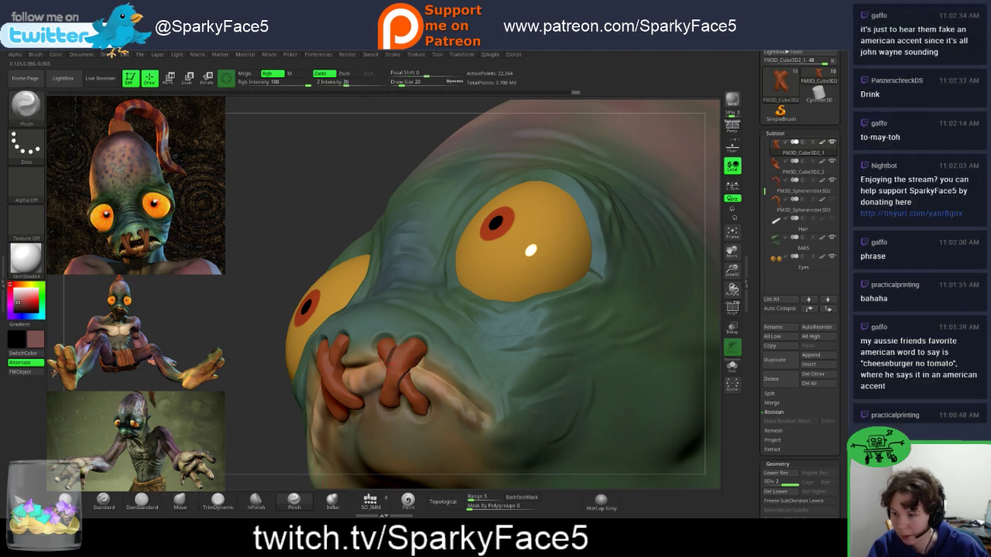
drag(401, 370, 408, 376)
drag(295, 443, 402, 364)
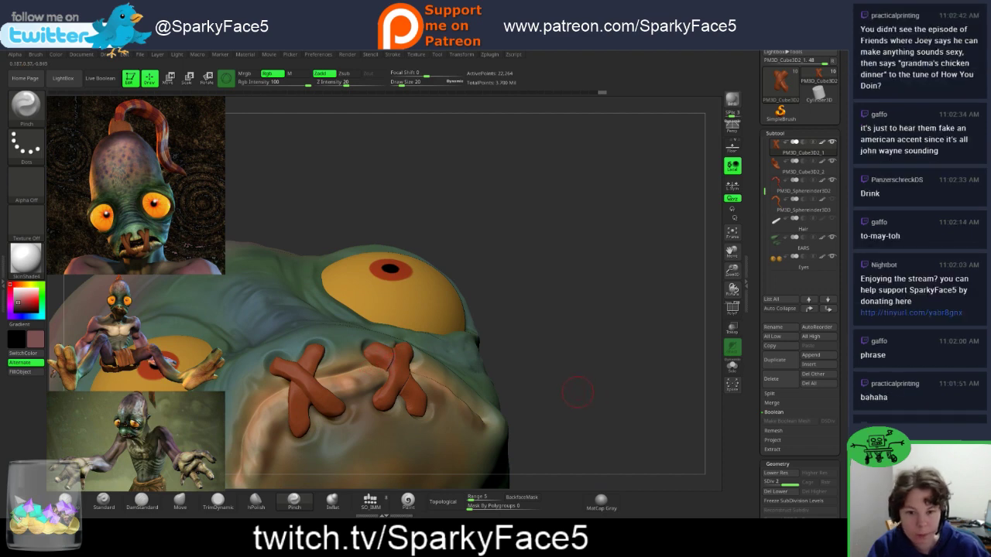
mouse_move(594, 400)
mouse_down()
mouse_move(590, 383)
mouse_move(597, 402)
mouse_up()
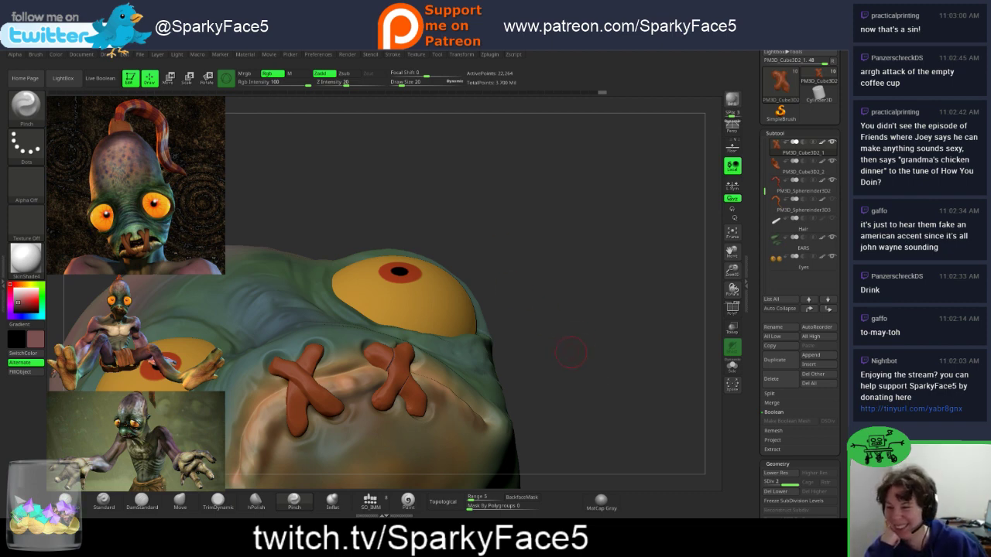
mouse_move(571, 353)
mouse_down()
mouse_move(557, 362)
mouse_move(561, 378)
mouse_move(582, 392)
mouse_move(504, 372)
mouse_up()
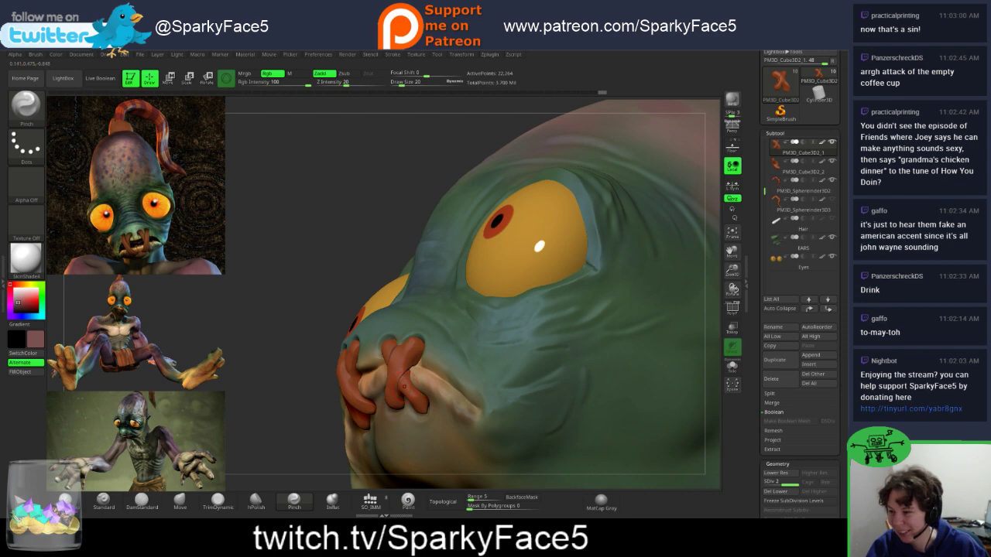
Step: Reshape the crossing of the stitch on the character's left from several angles with the Move brush, reducing the draw size to 13
click(180, 501)
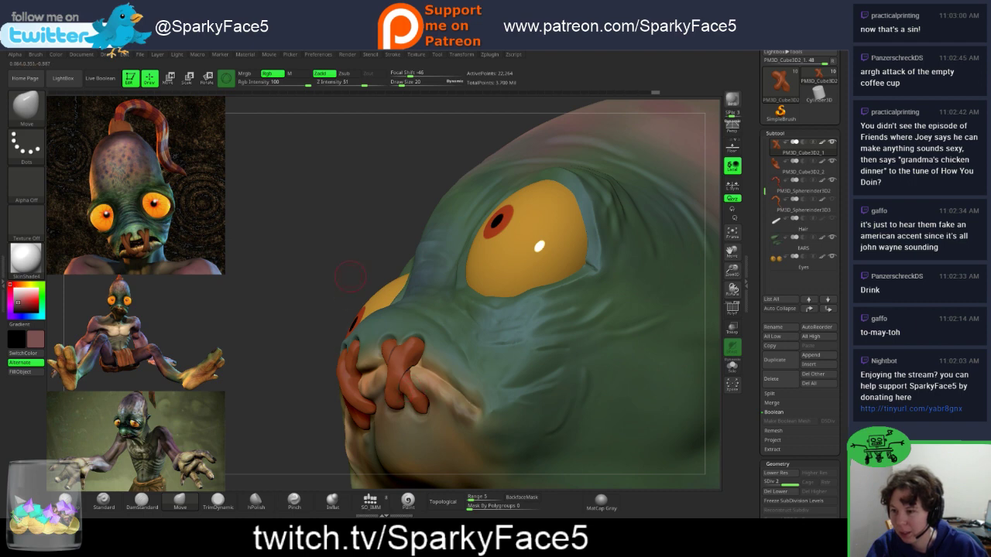
drag(350, 276, 399, 359)
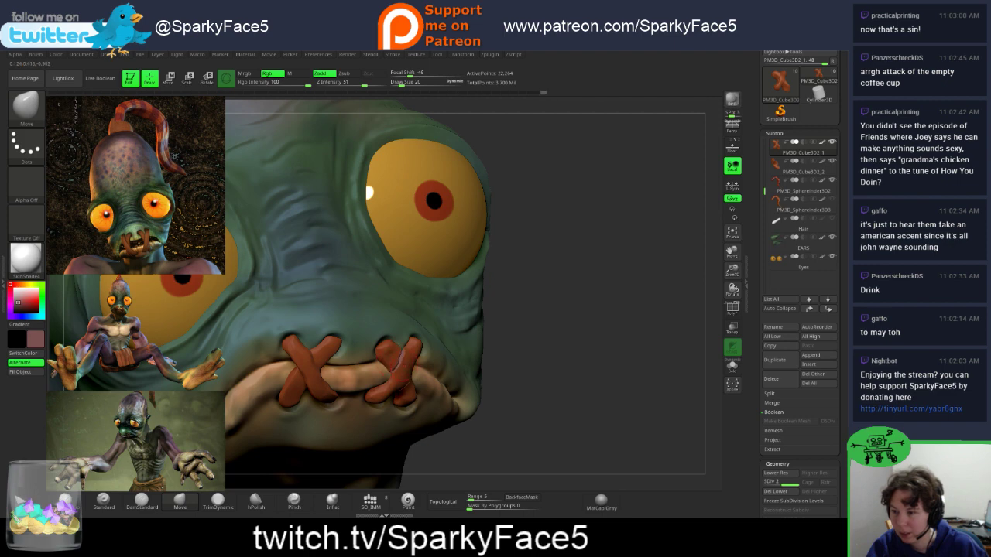
drag(534, 373, 391, 360)
key(s)
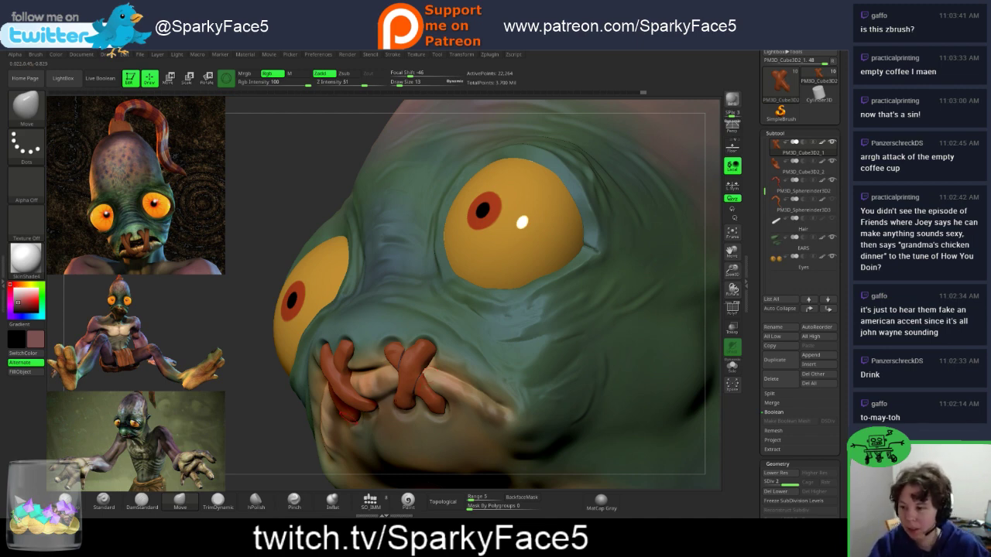
drag(271, 435, 301, 433)
mouse_move(395, 374)
right_down()
mouse_move(492, 367)
mouse_move(383, 367)
right_up()
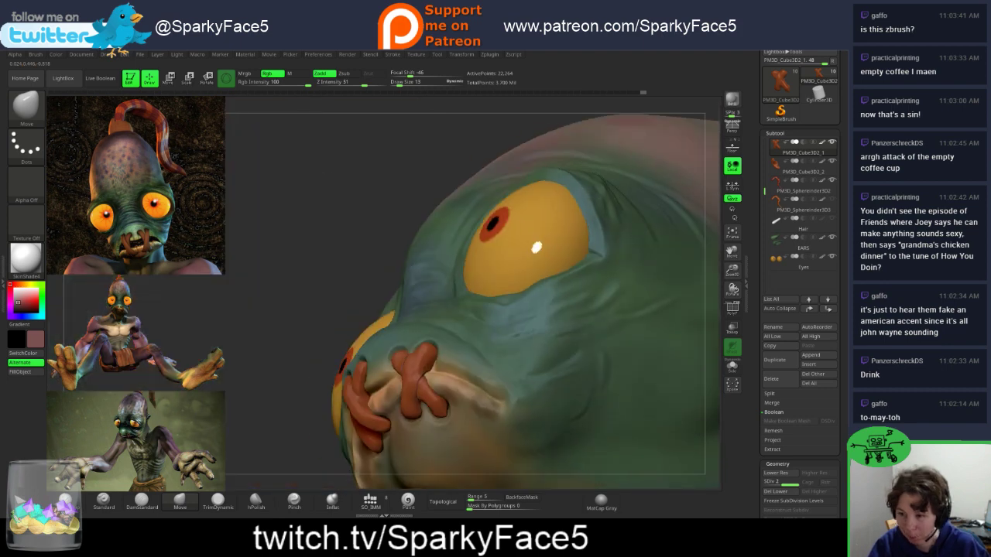
right_drag(535, 247, 364, 372)
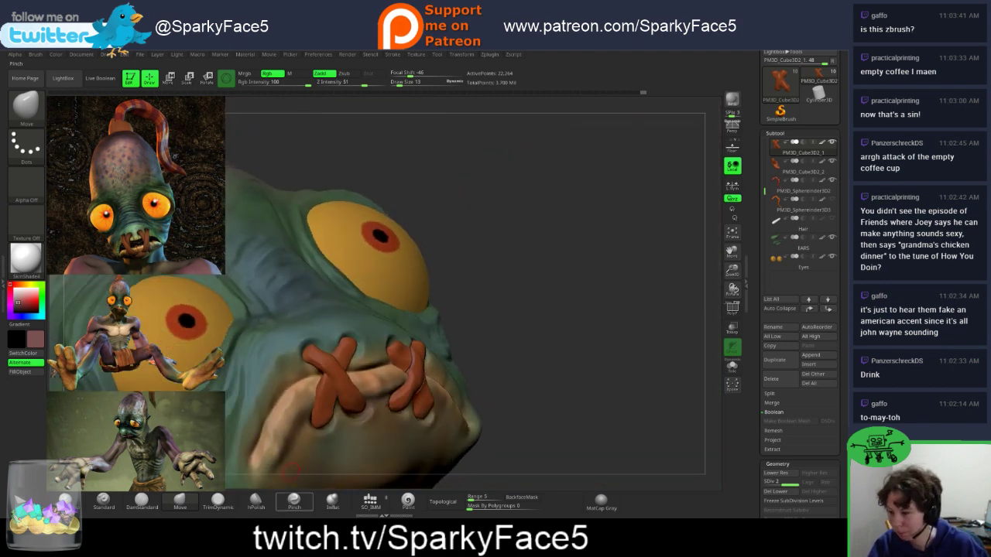
Step: Flatten the crossing arms of the stitch on the character's left with the hPolish brush at draw size 21
click(256, 501)
right_drag(521, 349, 529, 356)
key(s)
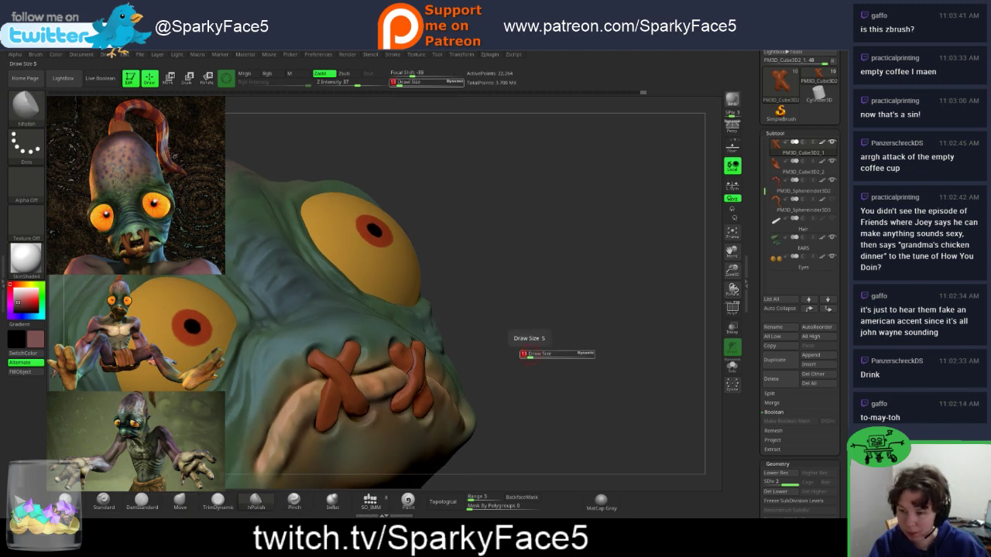
drag(530, 356, 533, 358)
text(21)
key(Return)
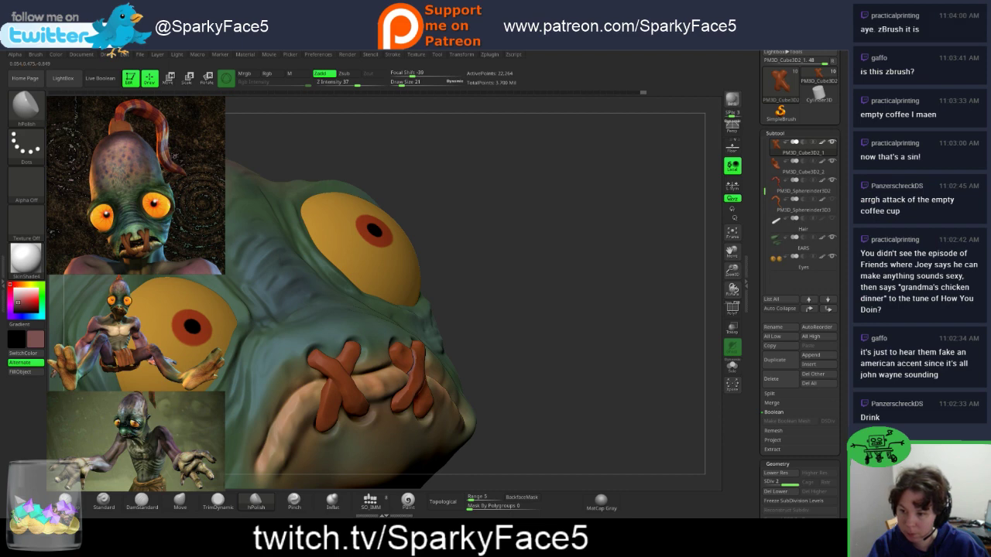
drag(507, 343, 360, 350)
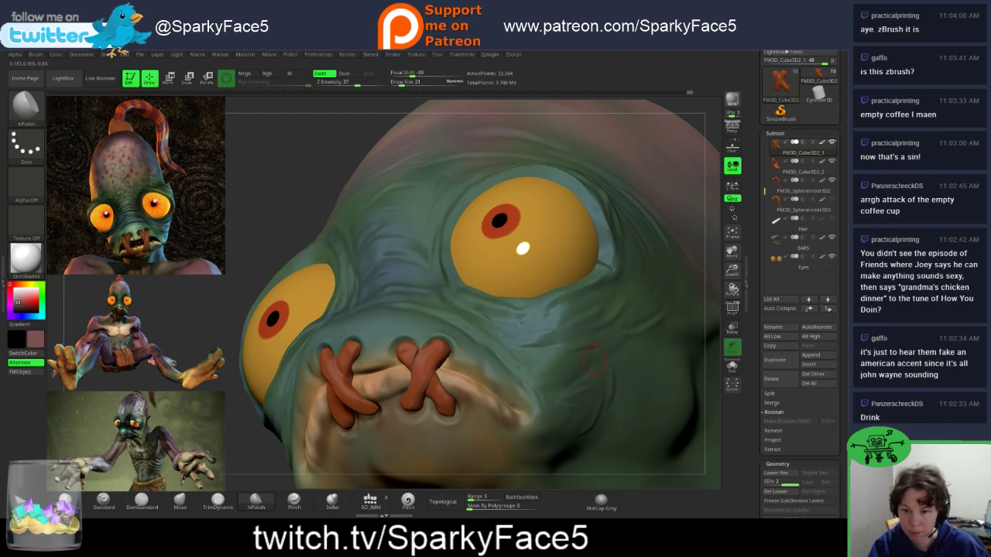
right_drag(583, 357, 651, 380)
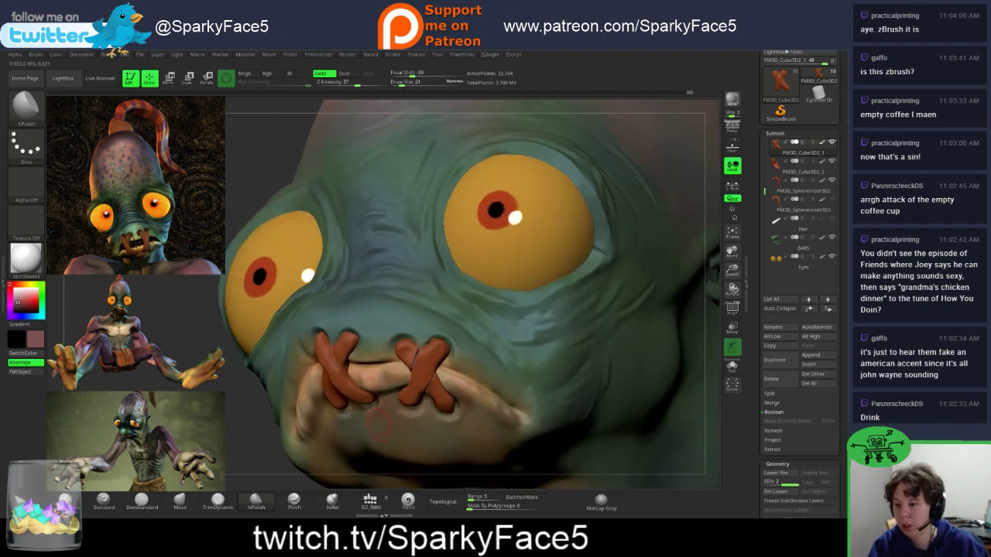
mouse_move(266, 431)
mouse_down()
mouse_move(608, 348)
mouse_move(563, 350)
mouse_move(589, 351)
mouse_up()
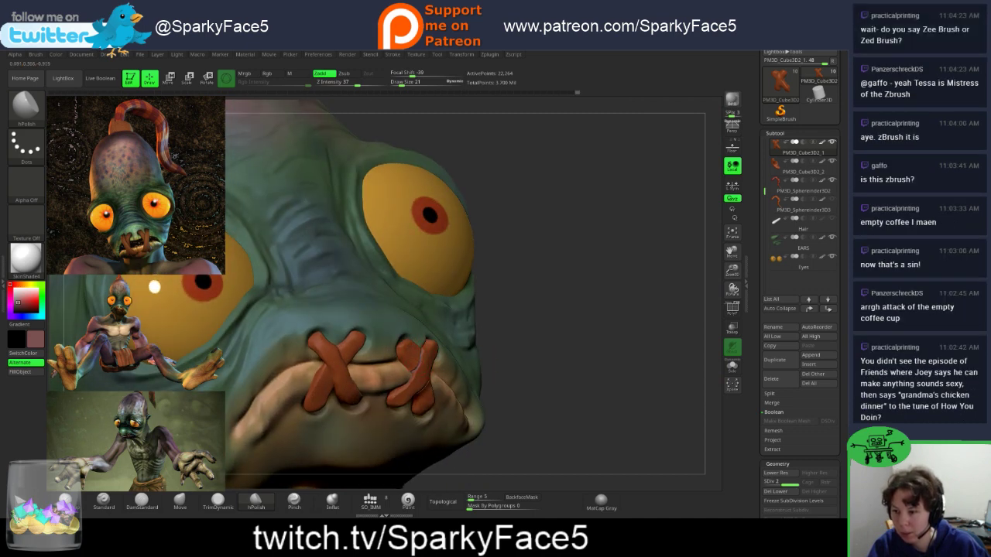
mouse_move(523, 363)
mouse_down()
mouse_move(559, 375)
mouse_move(486, 370)
mouse_up()
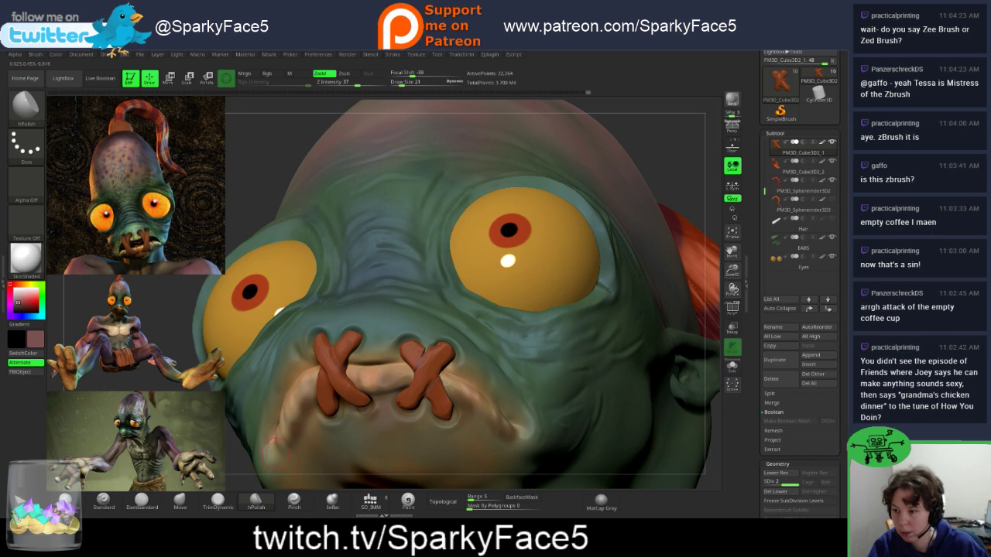
Step: Lower the stitch on the character's left to subdivision level 1 and smooth its crossing
mouse_move(691, 405)
mouse_down()
mouse_move(714, 391)
mouse_move(693, 403)
mouse_move(649, 399)
mouse_up()
key(shift+d)
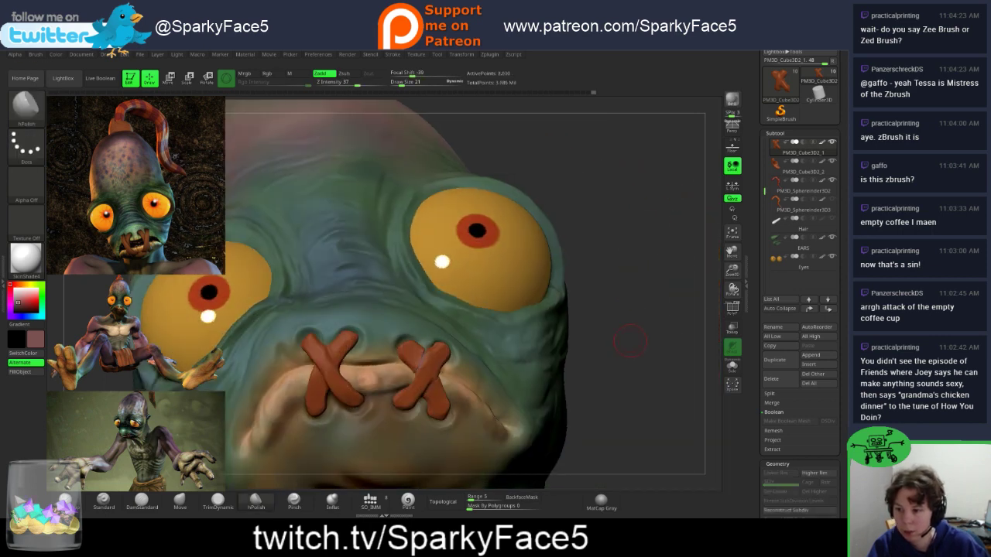
drag(613, 349, 656, 348)
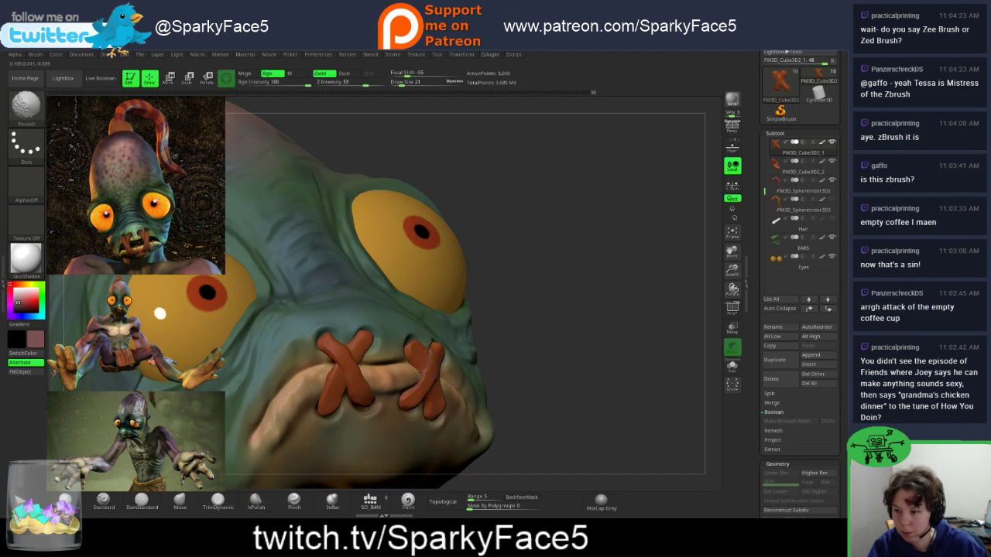
shift+drag(424, 376, 432, 391)
mouse_move(542, 371)
mouse_down()
mouse_move(551, 367)
mouse_move(511, 302)
mouse_up()
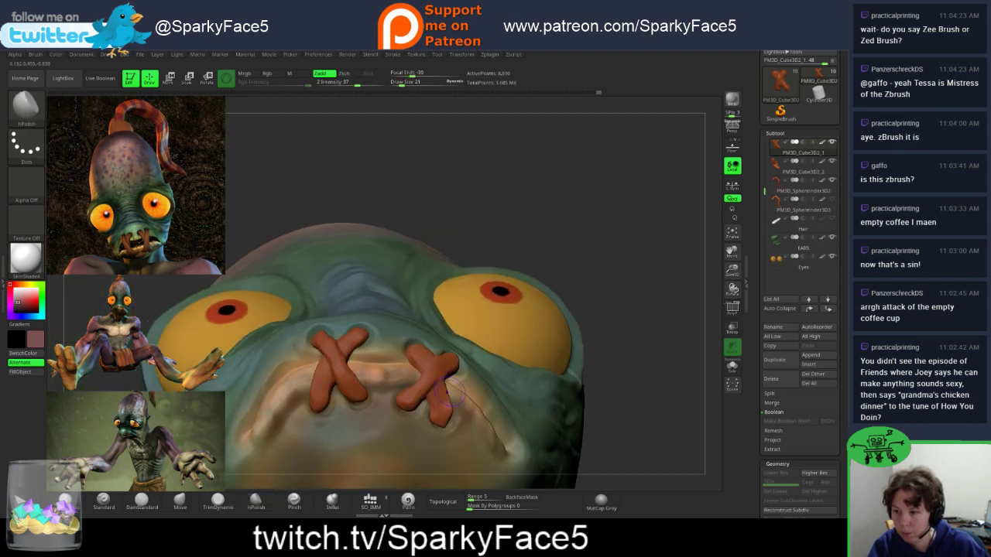
Step: Carve the crossing of the stitch on the character's left with the DamStandard brush and smooth the edges of the crease
click(141, 501)
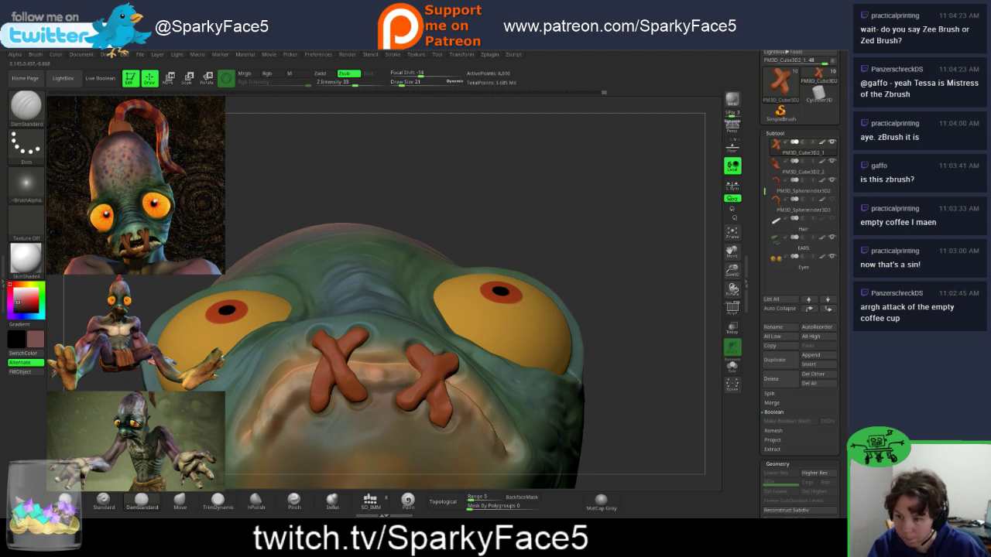
mouse_move(433, 386)
shift+mouse_down()
mouse_move(419, 402)
mouse_move(439, 383)
shift+mouse_up()
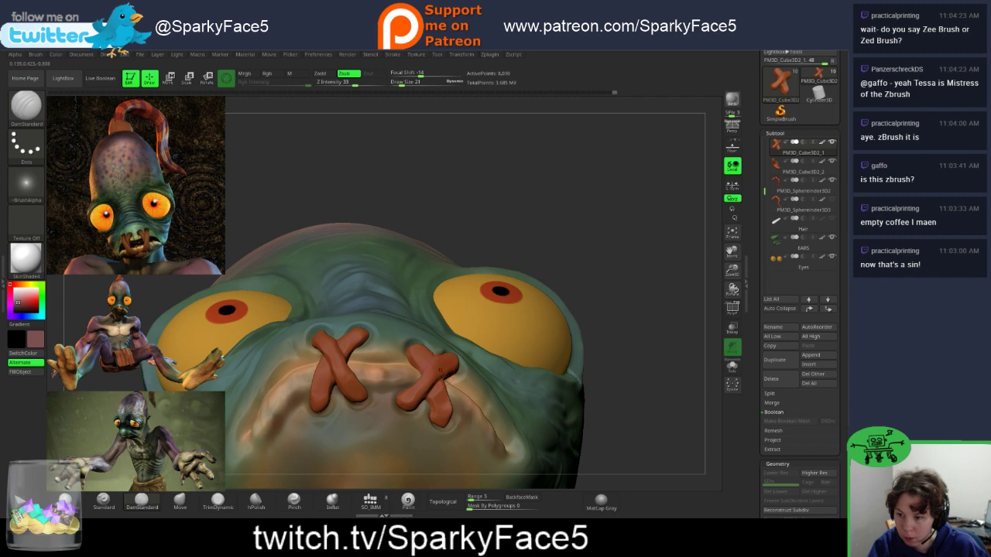
mouse_move(624, 325)
mouse_down()
mouse_move(576, 348)
mouse_move(620, 398)
mouse_up()
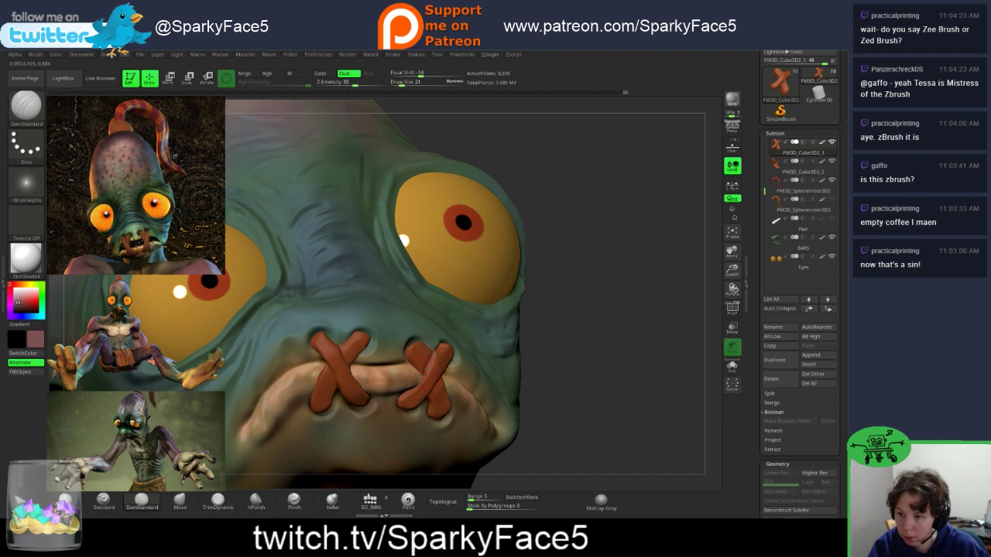
key(shift)
shift+drag(443, 363, 447, 355)
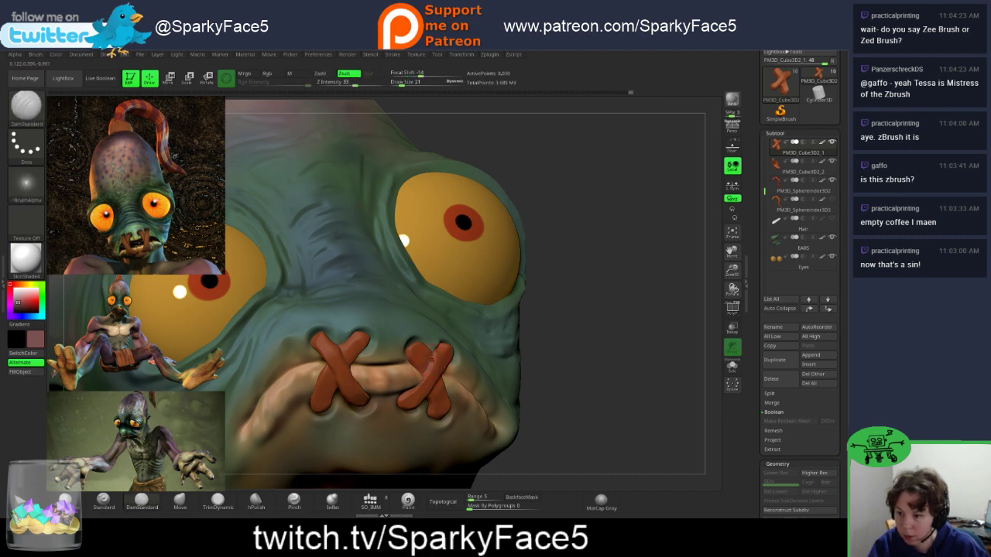
key(shift)
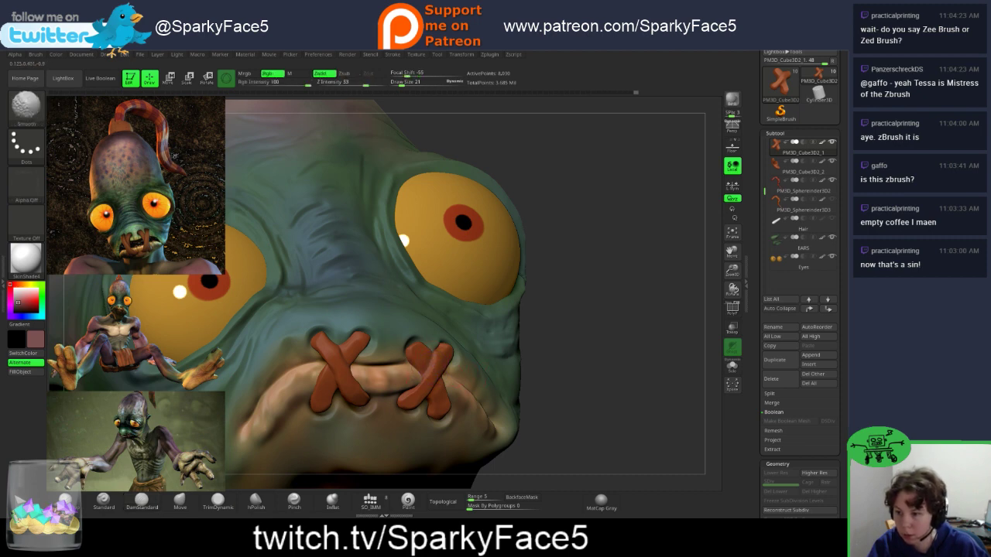
shift+drag(444, 362, 440, 371)
mouse_move(619, 326)
mouse_down()
mouse_move(503, 252)
mouse_move(468, 248)
mouse_move(592, 252)
mouse_move(518, 251)
mouse_up()
drag(449, 364, 442, 378)
key(shift)
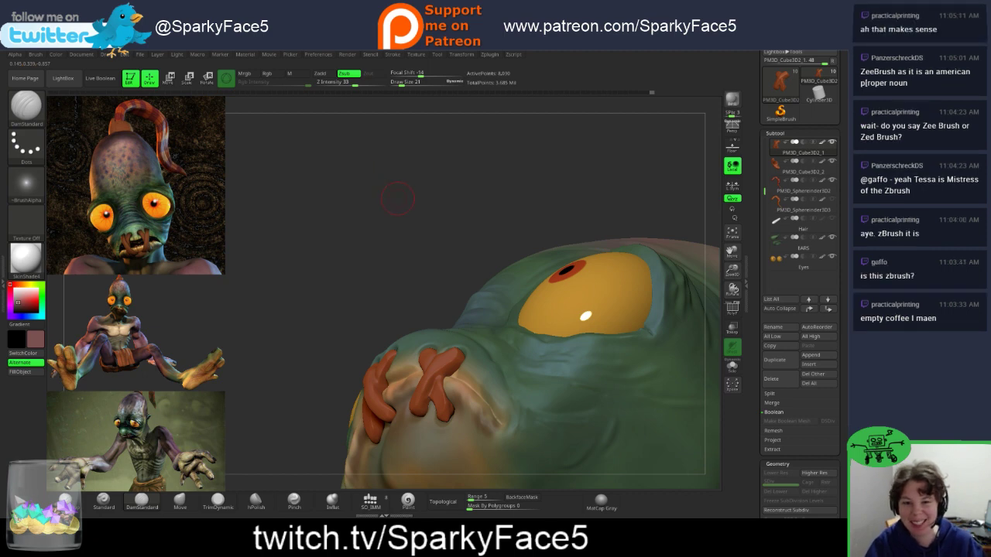
Step: Examine both mouth stitches from the front, both sides and below
drag(401, 265, 499, 341)
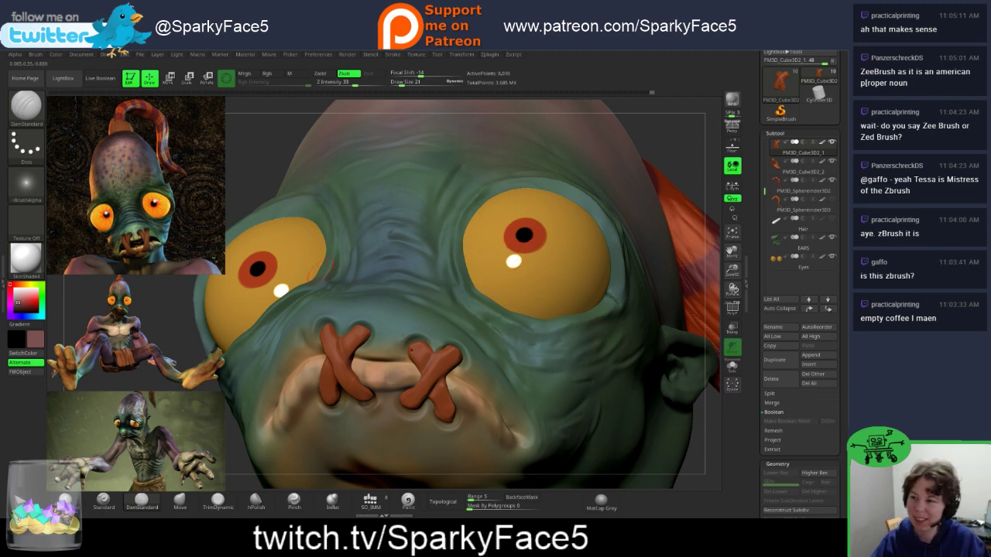
drag(258, 150, 331, 195)
drag(535, 445, 328, 449)
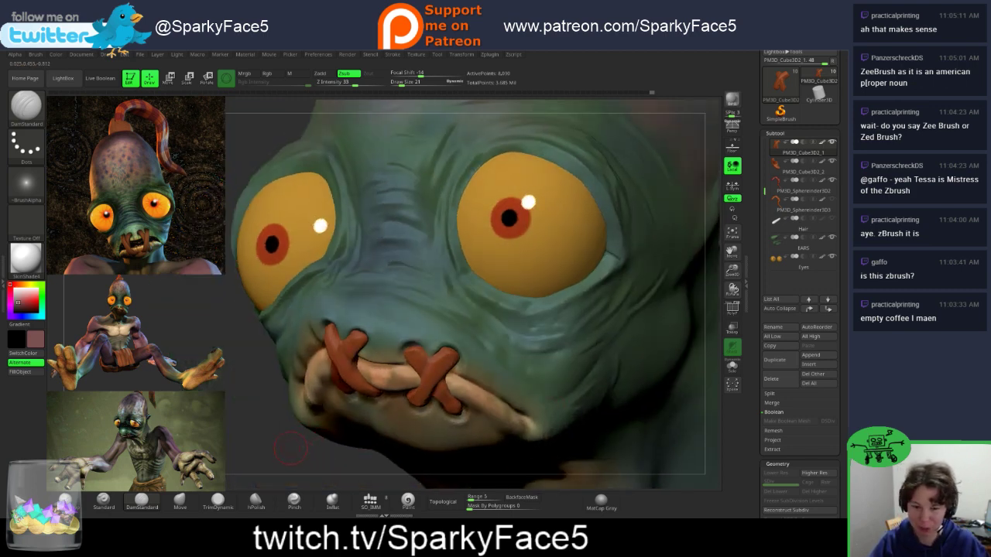
drag(288, 440, 372, 441)
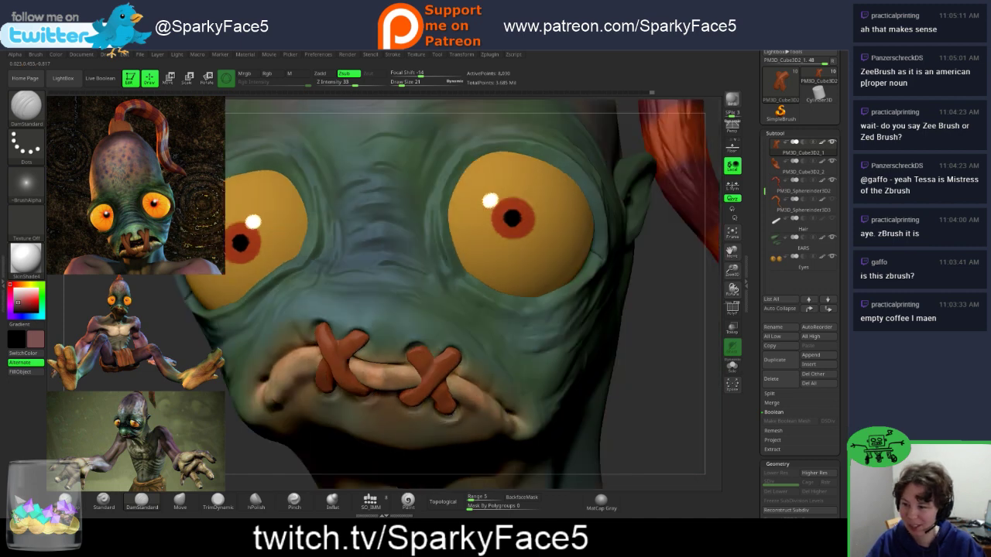
drag(286, 457, 364, 455)
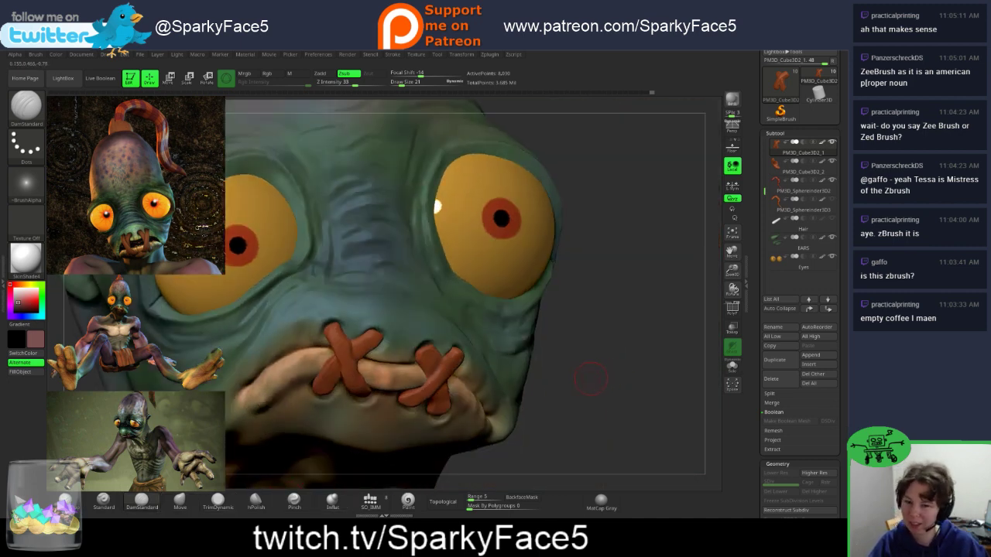
drag(590, 378, 526, 380)
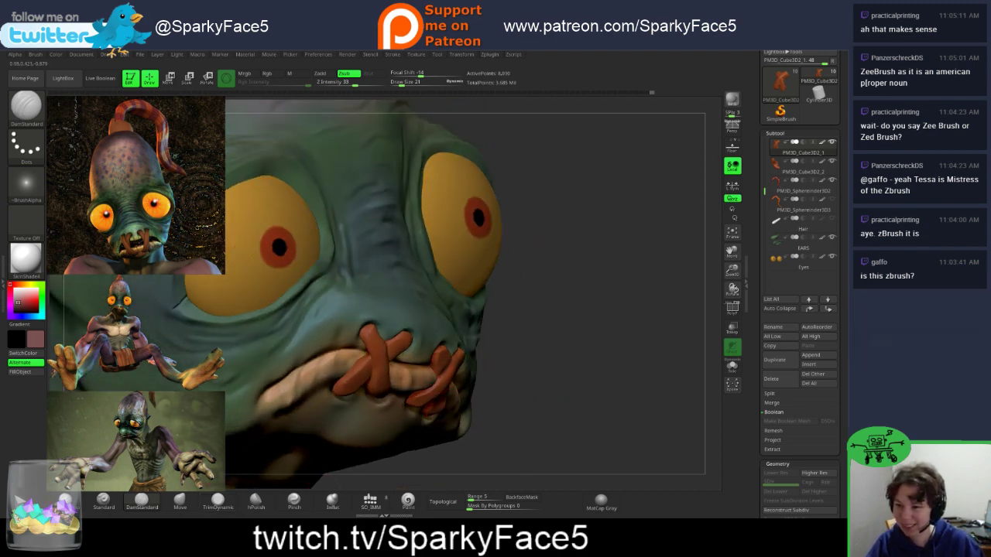
drag(590, 378, 520, 367)
drag(627, 378, 554, 371)
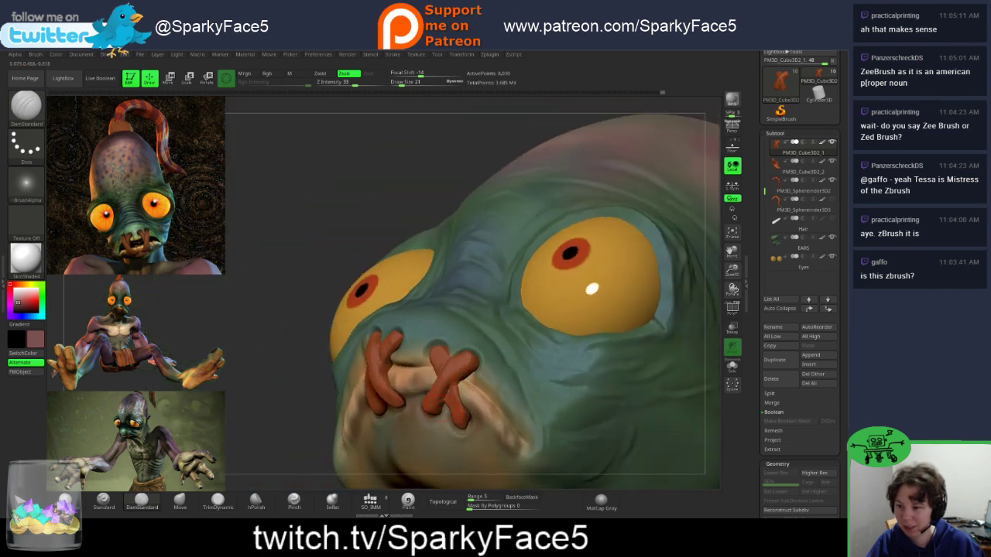
Step: Sharpen the crossing edges of the stitch on the character's left with the Pinch brush at draw size 21
click(180, 502)
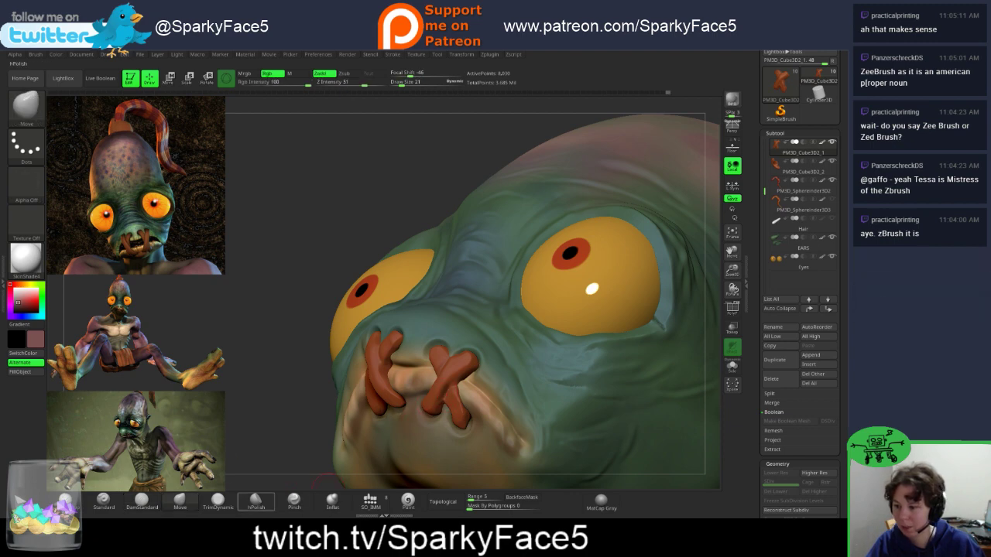
click(294, 502)
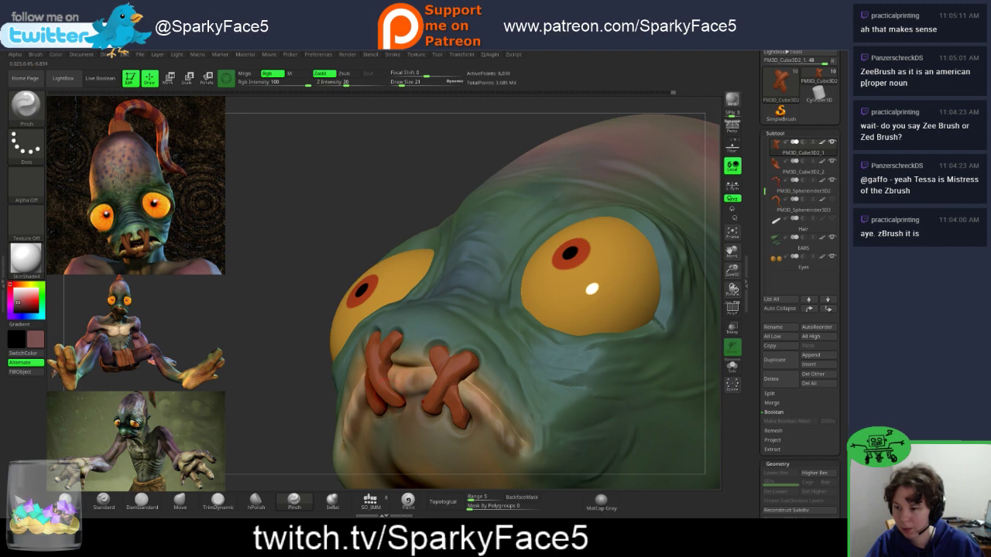
drag(424, 404, 428, 397)
mouse_move(306, 367)
mouse_down()
mouse_move(429, 370)
mouse_move(443, 384)
mouse_up()
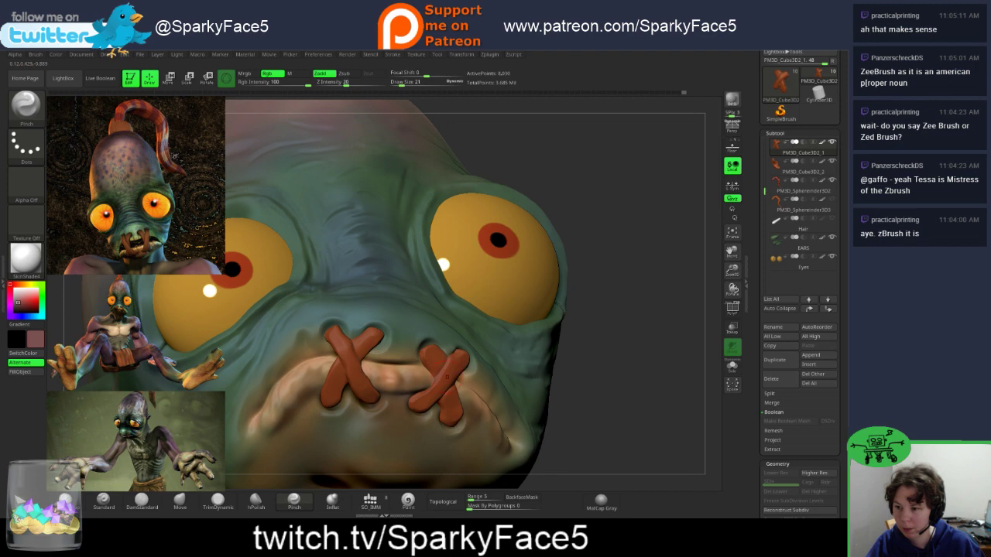
drag(582, 376, 645, 378)
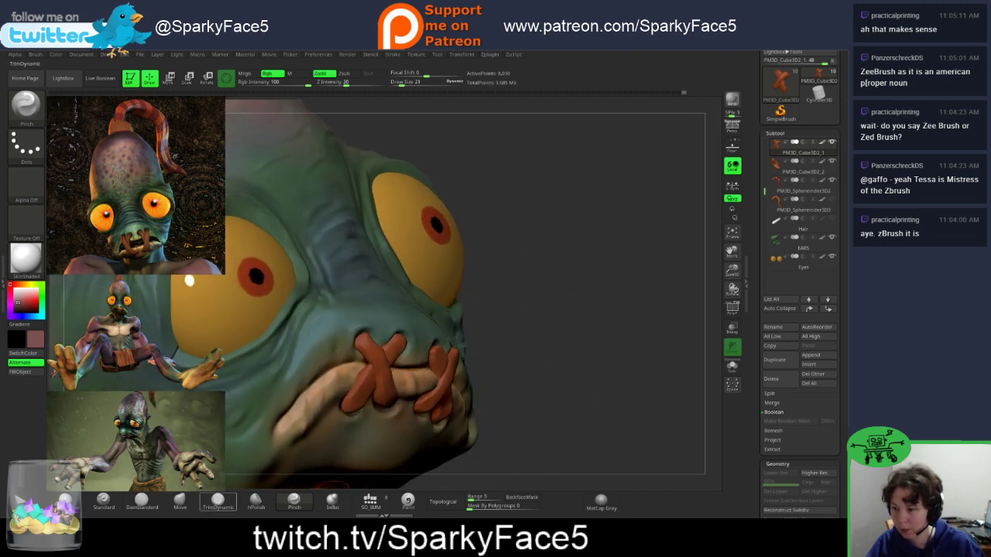
Step: Flatten the crossing arms of the stitch on the character's left with the hPolish brush, checking them from several angles
click(256, 502)
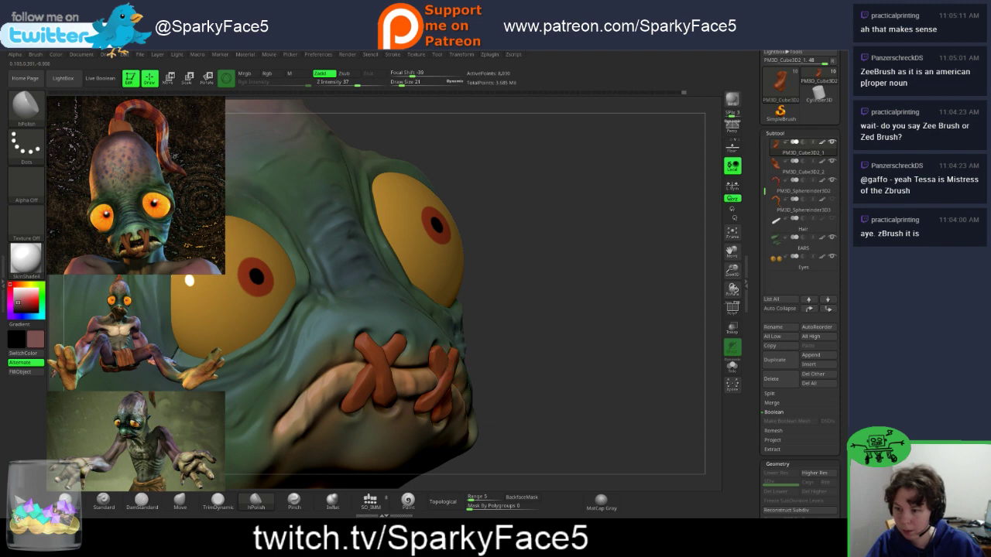
drag(534, 372, 492, 375)
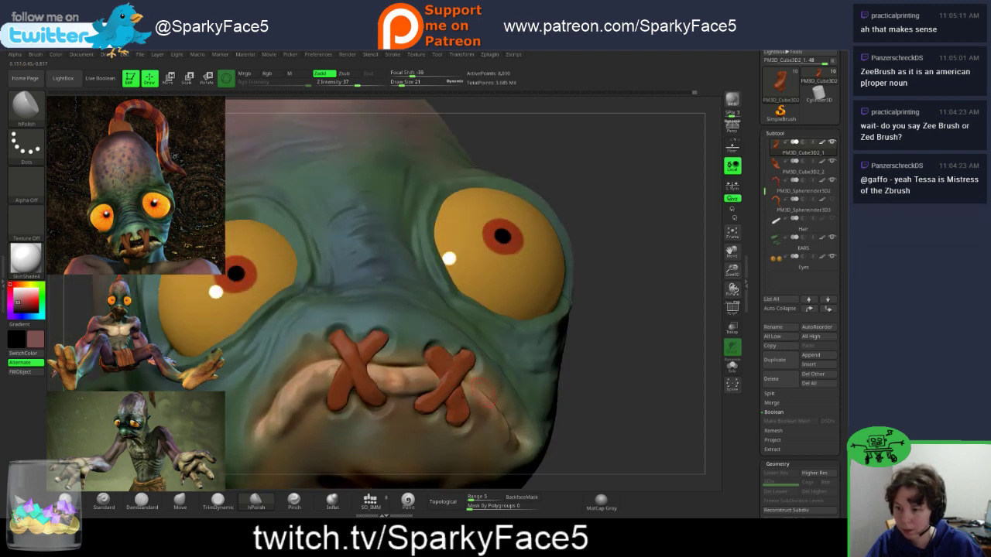
drag(635, 379, 576, 376)
right_drag(612, 387, 569, 373)
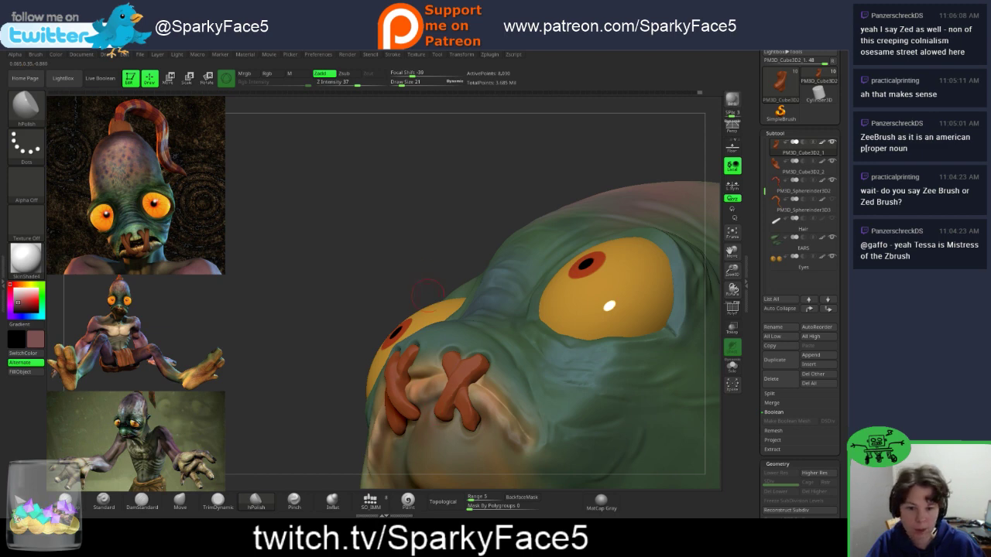
right_drag(403, 290, 450, 318)
mouse_move(563, 376)
right_down()
mouse_move(620, 384)
mouse_move(627, 412)
right_up()
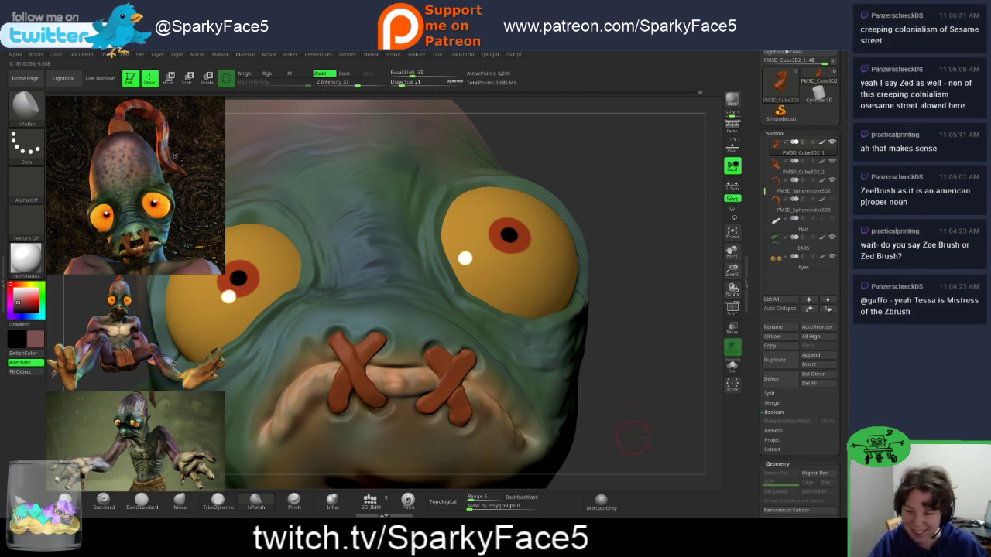
mouse_move(635, 435)
mouse_down()
mouse_move(707, 431)
mouse_move(688, 427)
mouse_move(685, 340)
mouse_move(682, 403)
mouse_up()
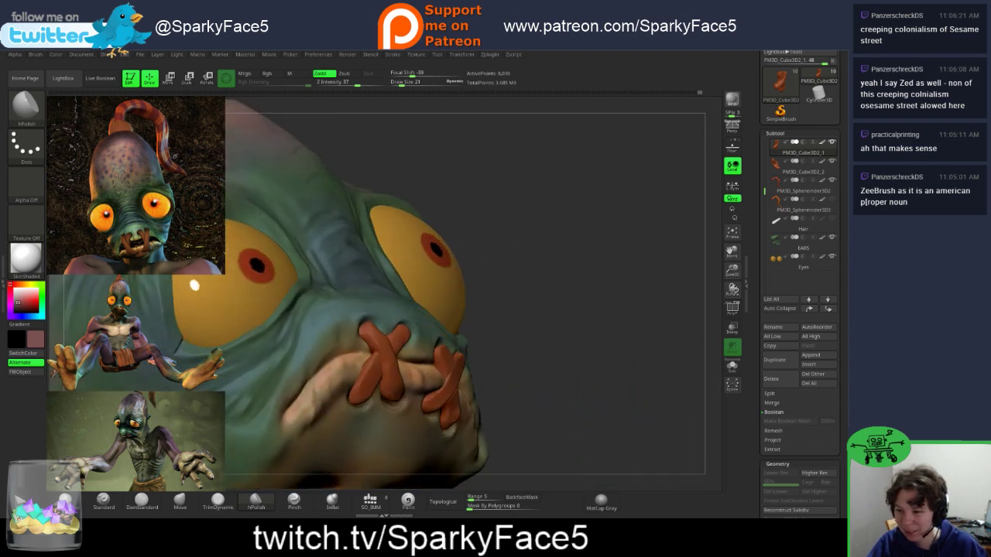
Step: Isolate the stitch on the character's left and reshape its crossing arms with the Move brush
click(733, 366)
mouse_move(490, 414)
mouse_down()
mouse_move(502, 426)
mouse_move(476, 420)
mouse_up()
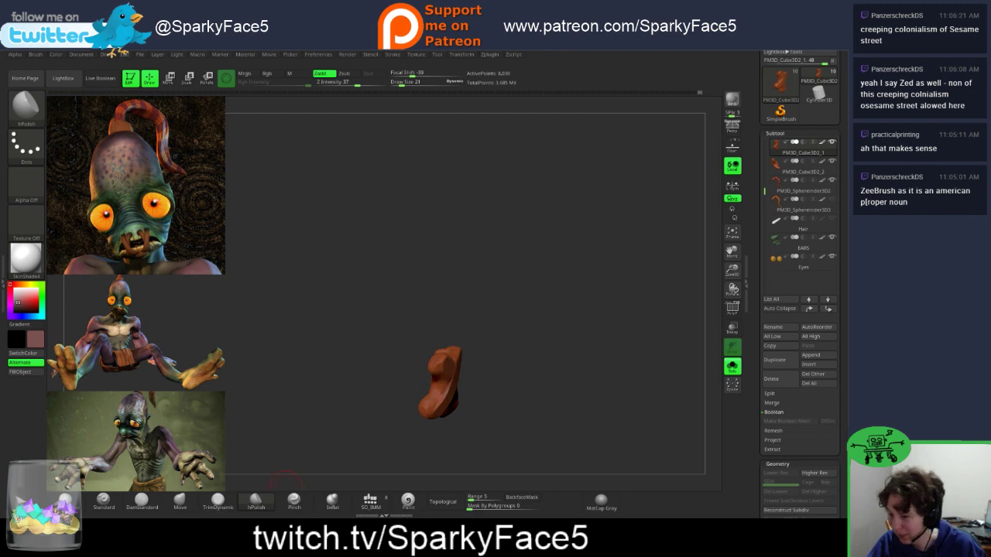
click(179, 501)
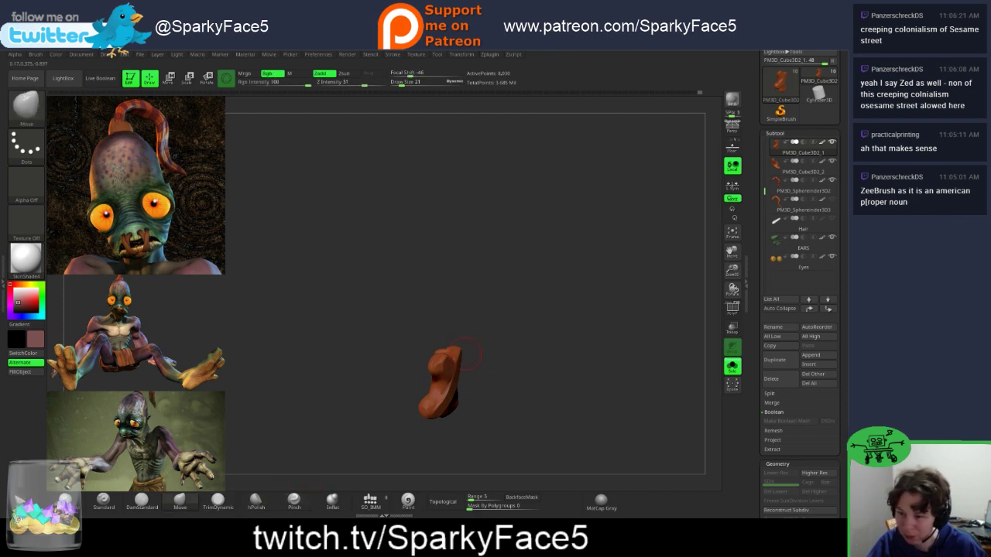
drag(381, 422, 404, 418)
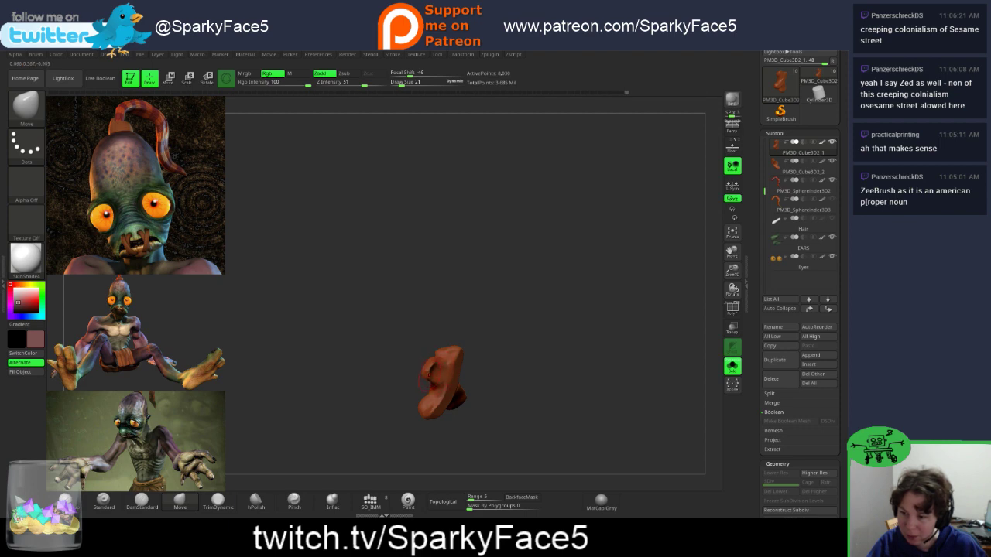
Step: Thicken the arms of the isolated stitch with the Inflat brush, smooth them, and undo the last change
click(333, 501)
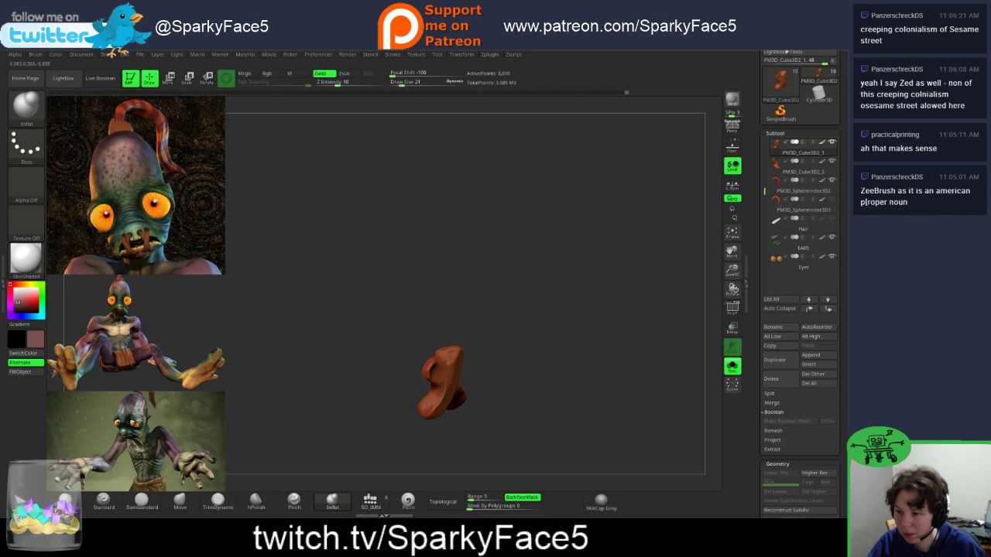
key(shift)
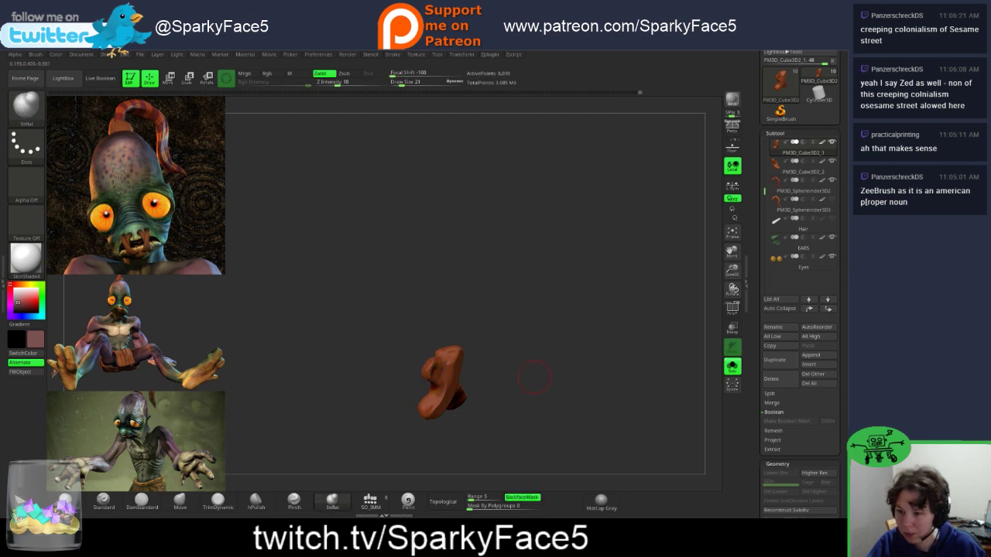
drag(535, 387, 573, 394)
mouse_move(515, 368)
ctrl+mouse_down()
mouse_move(525, 370)
mouse_move(498, 365)
ctrl+mouse_up()
key(ctrl+z)
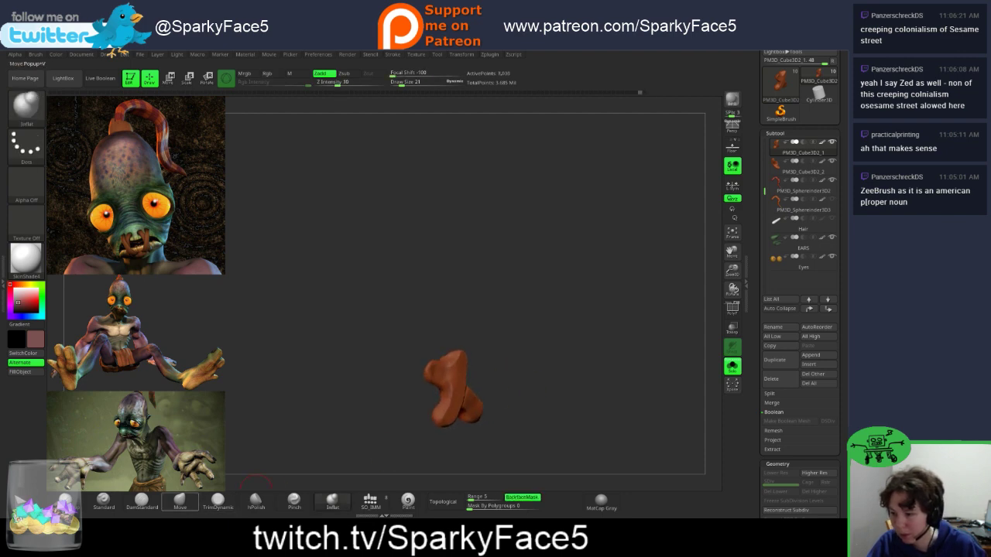
Step: Carve the crease at the isolated stitch's crossing with the DamStandard brush and flatten its arms with hPolish before showing the whole head
click(141, 501)
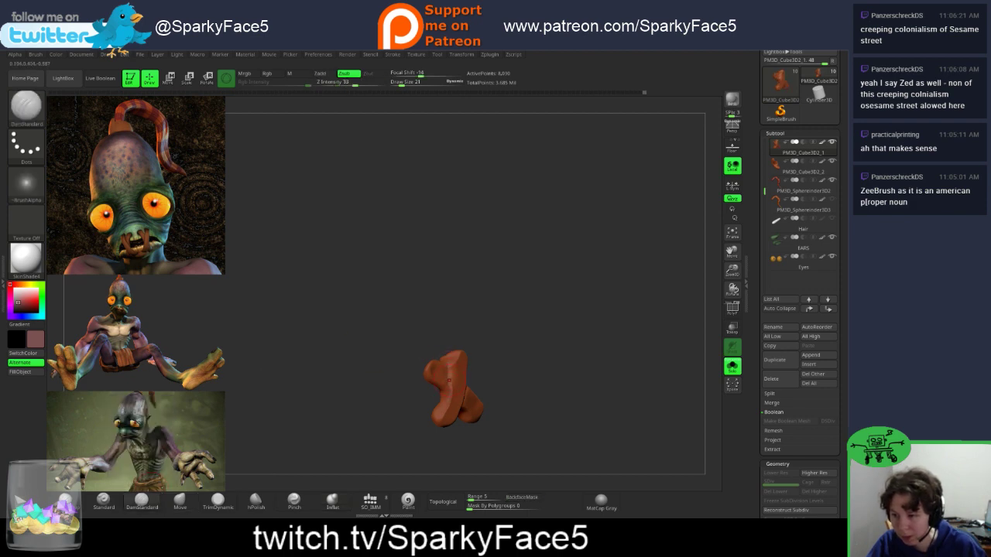
mouse_move(452, 358)
mouse_down()
mouse_move(448, 372)
mouse_move(526, 376)
mouse_up()
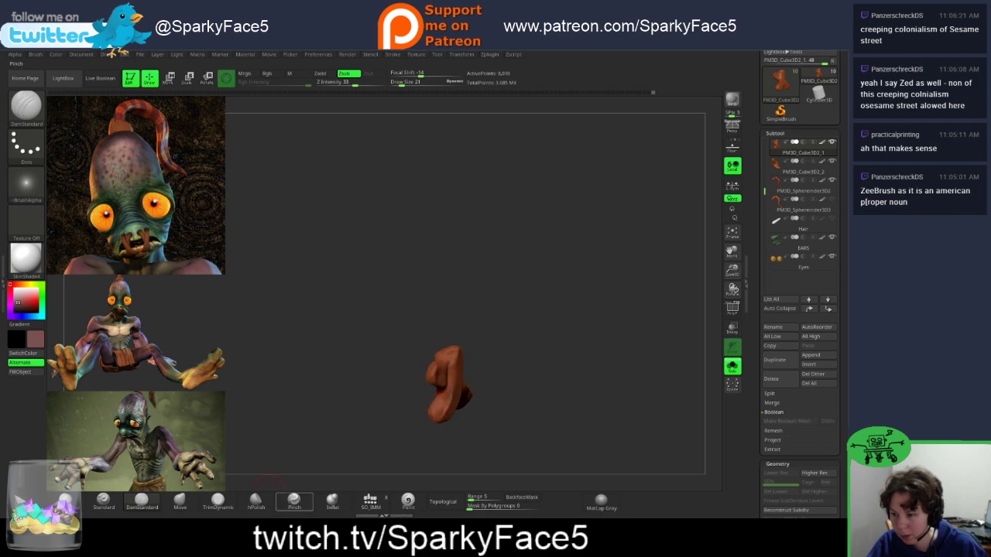
click(255, 502)
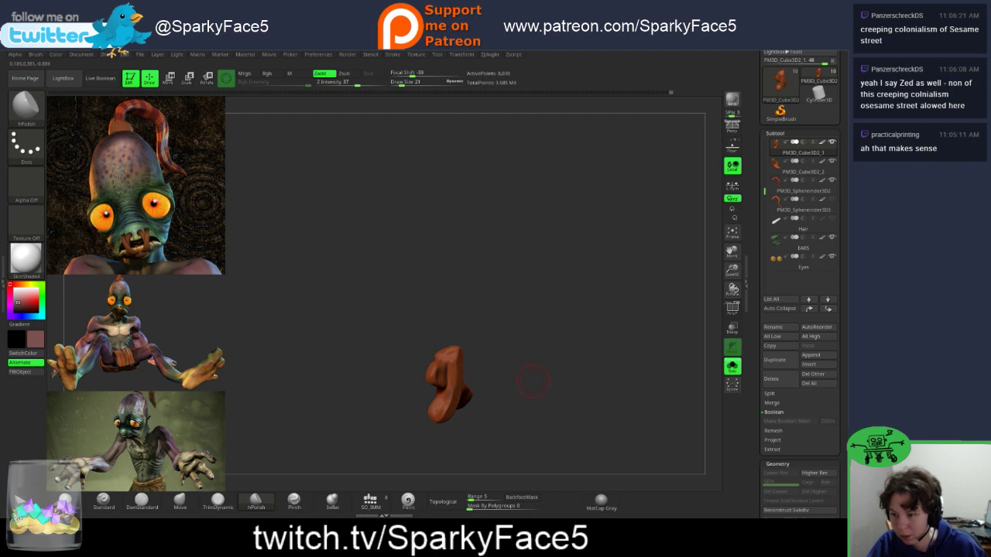
drag(533, 381, 492, 381)
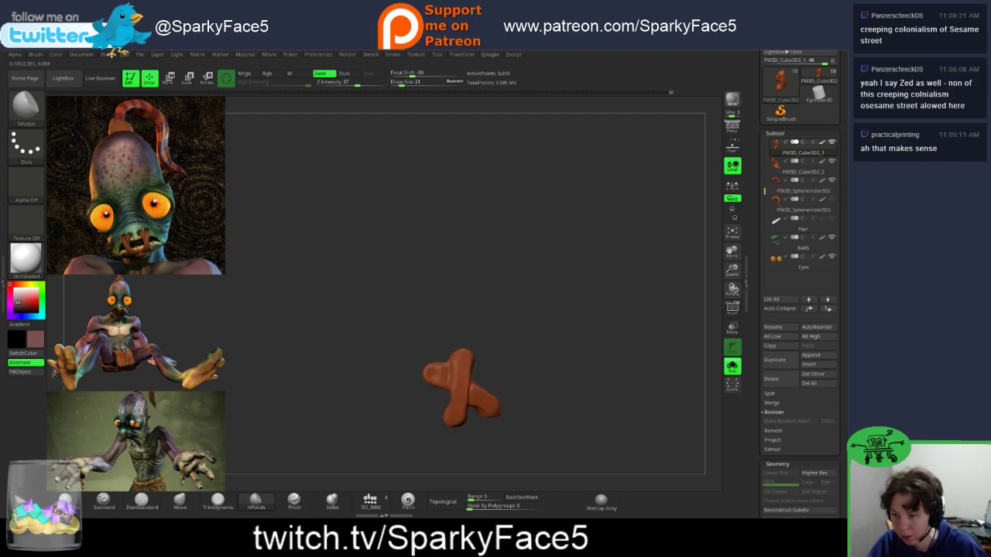
key(shift)
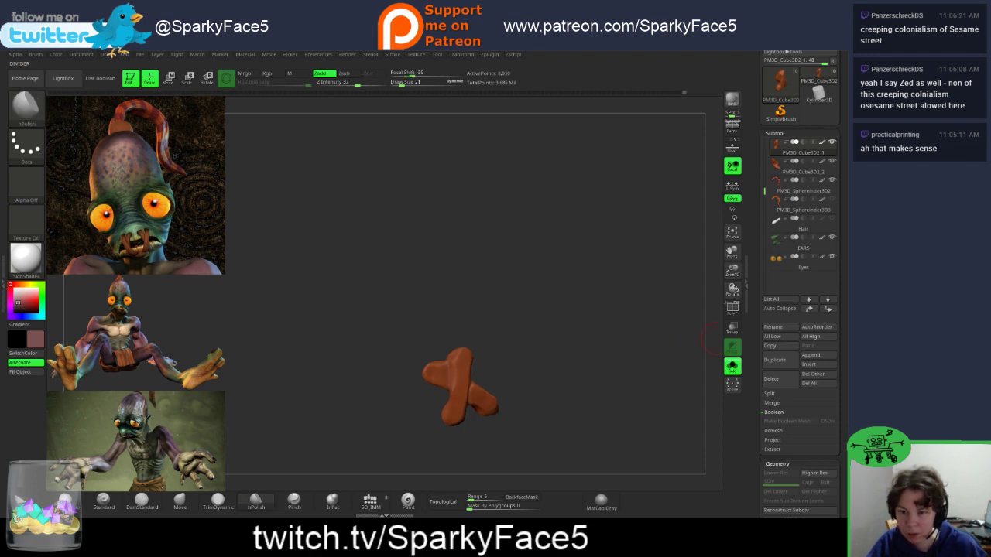
click(732, 367)
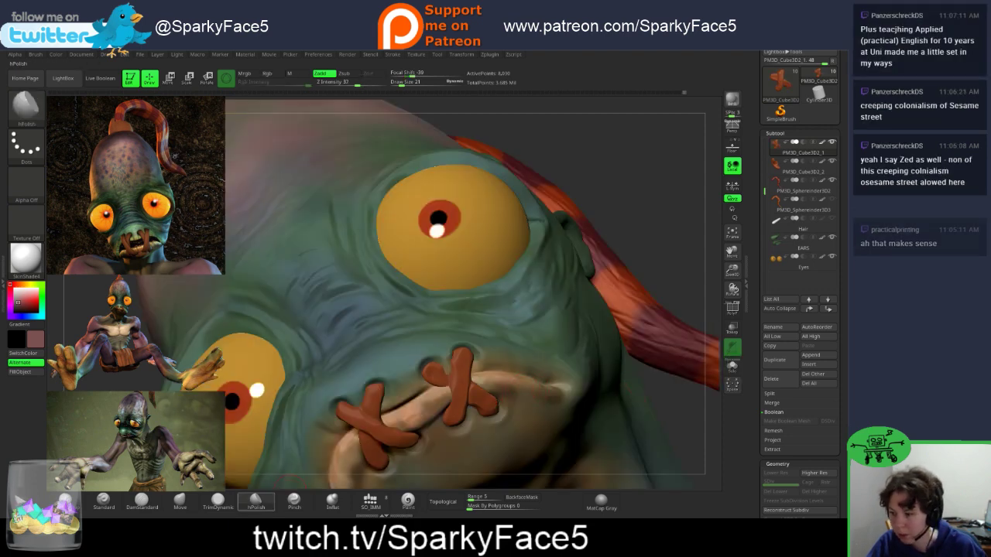
Step: Adjust the arms of the stitch on the character's left with the Move brush so they sit against the lips from every side
click(179, 502)
right_drag(480, 387, 549, 395)
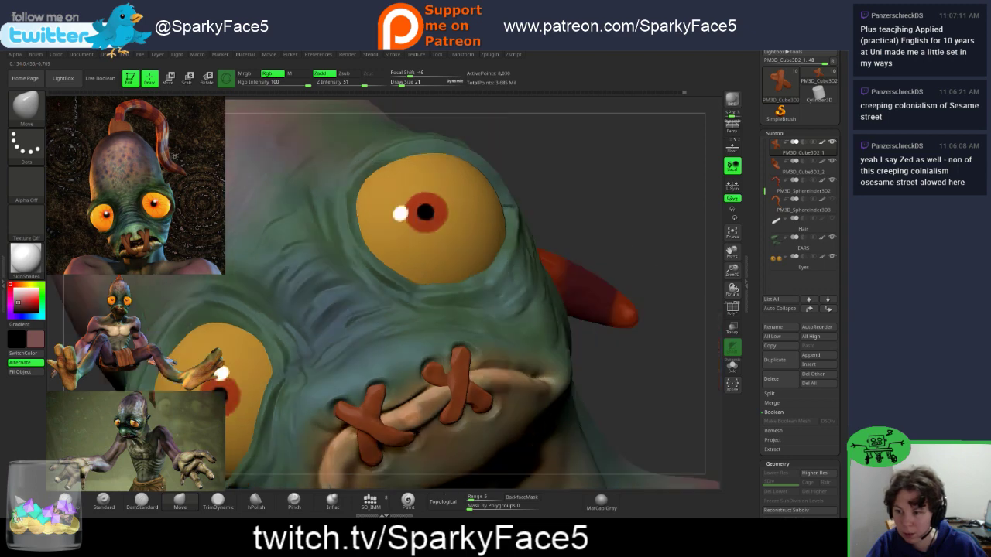
right_drag(414, 359, 453, 361)
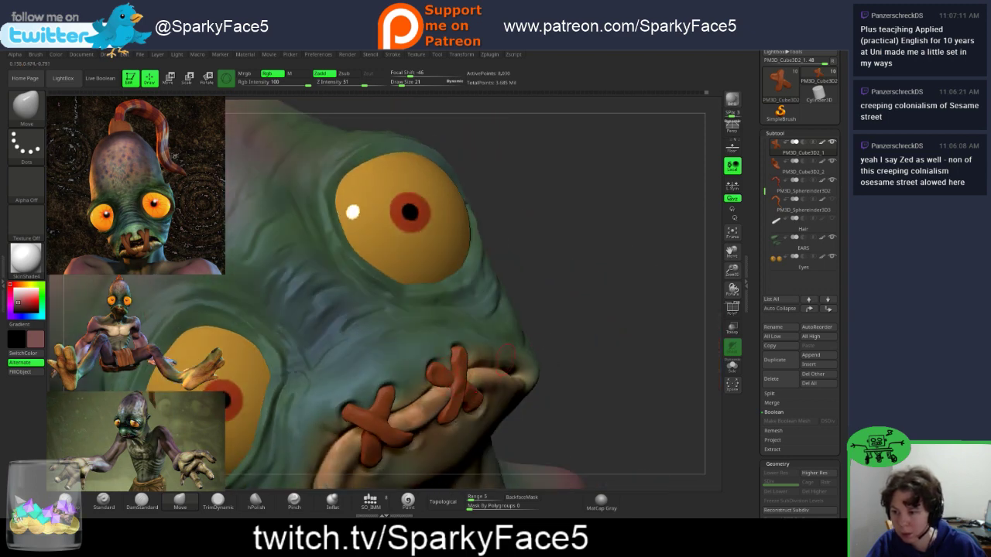
drag(600, 348, 480, 341)
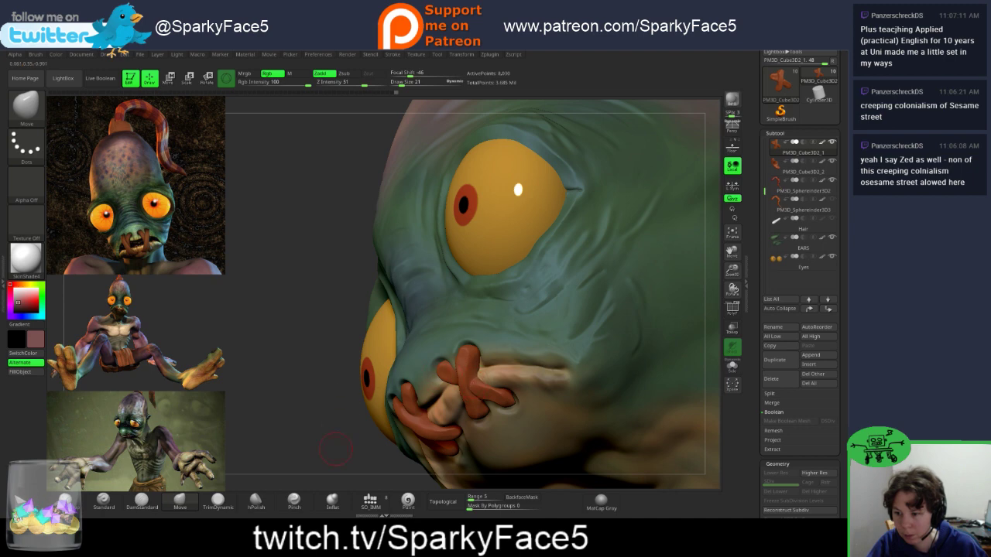
drag(339, 449, 433, 443)
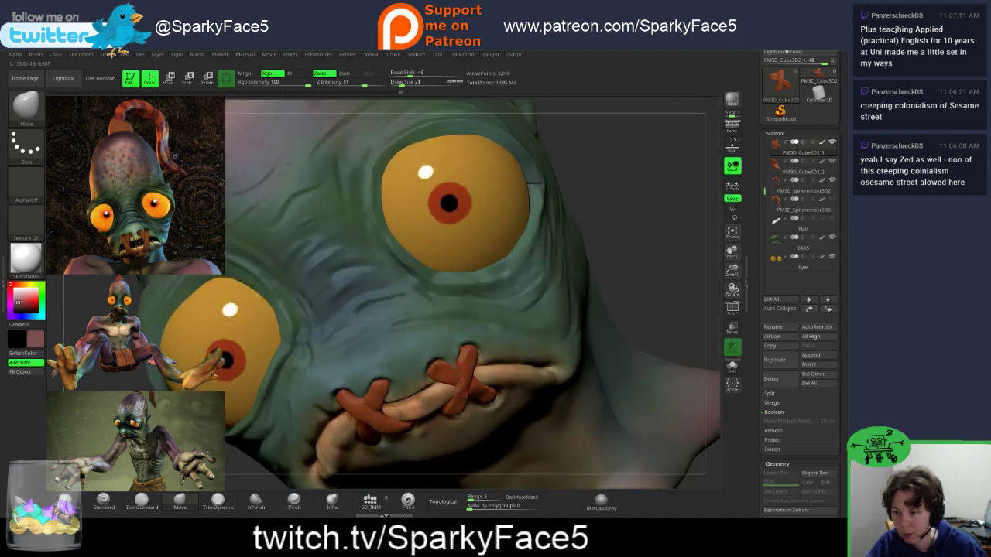
drag(472, 319, 563, 326)
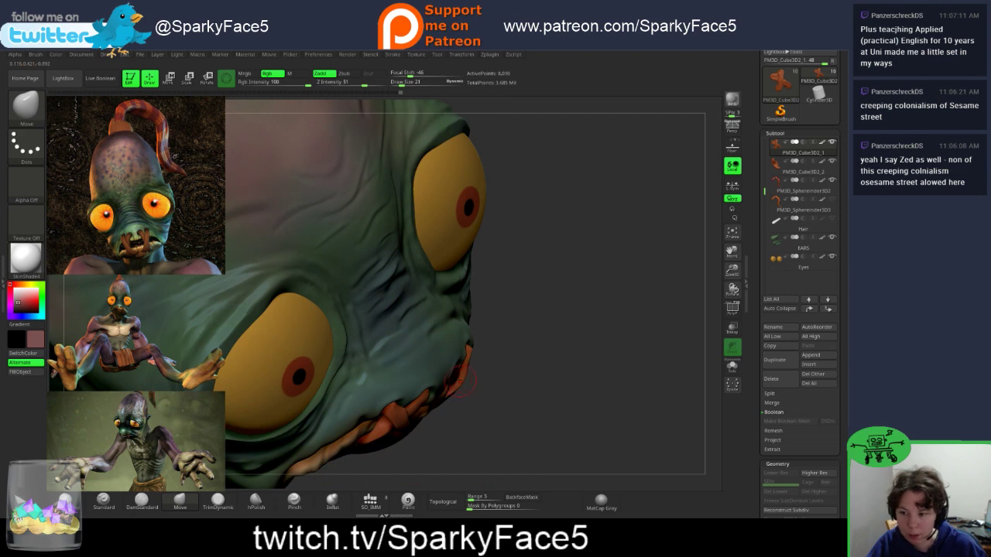
drag(554, 403, 567, 430)
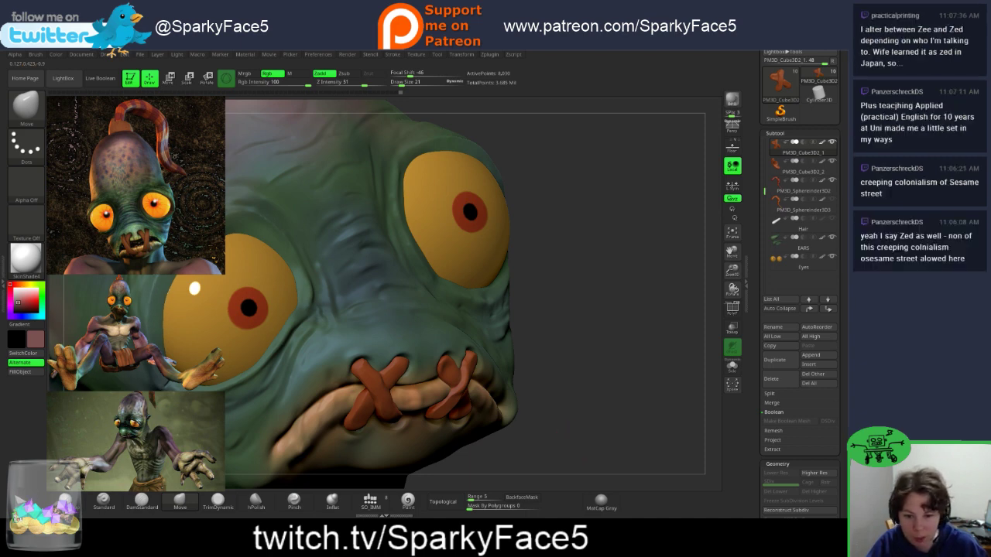
mouse_move(573, 441)
mouse_down()
mouse_move(587, 451)
mouse_move(592, 417)
mouse_up()
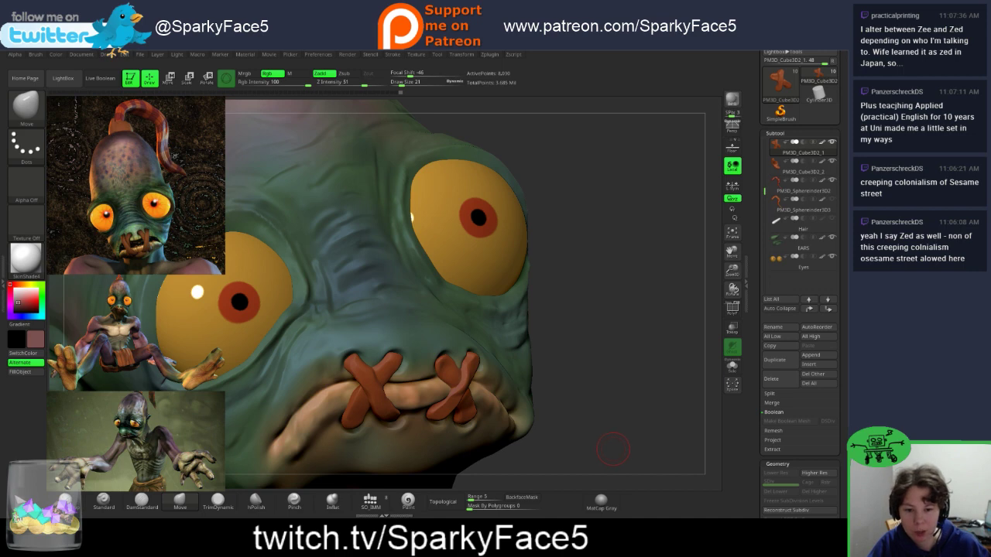
drag(580, 449, 619, 455)
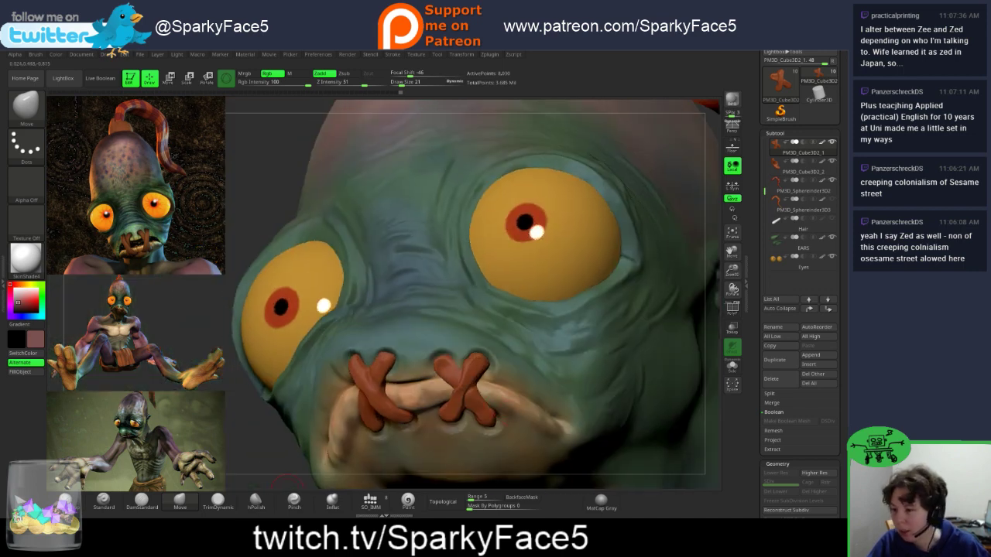
Step: Polish the surface of the stitch on the character's left with the hPolish brush, working from the front, below and side
click(256, 502)
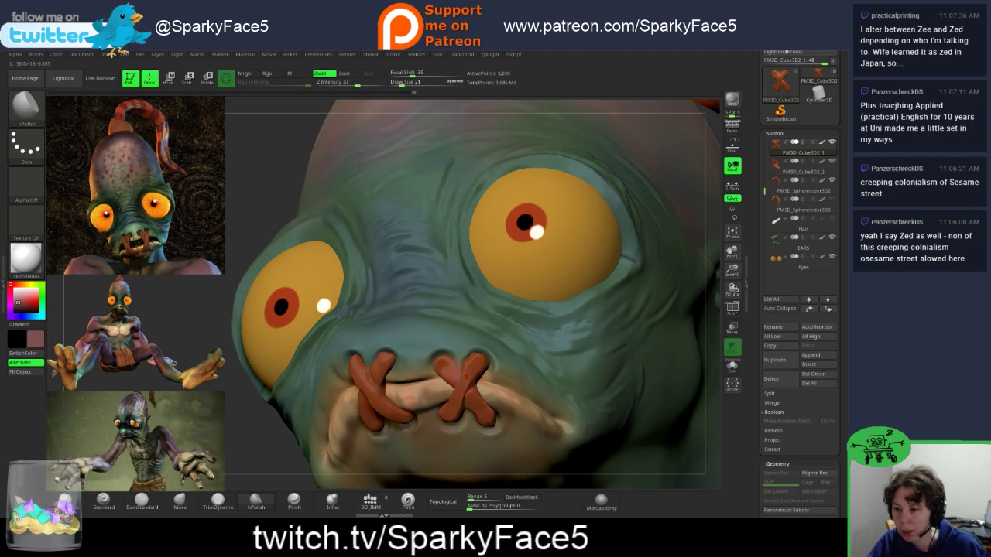
mouse_move(257, 450)
mouse_down()
mouse_move(352, 448)
mouse_move(341, 448)
mouse_up()
mouse_move(673, 401)
mouse_down()
mouse_move(658, 396)
mouse_move(614, 301)
mouse_up()
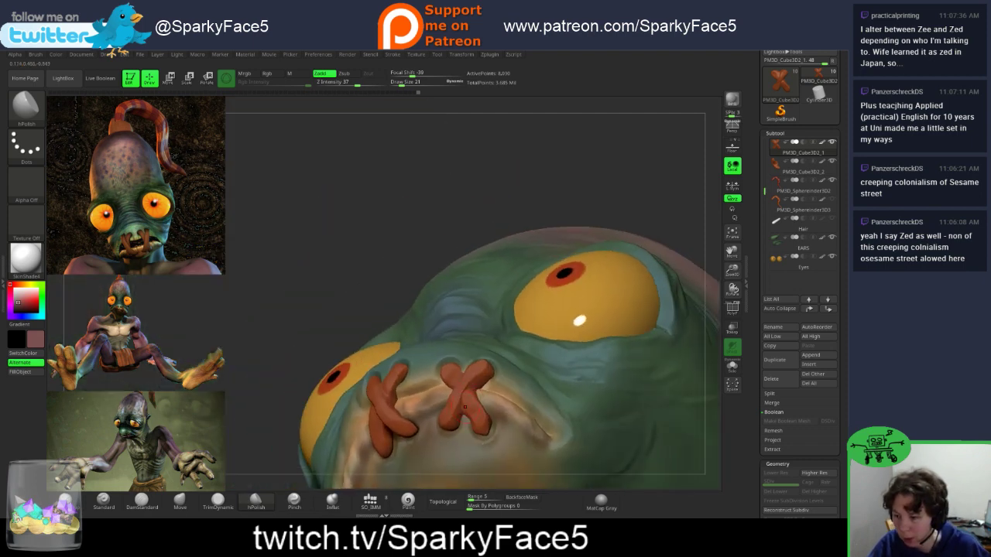
drag(309, 202, 360, 298)
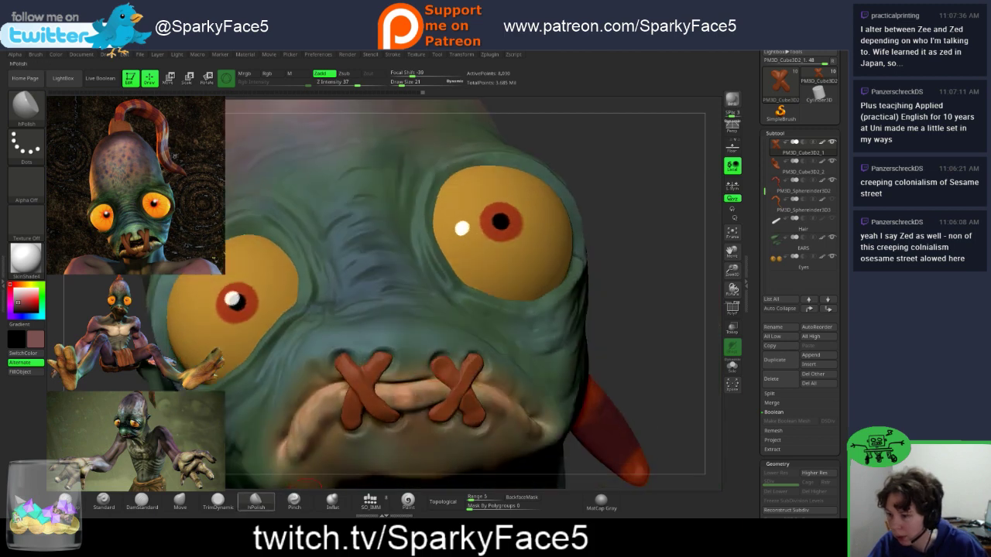
drag(622, 318, 542, 321)
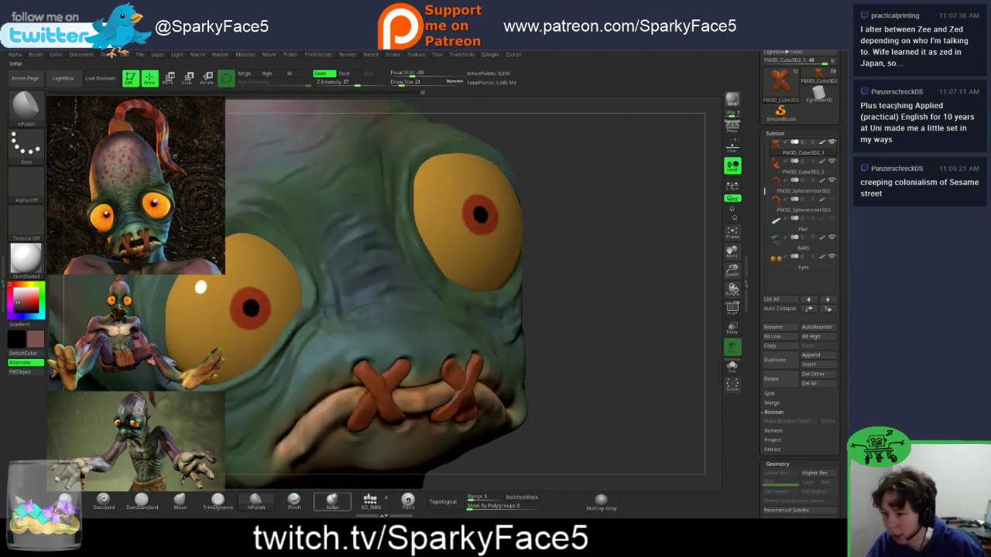
Step: Thicken the stitch on the character's left with the Inflat brush, smooth it, and sharpen its crossing crease with DamStandard
click(332, 502)
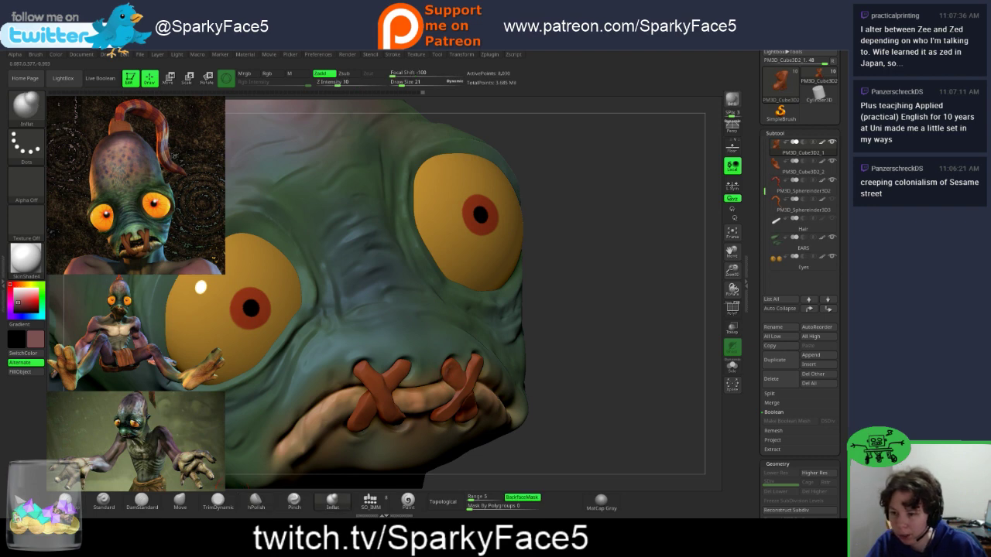
key(shift)
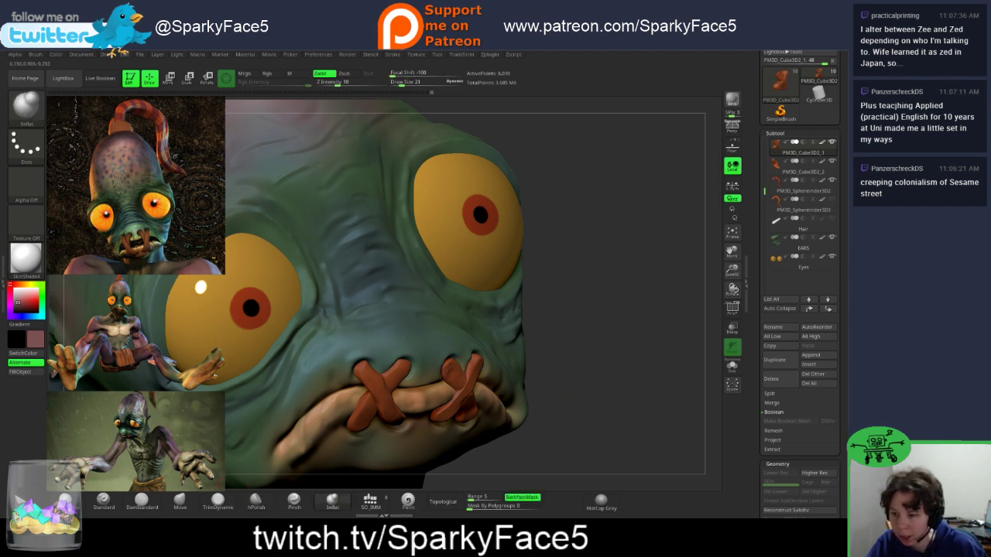
drag(579, 370, 608, 369)
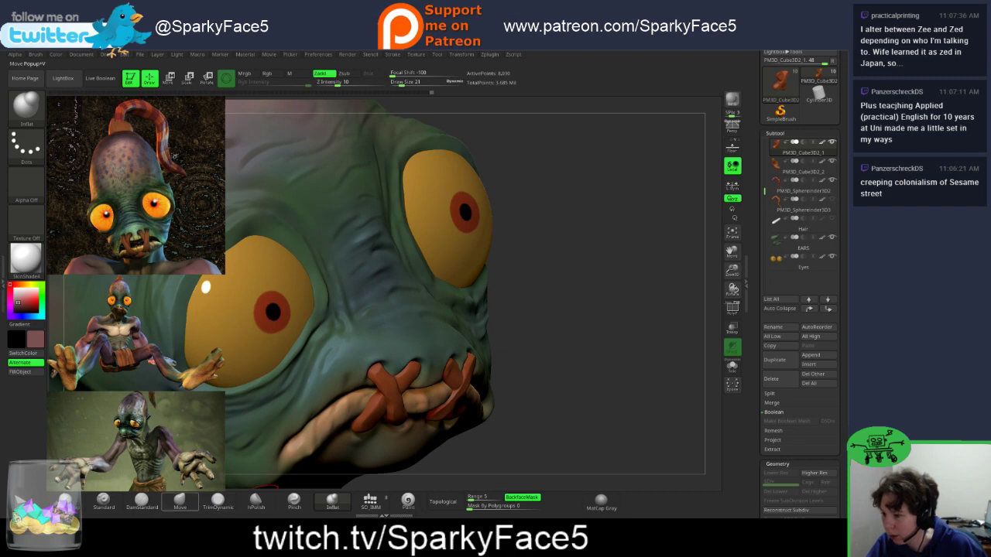
click(141, 501)
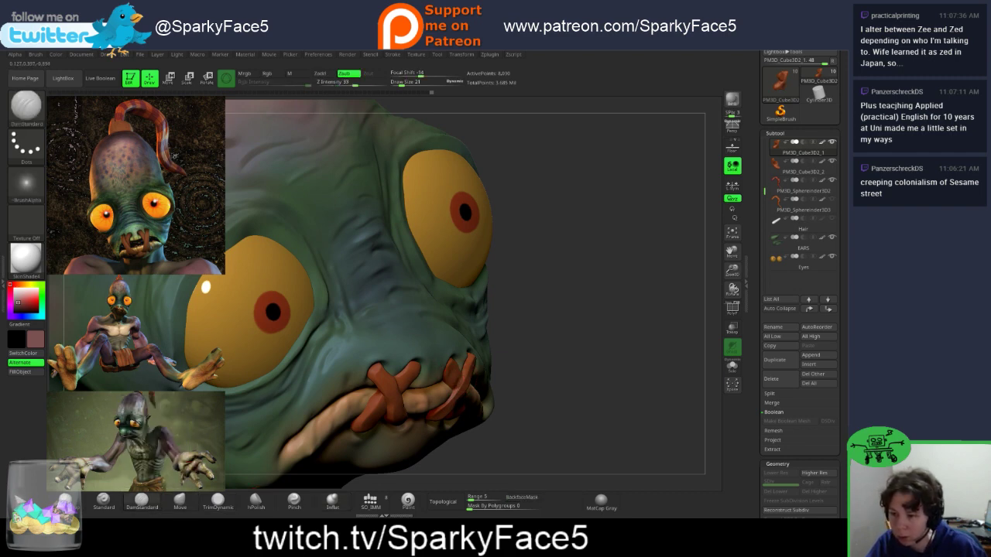
key(shift)
mouse_move(542, 387)
mouse_down()
mouse_move(433, 376)
mouse_move(421, 363)
mouse_move(484, 380)
mouse_up()
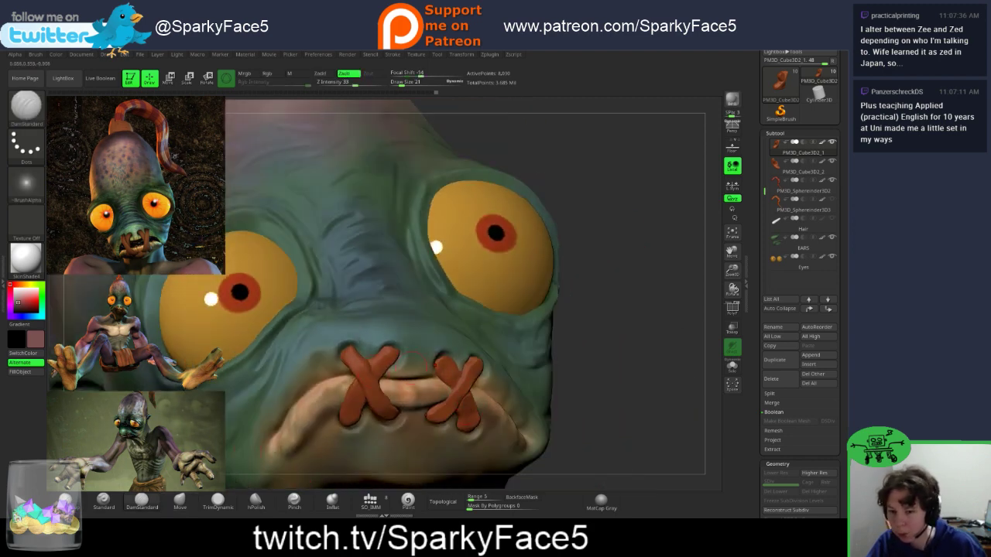
Step: Reshape the arms of the stitch on the character's left with the Move brush, fitting them to the lips from the front, sides and below
key(b)
key(m)
key(v)
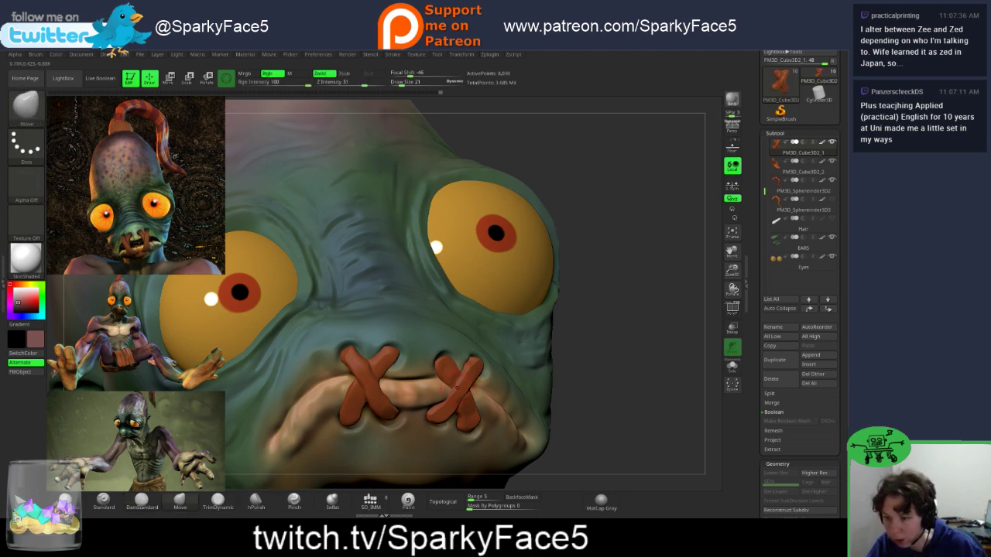
drag(577, 387, 434, 383)
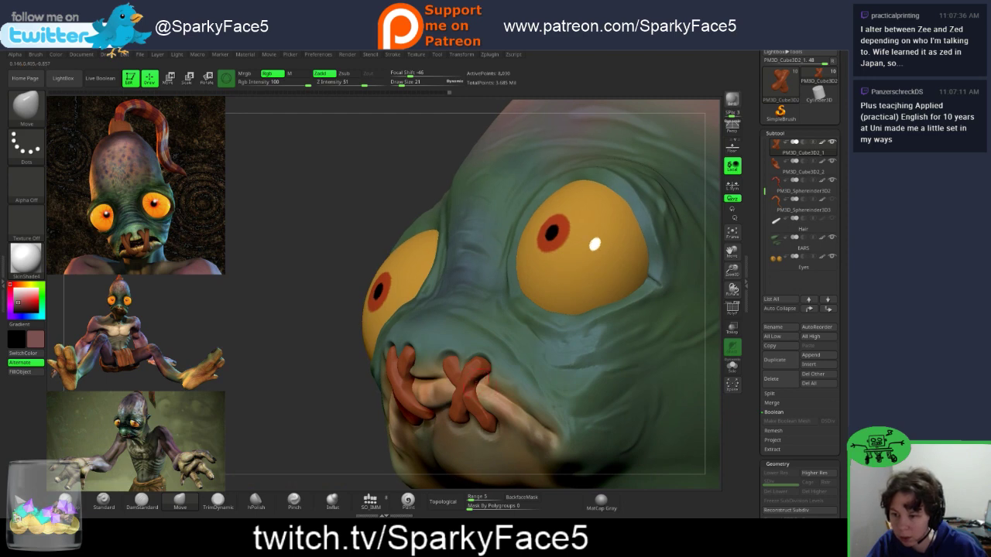
right_drag(324, 432, 465, 406)
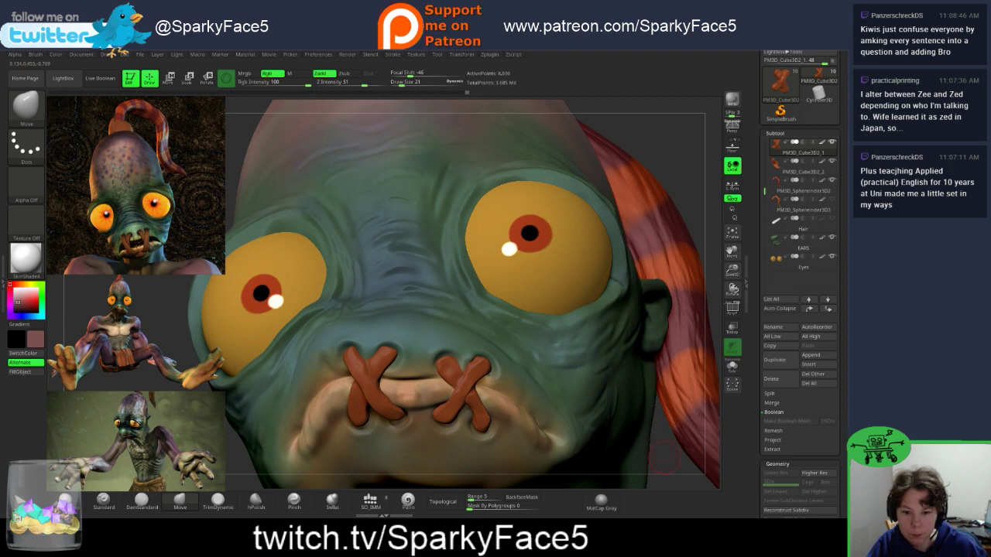
drag(665, 458, 624, 414)
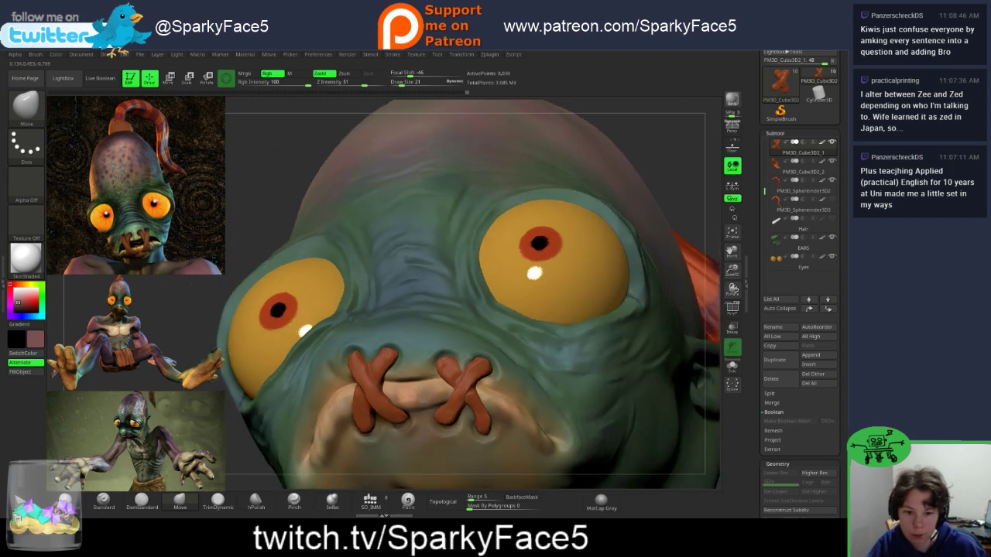
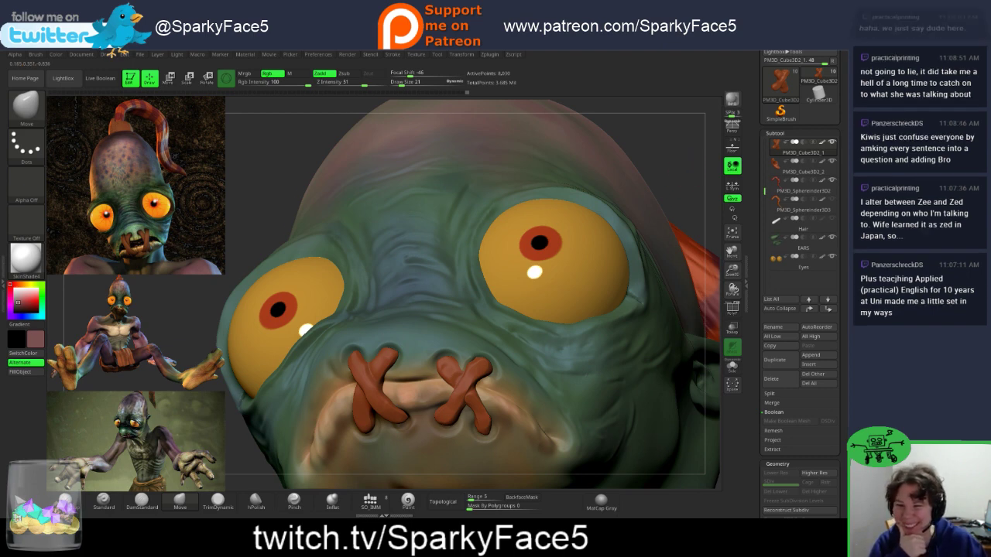
drag(212, 412, 287, 338)
drag(695, 415, 647, 353)
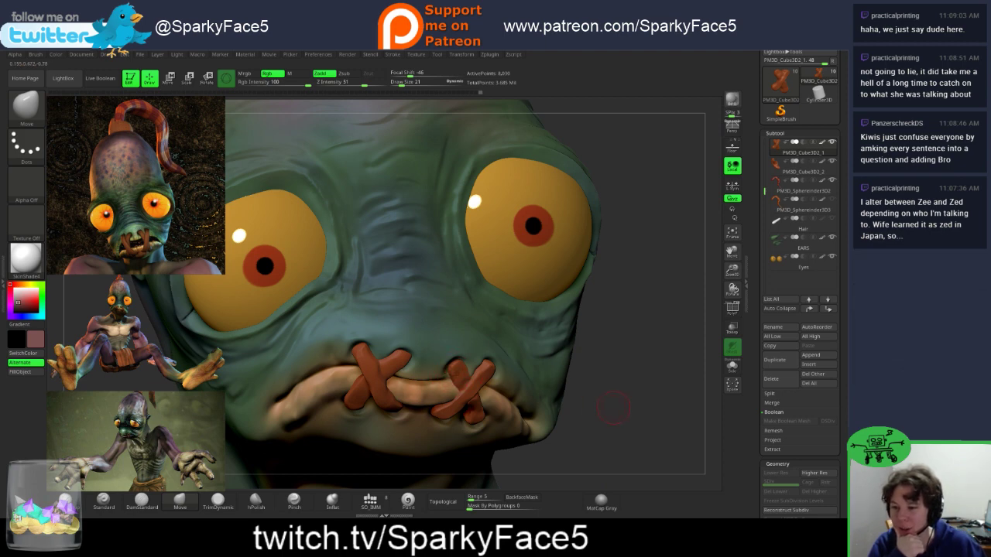
drag(620, 407, 489, 398)
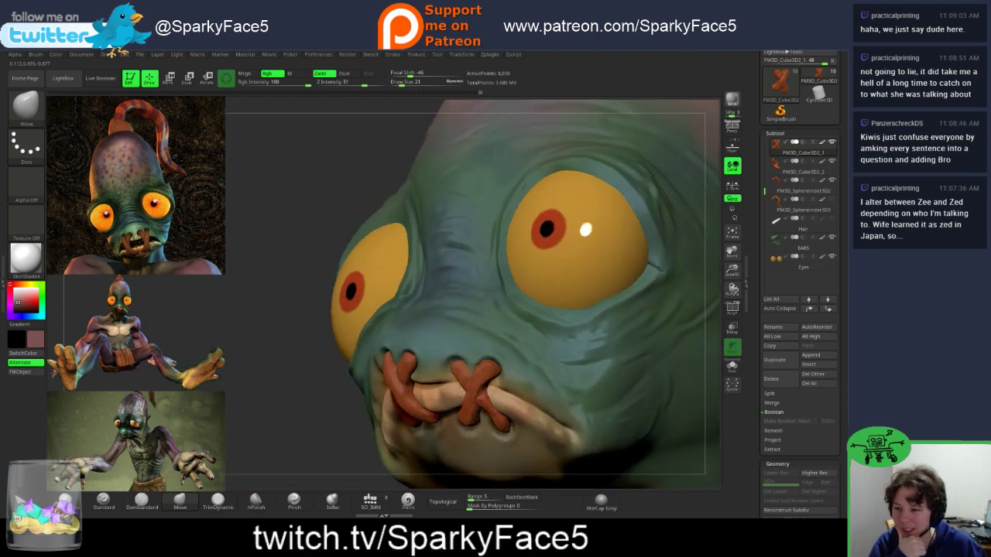
mouse_move(501, 418)
mouse_down()
mouse_move(620, 426)
mouse_move(631, 346)
mouse_move(626, 378)
mouse_up()
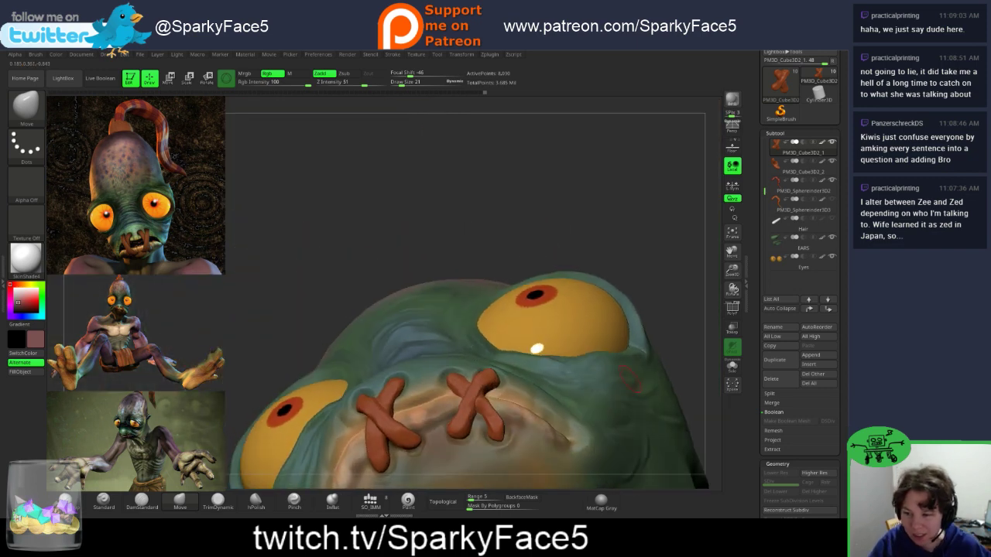
Step: Recarve the crease where the arms of the stitch on the character's left cross with DamStandard, and smooth the surrounding surface
click(141, 500)
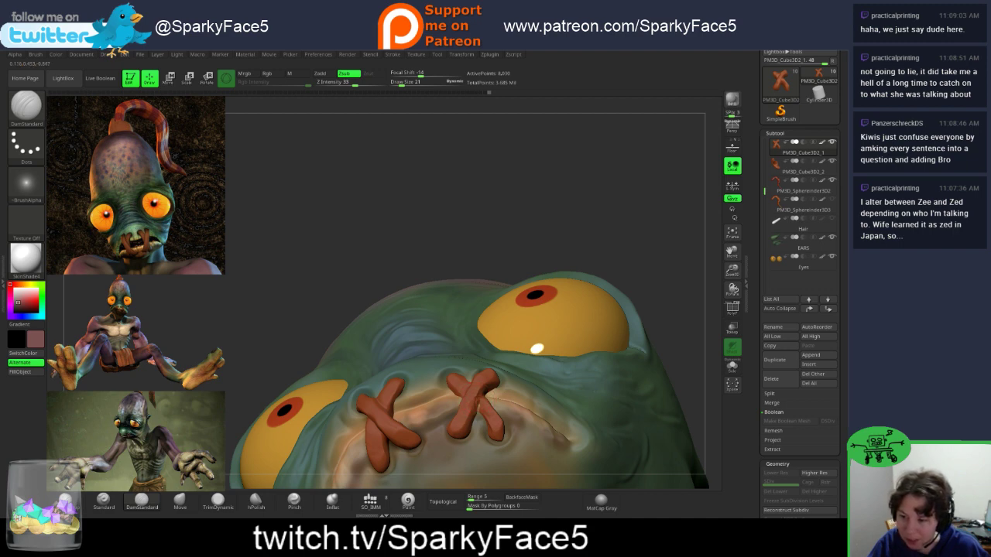
key(shift)
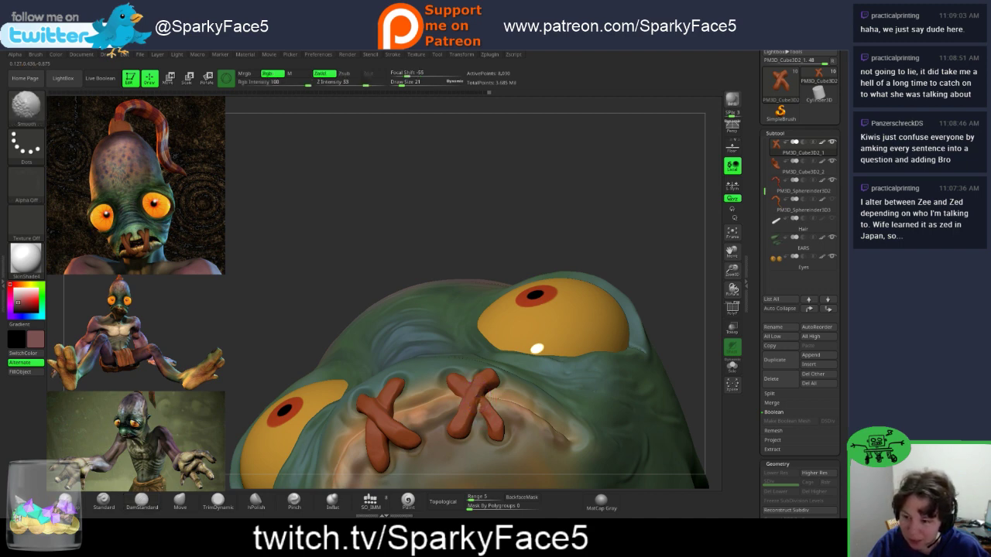
shift+drag(481, 402, 486, 414)
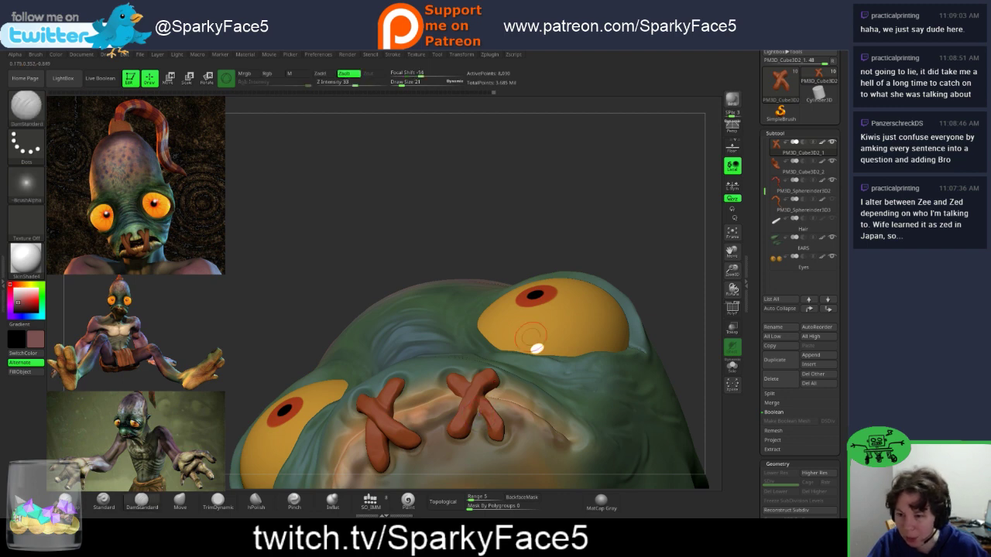
drag(663, 254, 574, 267)
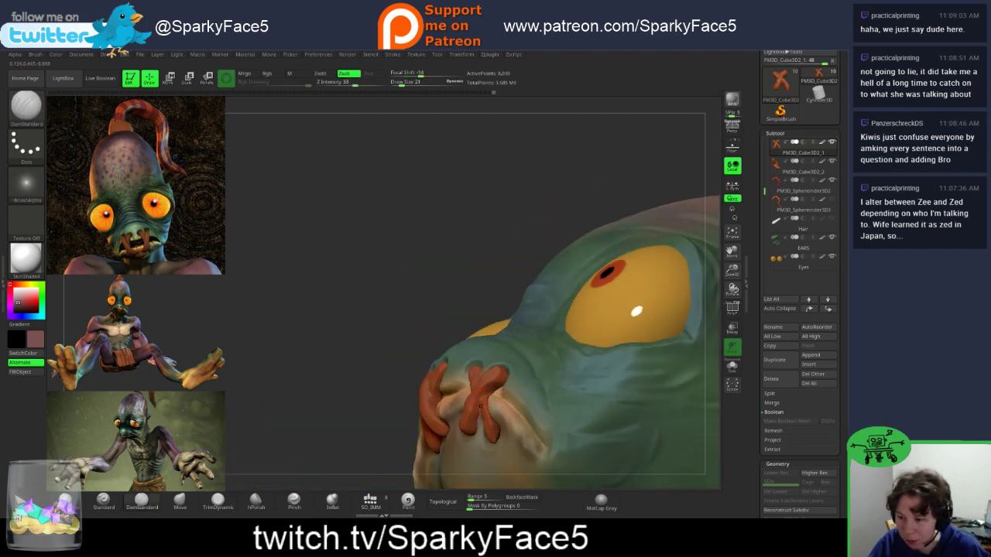
Step: Nudge the arms of the stitch on the character's left closer to the lips with the Move brush and save the project
click(180, 502)
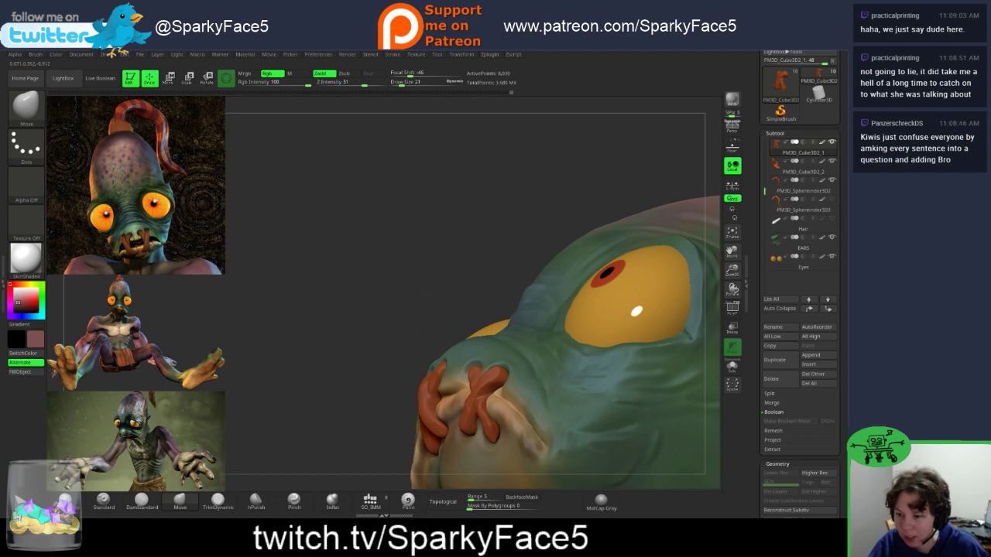
drag(371, 422, 534, 419)
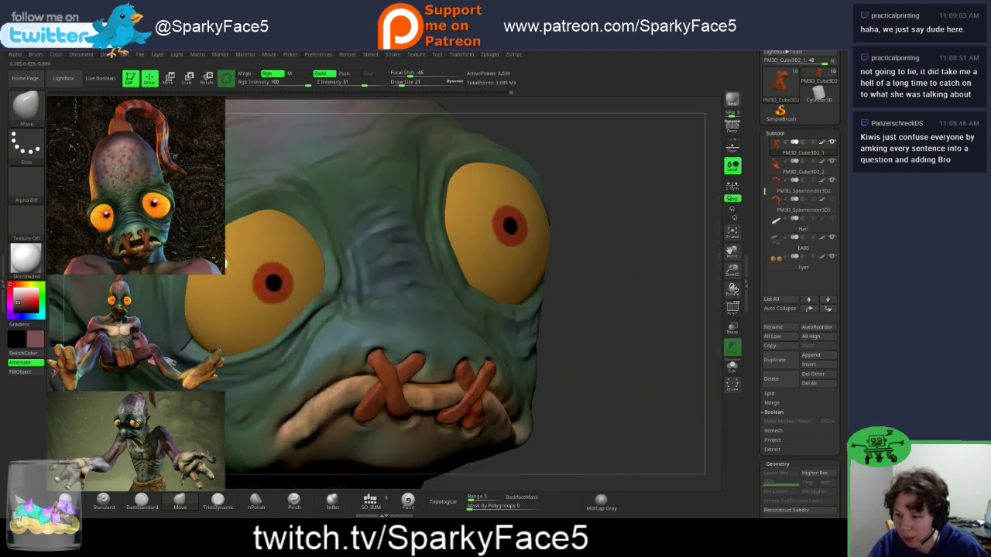
drag(477, 403, 483, 410)
drag(577, 414, 422, 418)
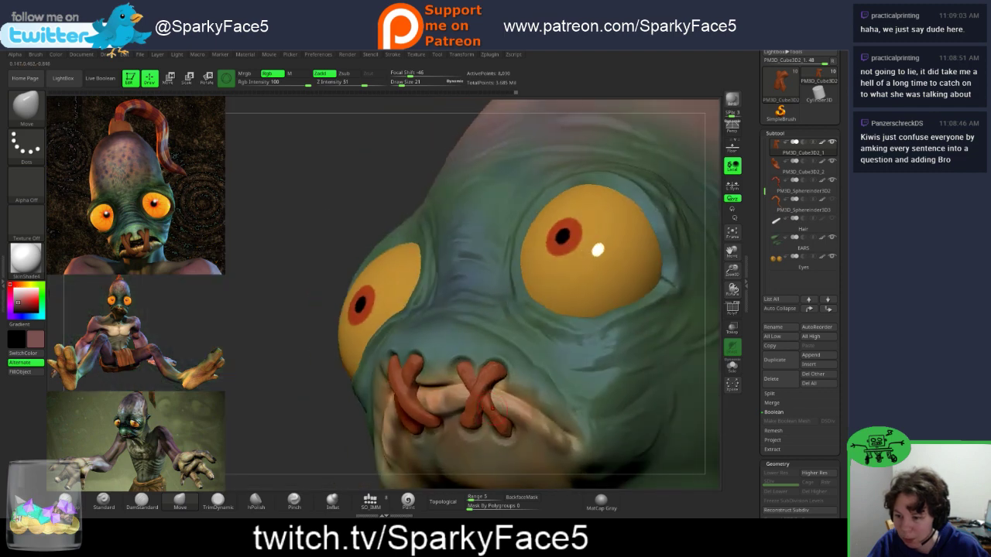
drag(309, 403, 484, 410)
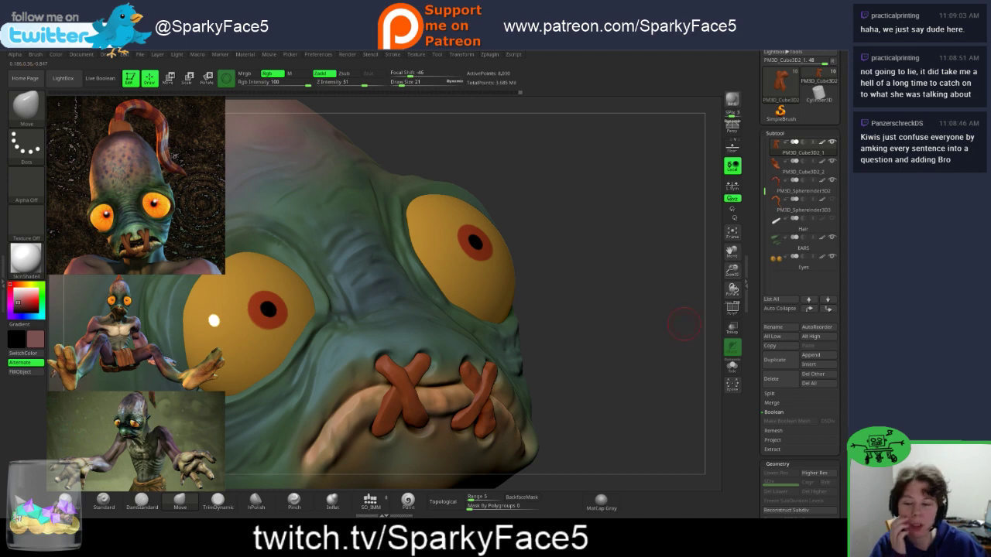
drag(605, 323, 442, 329)
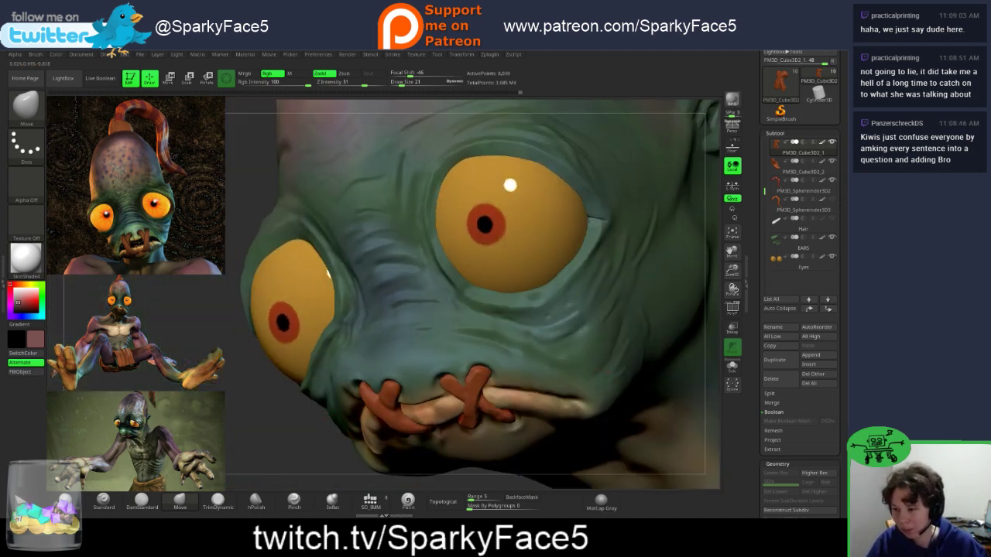
drag(324, 430, 495, 431)
drag(581, 401, 232, 269)
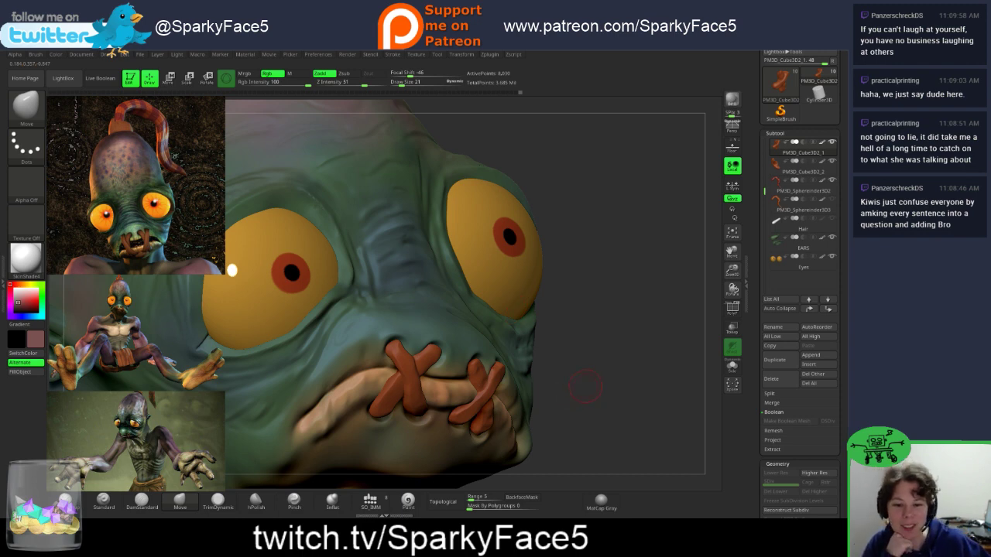
key(ctrl+s)
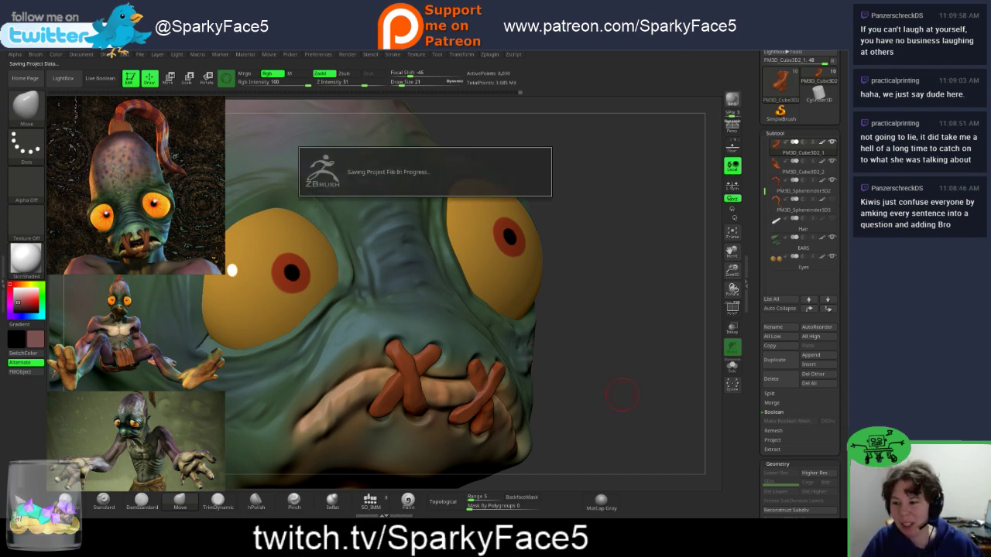
Step: Smooth the arms of the stitch on the character's left and correct their shape with the Move brush
mouse_move(622, 395)
mouse_down()
mouse_move(626, 408)
mouse_move(595, 410)
mouse_up()
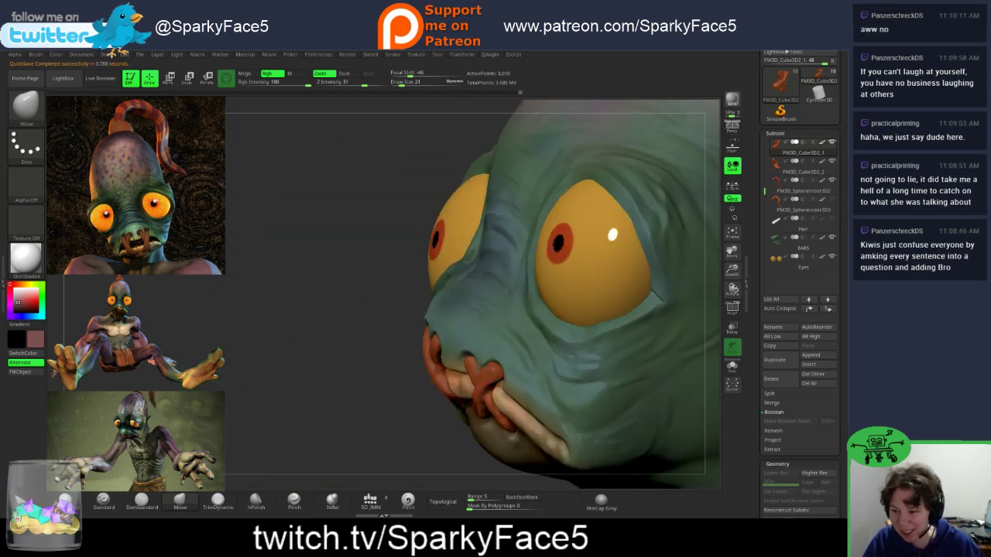
drag(406, 387, 526, 383)
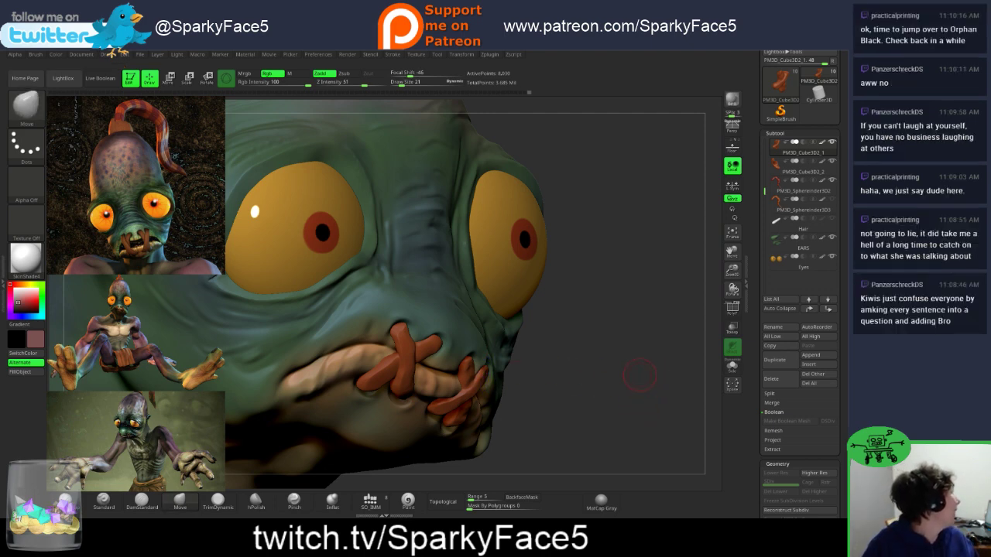
drag(641, 378, 600, 402)
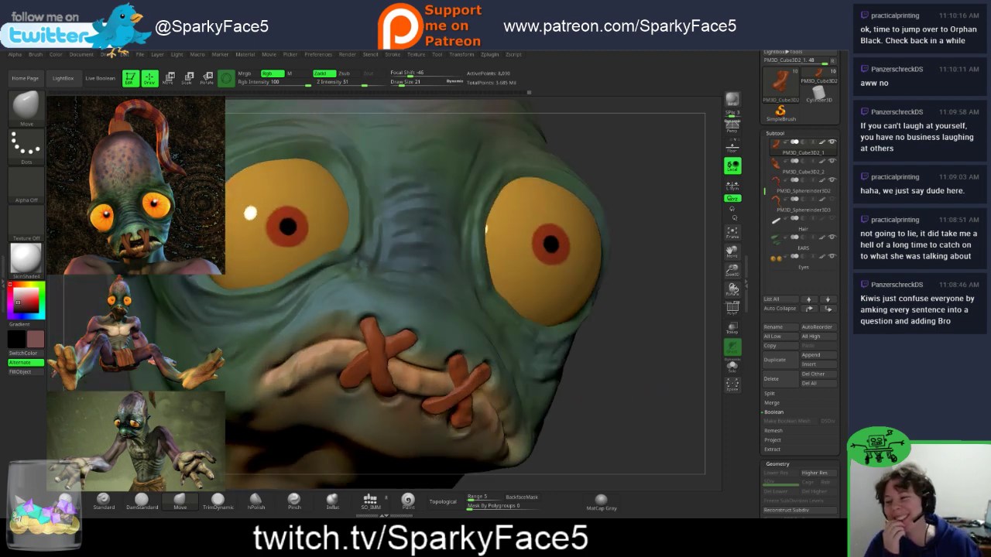
mouse_move(713, 397)
mouse_down()
mouse_move(565, 395)
mouse_move(595, 393)
mouse_up()
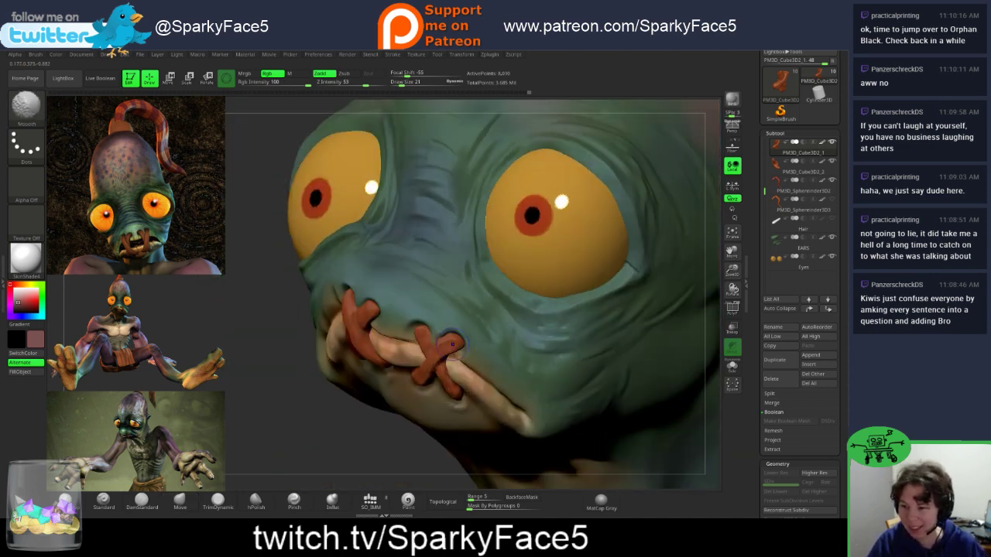
shift+drag(421, 350, 419, 363)
drag(373, 440, 402, 440)
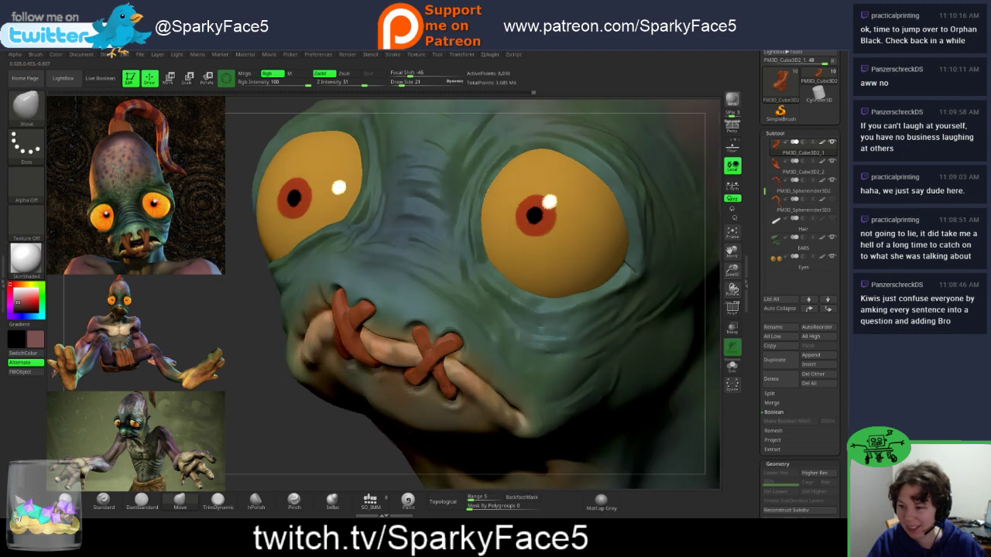
mouse_move(314, 453)
mouse_down()
mouse_move(356, 411)
mouse_move(357, 387)
mouse_up()
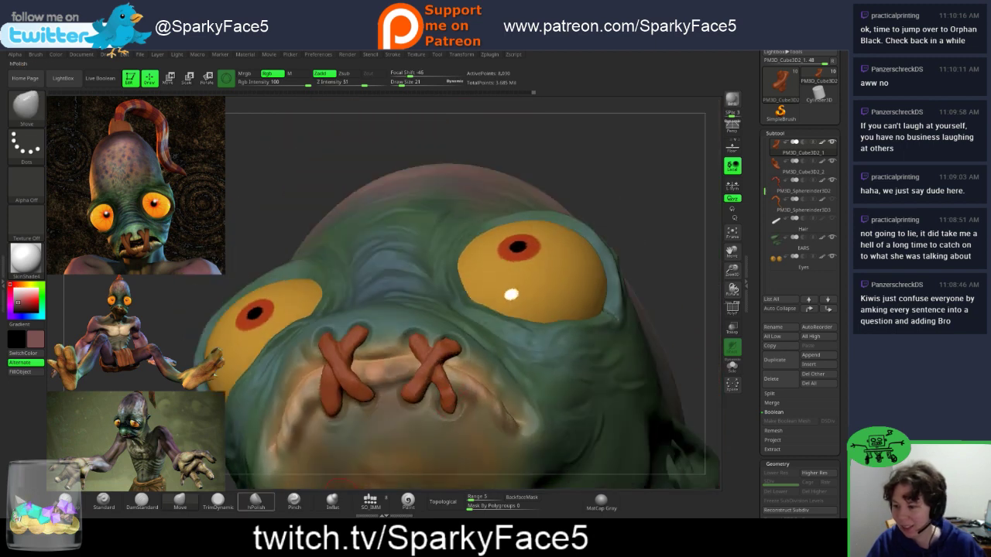
Step: Flatten the arms of the stitch on the character's left with the hPolish brush and check the result against the whole head
click(257, 502)
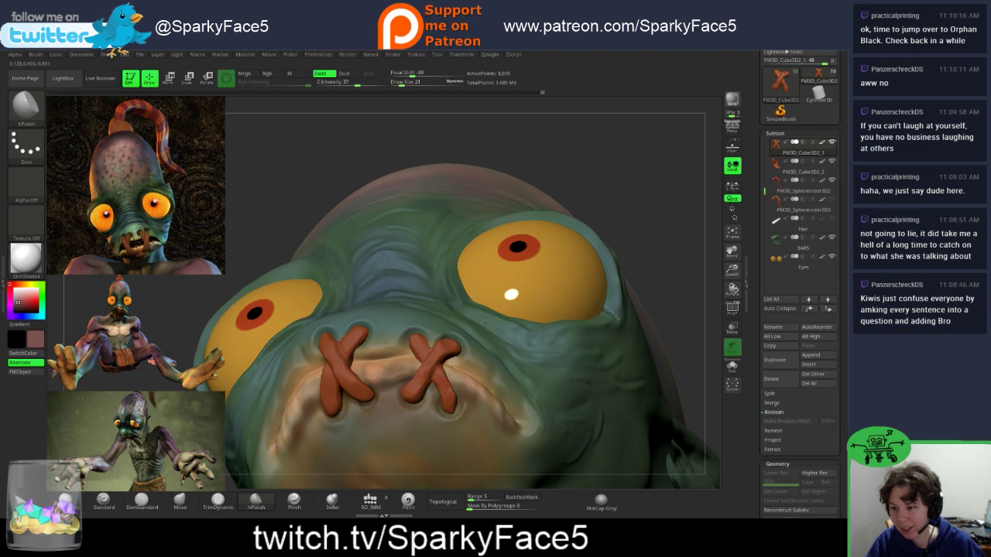
drag(664, 256, 573, 336)
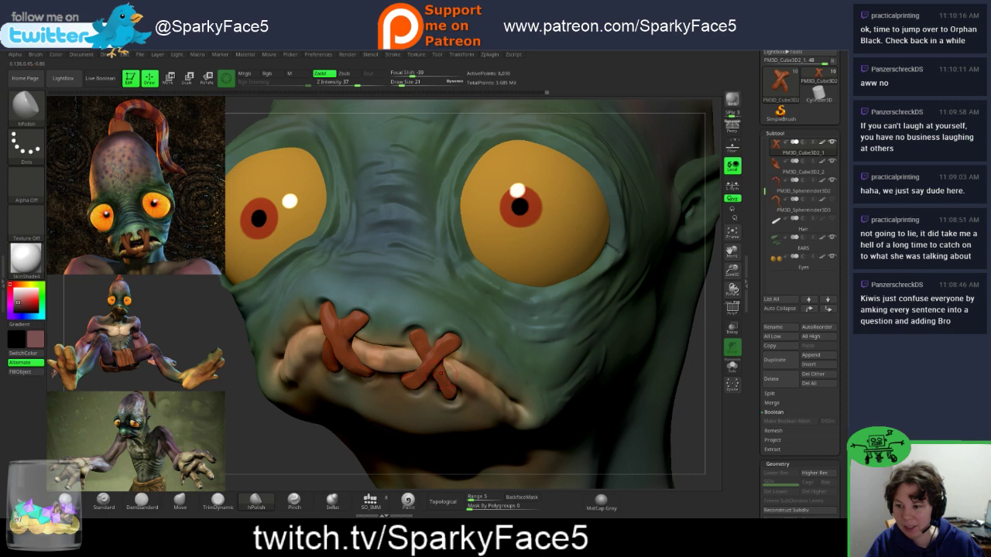
drag(678, 408, 691, 422)
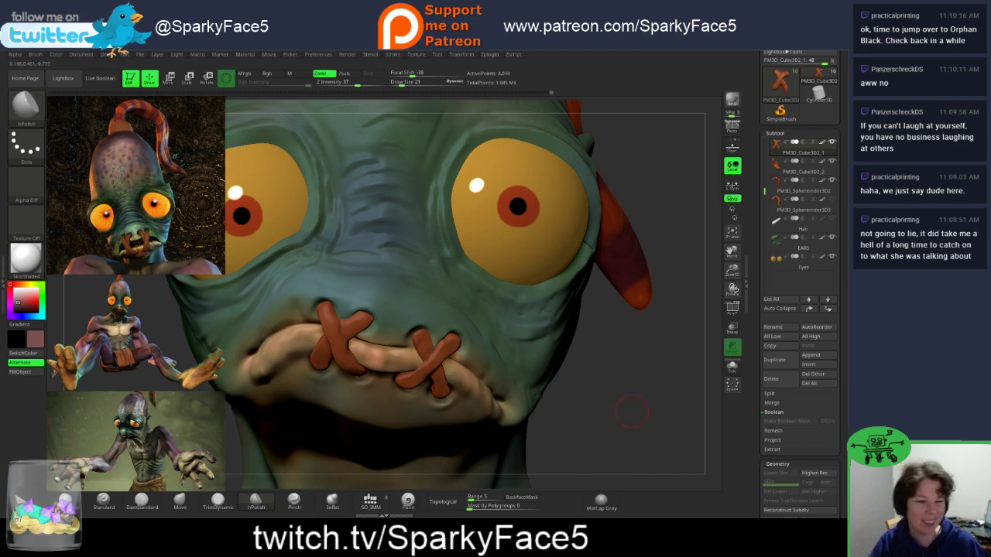
drag(628, 408, 568, 412)
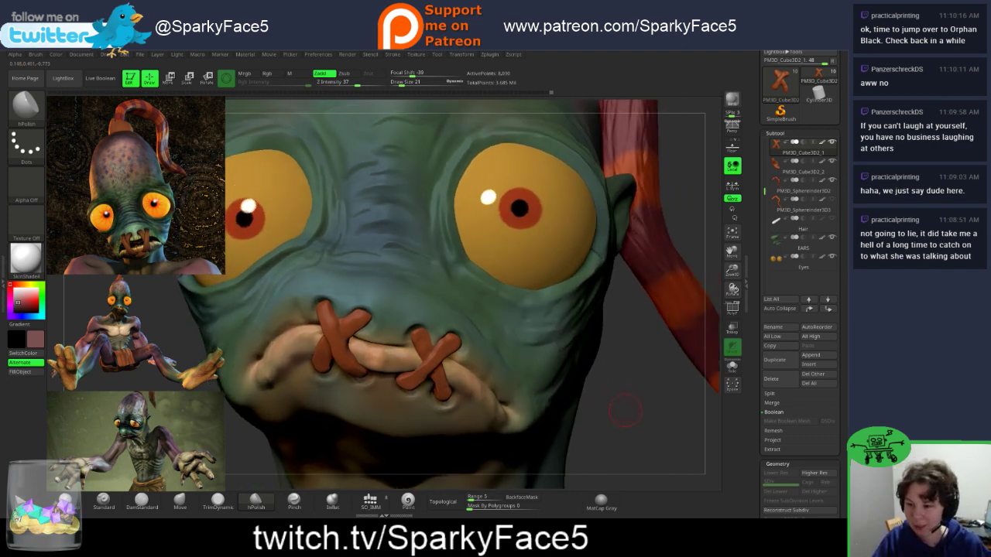
mouse_move(625, 411)
mouse_down()
mouse_move(621, 282)
mouse_move(666, 267)
mouse_move(716, 309)
mouse_move(621, 343)
mouse_move(619, 364)
mouse_move(643, 358)
mouse_move(658, 352)
mouse_move(565, 356)
mouse_move(607, 395)
mouse_move(592, 407)
mouse_move(629, 379)
mouse_move(611, 375)
mouse_move(690, 356)
mouse_up()
mouse_move(582, 388)
mouse_down()
mouse_move(604, 389)
mouse_move(546, 394)
mouse_move(579, 397)
mouse_up()
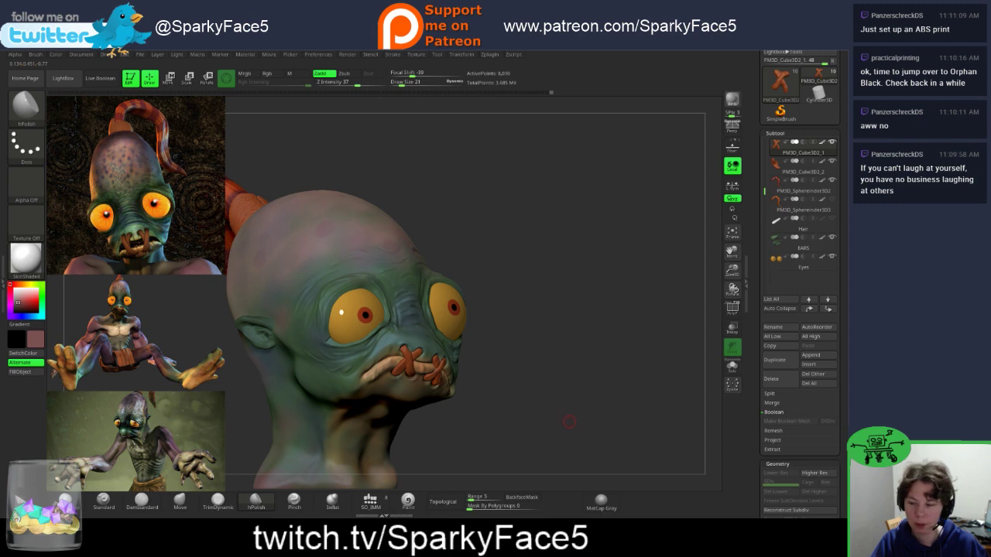
Step: Examine the whole head from the front, both sides and below, comparing it with the reference images
mouse_move(537, 395)
alt+mouse_down()
mouse_move(602, 377)
mouse_move(559, 383)
mouse_move(604, 386)
mouse_move(479, 386)
mouse_move(589, 378)
mouse_move(576, 393)
mouse_move(635, 390)
alt+mouse_up()
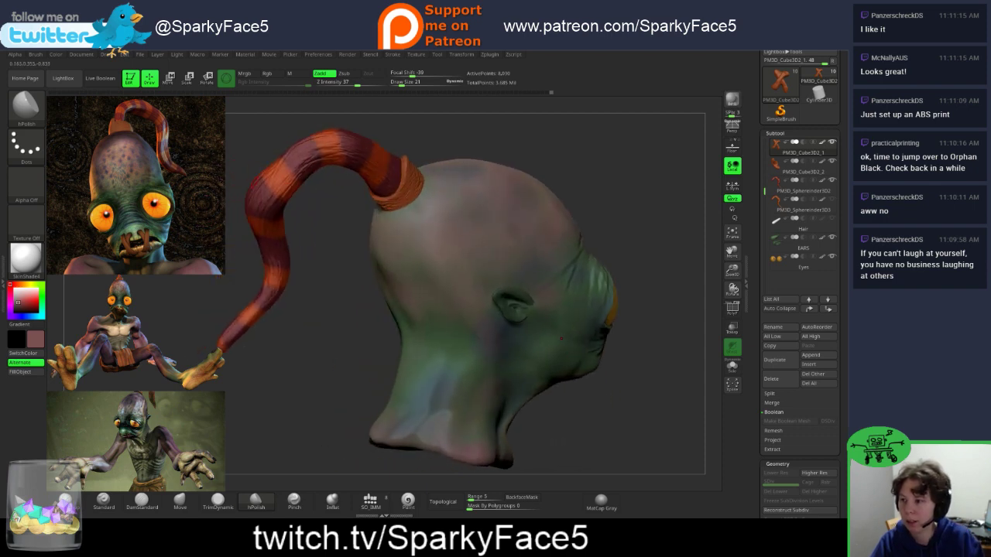
drag(650, 310, 575, 312)
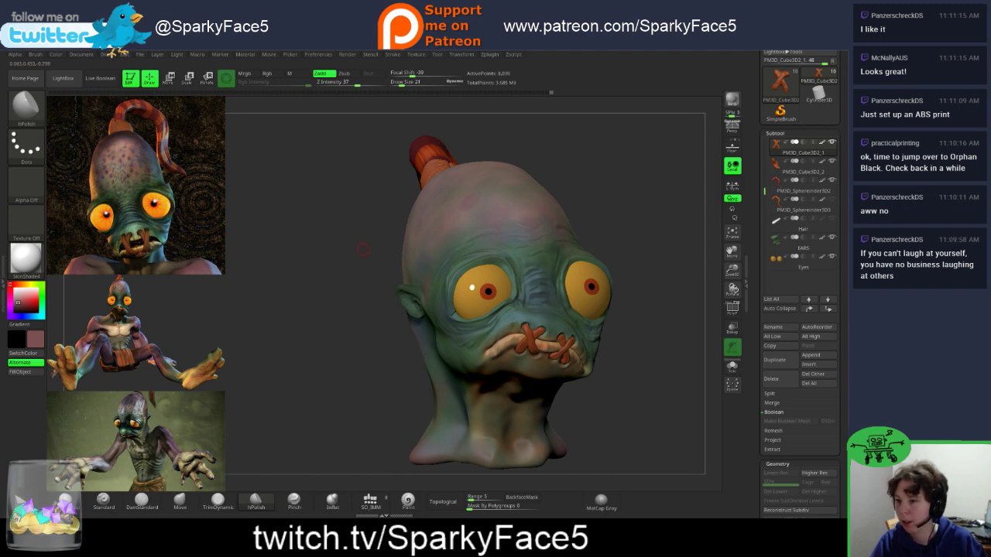
mouse_move(338, 183)
mouse_down()
mouse_move(373, 188)
mouse_move(327, 190)
mouse_up()
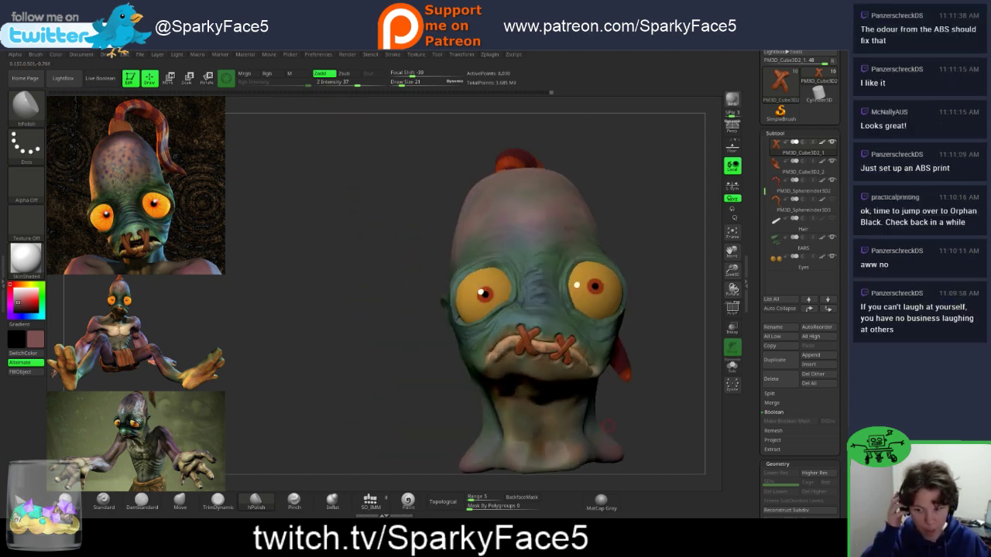
drag(416, 413, 449, 414)
mouse_move(447, 362)
mouse_down()
mouse_move(410, 383)
mouse_move(480, 373)
mouse_move(626, 417)
mouse_move(569, 393)
mouse_move(433, 385)
mouse_move(341, 365)
mouse_move(387, 298)
mouse_move(480, 391)
mouse_move(611, 387)
mouse_up()
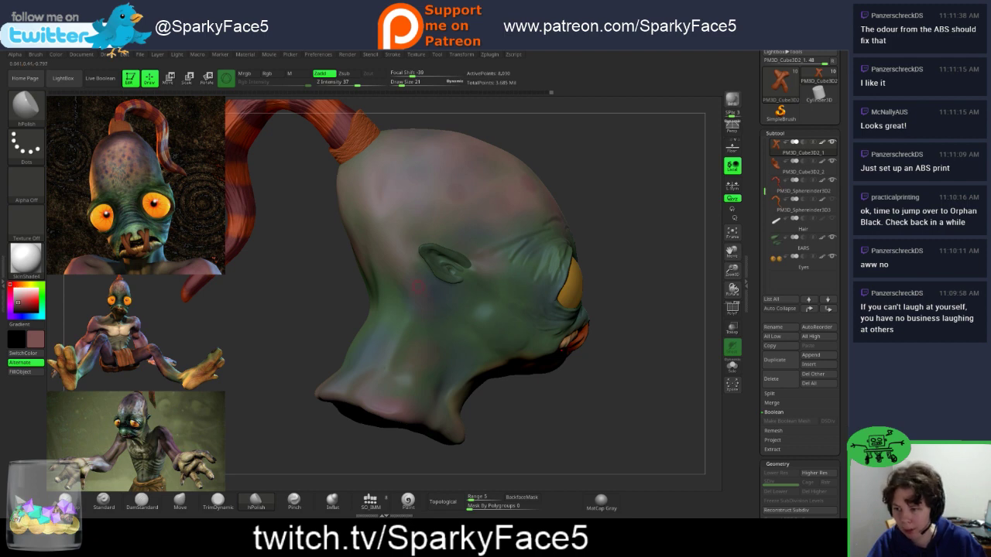
right_drag(492, 283, 418, 238)
mouse_move(439, 422)
mouse_down()
mouse_move(585, 420)
mouse_move(472, 424)
mouse_up()
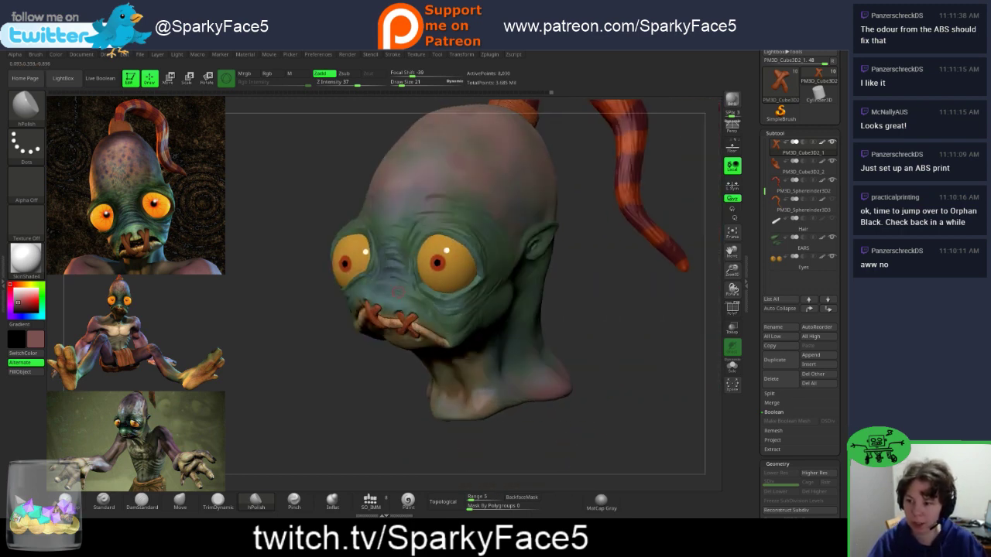
mouse_move(425, 311)
mouse_down()
mouse_move(525, 266)
mouse_move(516, 375)
mouse_up()
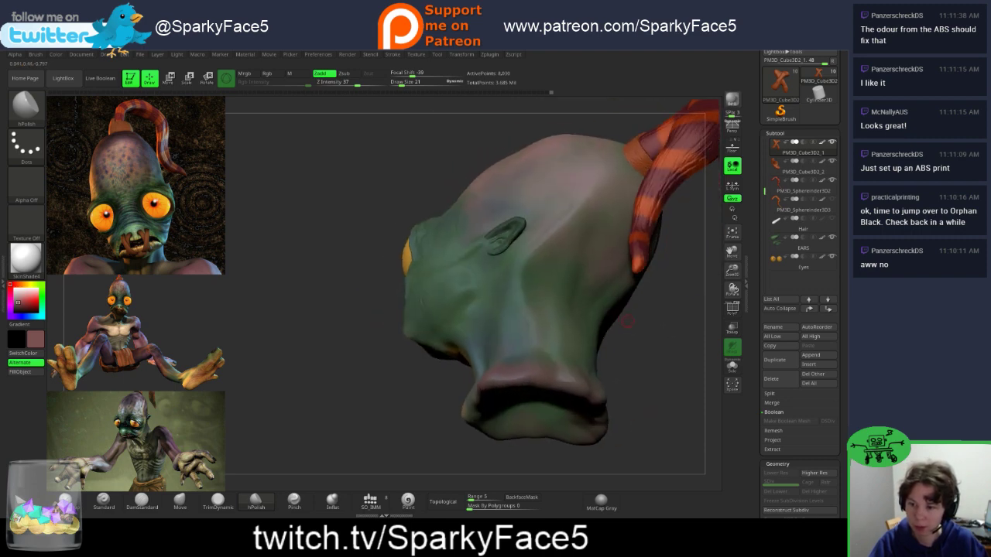
mouse_move(415, 400)
mouse_down()
mouse_move(494, 379)
mouse_move(526, 355)
mouse_move(445, 128)
mouse_up()
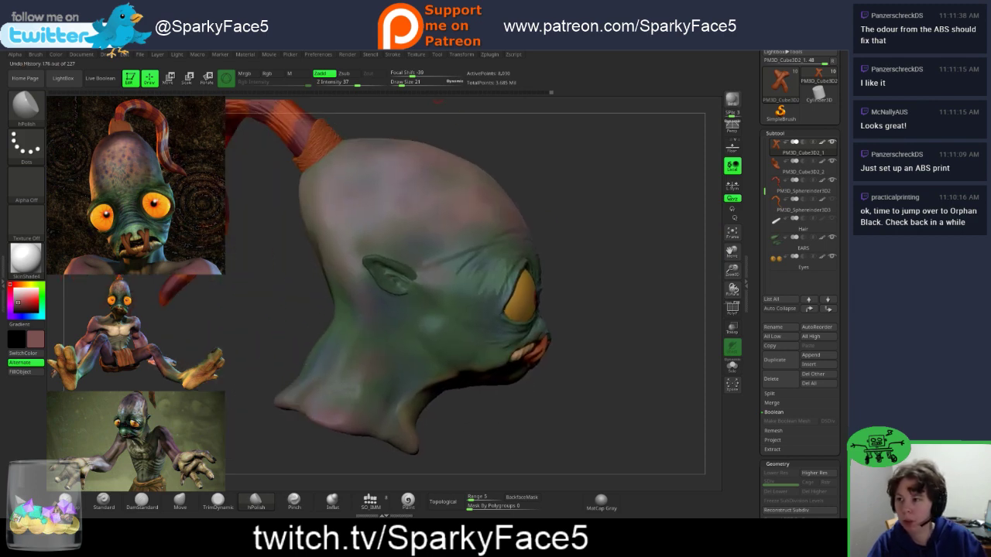
Step: Hide the reference images and clear the stray head copy from the canvas
key(shift)
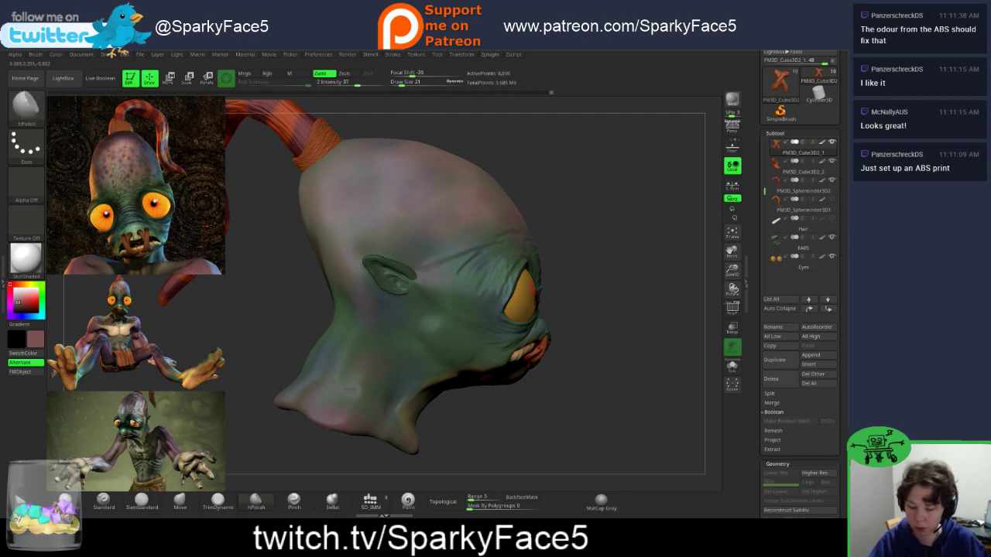
key(shift+z)
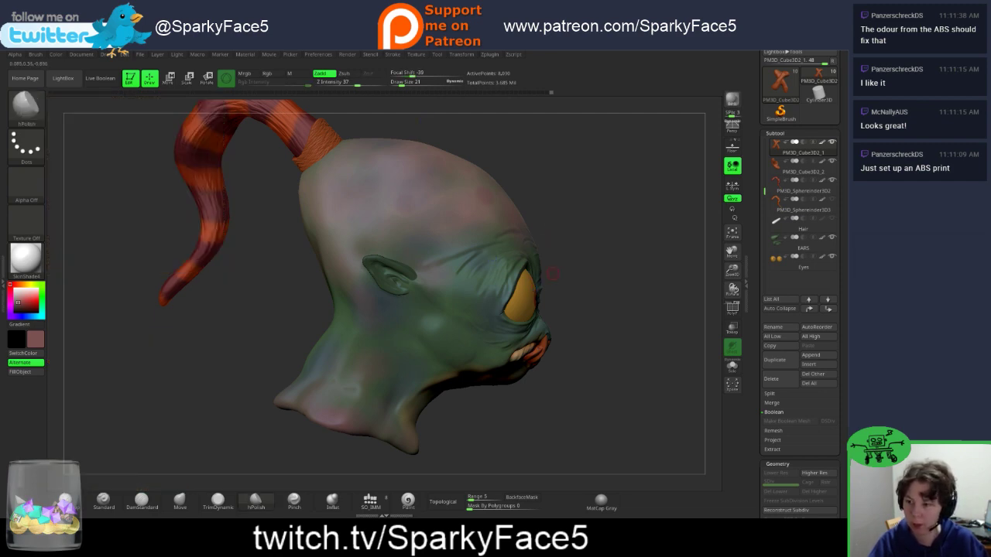
drag(583, 319, 608, 325)
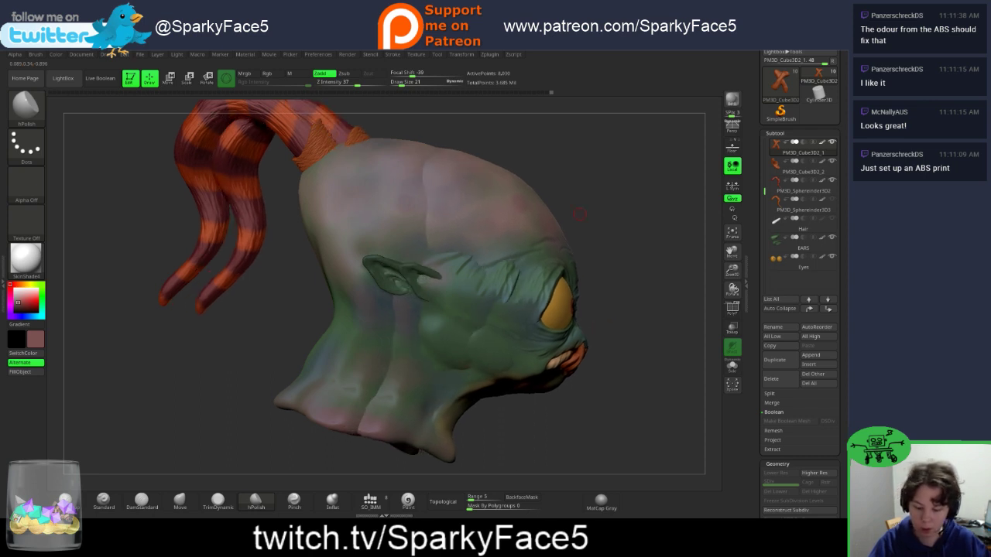
key(ctrl+n)
Step: Scale the head down to a small front view near the canvas centre and stamp a snapshot of it
key(f)
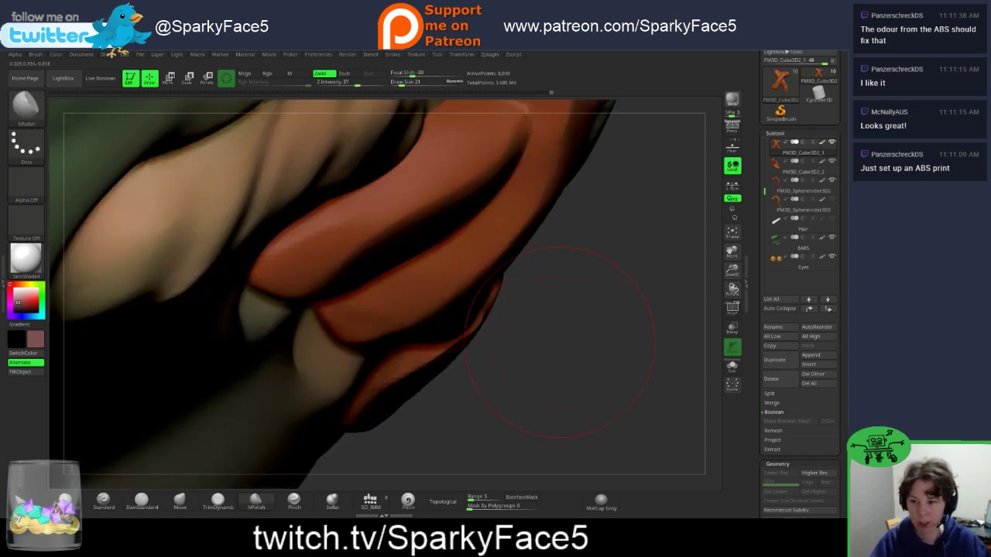
key(f)
drag(668, 344, 561, 344)
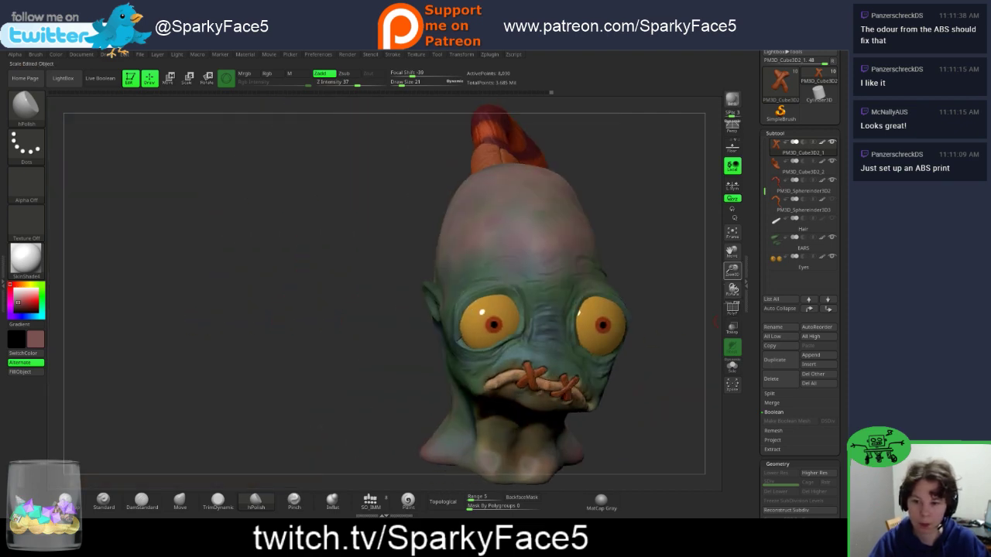
drag(733, 251, 707, 239)
drag(732, 271, 469, 332)
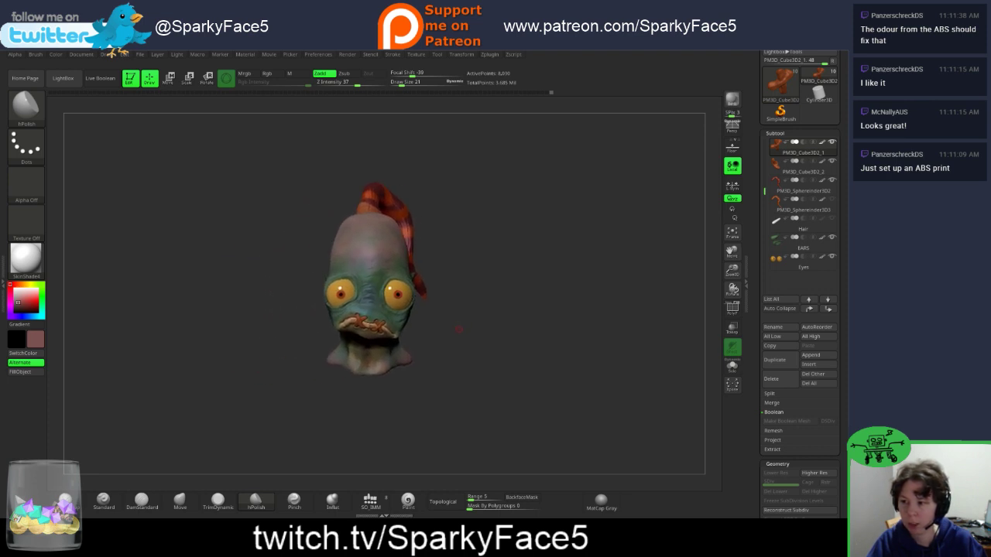
key(shift)
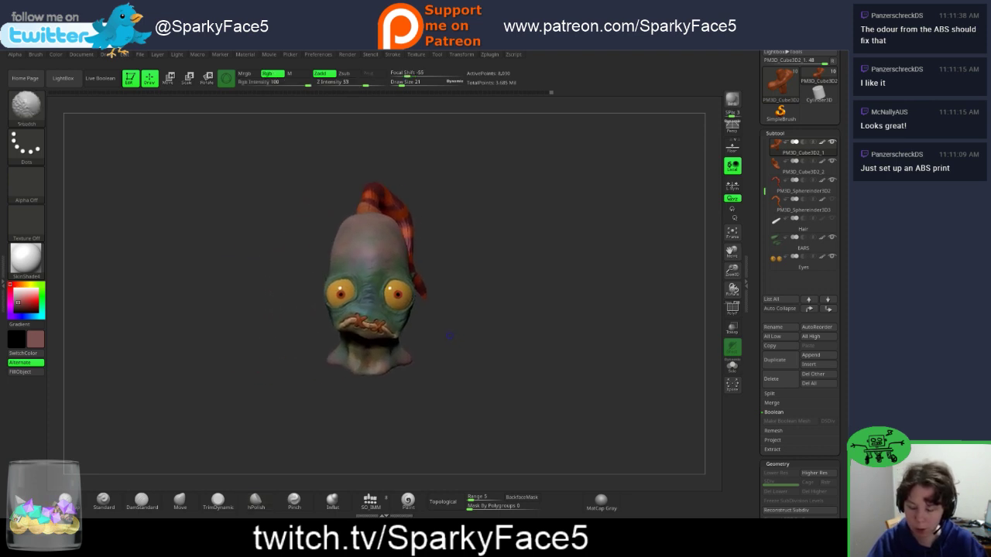
Step: Stamp a side-profile snapshot of the head beside the front view, facing towards it
mouse_move(449, 338)
alt+mouse_down()
mouse_move(274, 340)
mouse_move(393, 346)
alt+mouse_up()
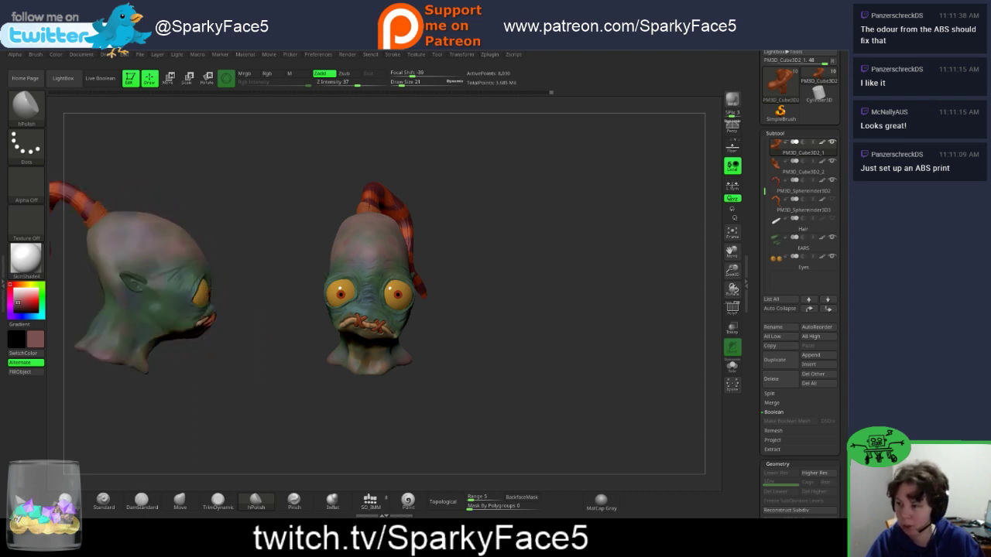
alt+drag(256, 346, 334, 346)
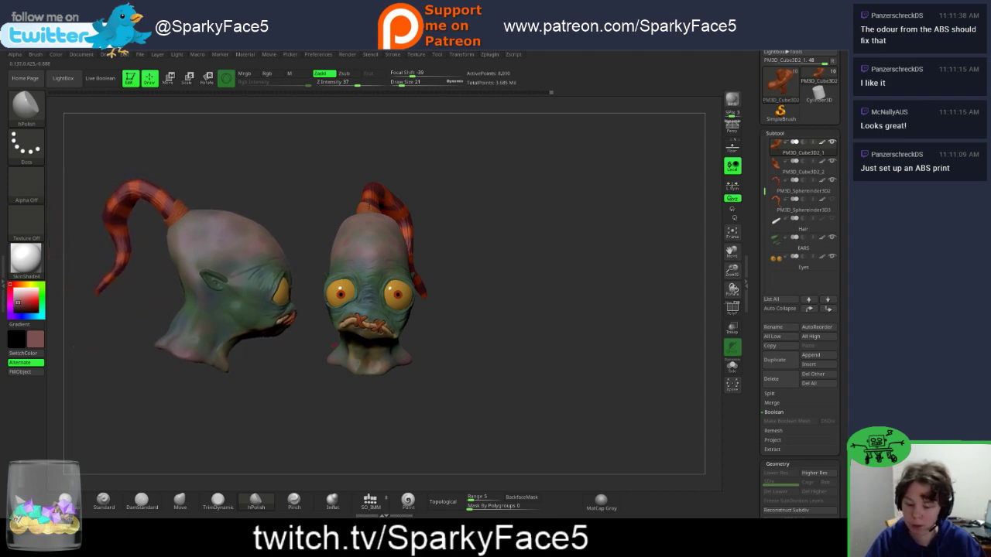
key(shift+s)
Step: Place the live head in a three-quarter view on the other side of the front snapshot, completing the row of three
mouse_move(273, 356)
alt+mouse_down()
mouse_move(569, 352)
mouse_move(631, 370)
mouse_move(505, 359)
alt+mouse_up()
shift+drag(573, 346, 567, 345)
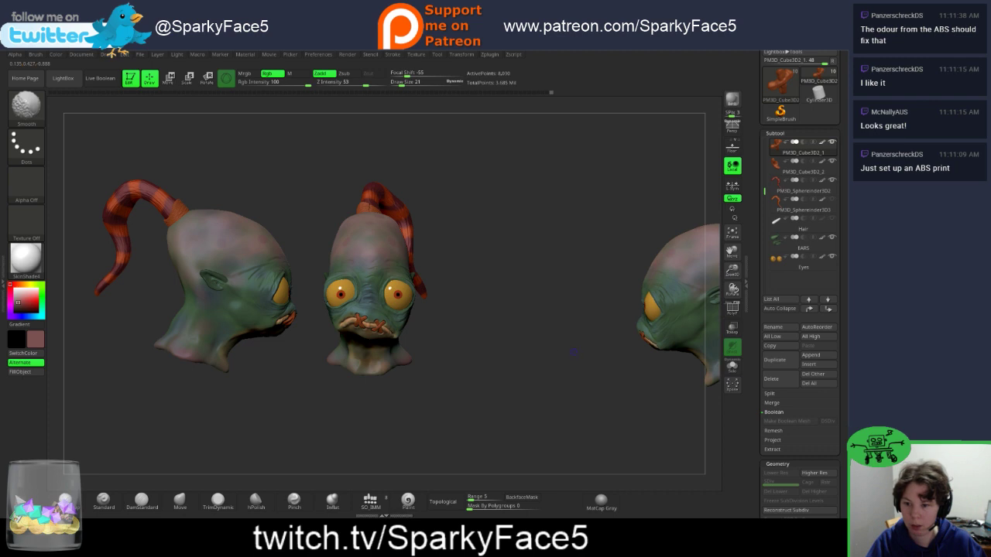
mouse_move(618, 368)
alt+mouse_down()
mouse_move(490, 370)
mouse_move(566, 370)
mouse_move(521, 370)
mouse_move(525, 381)
mouse_move(580, 359)
mouse_move(565, 370)
alt+mouse_up()
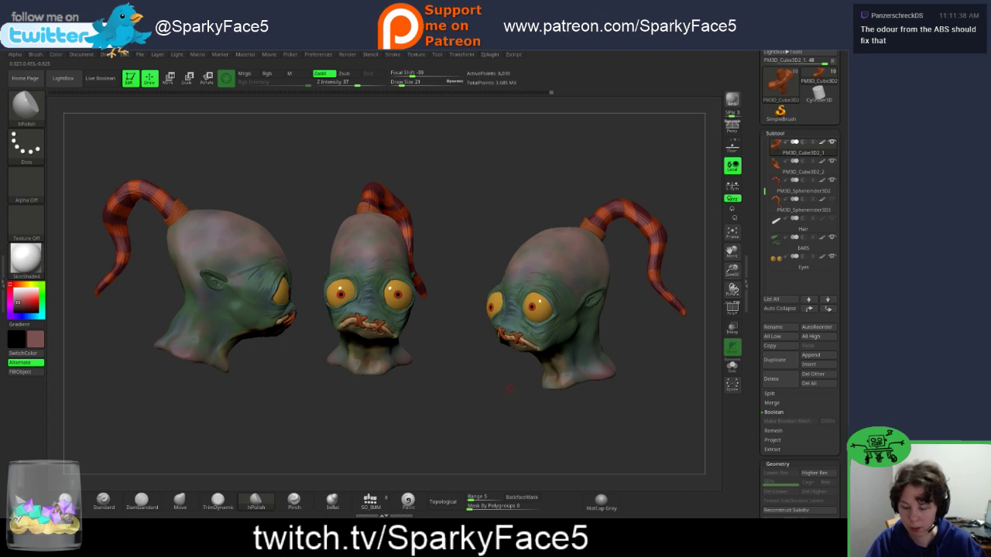
drag(519, 405, 507, 405)
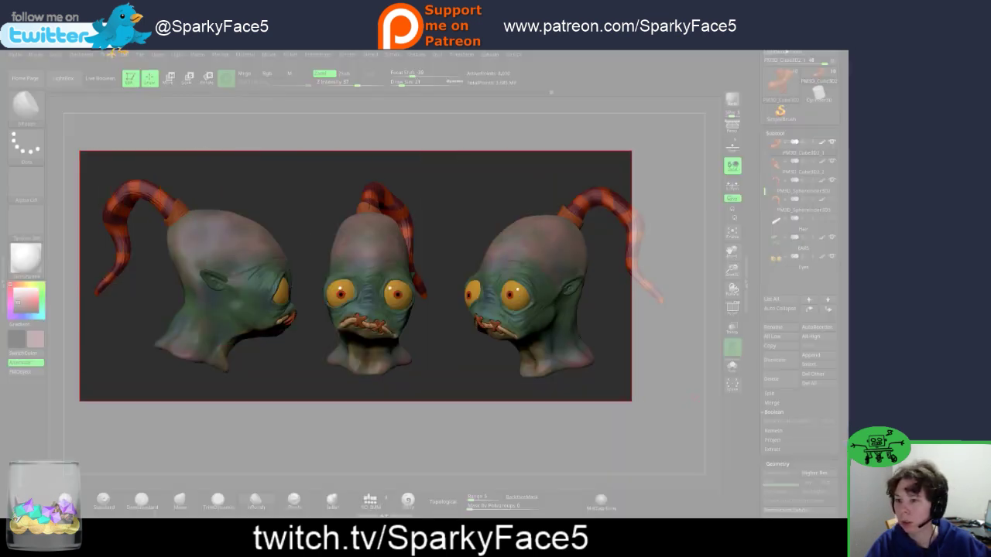
Step: Capture the three head views with Snipping Tool, save the JPEG as Abe Head 05 in the oddworld folder, and return to ZBrush
drag(630, 401, 691, 393)
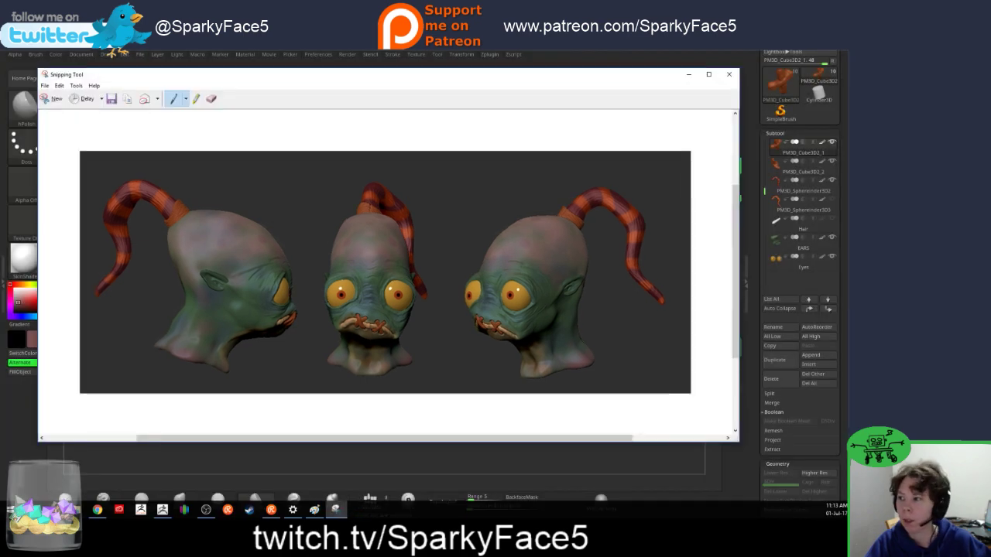
click(111, 99)
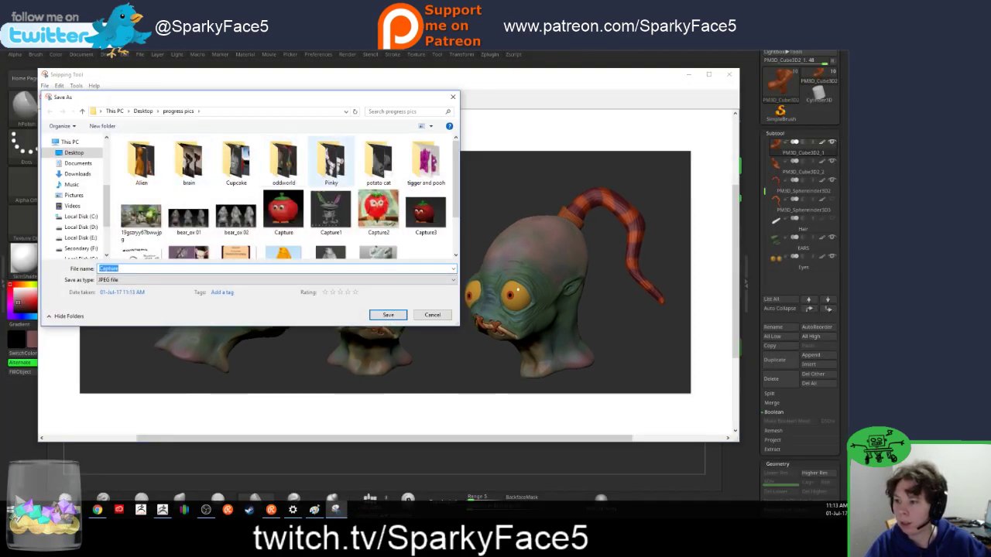
double_click(283, 161)
key(Tab)
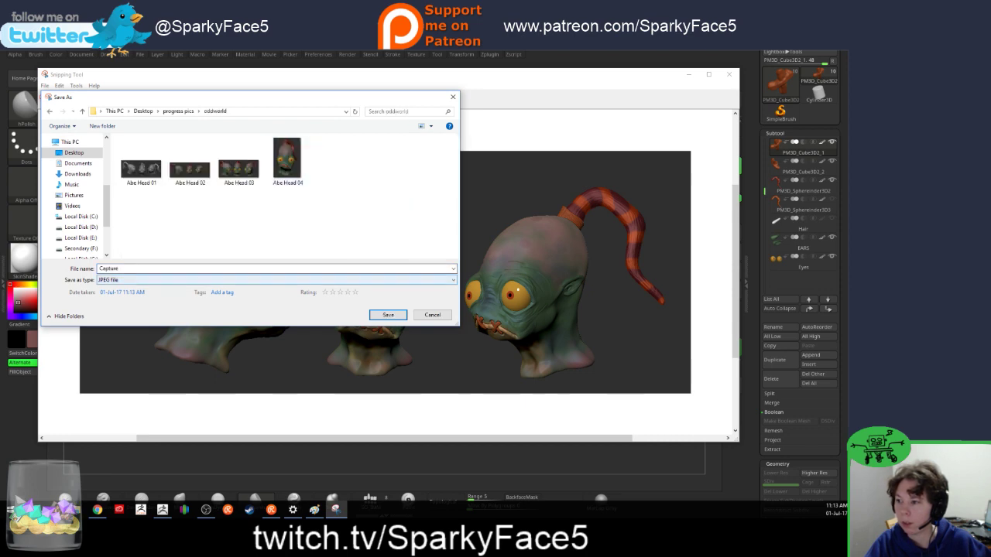
key(shift+Tab)
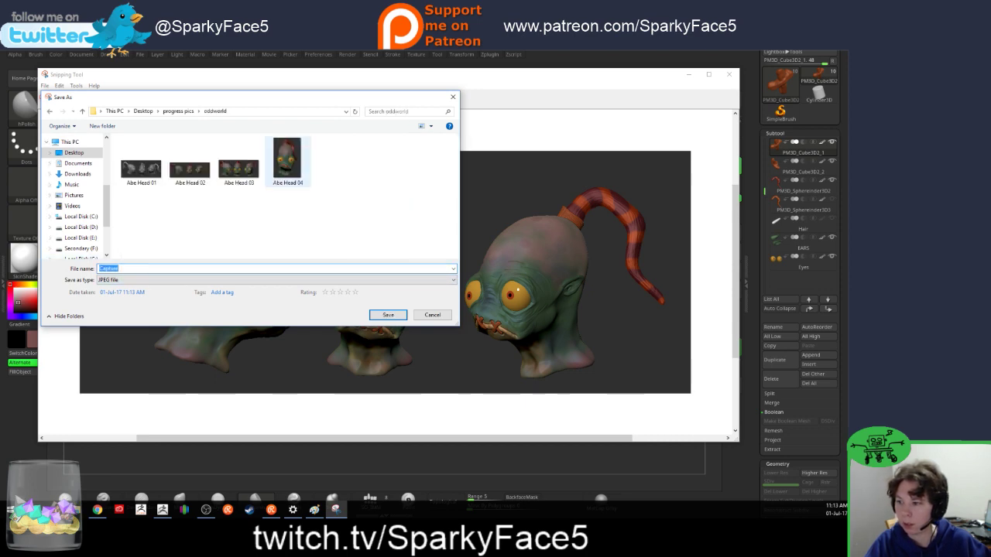
click(287, 161)
click(186, 269)
key(End)
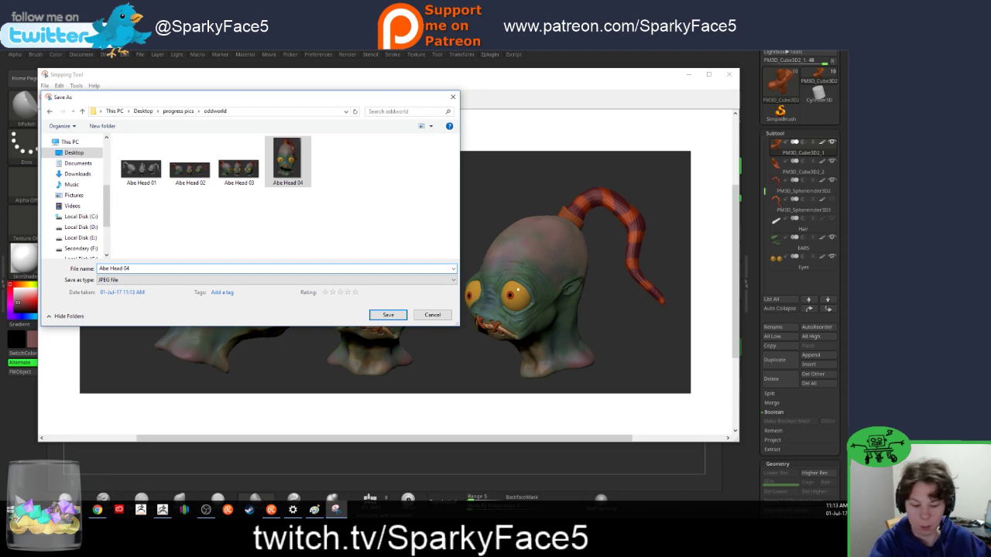
key(BackSpace)
text(5)
key(Return)
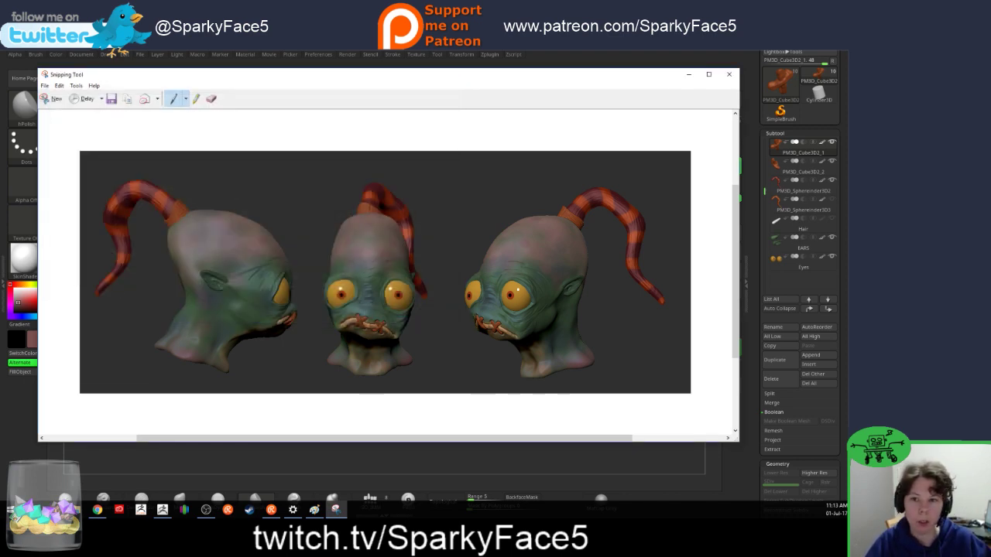
click(689, 75)
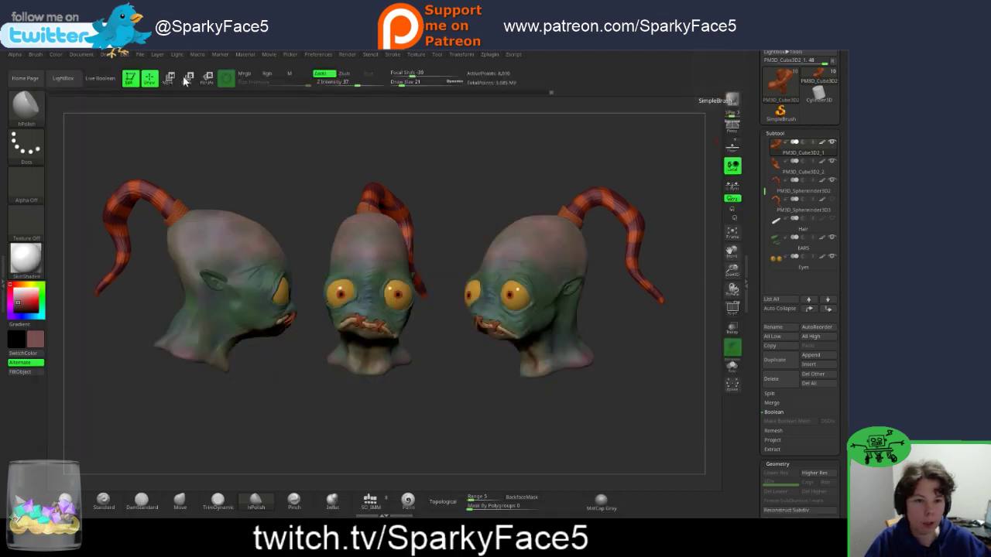